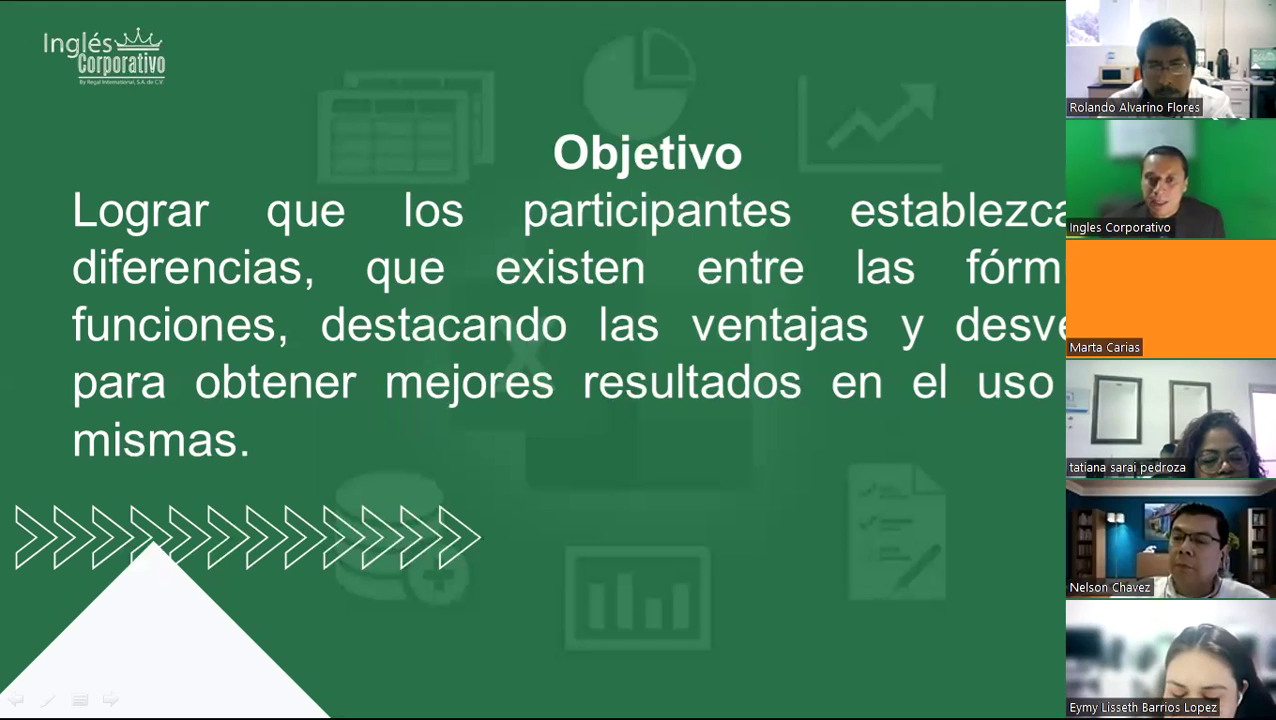
- Advance the slideshow to the 'Diferencias entre Función y Fórmula' slide
left_click(558, 532)
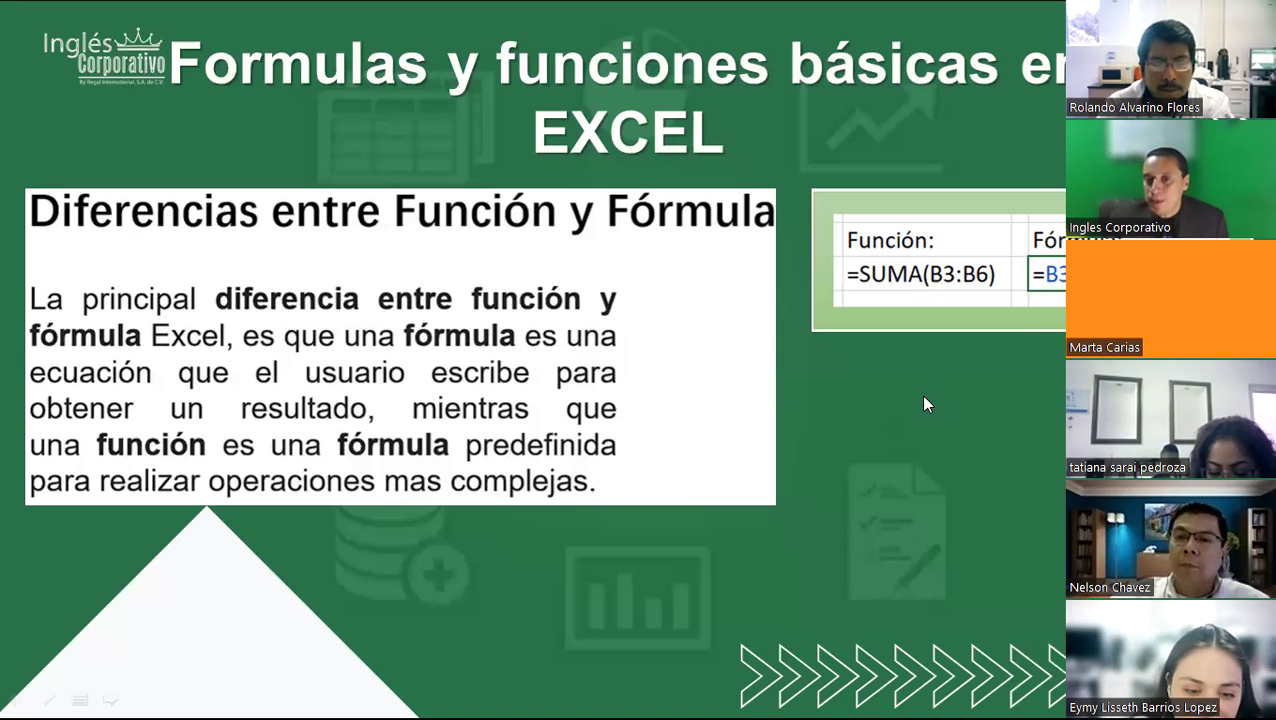
- Advance two slides to 'Tipos de errores en EXCEL' and exit to normal editing view
key("Right")
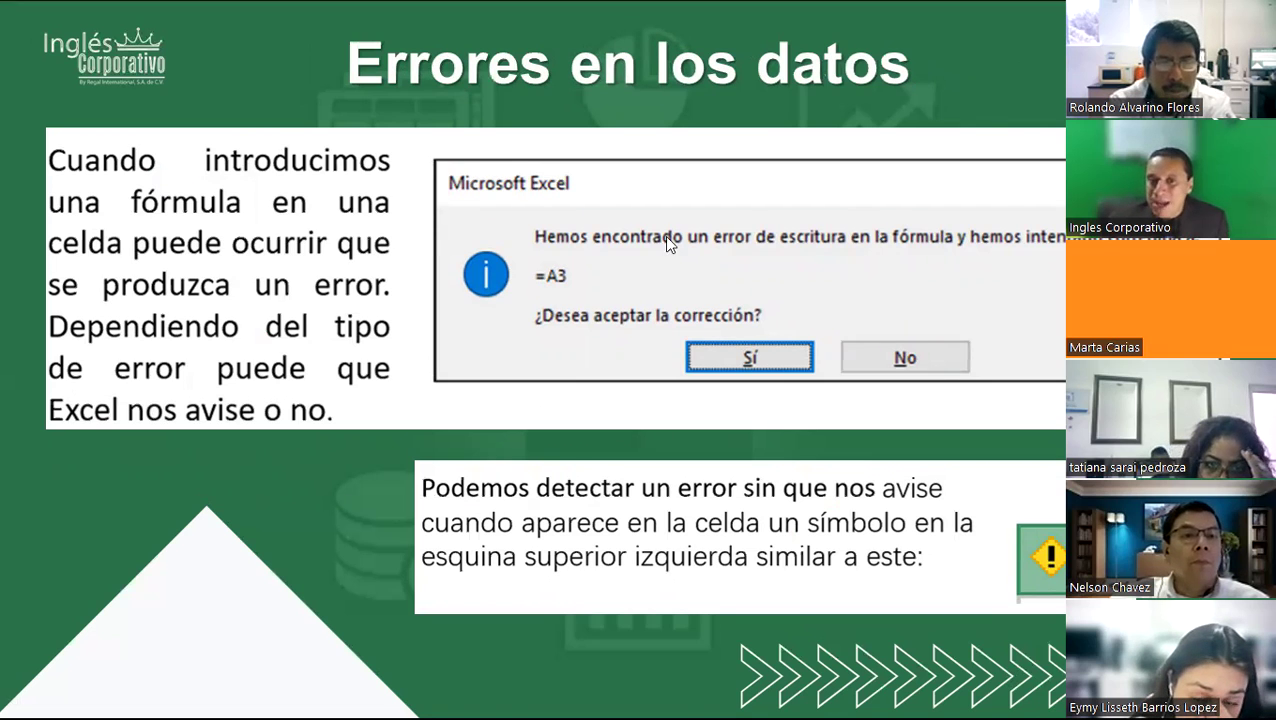
left_click(501, 181)
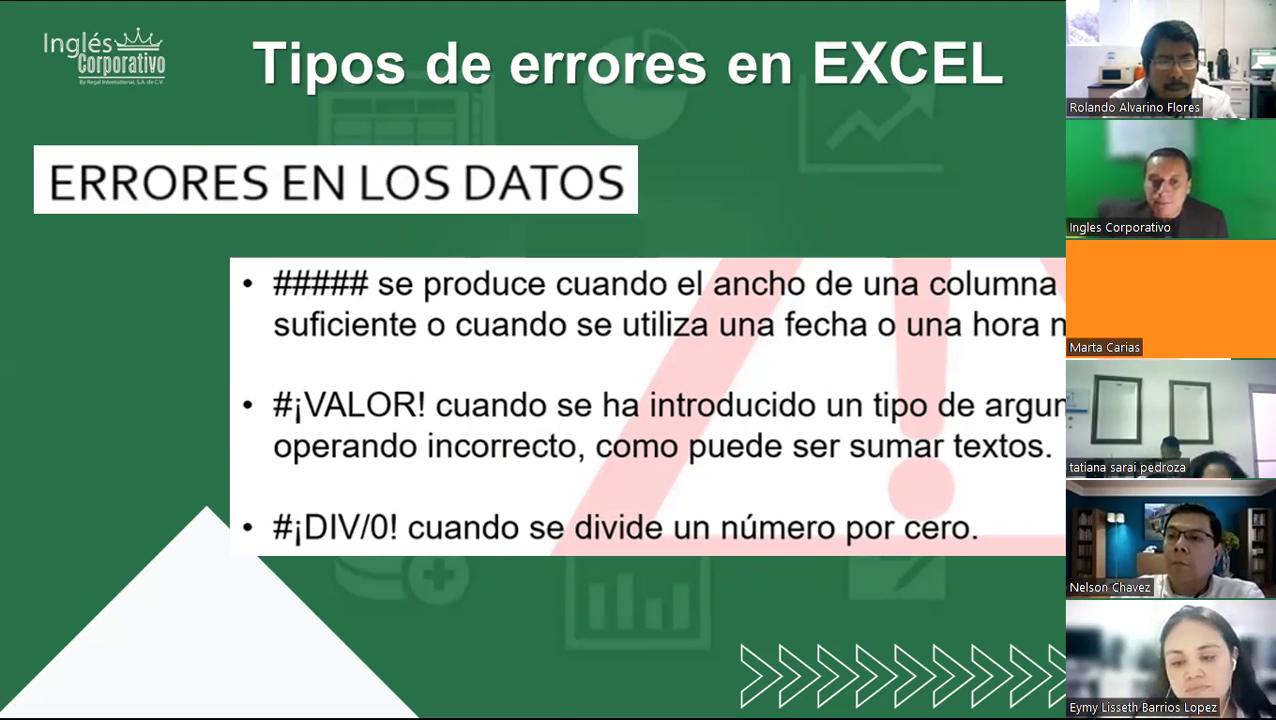
key("Escape")
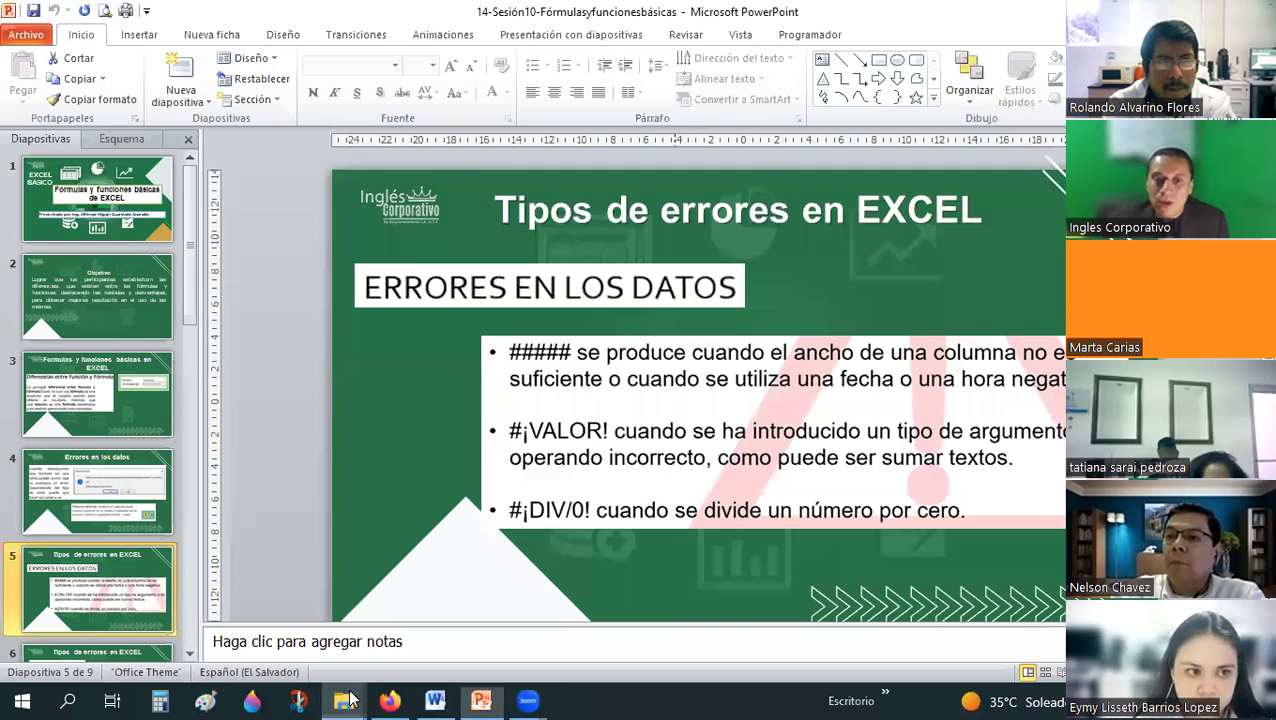
- Open 14-Sesión10-Fórmulasyfuncionesbásicas in Excel from the 04-Excel Básico folder window
left_click(346, 700)
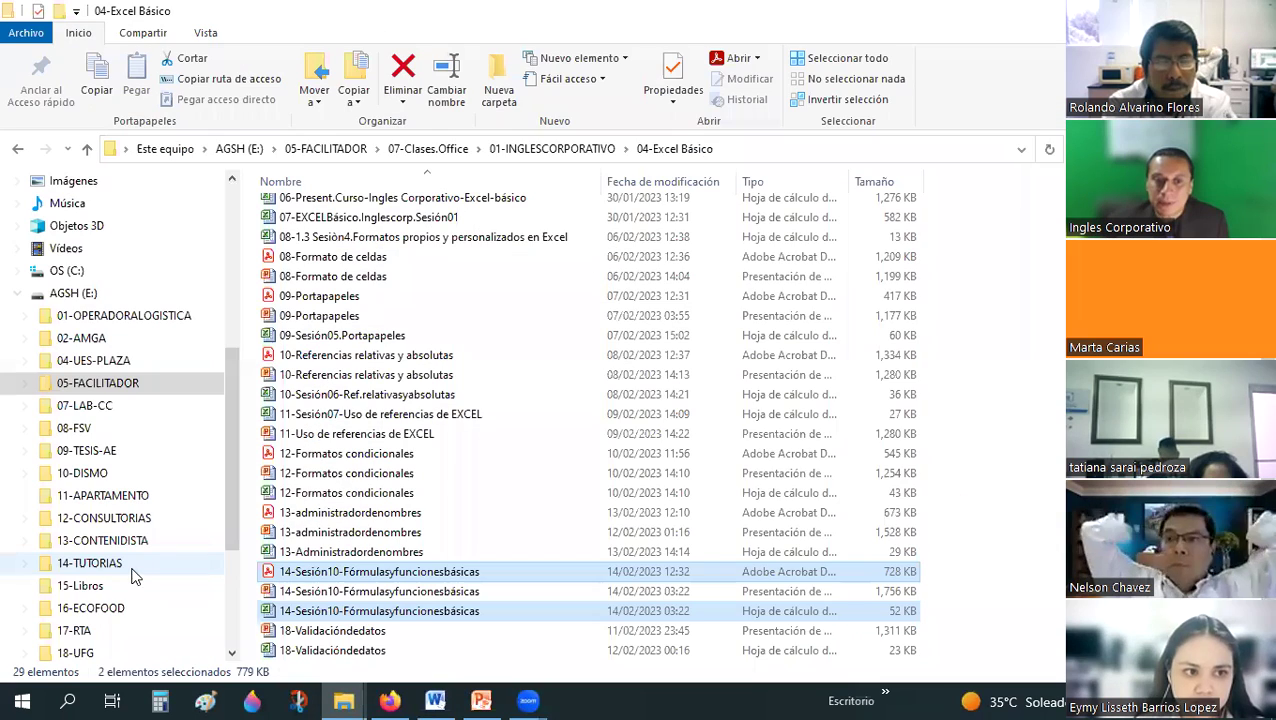
left_click(327, 614)
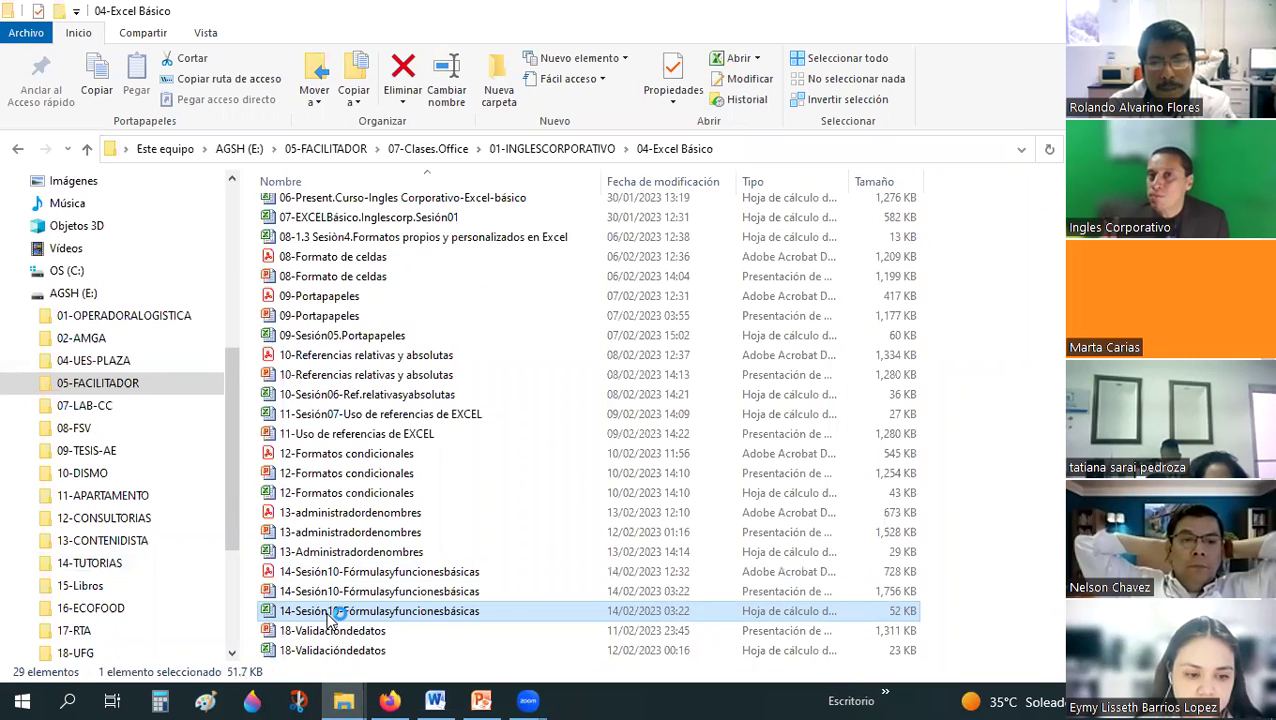
double_click(327, 616)
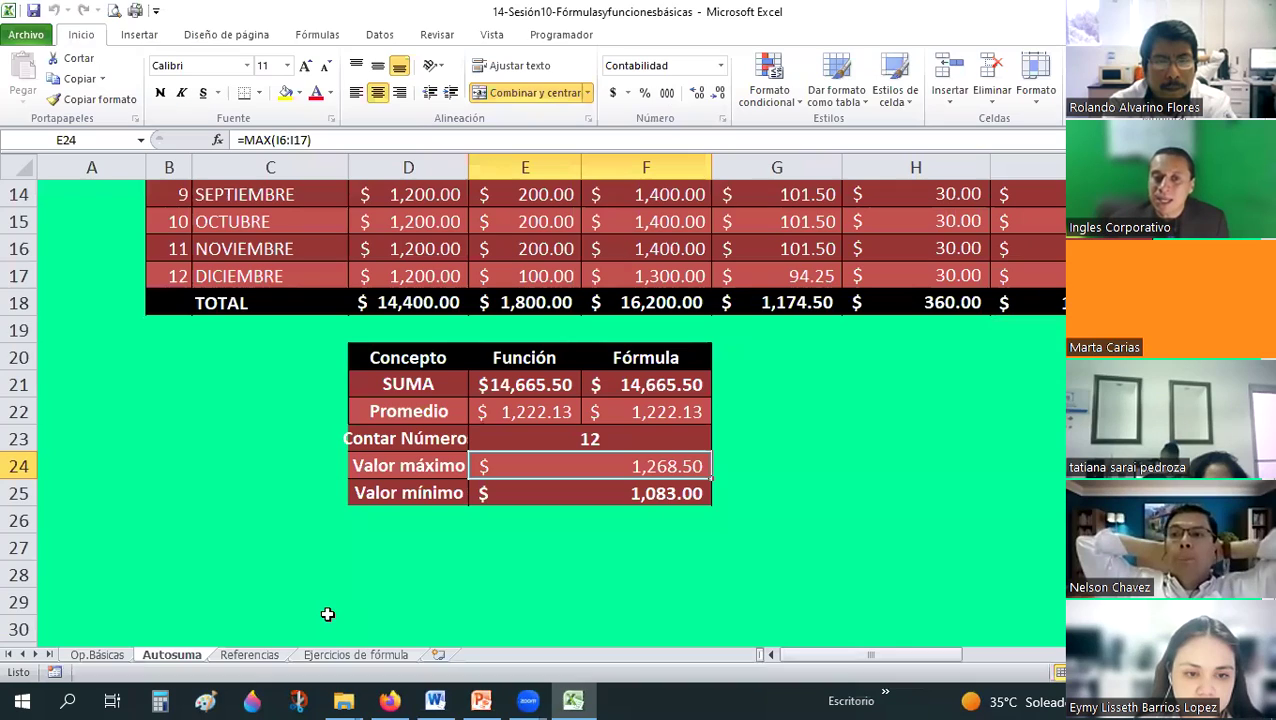
- Enter the date 14/02/2023 in cell D29
left_click(367, 596)
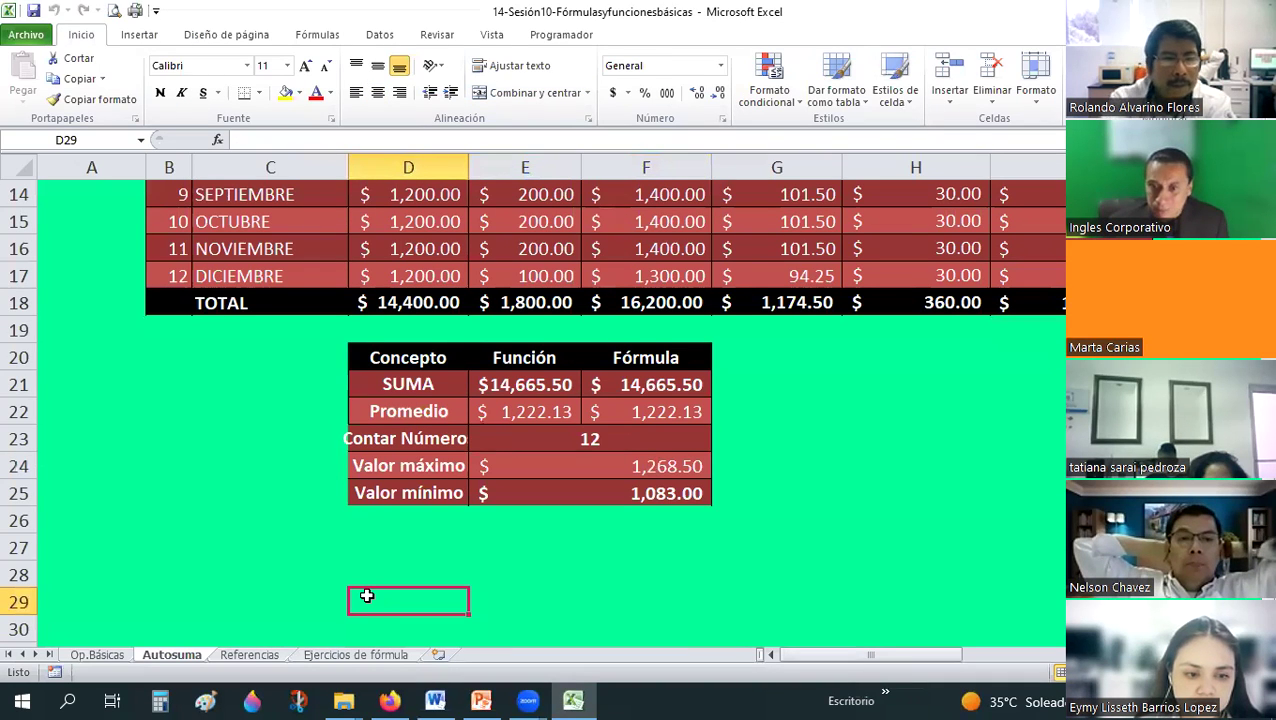
type("14/02/")
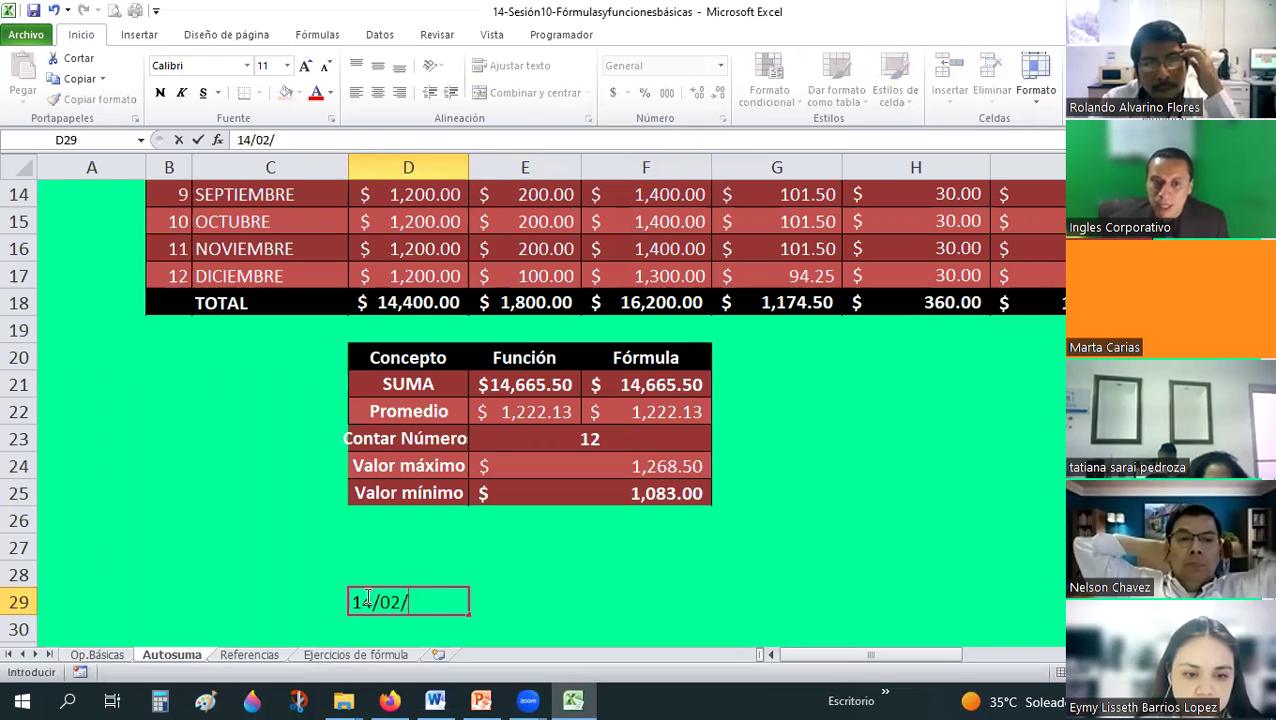
type("2023")
key("Return")
key("Up")
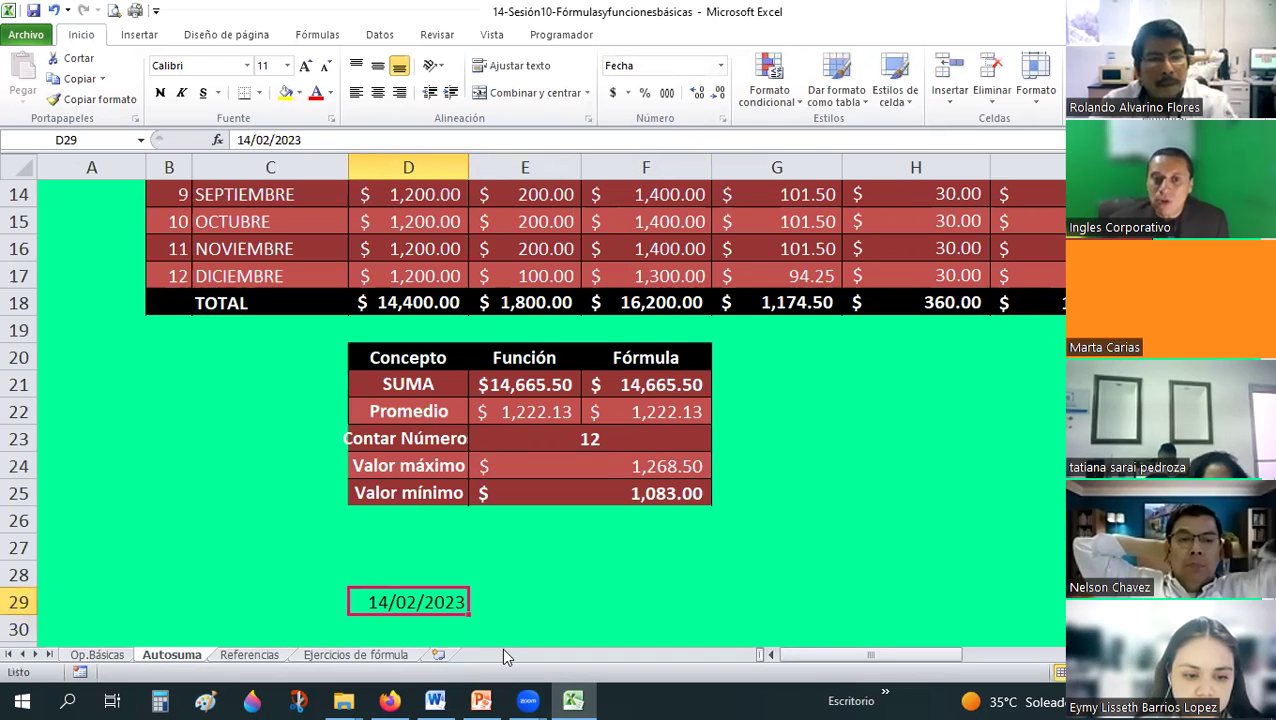
- Enter 14/2 in D30 and give it the Fecha larga (long date) format
scroll(402, 518, "down", 2)
left_click(378, 472)
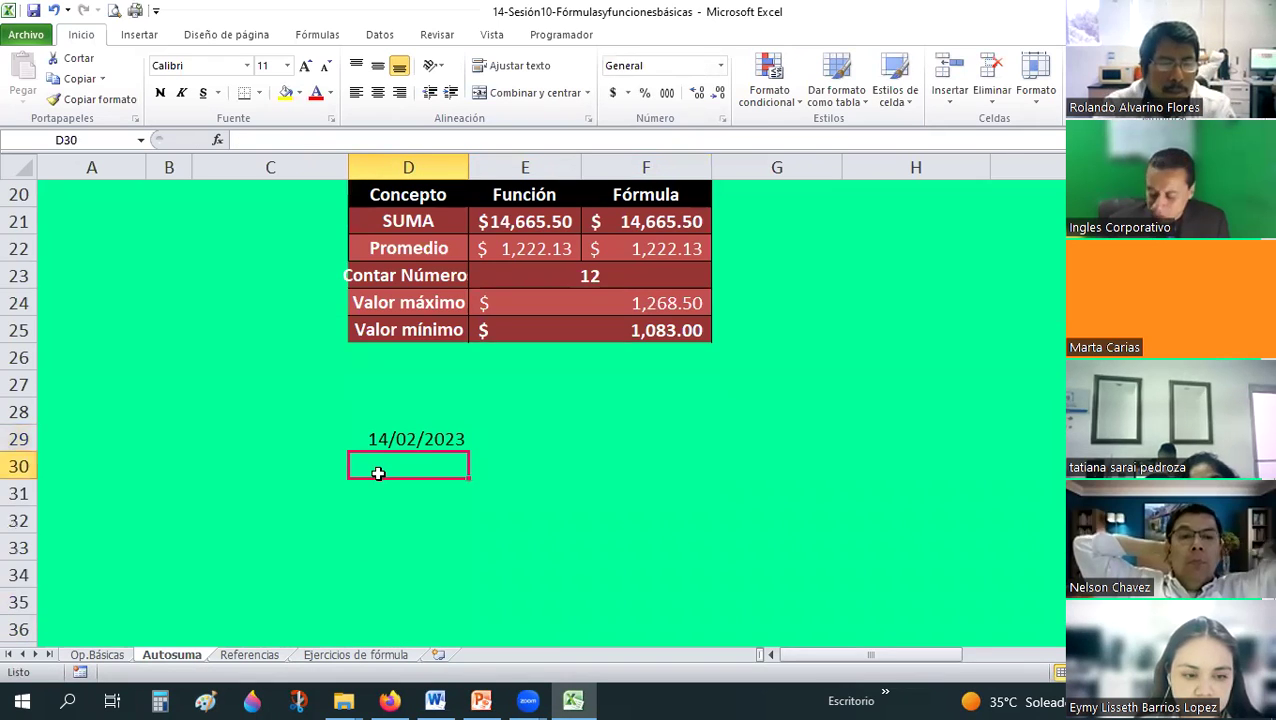
type("14/2/")
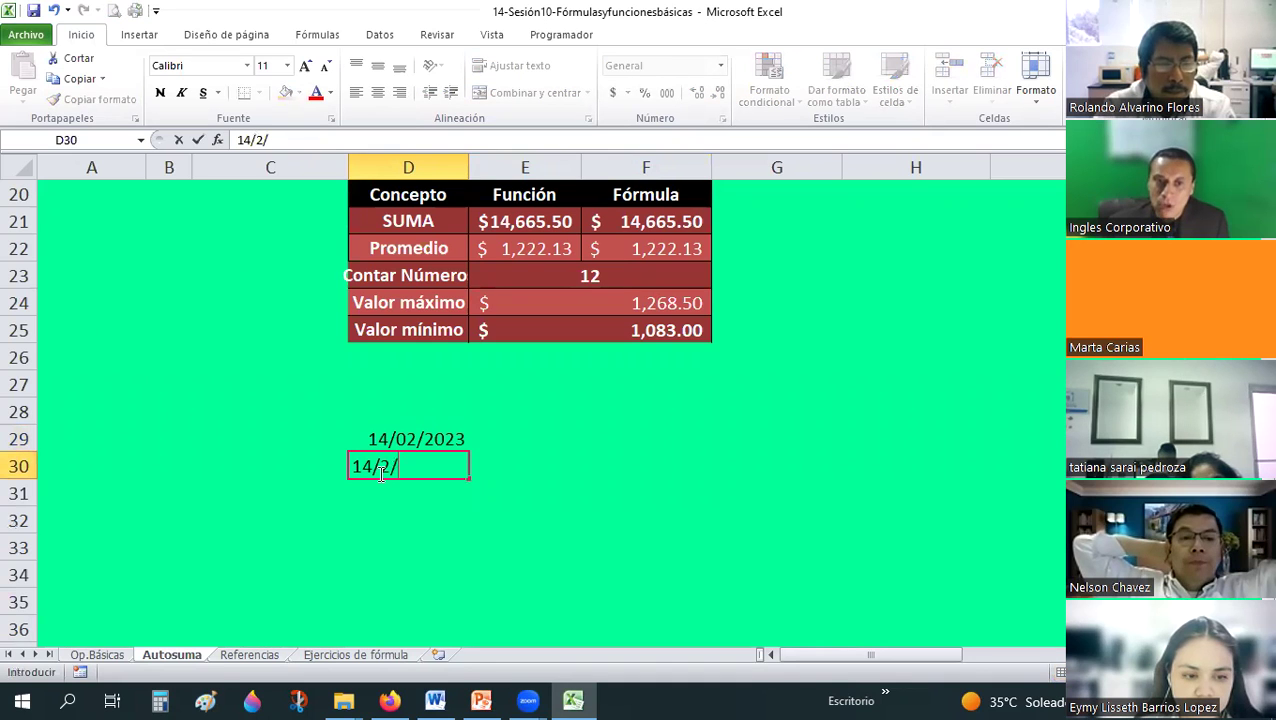
key("Return")
key("Up")
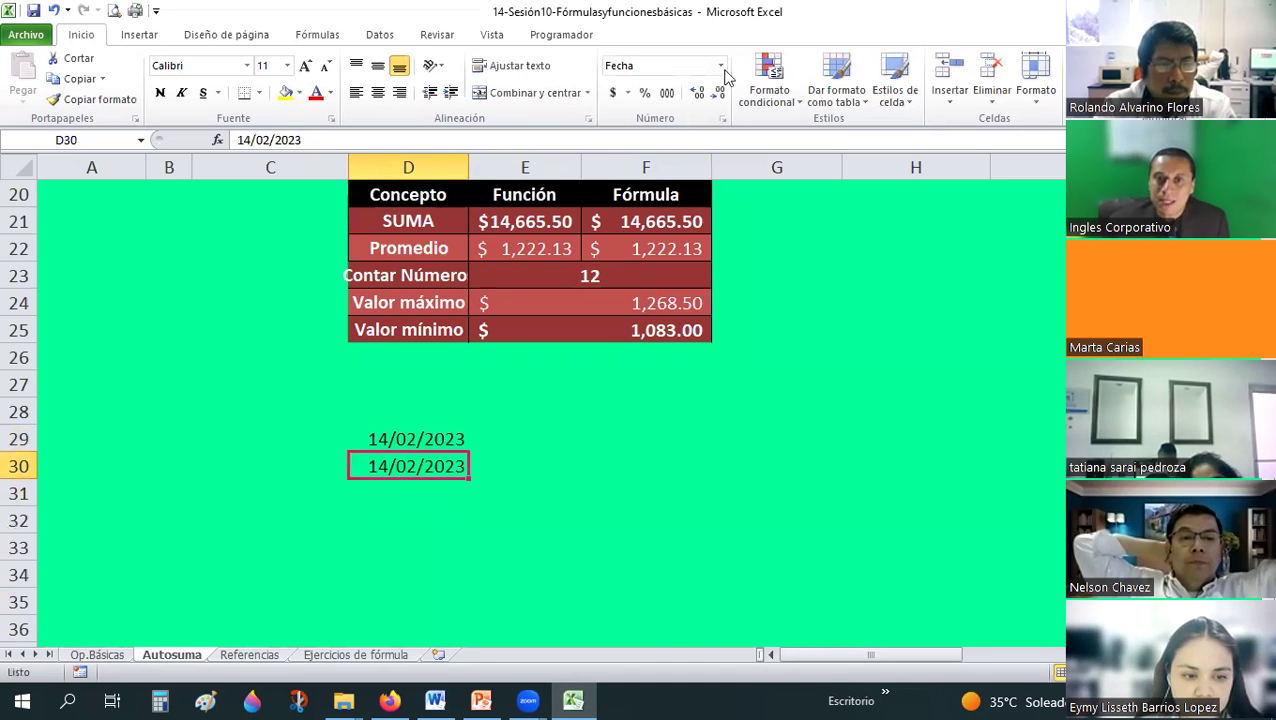
left_click(723, 70)
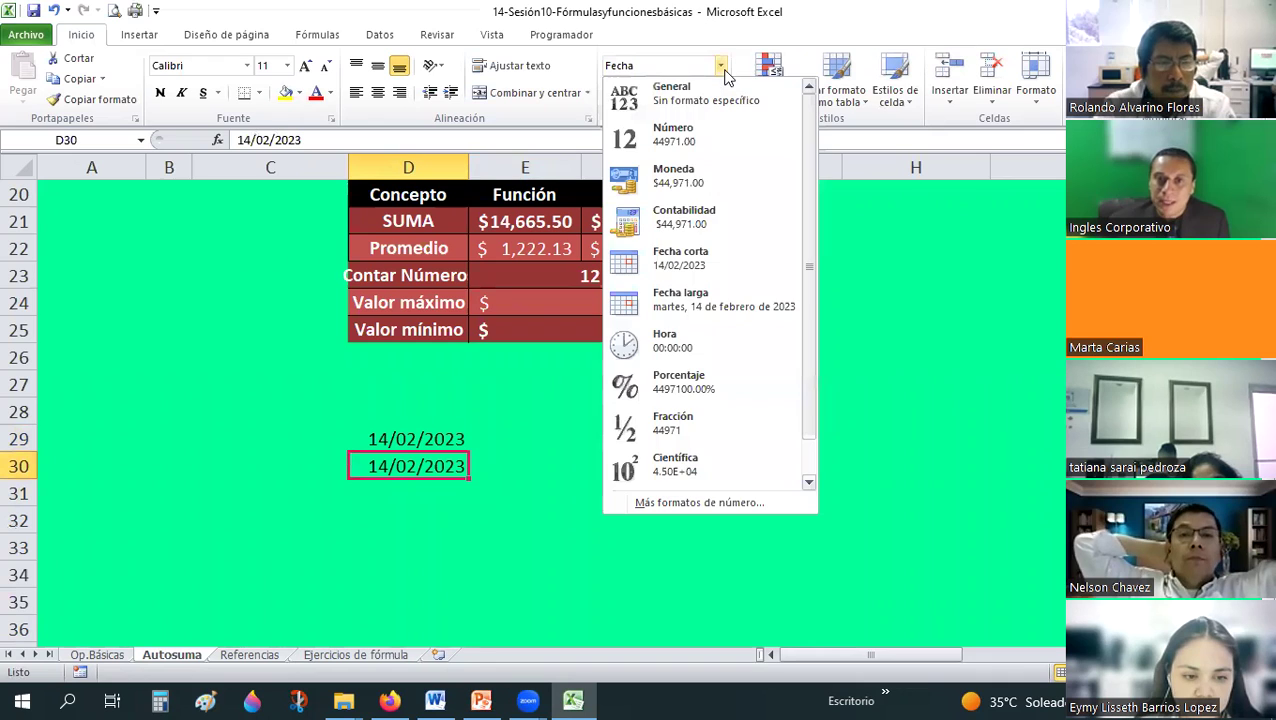
key("Return")
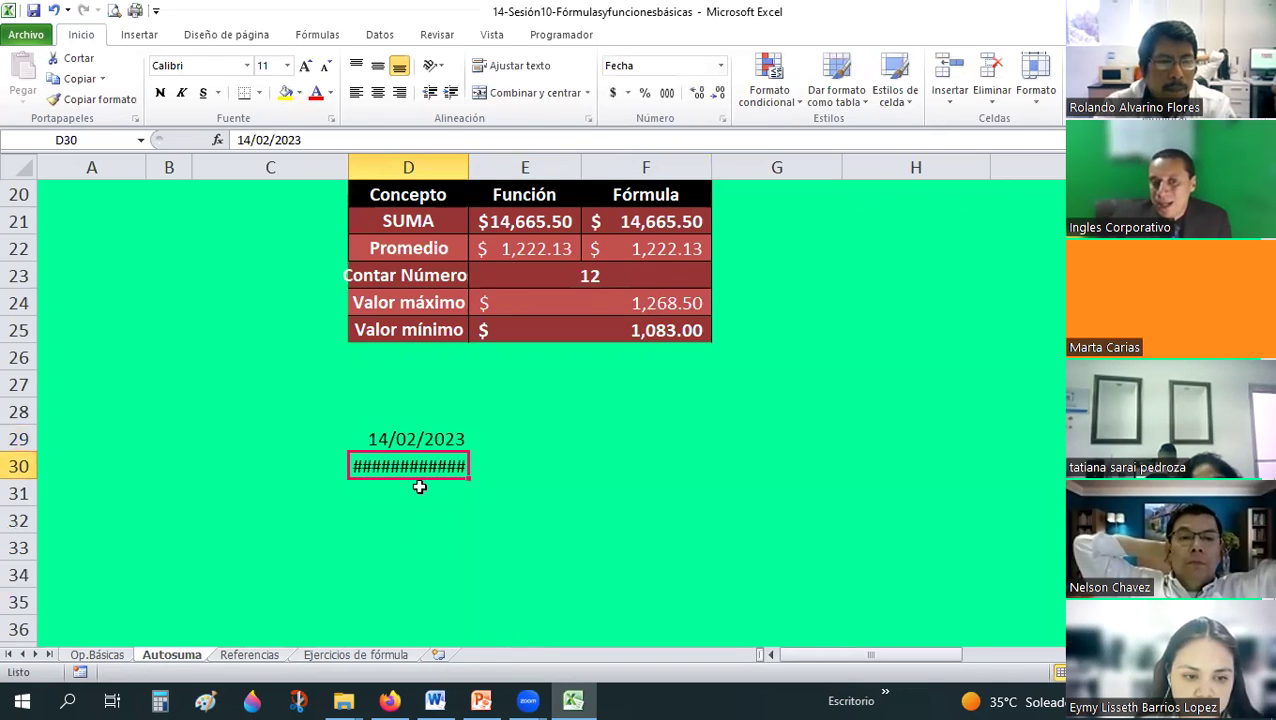
- Compare with the #### error slide, then widen column D to show the long date
key("alt+Tab")
key("alt+Tab")
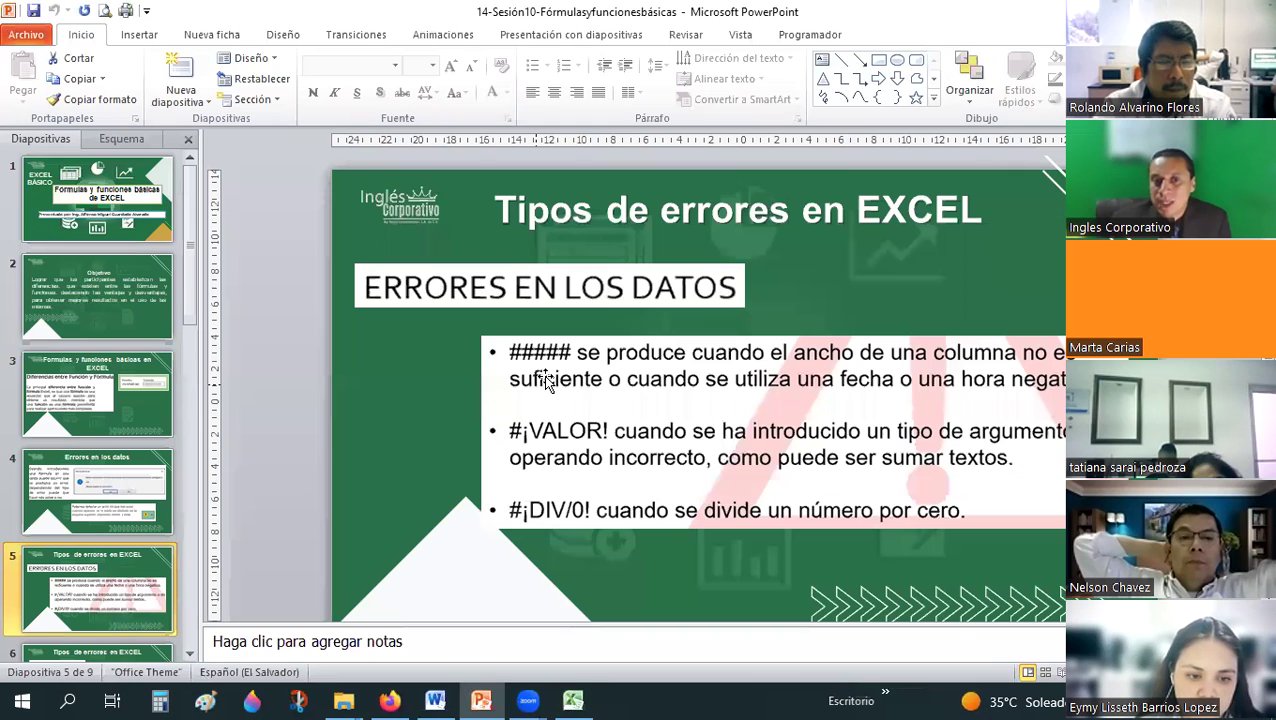
key("alt+Tab")
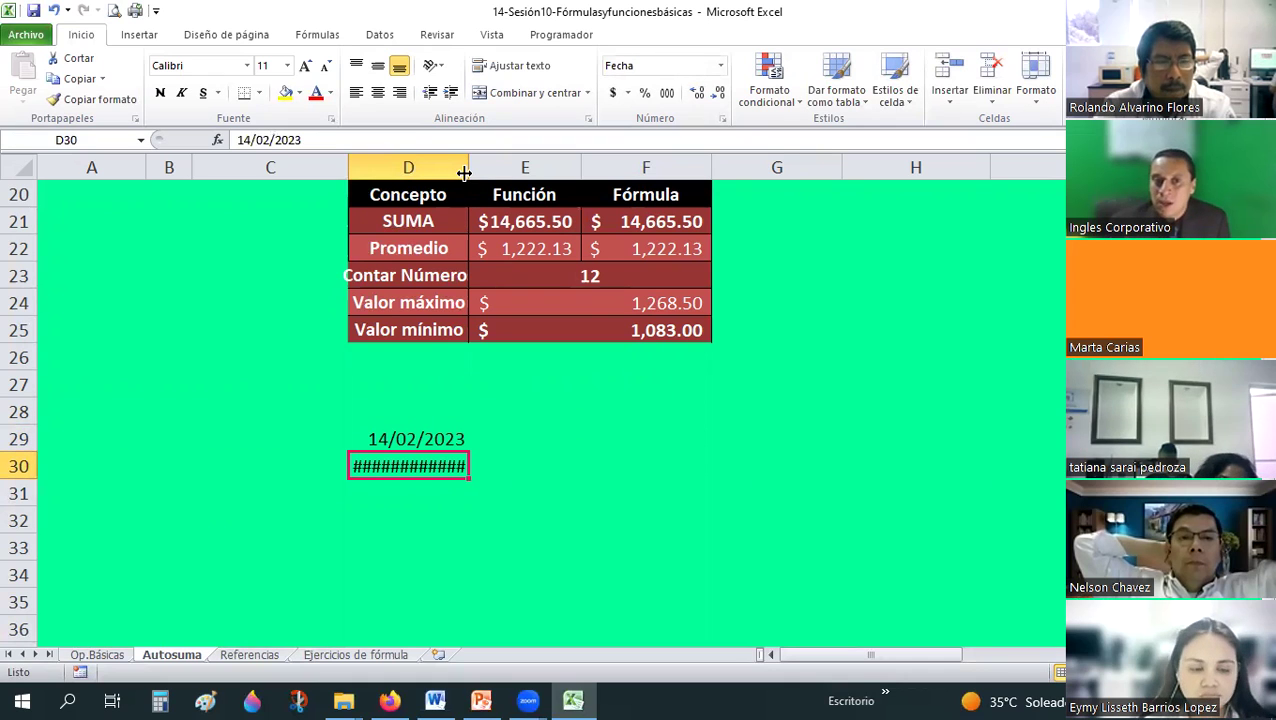
left_click_drag(464, 173, 512, 173)
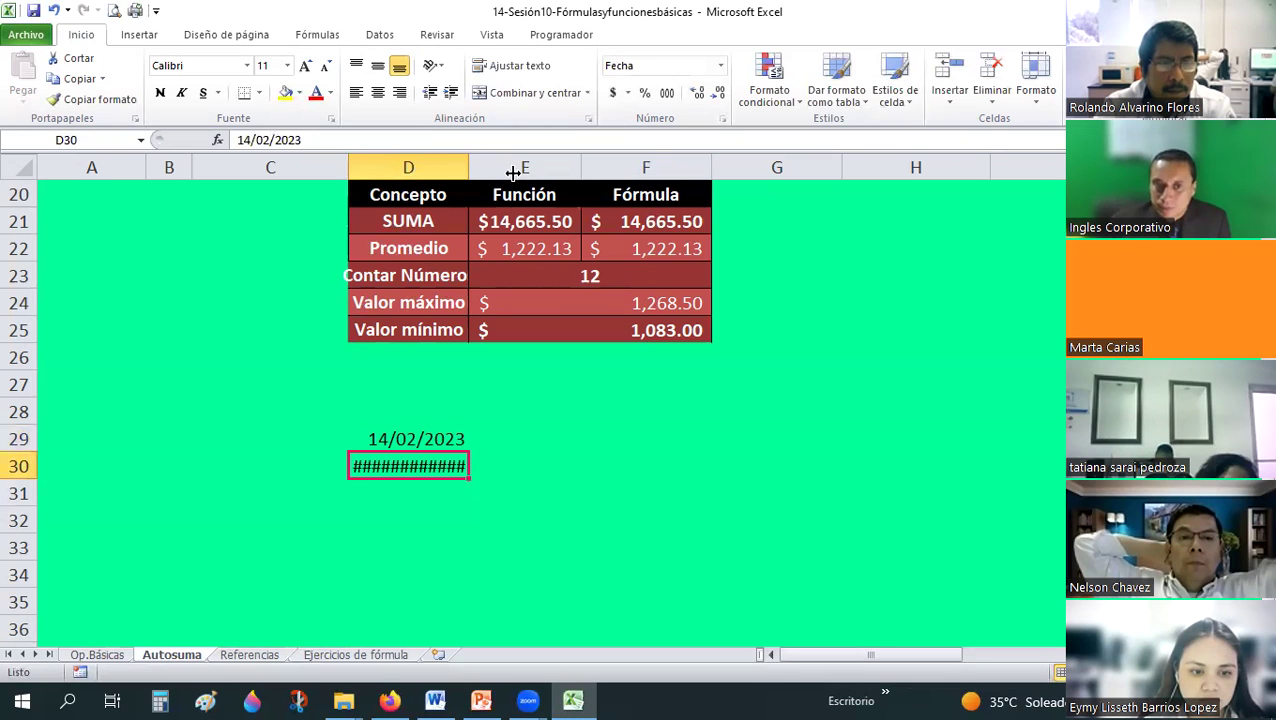
- Autofit column D so the long date fits
key("ctrl+space")
key("alt+h")
key("o")
key("i")
- Copy the dates in D29:D30 and paste them as values into E29:E30
left_click(667, 469)
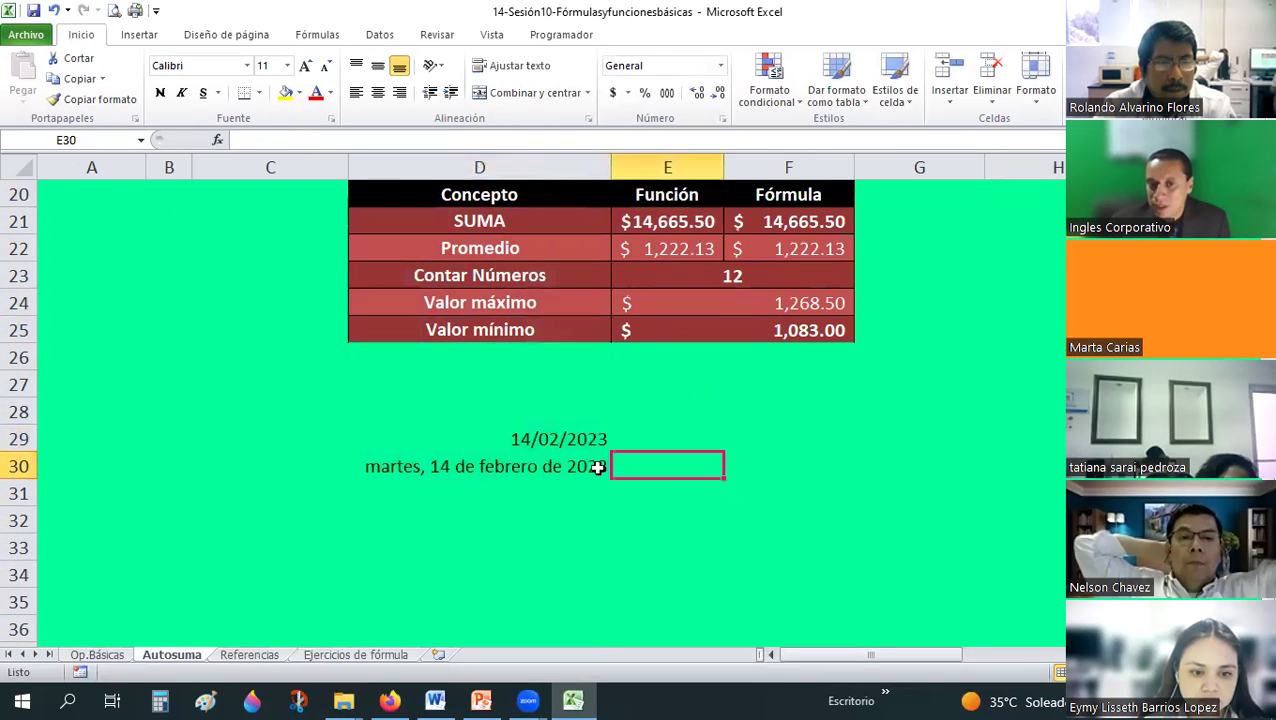
left_click_drag(547, 440, 547, 459)
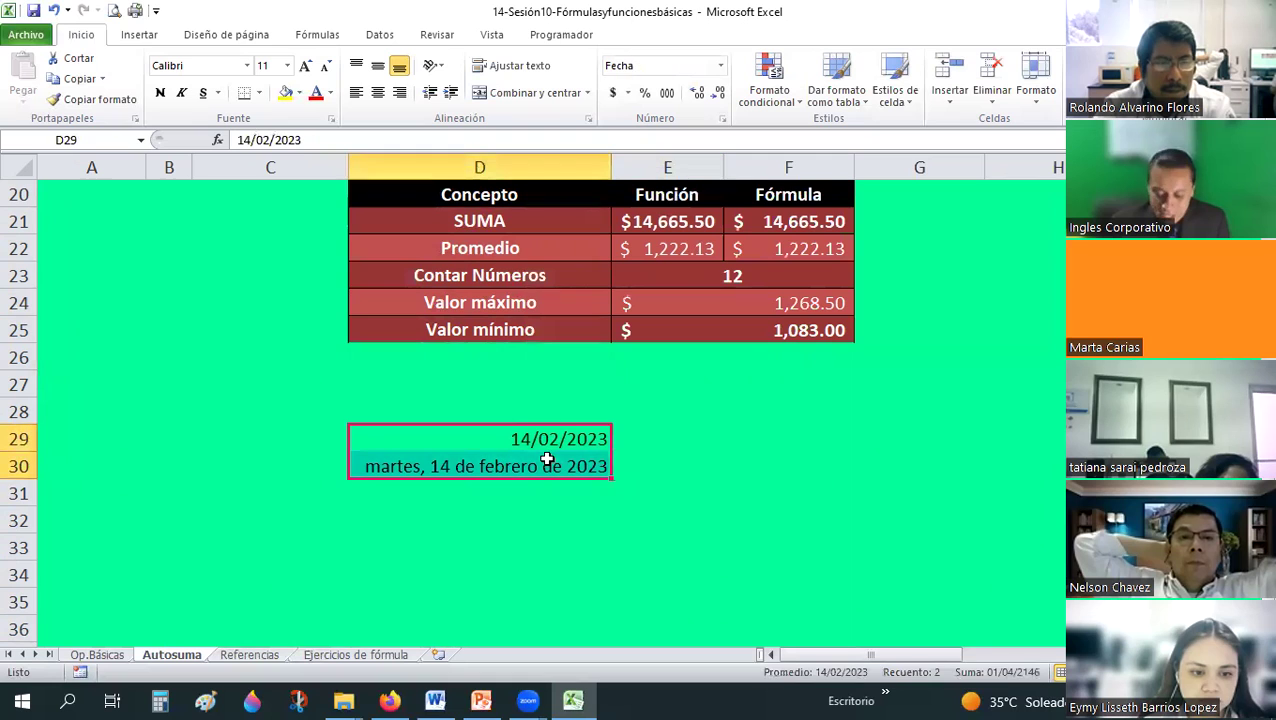
key("ctrl+c")
left_click(651, 434)
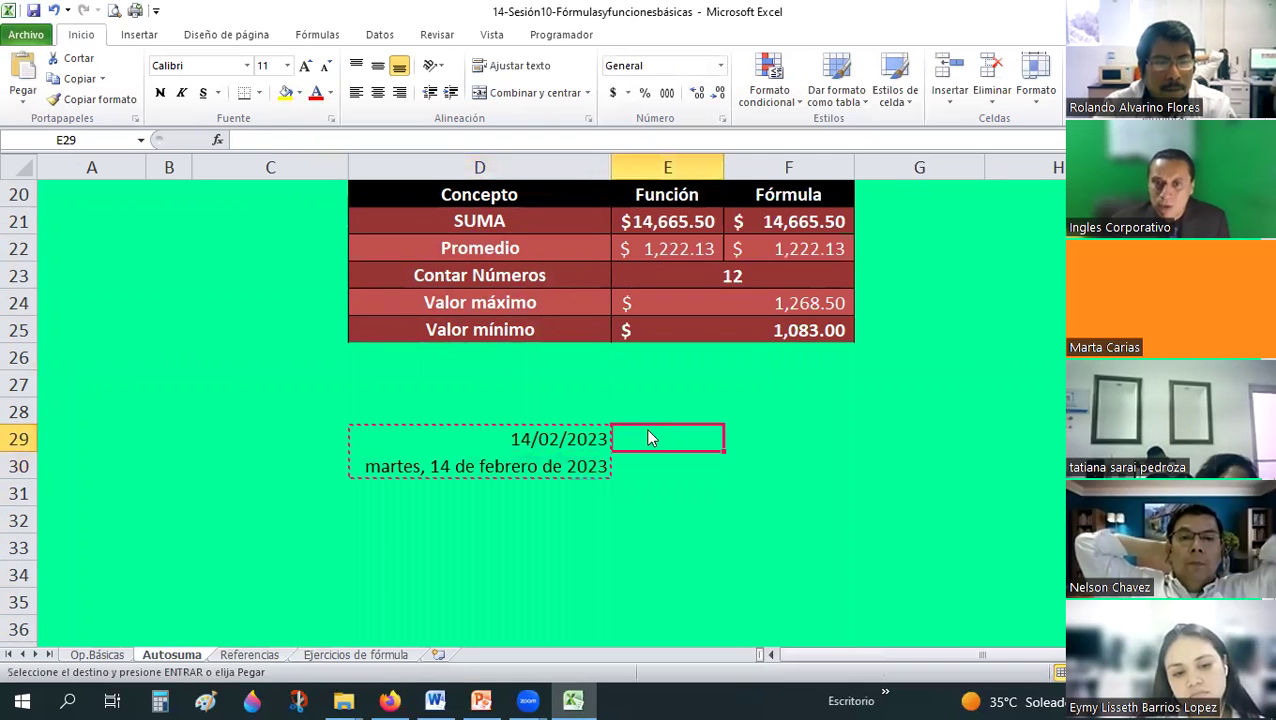
right_click(650, 436)
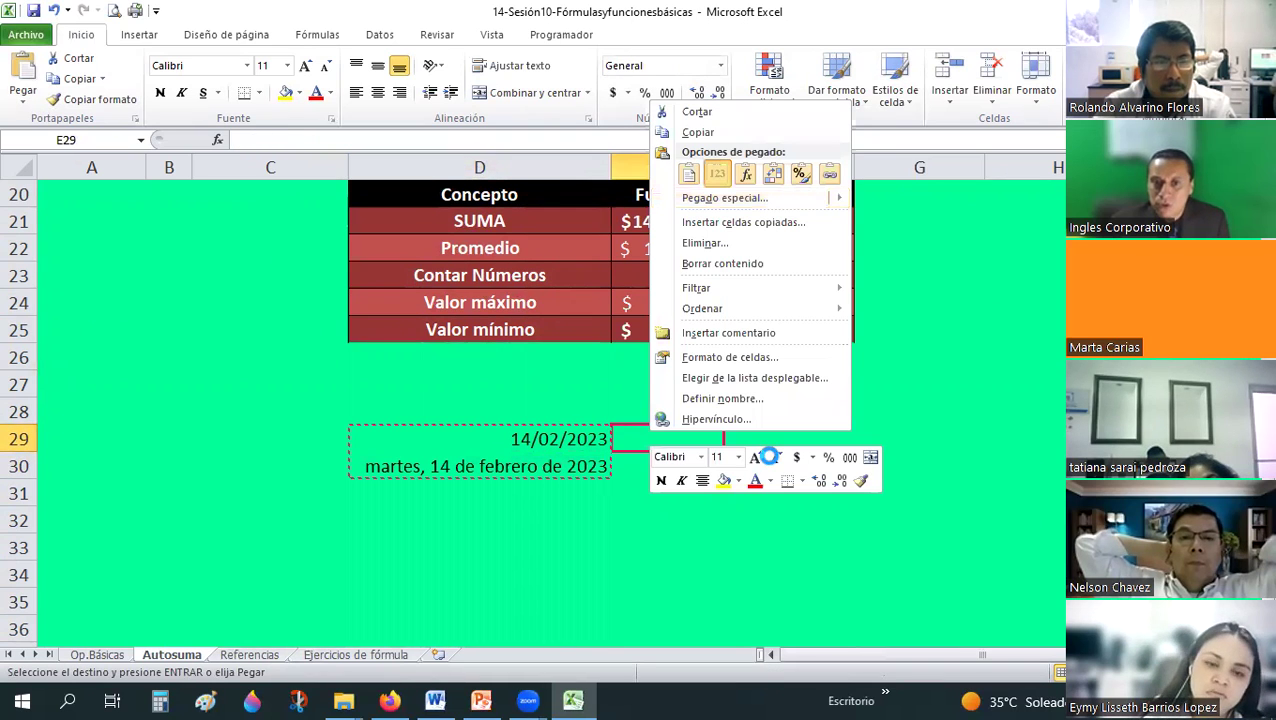
left_click(717, 174)
- Compare the pasted value 44971 in E29 with the date in D29, then return to PowerPoint
left_click(692, 500)
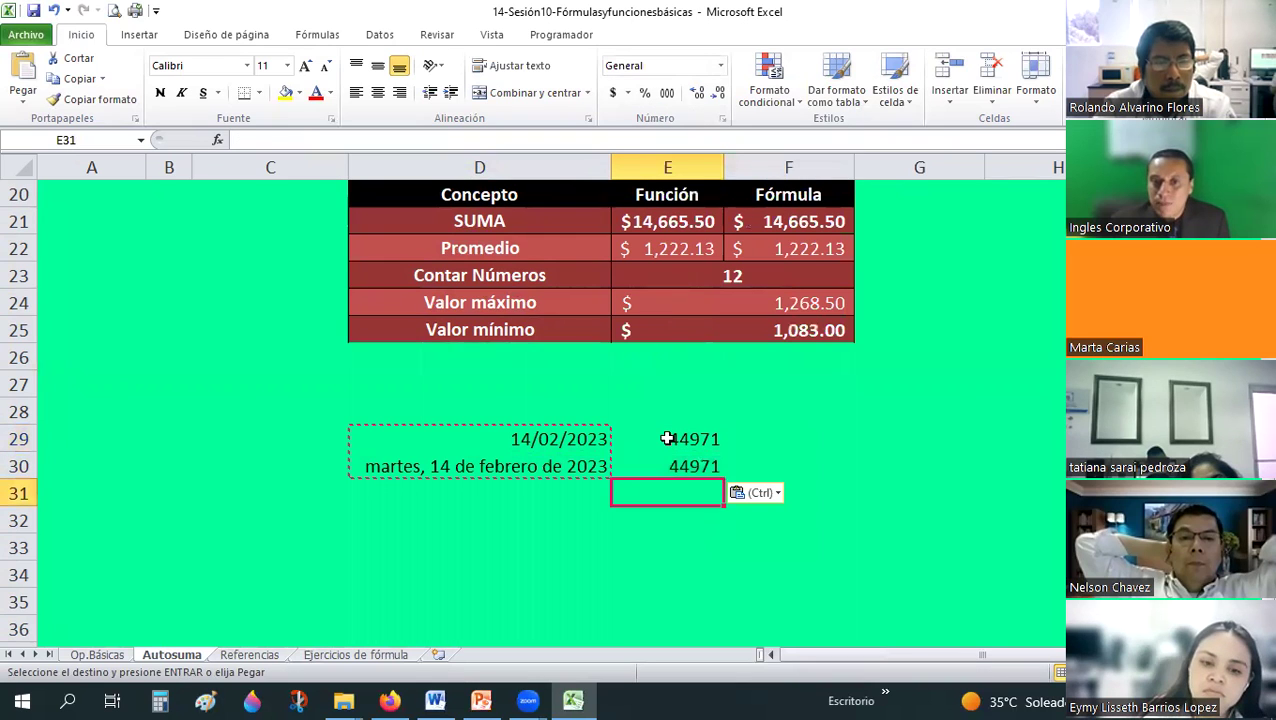
left_click(667, 438)
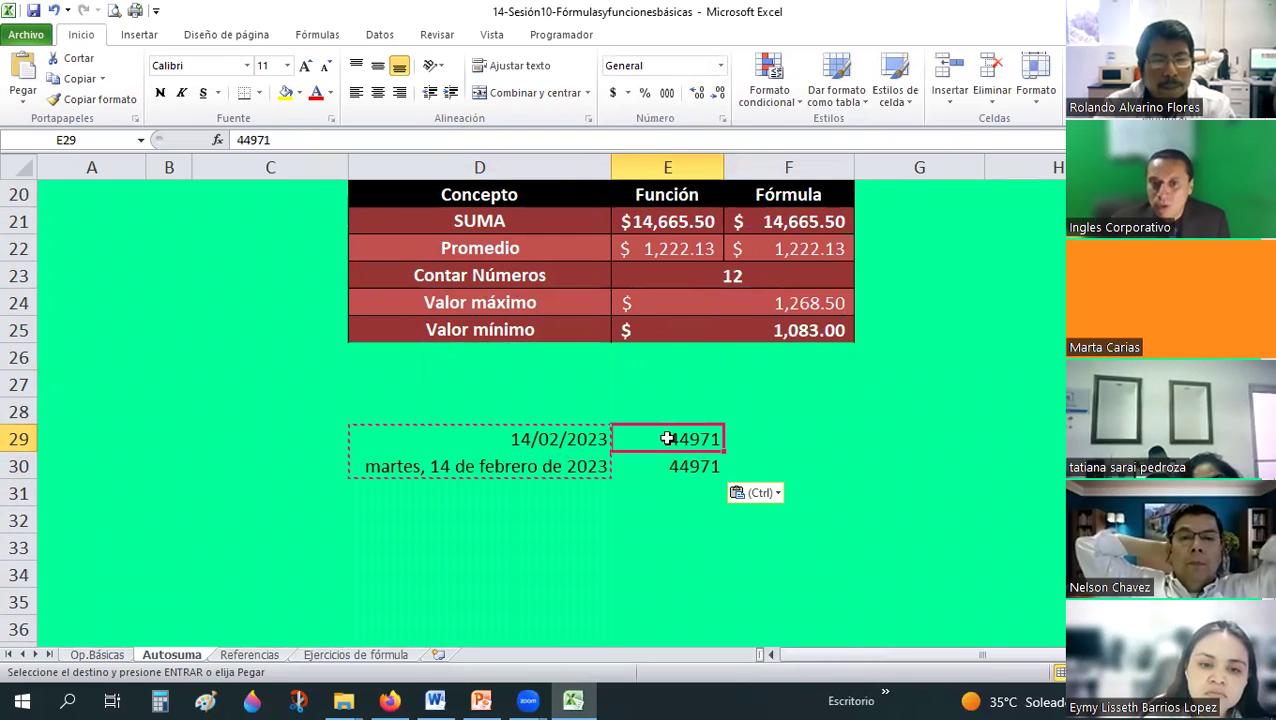
left_click_drag(667, 438, 672, 465)
key("shift+Up")
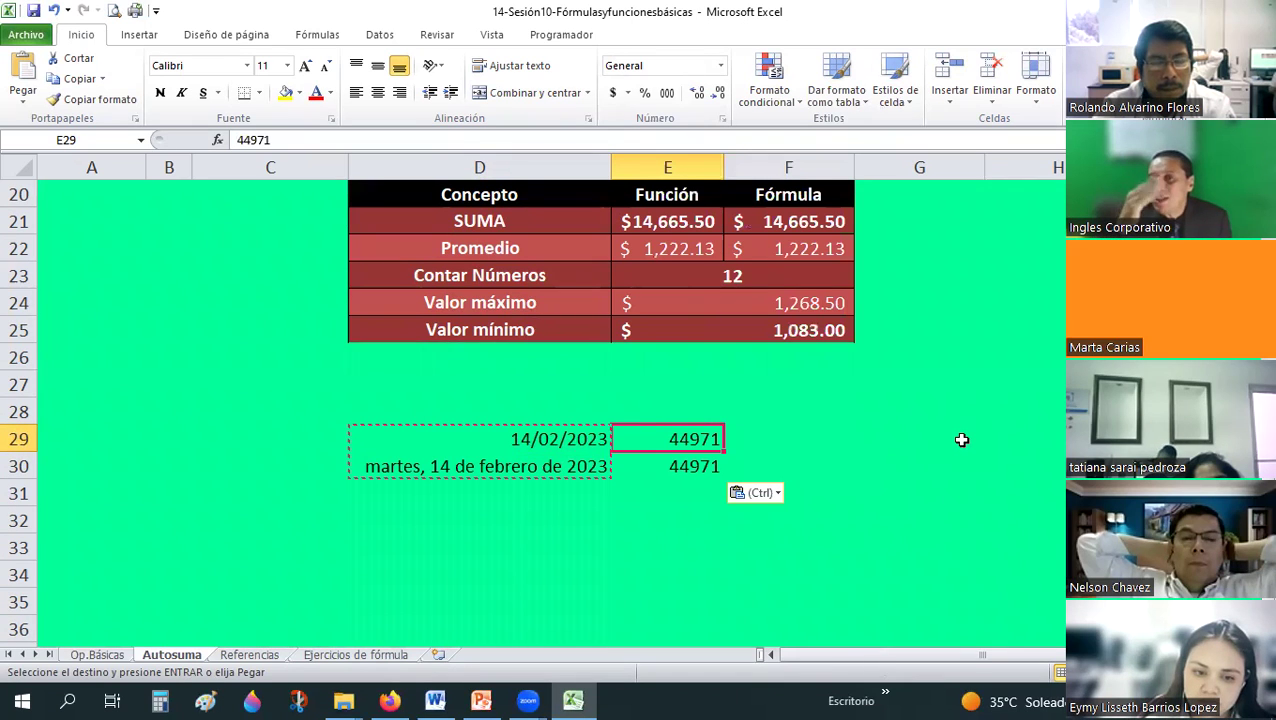
left_click(558, 435)
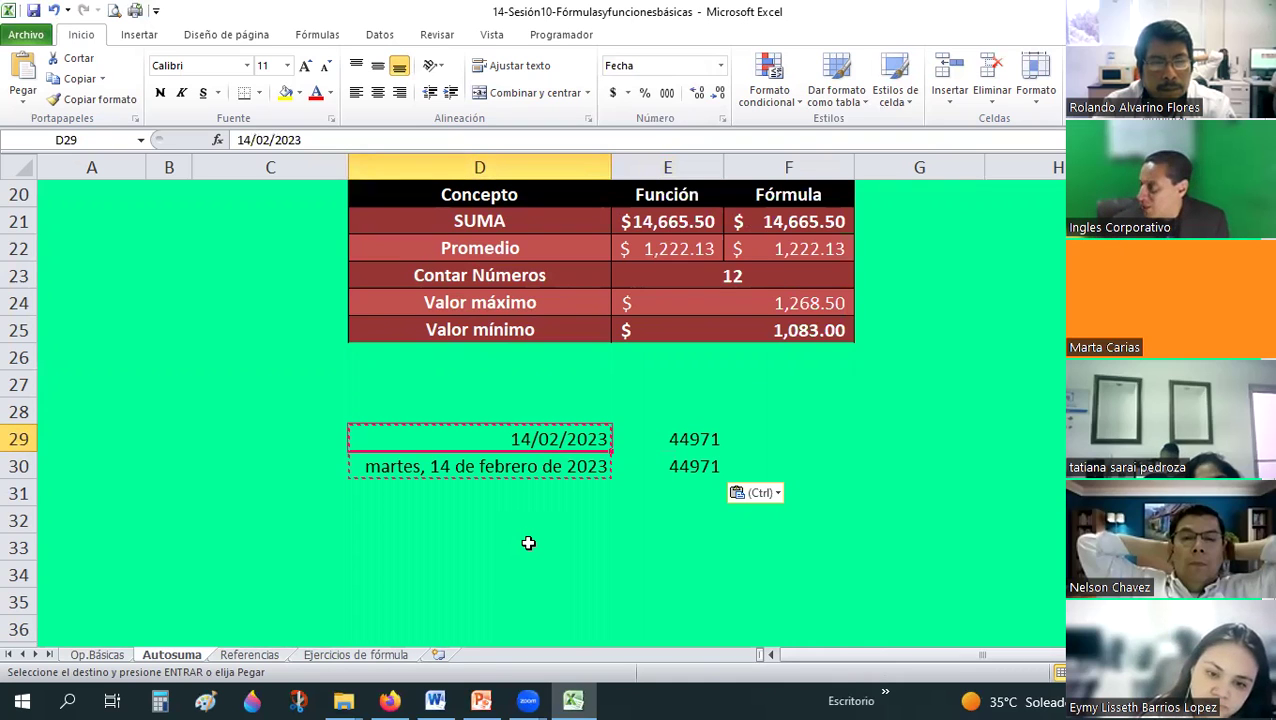
key("alt+Tab")
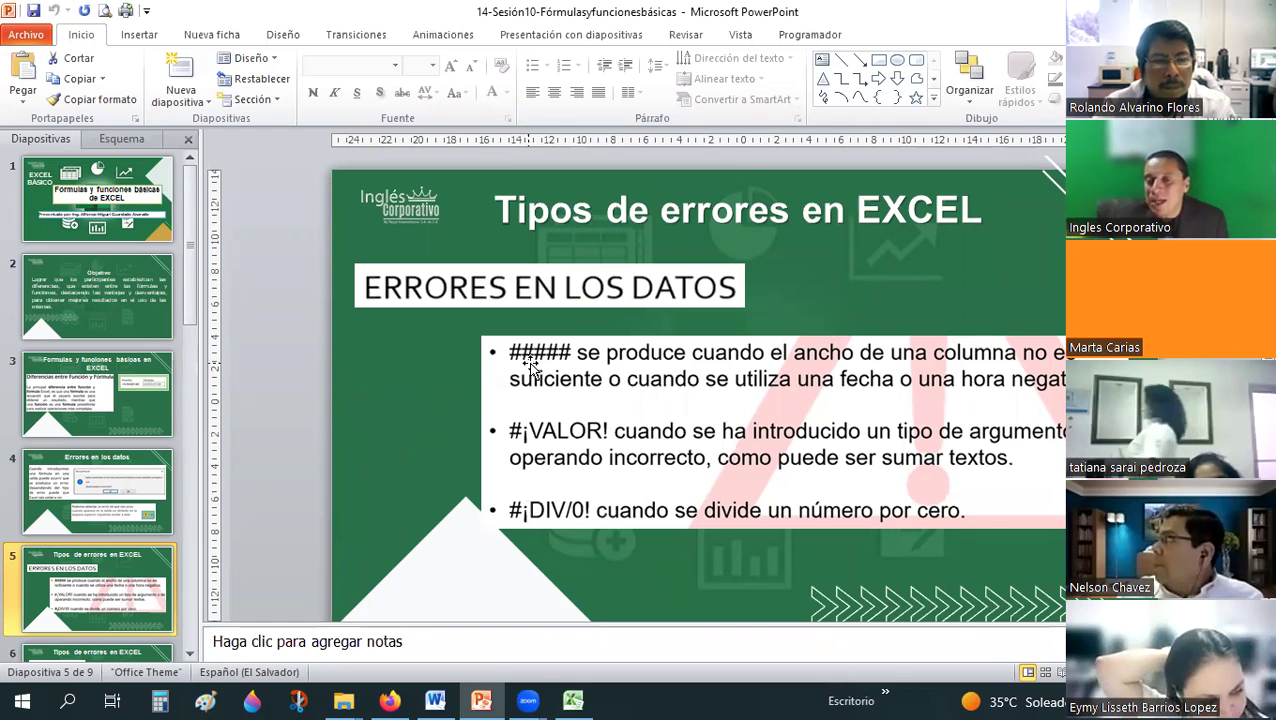
- Switch to Excel and back, then restart the slideshow from the current slide
key("alt+Tab")
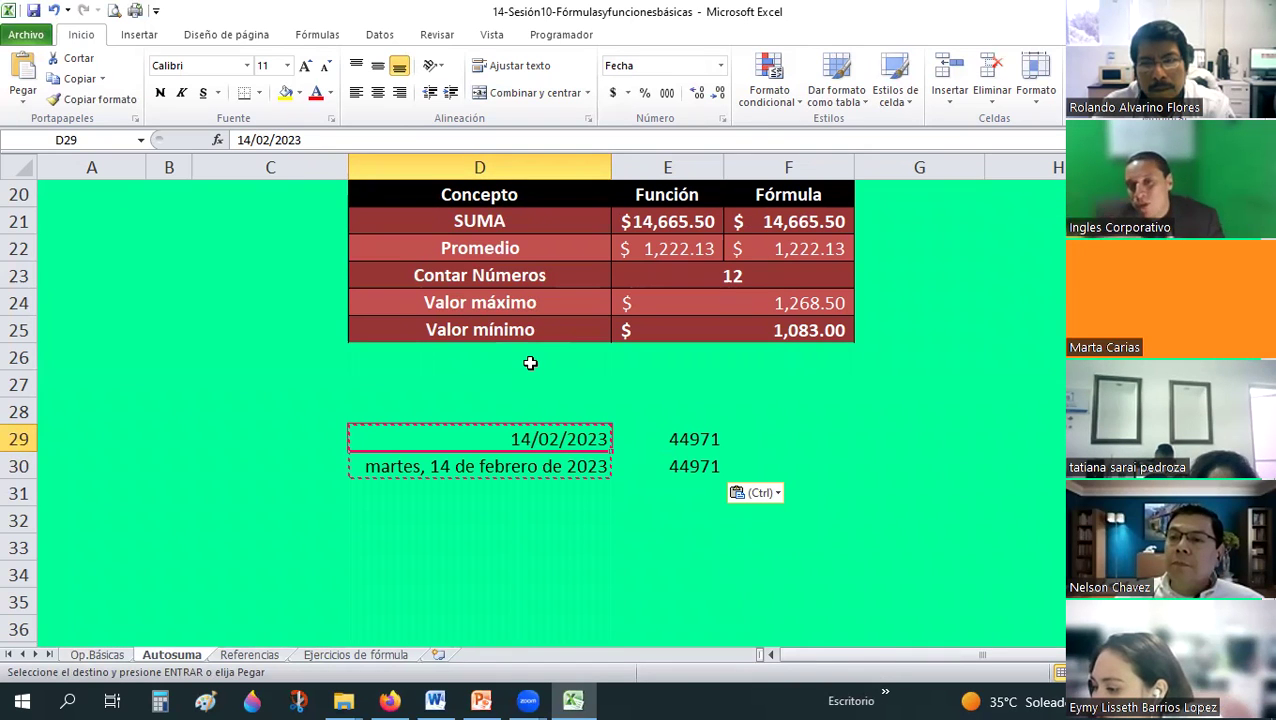
key("alt+Tab")
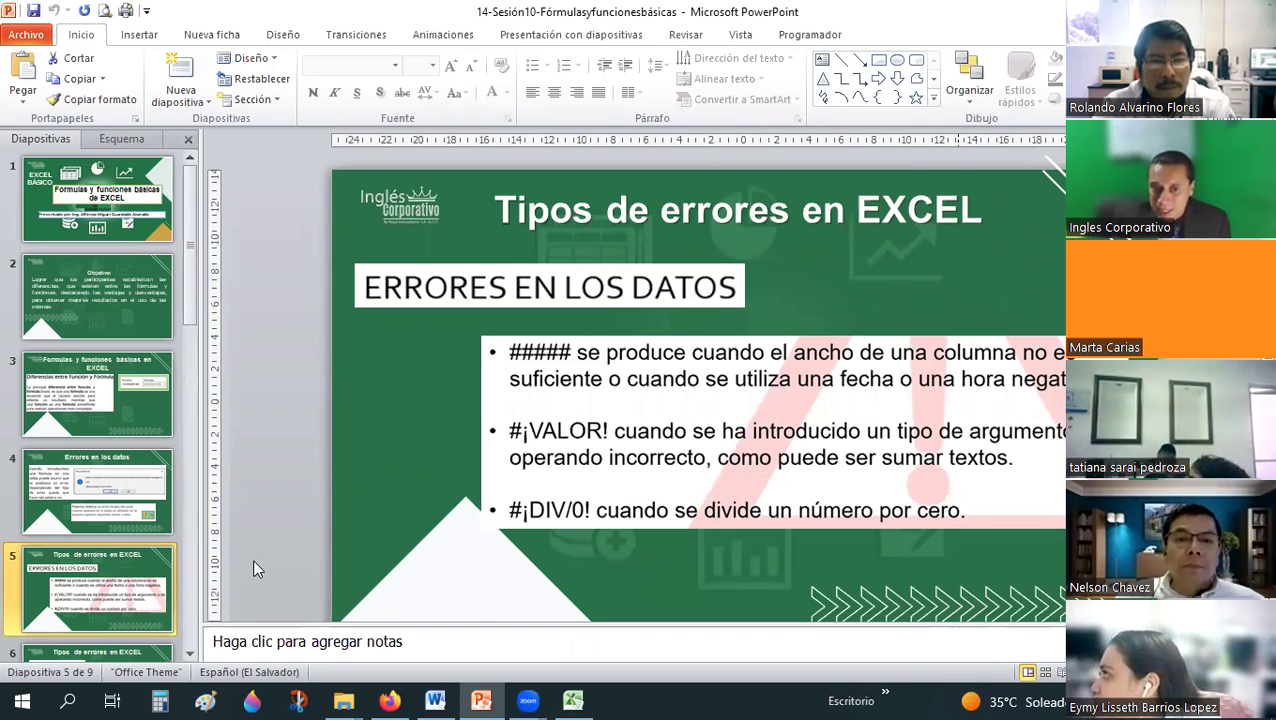
key("shift+F5")
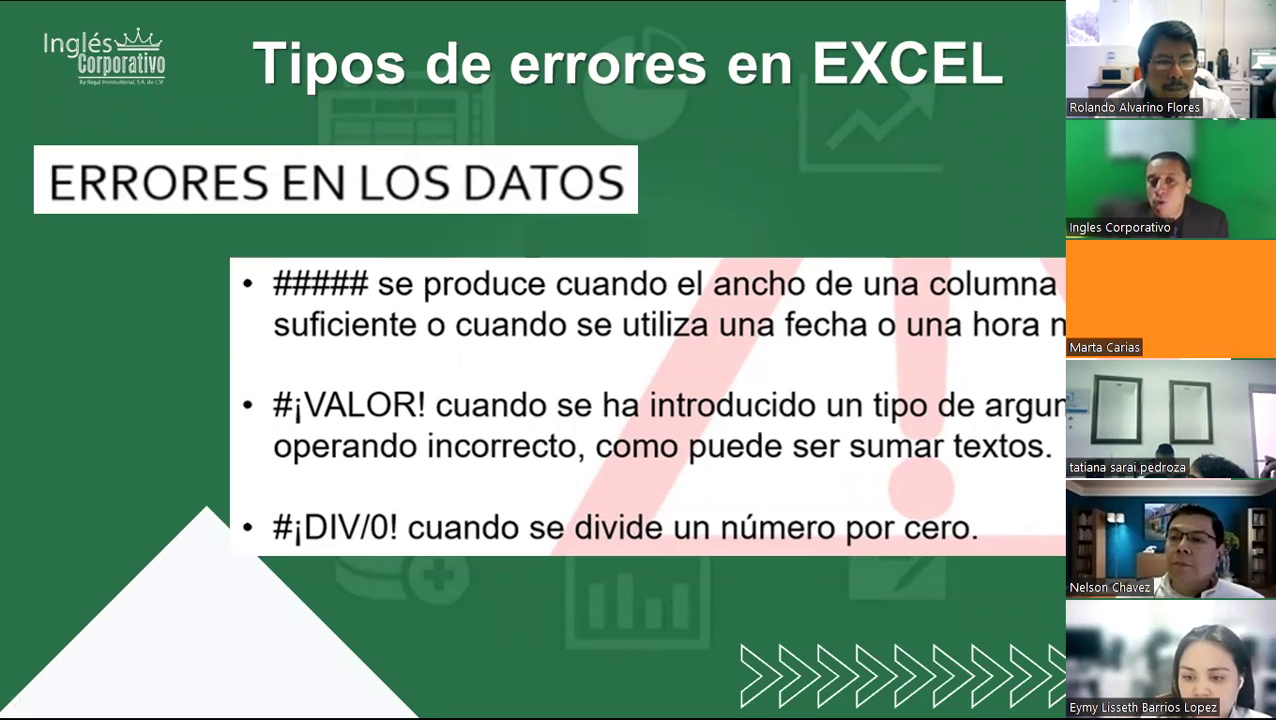
- Enter =1/0 in G28 to produce #¡DIV/0!, then reselect G28 to show its formula
key("alt+Tab")
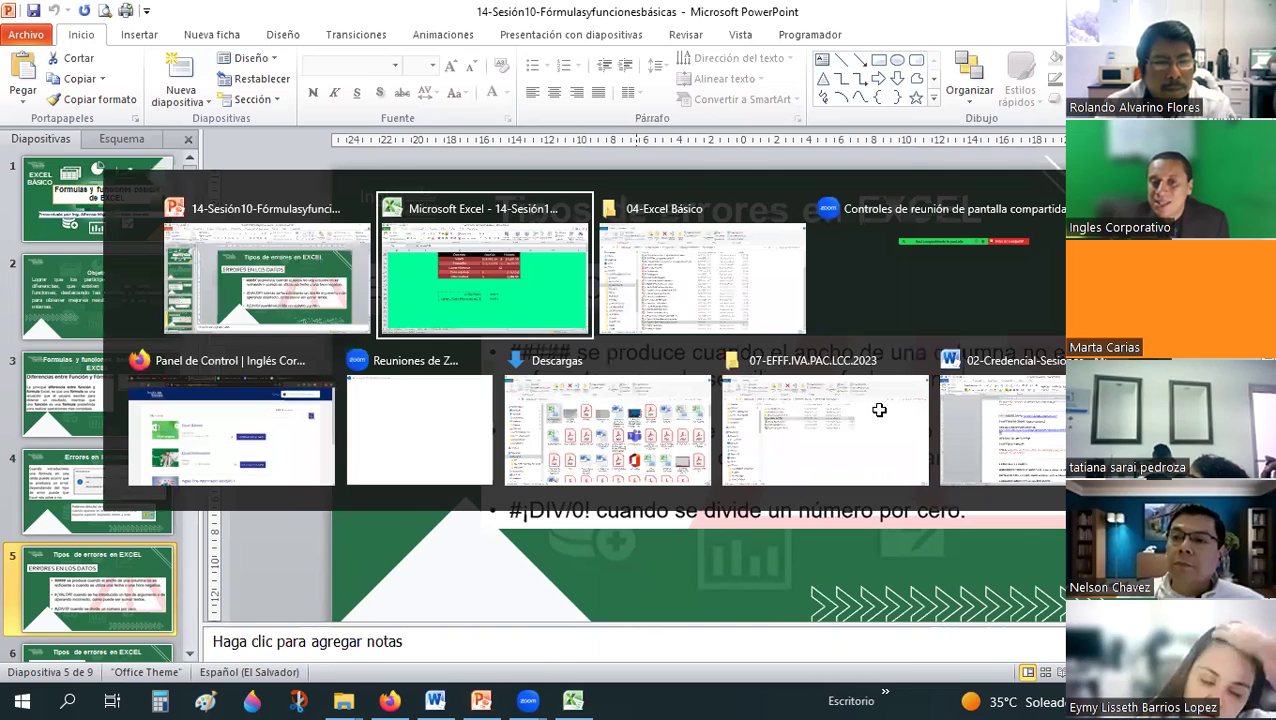
type("=")
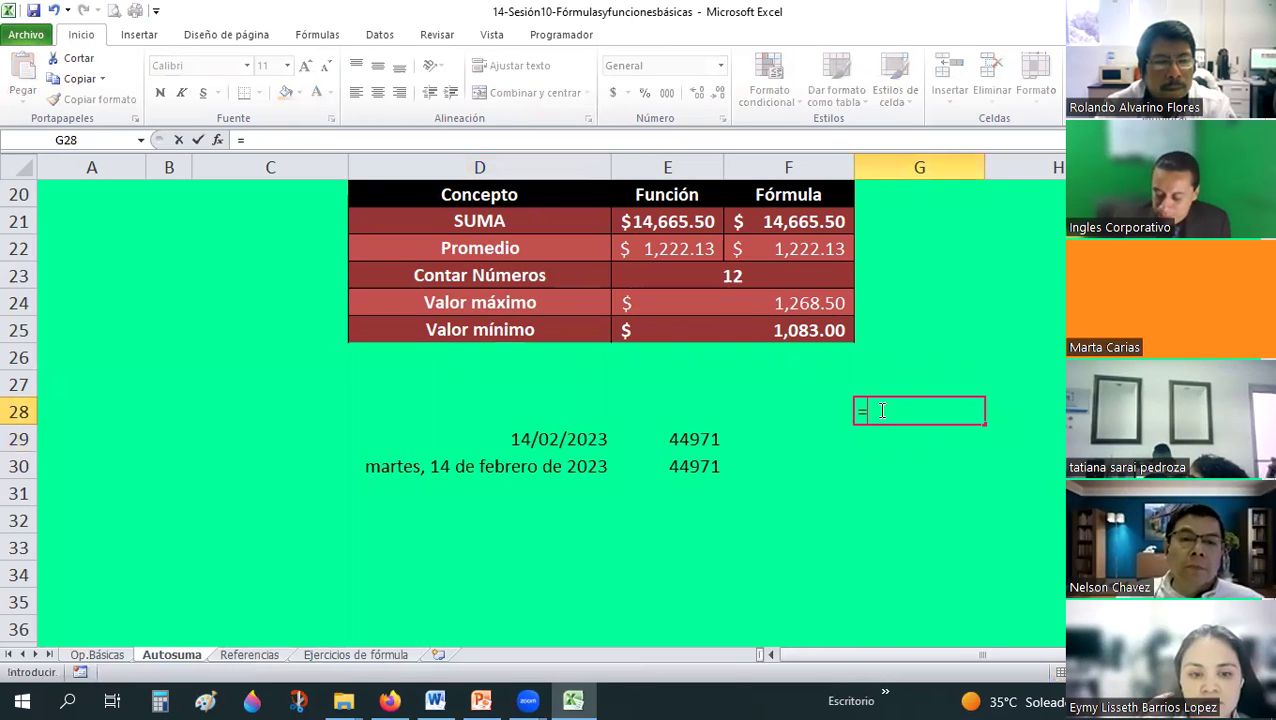
type("1/0")
key("Return")
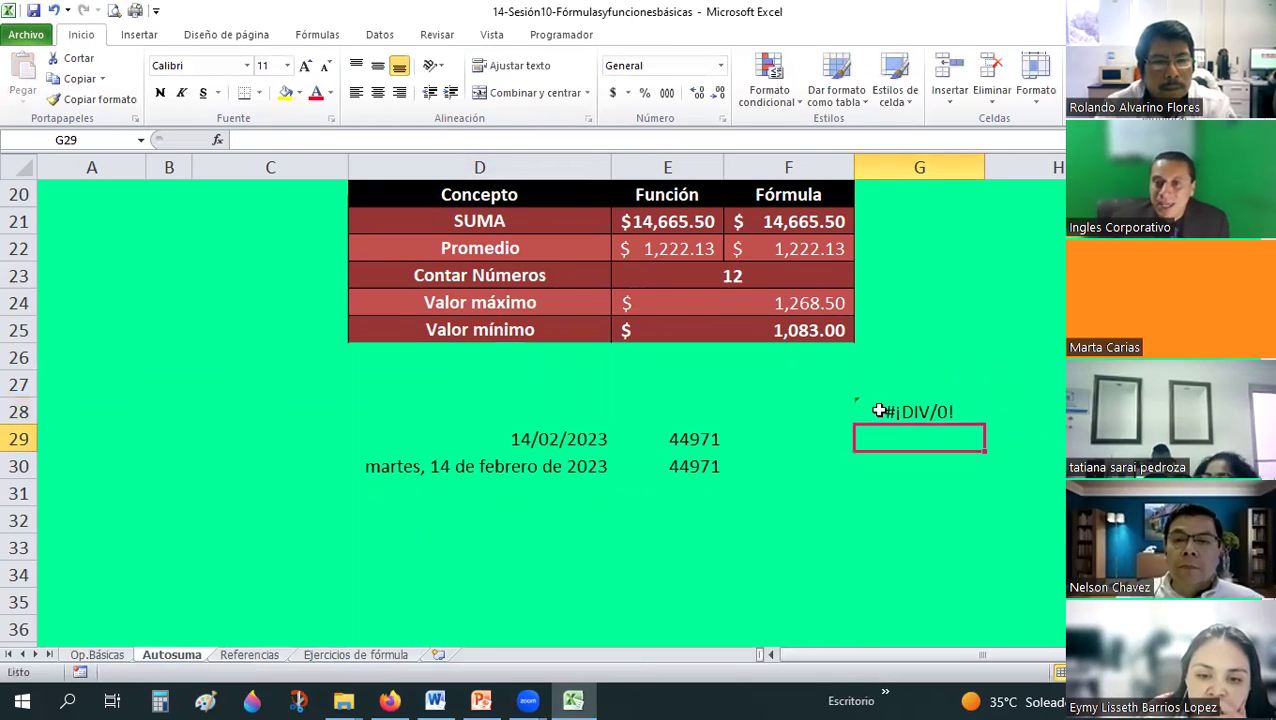
left_click(879, 411)
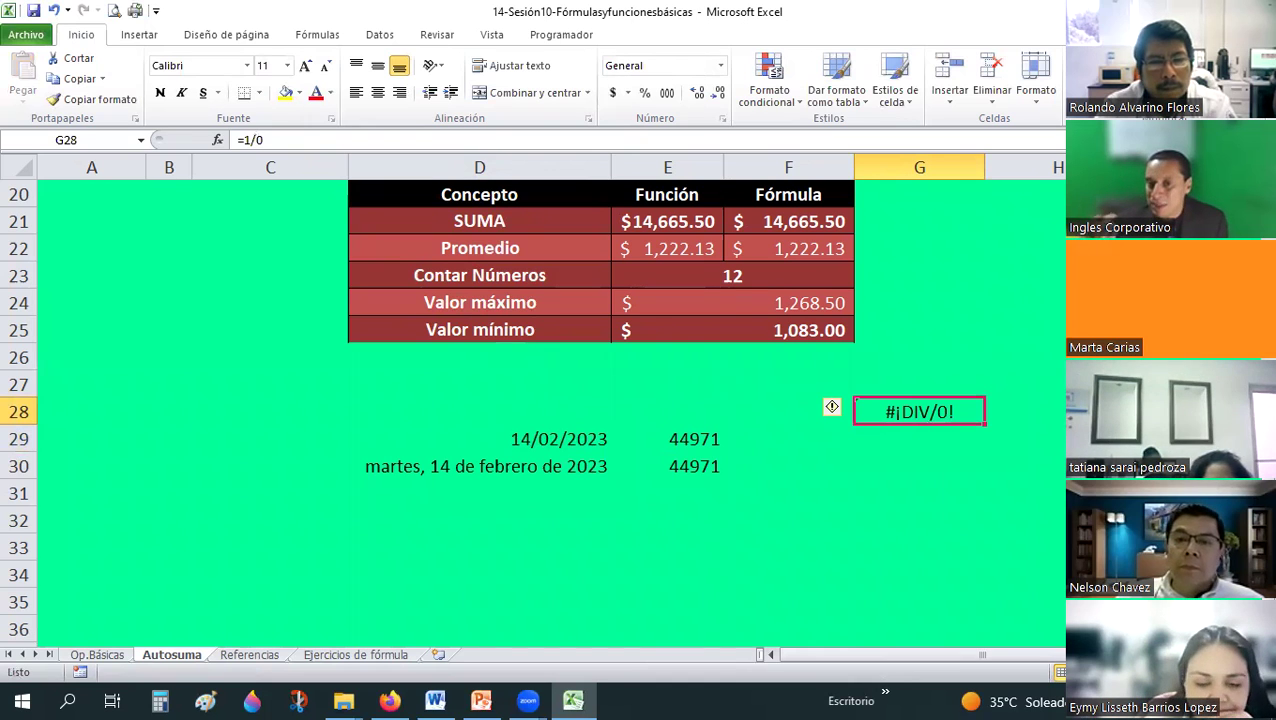
left_click(919, 439)
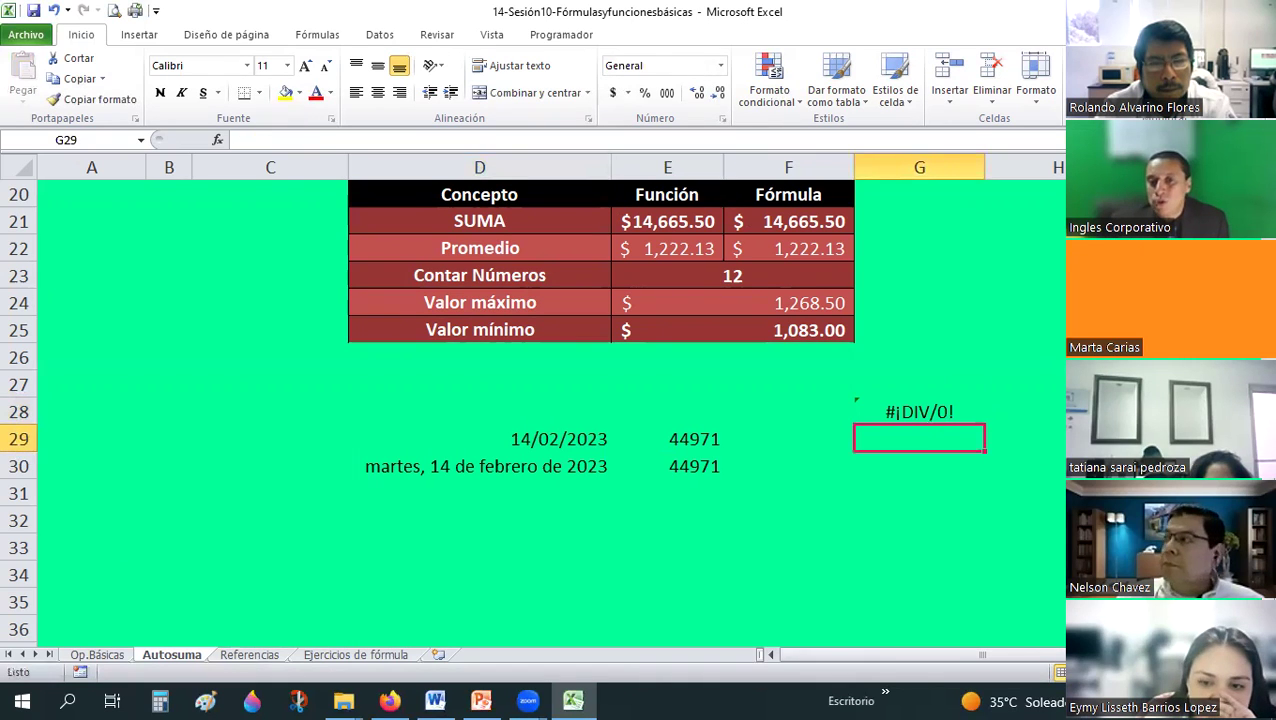
left_click(919, 412)
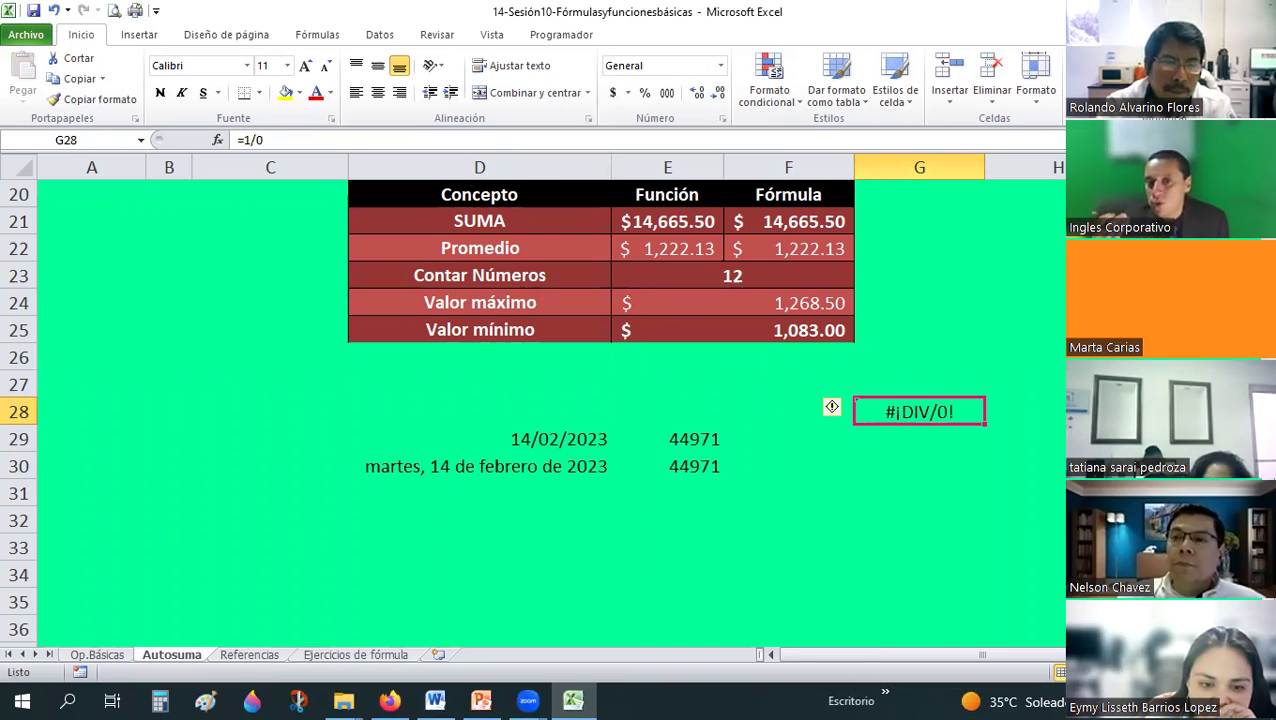
- Go to slide 6 listing the #¿NOMBRE?, #N/A, #¡REF!, #¡NUM! and #¡NULO! errors
key("alt+Tab")
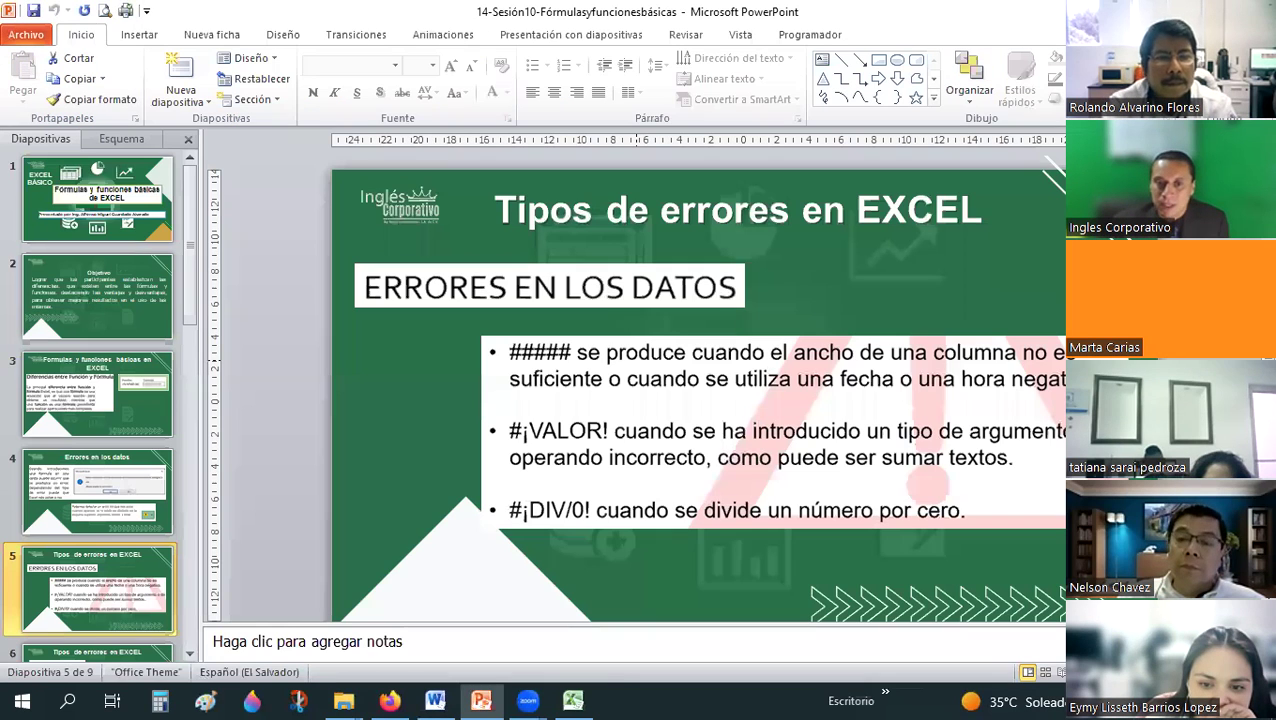
scroll(900, 297, "down", 1)
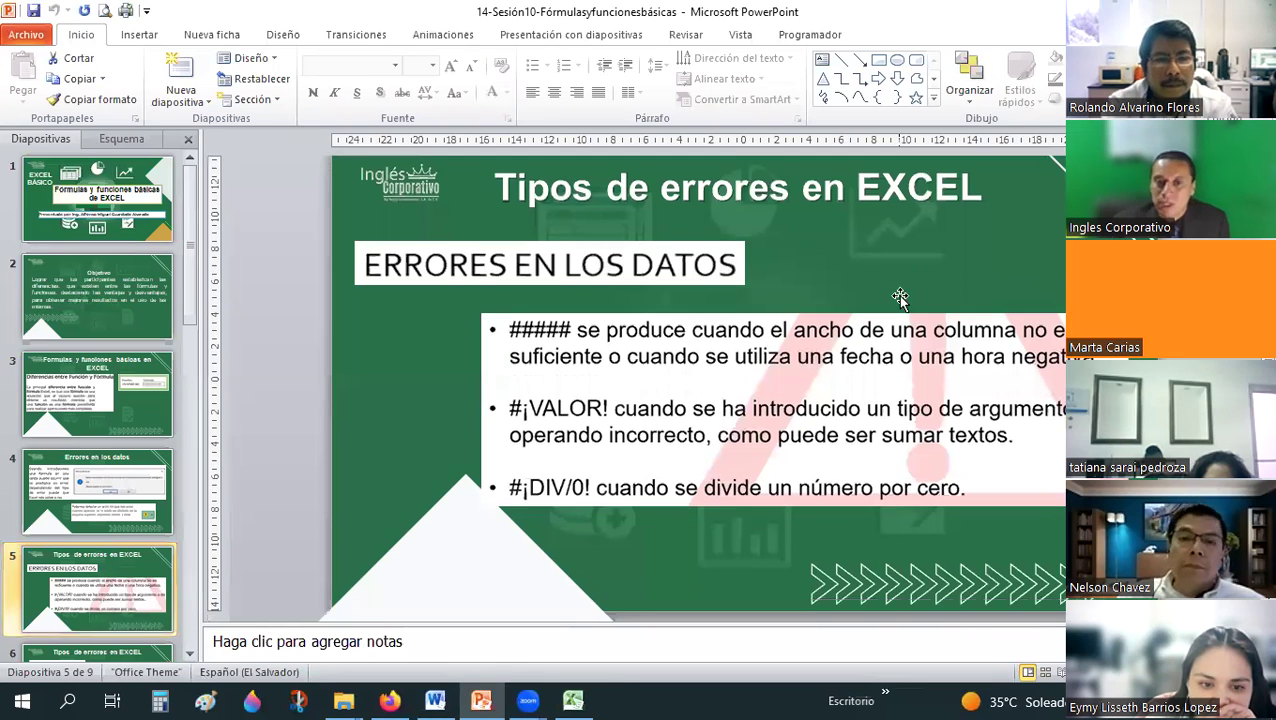
left_click(897, 277)
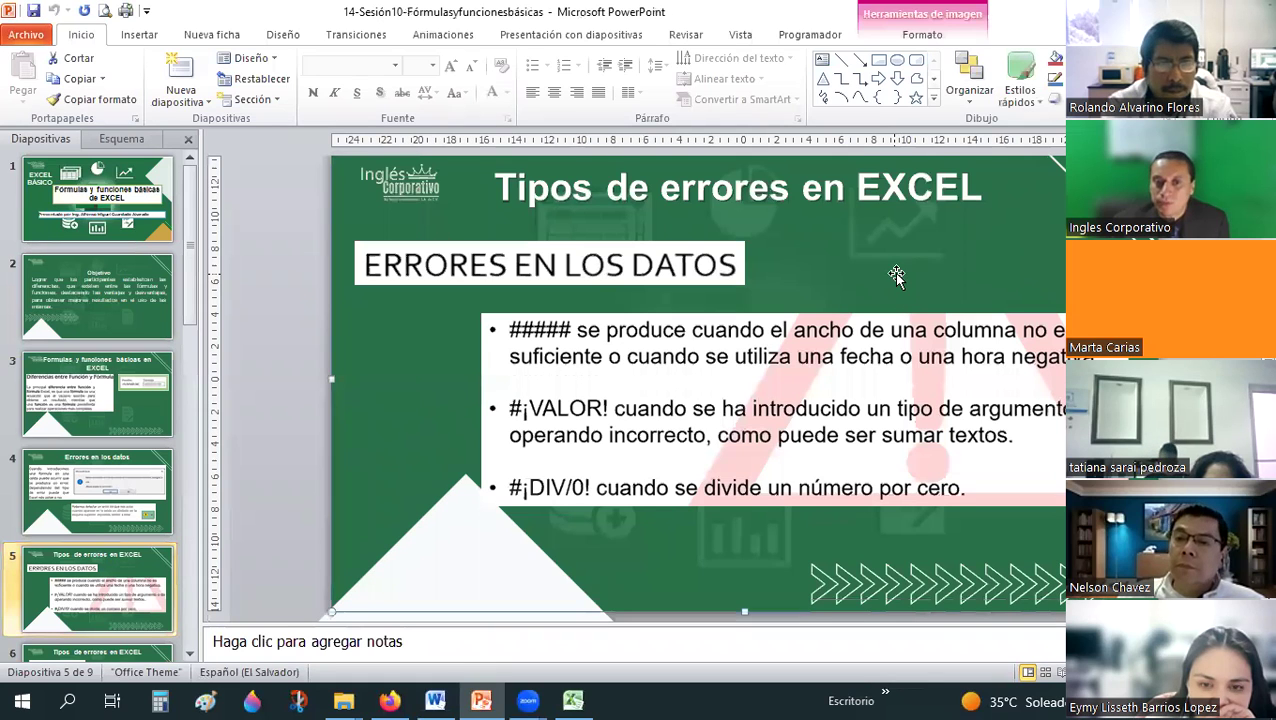
scroll(698, 385, "down", 1)
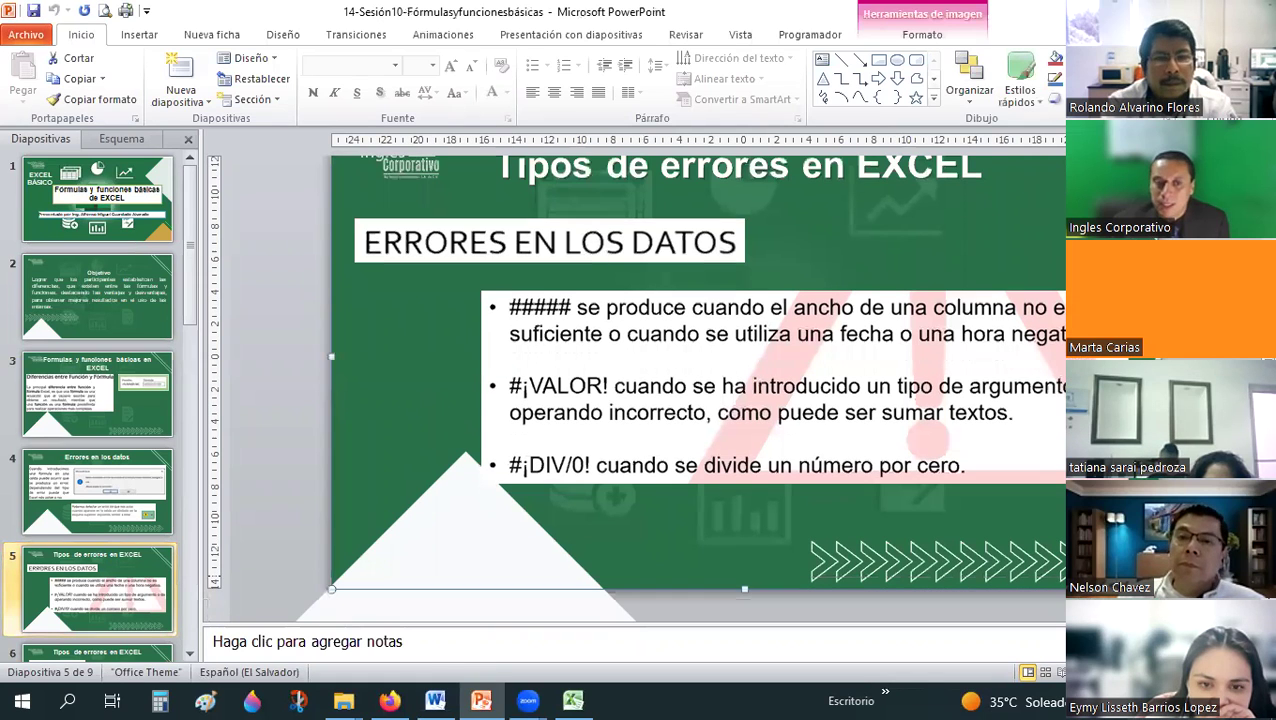
left_click(93, 650)
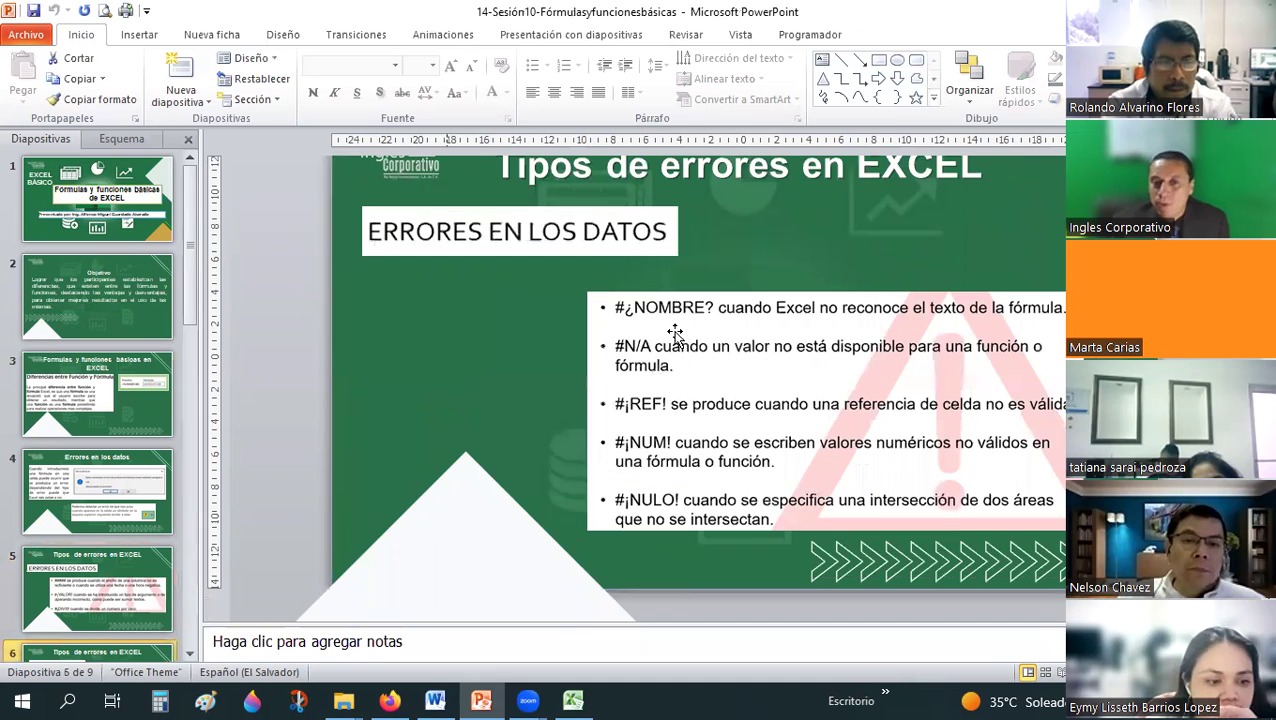
- Enter =SUMA(G6:G17) in cell G20
key("alt+Tab")
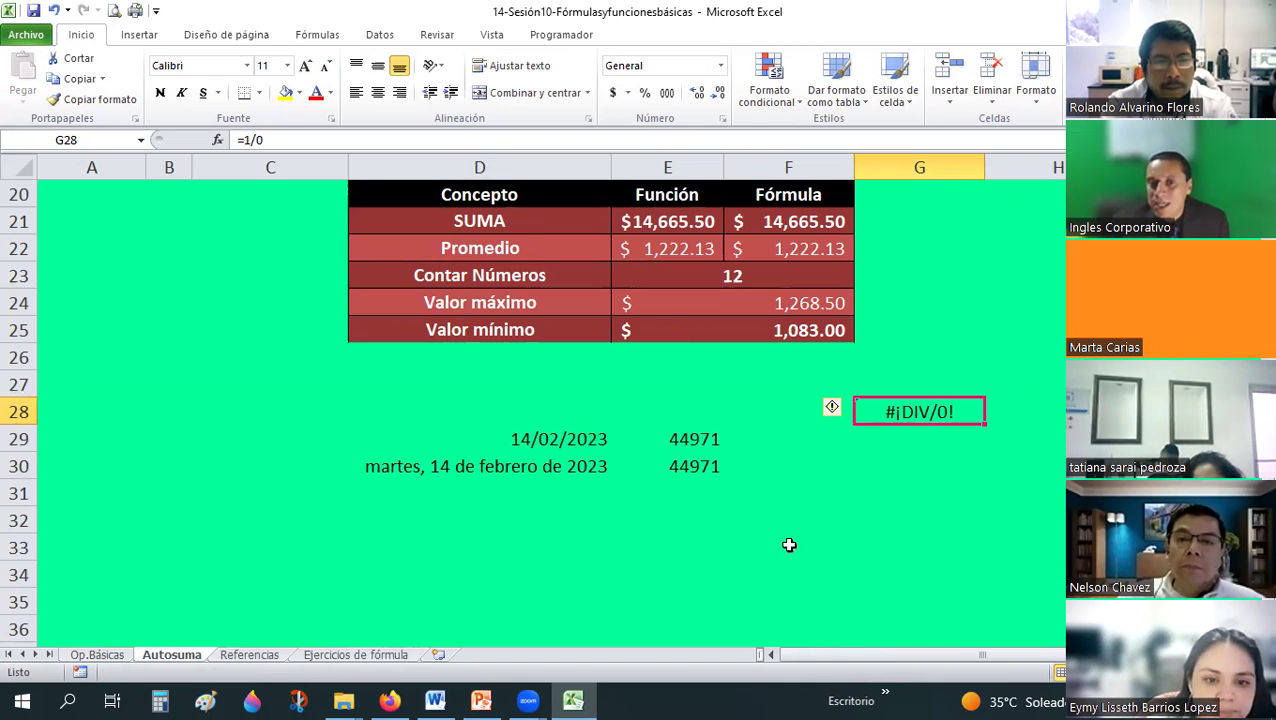
scroll(780, 510, "up", 1)
scroll(869, 512, "up", 3)
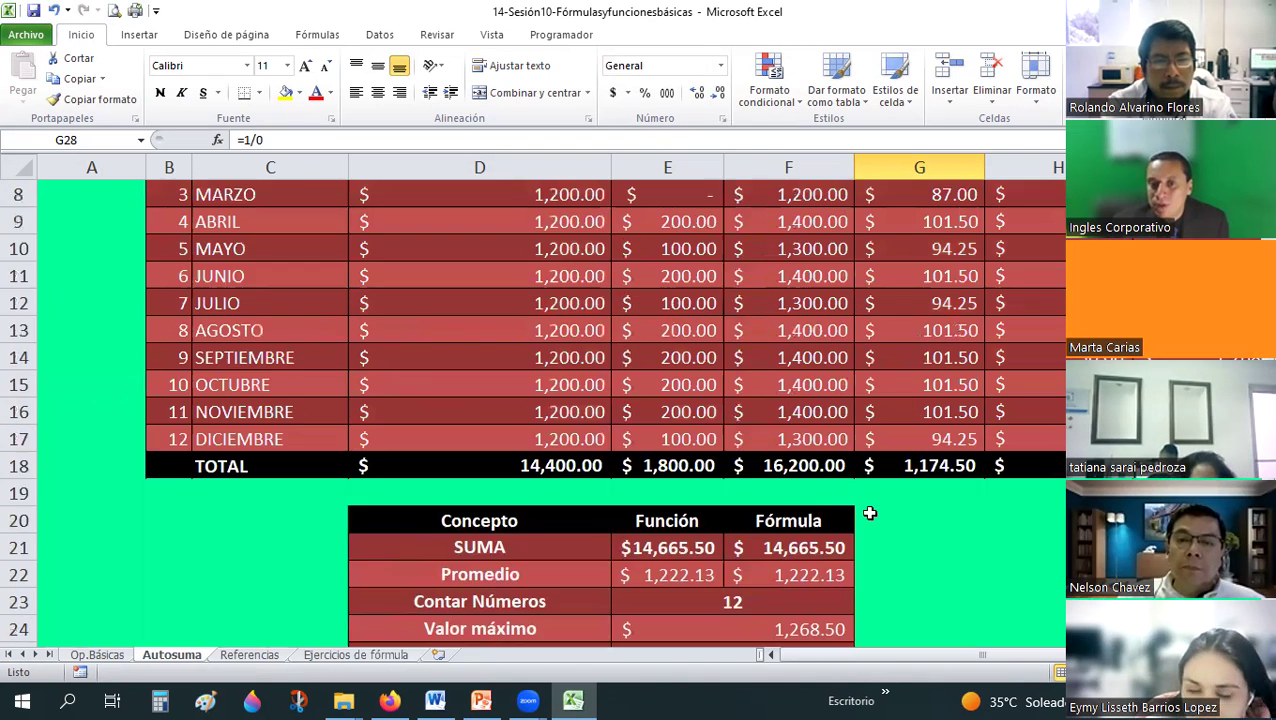
left_click(954, 519)
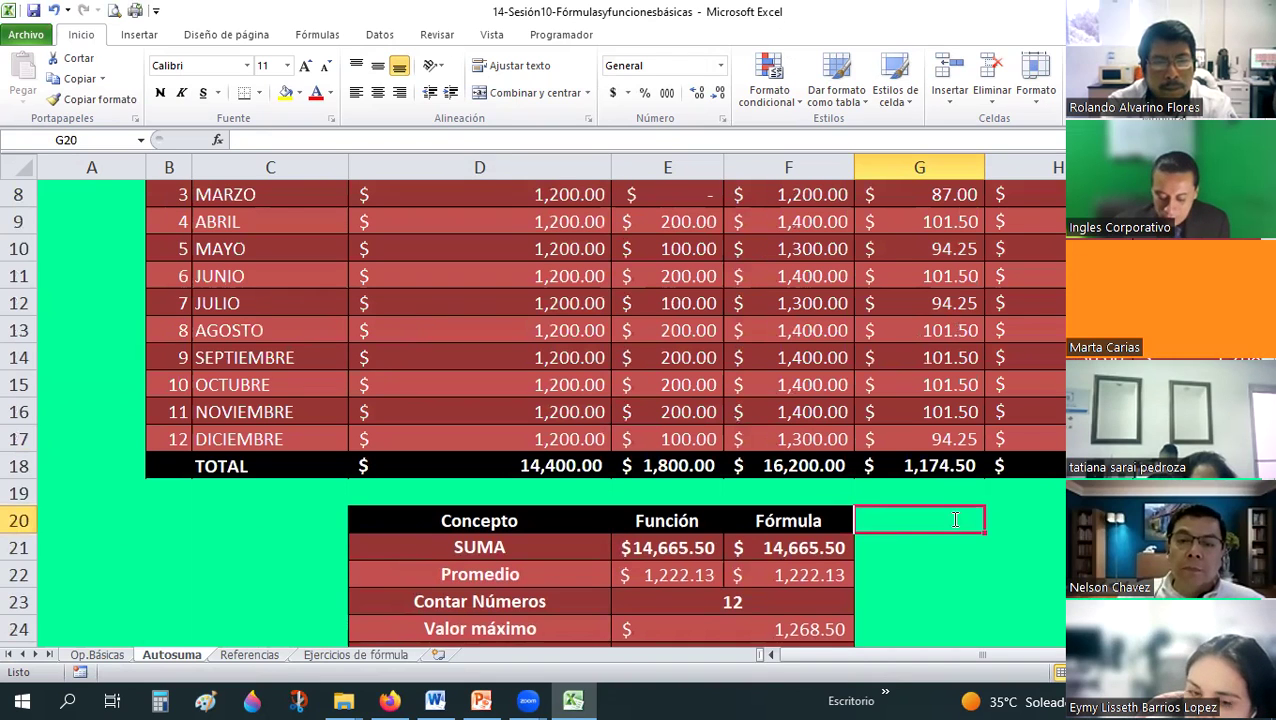
type("=suma")
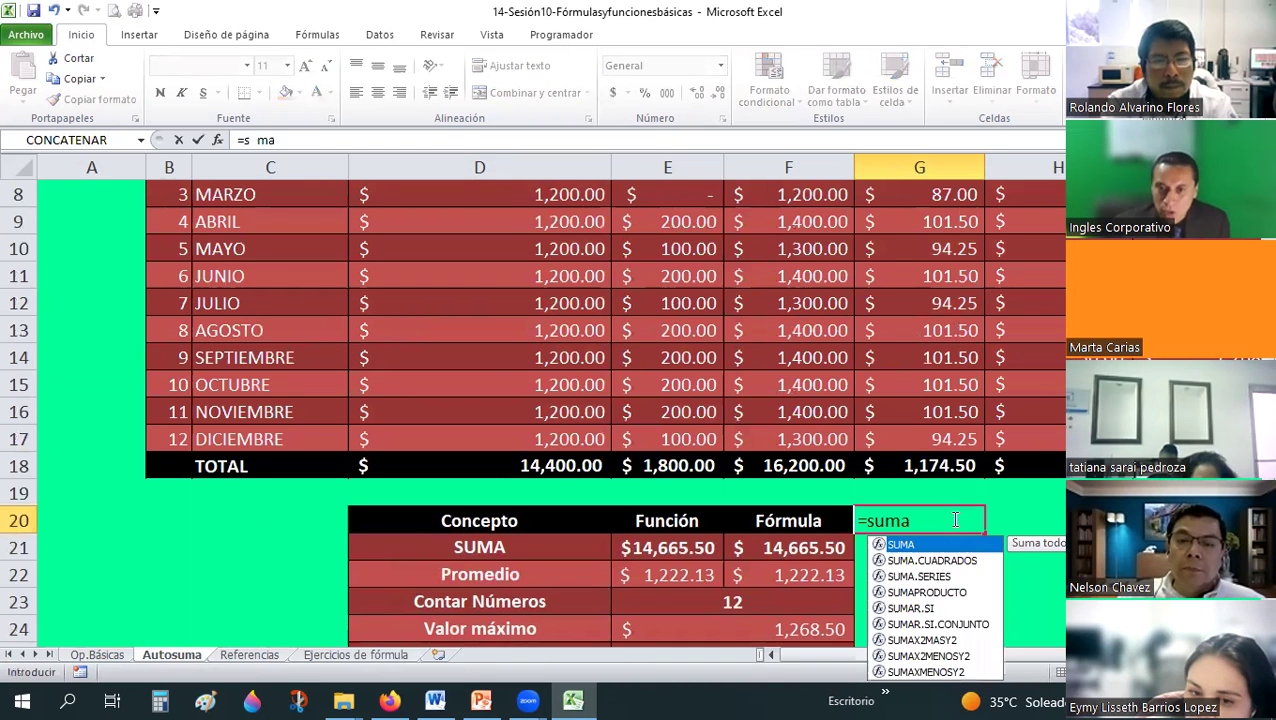
type("(")
scroll(960, 413, "up", 3)
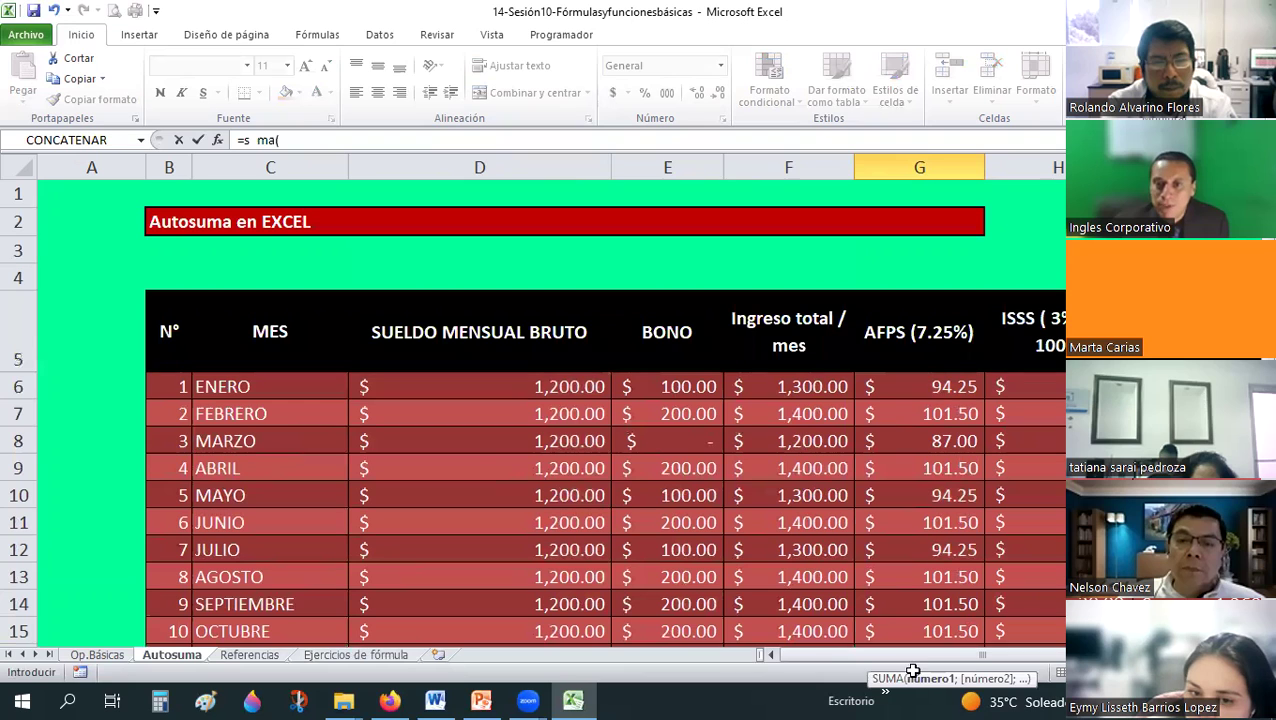
mouse_move(920, 386)
left_mouse_down()
mouse_move(922, 628)
mouse_move(911, 598)
left_mouse_up()
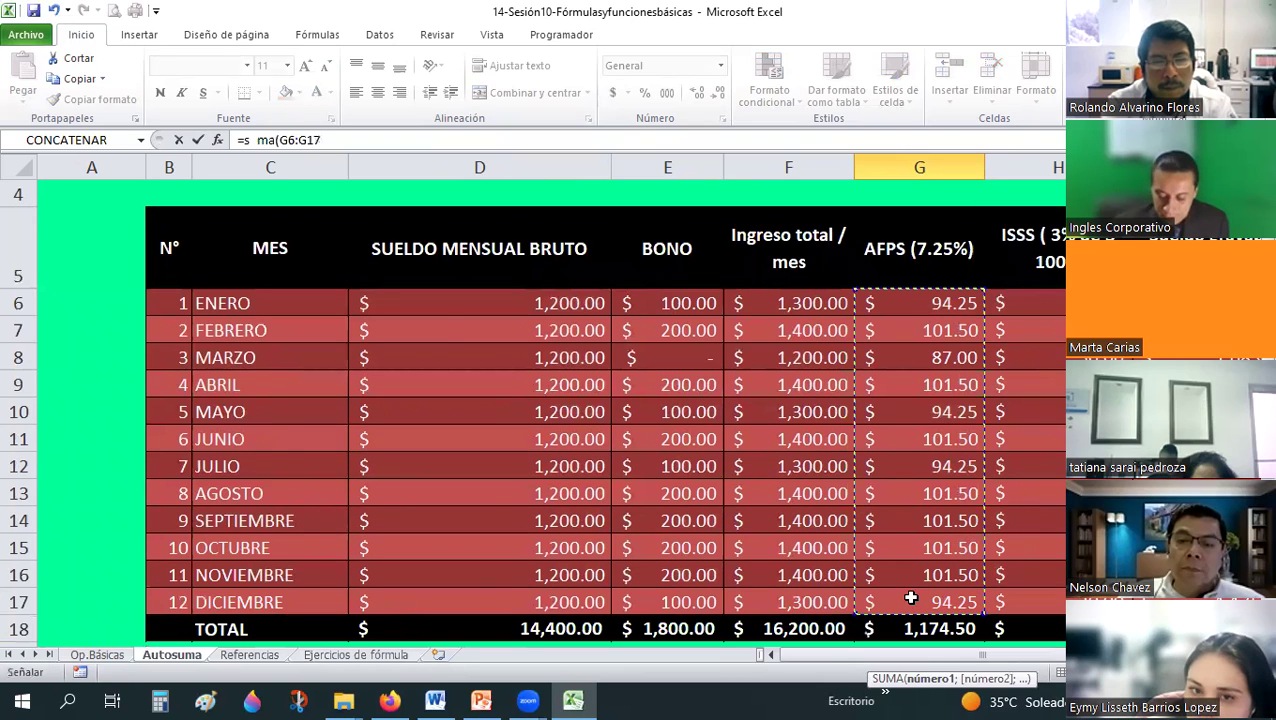
key("Return")
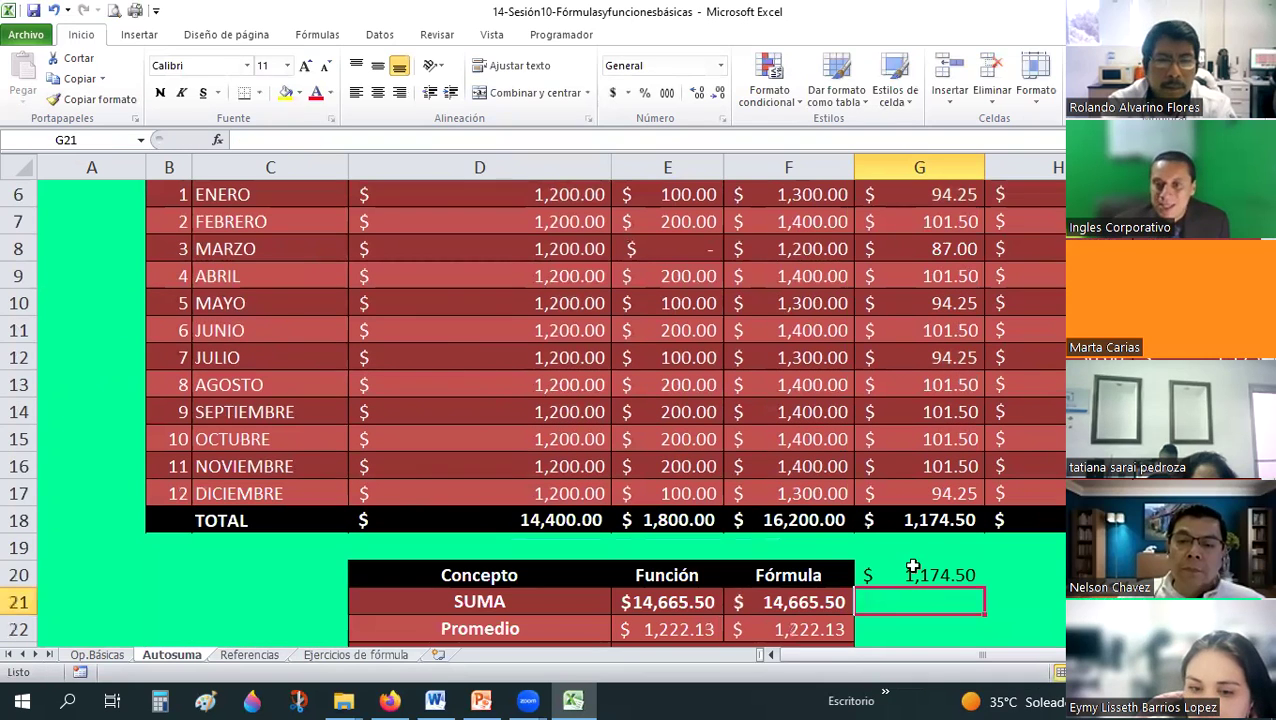
- Edit G20 to the misspelled =SUMAr(G6:G17) so it shows #¿NOMBRE?
left_click(913, 568)
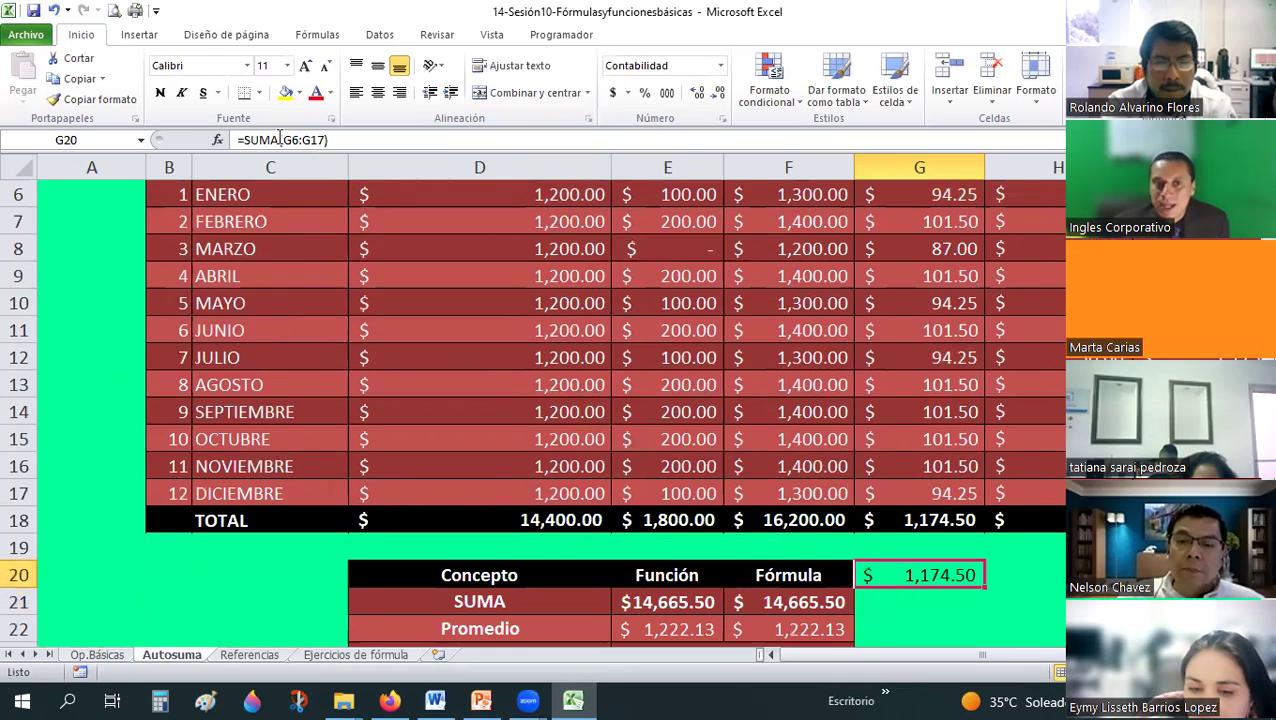
key("F2")
type("r")
key("Return")
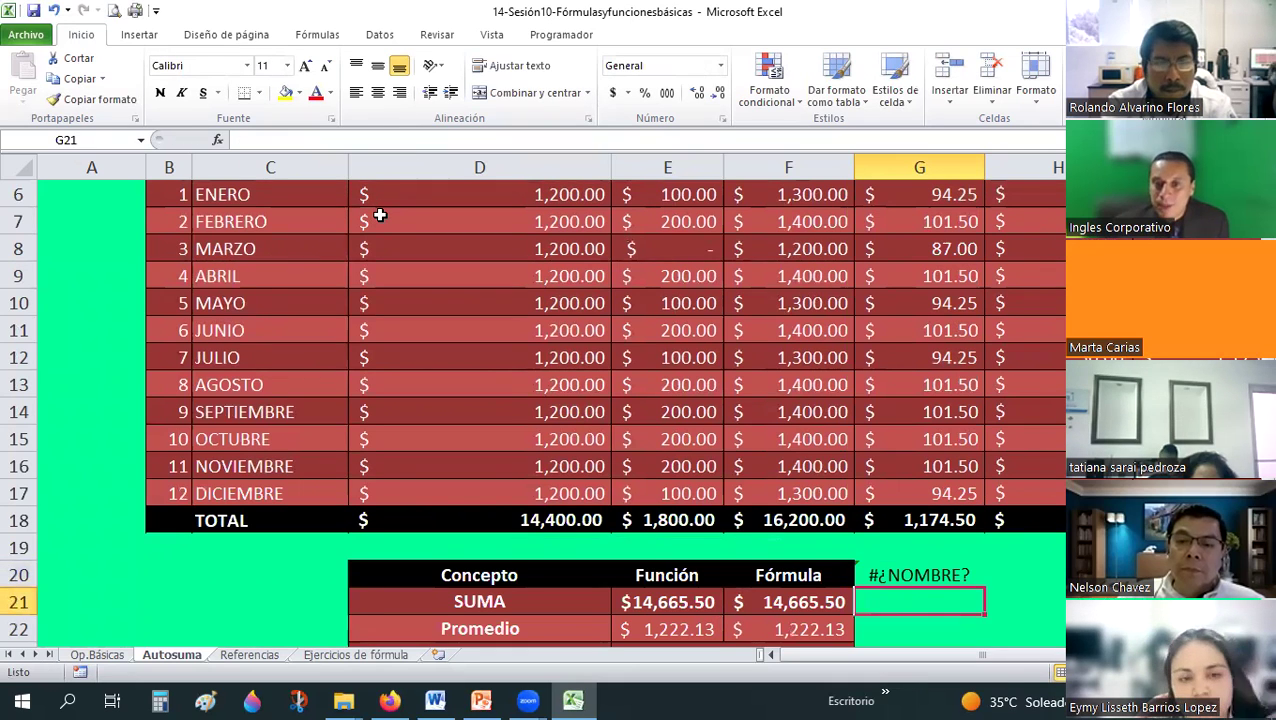
key("Up")
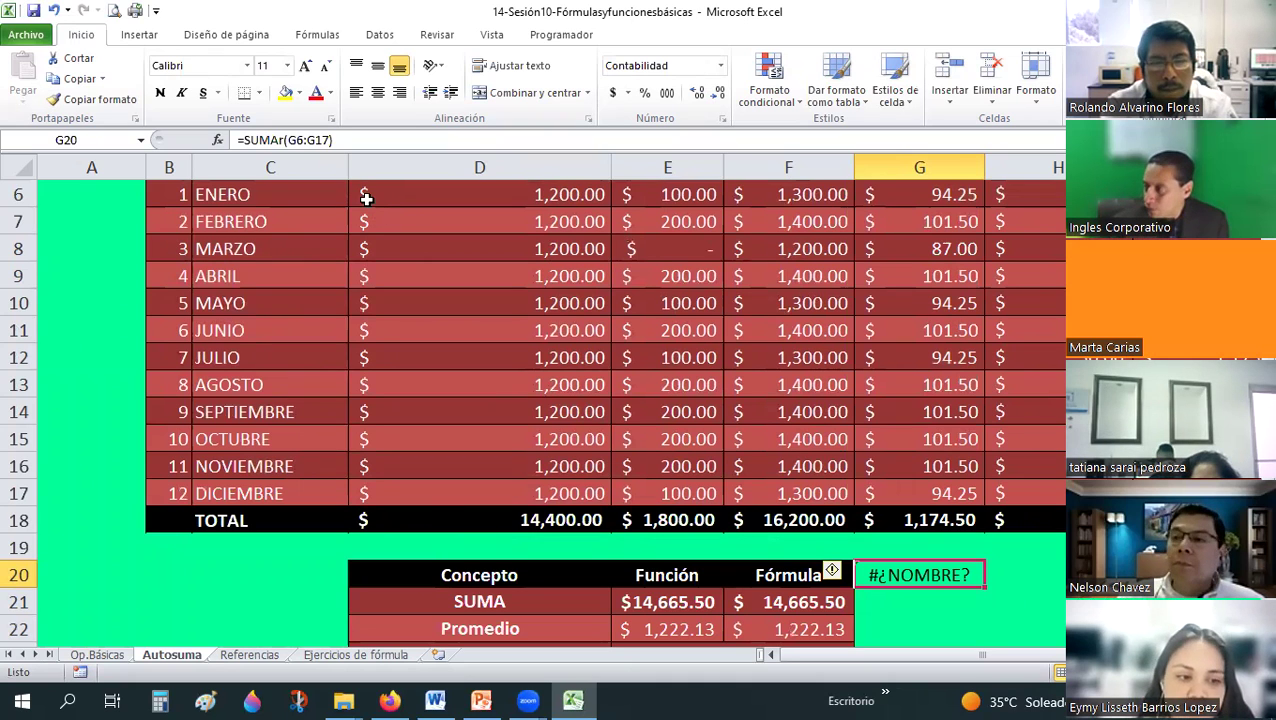
scroll(309, 166, "down", 2)
scroll(309, 166, "down", 1)
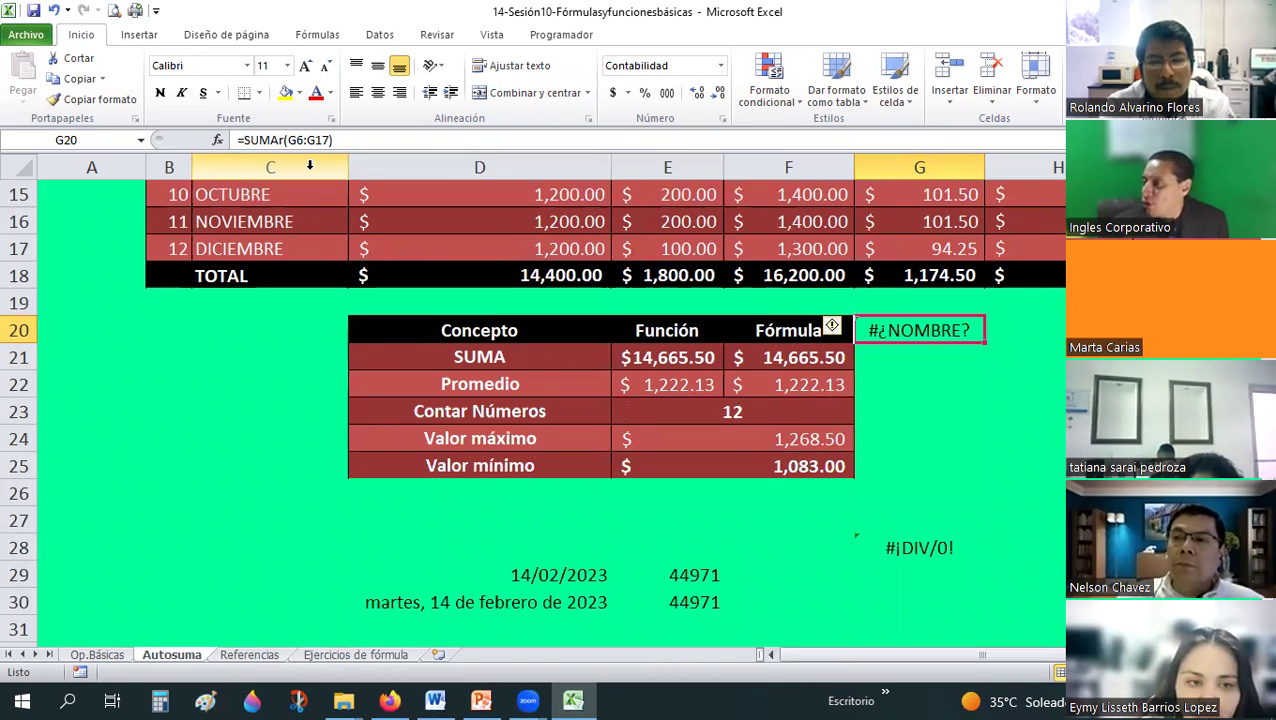
- Use Evaluar fórmula to show G20's SUMAr resolving to #¿NOMBRE?, then close the evaluation
left_click(316, 35)
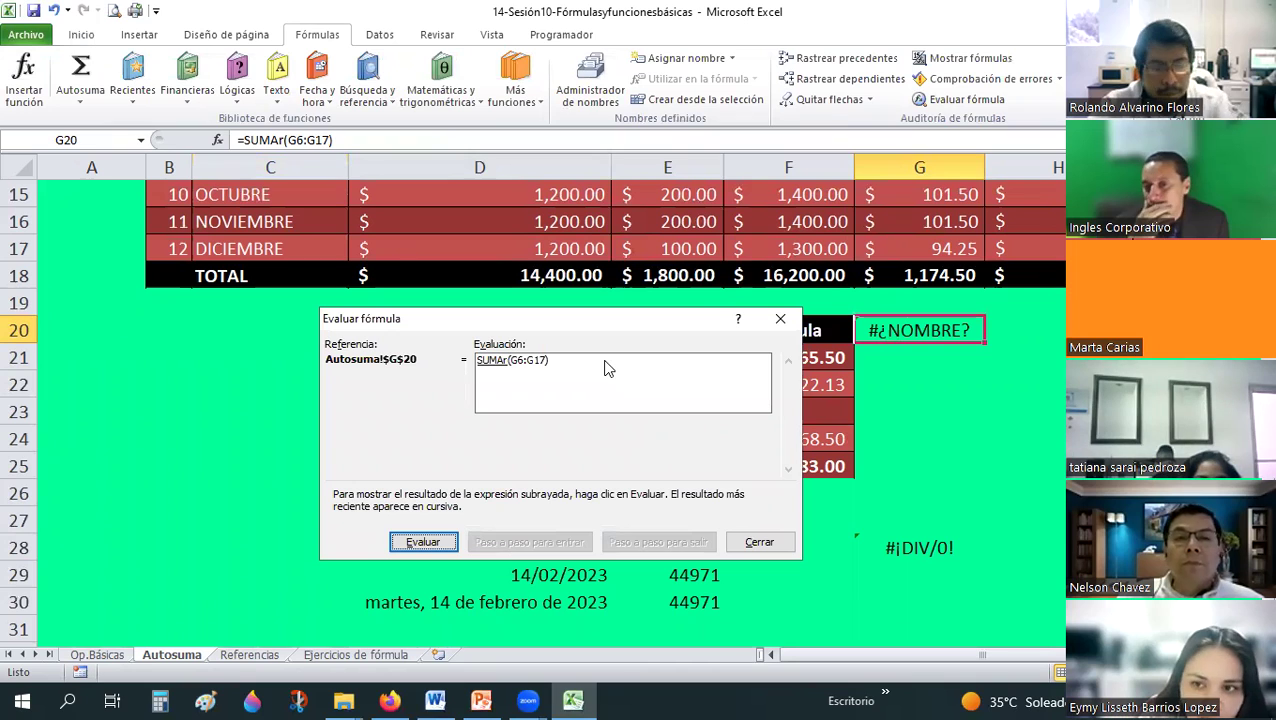
left_click(423, 546)
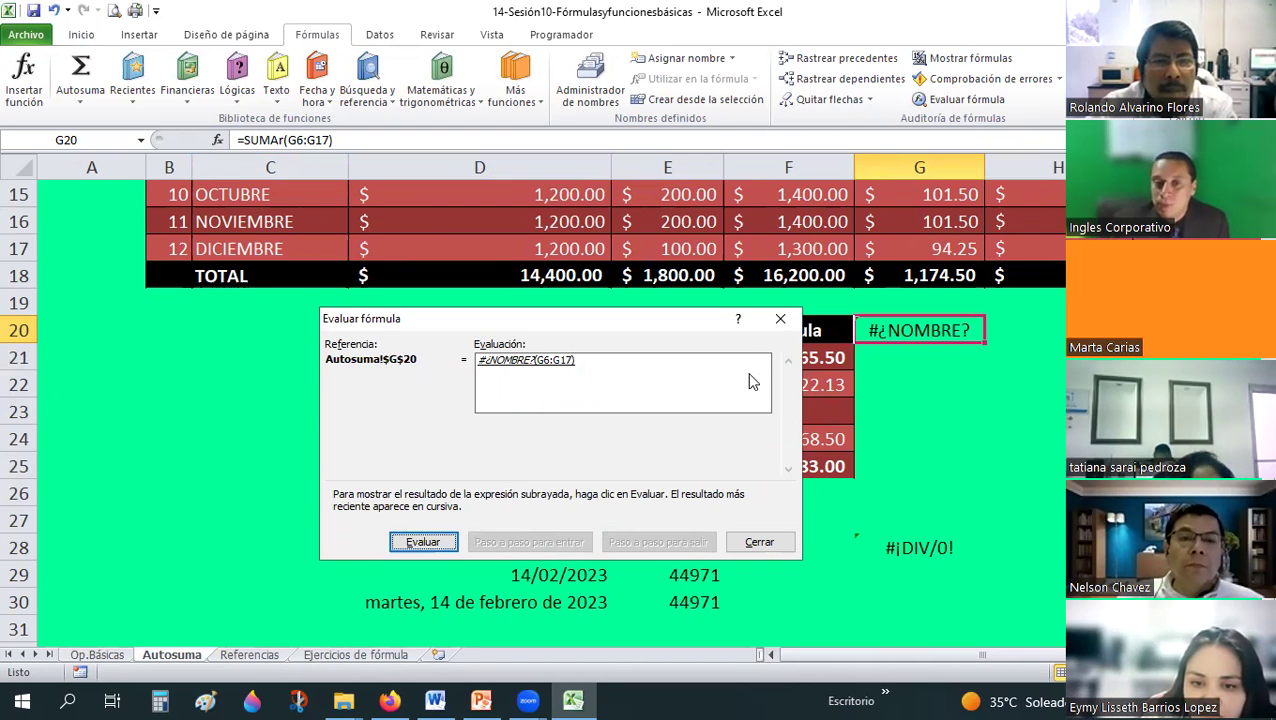
left_click(773, 322)
key("alt+Tab")
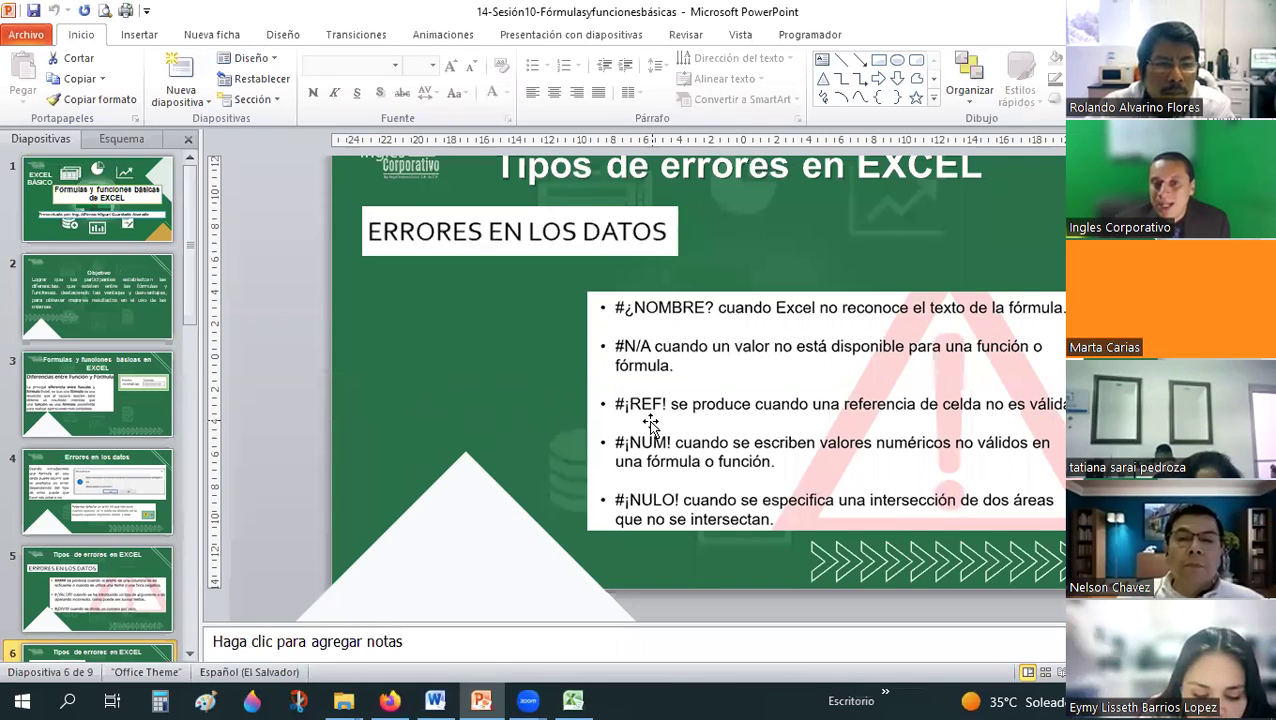
key("alt+Tab")
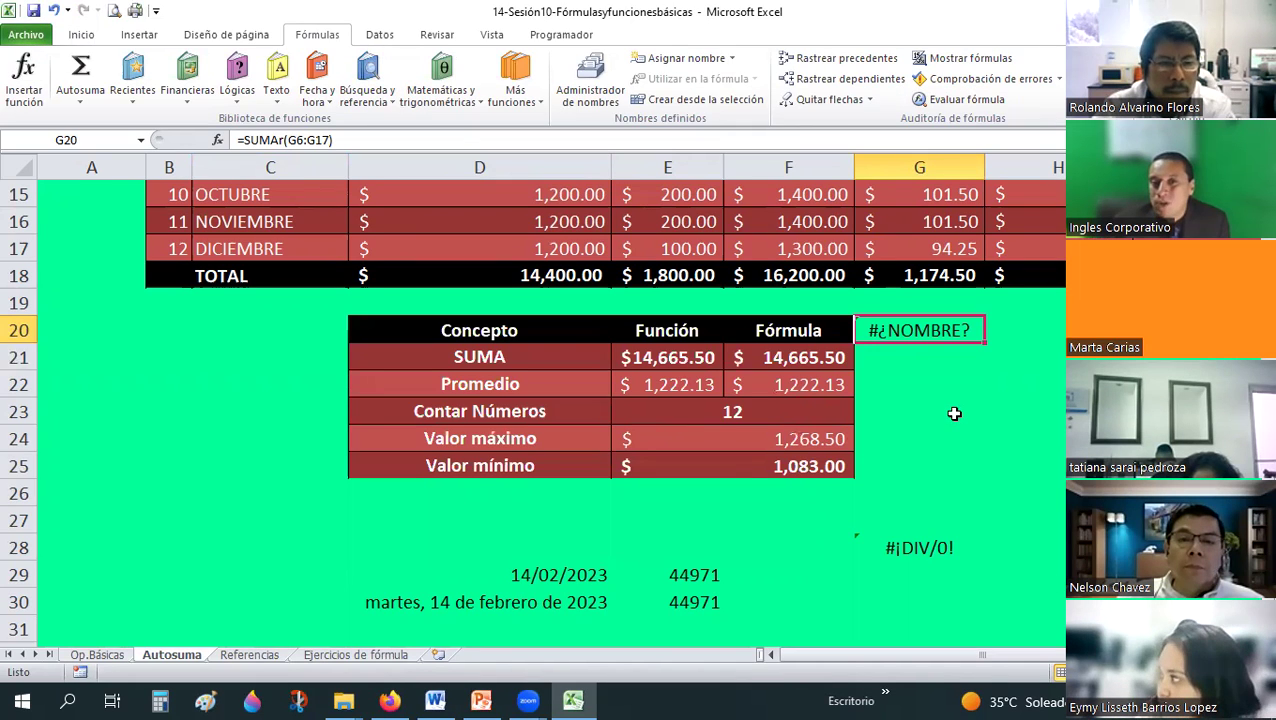
- Delete the DICIEMBRE row to show the #¡REF! in D17, then undo to restore it
scroll(954, 413, "up", 1)
scroll(954, 413, "up", 1)
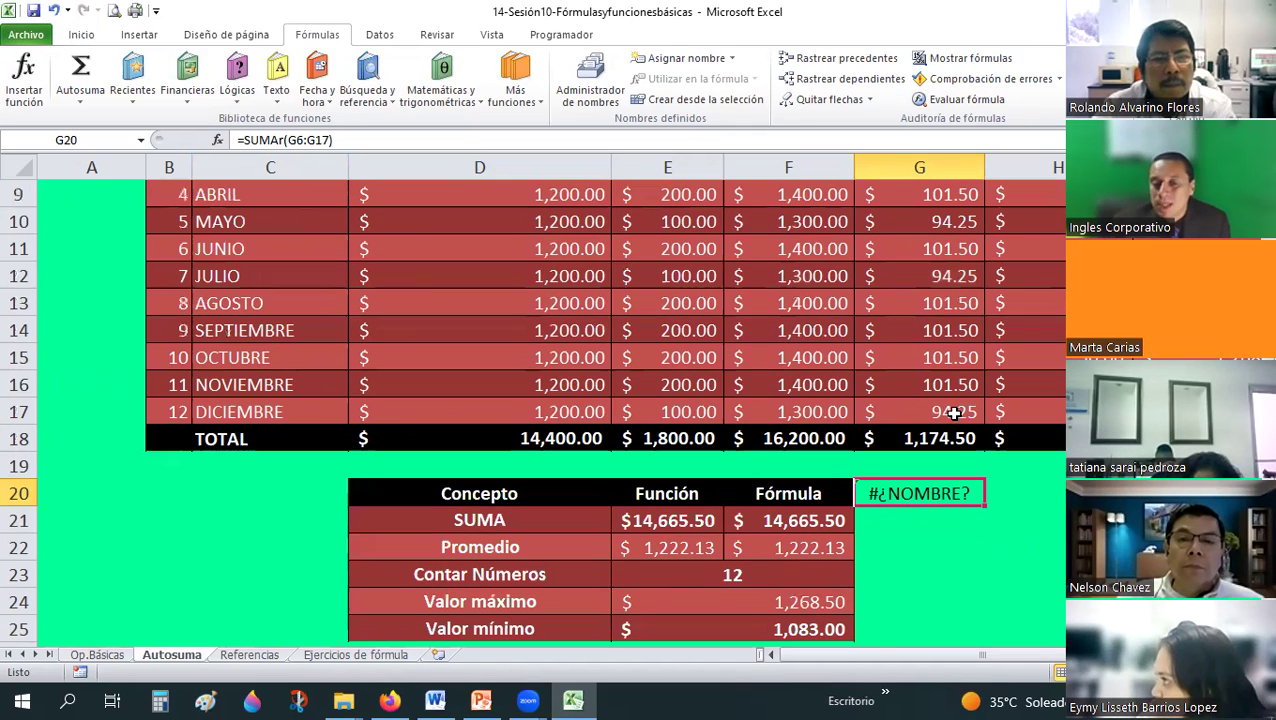
right_click(26, 413)
left_click(91, 559)
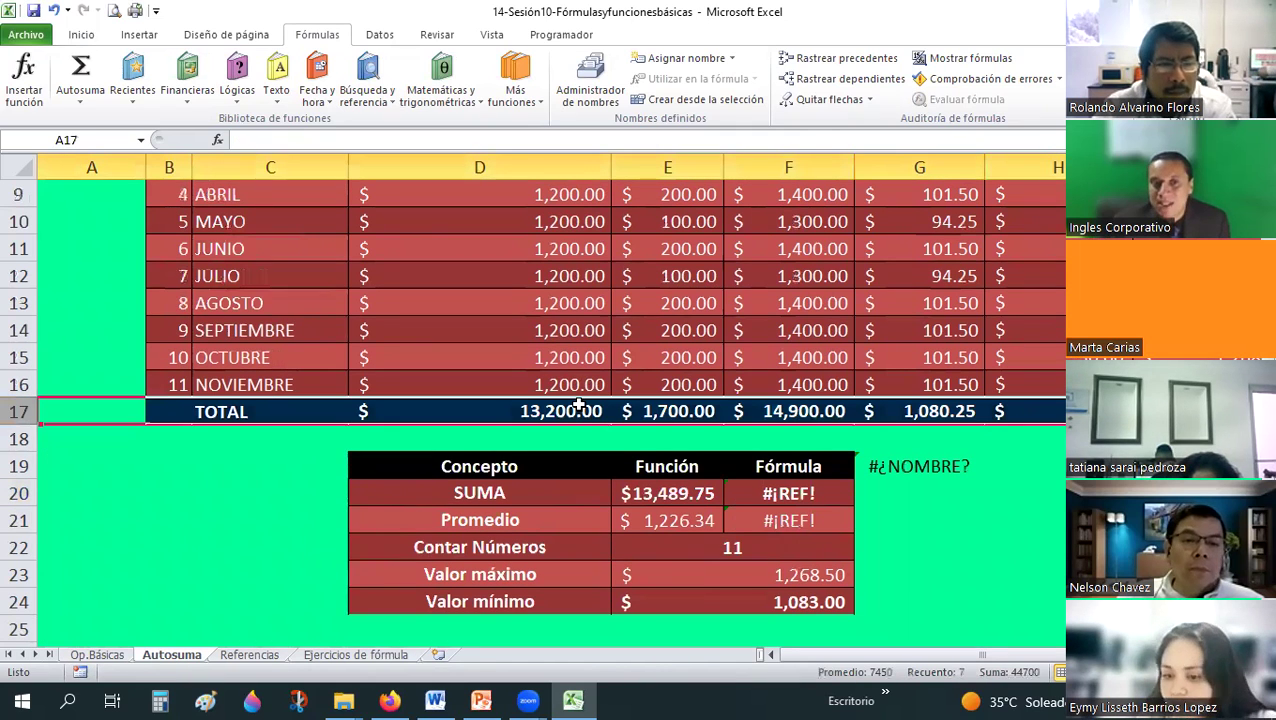
left_click(578, 405)
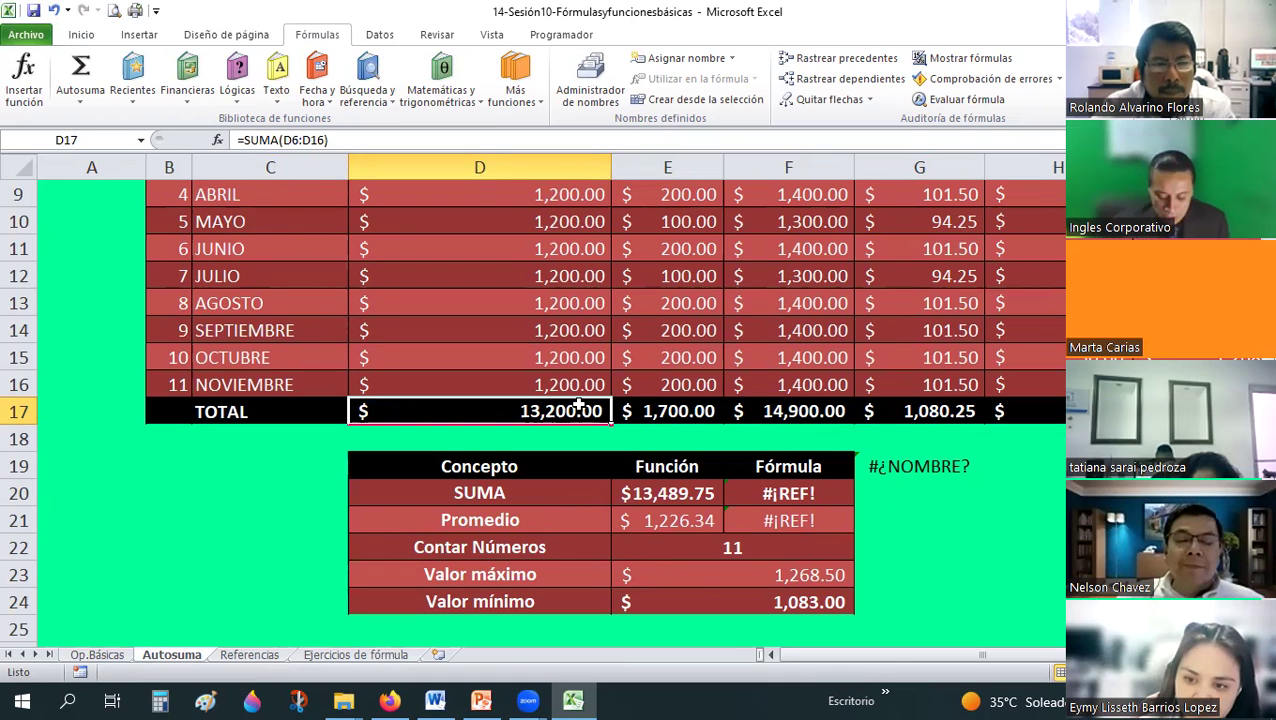
key("ctrl+z")
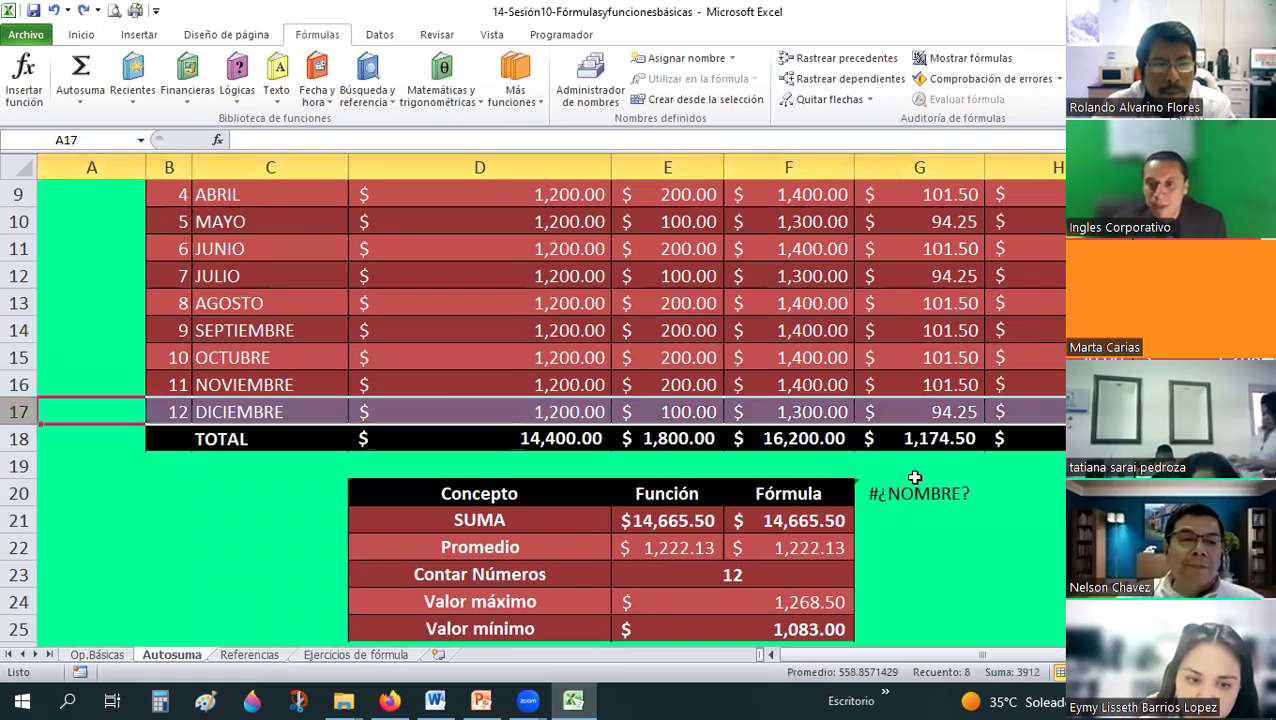
- Enter =H14+H15+H16+H17 in cell H20
left_click(1025, 493)
type("+")
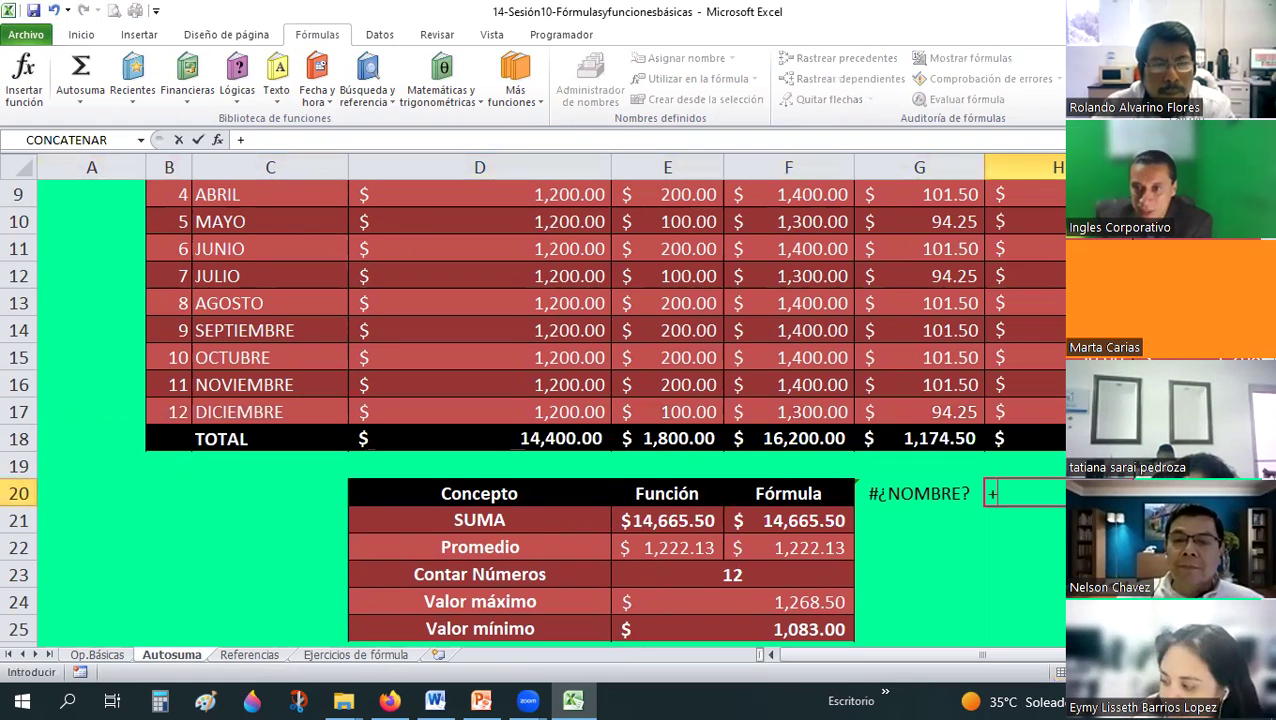
scroll(600, 400, "up", 1)
type("H14+H15+")
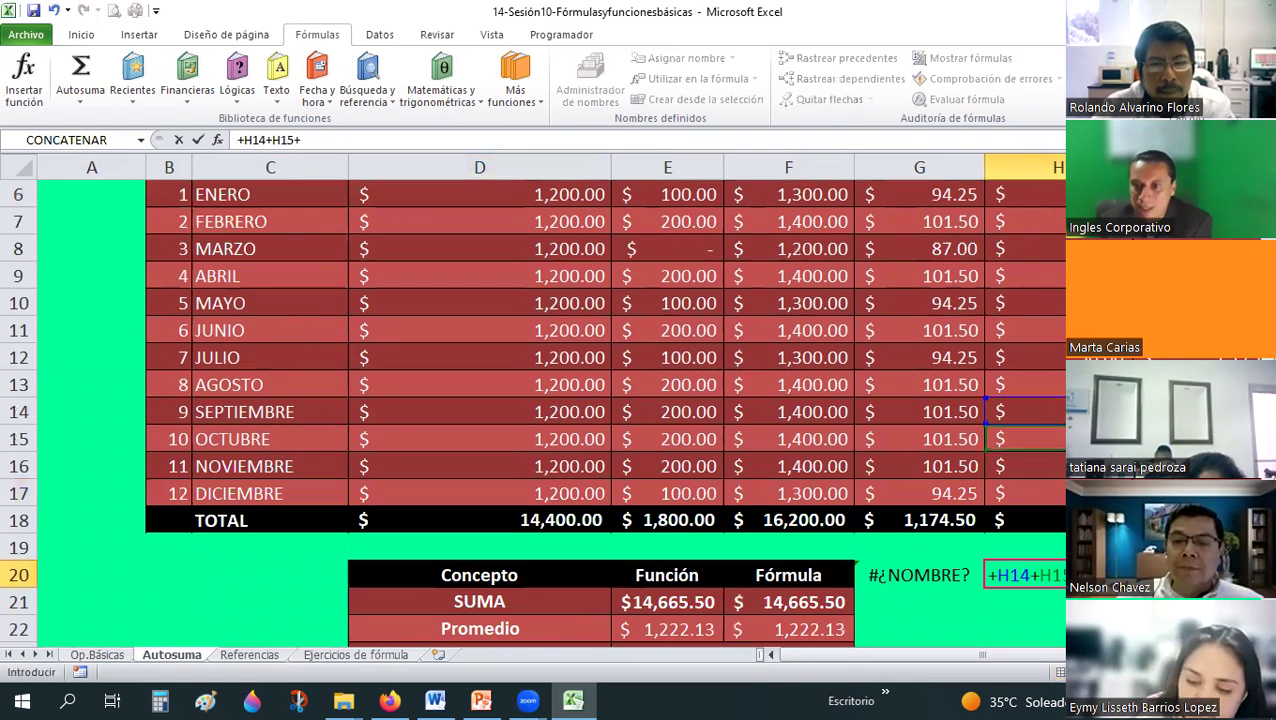
left_click(1000, 466)
type("+")
left_click(975, 493)
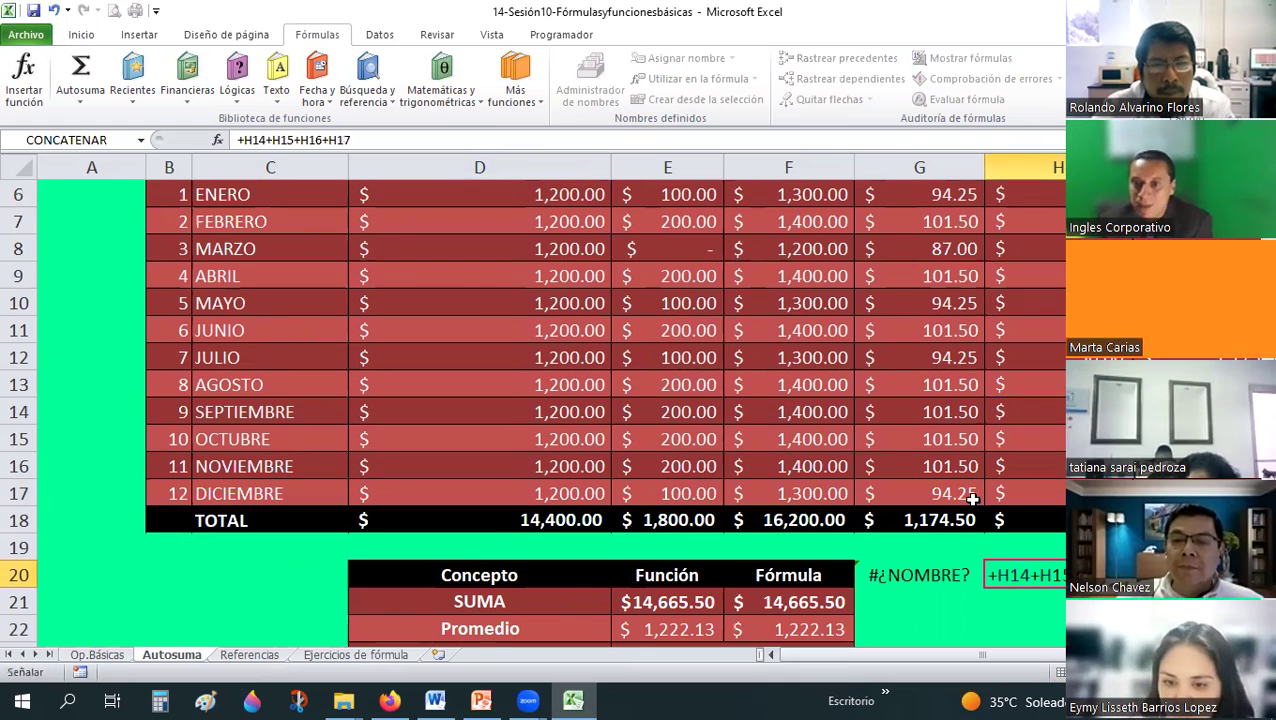
key("Return")
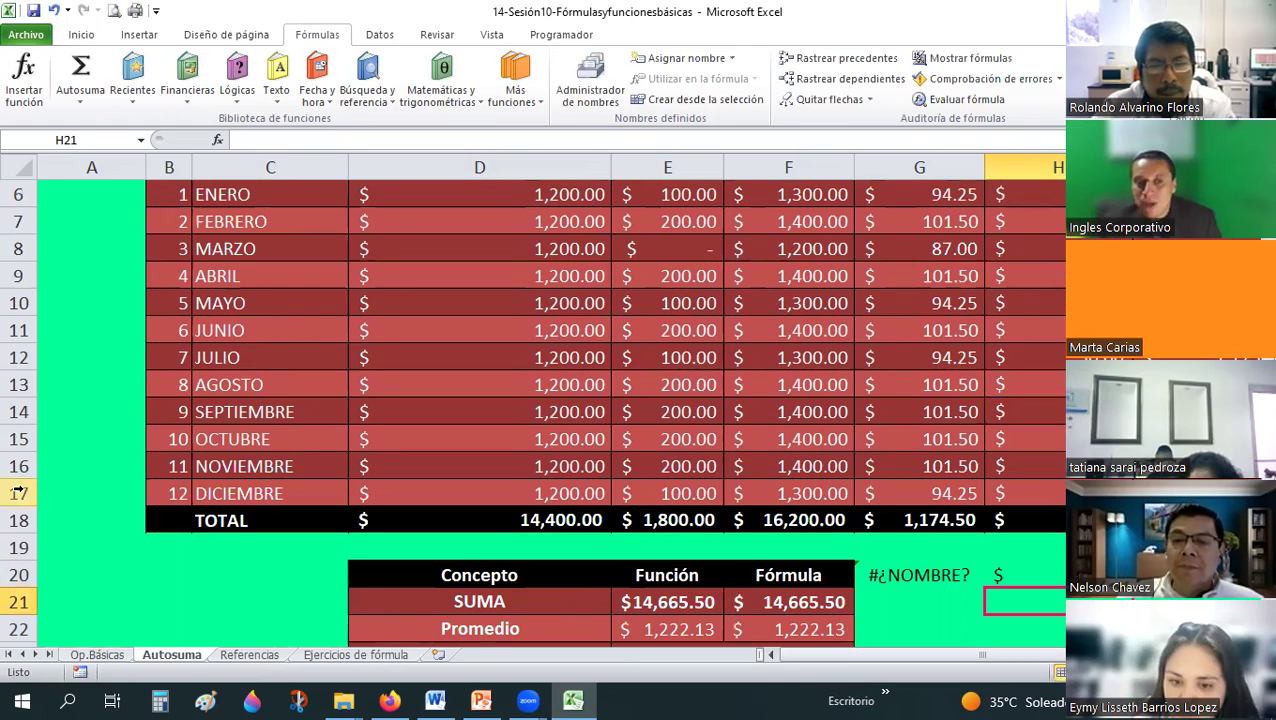
- Delete row 17 to show #¡REF! in the H20 formula, then undo and switch to PowerPoint
left_click(18, 492)
right_click(27, 495)
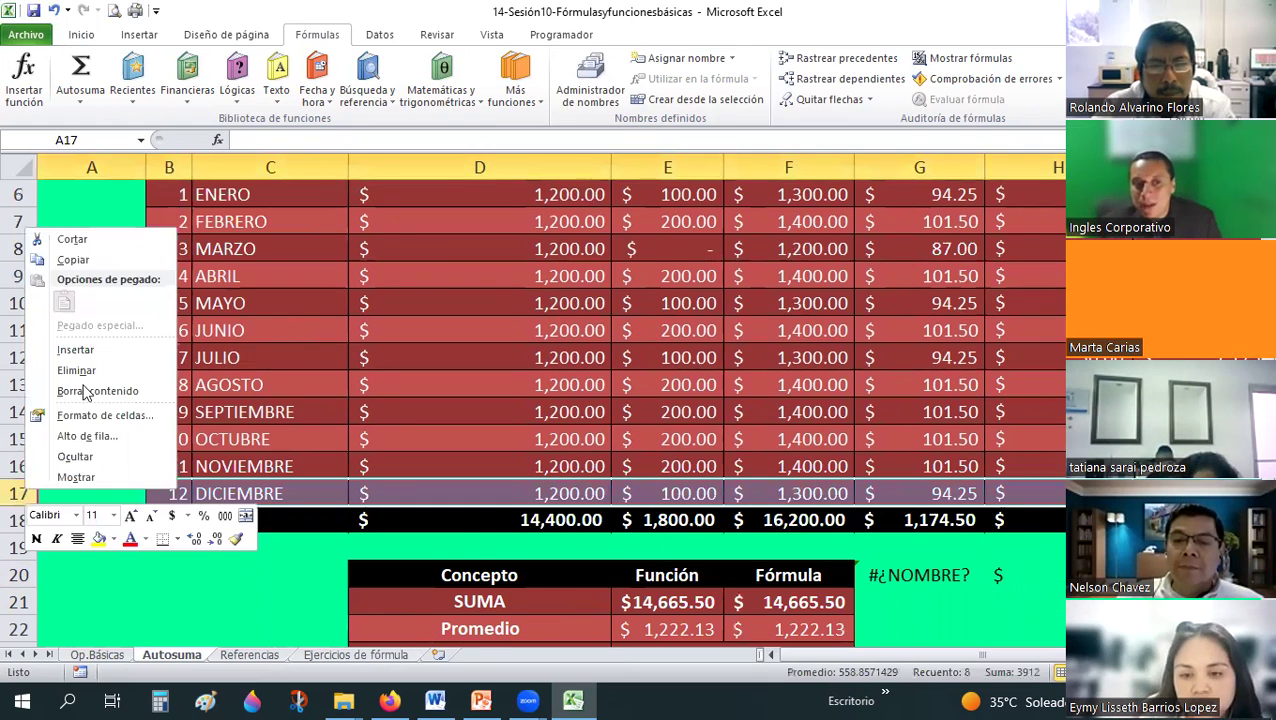
key("Return")
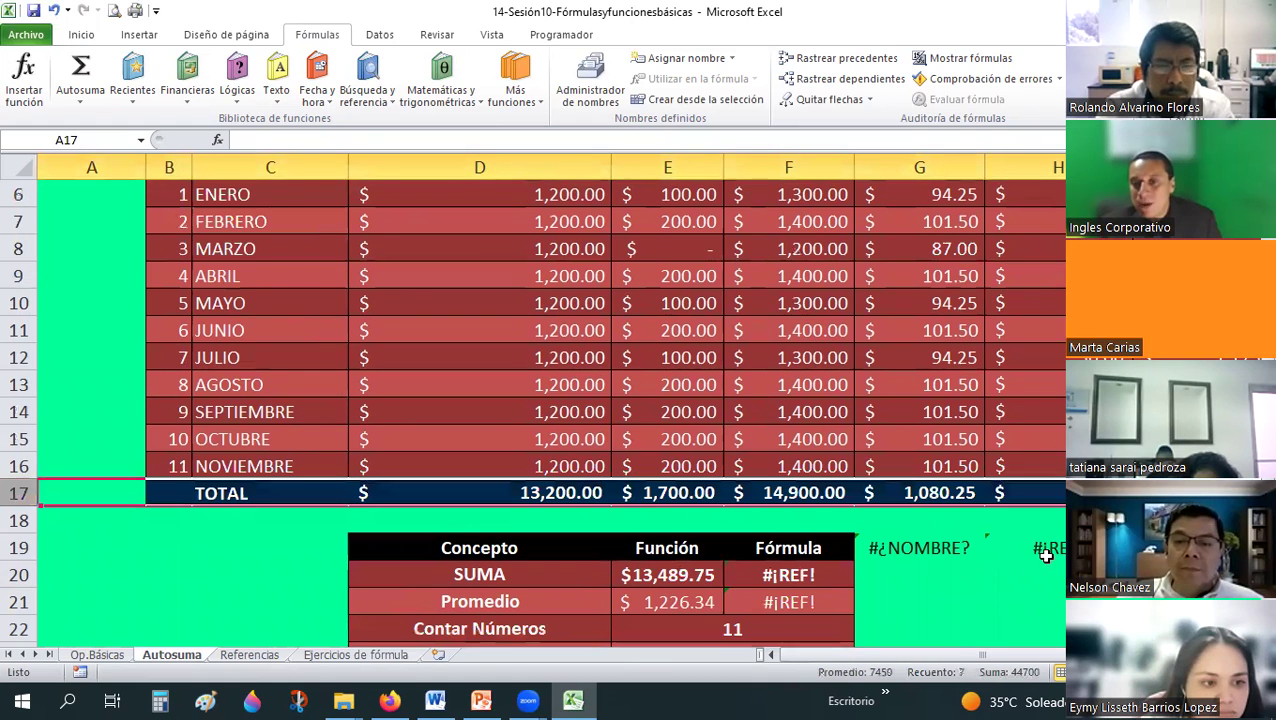
left_click(1025, 548)
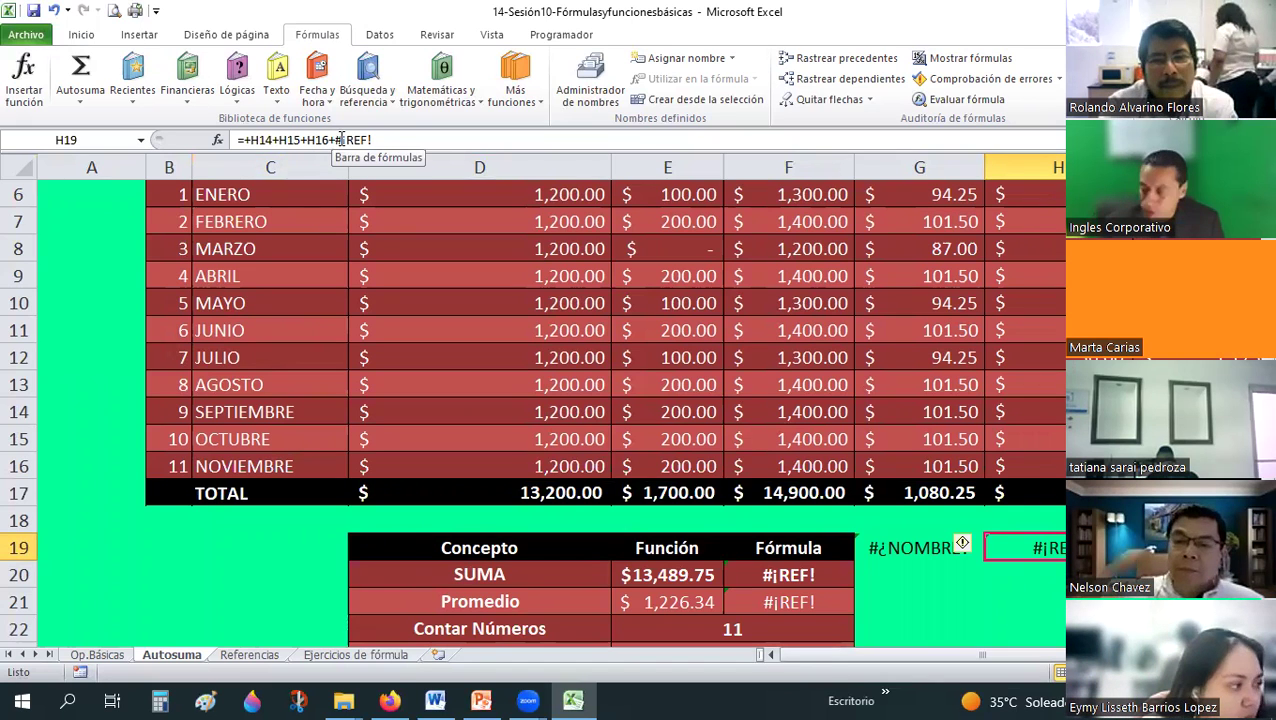
key("ctrl+z")
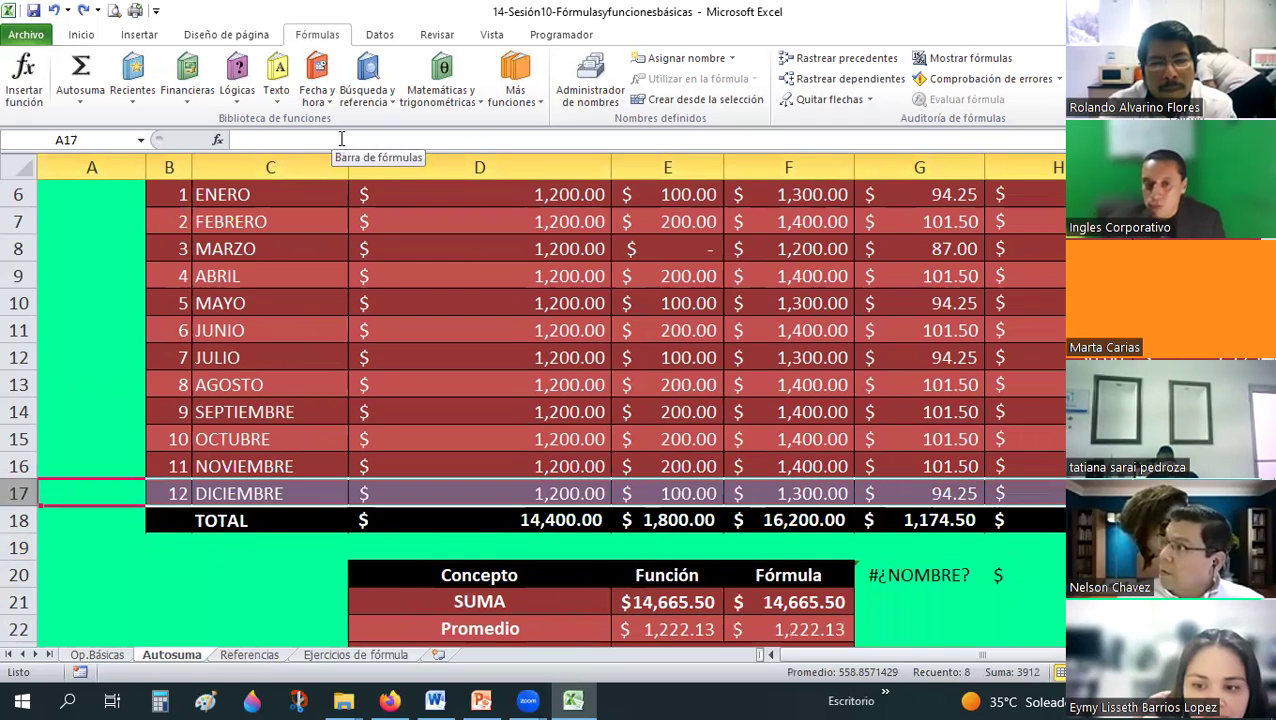
key("alt+Tab")
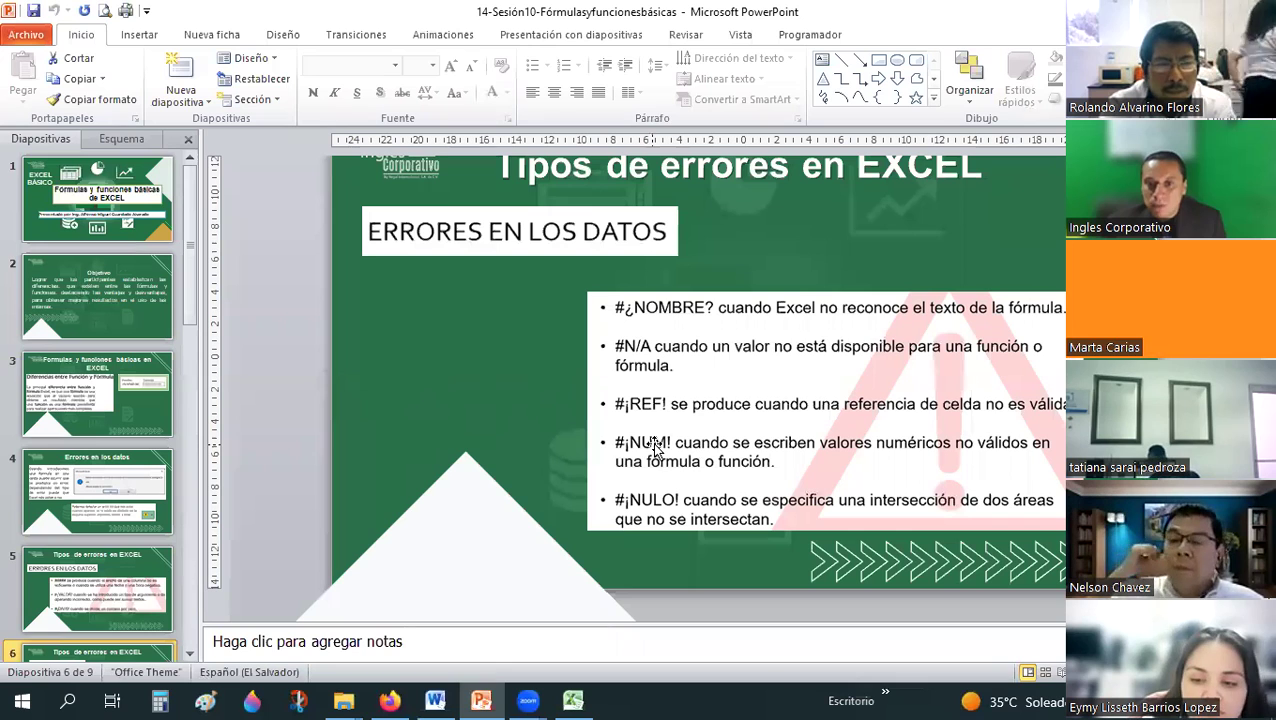
- Delete duplicate slide 7 so the deck has 8 slides, then return to Excel
scroll(101, 622, "down", 1)
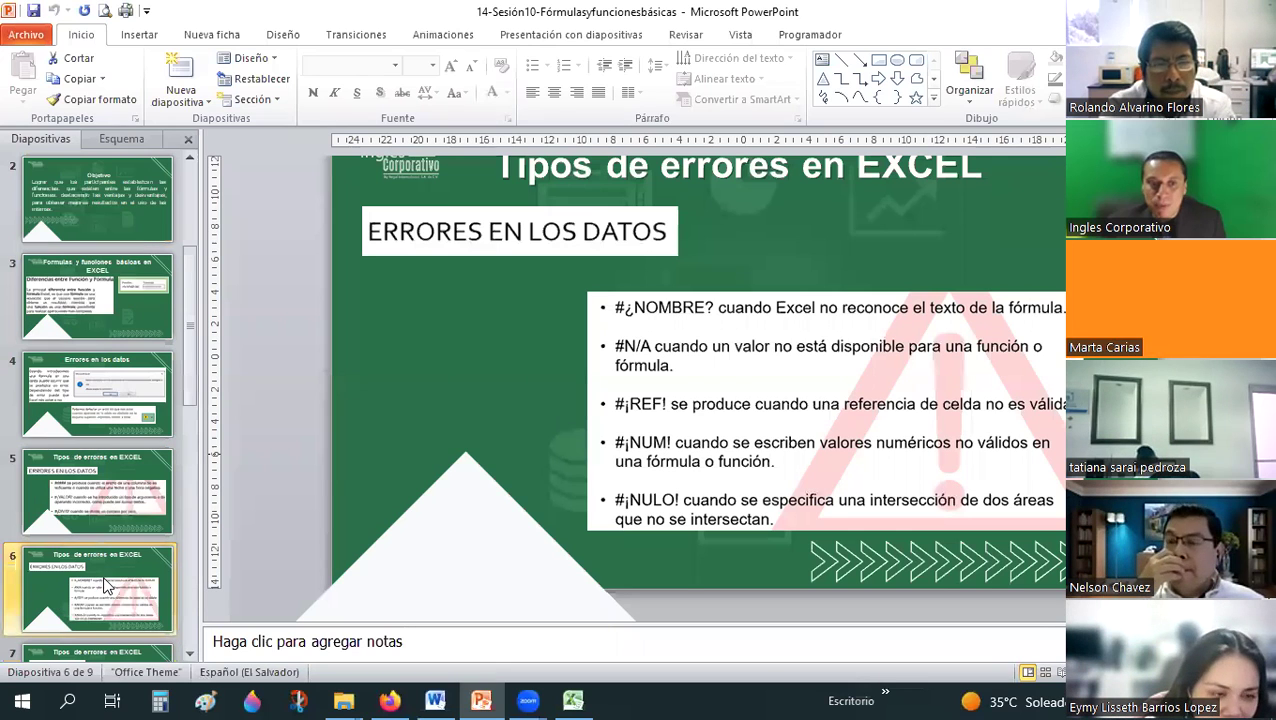
scroll(107, 549, "down", 3)
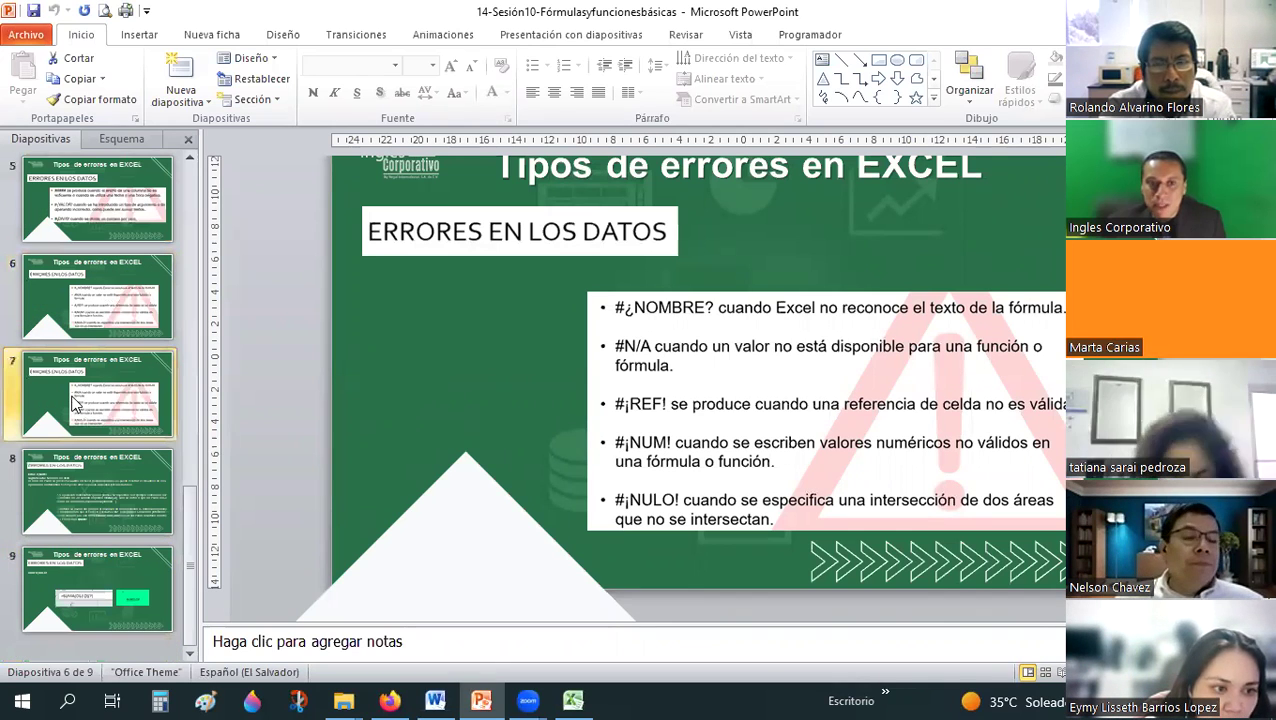
left_click(58, 293)
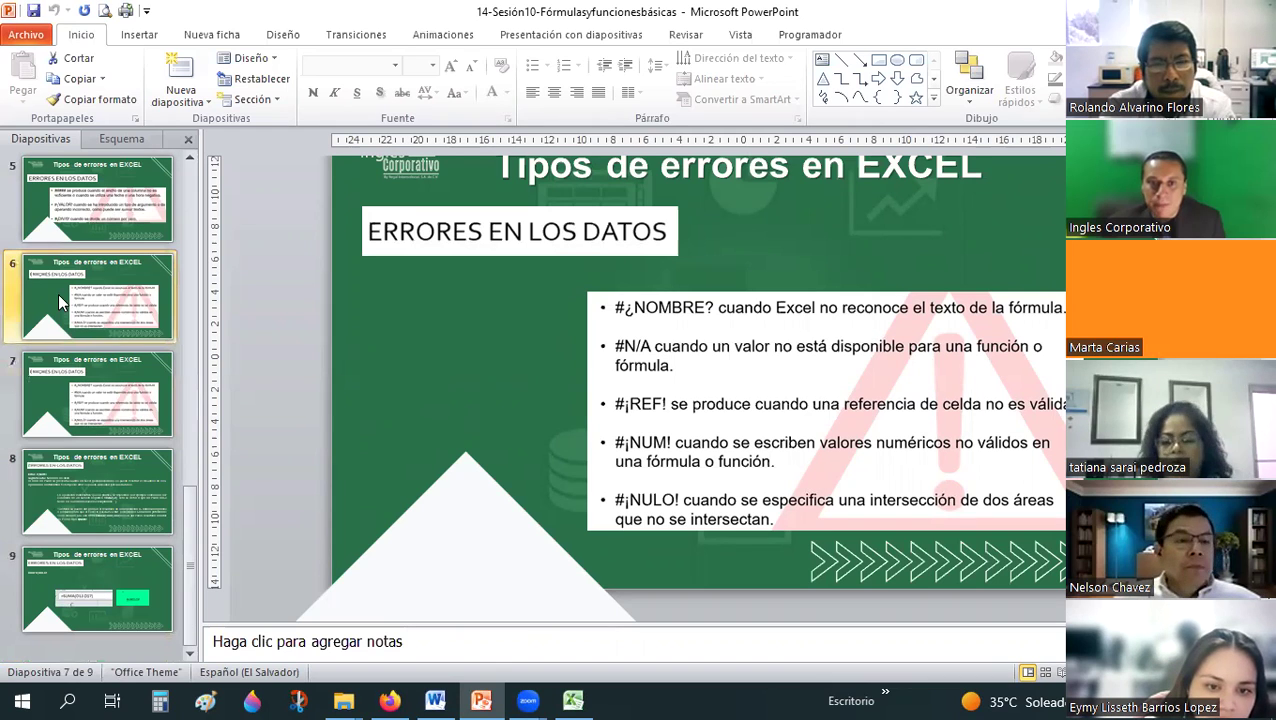
left_click(66, 378)
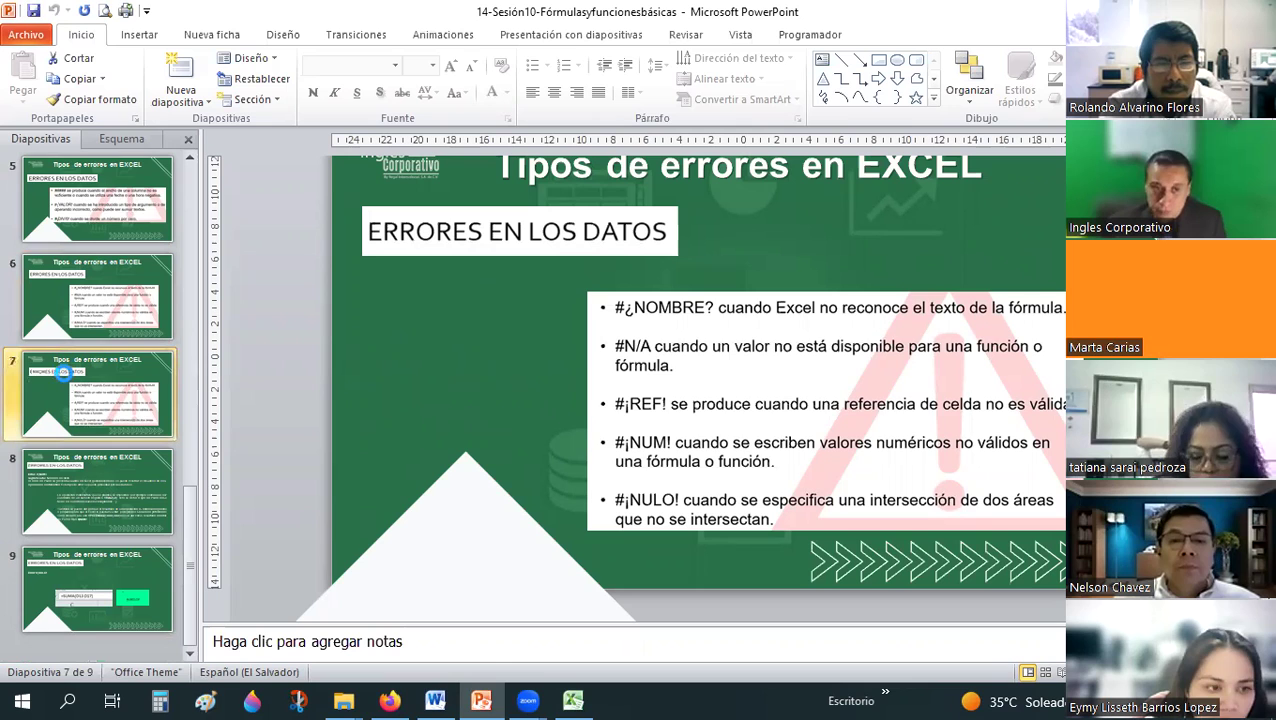
key("Delete")
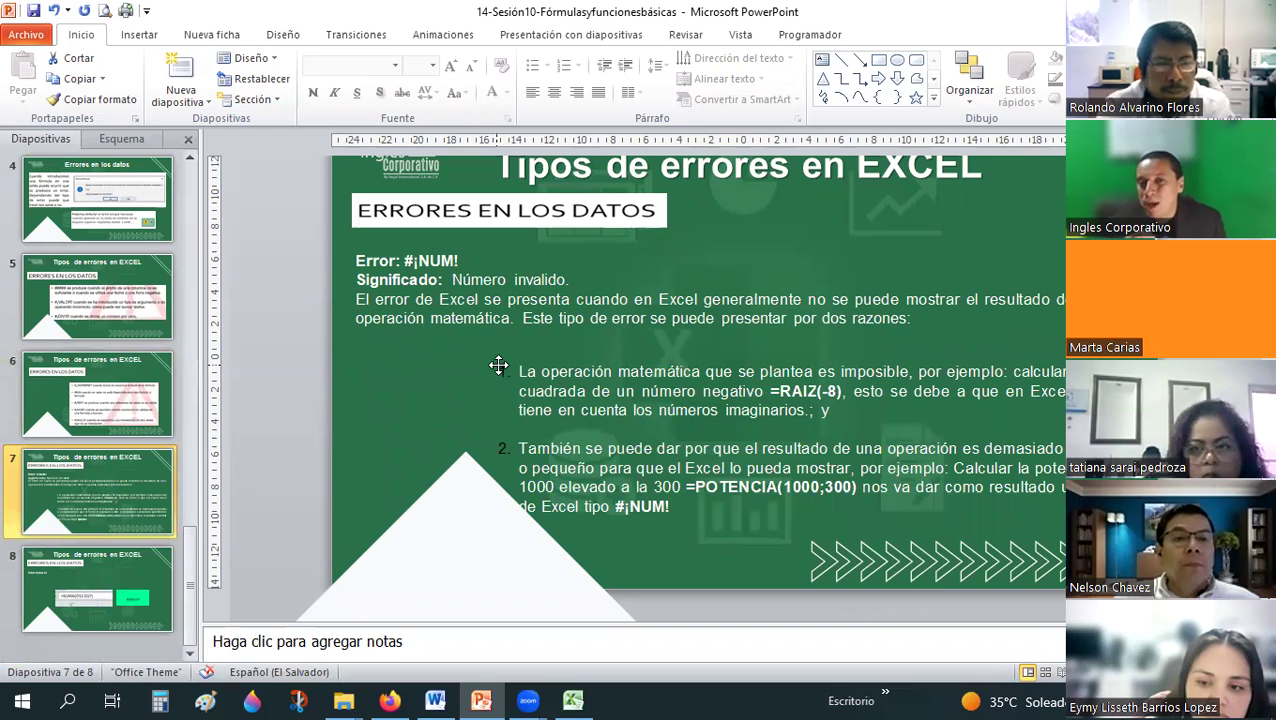
key("alt+Tab")
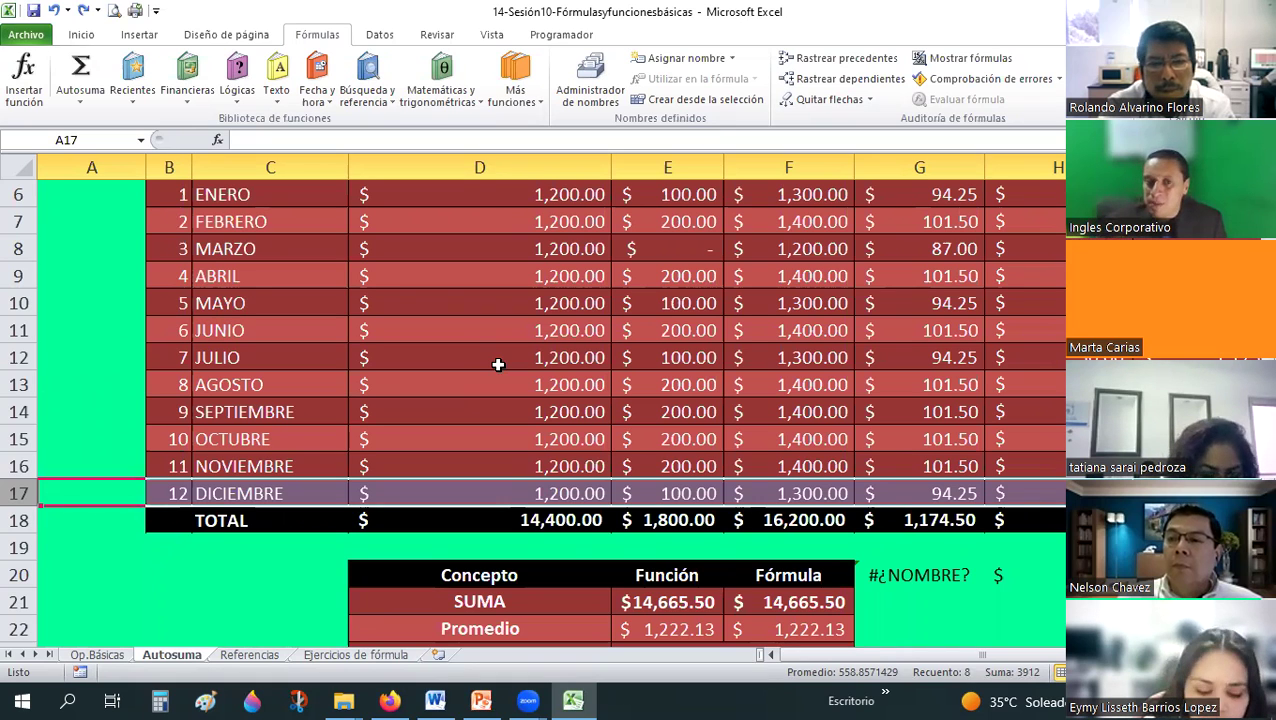
- Review cells D12, G21 and G24, then bring up the #¡NUM! slide
left_click(498, 364)
scroll(498, 364, "down", 2)
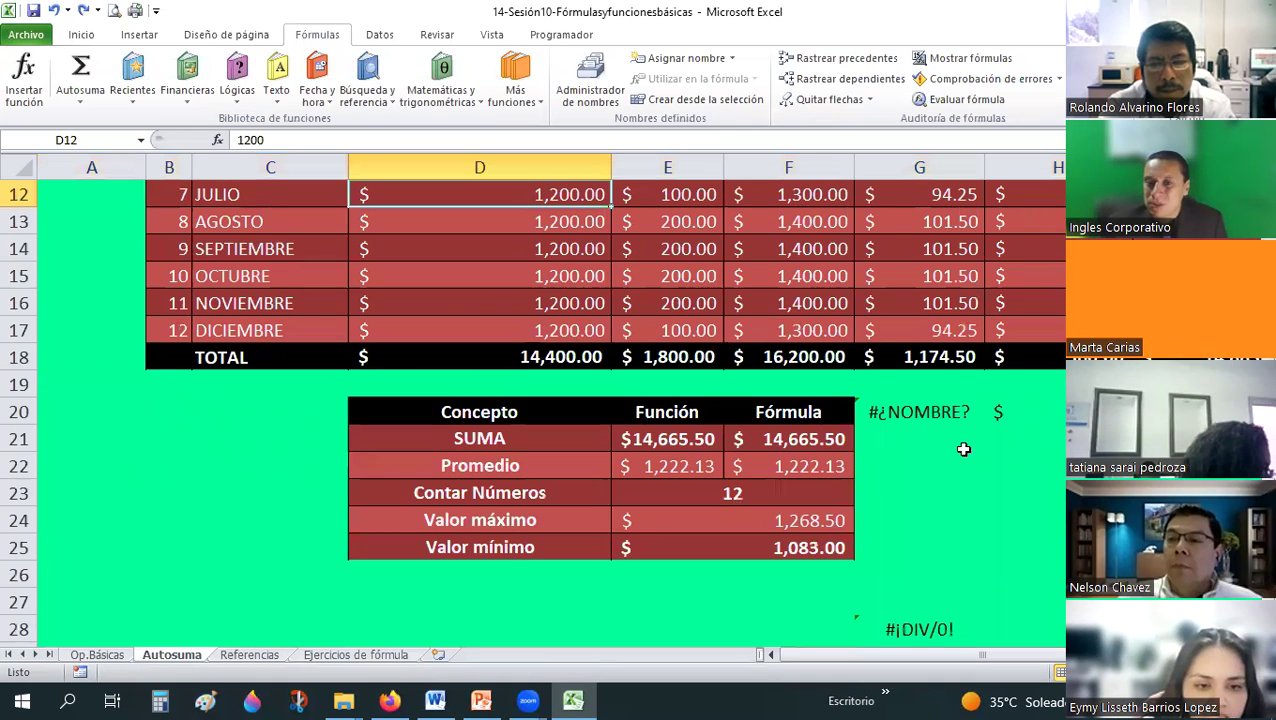
left_click(963, 449)
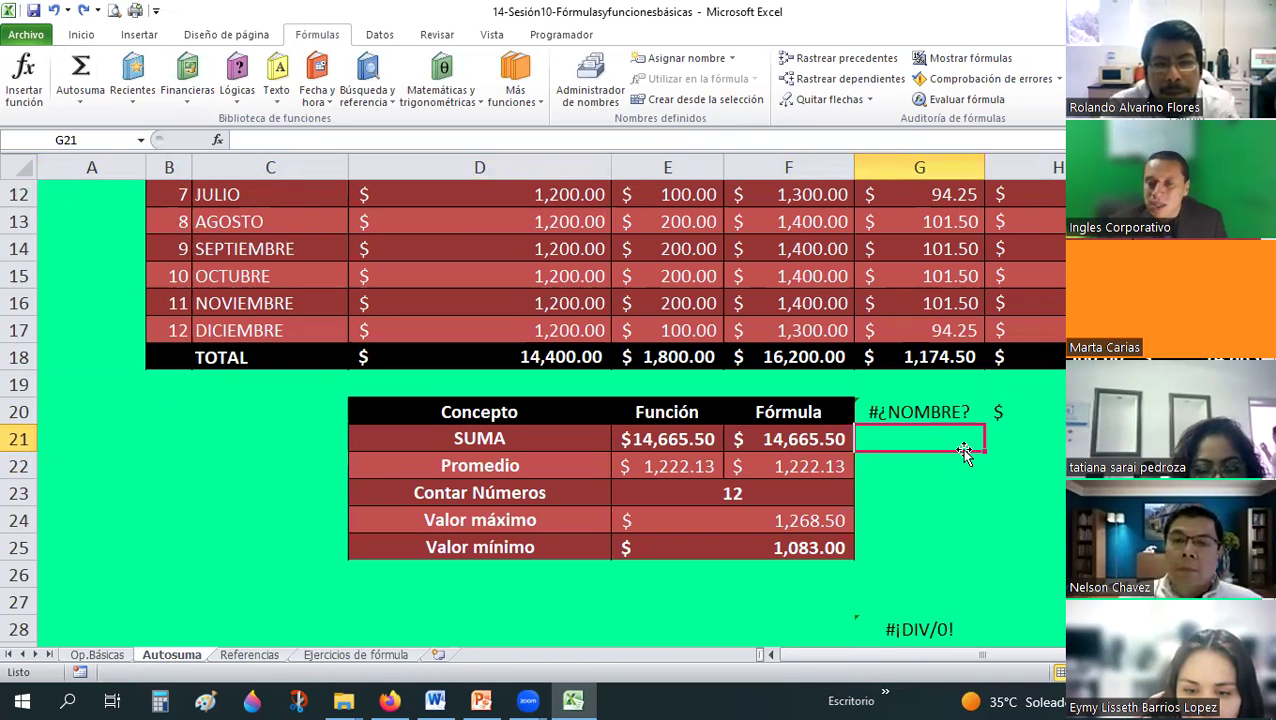
left_click(926, 524)
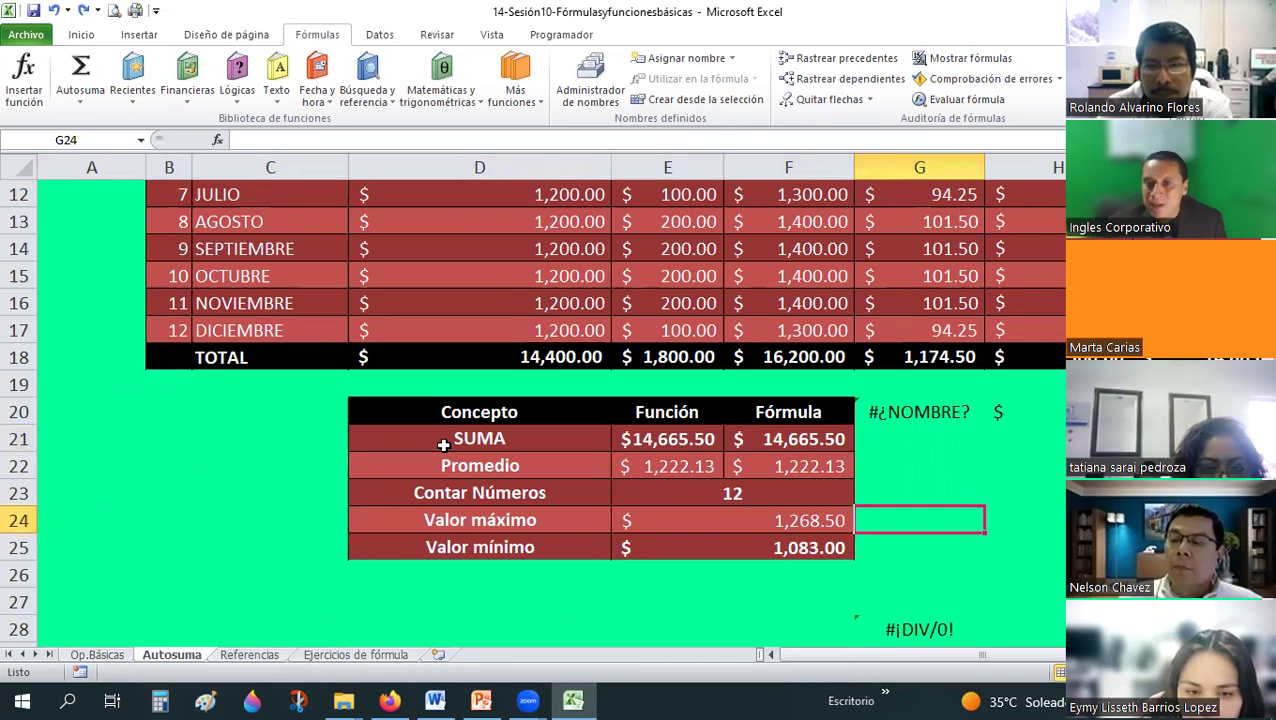
key("alt+Tab")
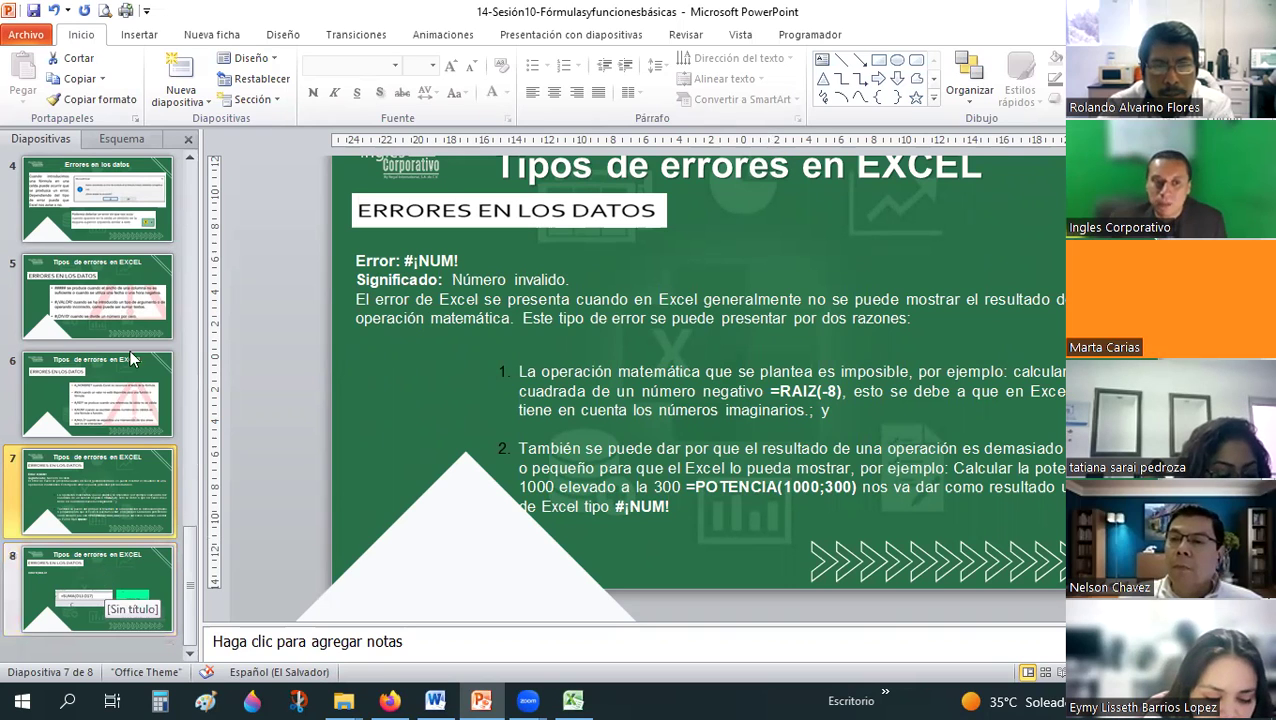
- Show slide 8 with the =SUMA(D13 D17) #¡NULO! example
left_click(100, 395)
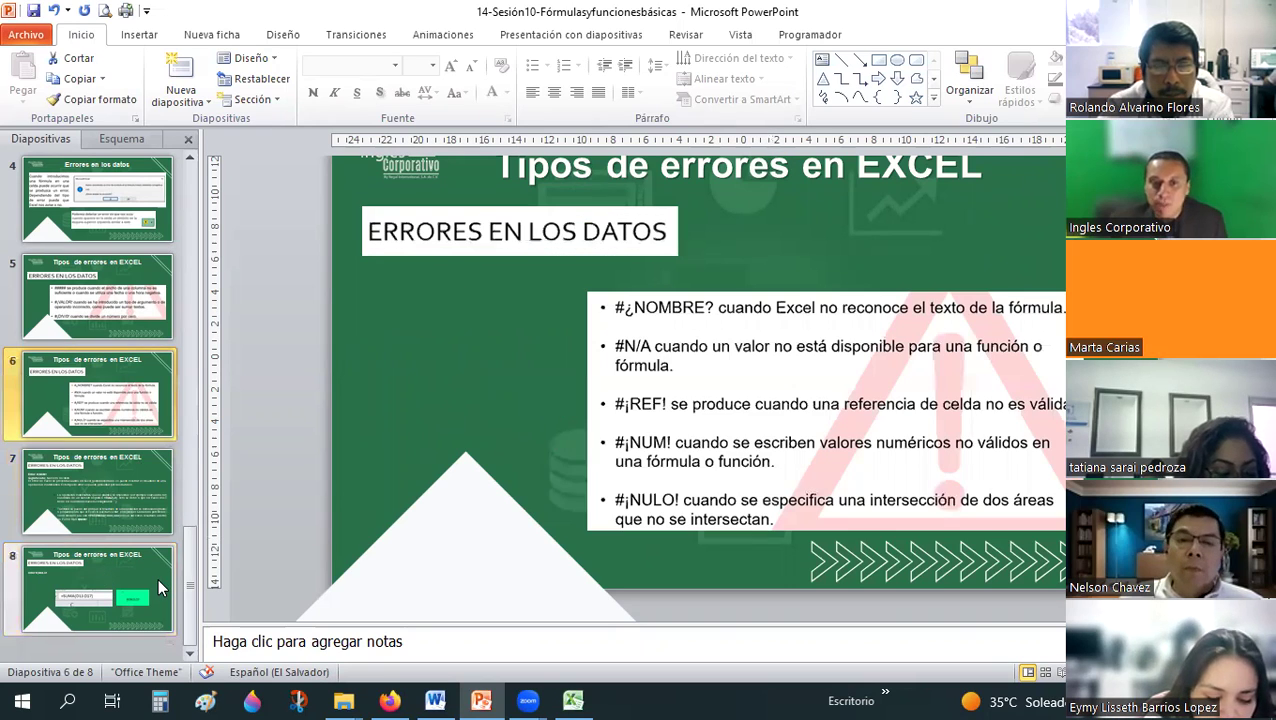
left_click(160, 588)
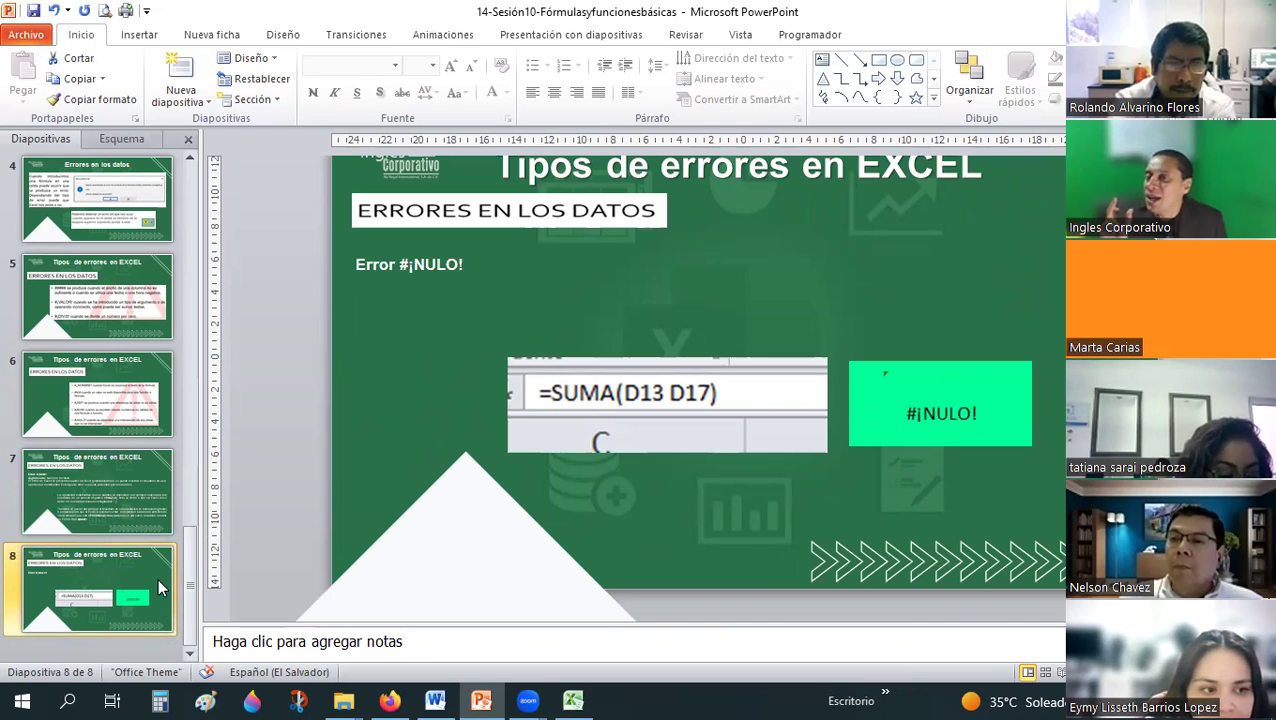
- Back in Excel, check the H20 sum and move to the #¿NOMBRE? formula in G20
key("alt+Tab")
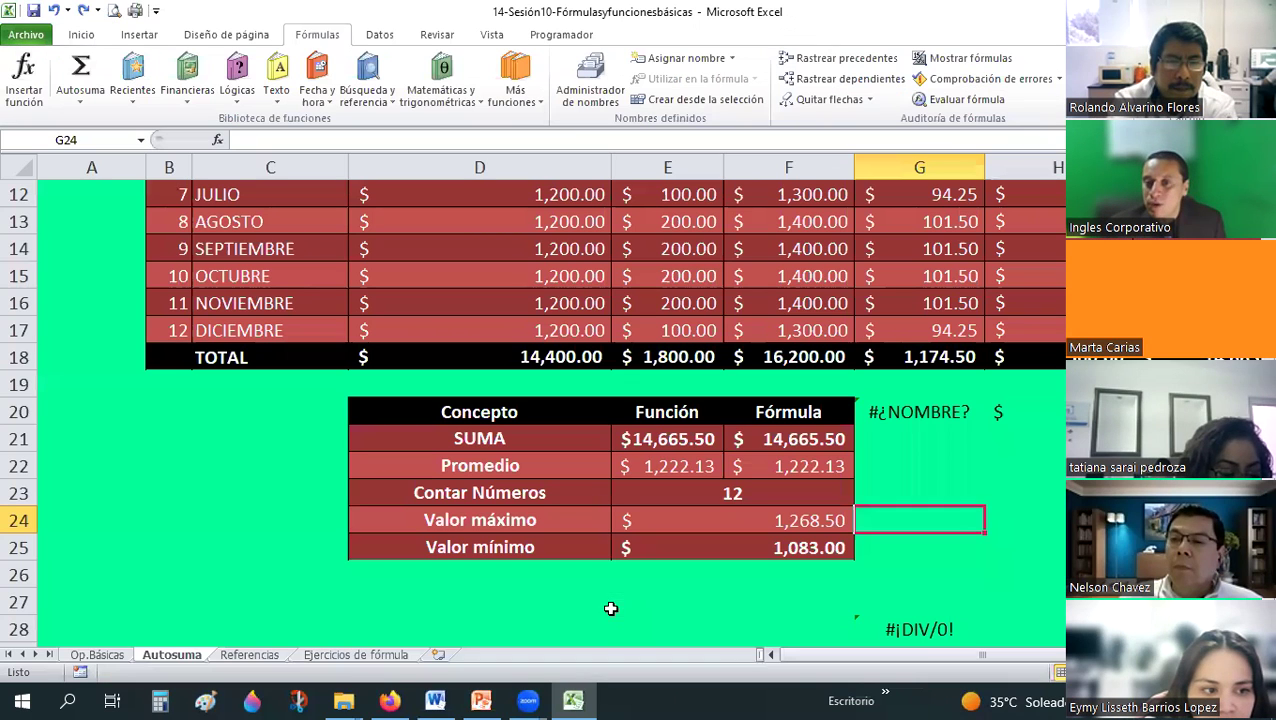
left_click(1045, 410)
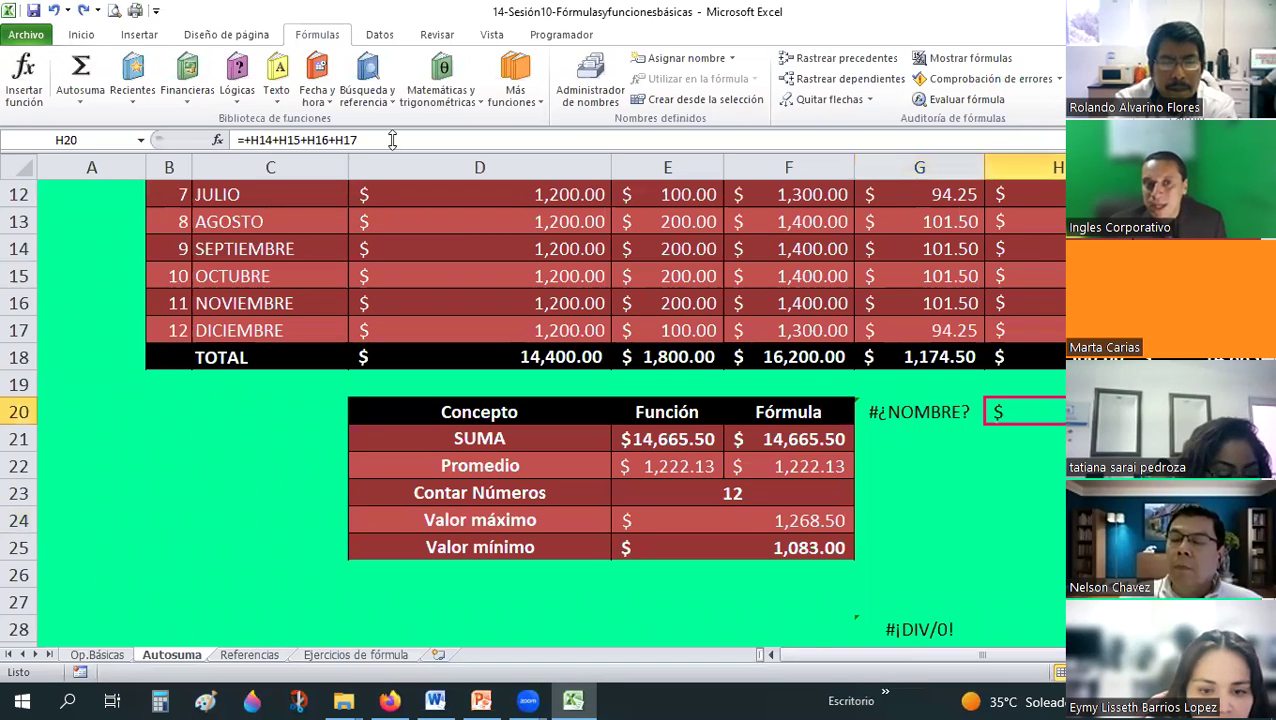
left_click(905, 390)
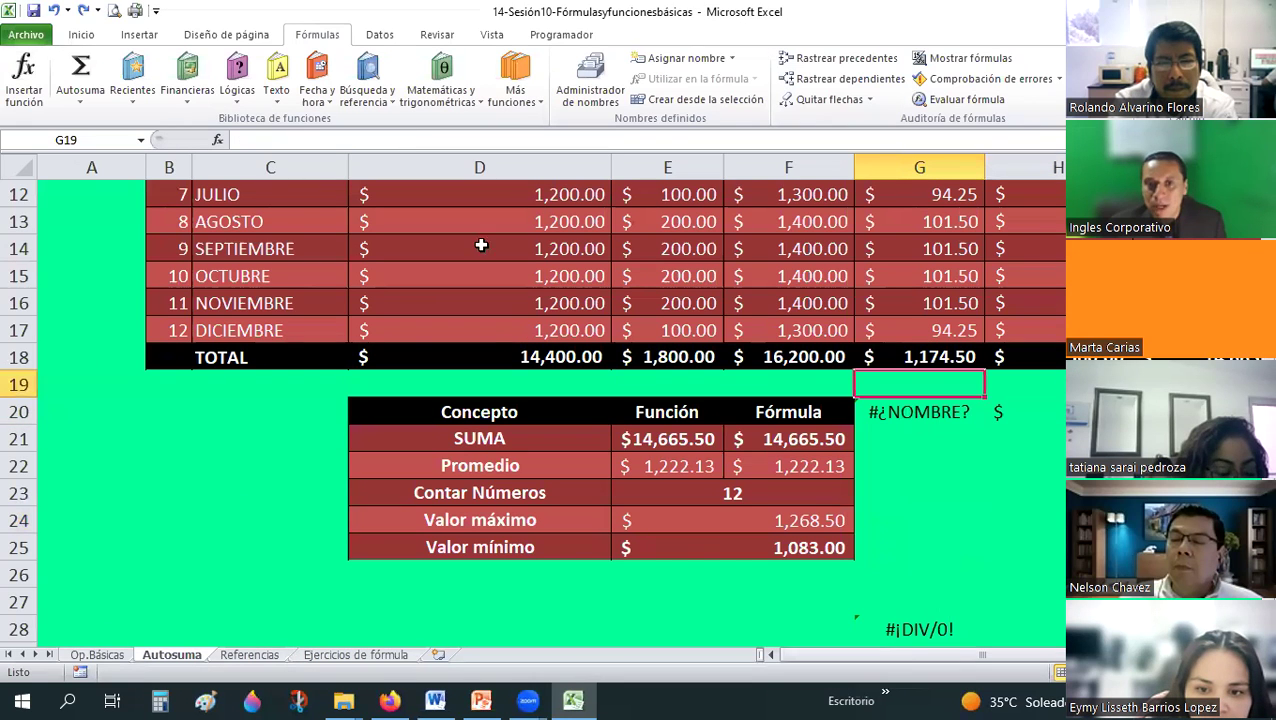
key("Down")
- Change G20 from SUMAR to =SUMA(G6 G17) with a space, producing #¡NULO!
left_click(278, 140)
key("Delete")
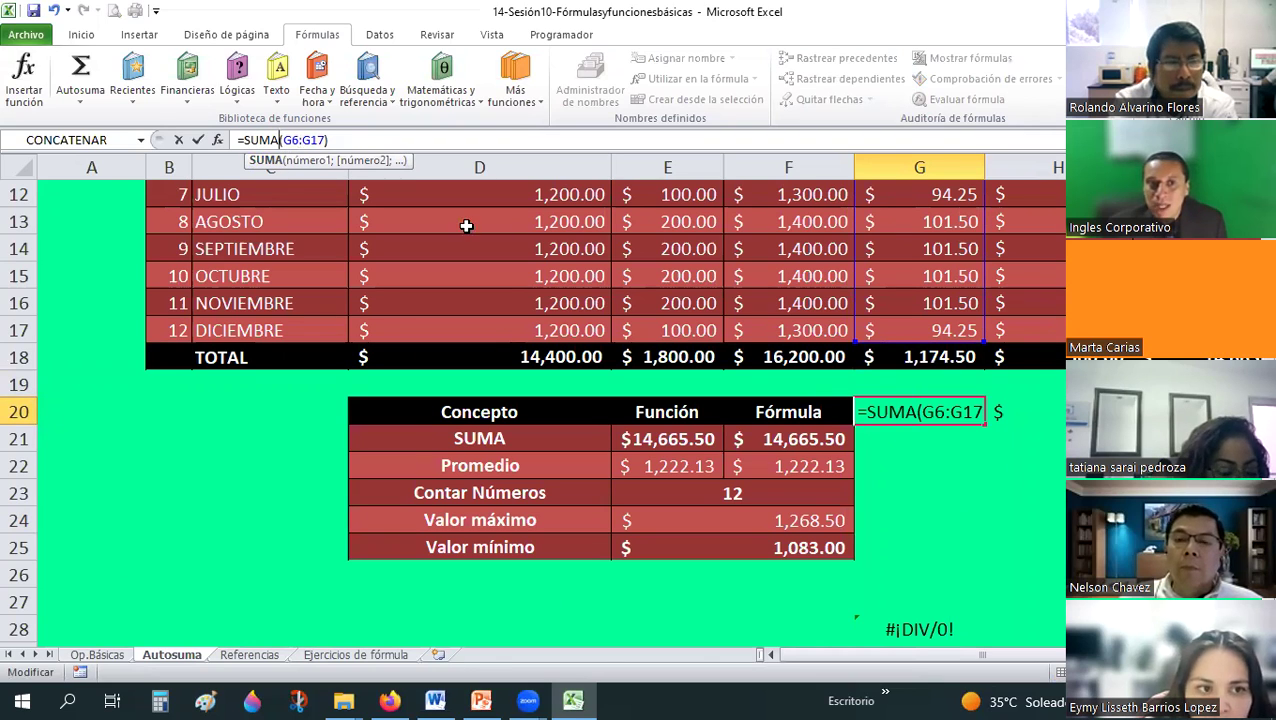
key("Right")
key("BackSpace")
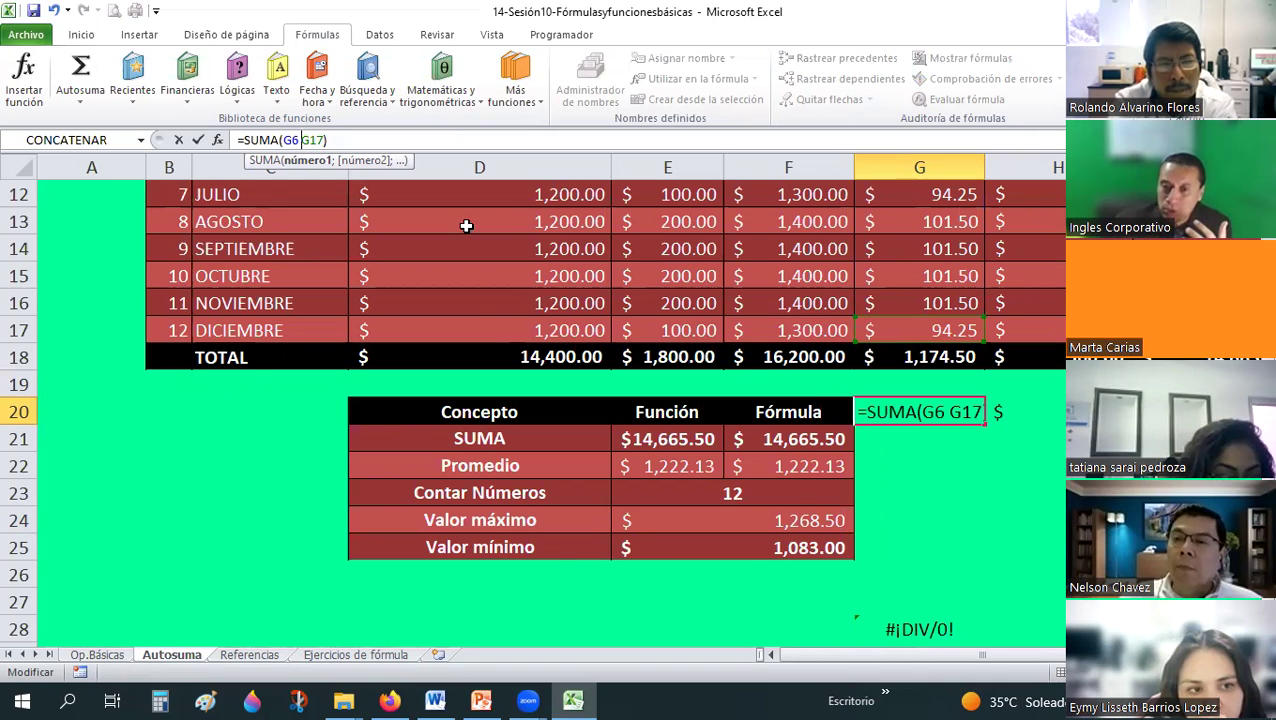
key("Return")
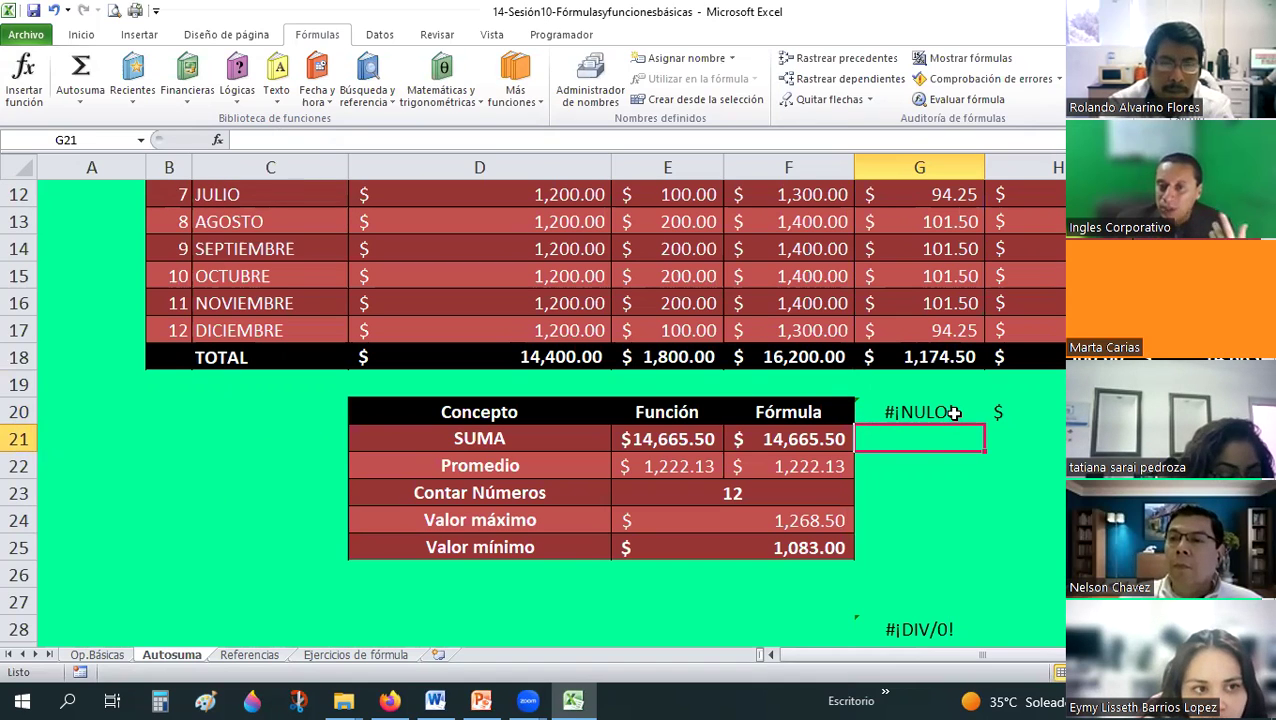
key("Up")
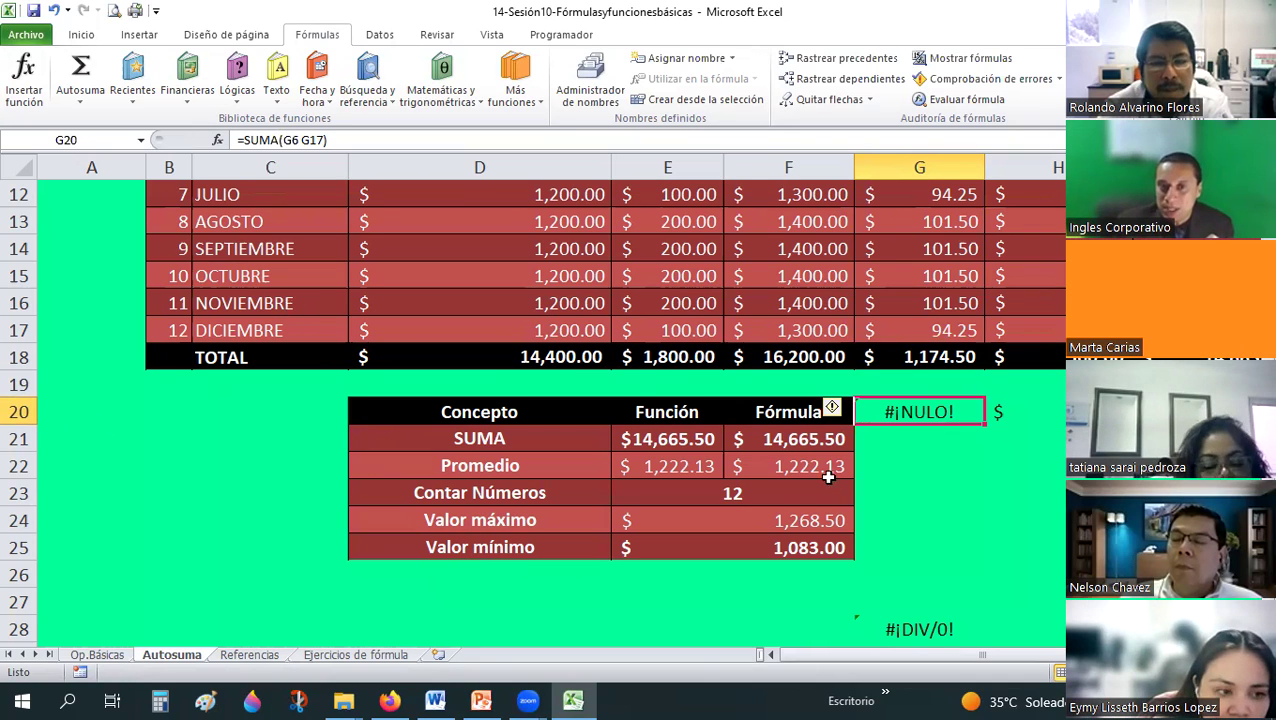
left_click(969, 476)
left_click(928, 415)
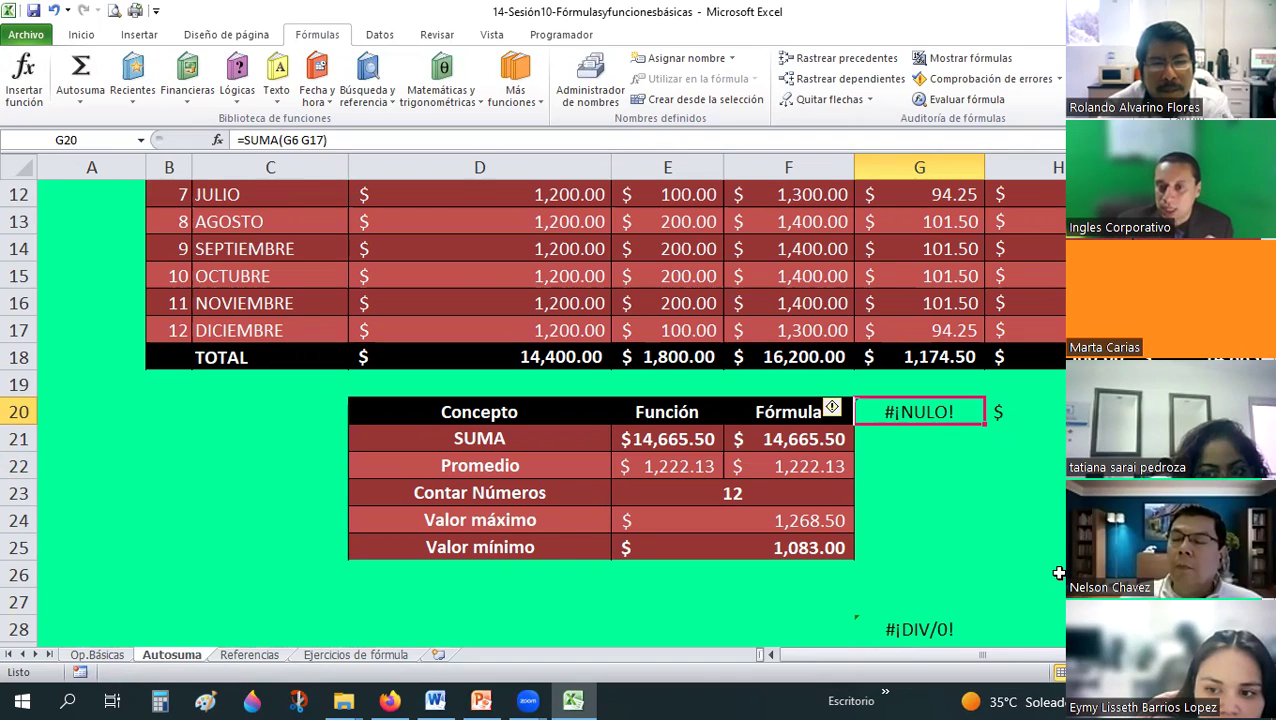
- Clear the error demonstration cells G20 through H28
left_click_drag(928, 415, 1030, 630)
key("Delete")
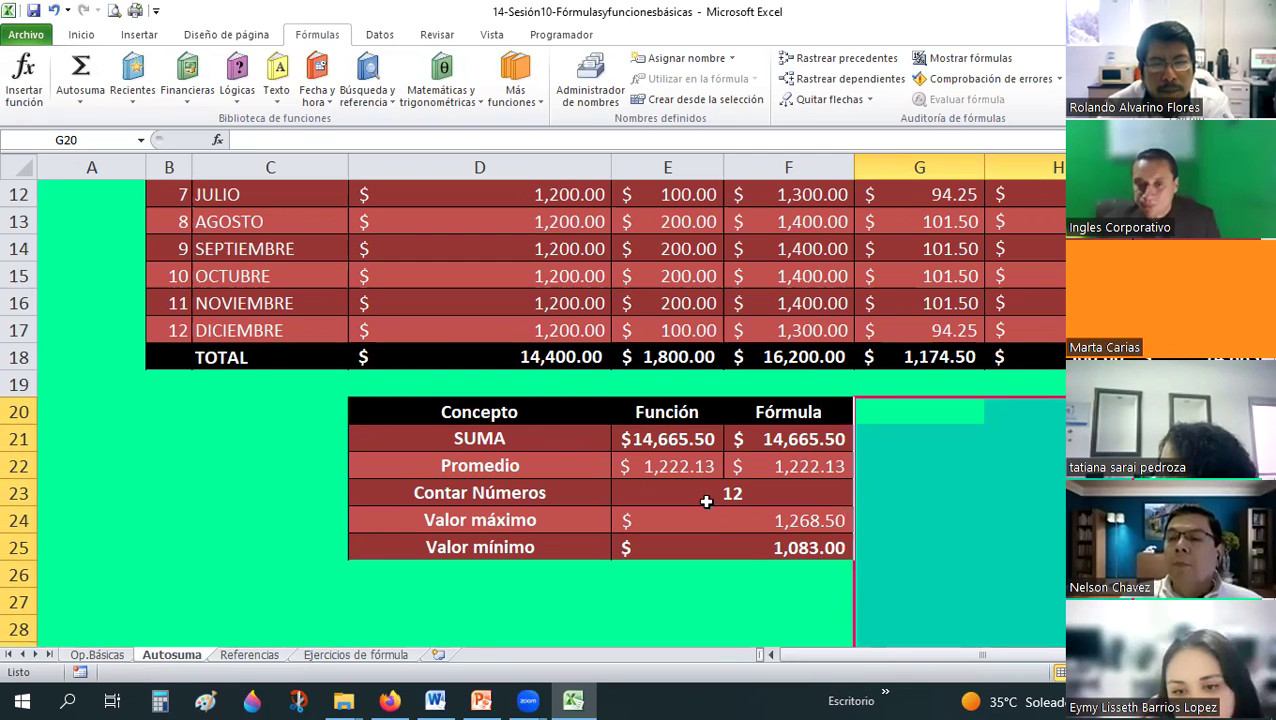
left_click(755, 569)
- Clear the dates and their 44971 serial values in rows 29–30
scroll(755, 569, "down", 1)
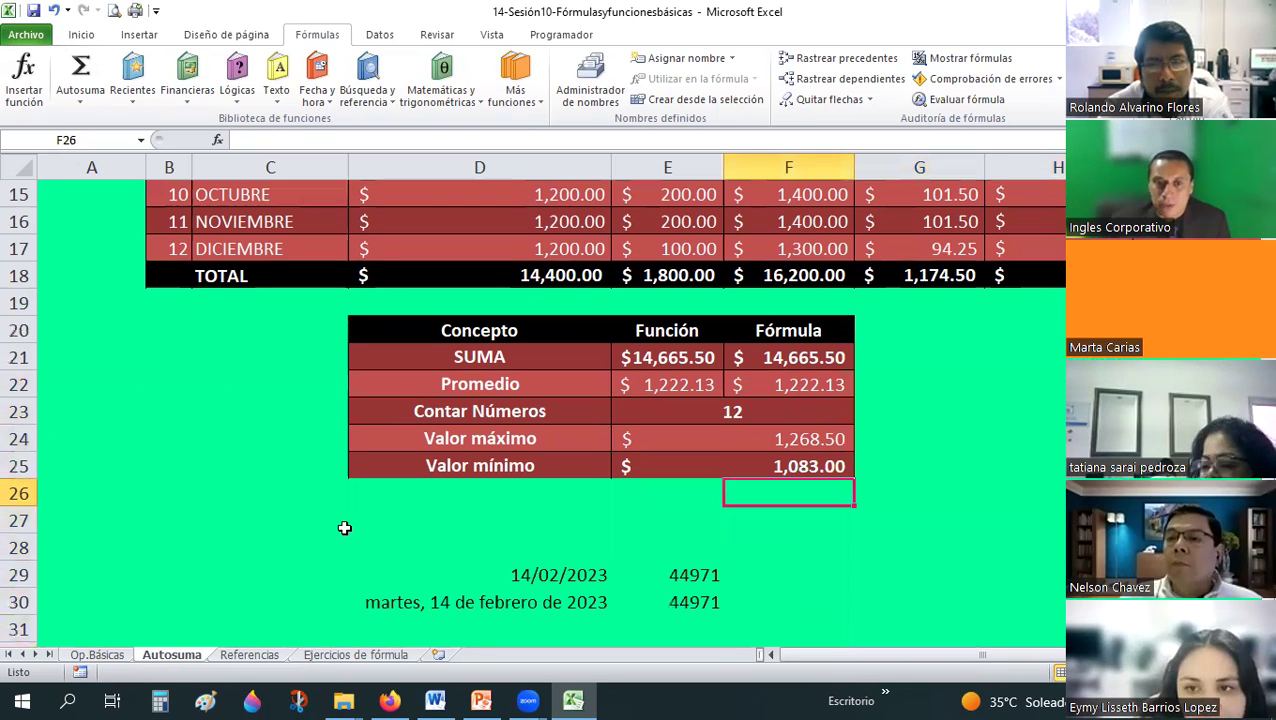
scroll(550, 359, "down", 2)
left_click_drag(270, 412, 965, 492)
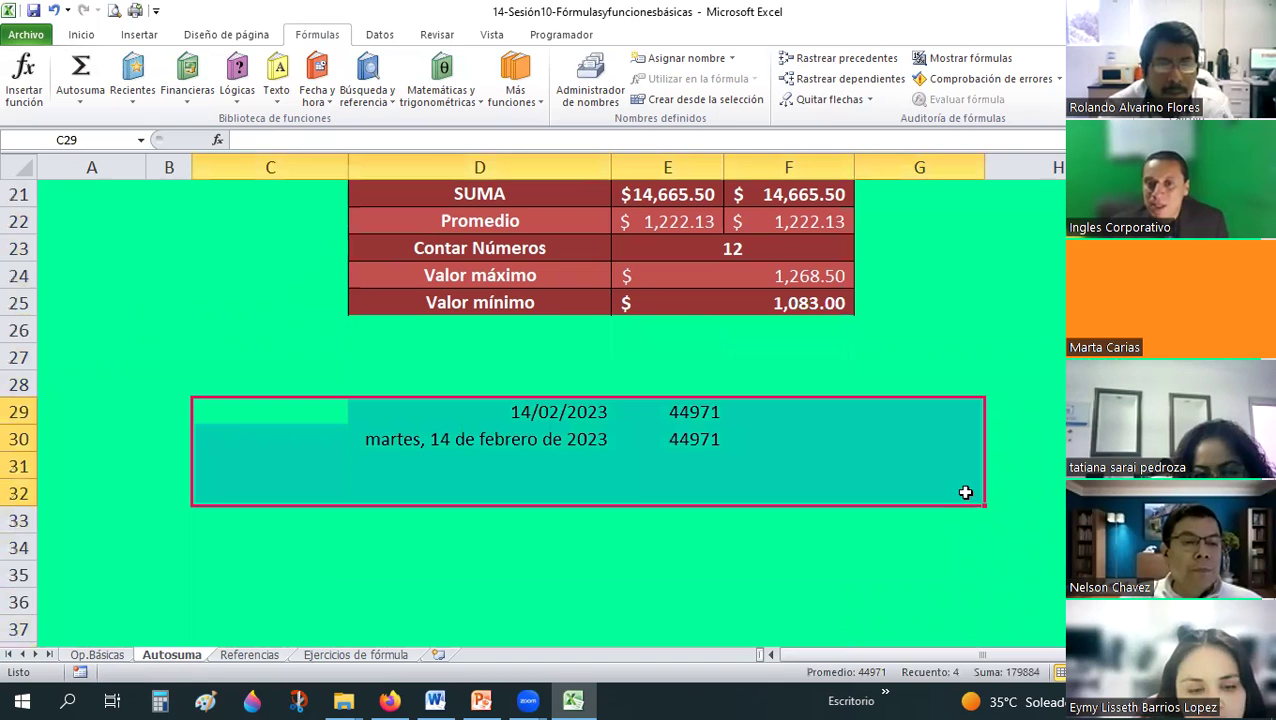
key("Delete")
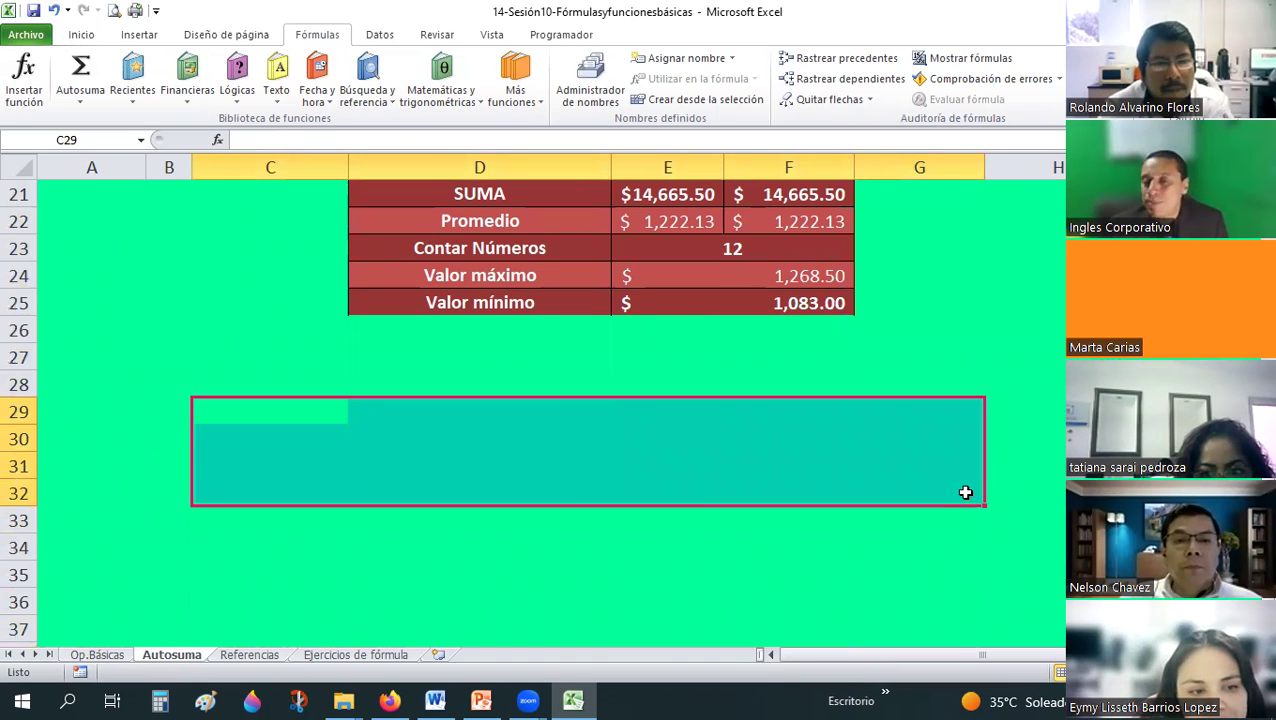
scroll(965, 492, "up", 4)
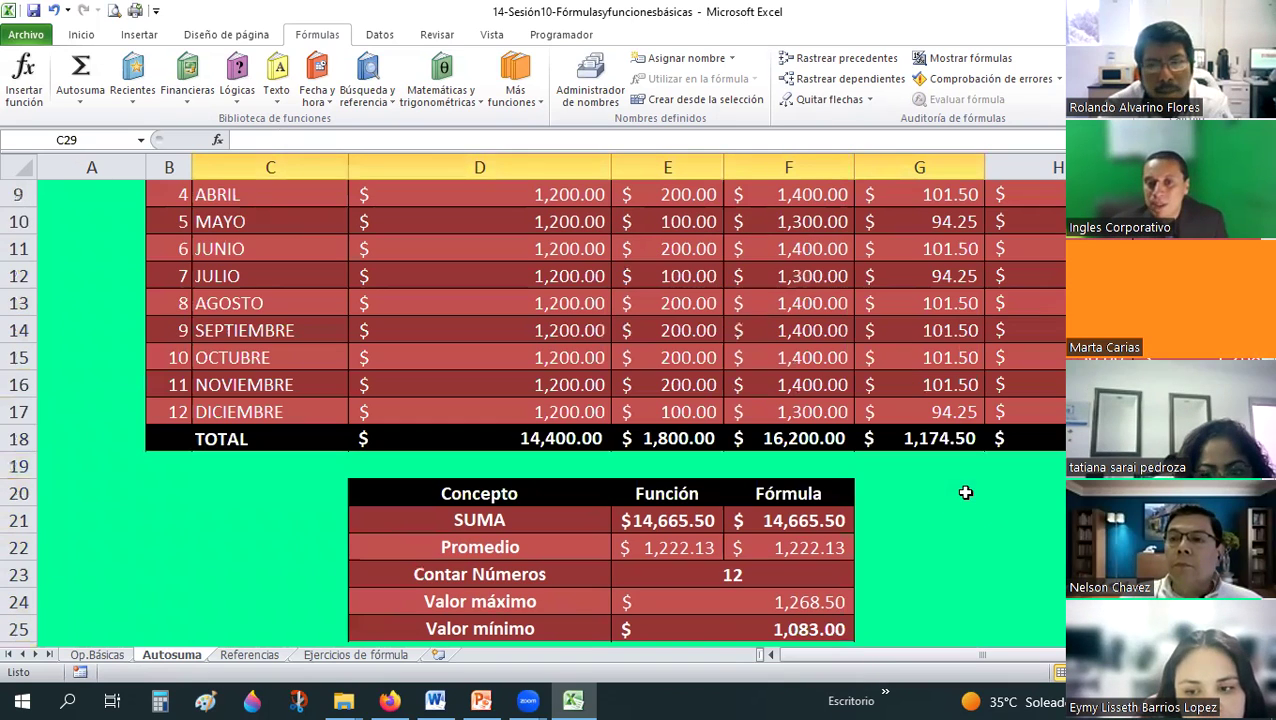
scroll(965, 492, "up", 1)
scroll(446, 638, "down", 1)
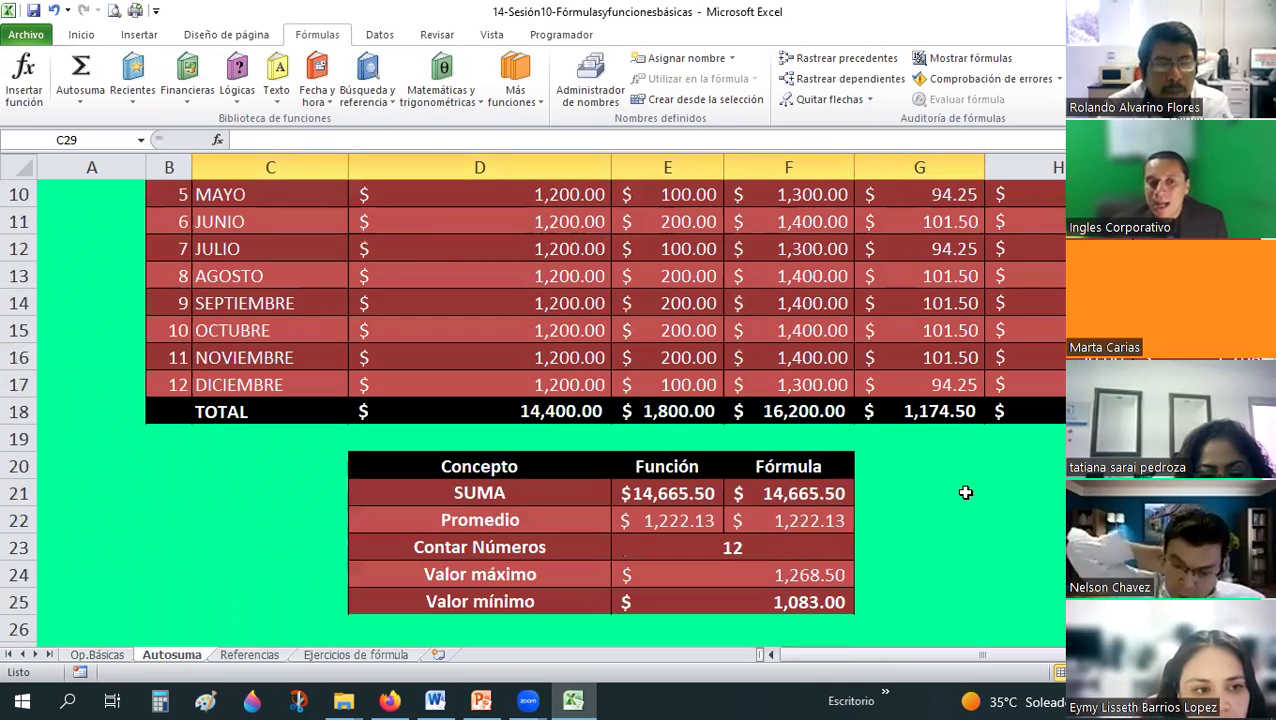
- On the Op.Básicas sheet, go over the Absoluta, Relativa and $Q$103 reference examples
left_click(97, 654)
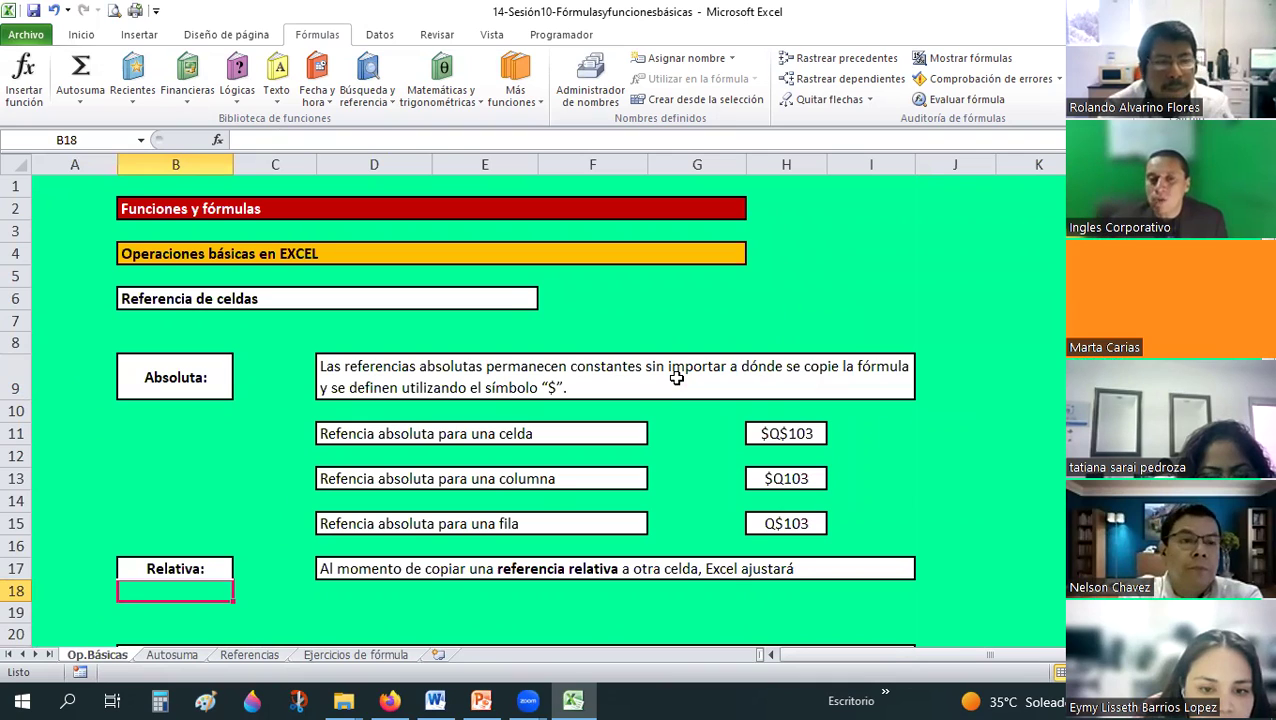
scroll(676, 377, "down", 1)
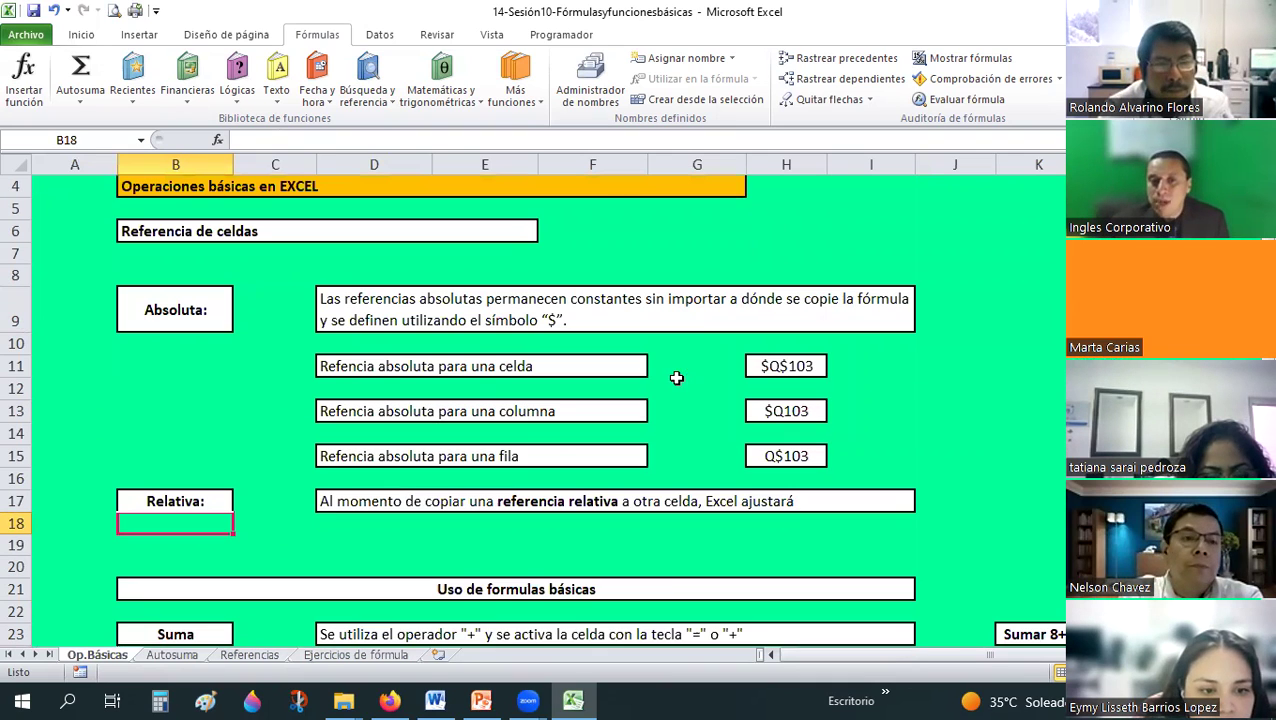
left_click(677, 384)
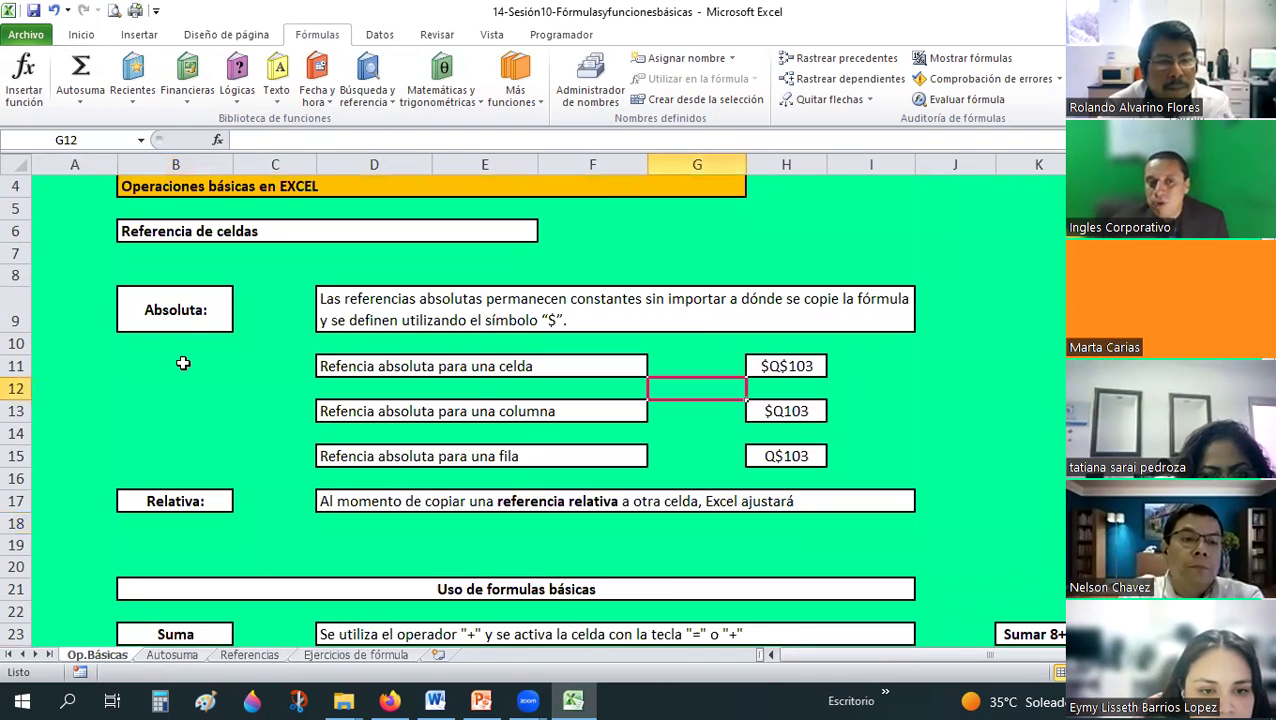
left_click(179, 312)
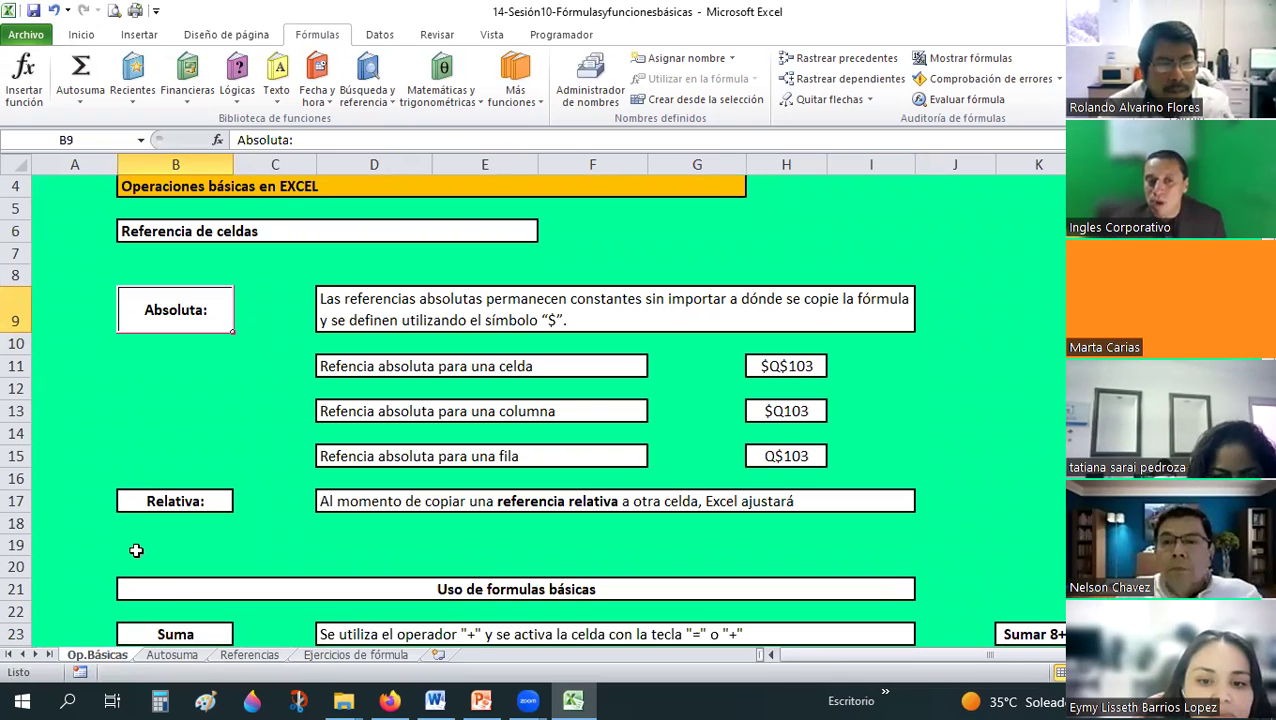
left_click(176, 506)
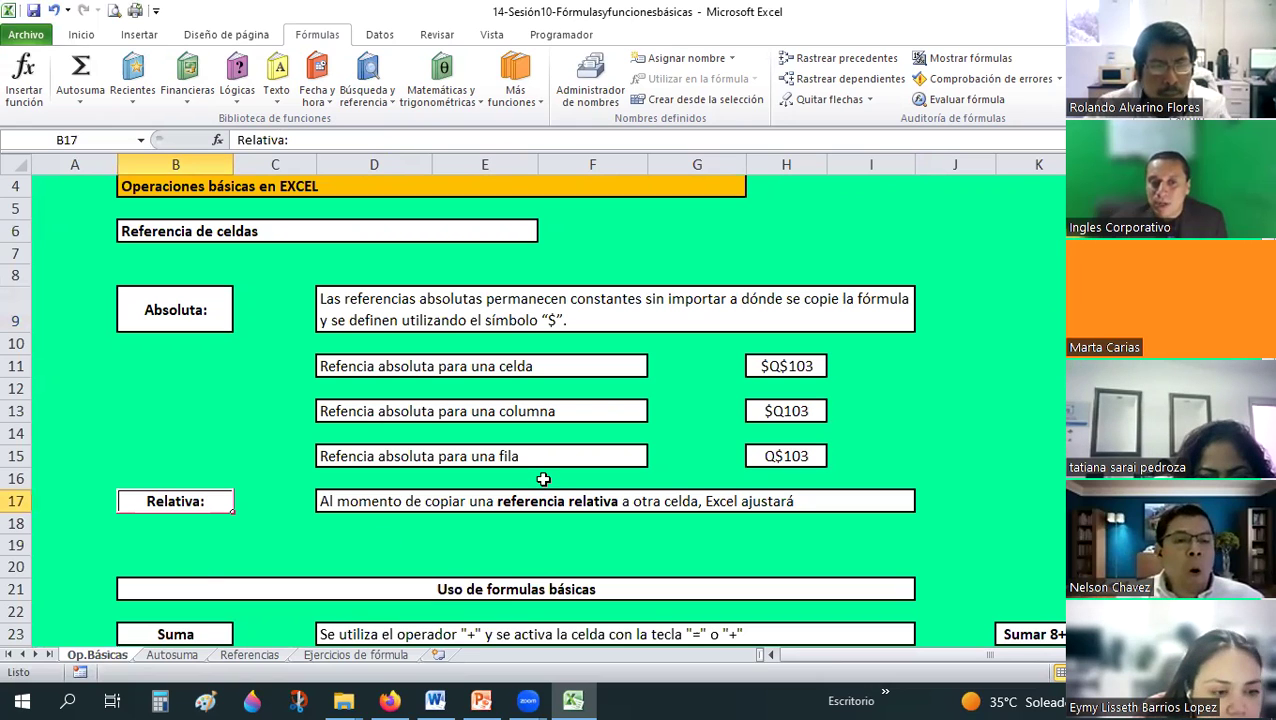
left_click(786, 366)
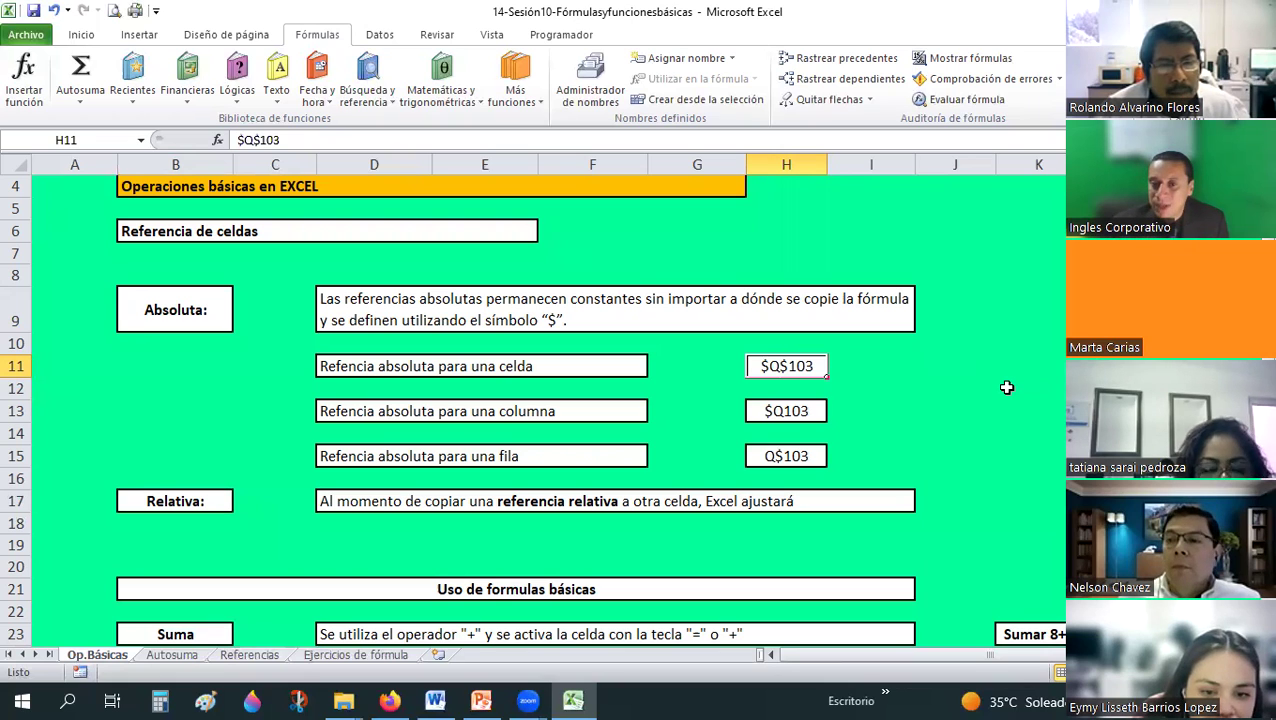
left_click(1007, 387)
scroll(448, 374, "down", 2)
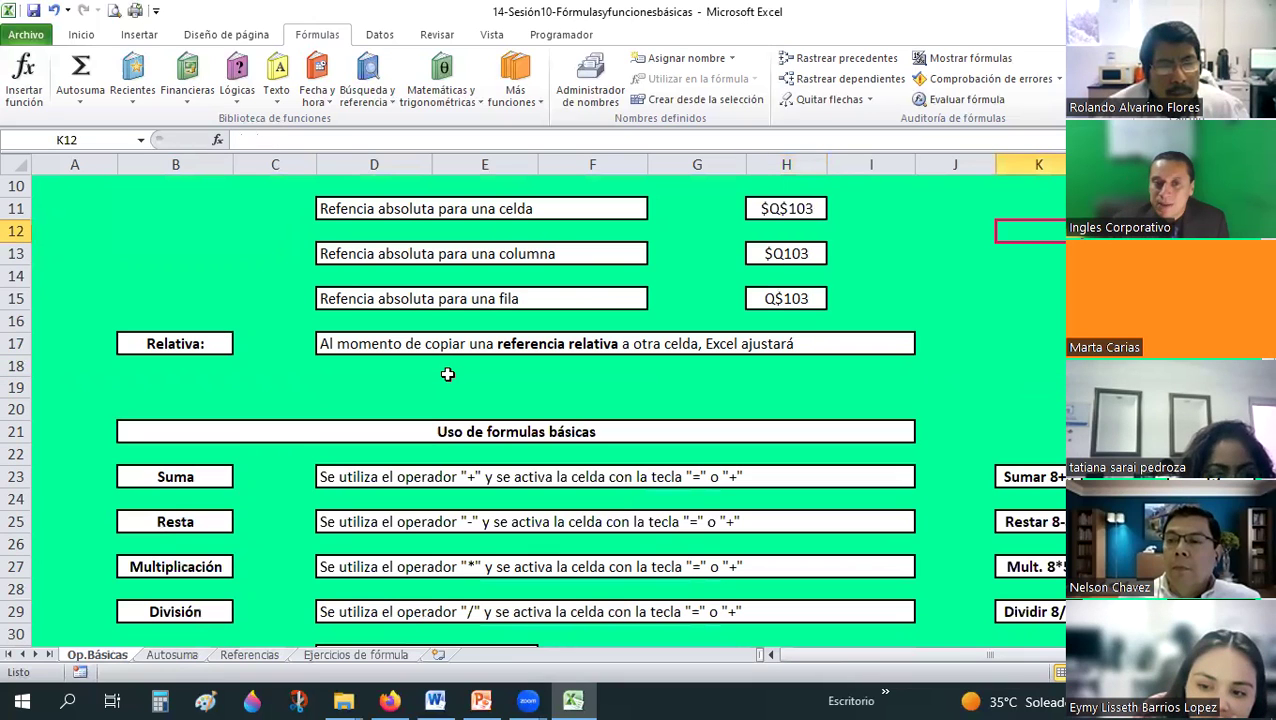
- Review the relative reference explanation text on Op.Básicas
left_click(450, 345)
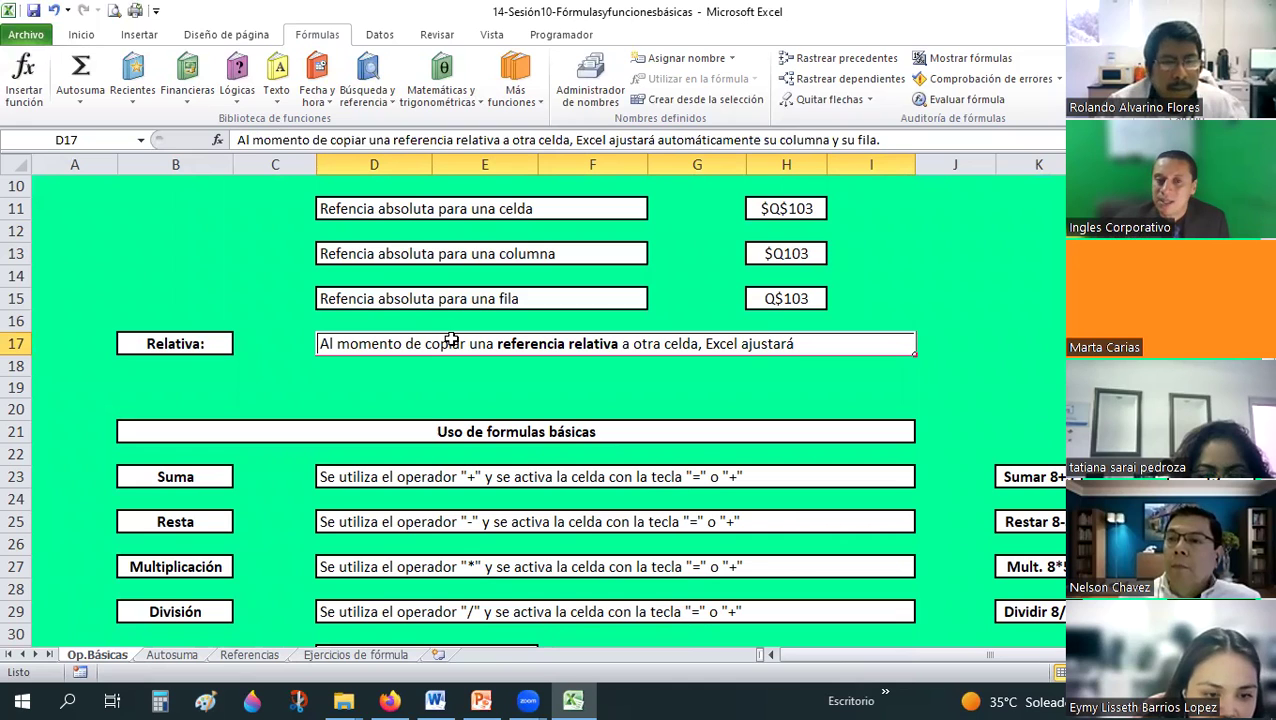
scroll(451, 340, "down", 1)
scroll(451, 340, "down", 1)
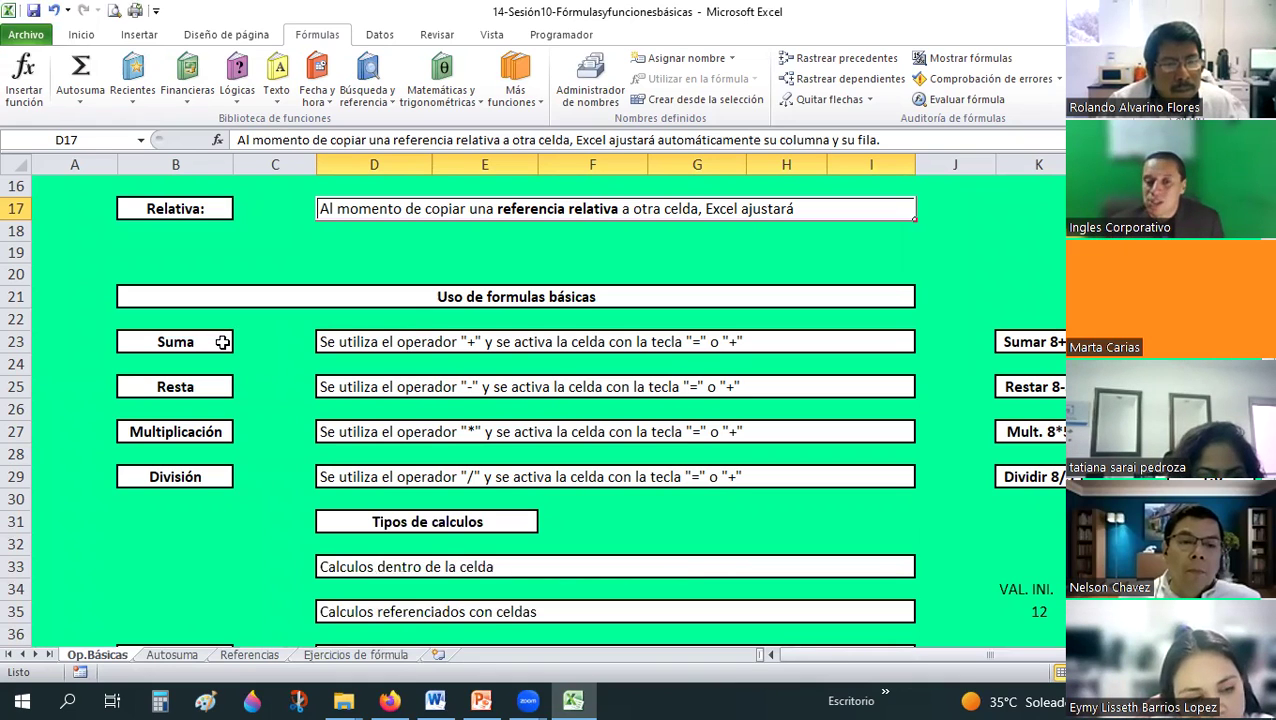
- Inspect the Tipos de calculos examples: VAL. INI. 12 and the =8+5 in M33
left_click(703, 539)
scroll(703, 539, "down", 2)
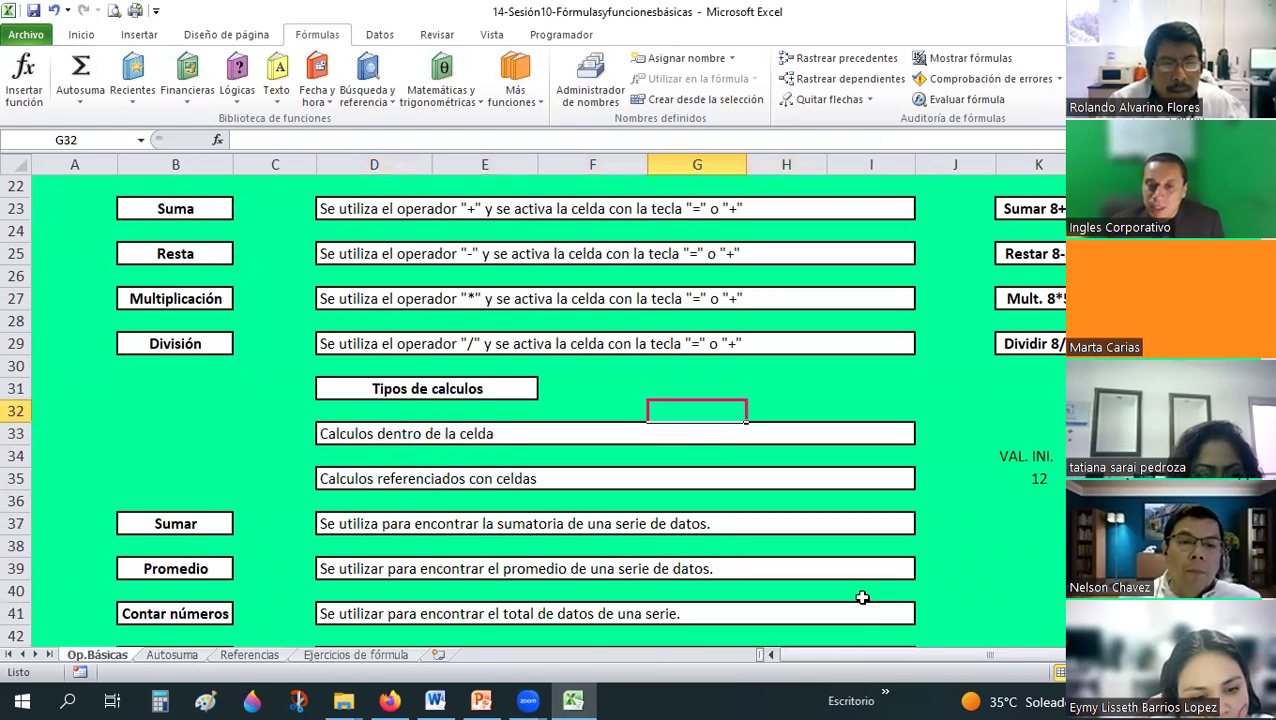
scroll(888, 662, "down", 1)
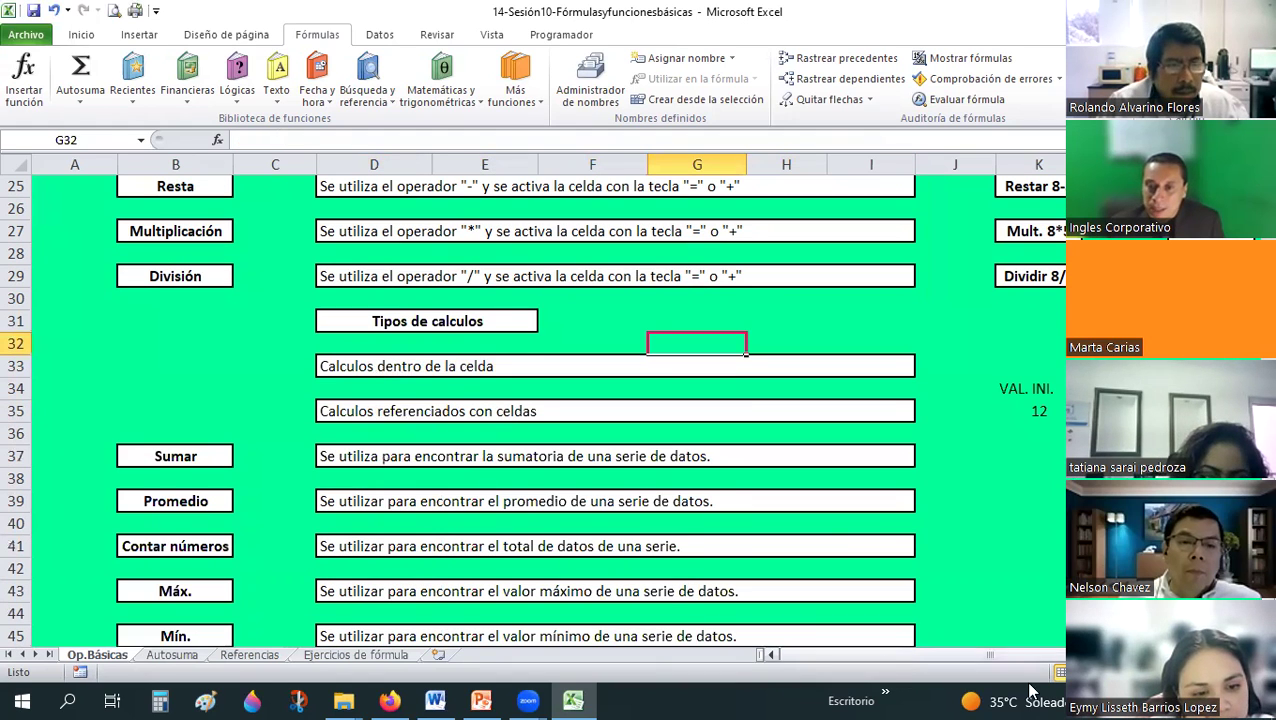
scroll(955, 548, "right", 1)
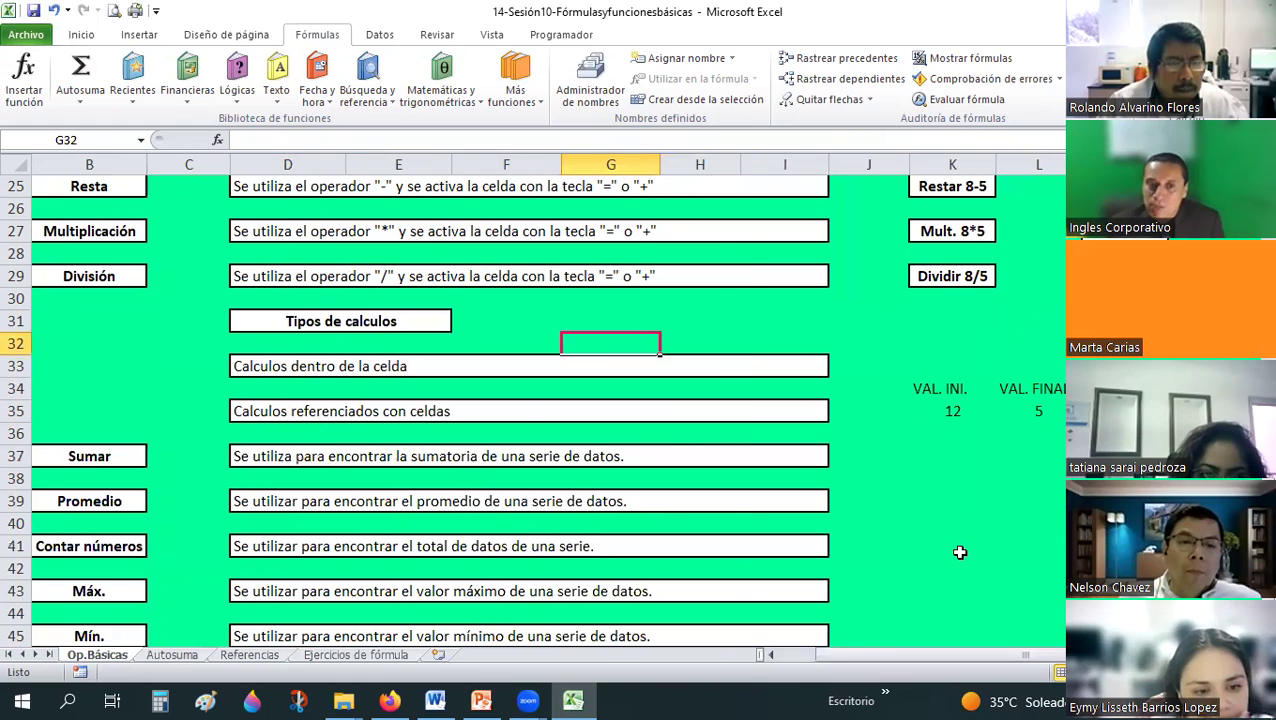
left_click(951, 408)
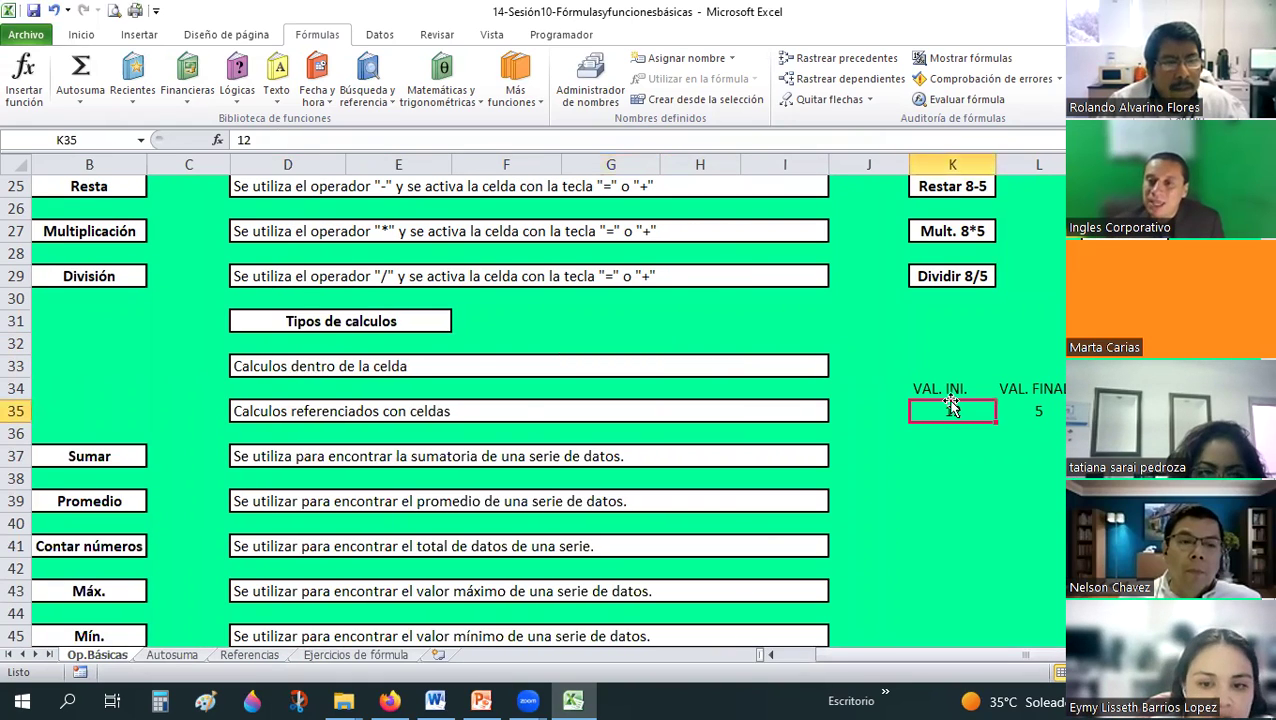
left_click(1124, 366)
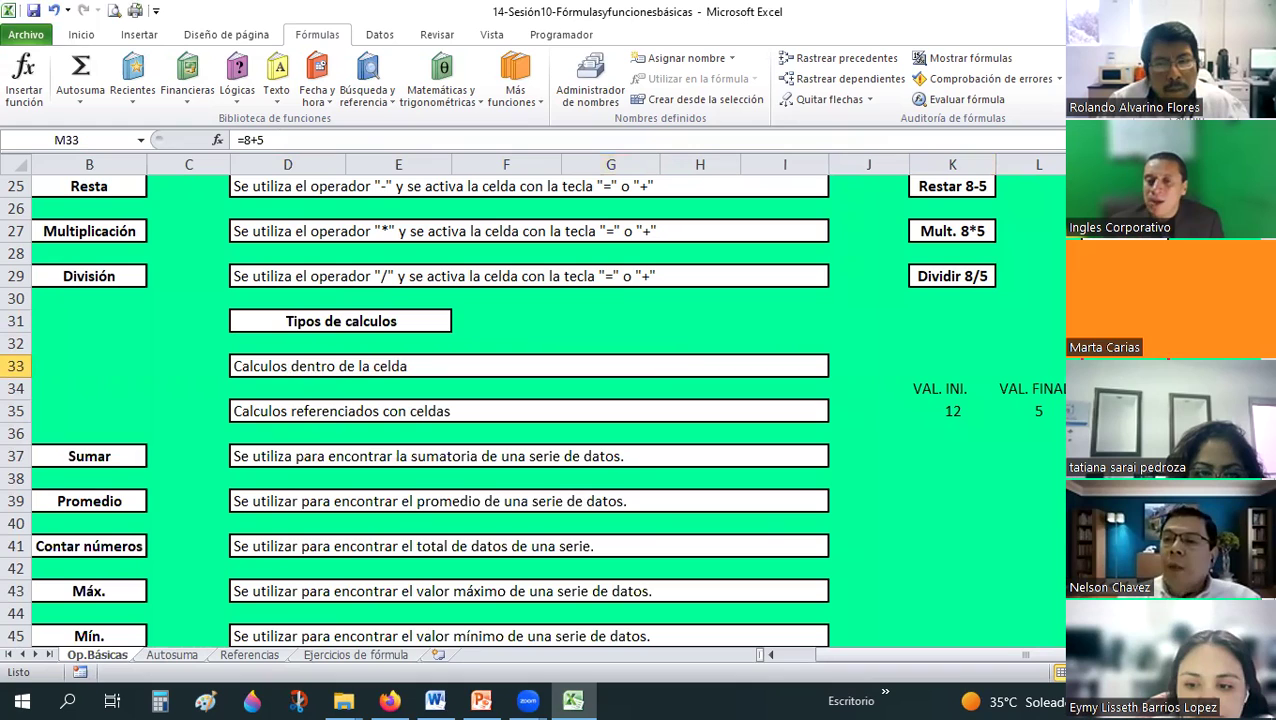
key("Return")
key("Return")
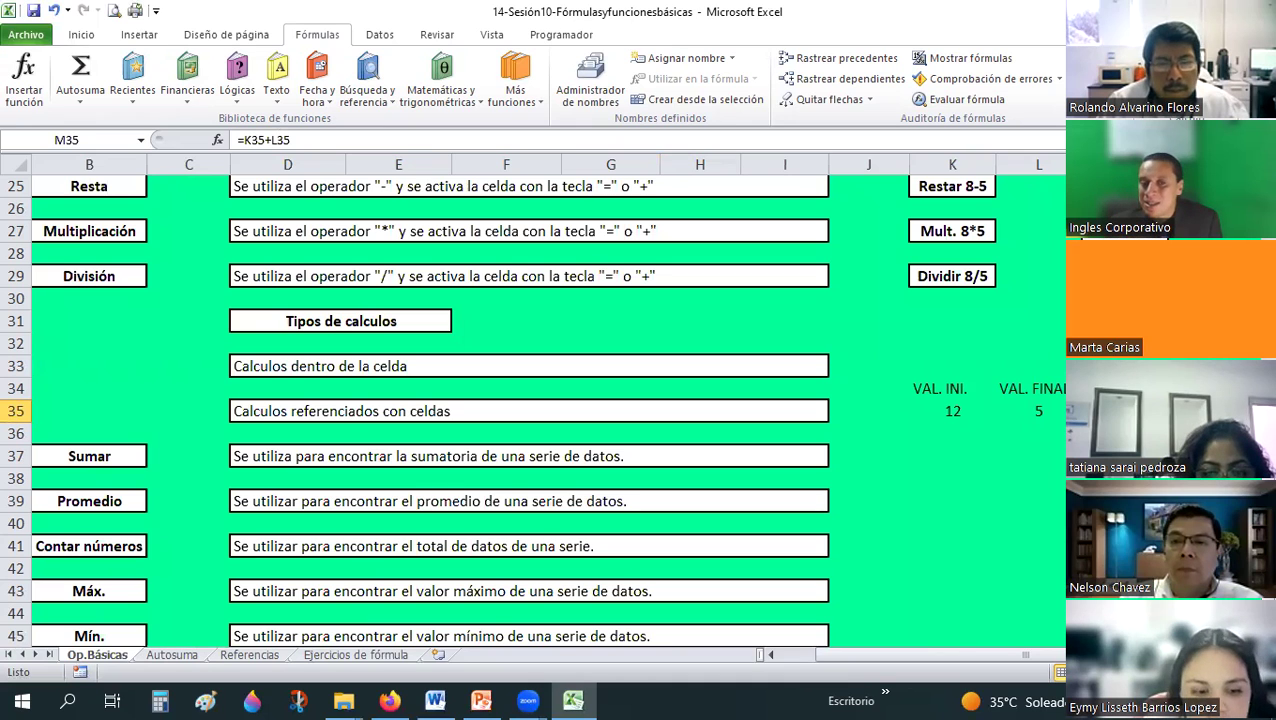
scroll(838, 483, "down", 2)
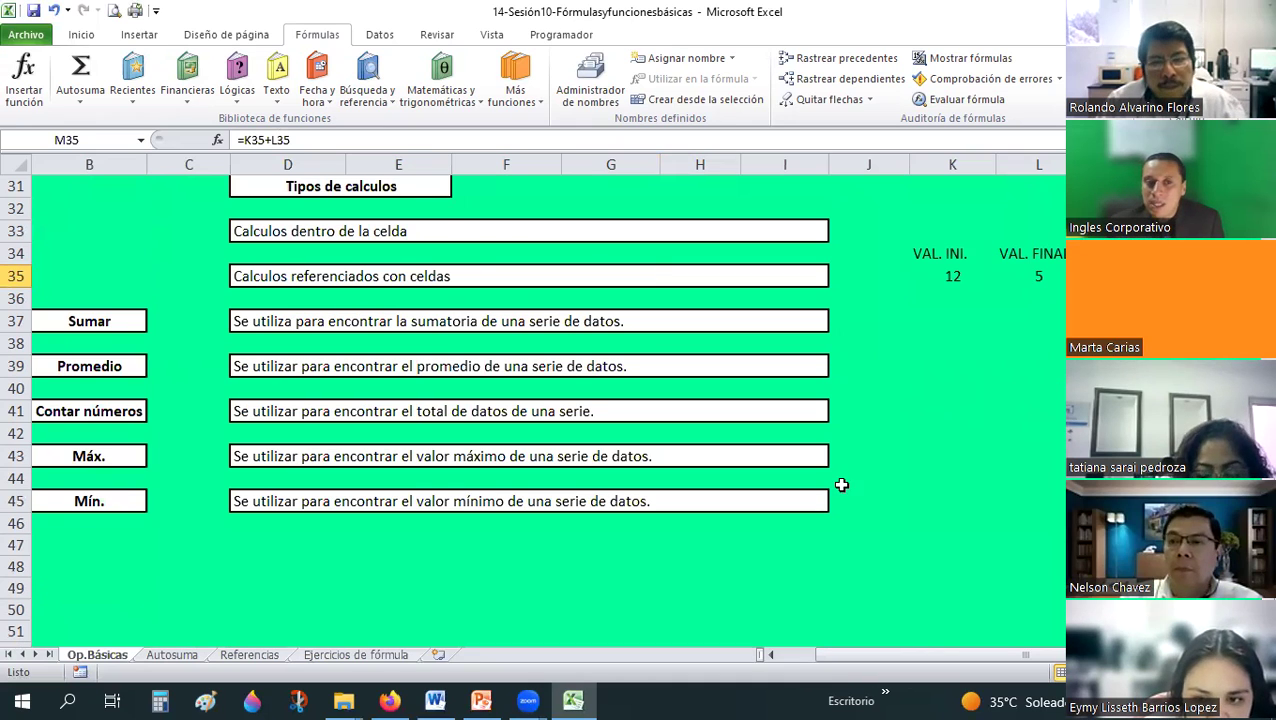
- Go through the function descriptions, from Contar números to Máx. and Mín
left_click_drag(88, 320, 220, 352)
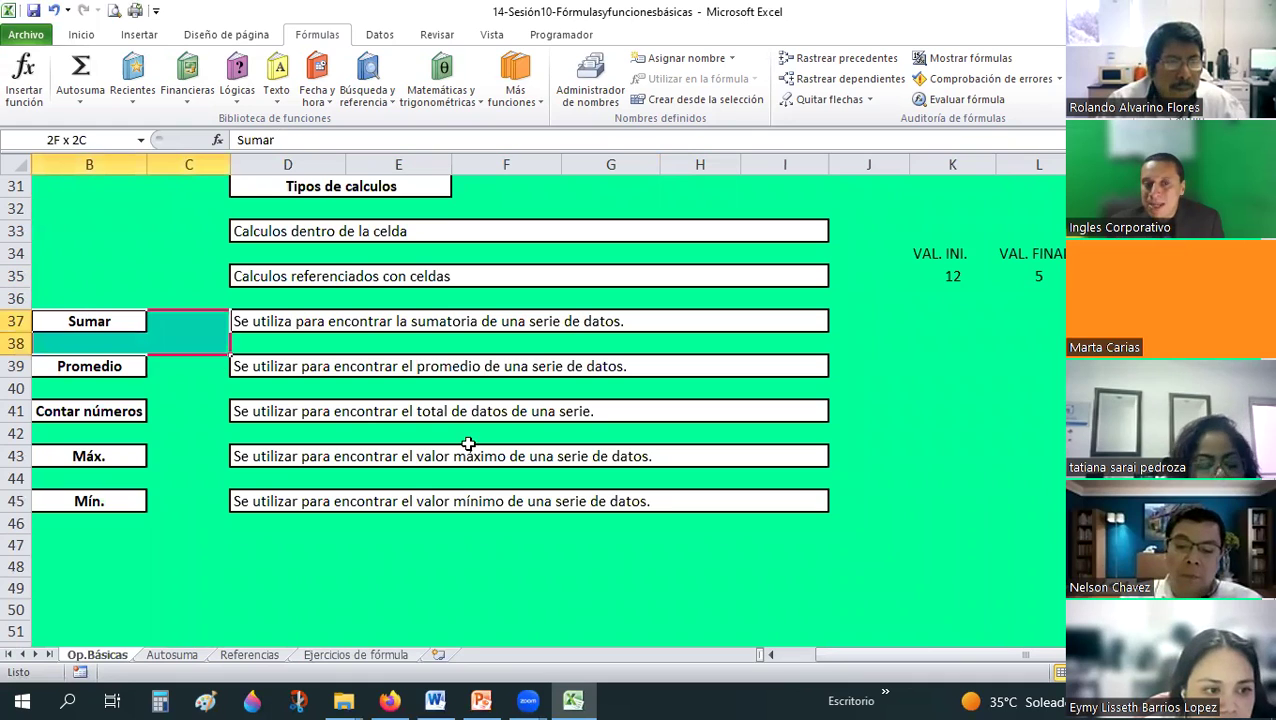
left_click_drag(511, 501, 511, 501)
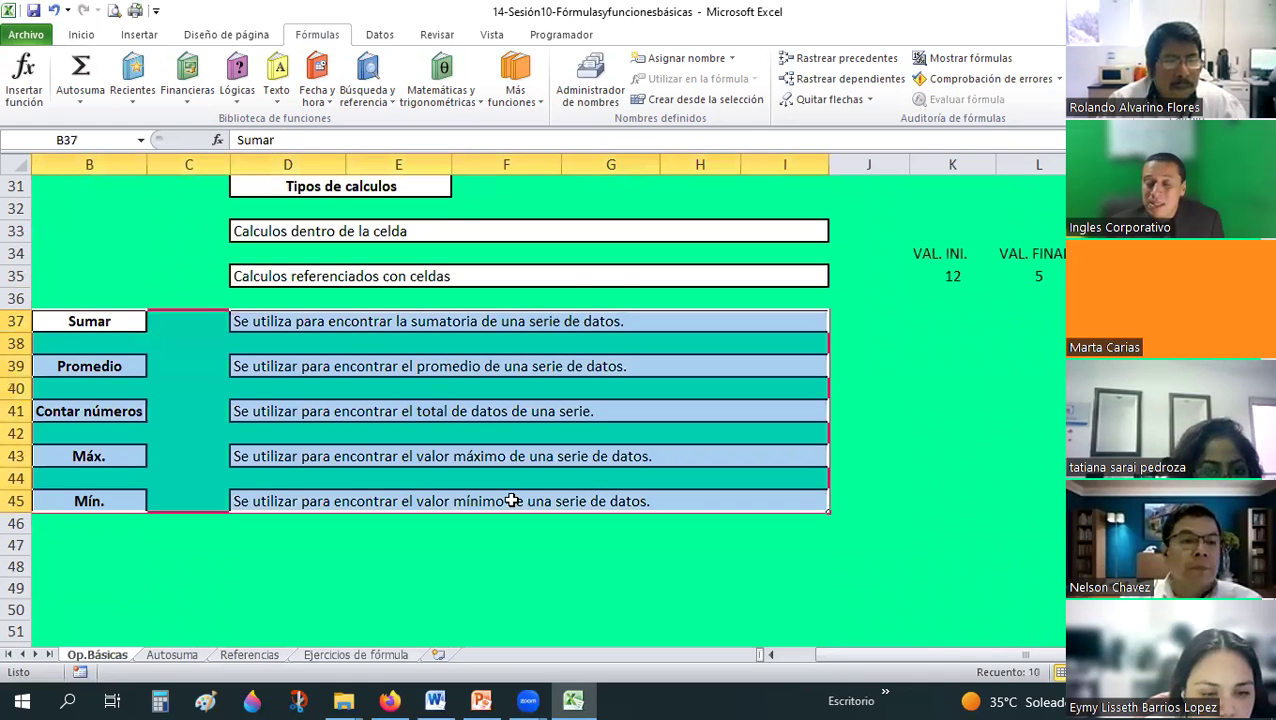
left_click(105, 410)
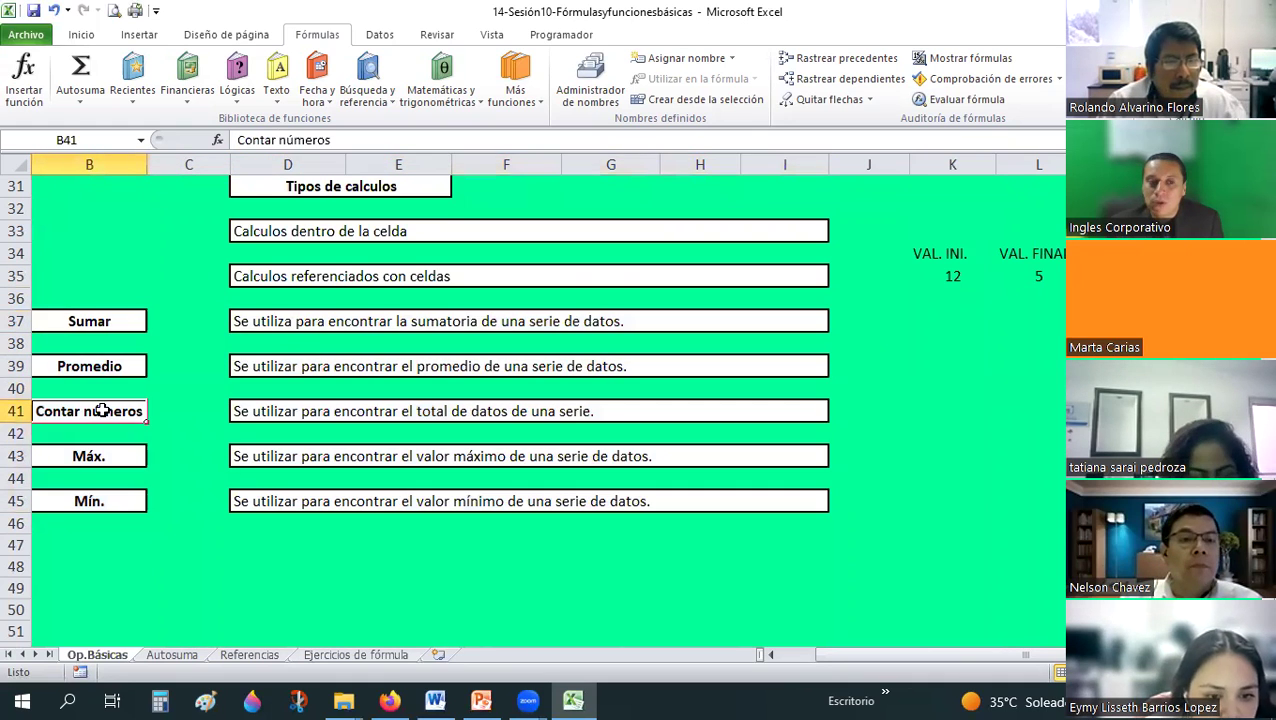
left_click(110, 458)
key("Down")
key("Down")
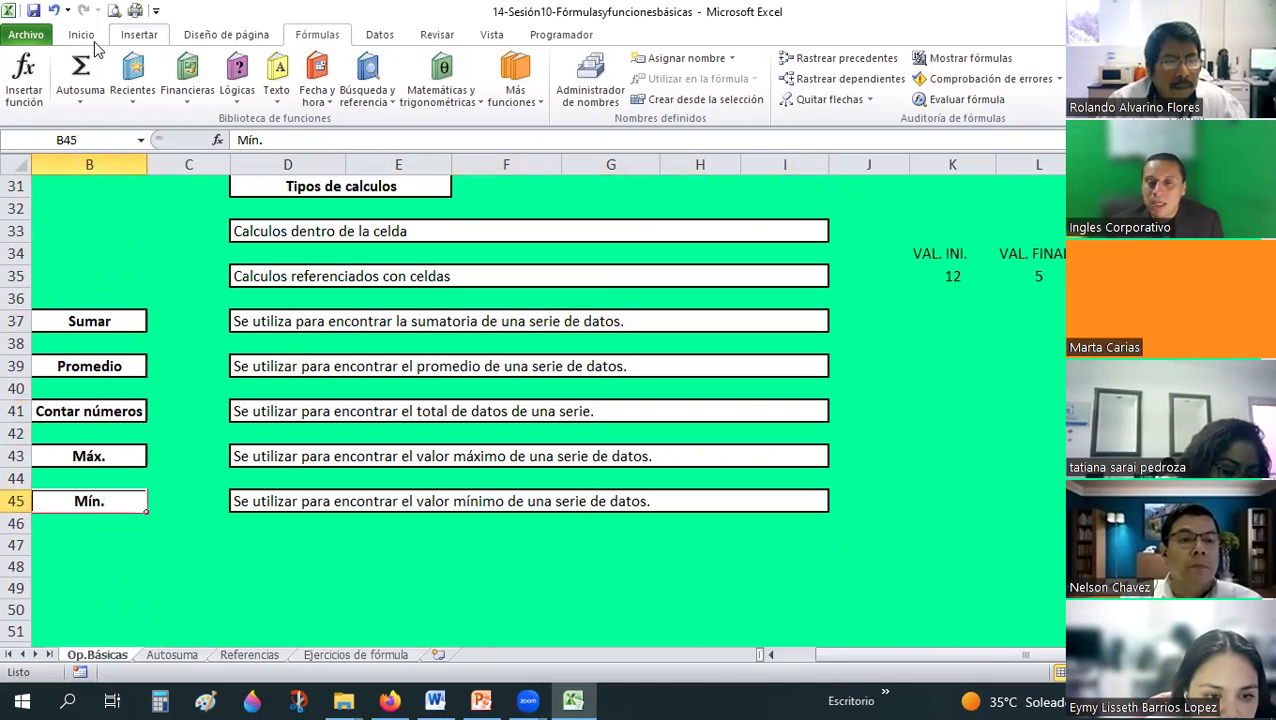
left_click(81, 34)
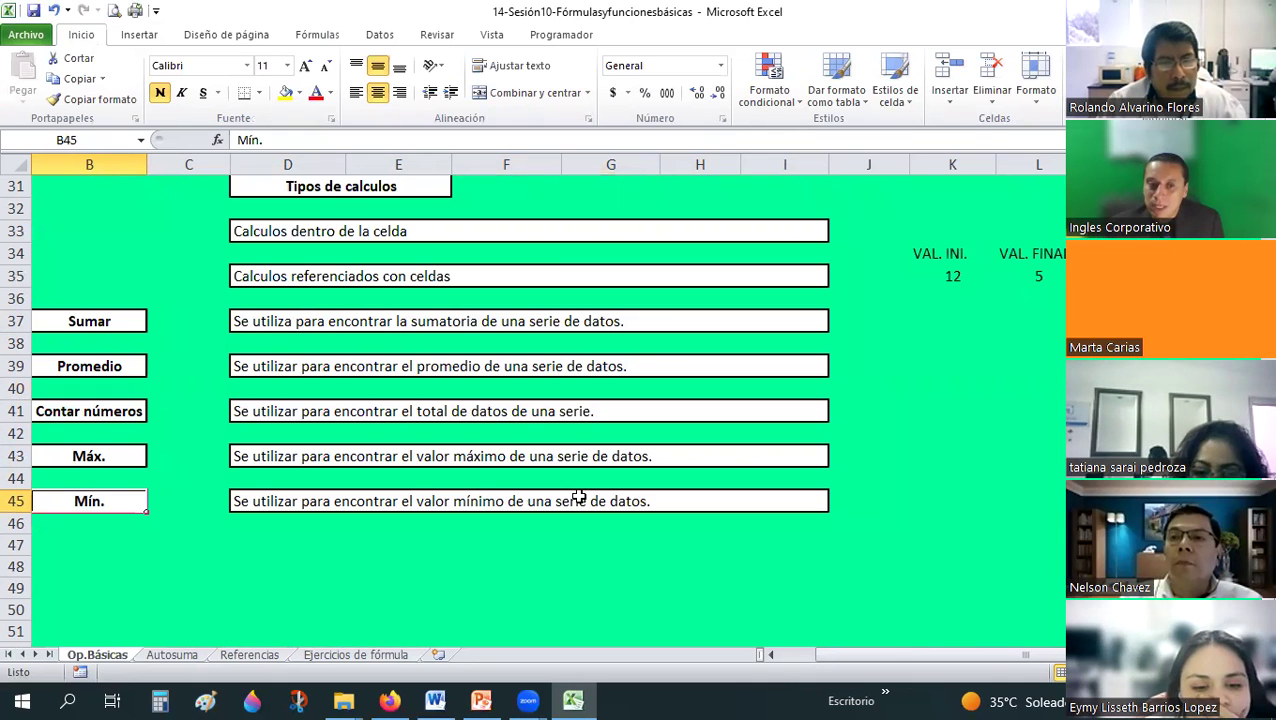
key("ctrl+Page_Down")
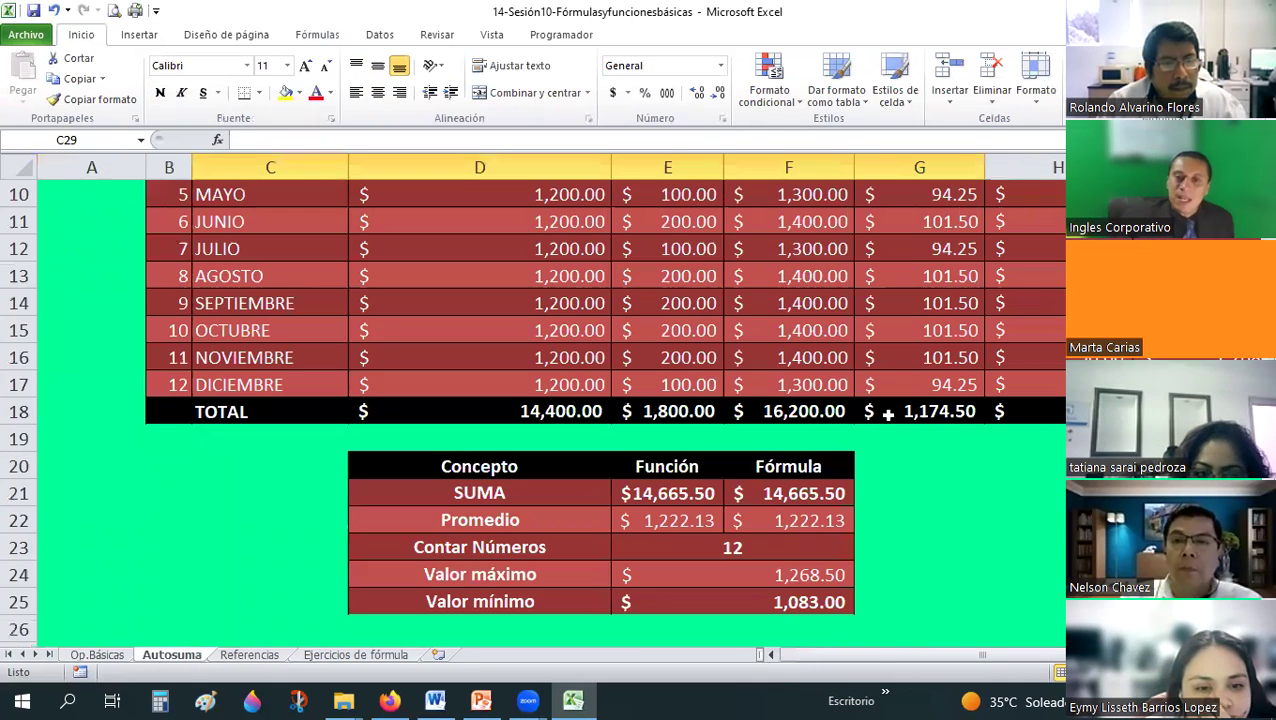
scroll(888, 413, "up", 2)
scroll(888, 416, "down", 1)
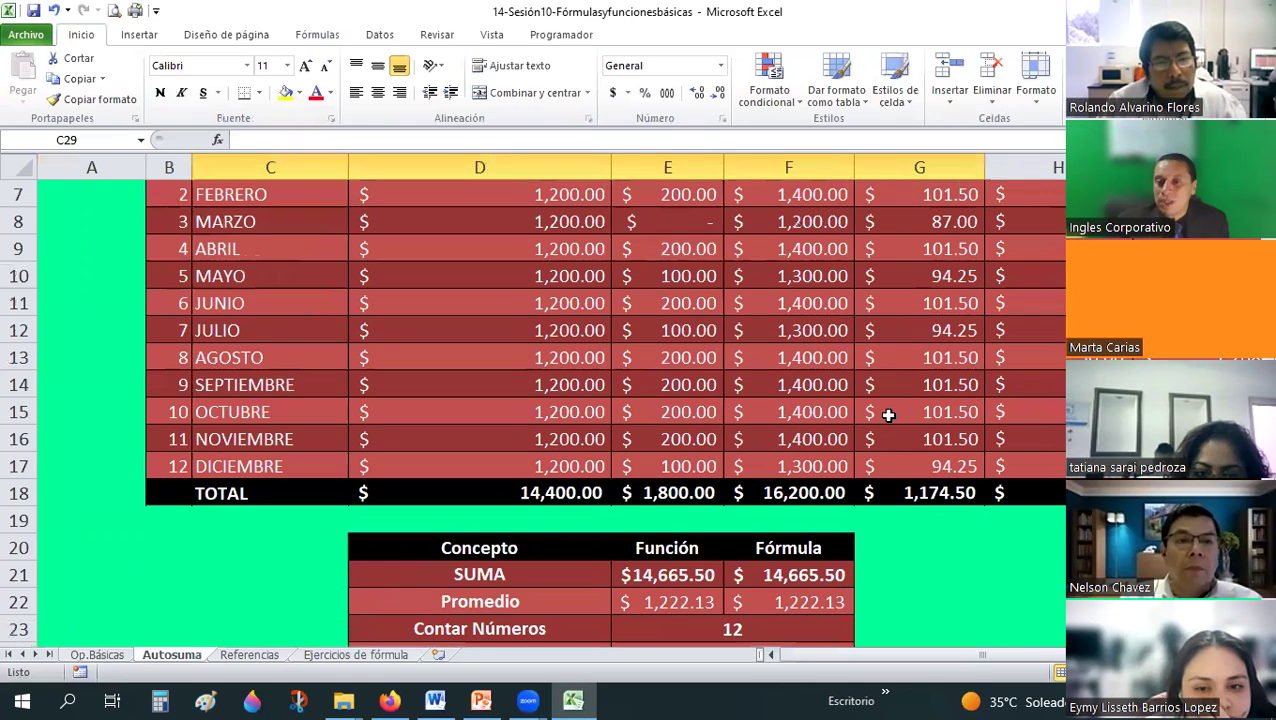
scroll(888, 415, "up", 1)
left_click(888, 415)
scroll(888, 415, "down", 1)
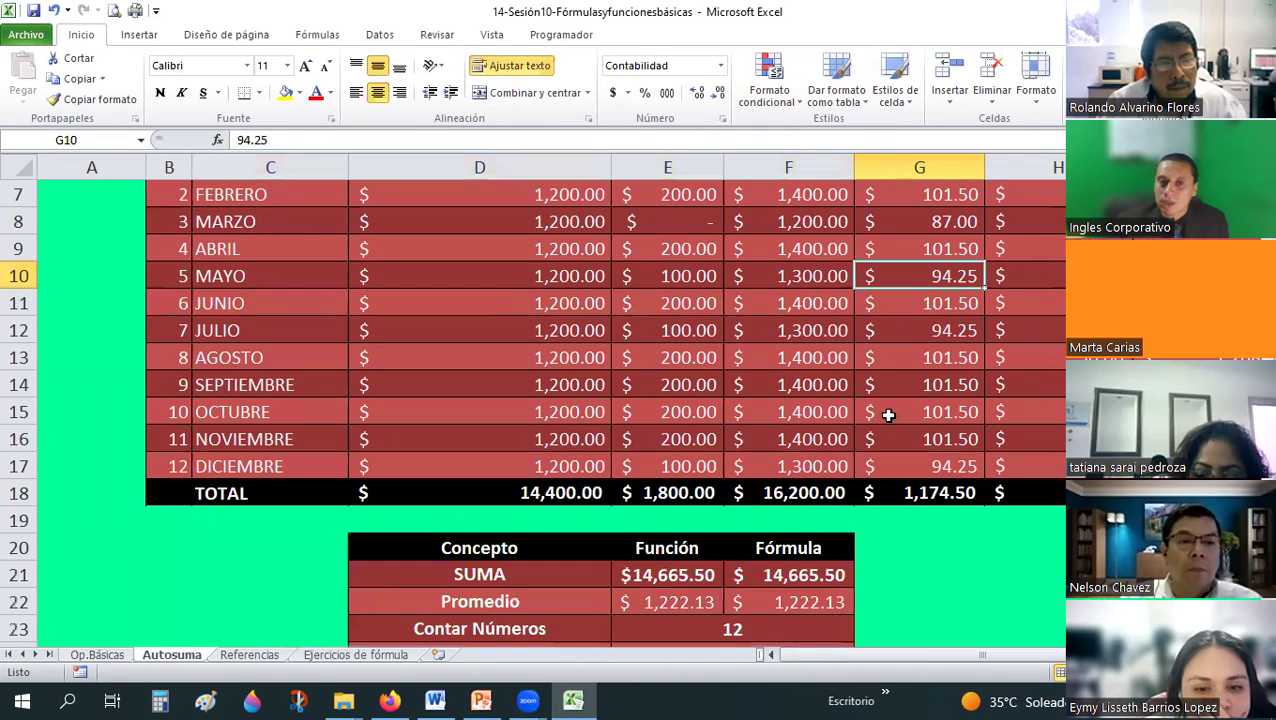
scroll(888, 415, "down", 2)
scroll(888, 415, "up", 3)
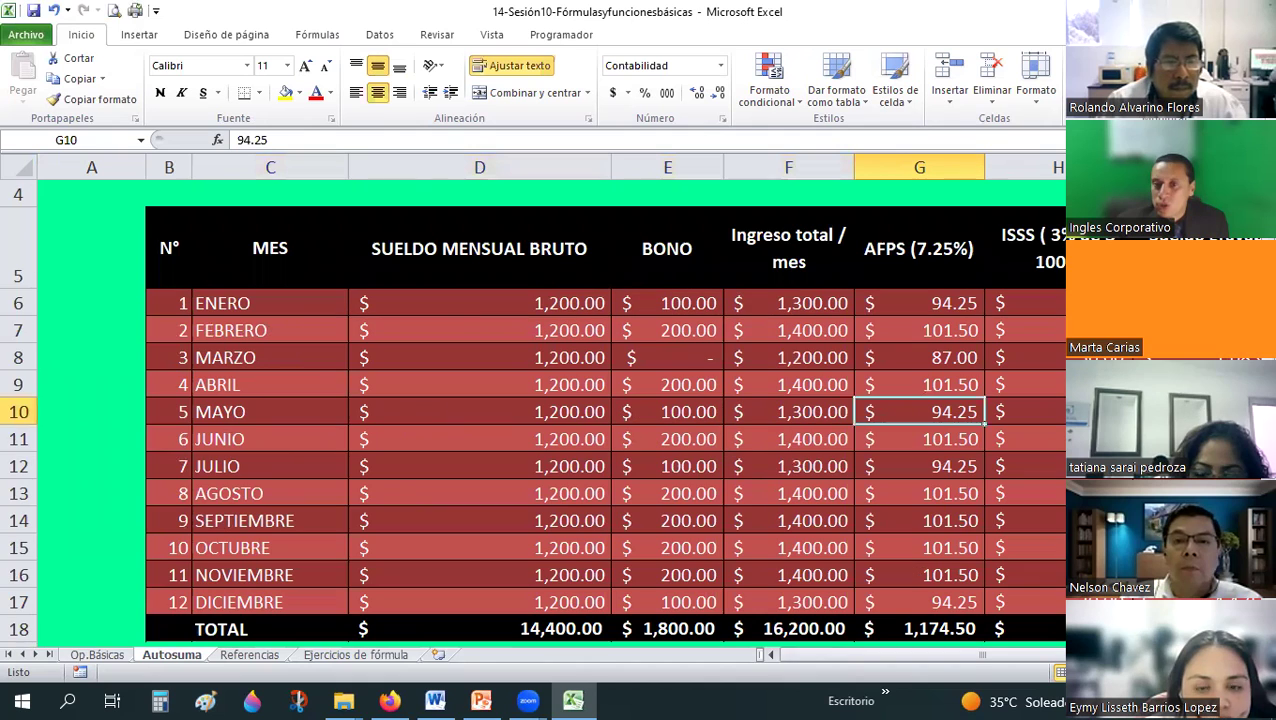
left_click(1025, 303)
key("Down")
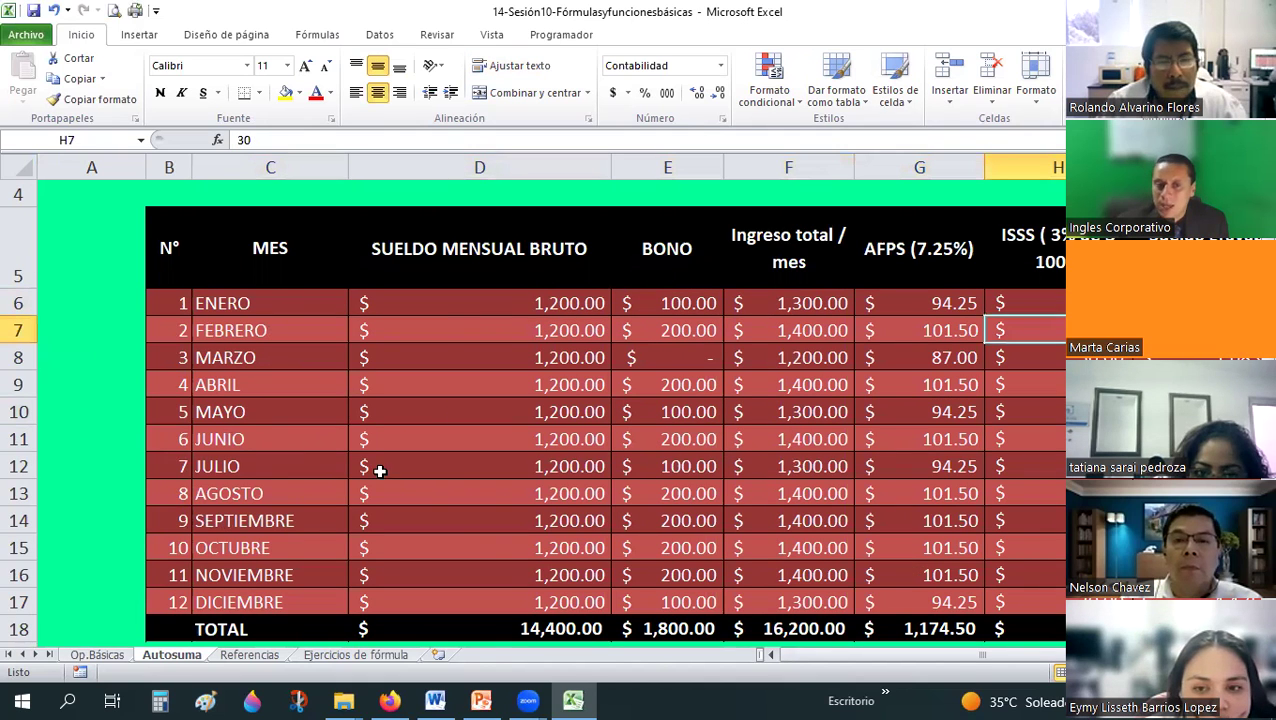
scroll(365, 459, "down", 3)
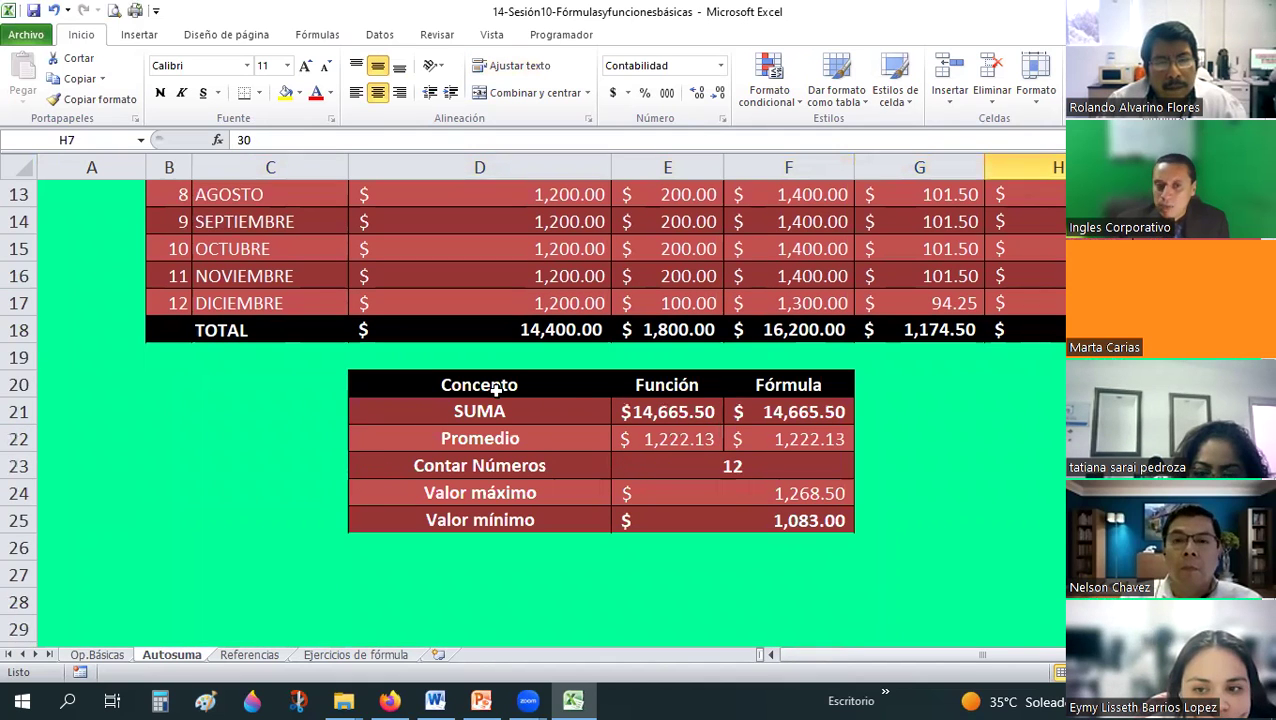
left_click(657, 420)
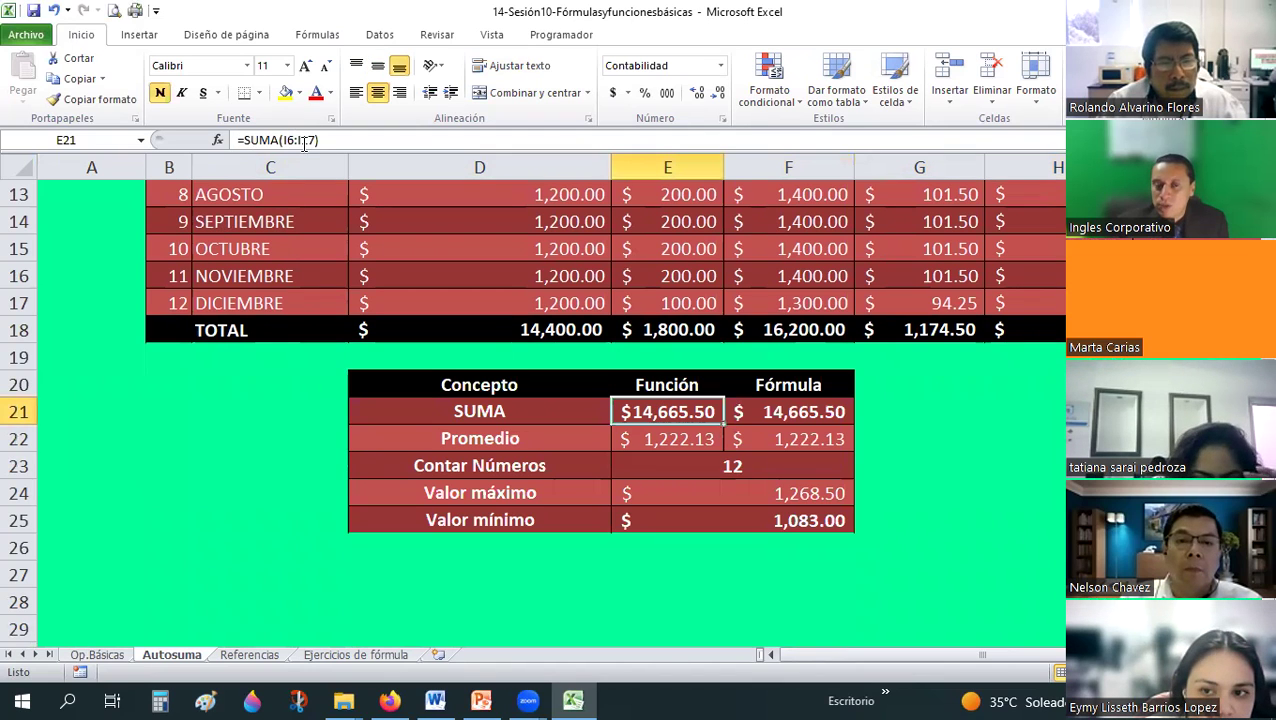
left_click(797, 402)
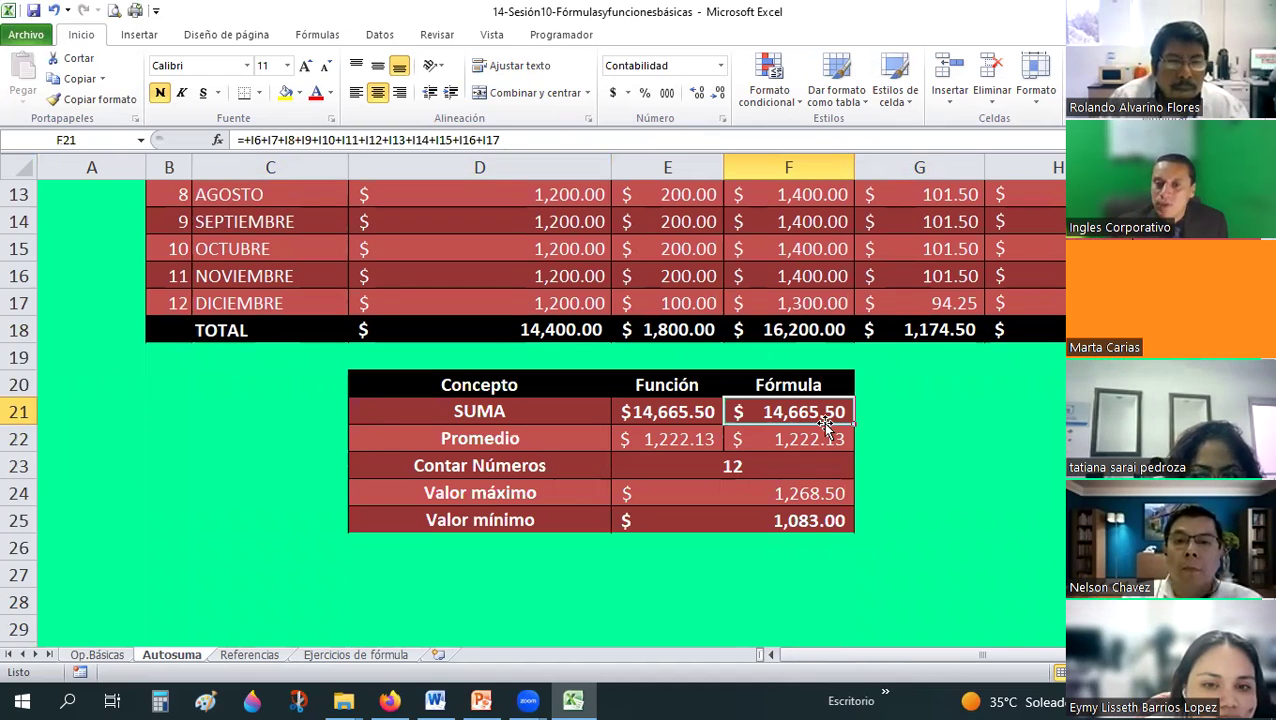
double_click(825, 418)
scroll(825, 423, "up", 2)
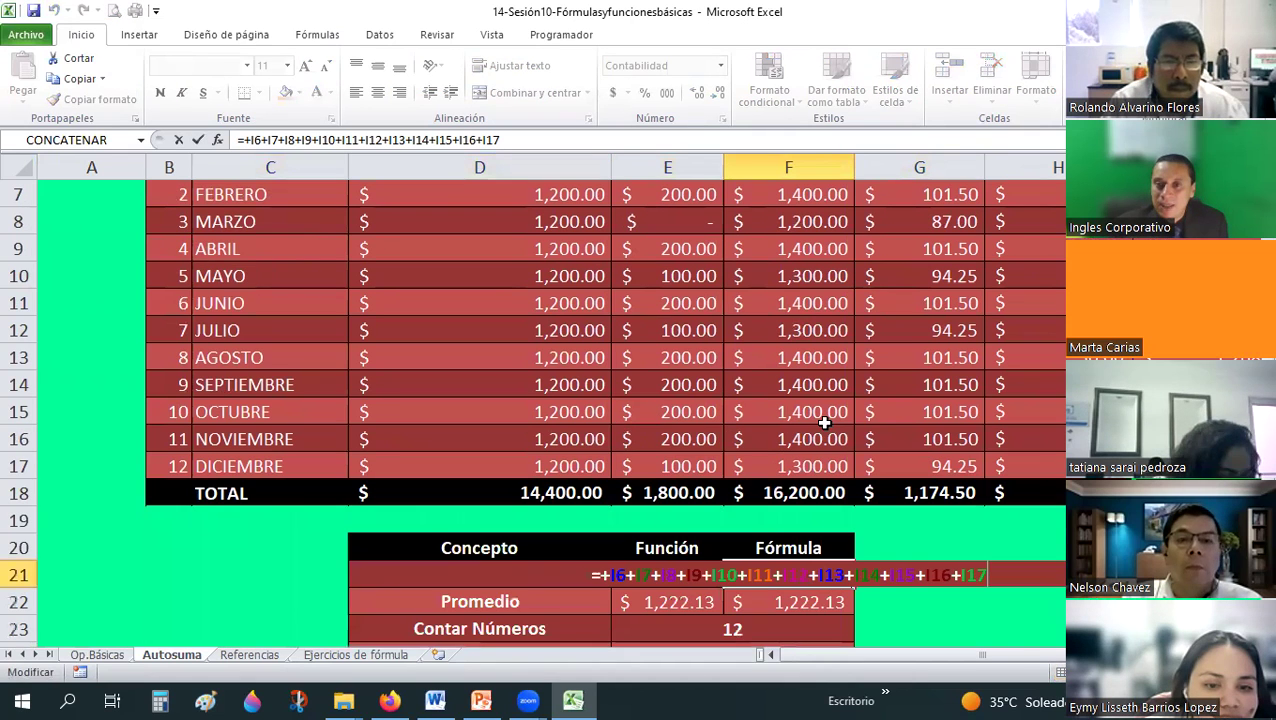
scroll(825, 423, "down", 1)
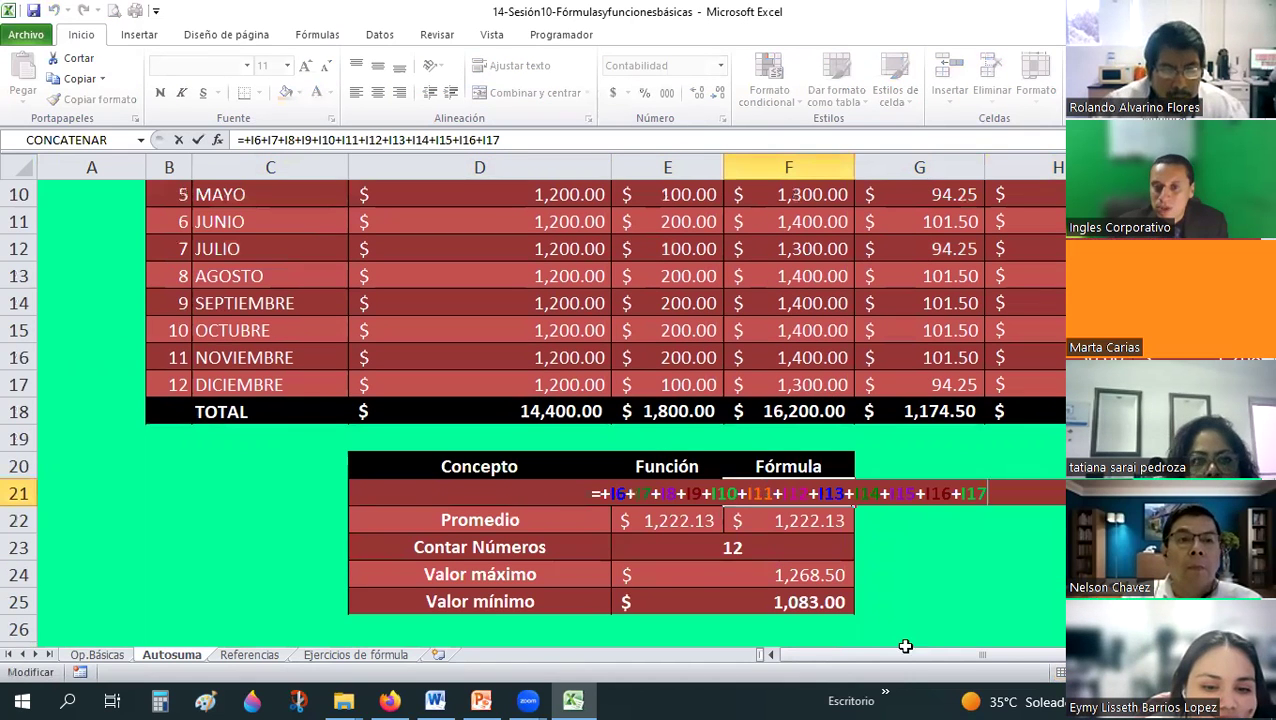
scroll(1045, 345, "up", 1)
scroll(1045, 345, "right", 1)
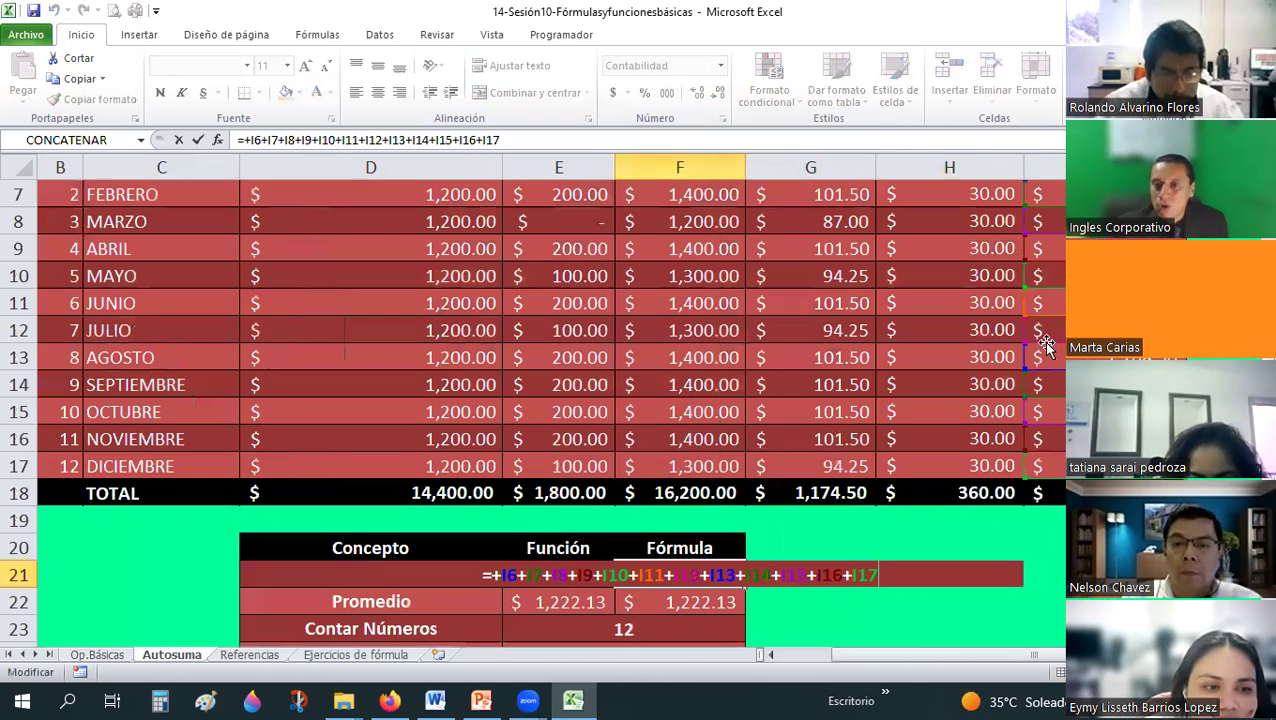
scroll(1045, 345, "up", 1)
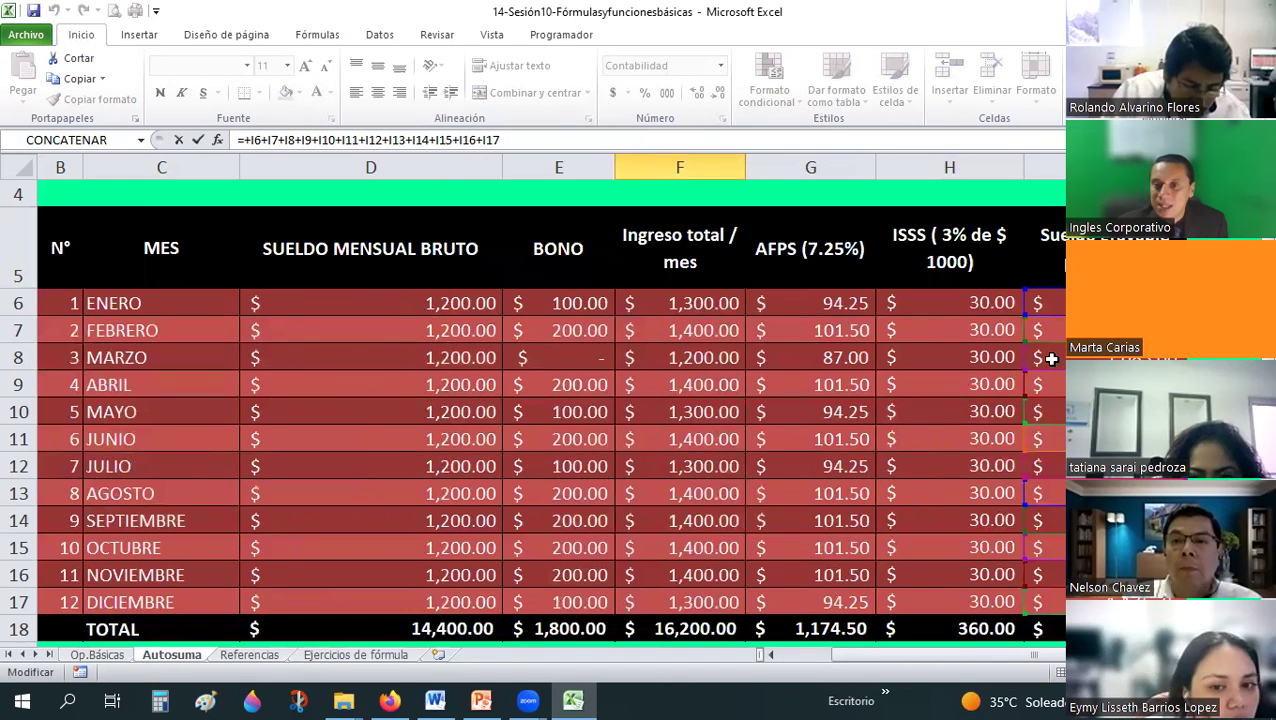
scroll(512, 490, "down", 2)
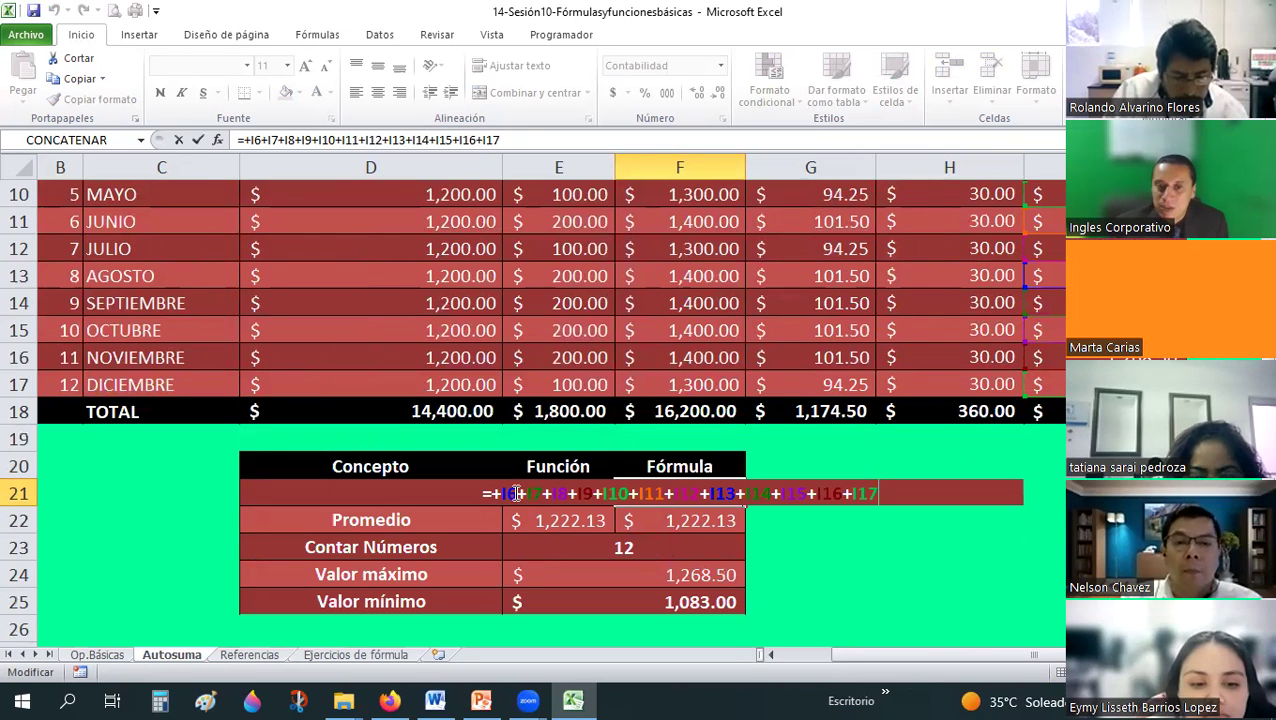
scroll(1048, 370, "up", 2)
scroll(1052, 382, "up", 1)
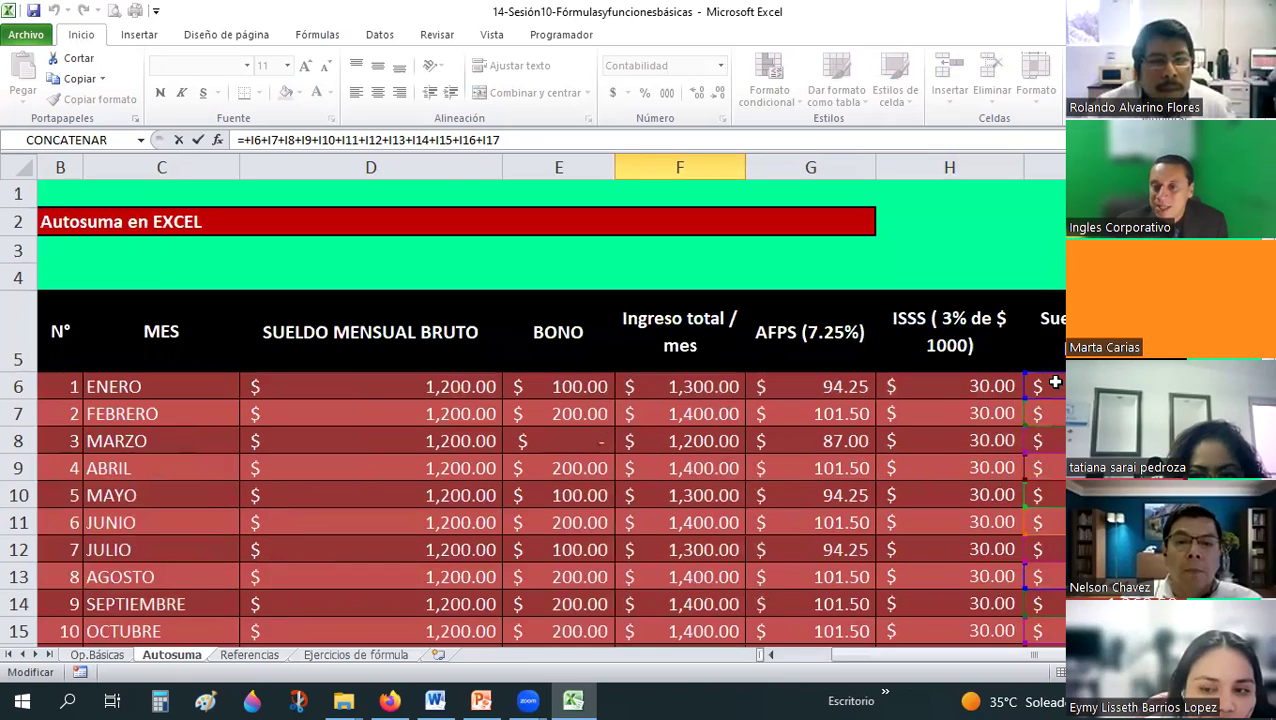
scroll(1055, 381, "down", 5)
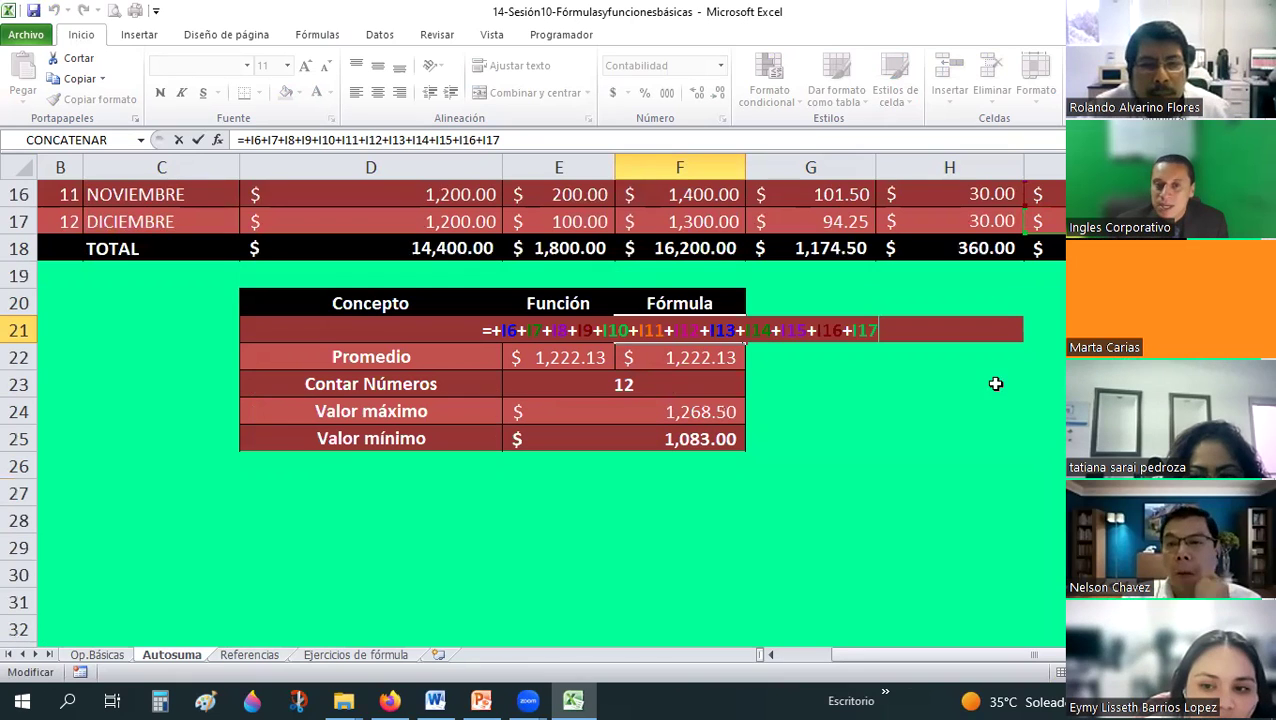
key("ctrl+Return")
left_click(545, 335)
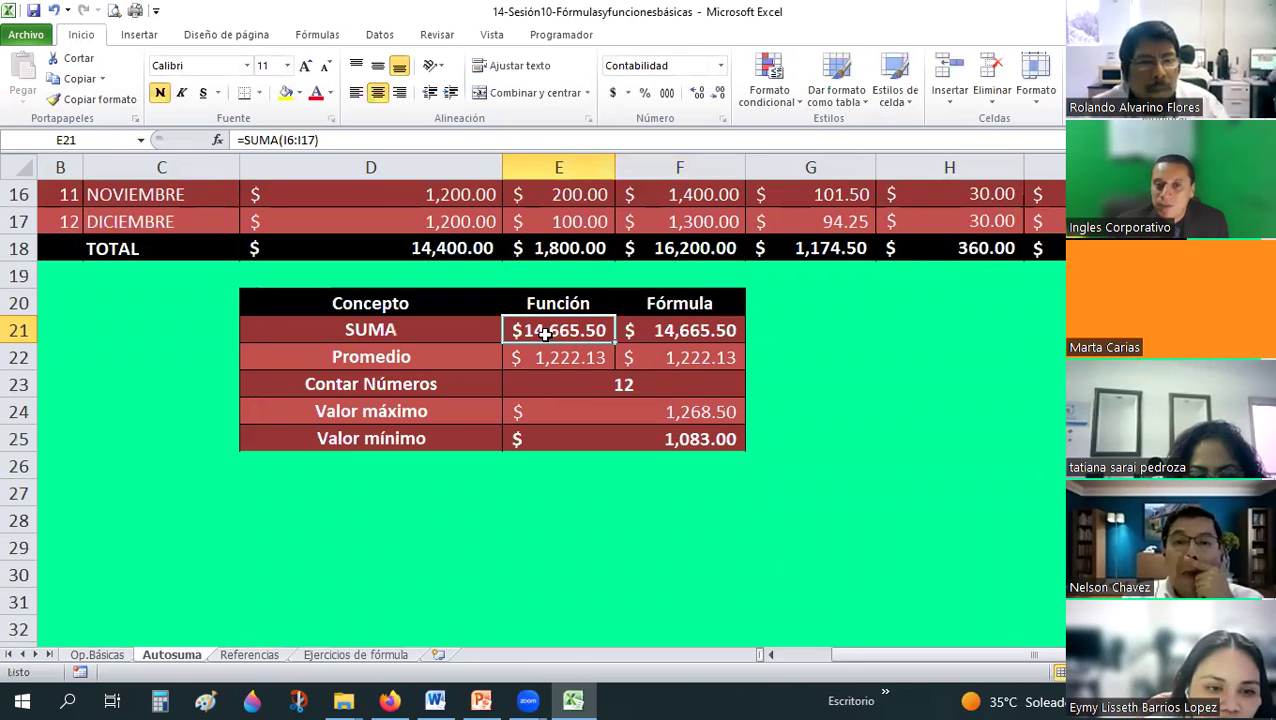
left_click(632, 331)
left_click(584, 357)
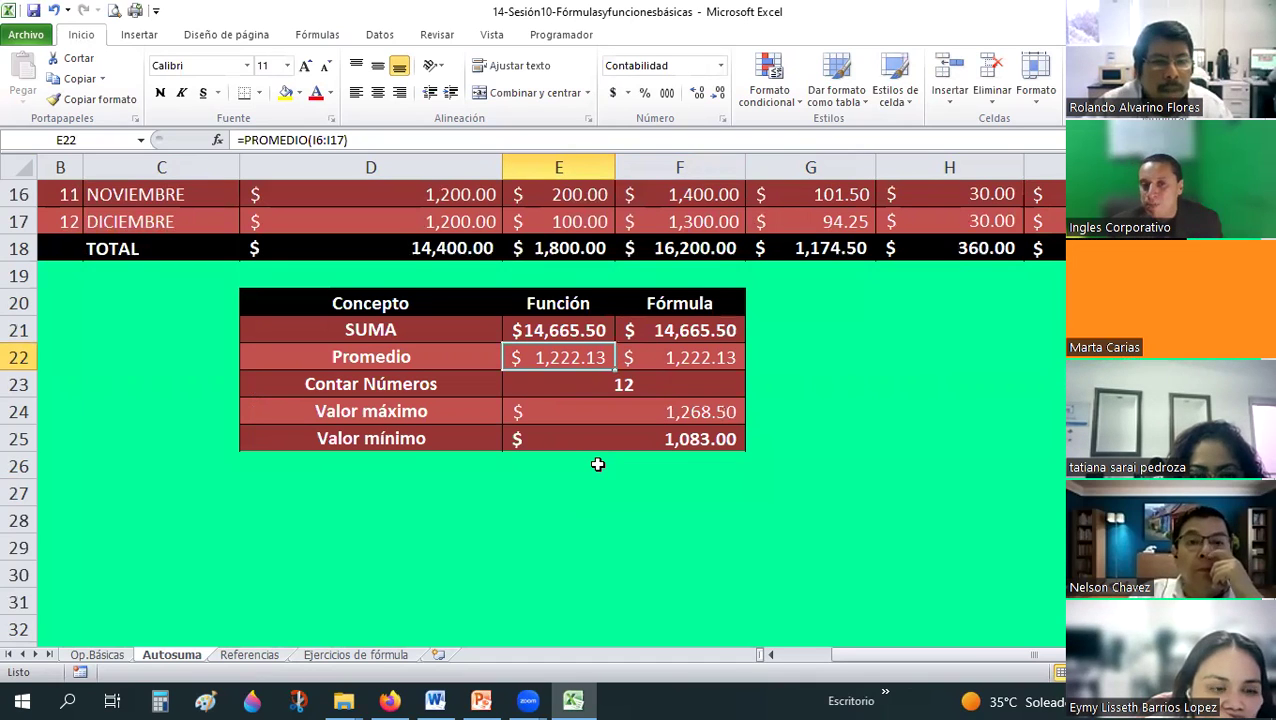
left_click(697, 363)
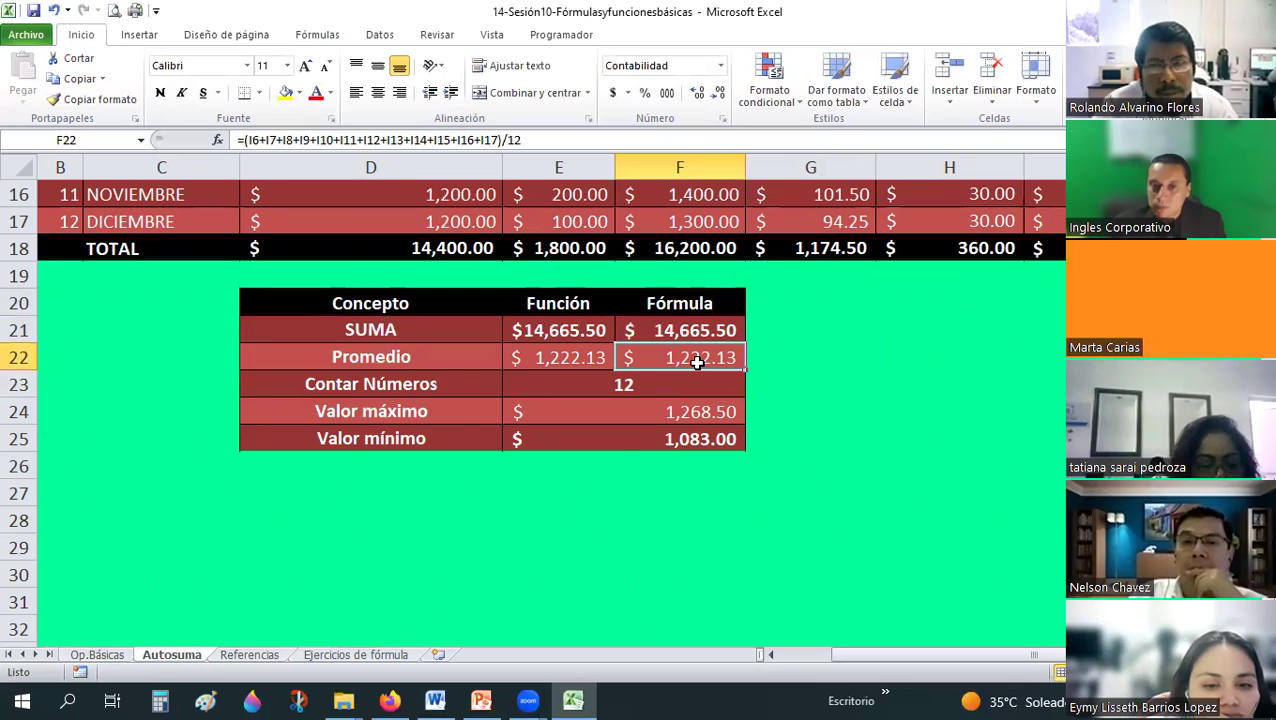
left_click(549, 338)
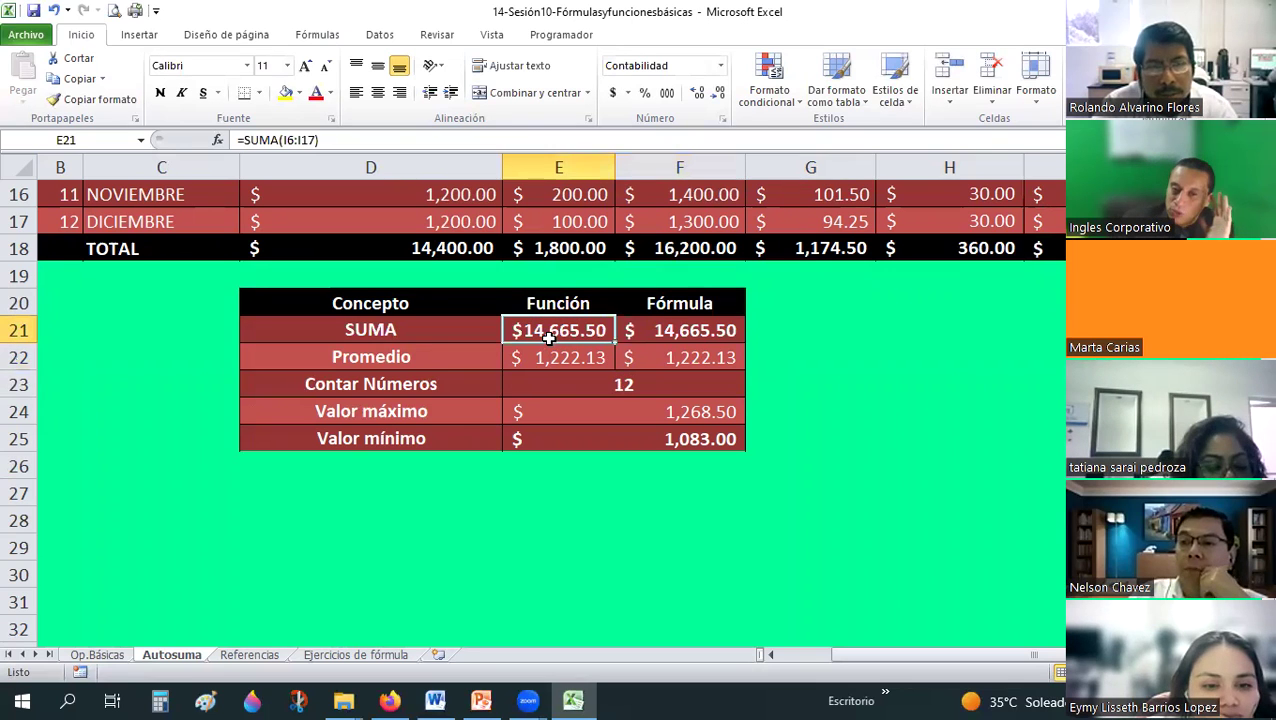
left_click_drag(640, 348, 620, 346)
left_click(688, 339)
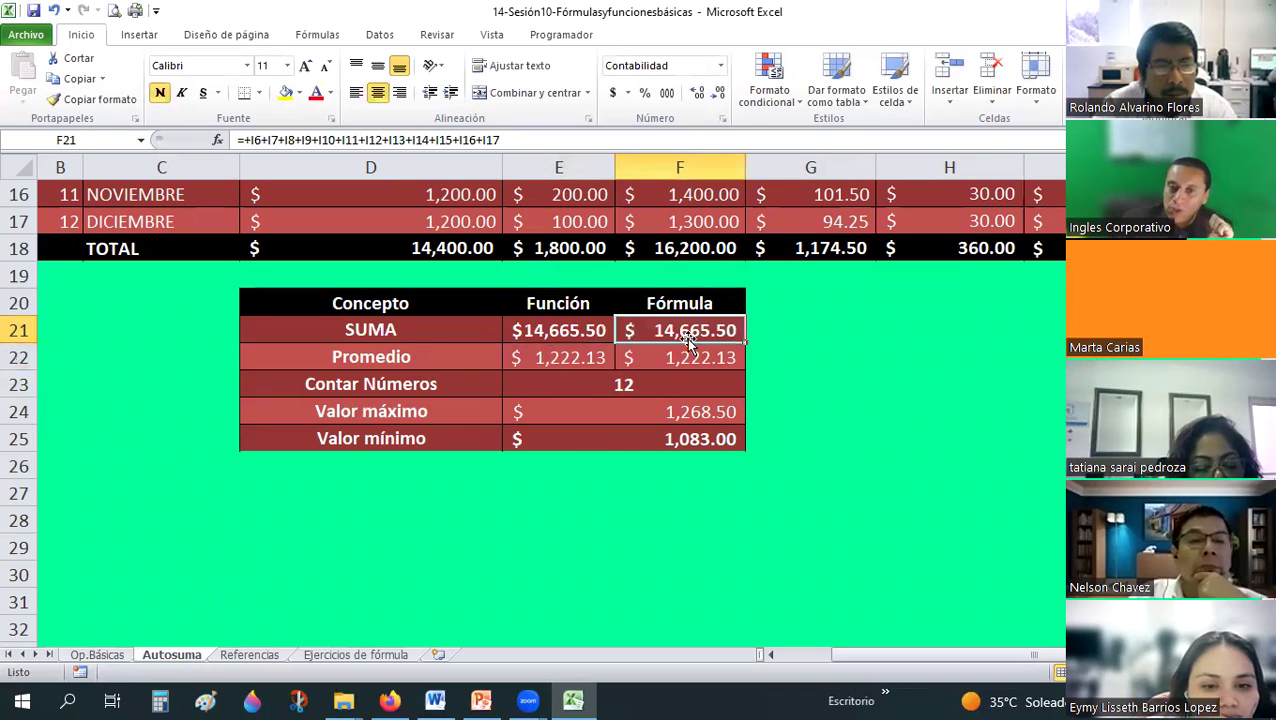
scroll(595, 395, "down", 1)
left_click(627, 304)
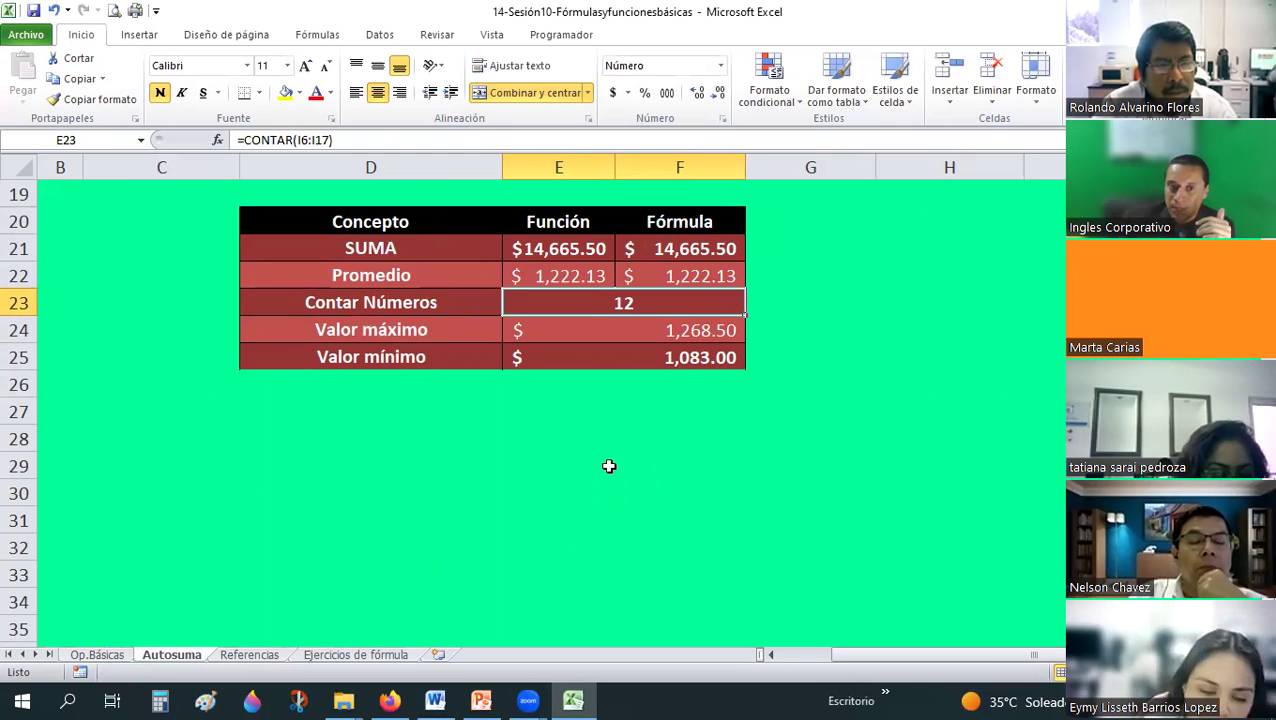
- Check the Valor máximo and Valor mínimo formulas, then open the Referencias sheet
key("Down")
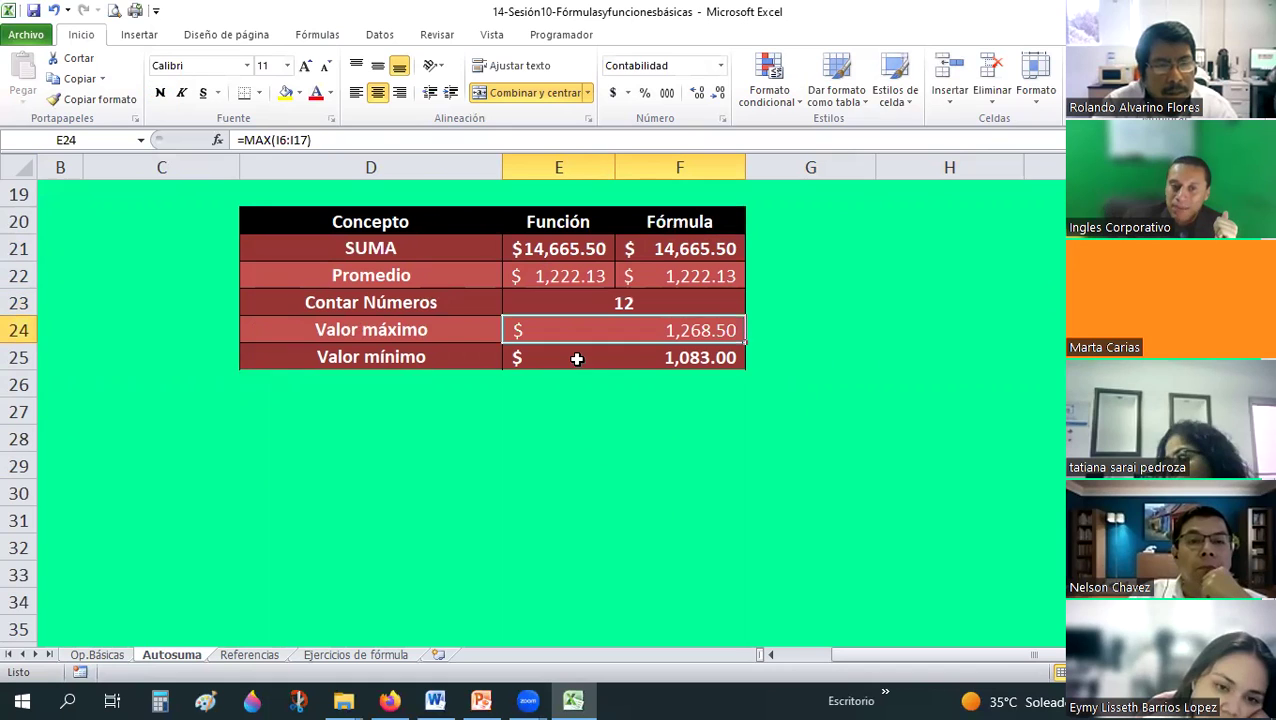
key("Down")
scroll(650, 500, "up", 5)
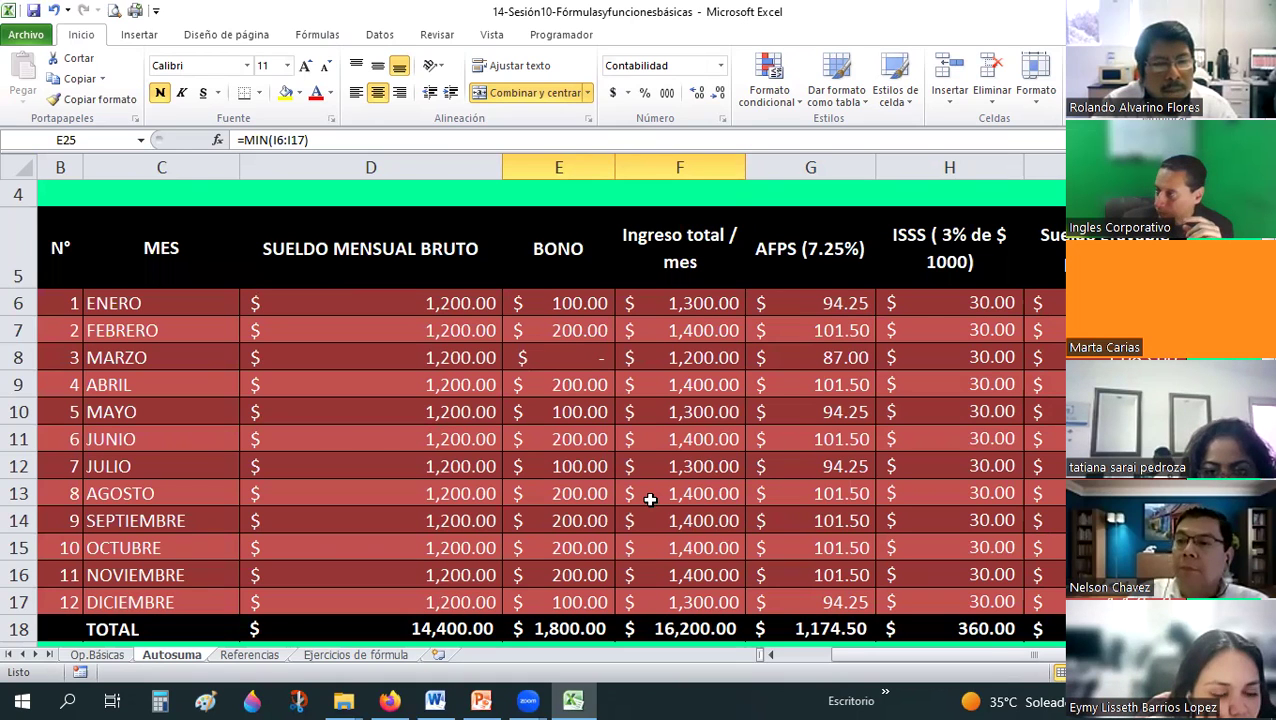
left_click(279, 658)
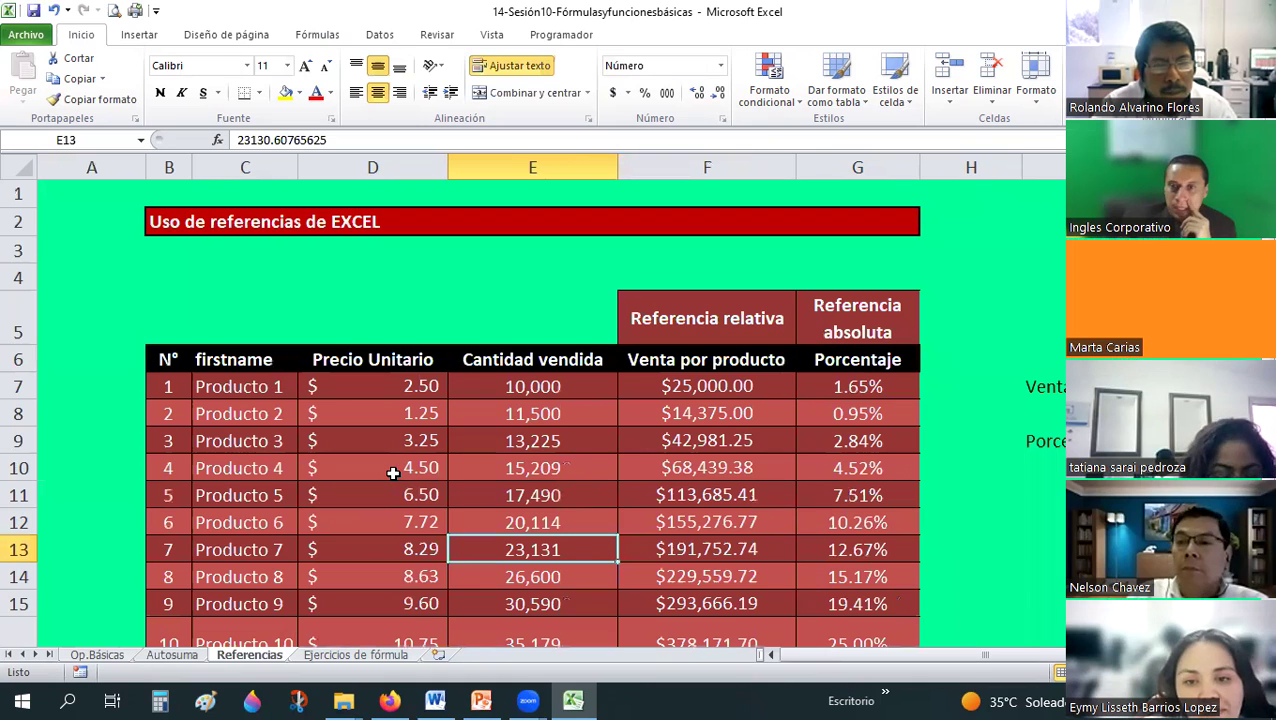
scroll(393, 473, "down", 1)
scroll(393, 473, "up", 1)
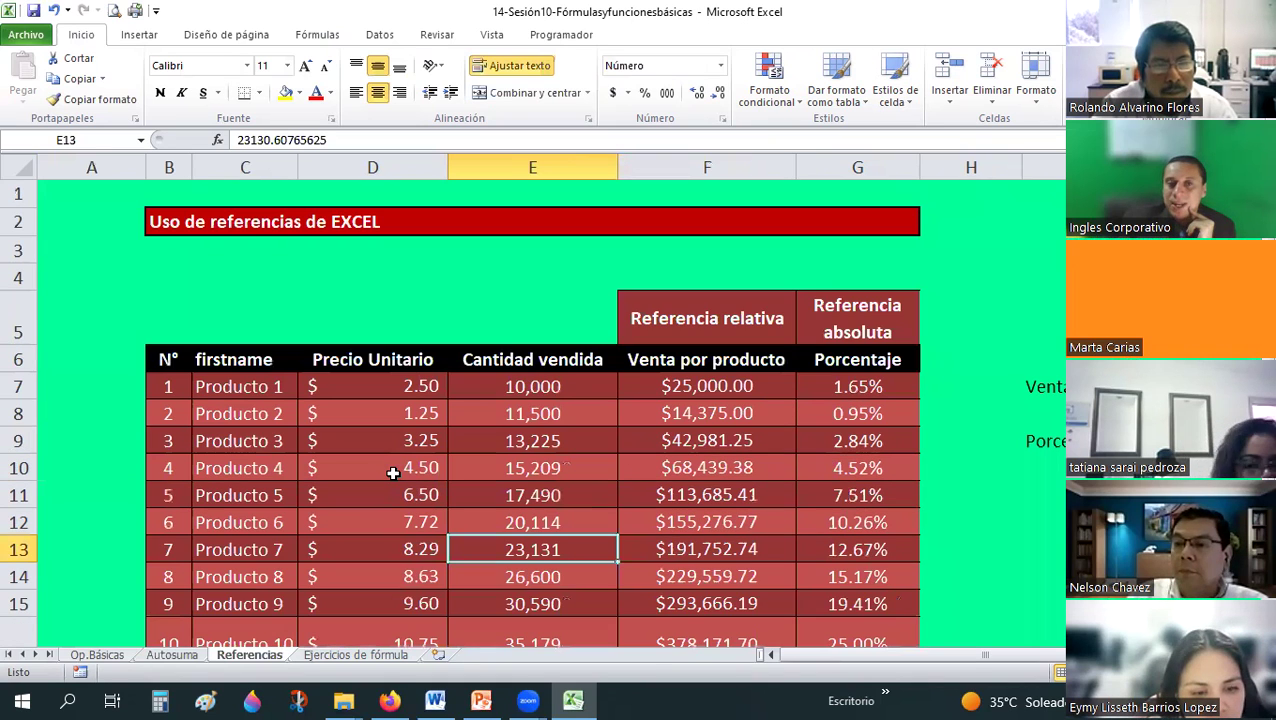
scroll(587, 350, "down", 1)
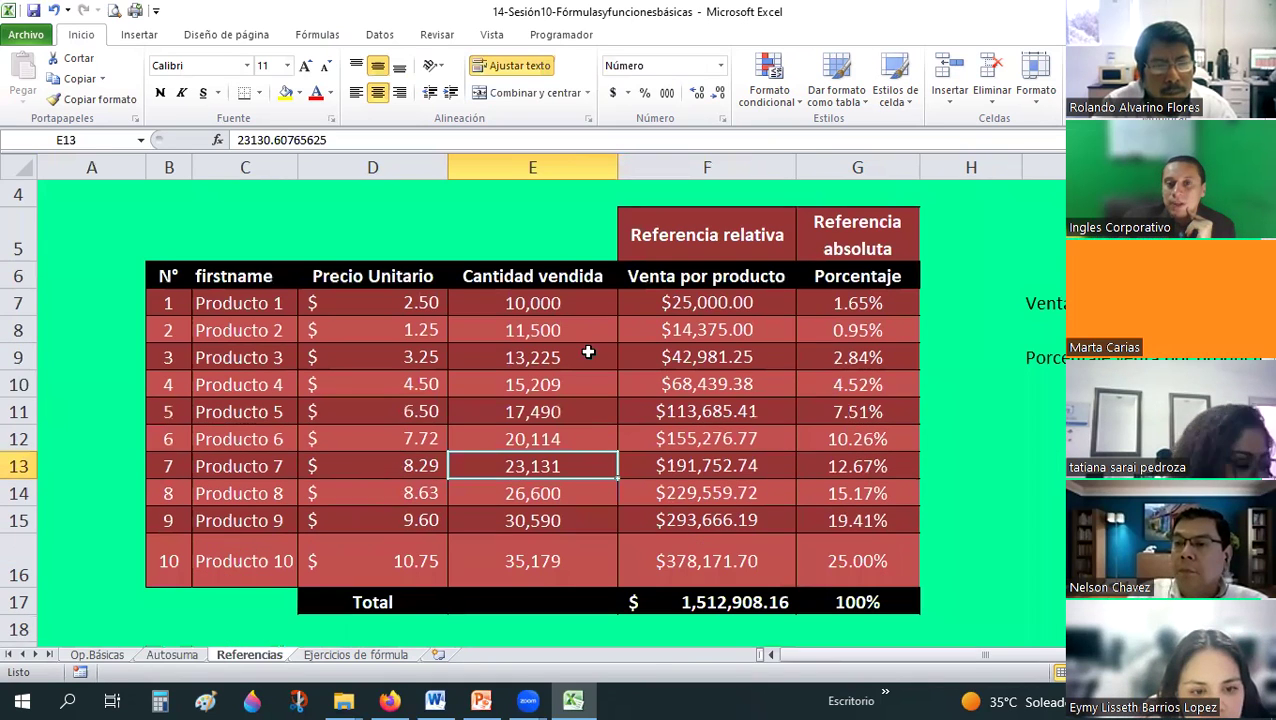
left_click(712, 300)
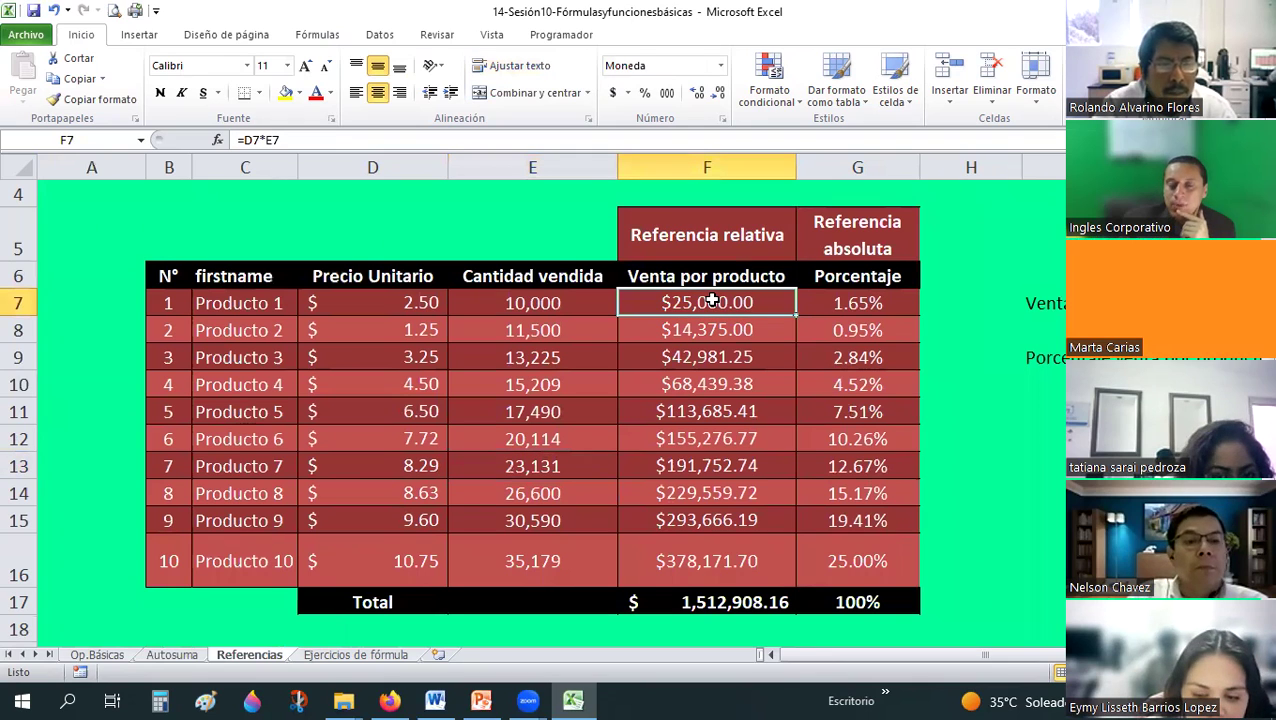
left_click(855, 303)
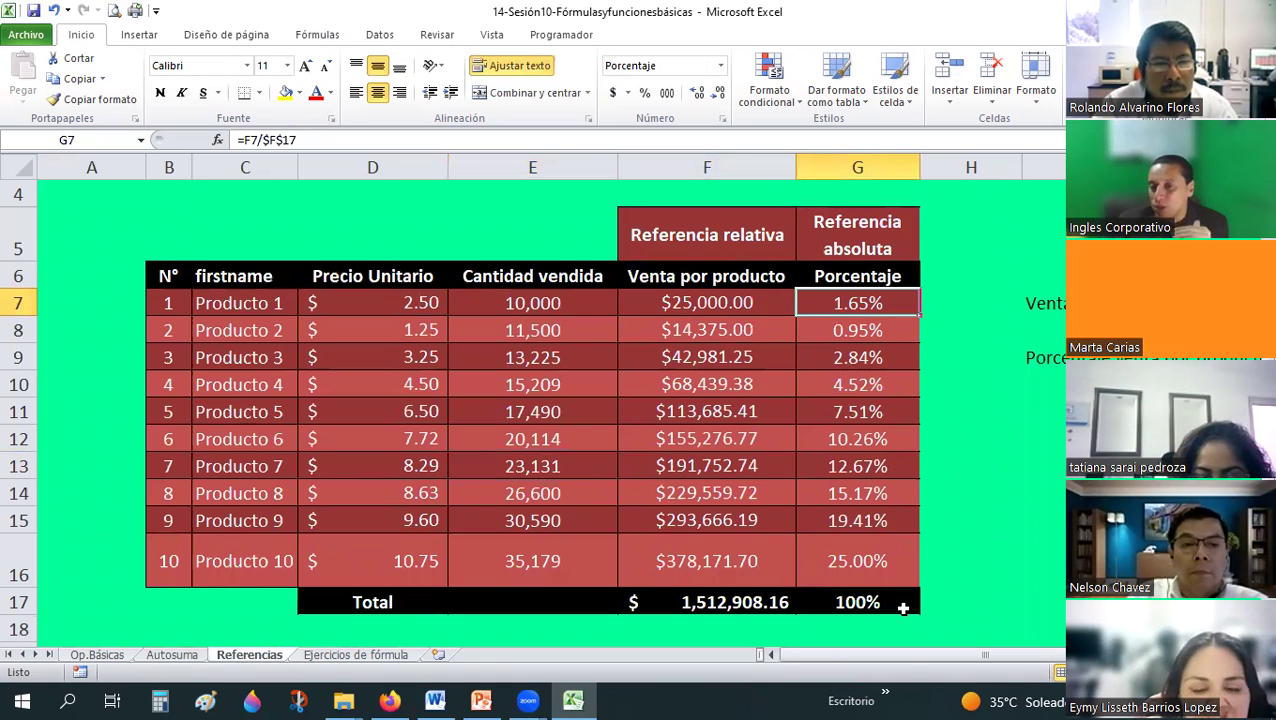
left_click_drag(985, 654, 1029, 654)
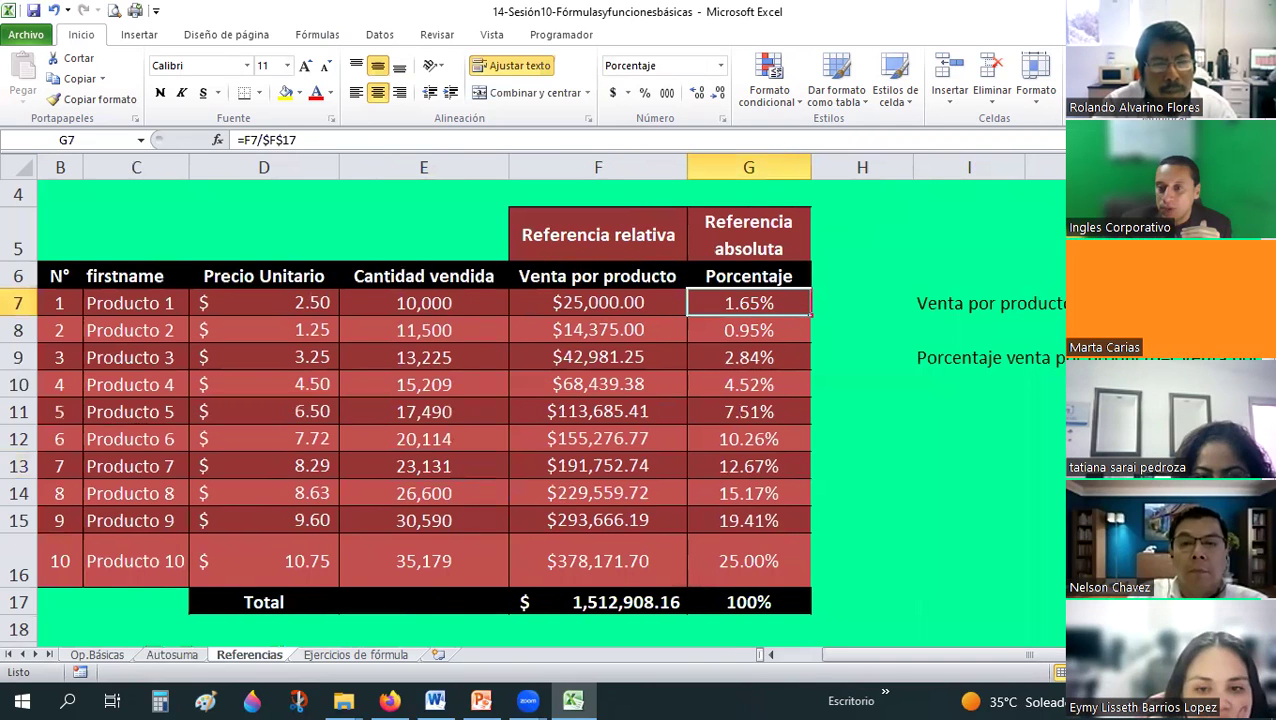
scroll(478, 357, "right", 4)
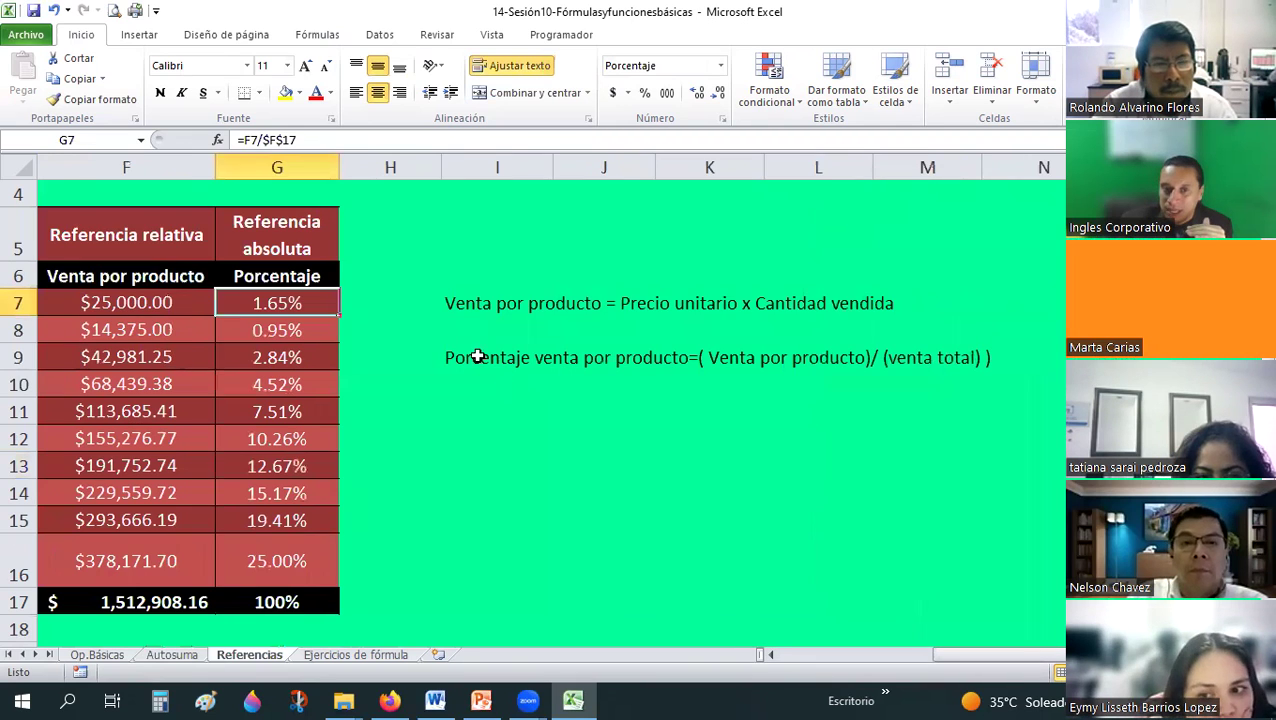
left_click_drag(1033, 404, 965, 378)
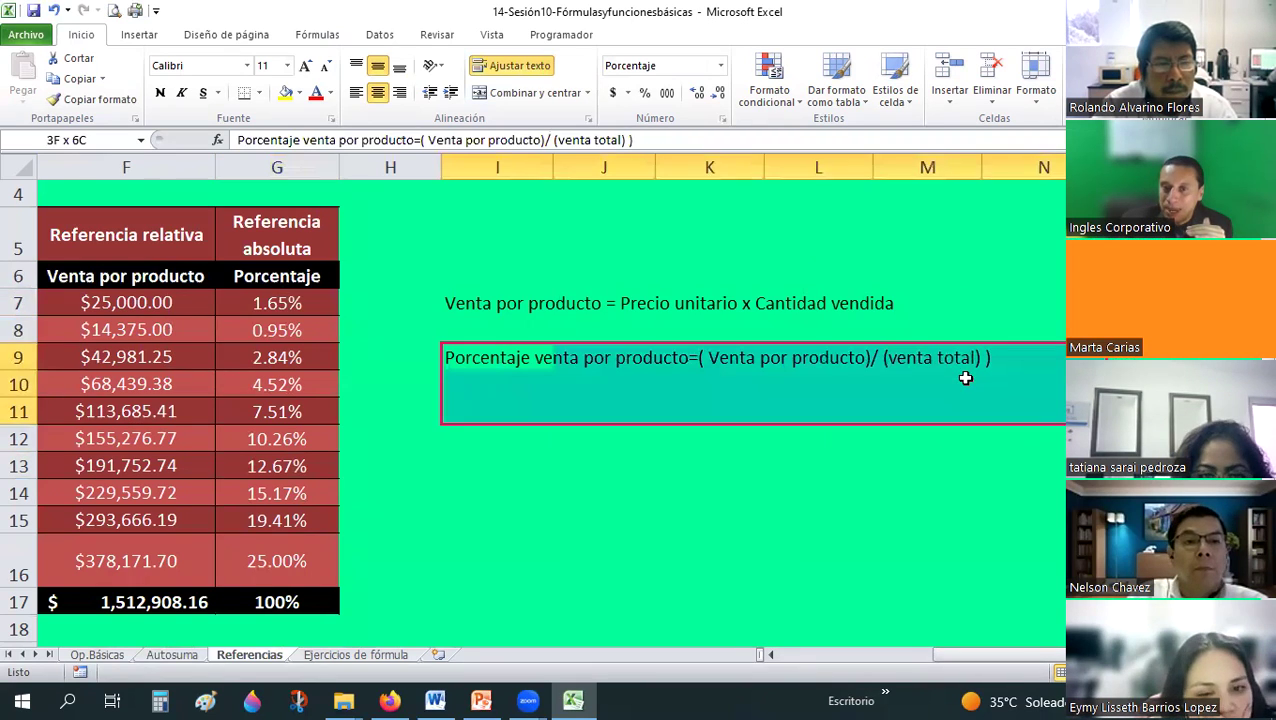
left_click(290, 302)
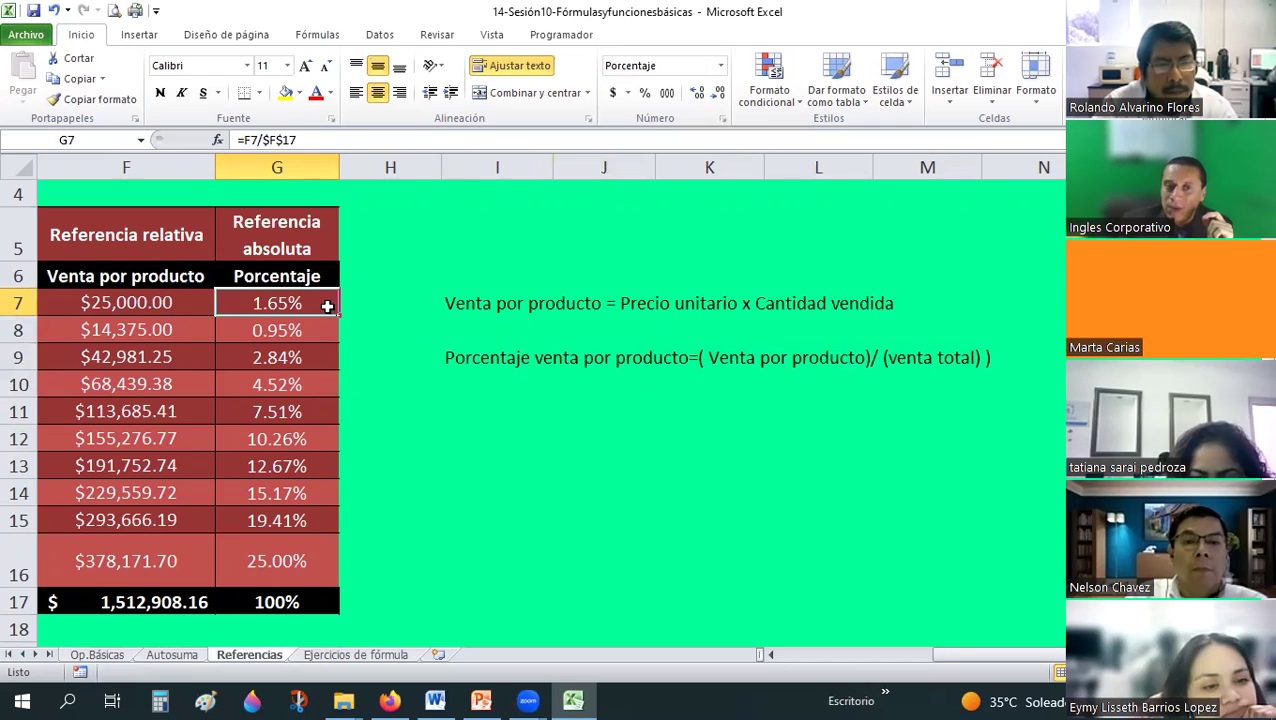
left_click(299, 357)
left_click(300, 388)
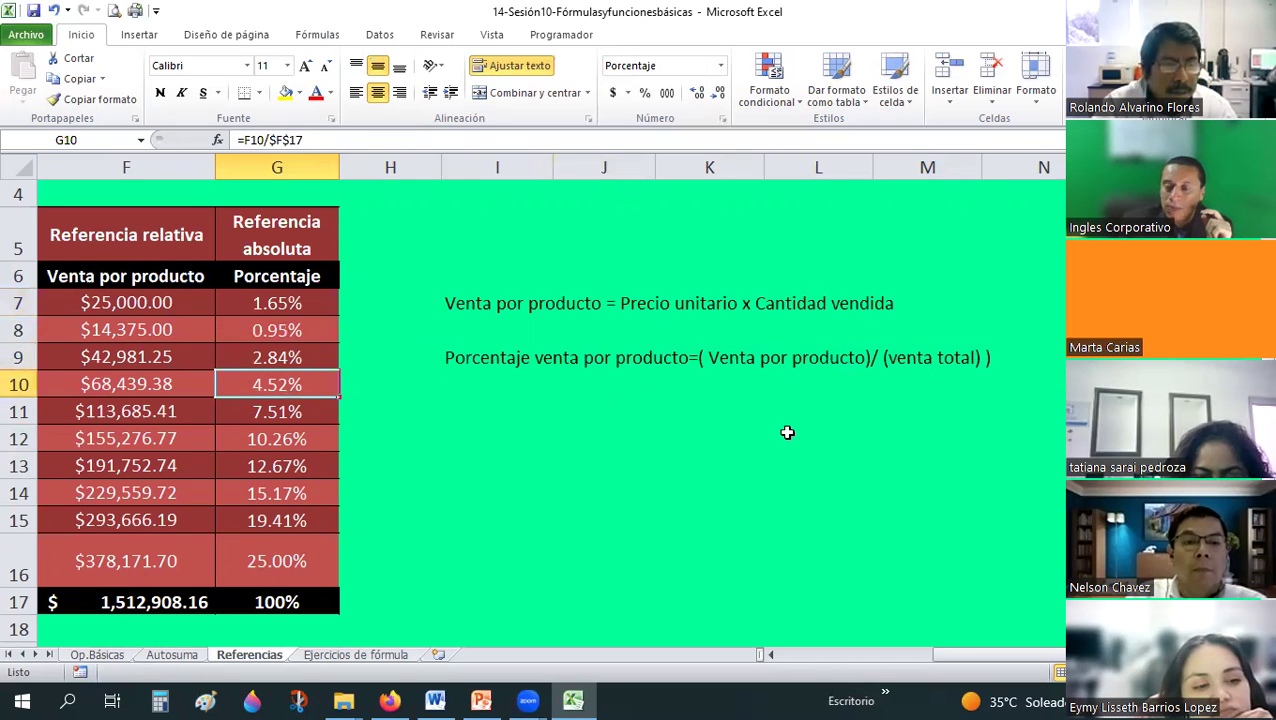
left_click(896, 361)
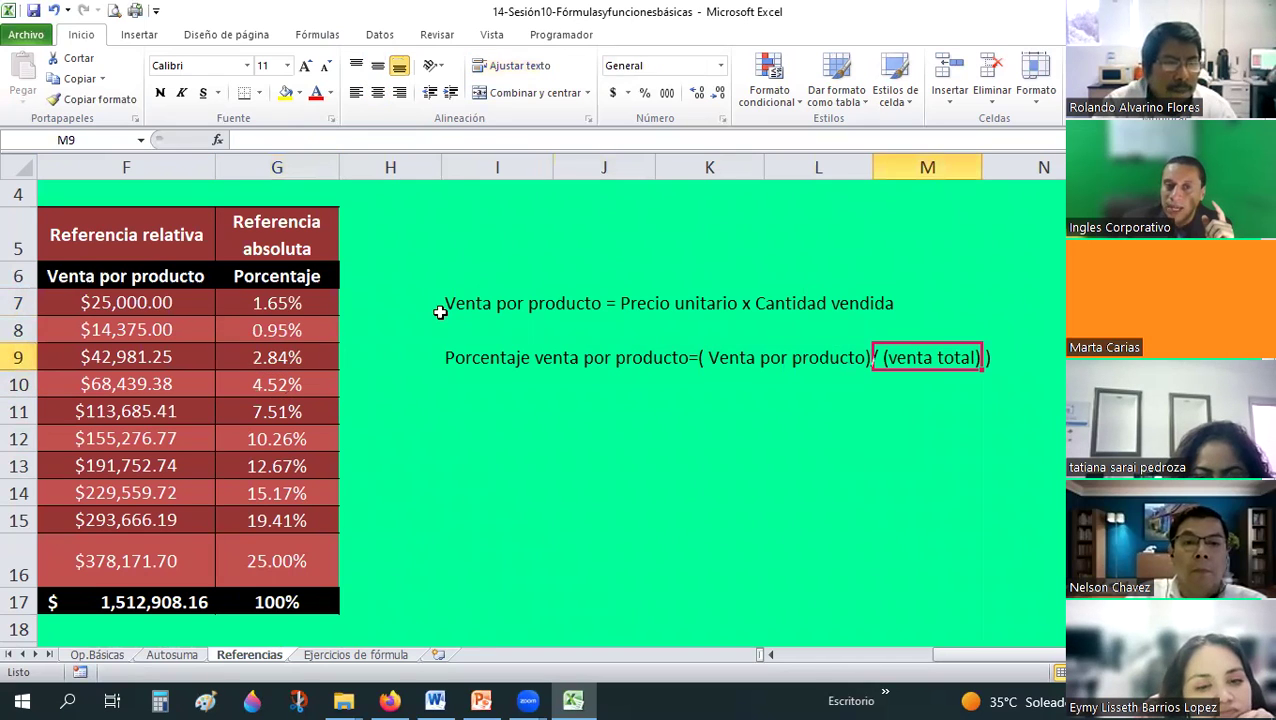
left_click(314, 303)
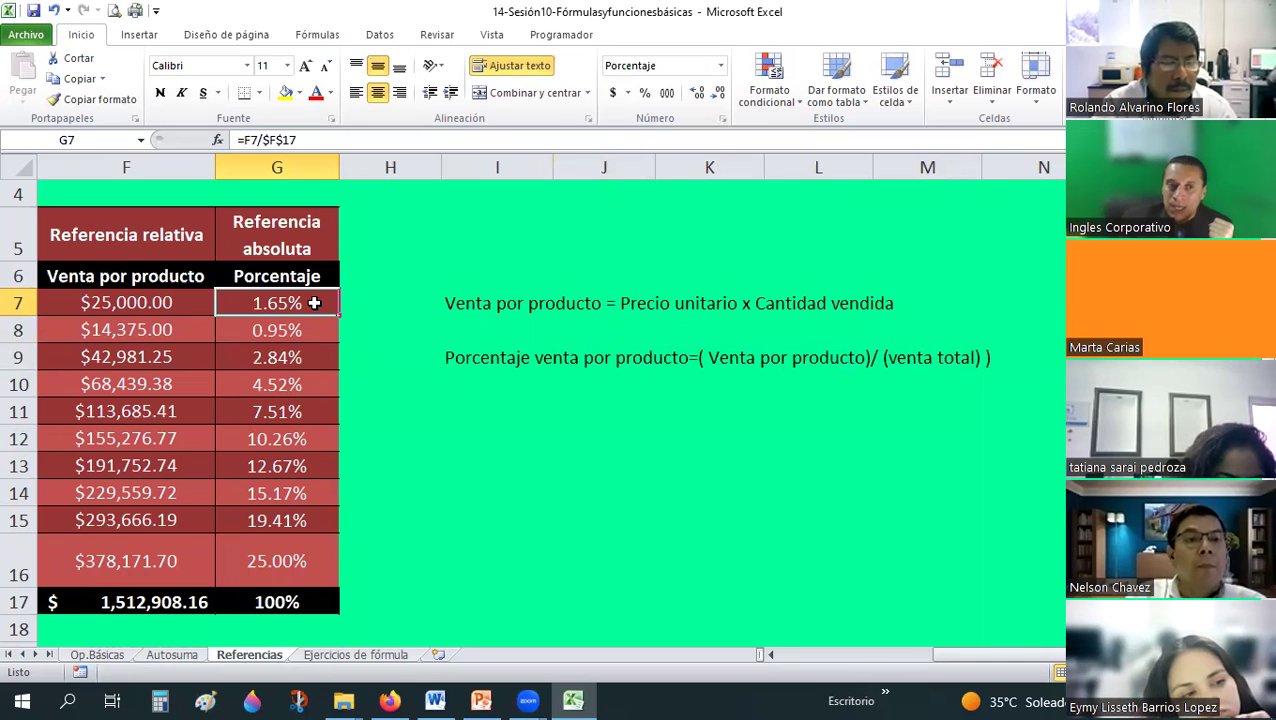
left_click(120, 314)
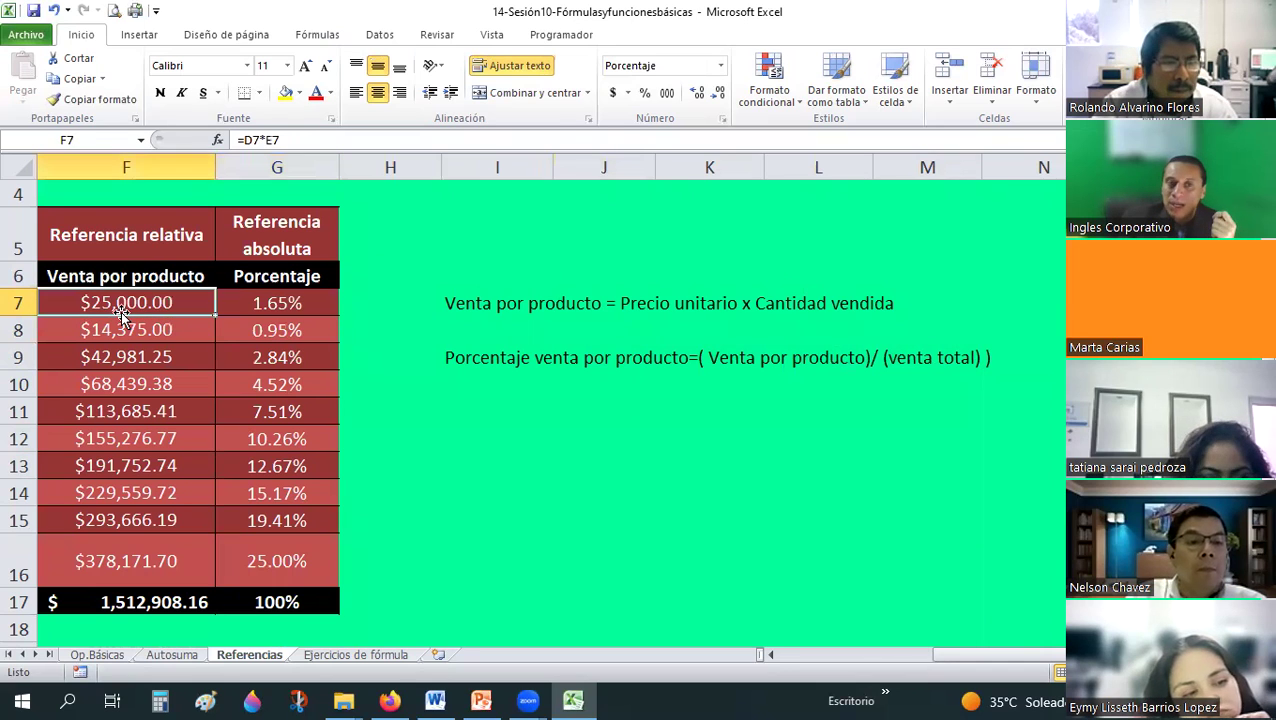
left_click_drag(917, 655, 860, 644)
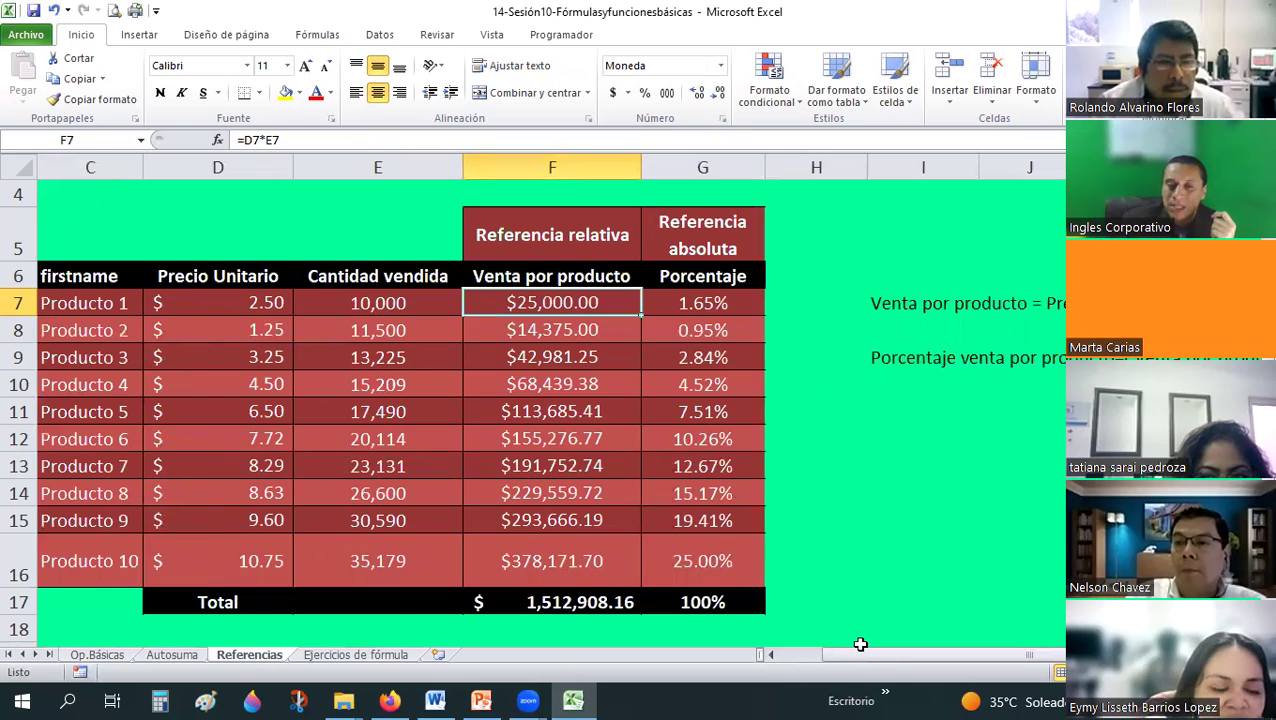
left_click(566, 358)
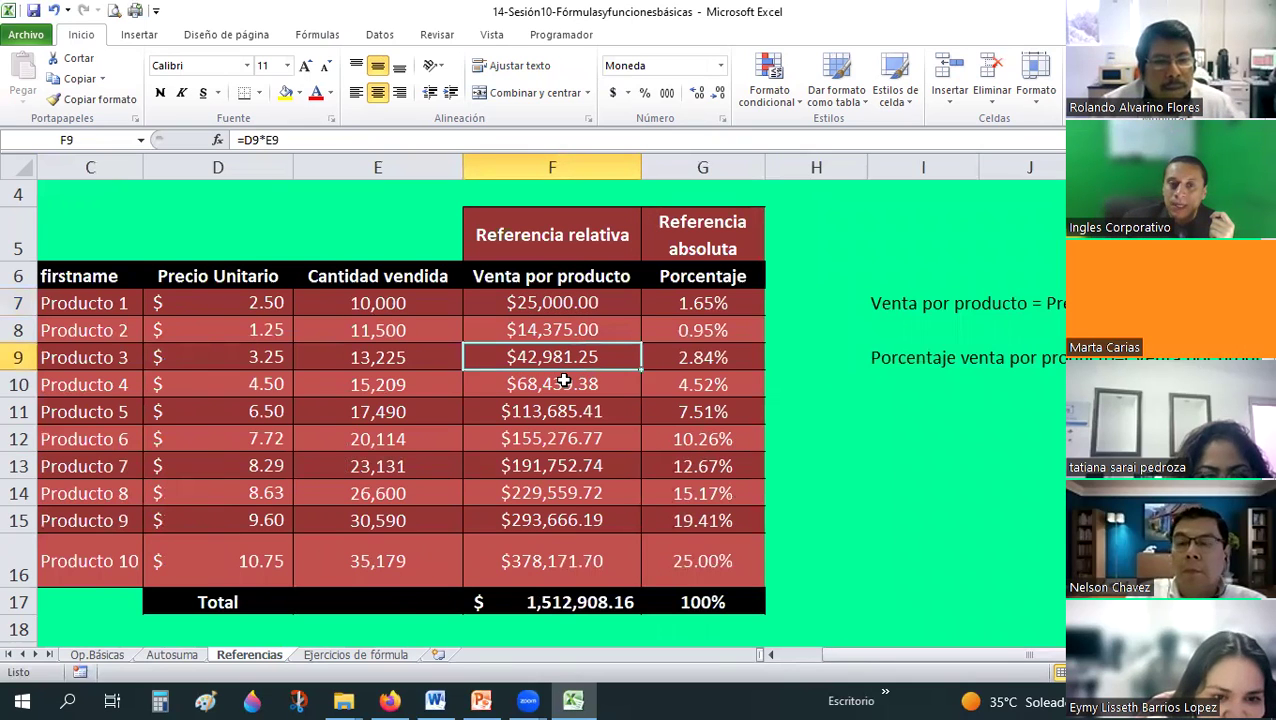
left_click(561, 408)
key("Down")
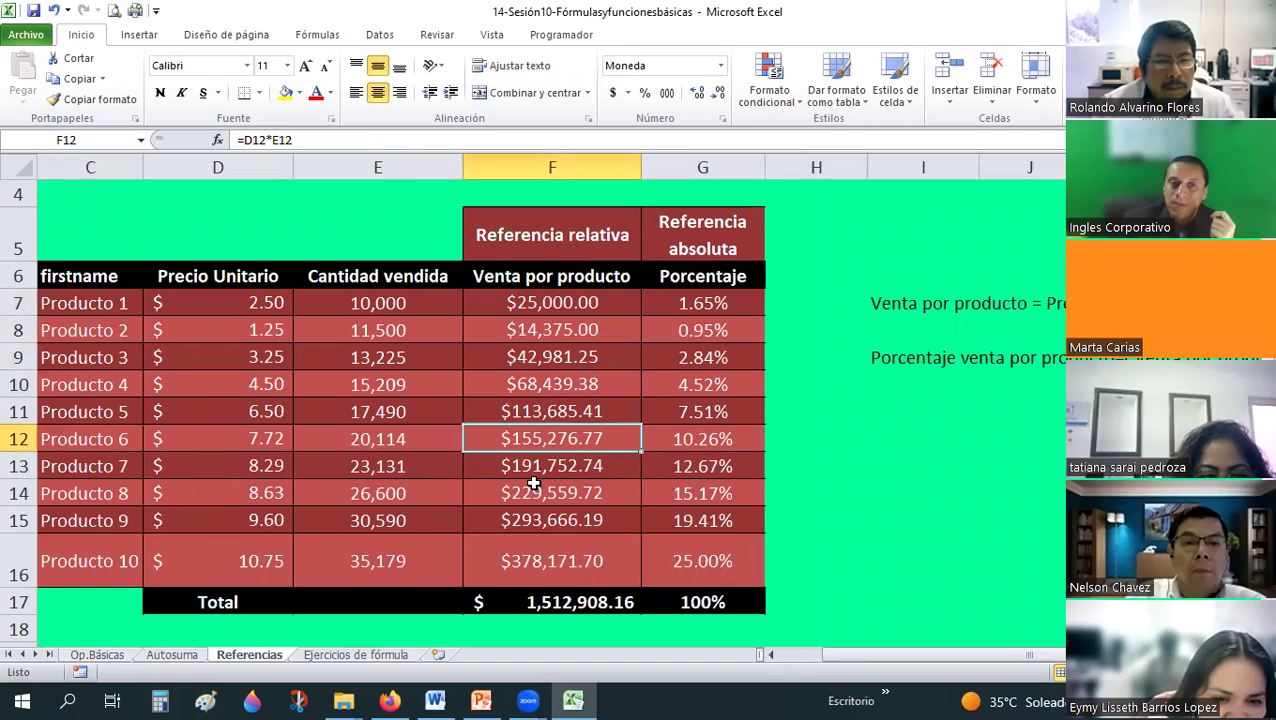
key("Down")
key("Down")
key("Down")
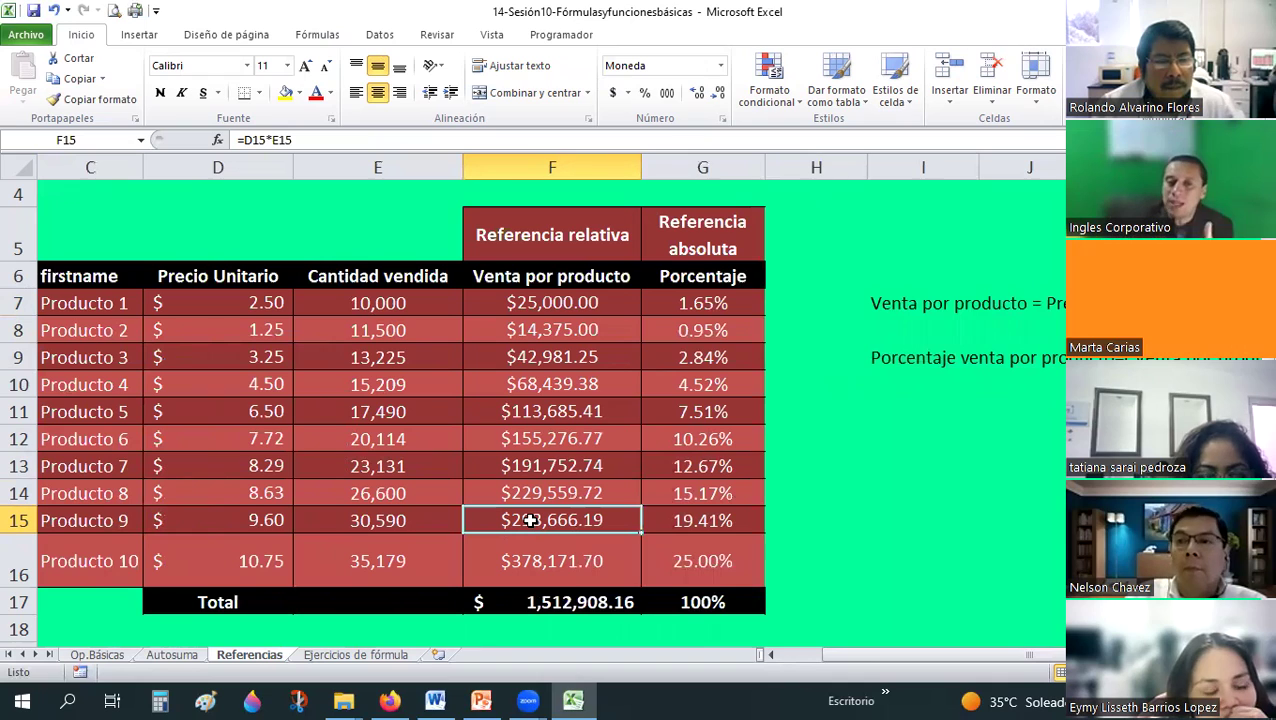
left_click(561, 322)
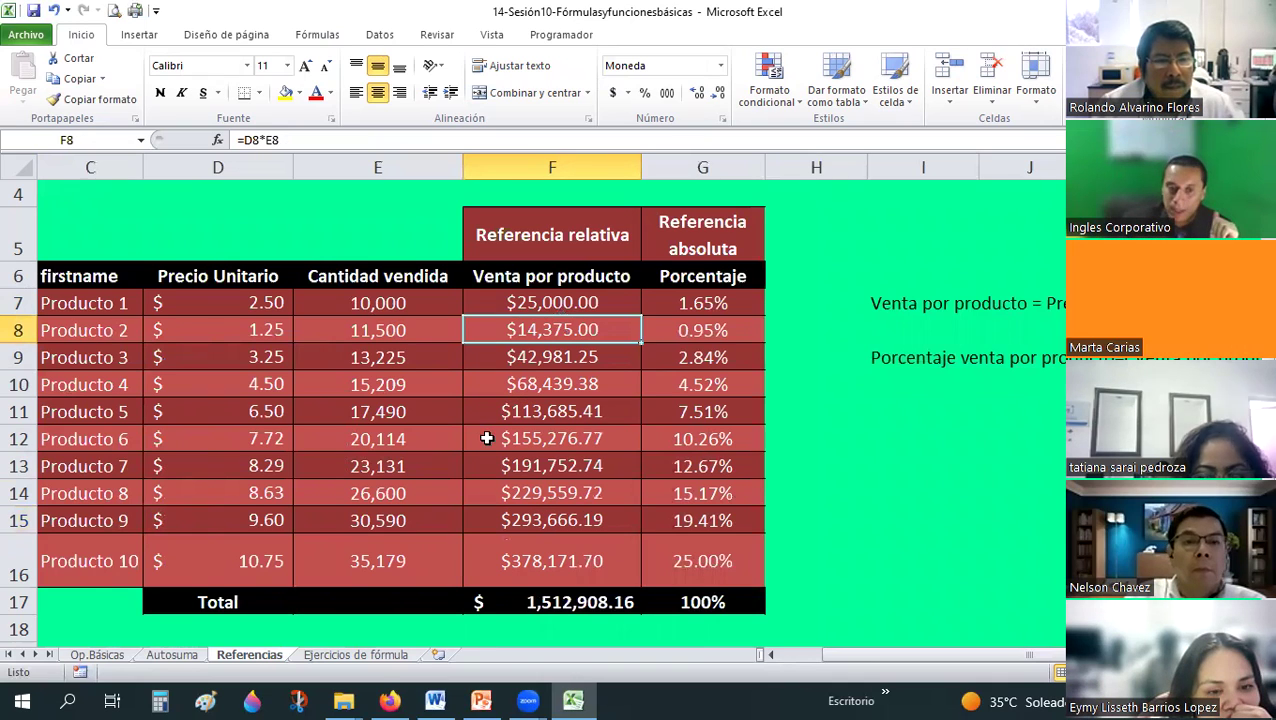
- Switch to the Ejercicios de fórmula sheet and bring the grades table into view
left_click(372, 656)
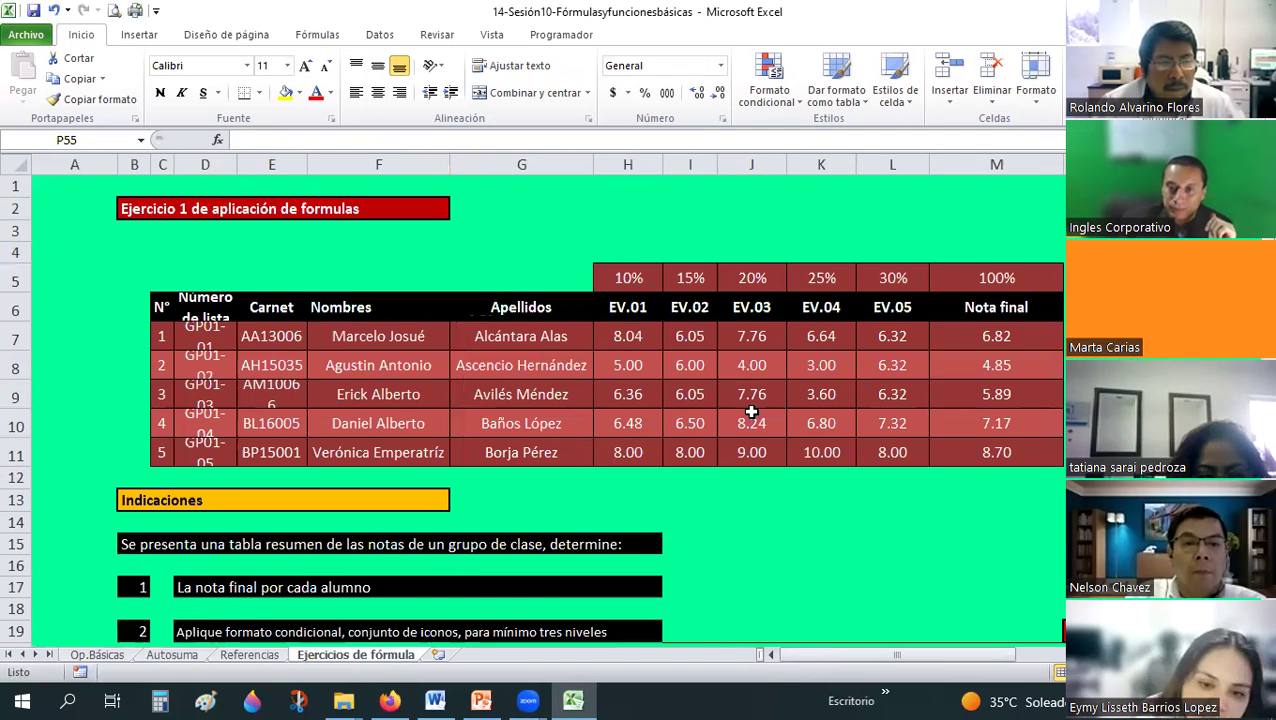
scroll(858, 478, "down", 1)
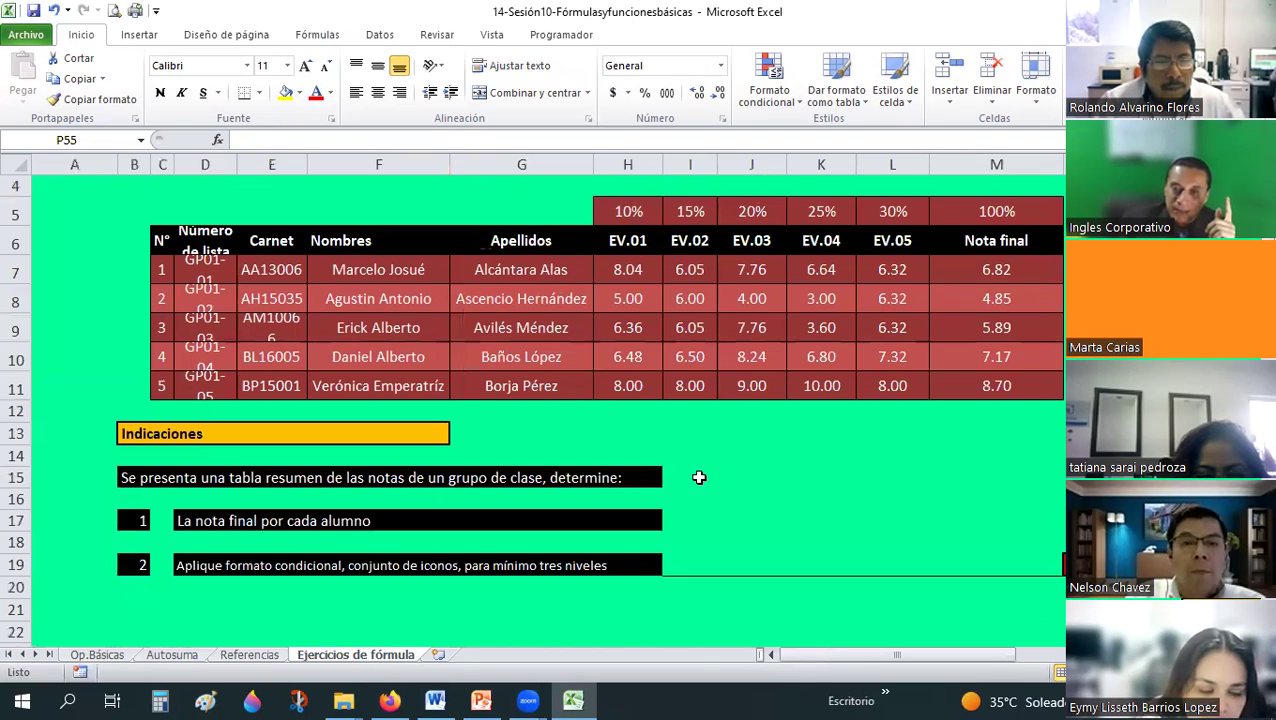
scroll(806, 645, "down", 2)
scroll(883, 478, "right", 3)
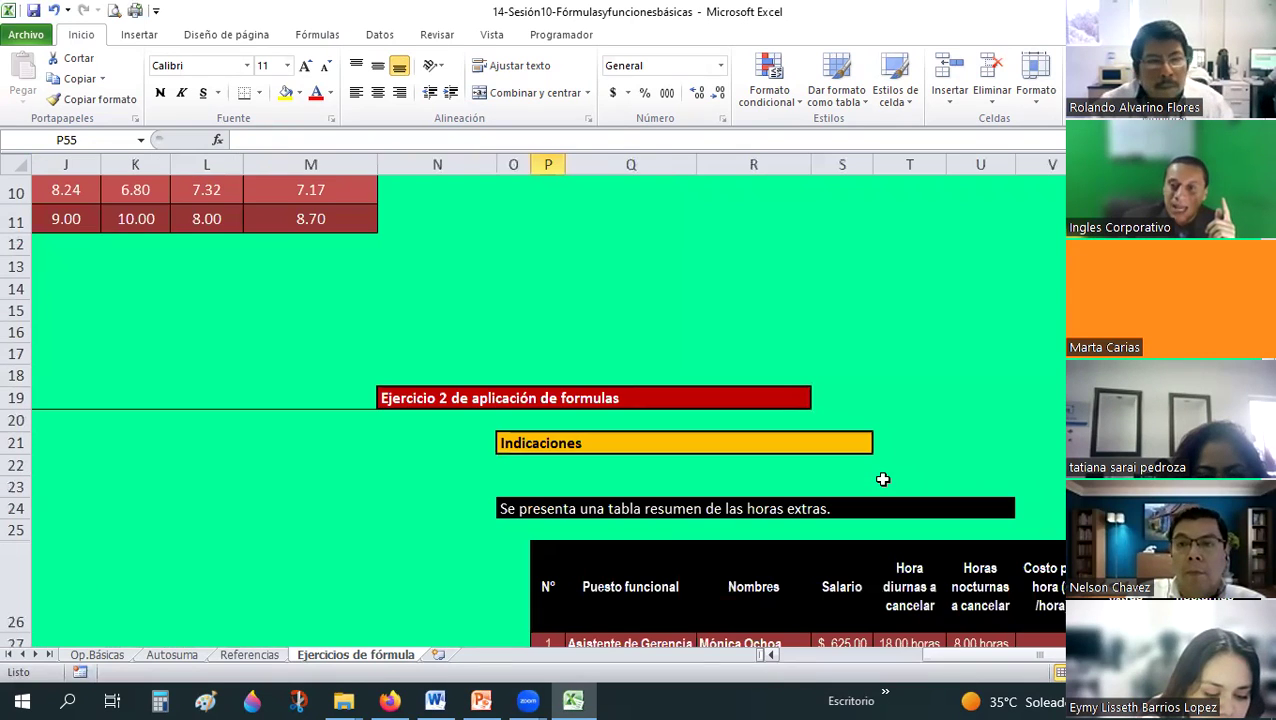
scroll(985, 635, "down", 3)
scroll(481, 518, "left", 1)
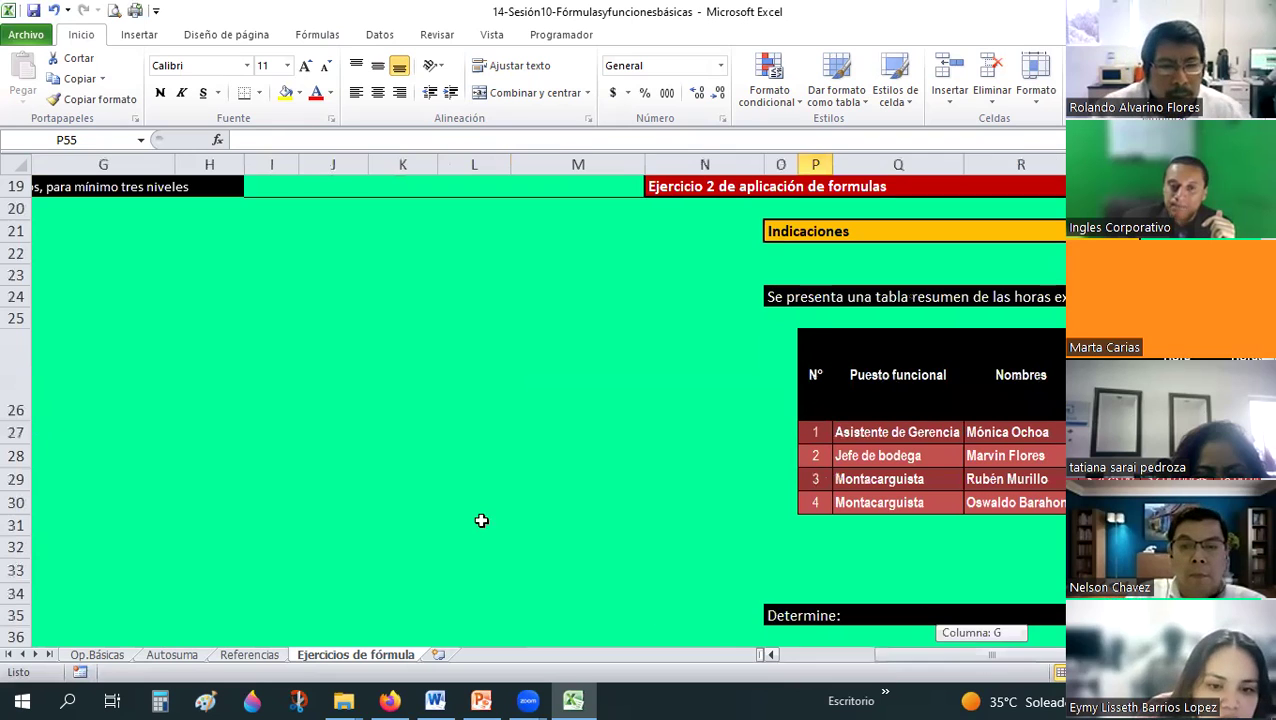
scroll(481, 518, "up", 4)
scroll(481, 518, "left", 2)
scroll(776, 515, "up", 2)
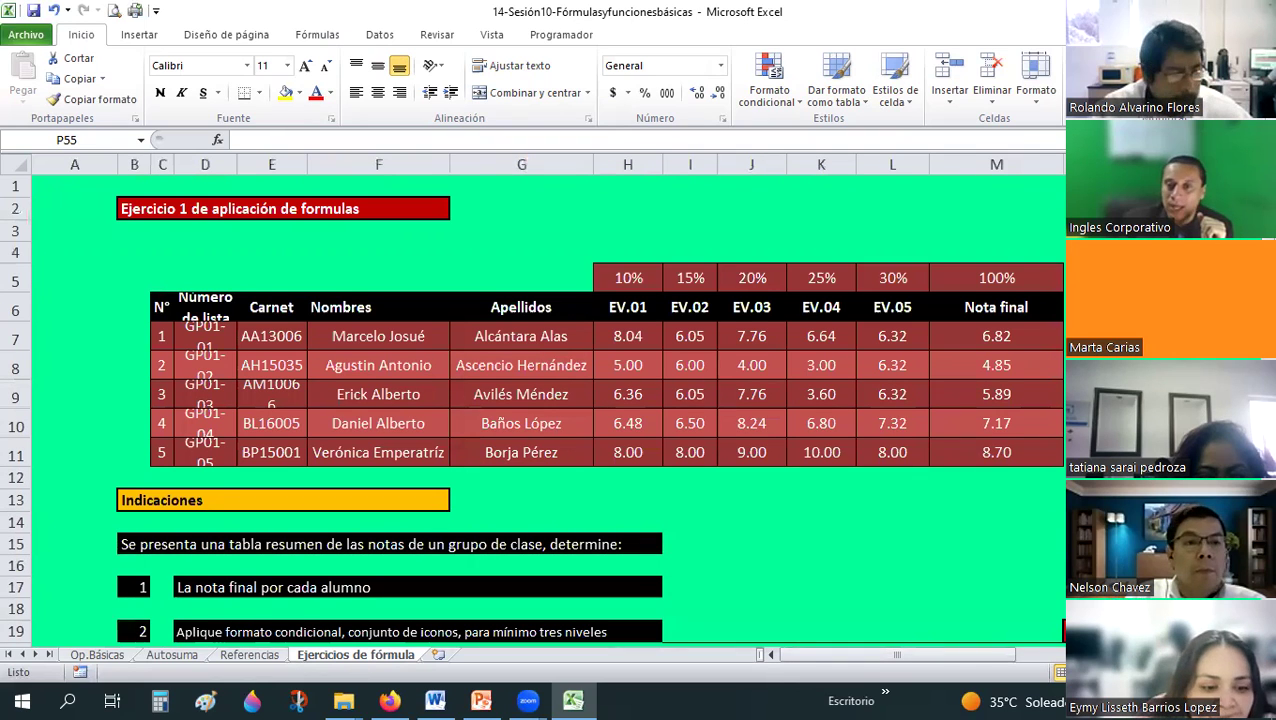
- Delete the Nota final results in M7:M11 and return to cell M7
left_click(1070, 336)
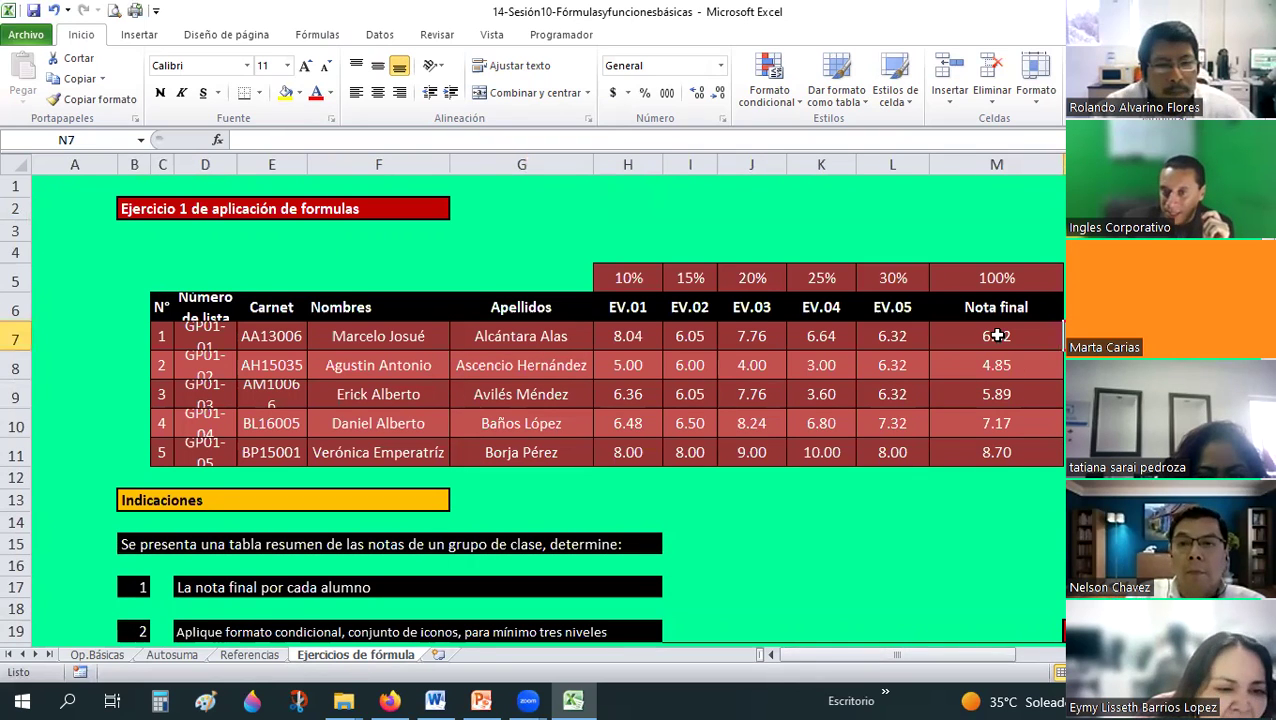
left_click_drag(997, 336, 1006, 450)
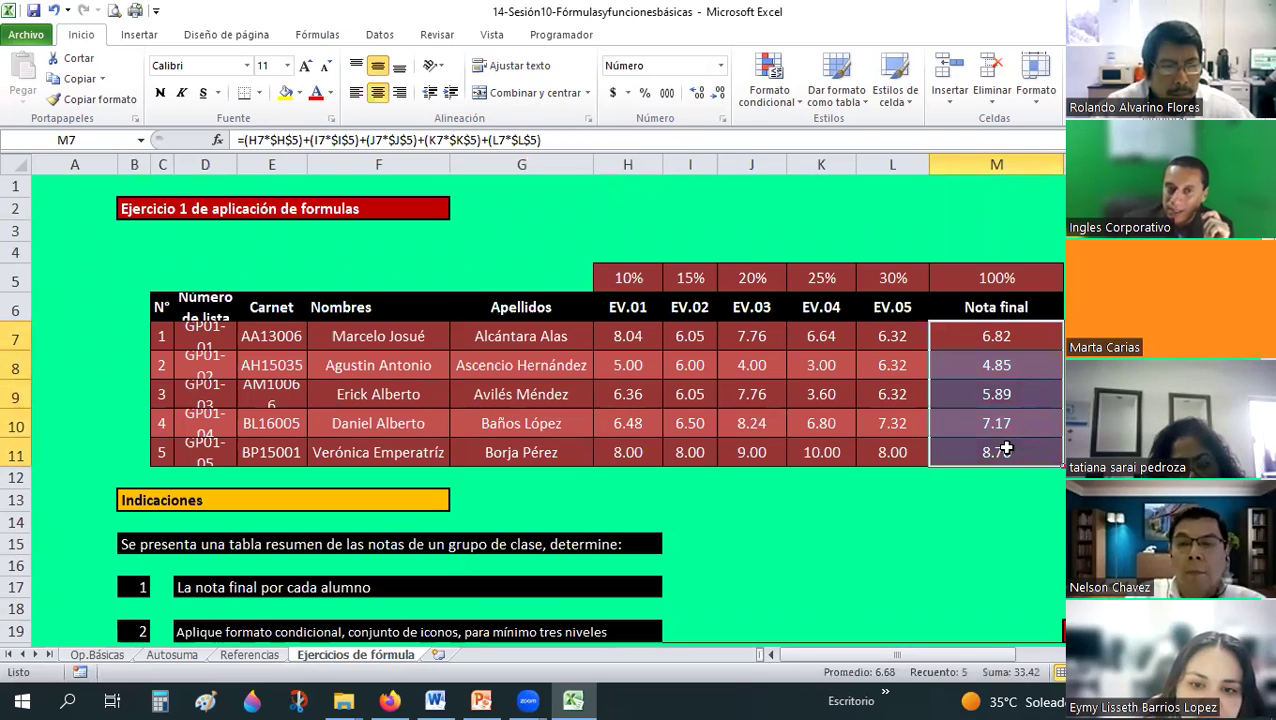
key("Delete")
left_click(1006, 448)
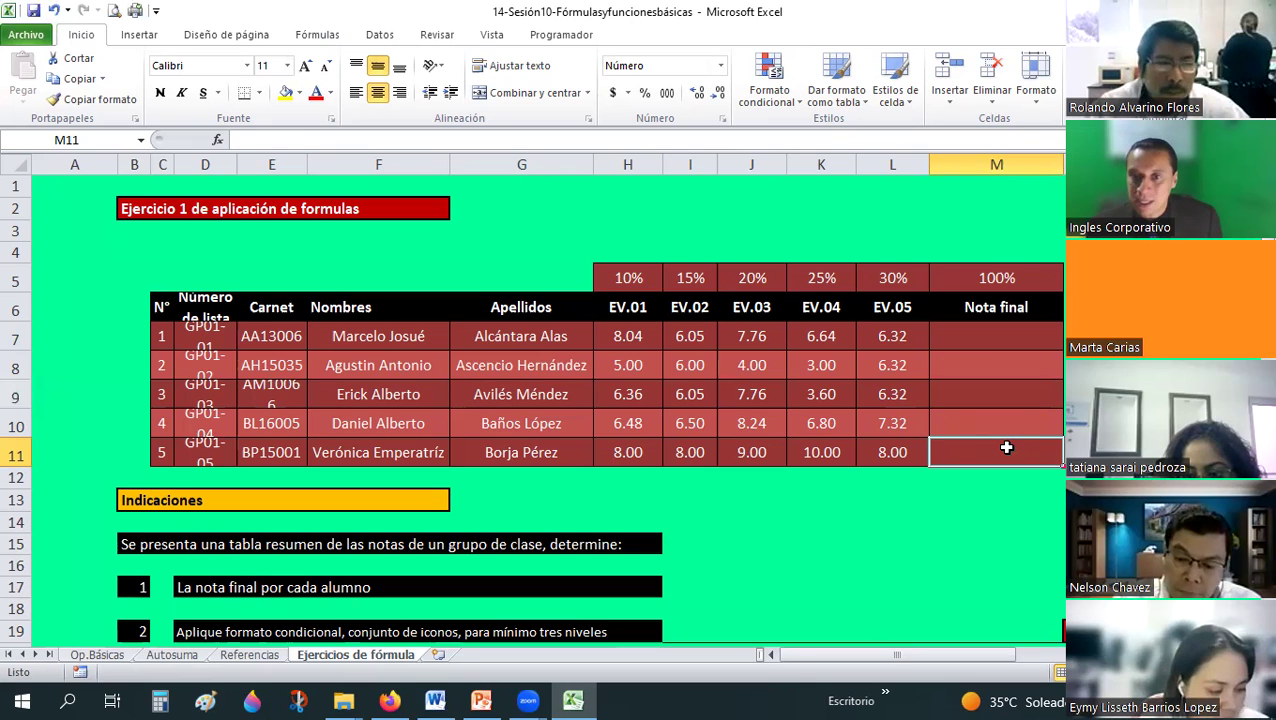
key("Up")
key("Up")
key("Up")
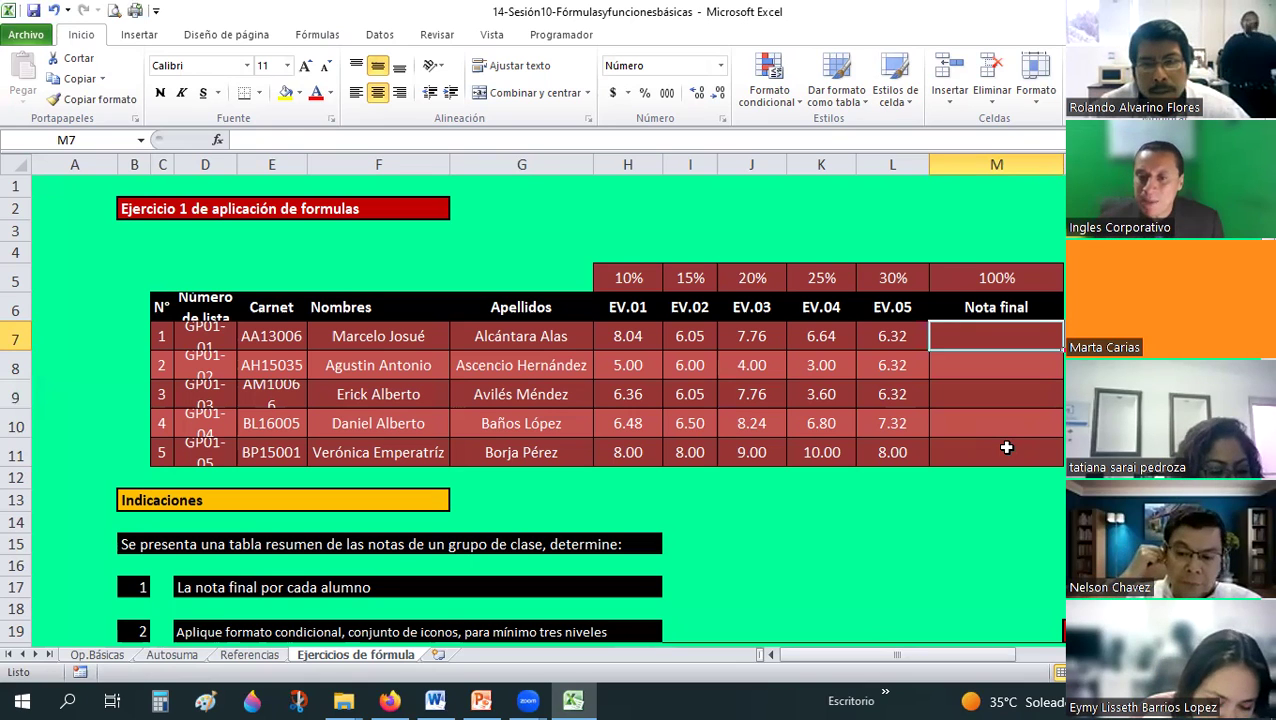
- Browse down to the overtime table and select its empty calculation columns around Y28
scroll(1006, 448, "down", 1)
scroll(854, 555, "down", 2)
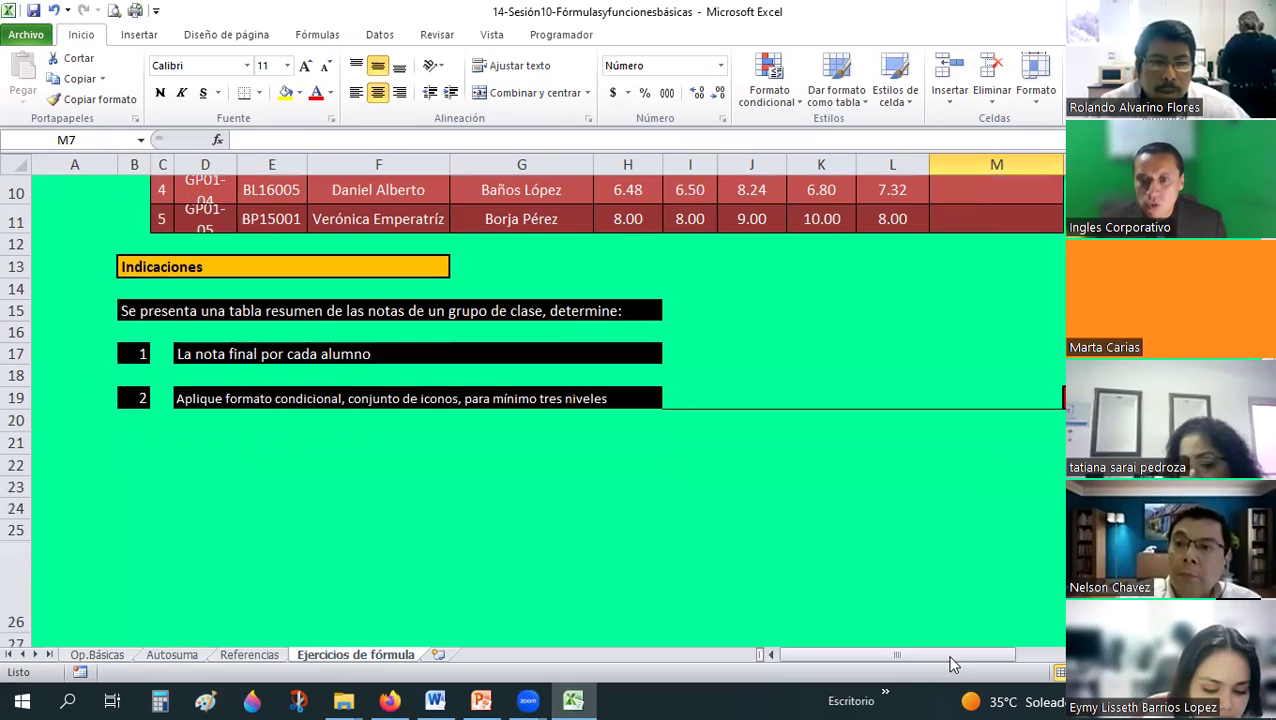
left_click_drag(1022, 660, 1030, 656)
scroll(1048, 406, "down", 2)
scroll(1042, 387, "right", 2)
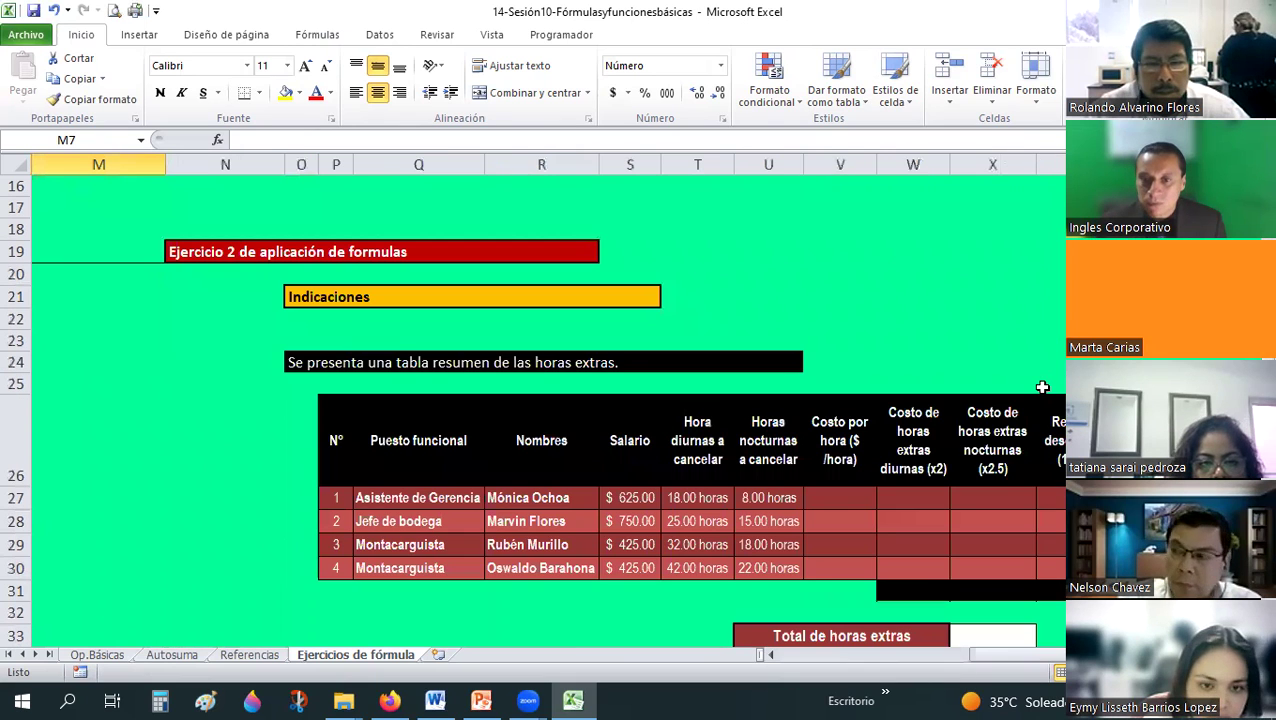
scroll(1042, 387, "down", 3)
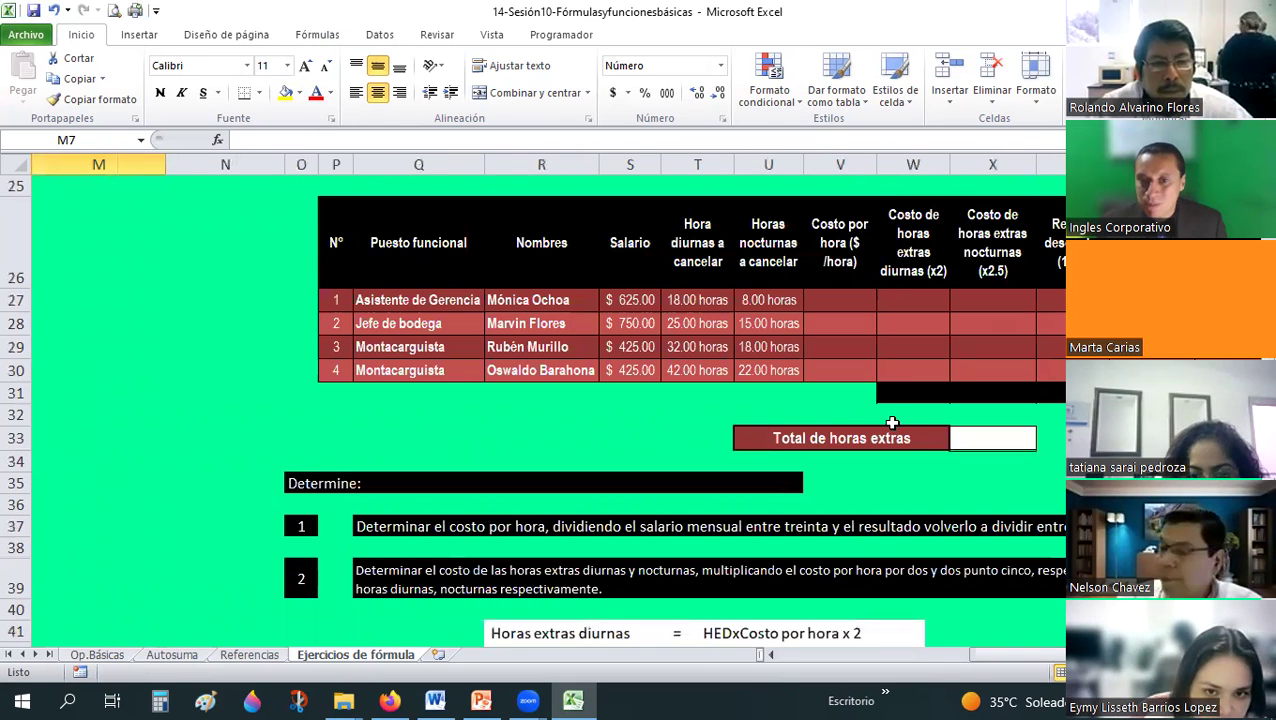
scroll(892, 423, "up", 1)
scroll(892, 423, "down", 1)
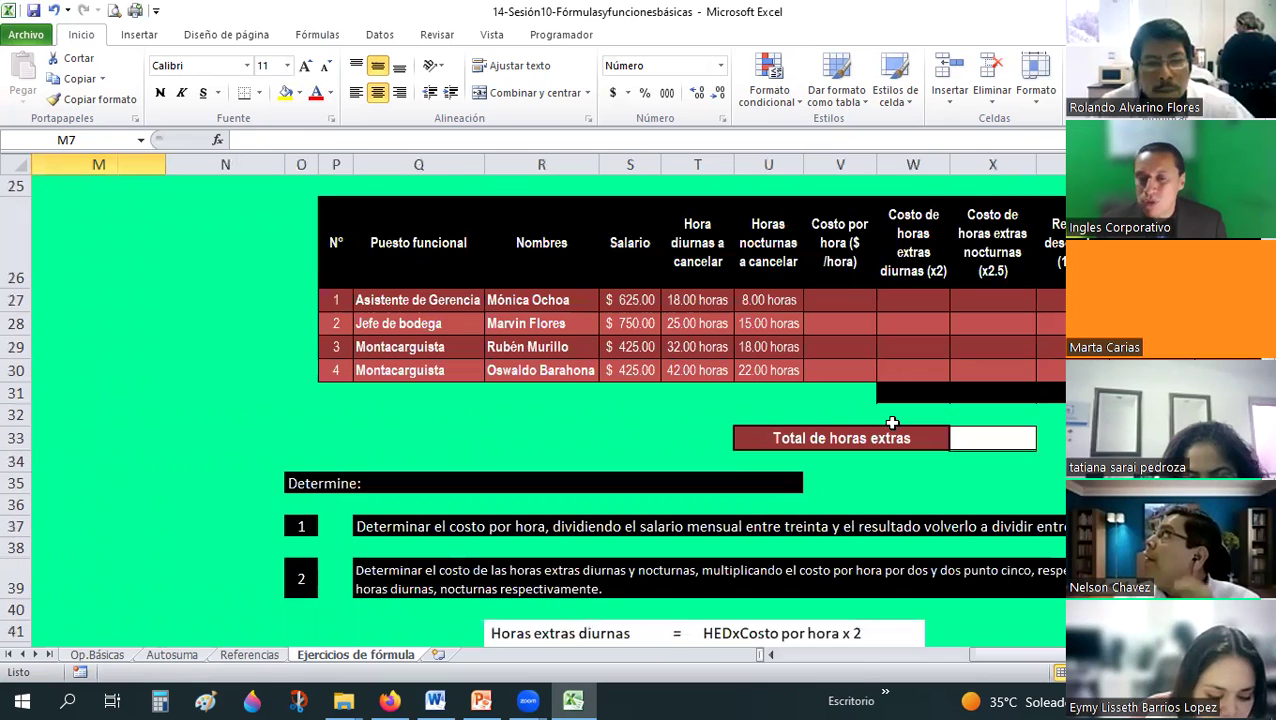
scroll(960, 530, "right", 2)
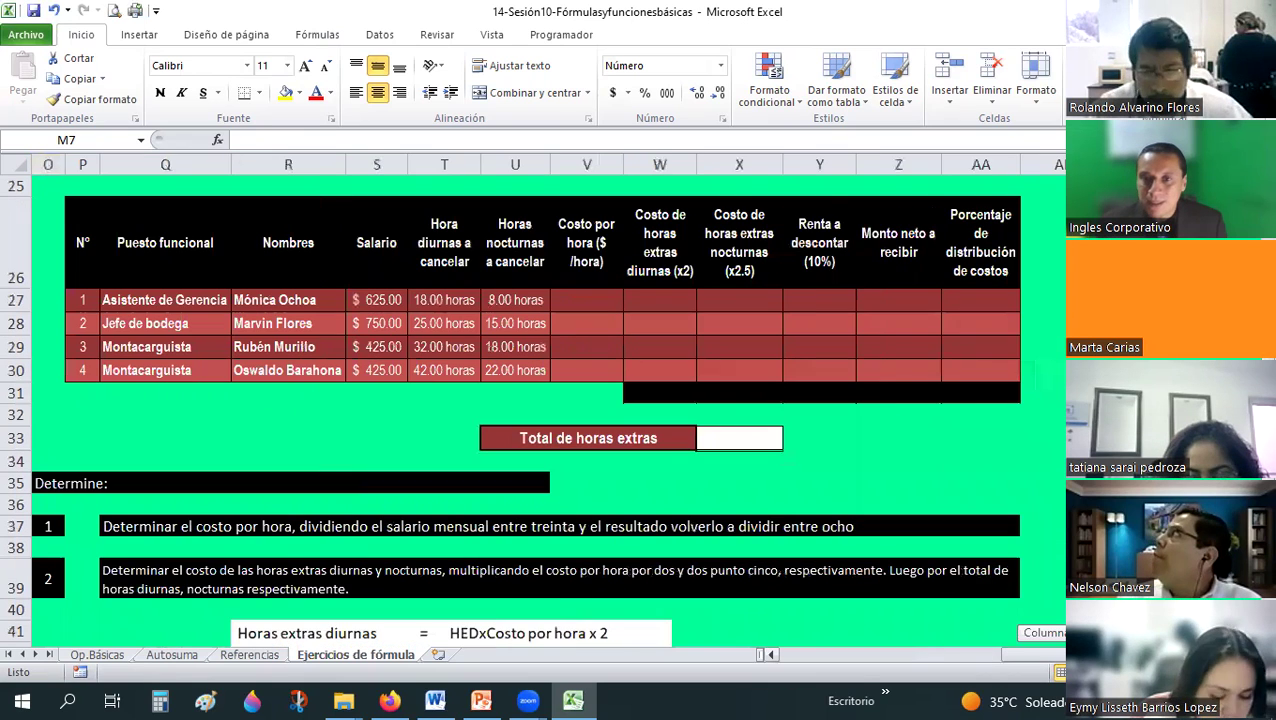
scroll(960, 530, "left", 1)
left_click_drag(700, 300, 1060, 380)
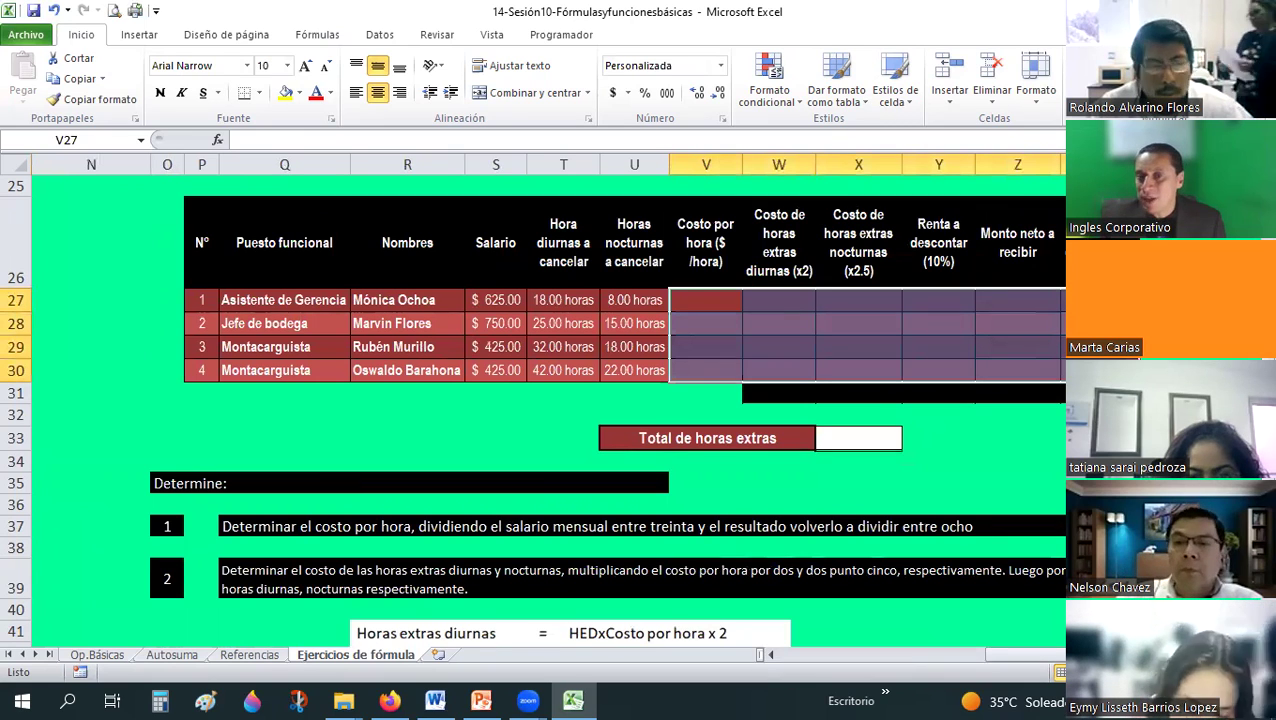
left_click(952, 322)
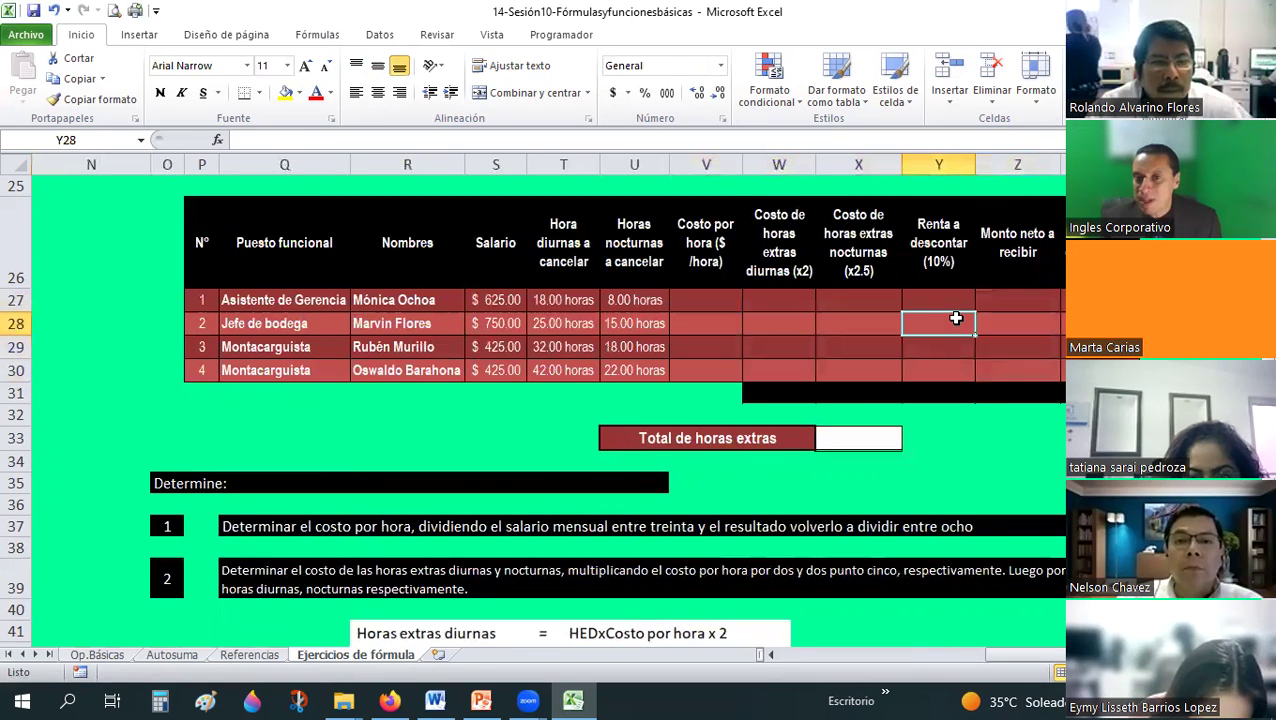
- Review the overtime task instructions, then scroll back to the grades table in A1:M19
scroll(577, 311, "down", 1)
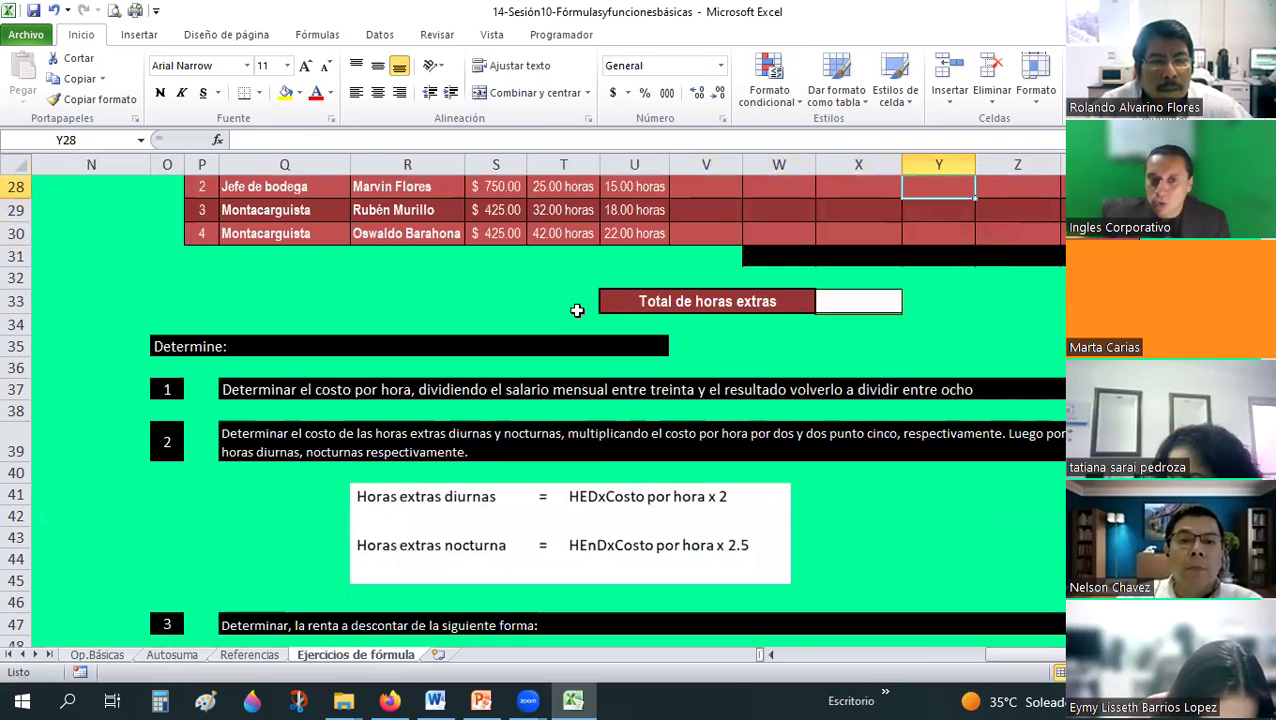
scroll(556, 320, "down", 1)
left_click(507, 386)
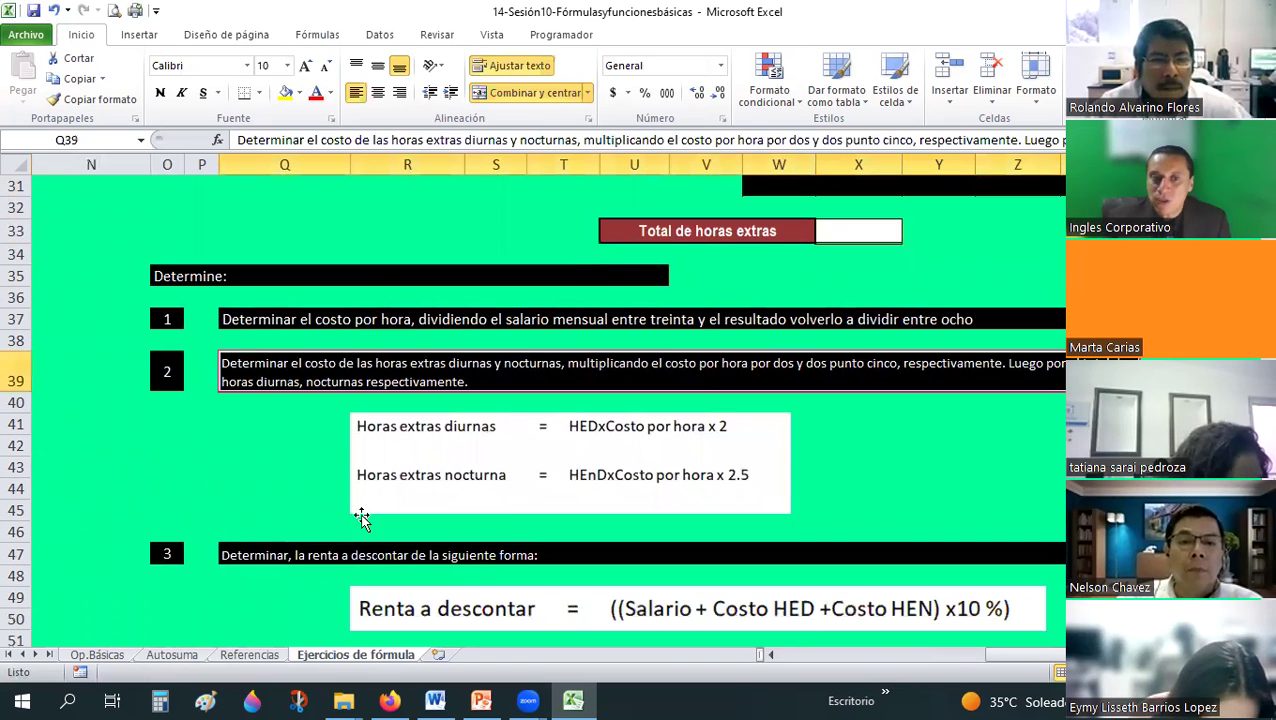
left_click(333, 548)
scroll(333, 545, "down", 1)
scroll(333, 540, "down", 1)
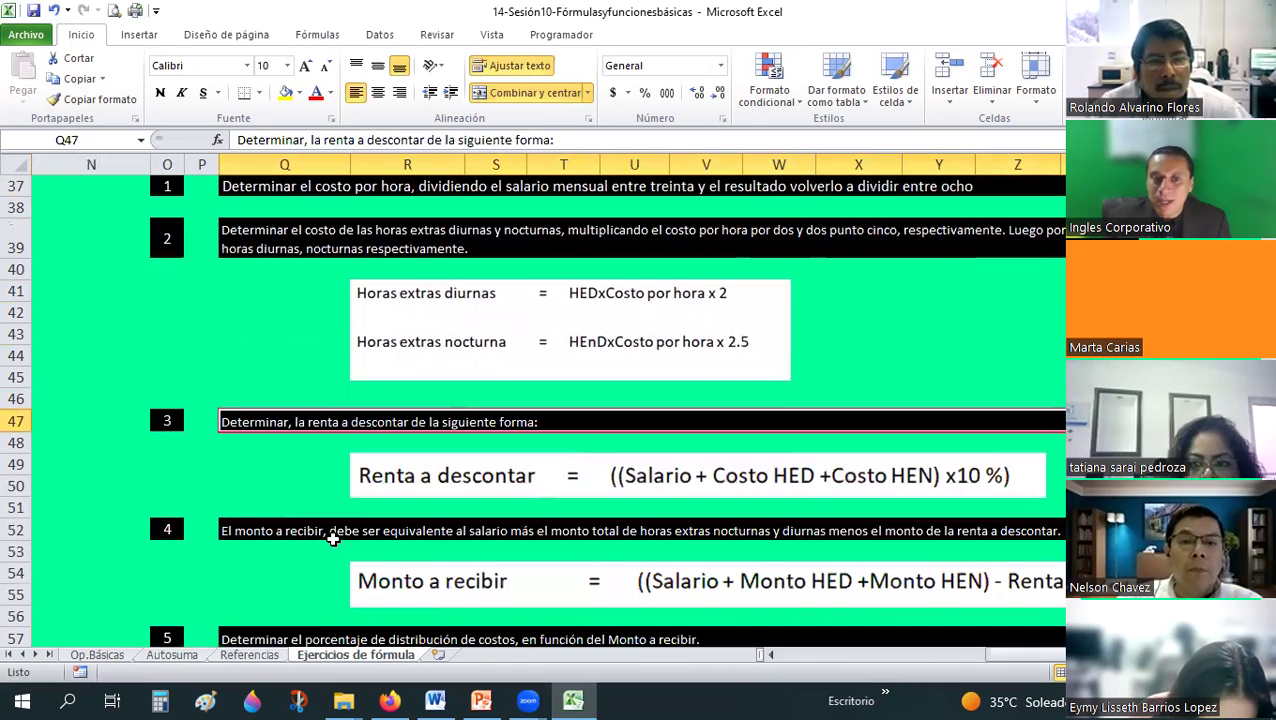
left_click(329, 524)
scroll(402, 456, "up", 1)
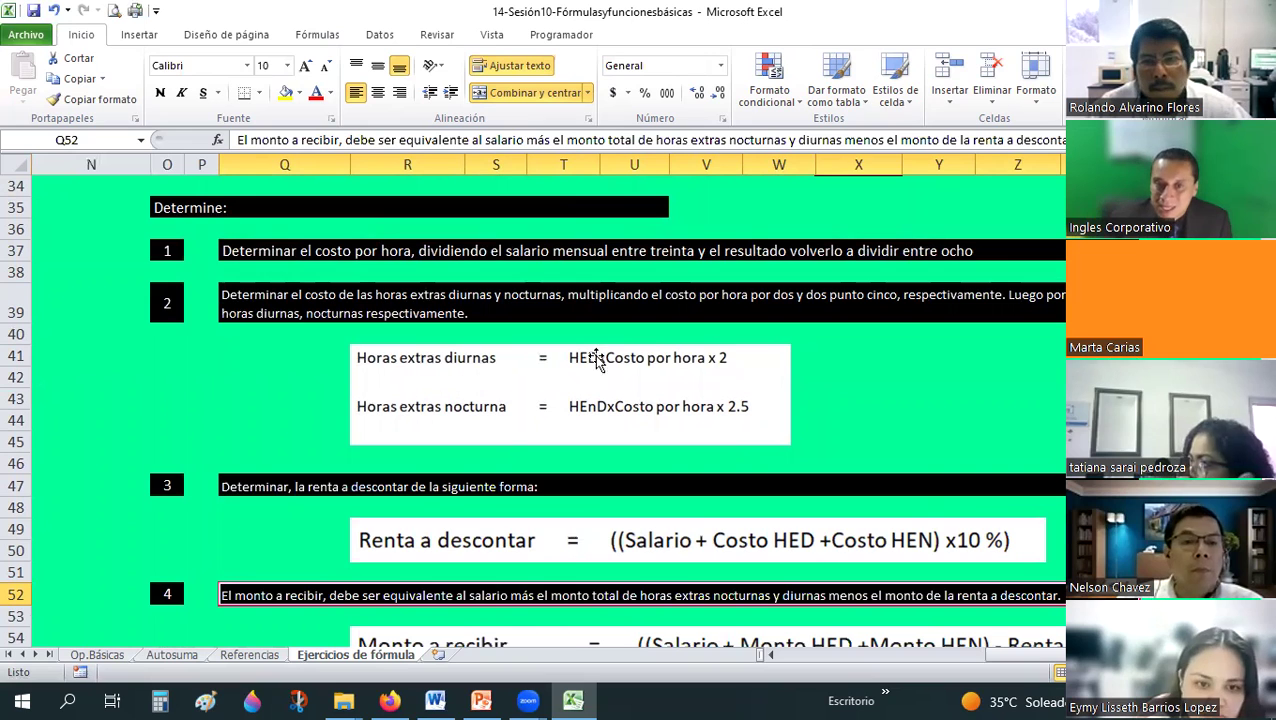
scroll(664, 386, "up", 4)
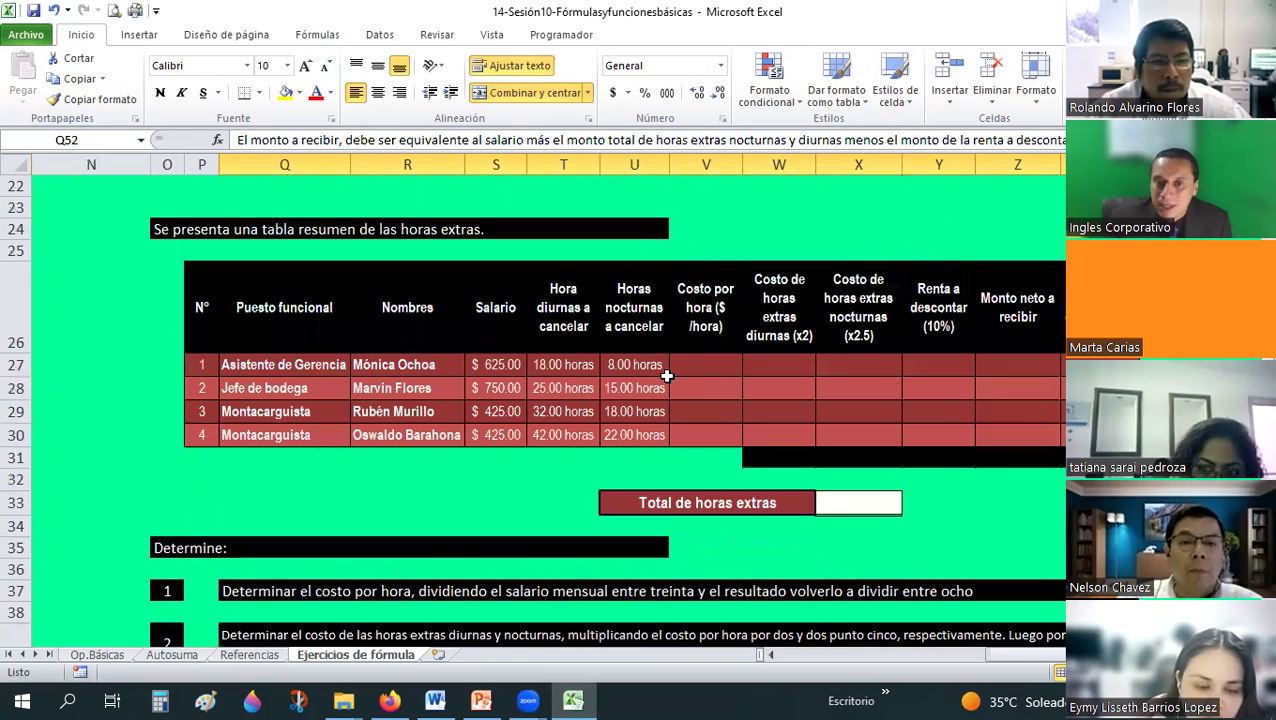
left_click(802, 362)
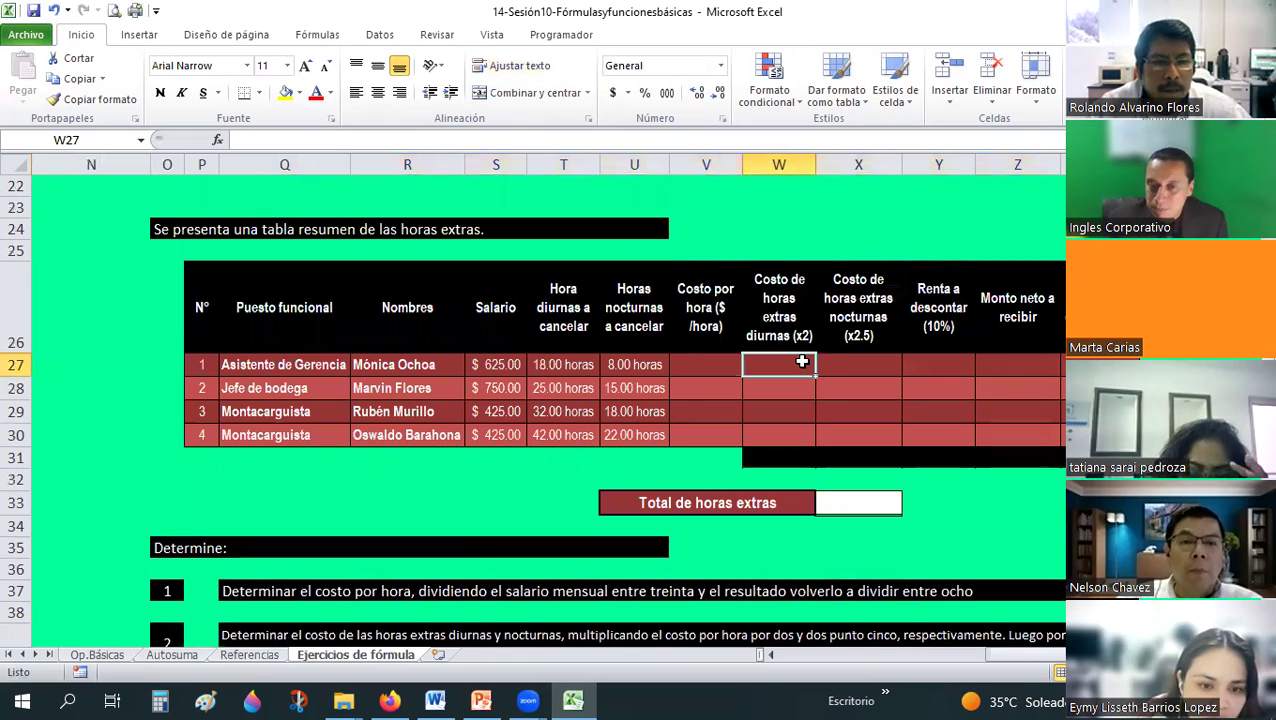
scroll(843, 538, "up", 3)
scroll(843, 538, "left", 5)
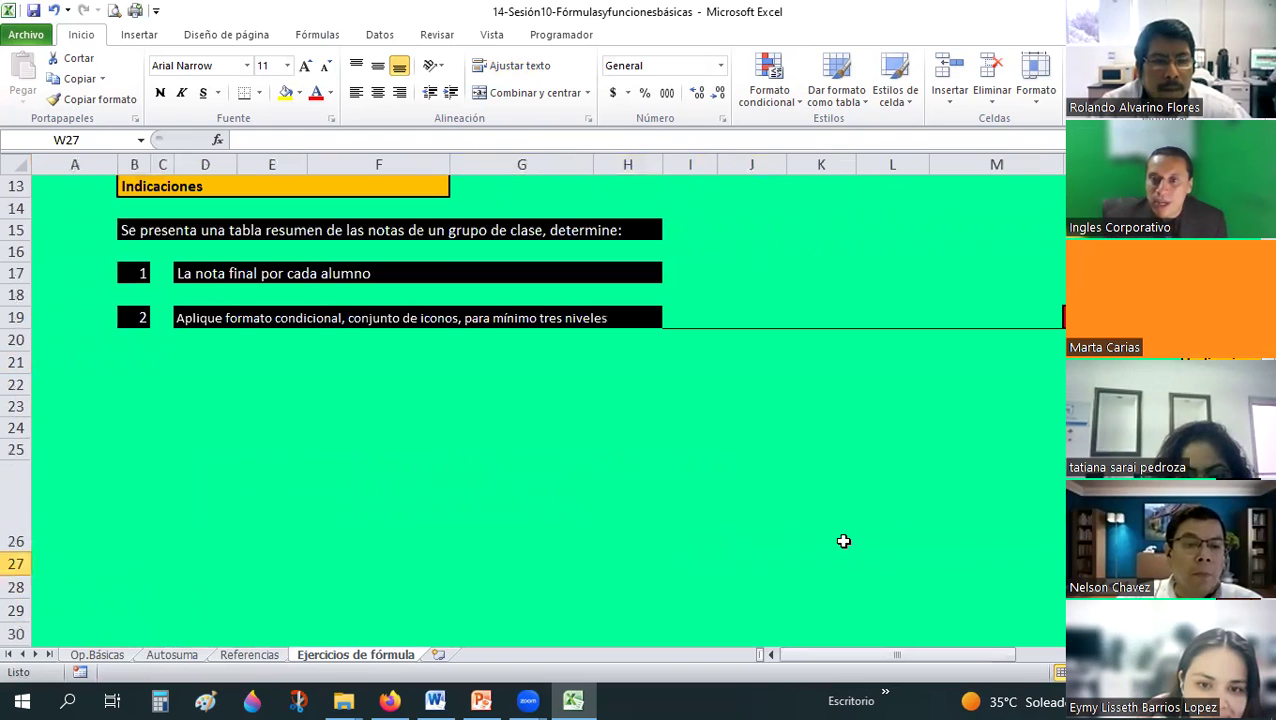
scroll(945, 350, "up", 4)
- Try entering 50% as EV.01's weight, then cancel and undo the change
left_click(965, 332)
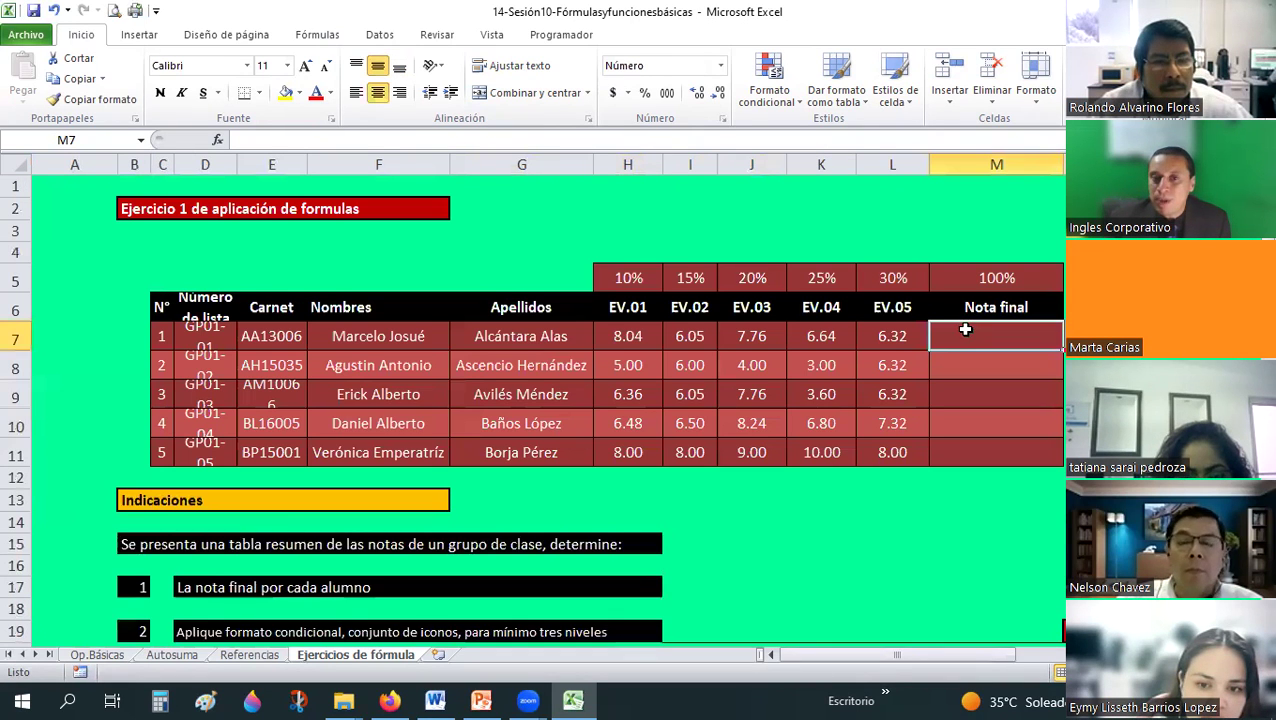
left_click(645, 279)
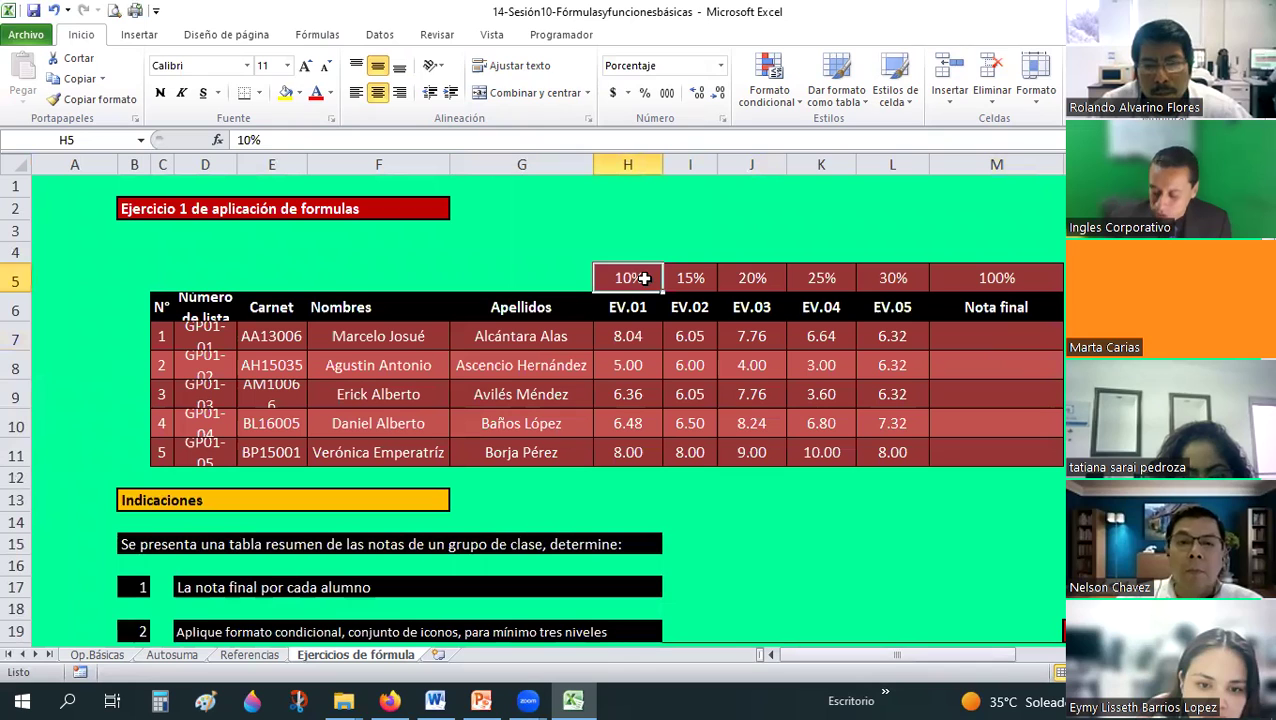
type("5")
type("0")
key("Tab")
type("5")
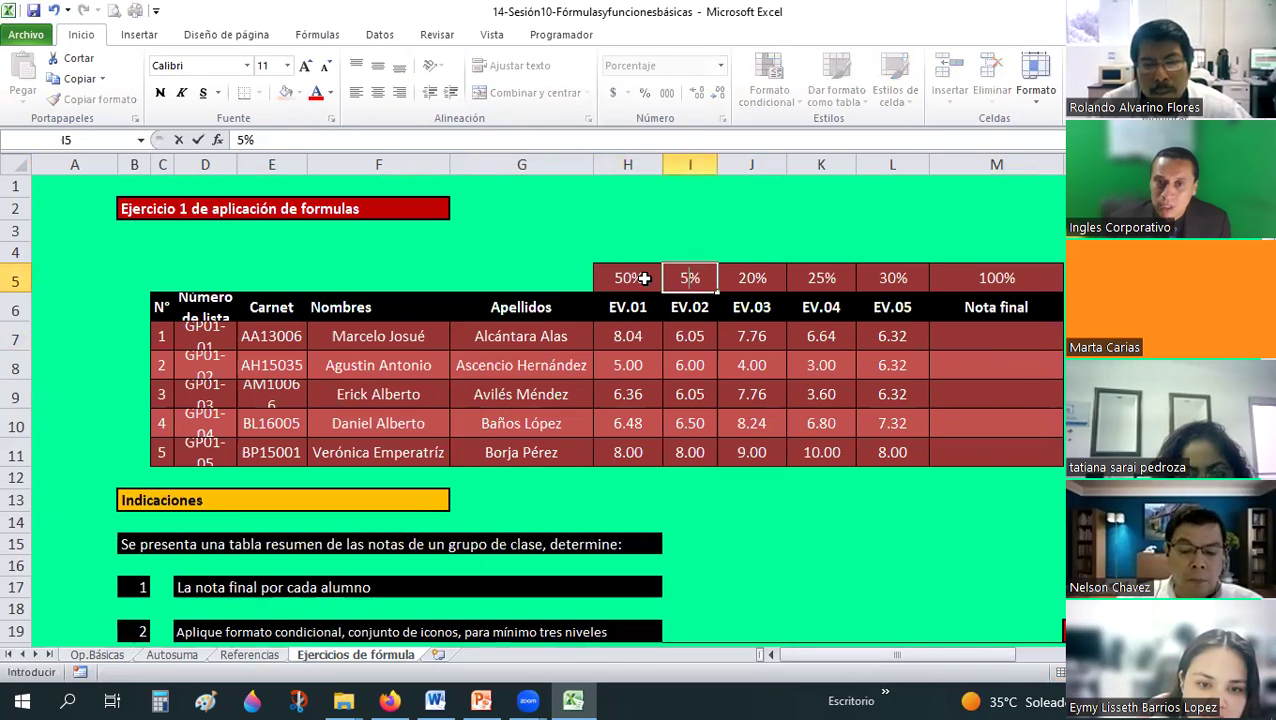
type("0")
key("Escape")
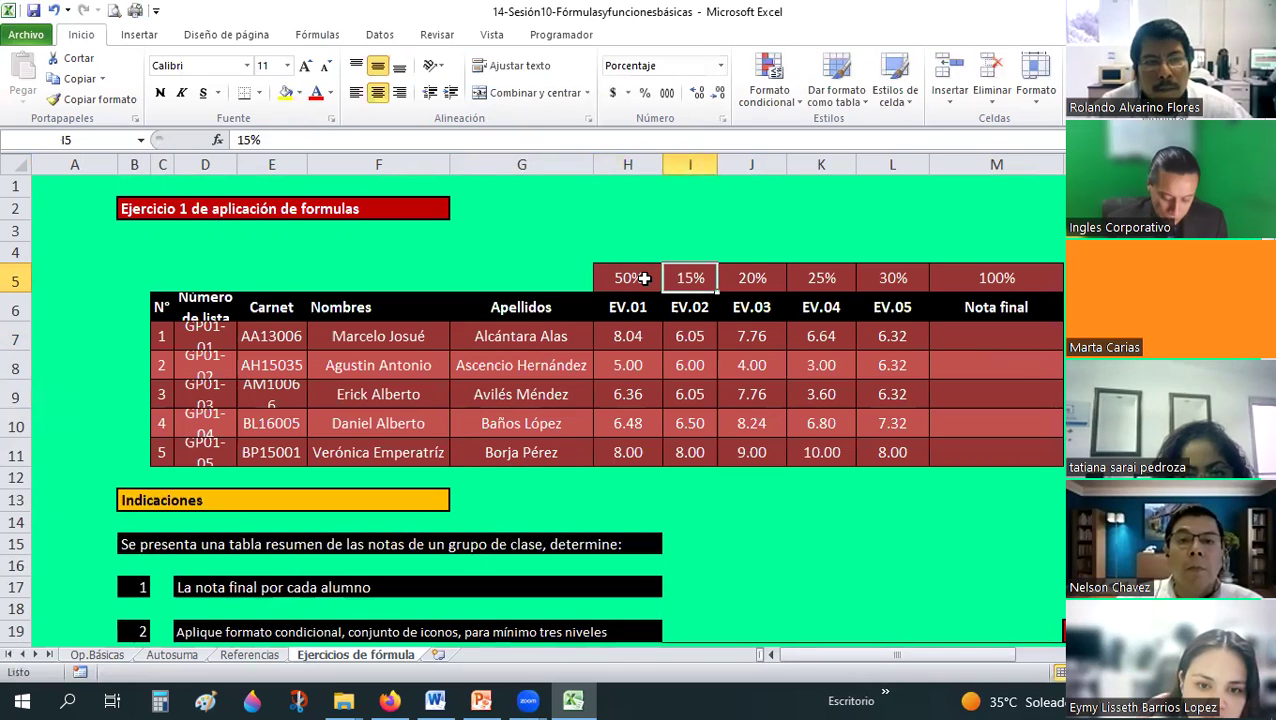
key("ctrl+z")
- Note the original weights 10 and 15 in cells H3 and I3
left_click(618, 230)
type("10")
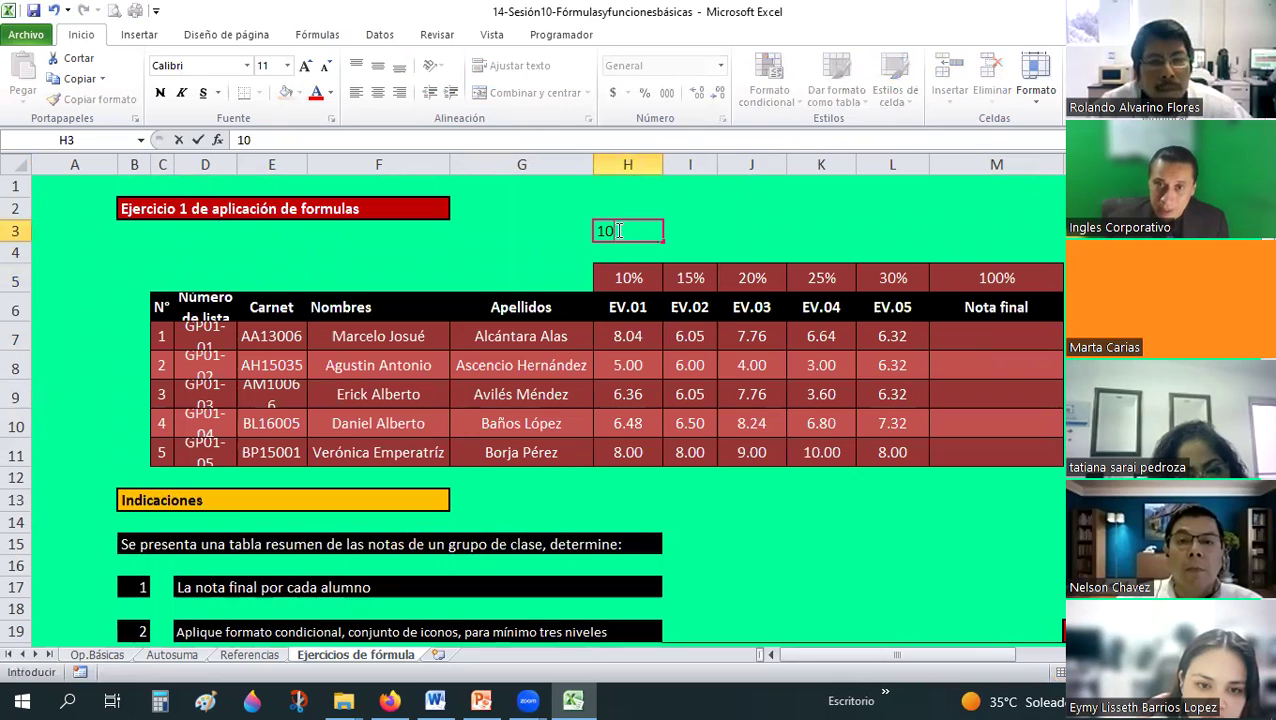
key("Tab")
type("15")
key("Return")
- Set the EV.01 and EV.02 weights in H5 and I5 to 50% each
key("Down")
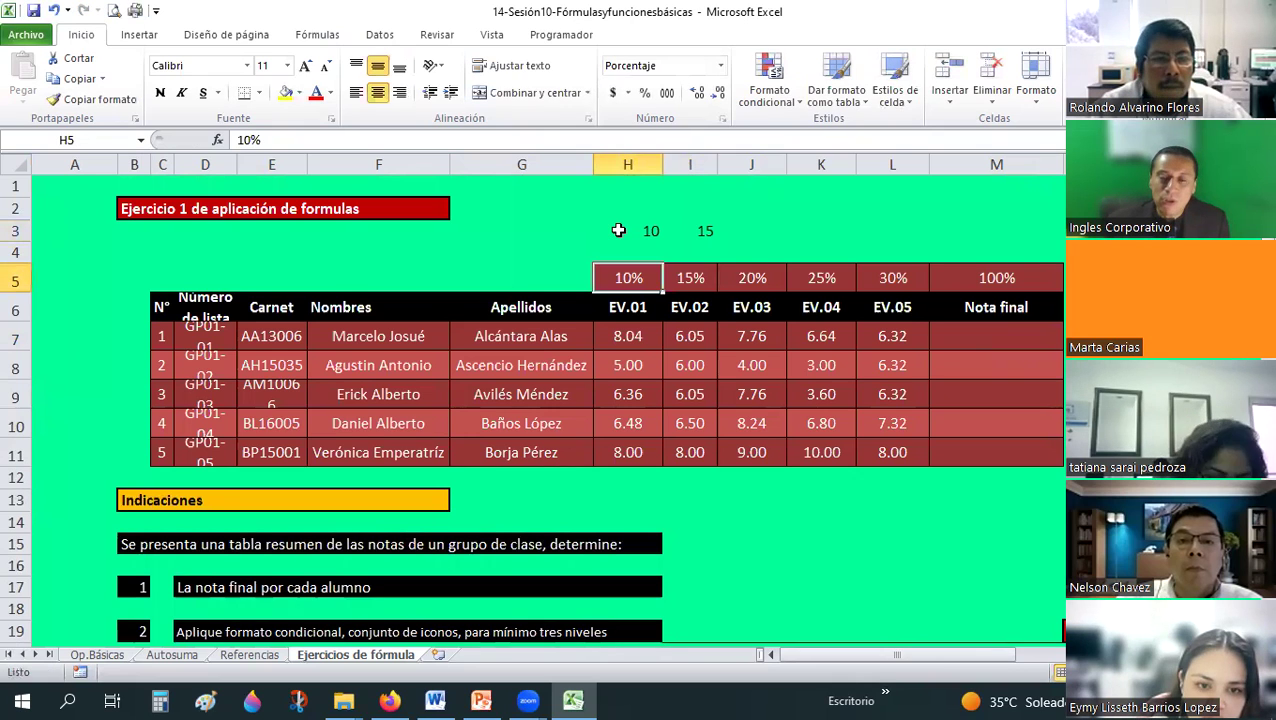
type("50")
key("Return")
key("Up")
key("Right")
type("50")
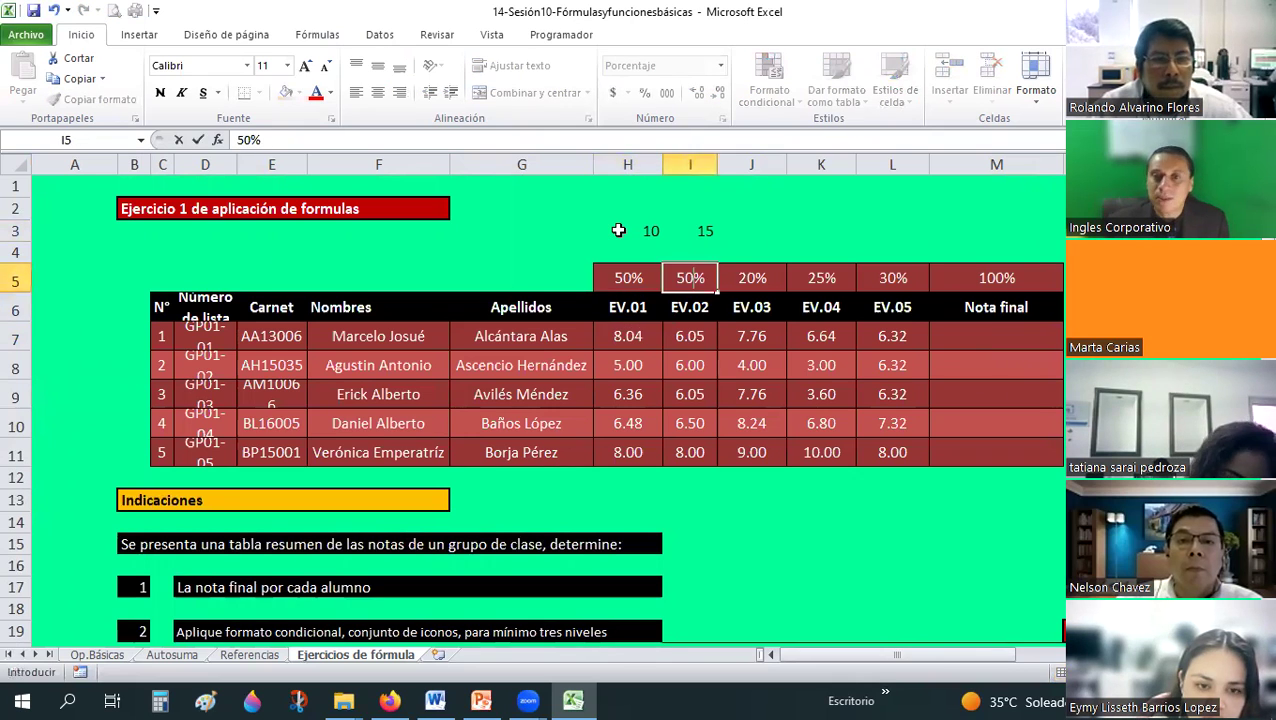
key("Return")
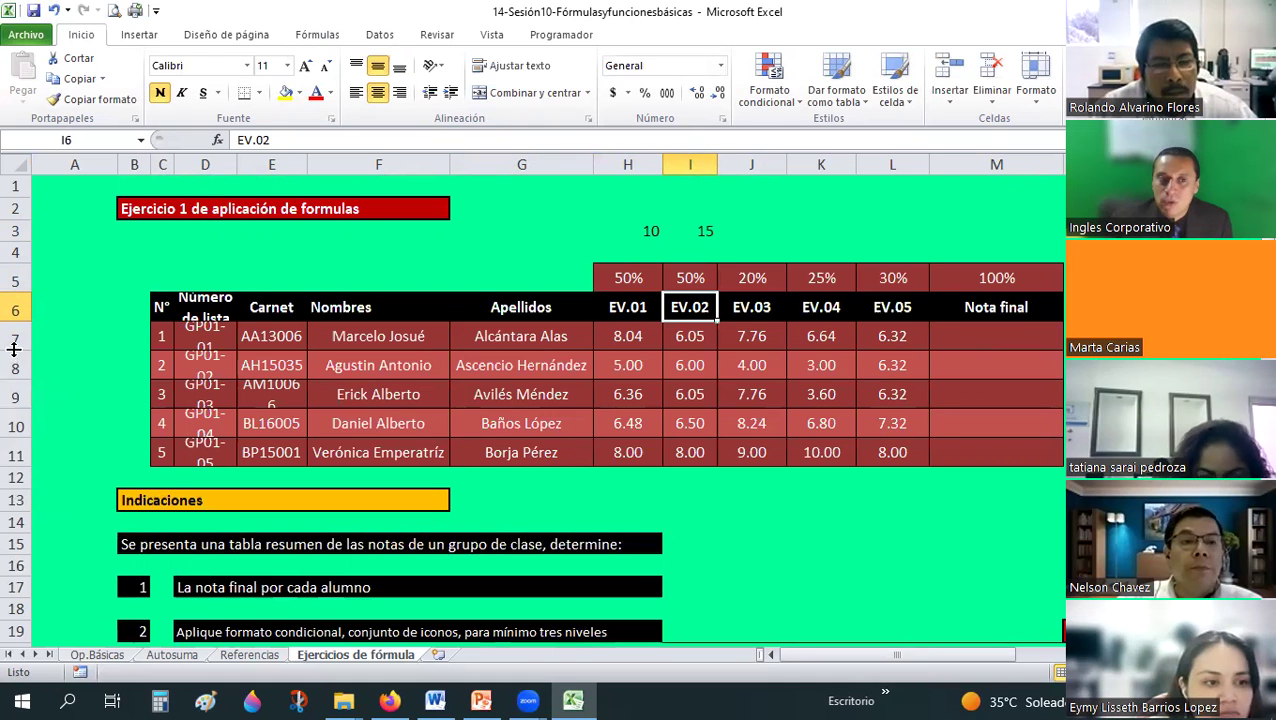
- Wrap text on rows 7–11 and auto-fit their height so list numbers like GP01-01 show fully
left_click_drag(16, 338, 21, 430)
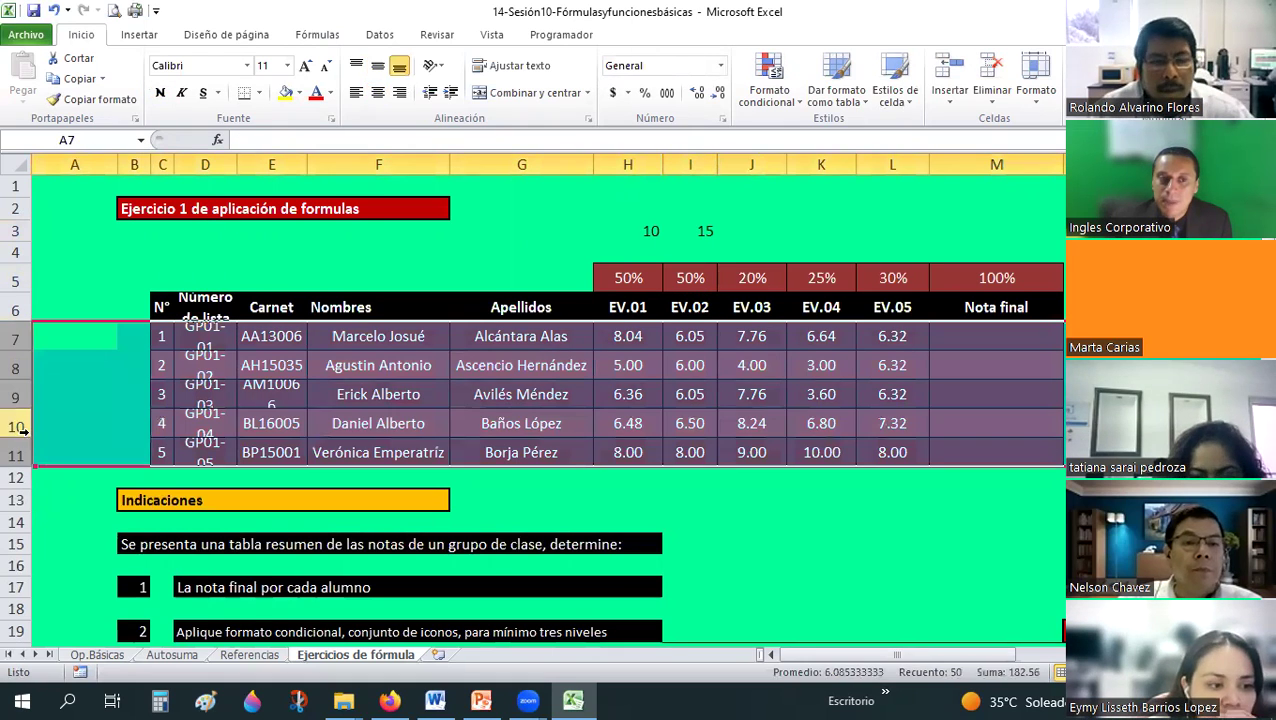
left_click_drag(14, 341, 14, 372)
left_click_drag(14, 438, 16, 452)
left_click_drag(16, 467, 16, 459)
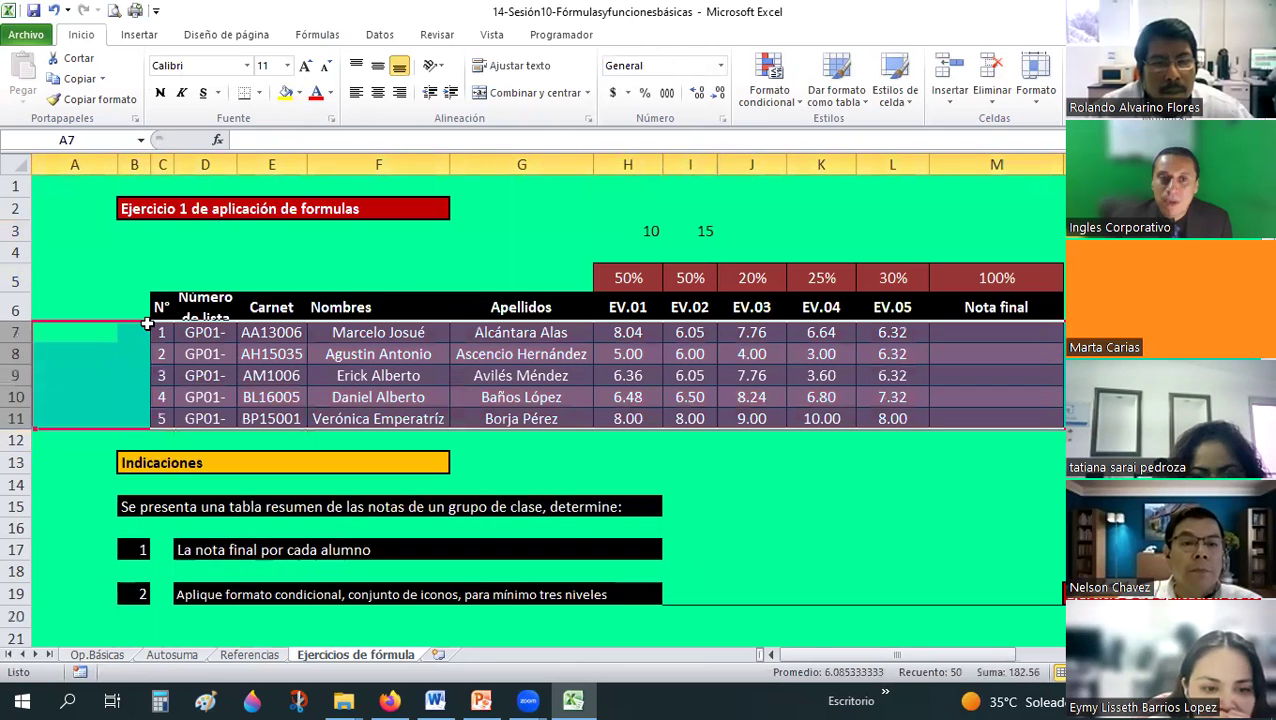
left_click(485, 74)
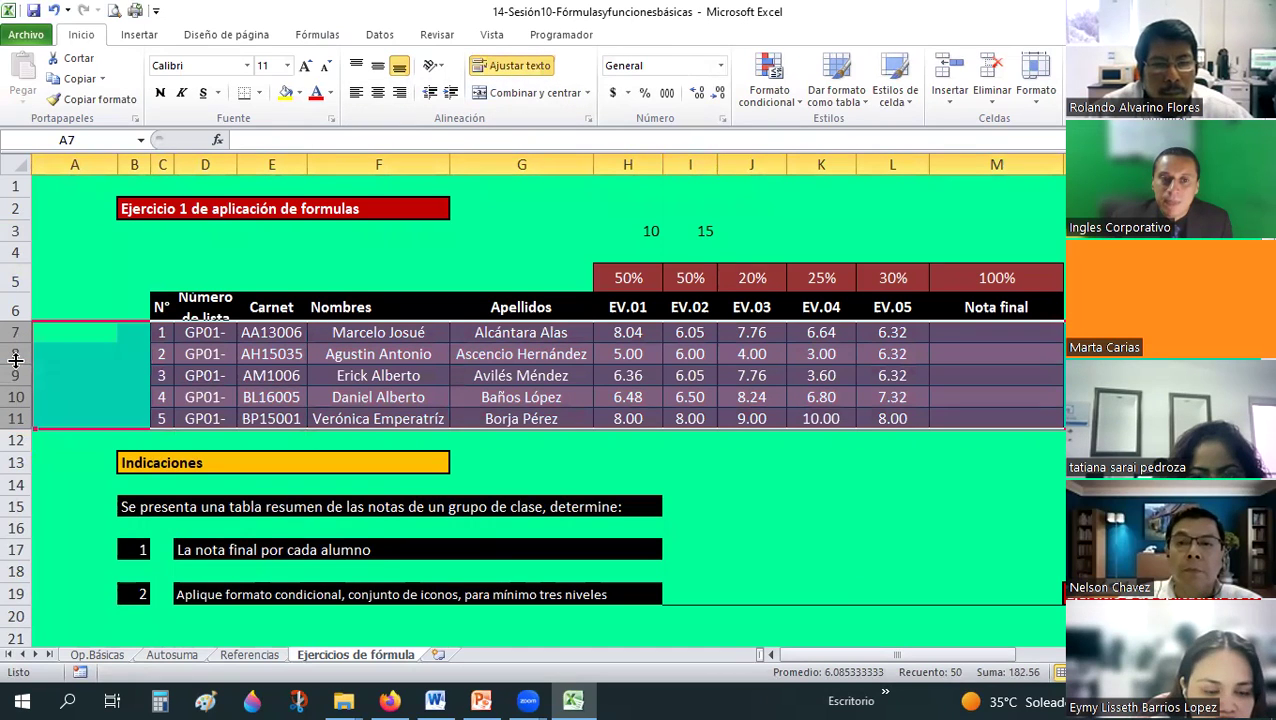
double_click(16, 364)
left_click(986, 344)
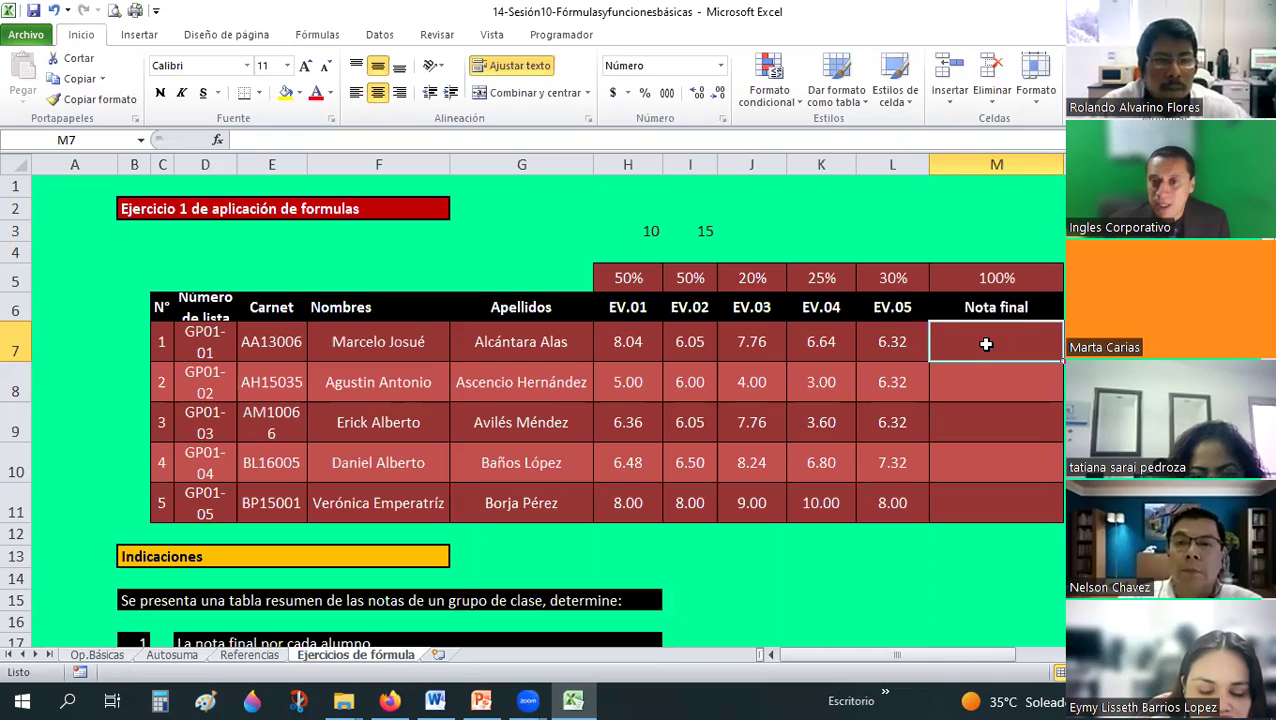
- Type = in cell M7 to begin the first student's Nota final formula
type("=")
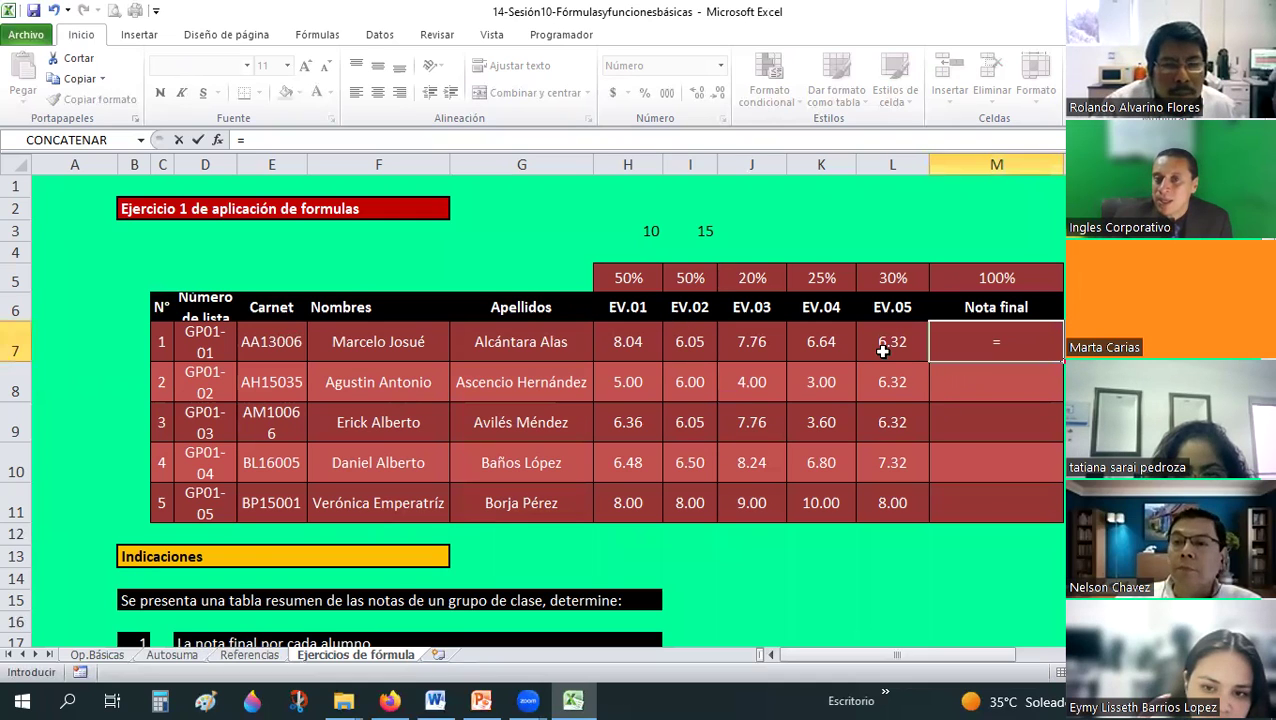
- Enter =H7*H5+I7*I5 in M7, giving the first student a Nota final of 7.05
left_click(629, 329)
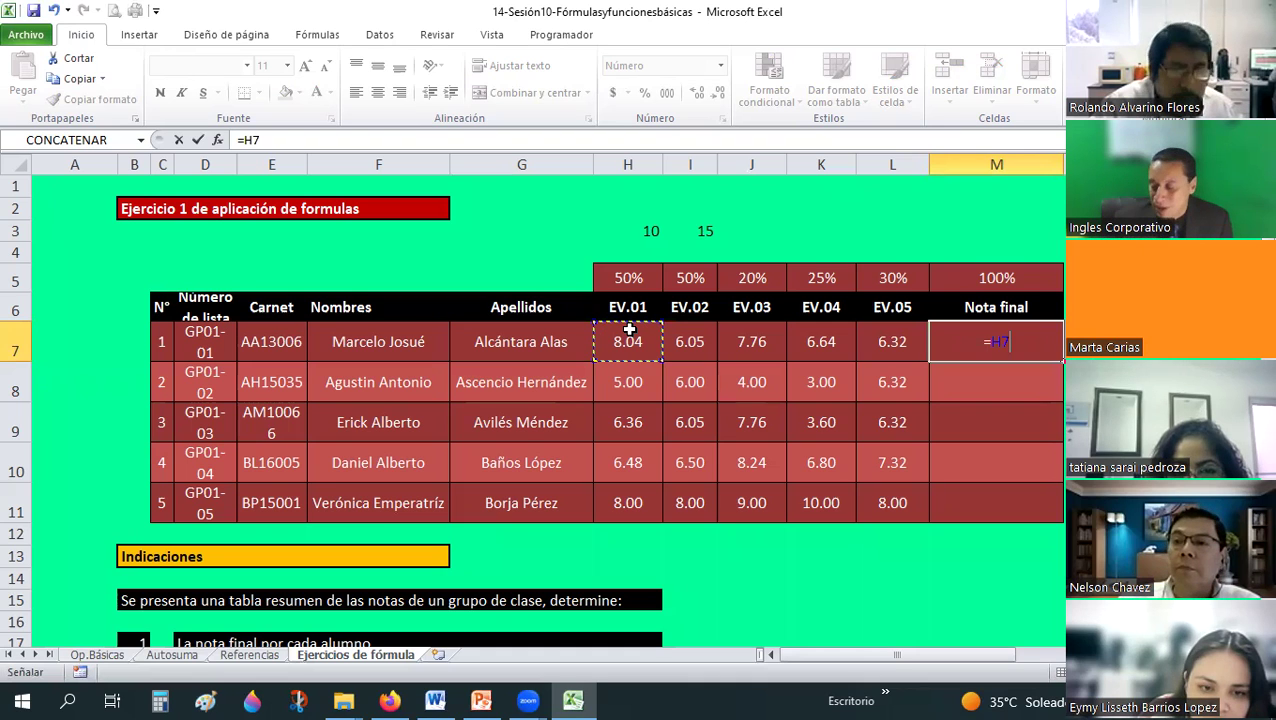
type("*")
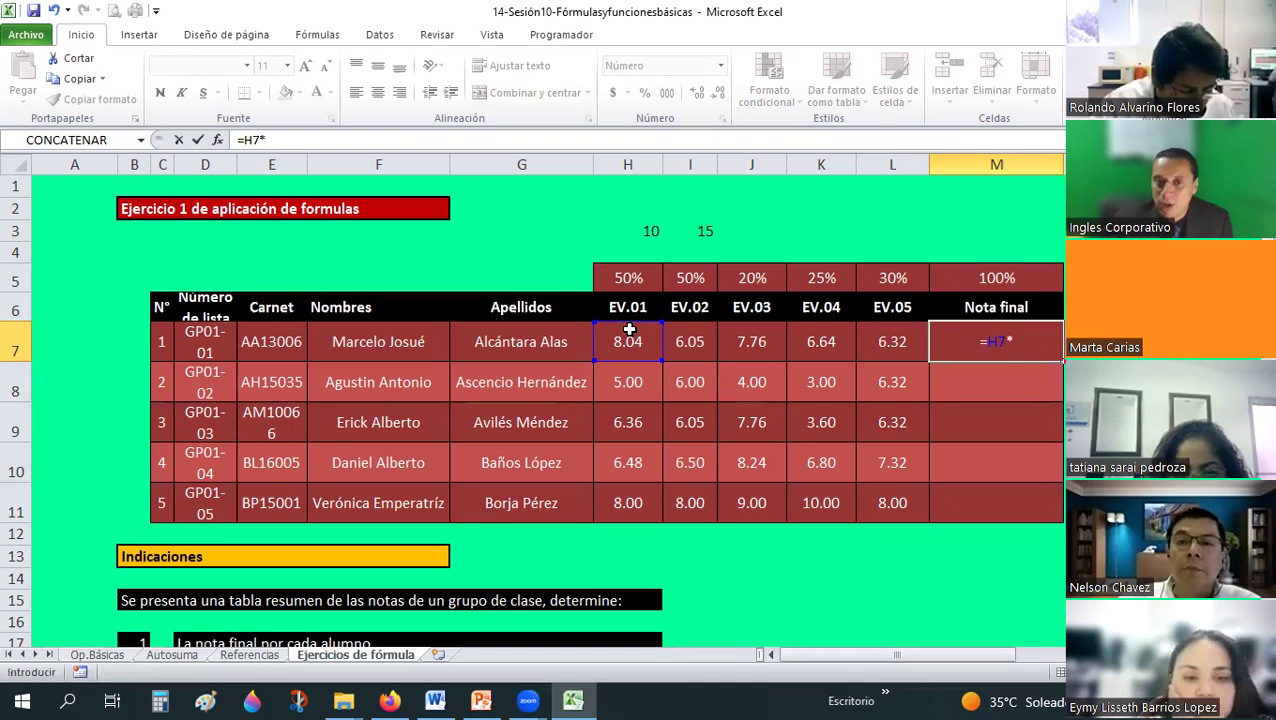
left_click(645, 277)
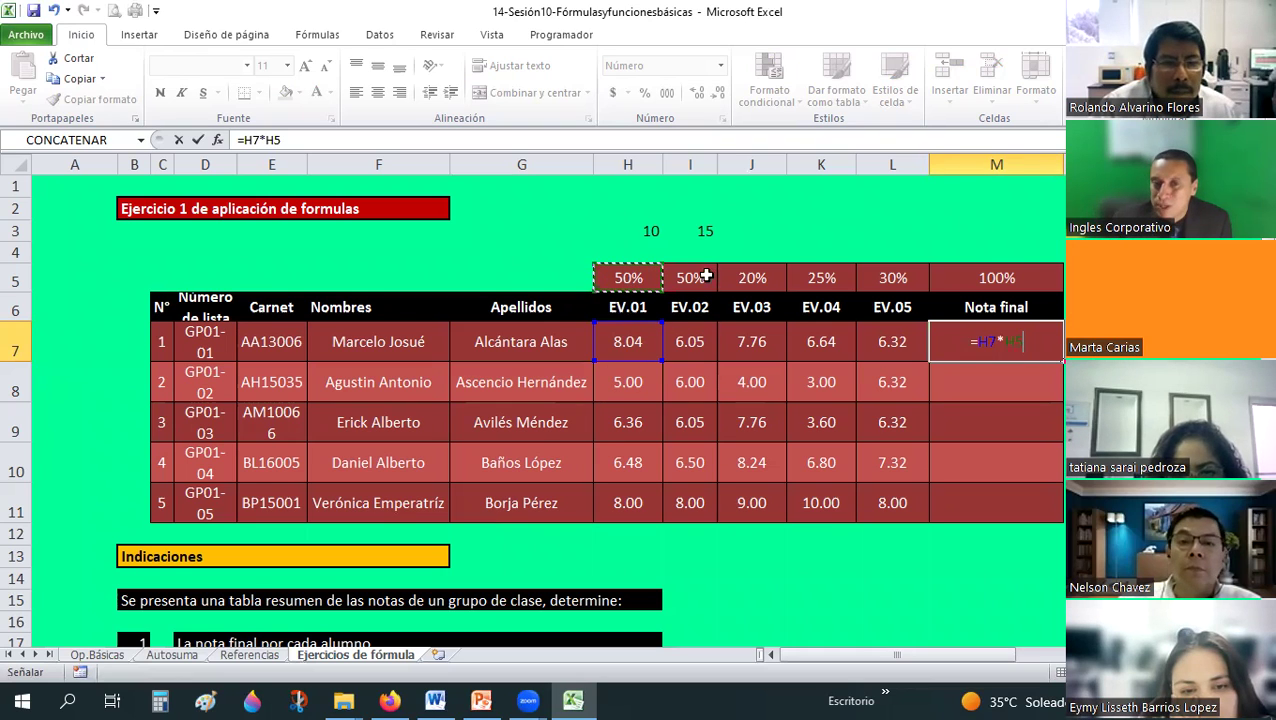
type("+")
left_click(695, 340)
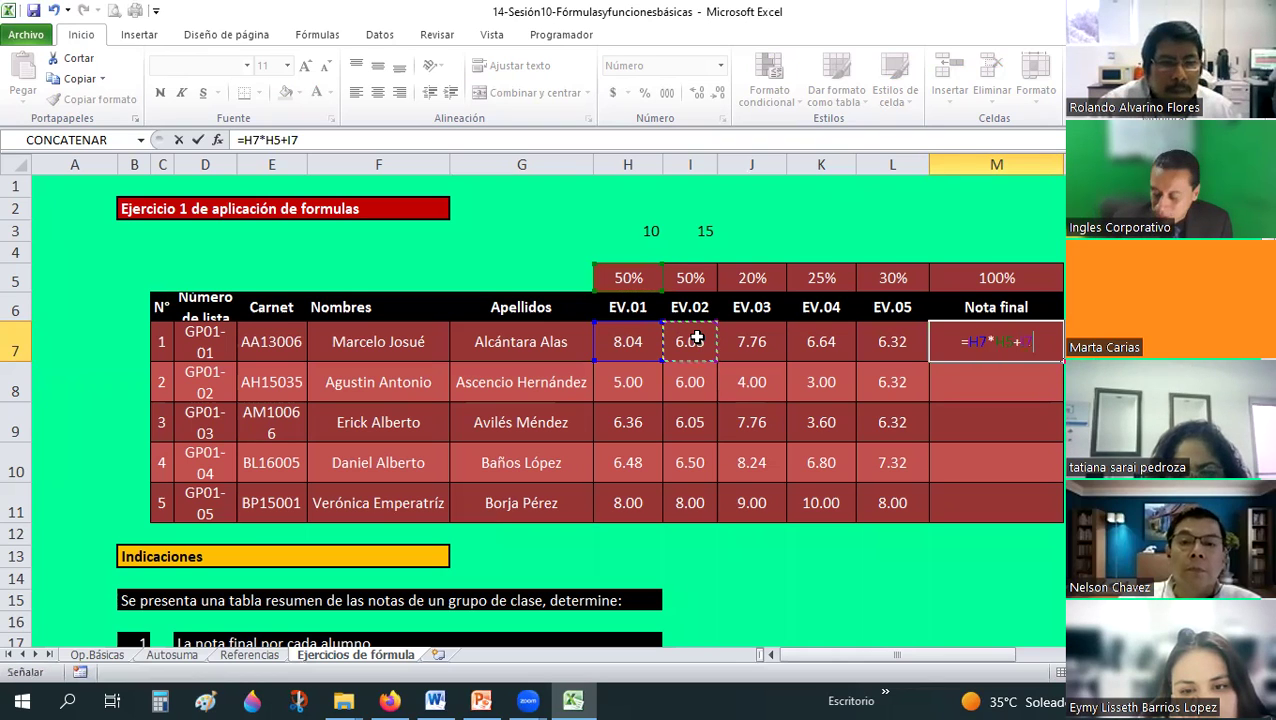
type("*")
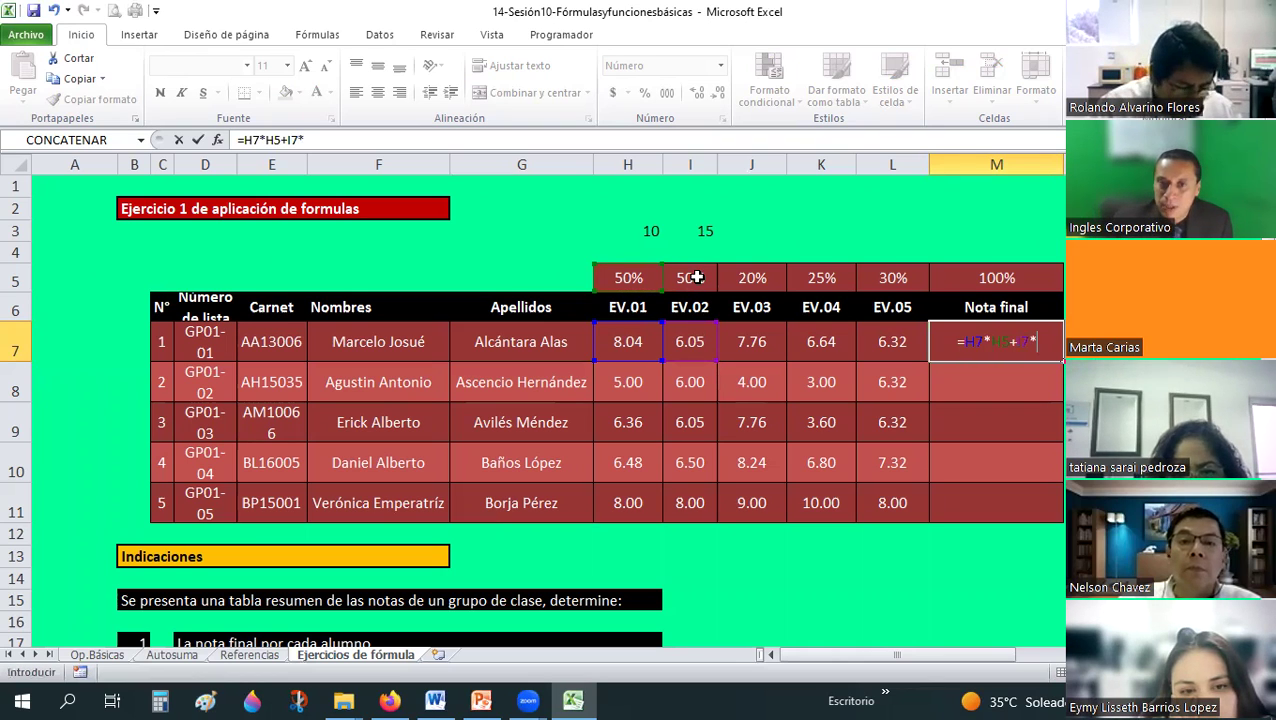
left_click(697, 277)
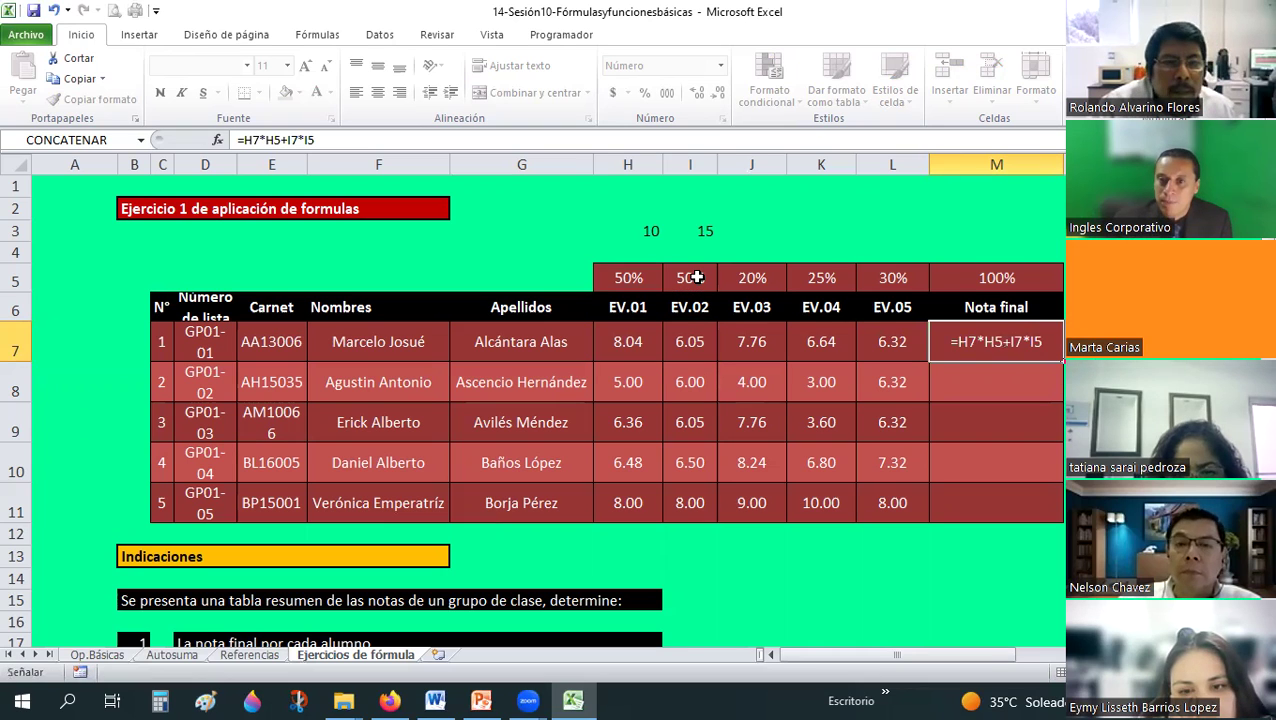
key("ctrl+Return")
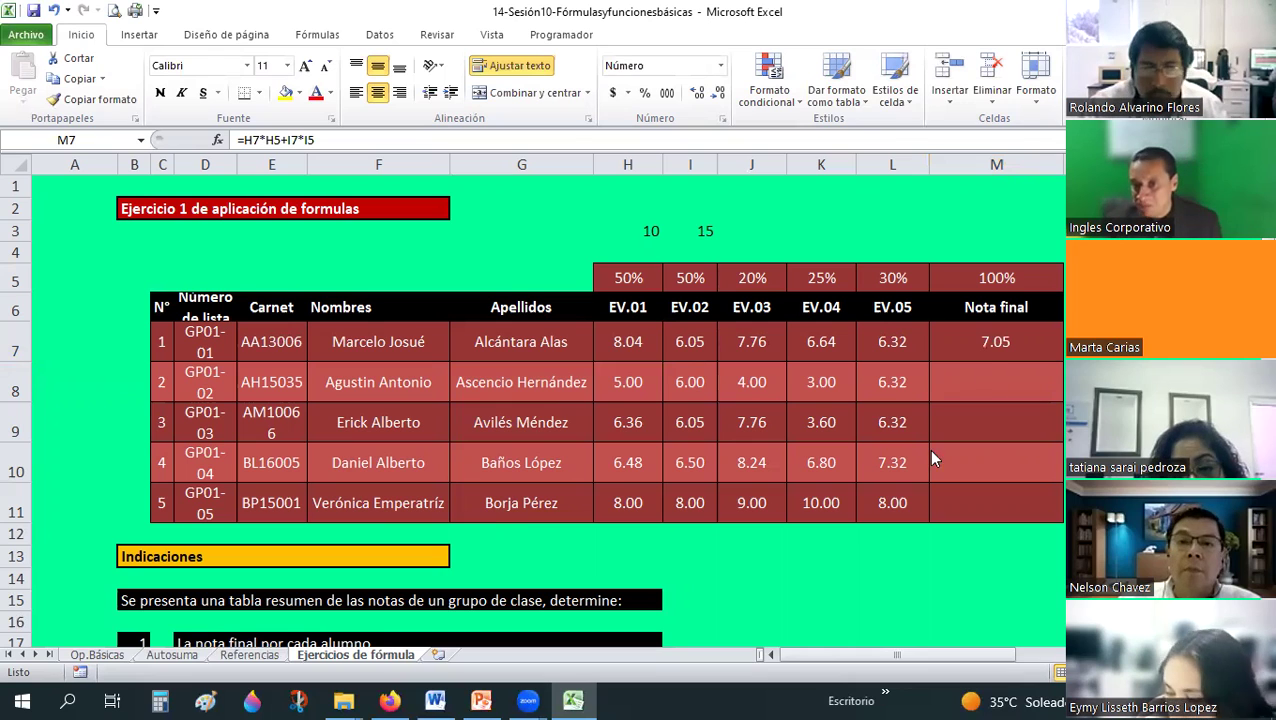
left_click(986, 359)
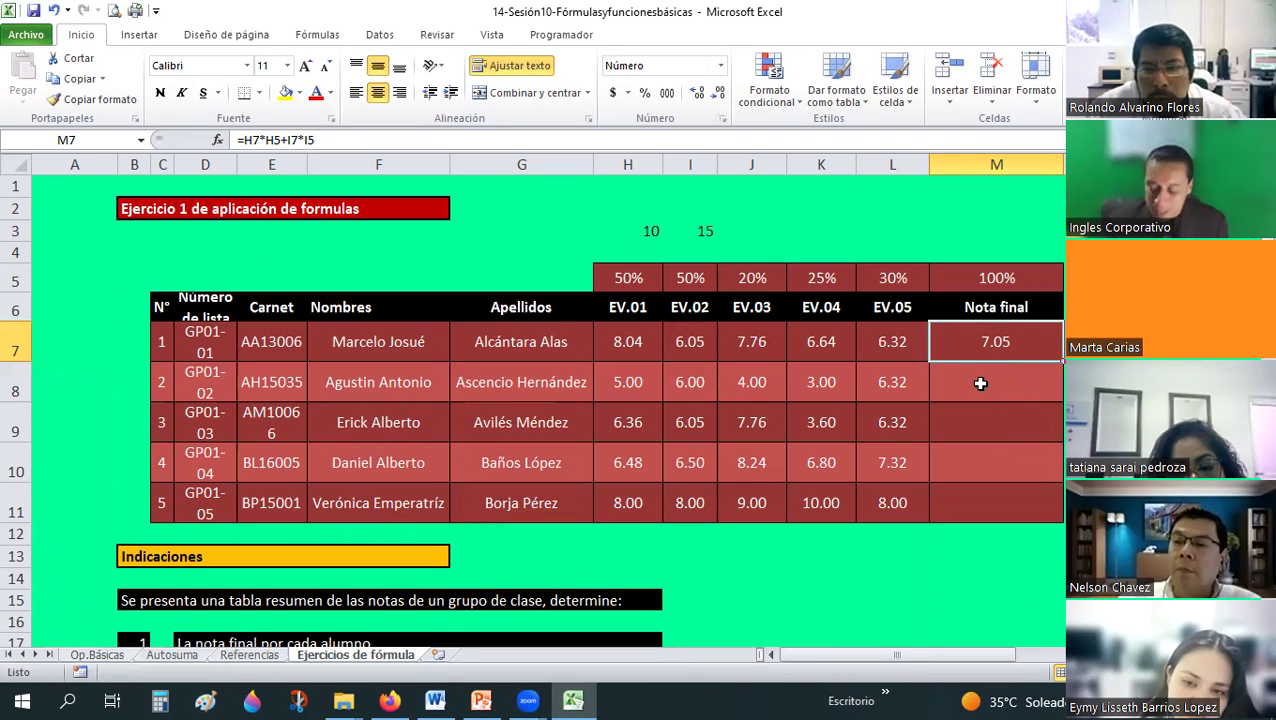
- Enter =(H8*H5) in M8, giving the second student 2.50
left_click(981, 384)
type("=")
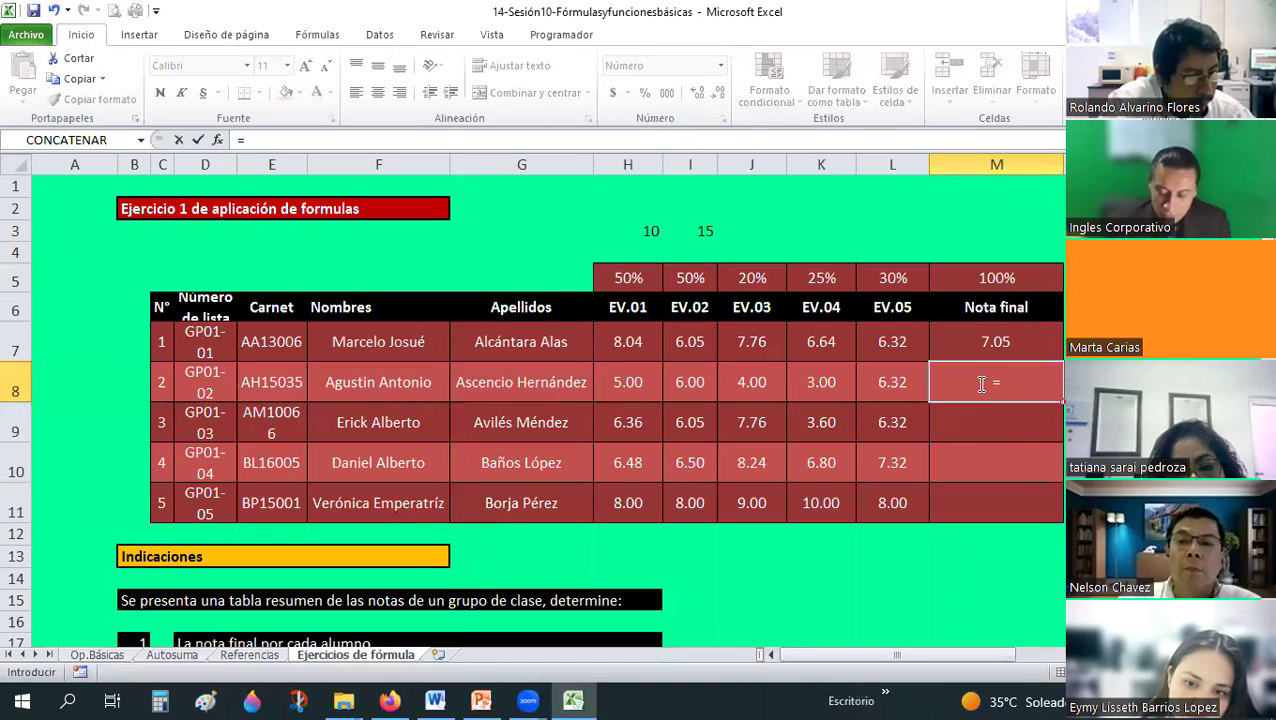
type("(")
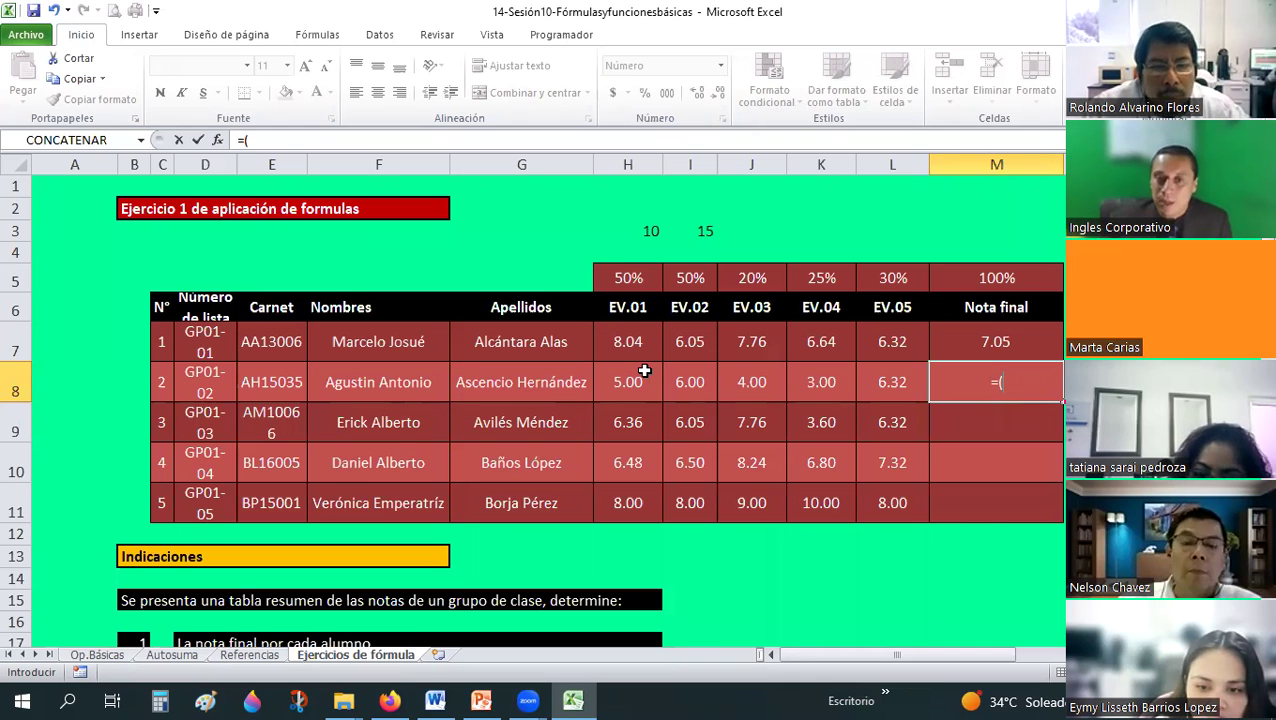
left_click(626, 385)
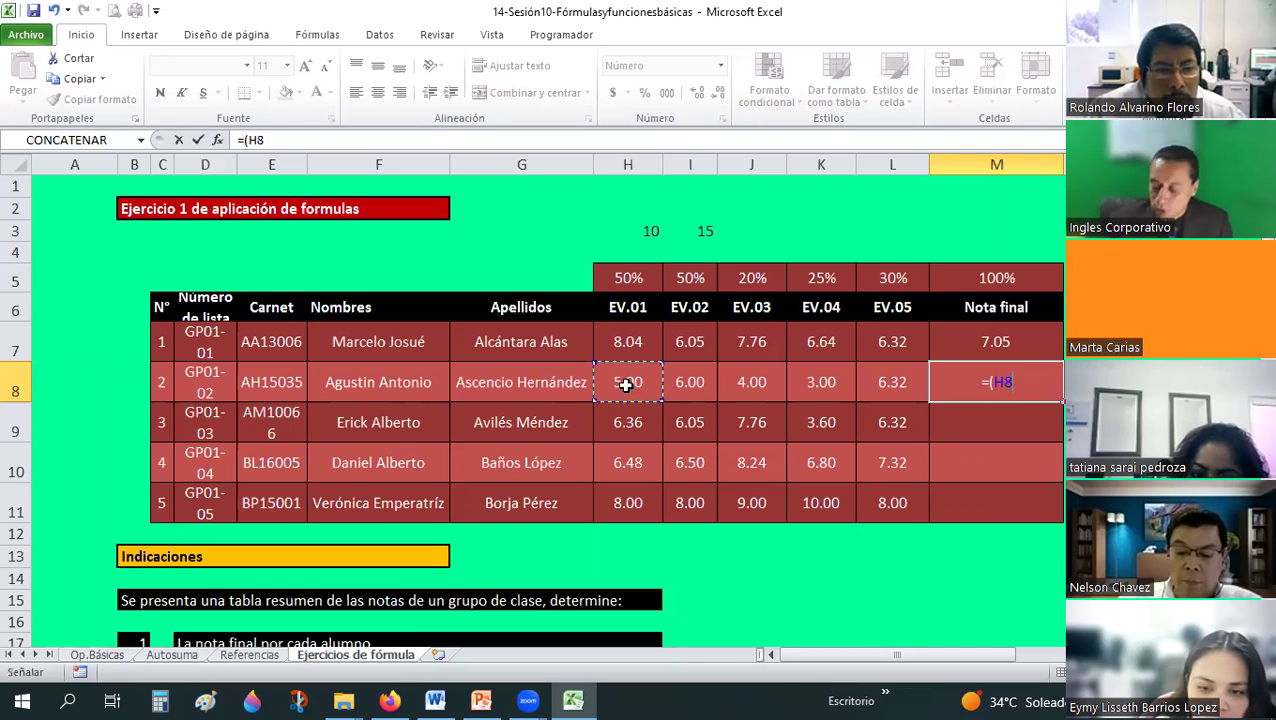
type("*")
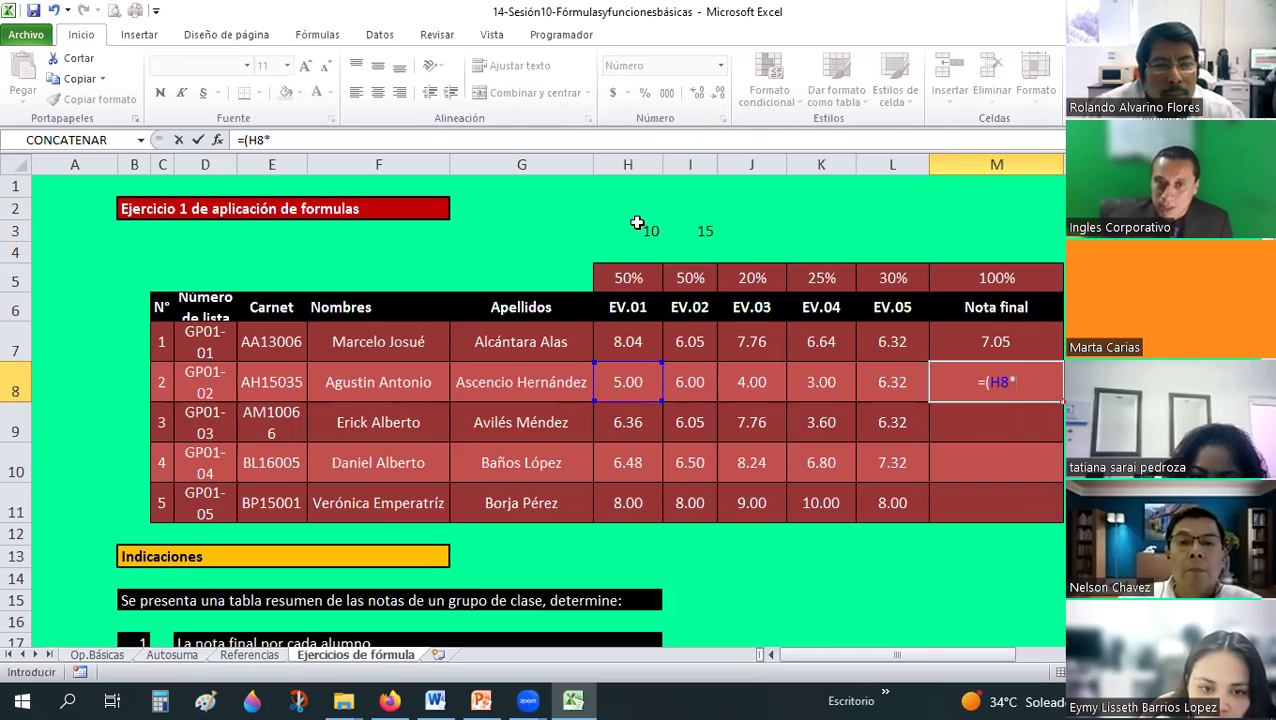
left_click(615, 281)
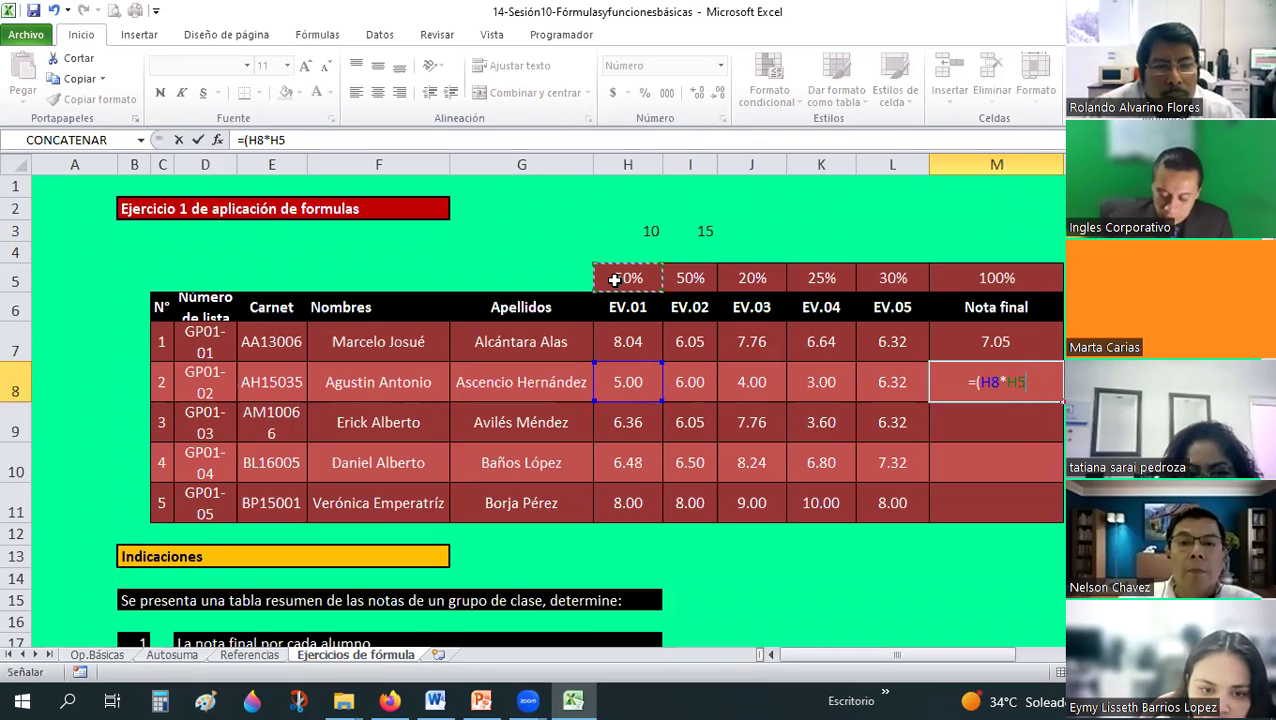
type(")")
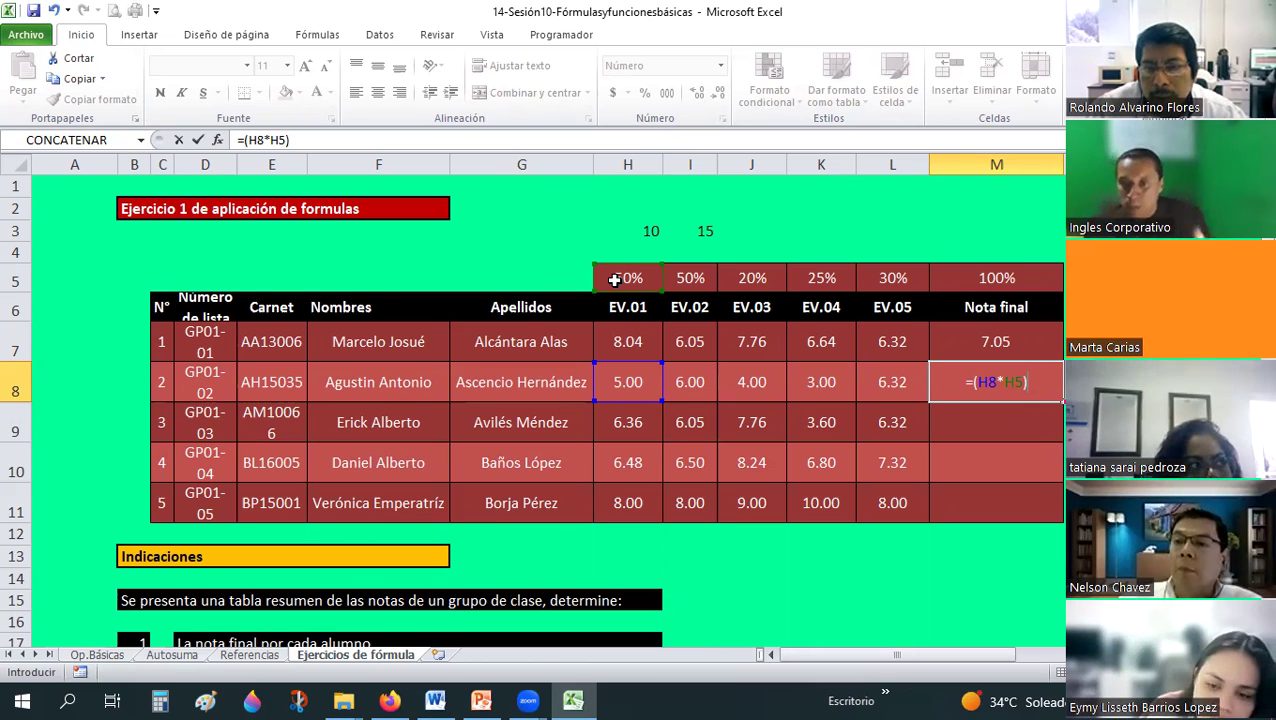
key("Return")
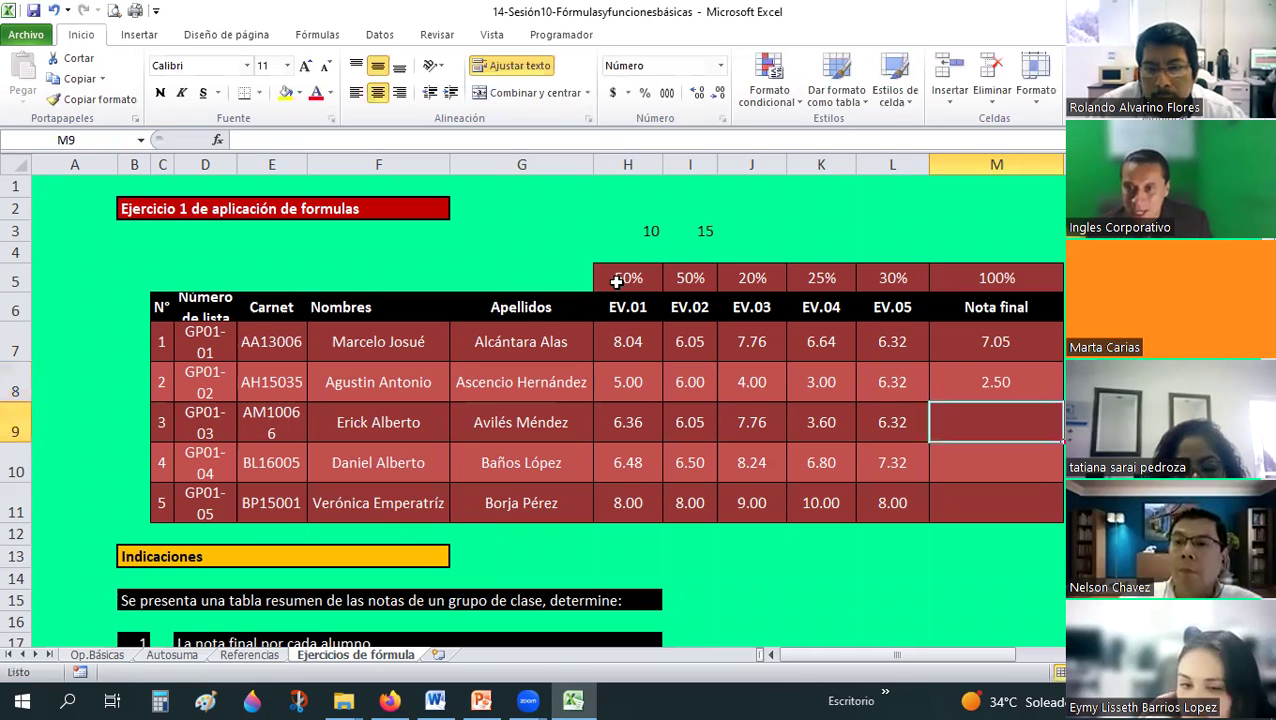
key("Up")
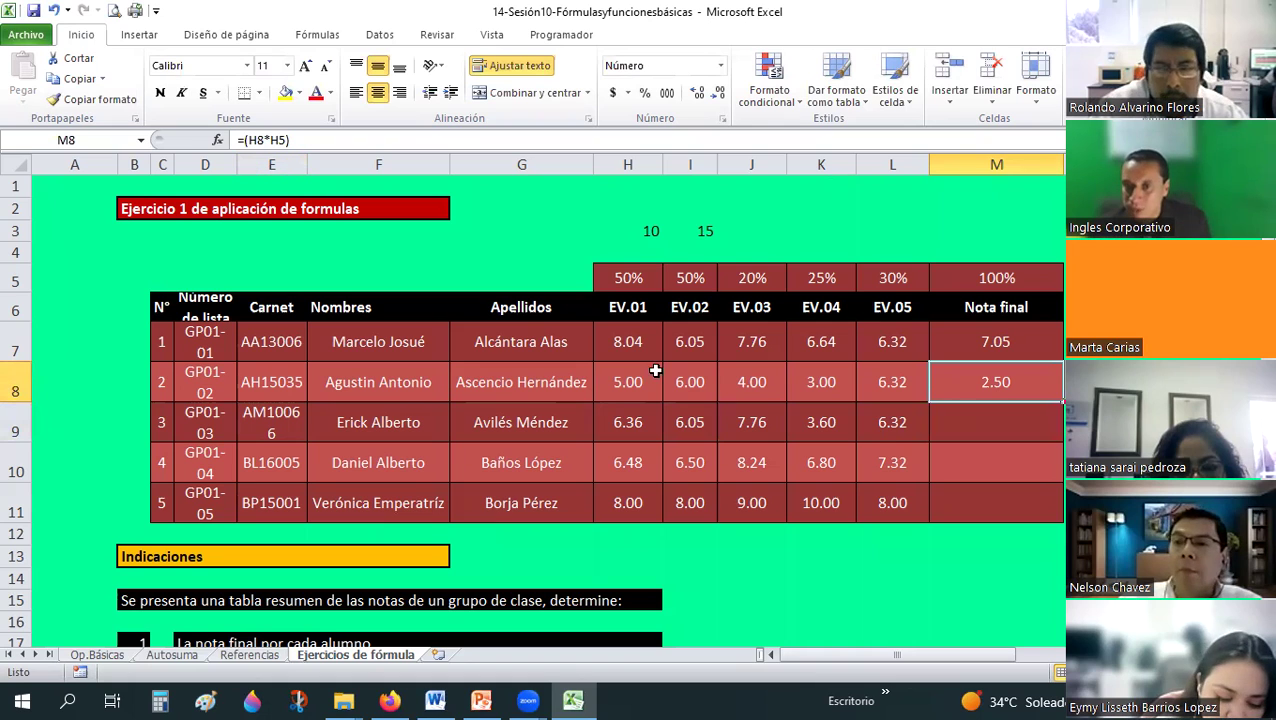
left_click(988, 333)
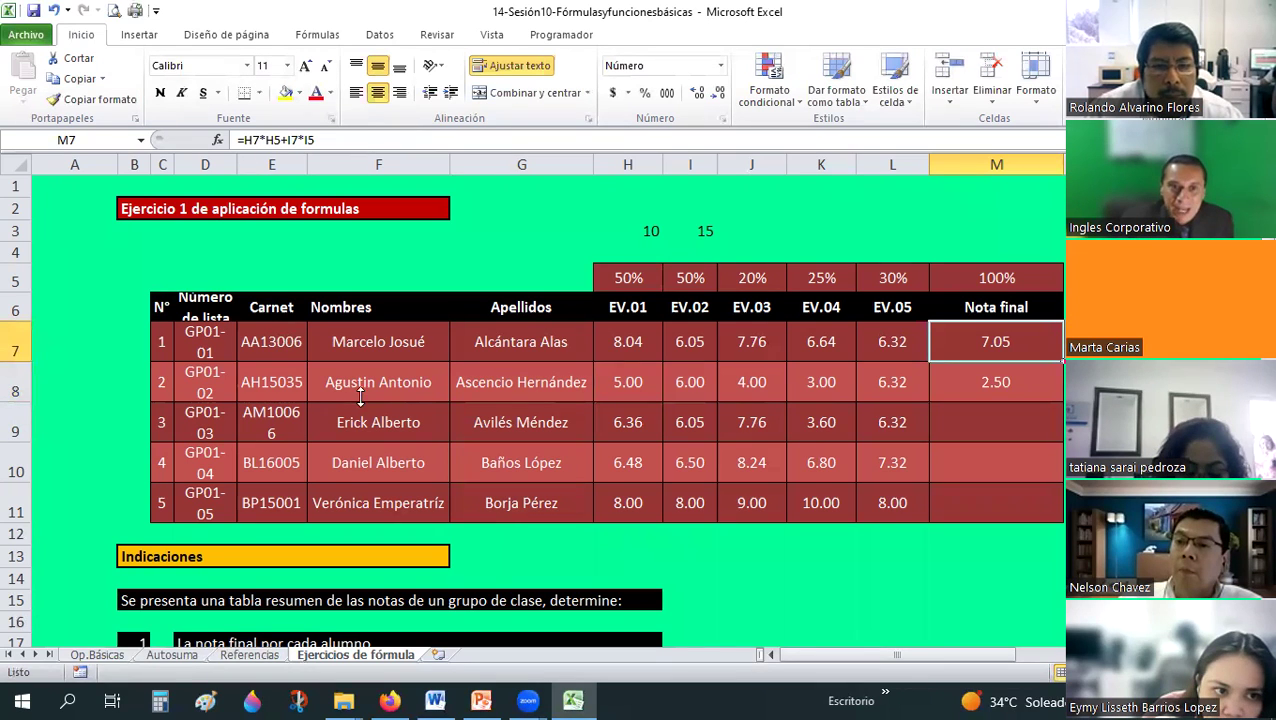
key("ctrl+shift+u")
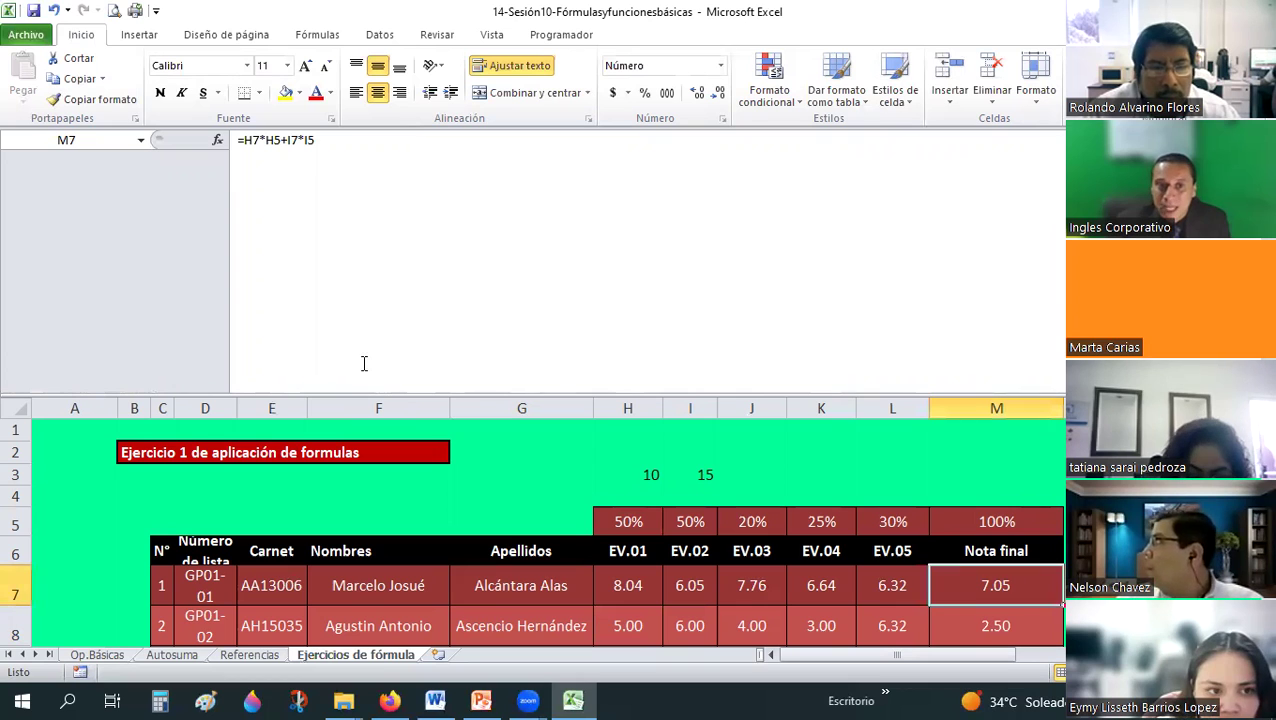
left_click_drag(353, 150, 353, 150)
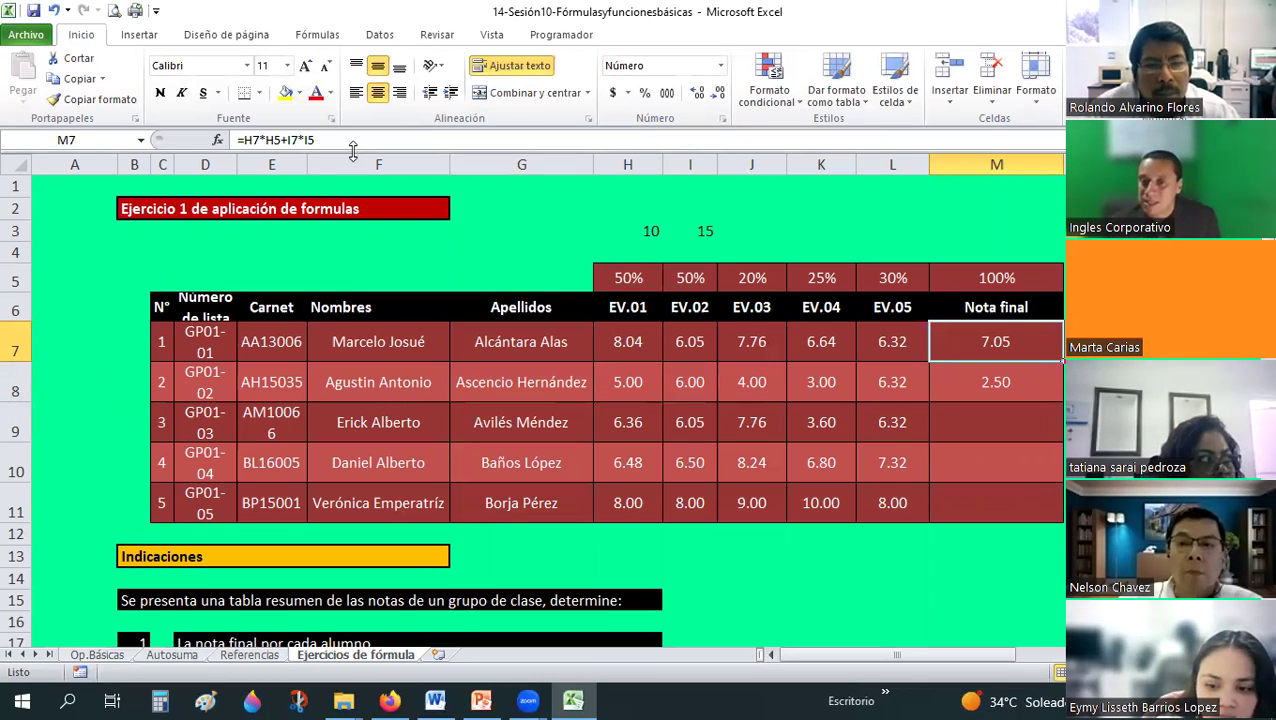
key("Down")
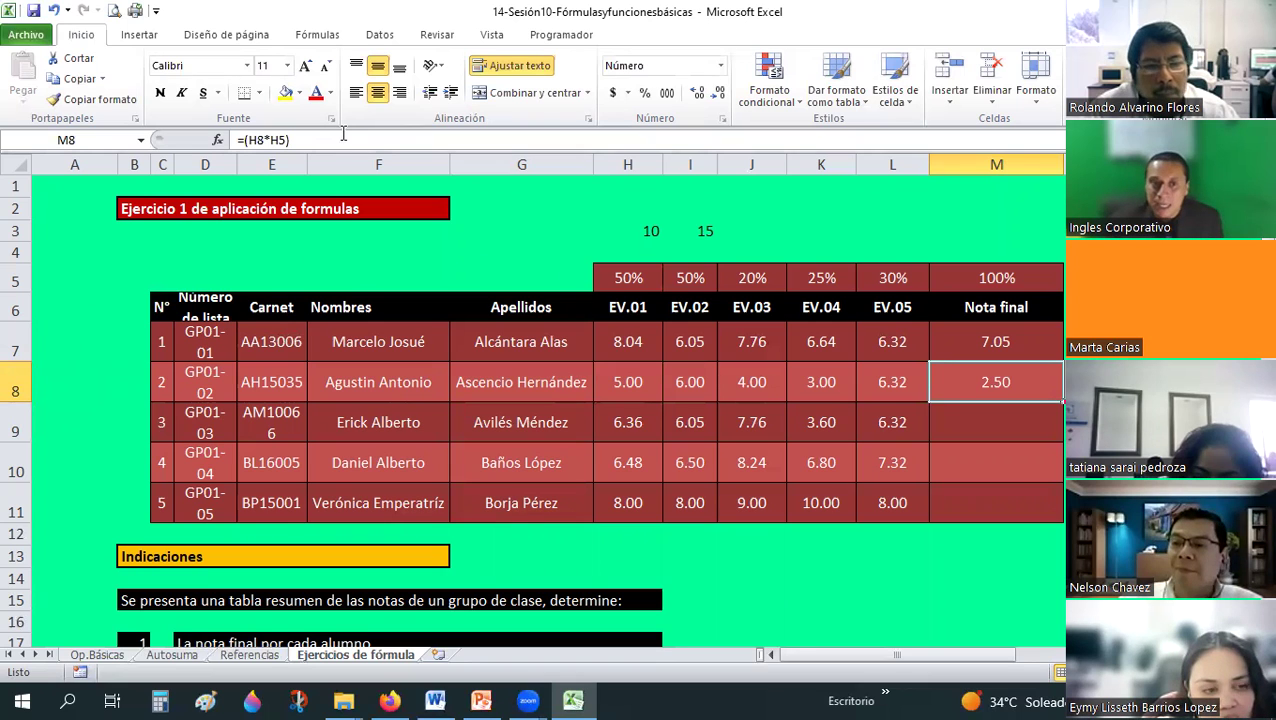
- Extend M8's formula to =(H8*H5)+(I8*I5), which now shows 5.50
left_click(341, 133)
type("+(")
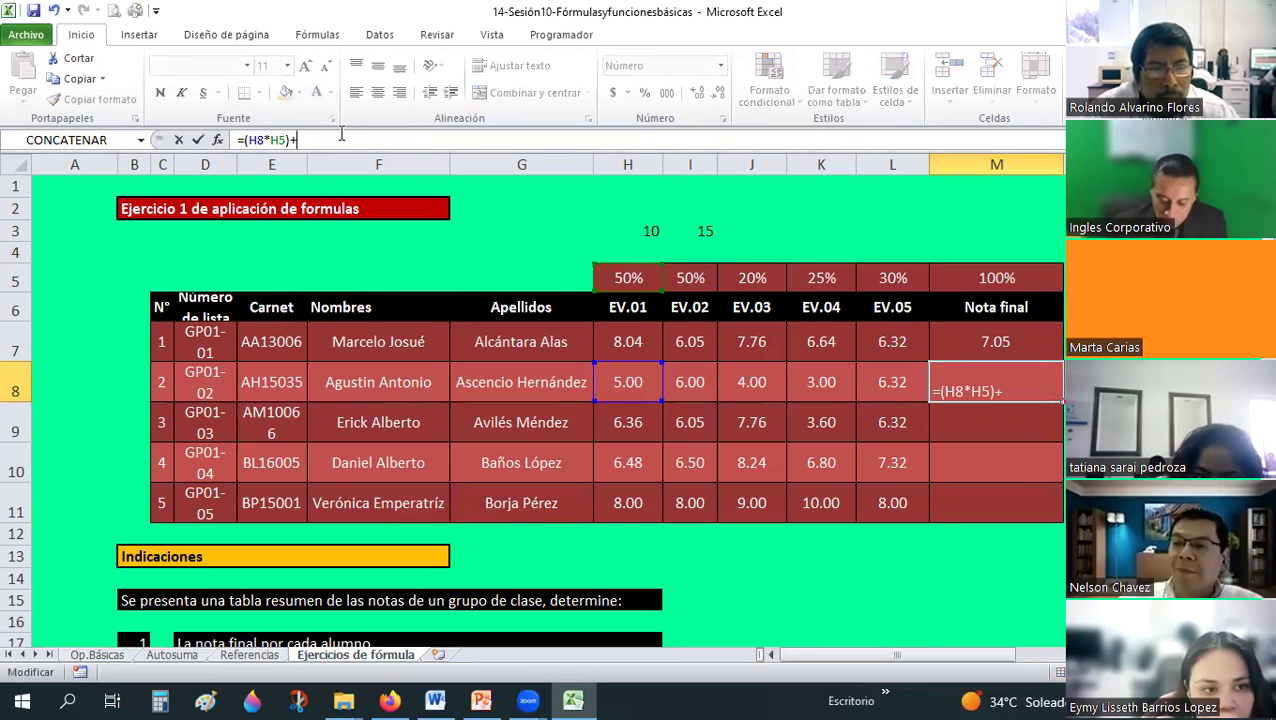
left_click(691, 387)
type("*")
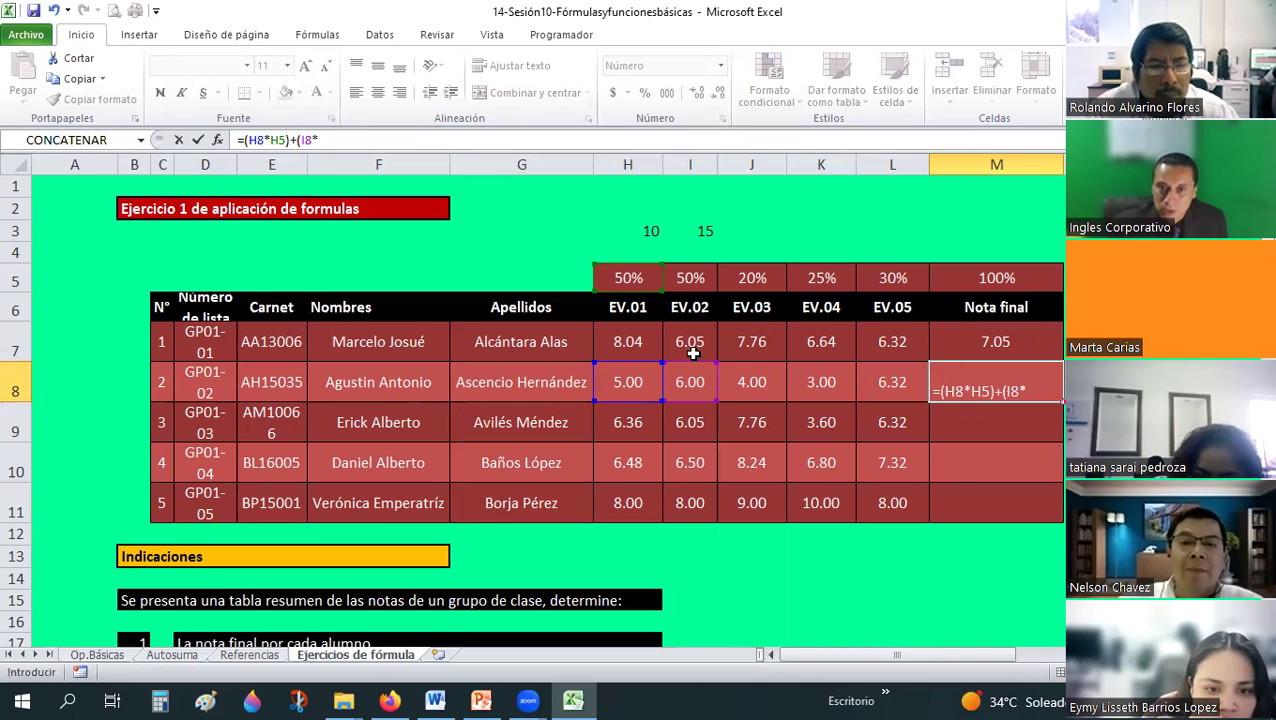
left_click(703, 278)
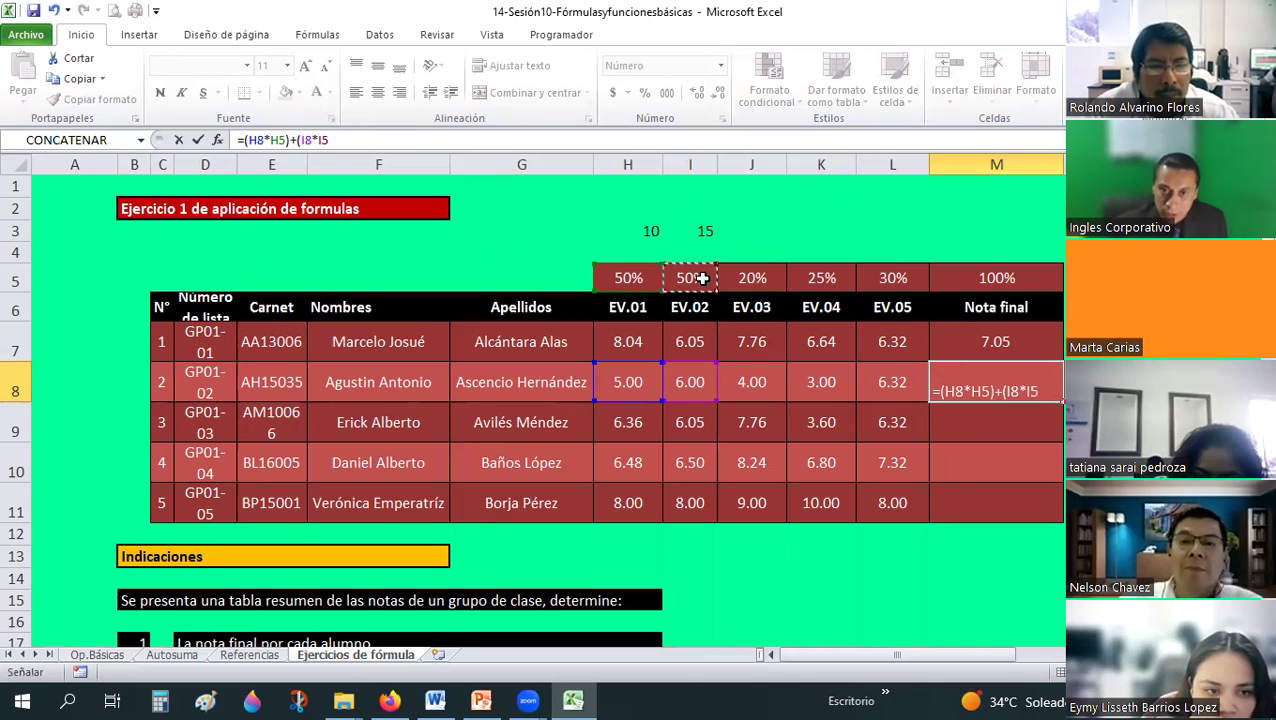
type(")")
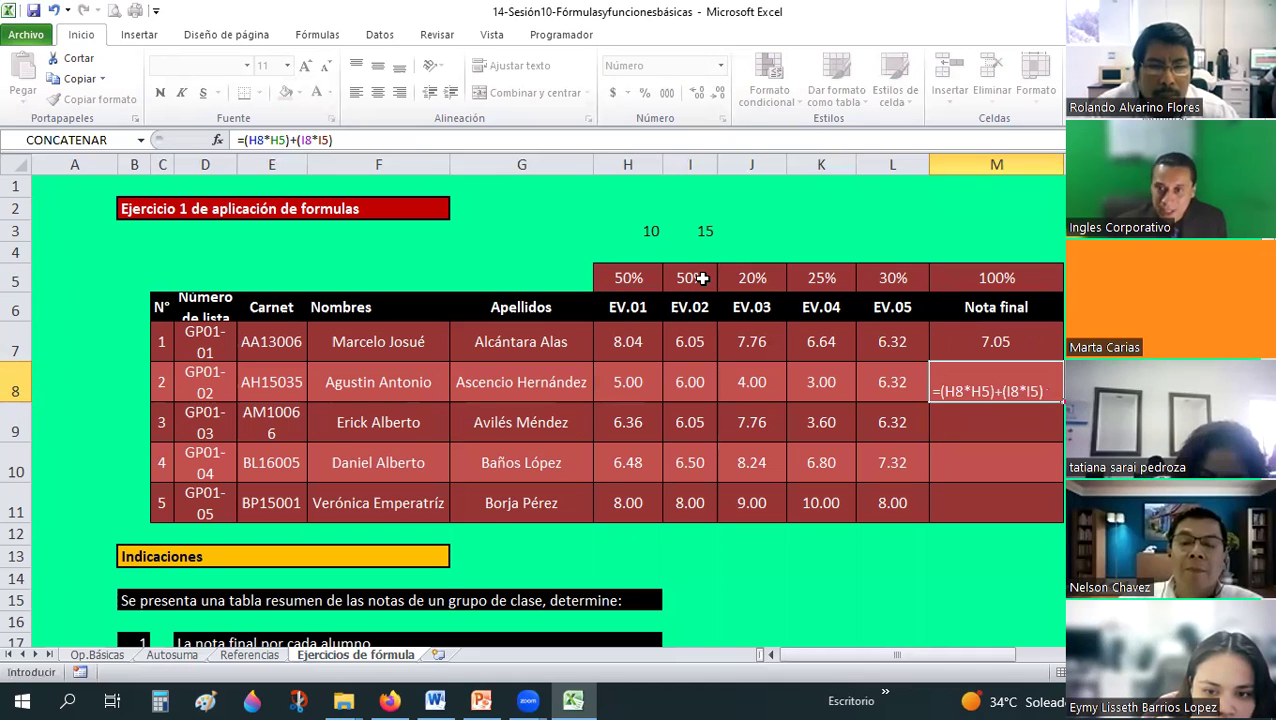
key("ctrl+Return")
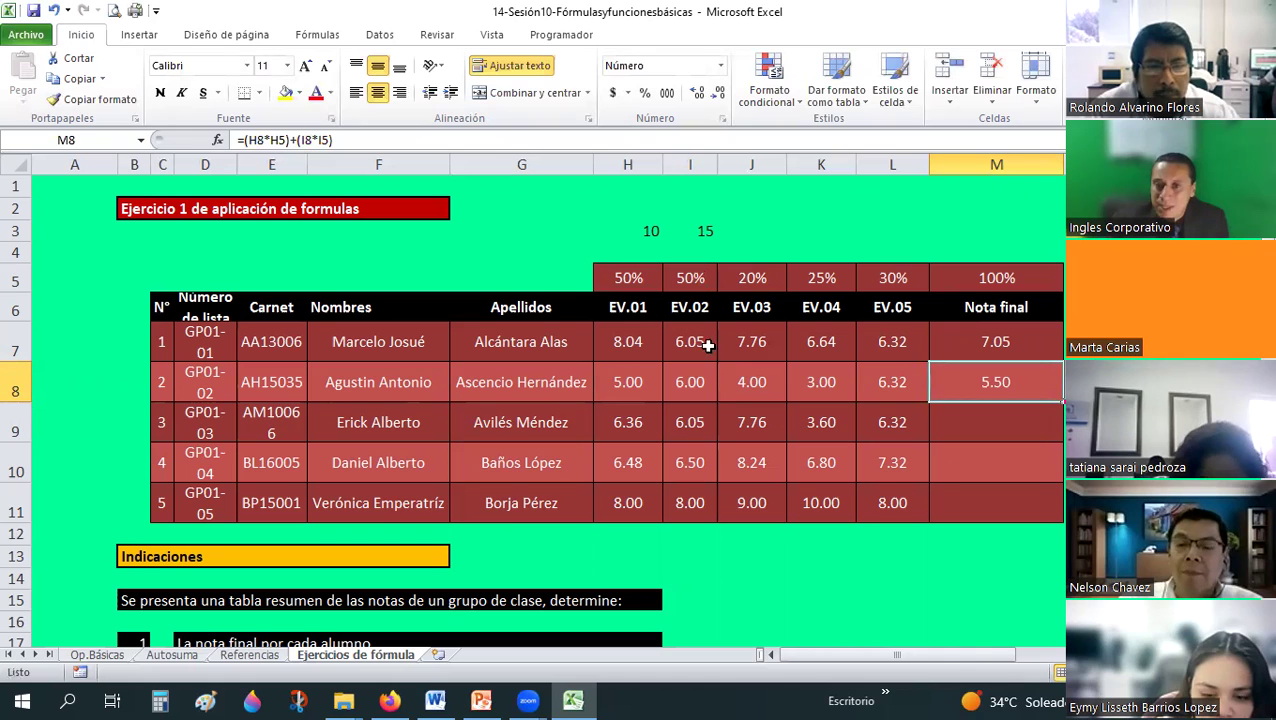
left_click(630, 378)
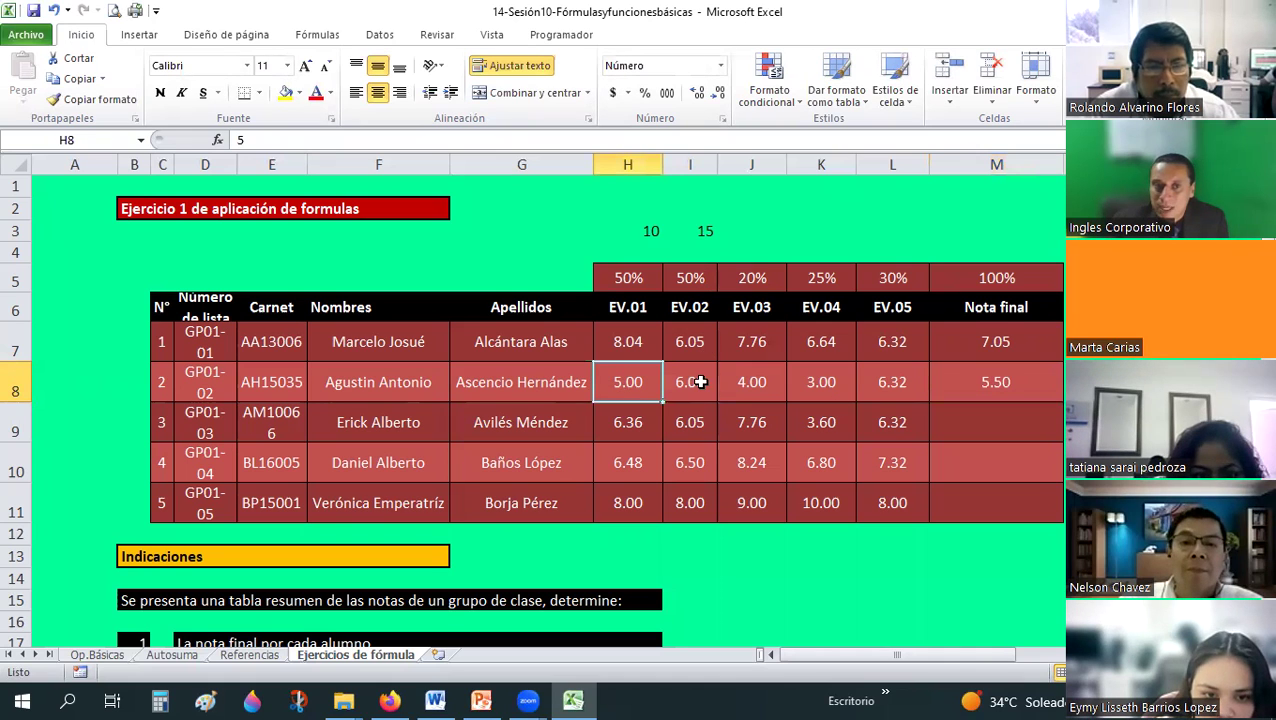
left_click(657, 349)
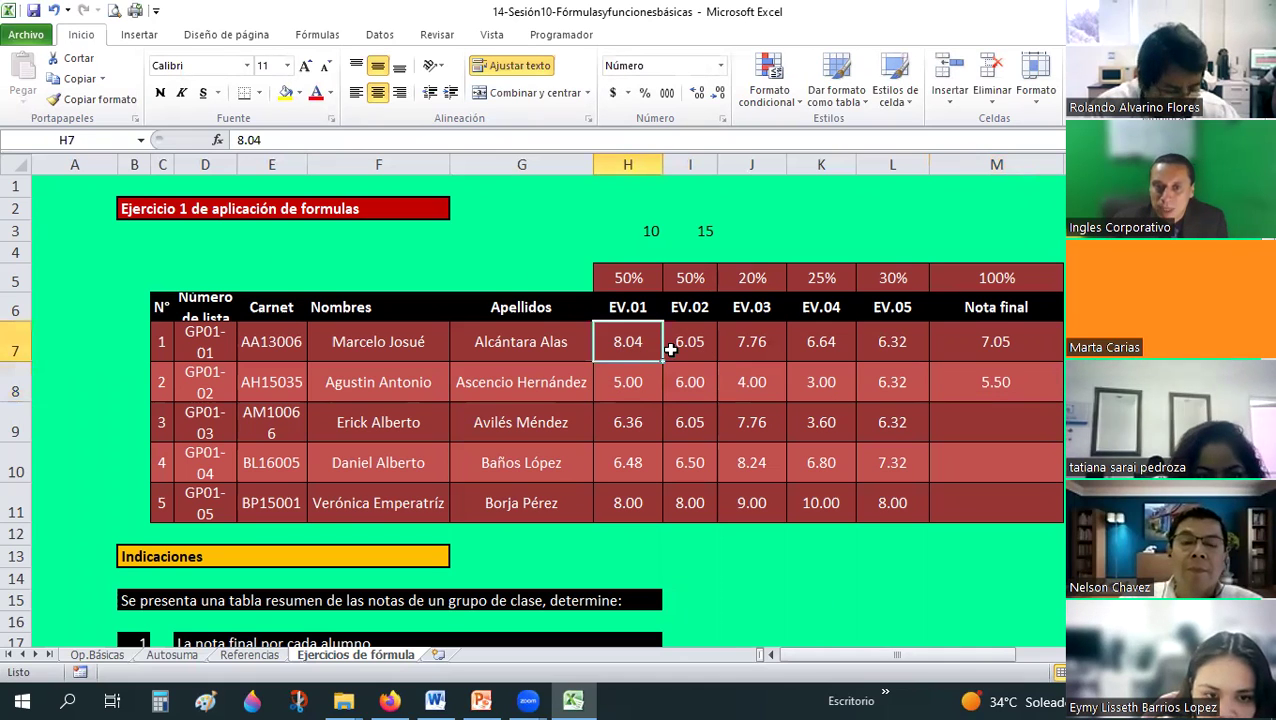
left_click(669, 344, "shift")
key("ctrl+c")
right_click(643, 394)
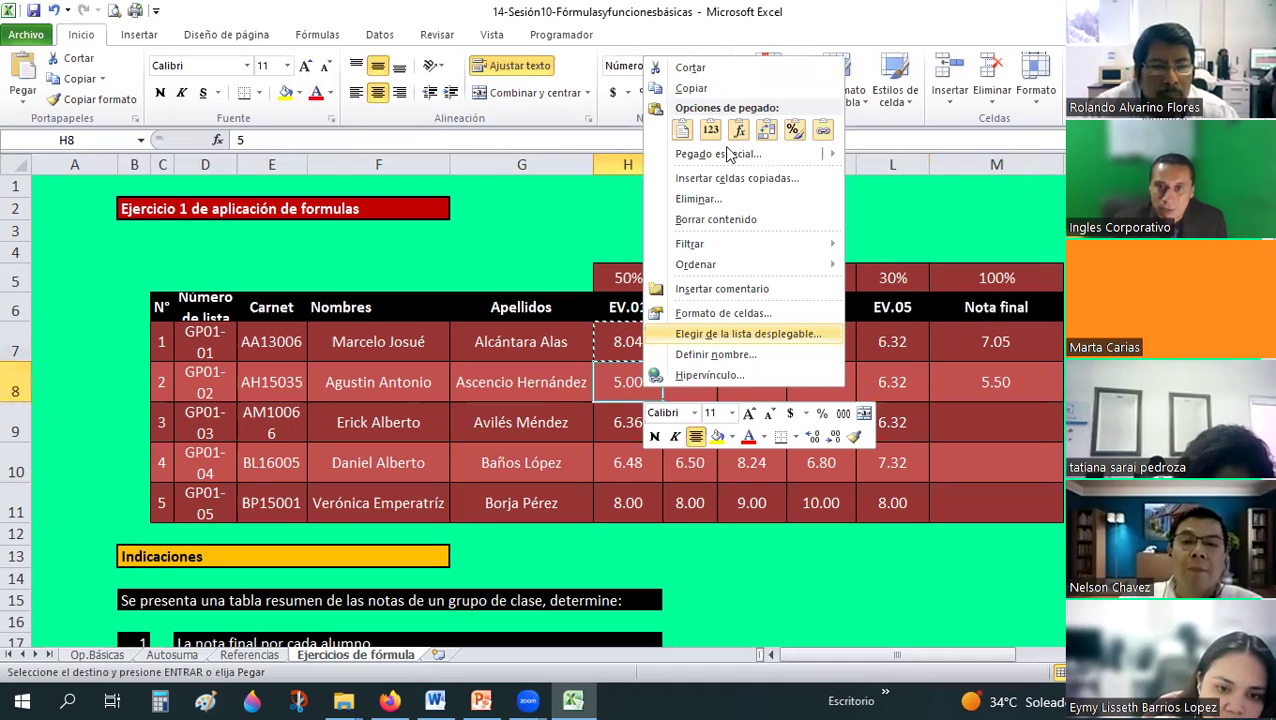
left_click(712, 130)
left_click(971, 391)
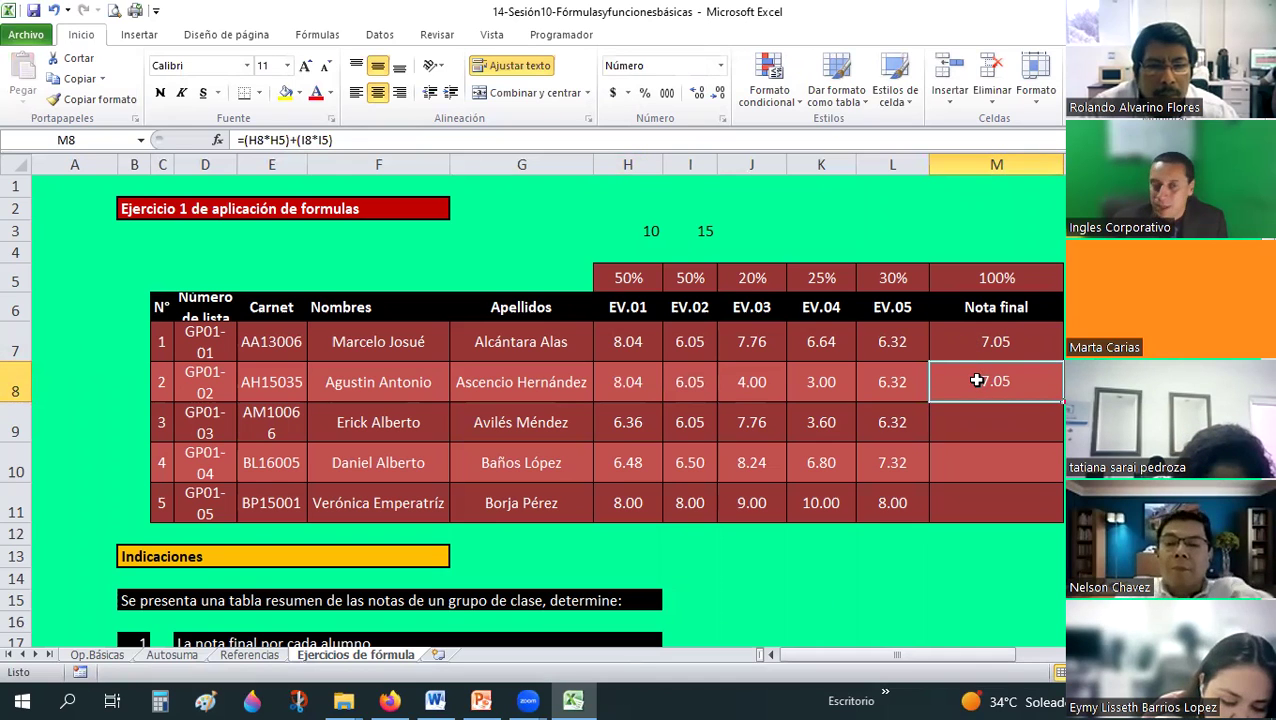
key("Up")
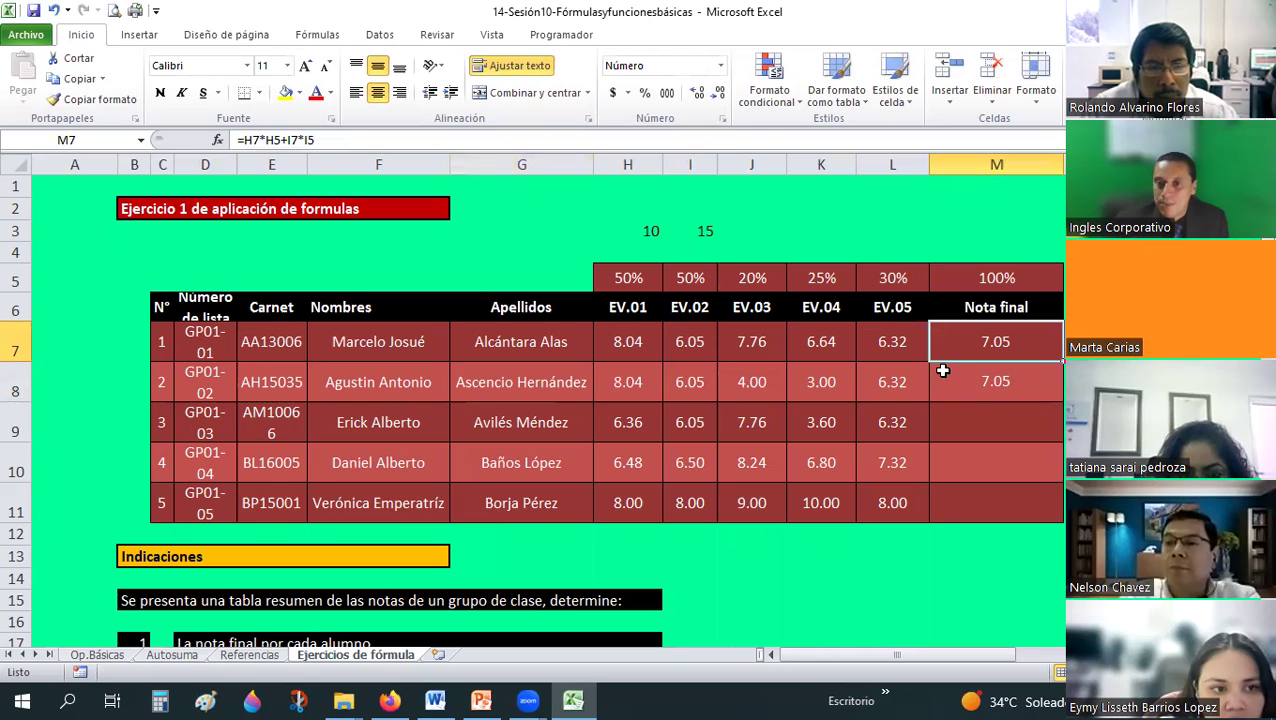
left_click(976, 389)
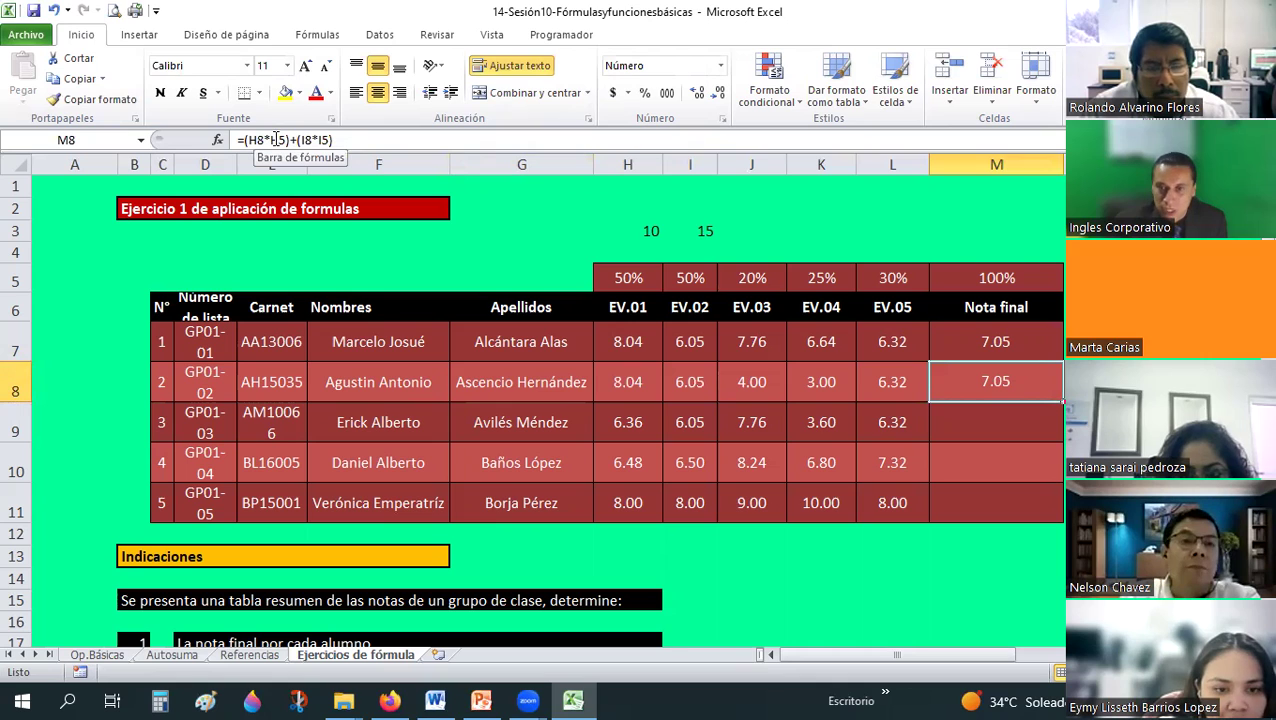
left_click(274, 140)
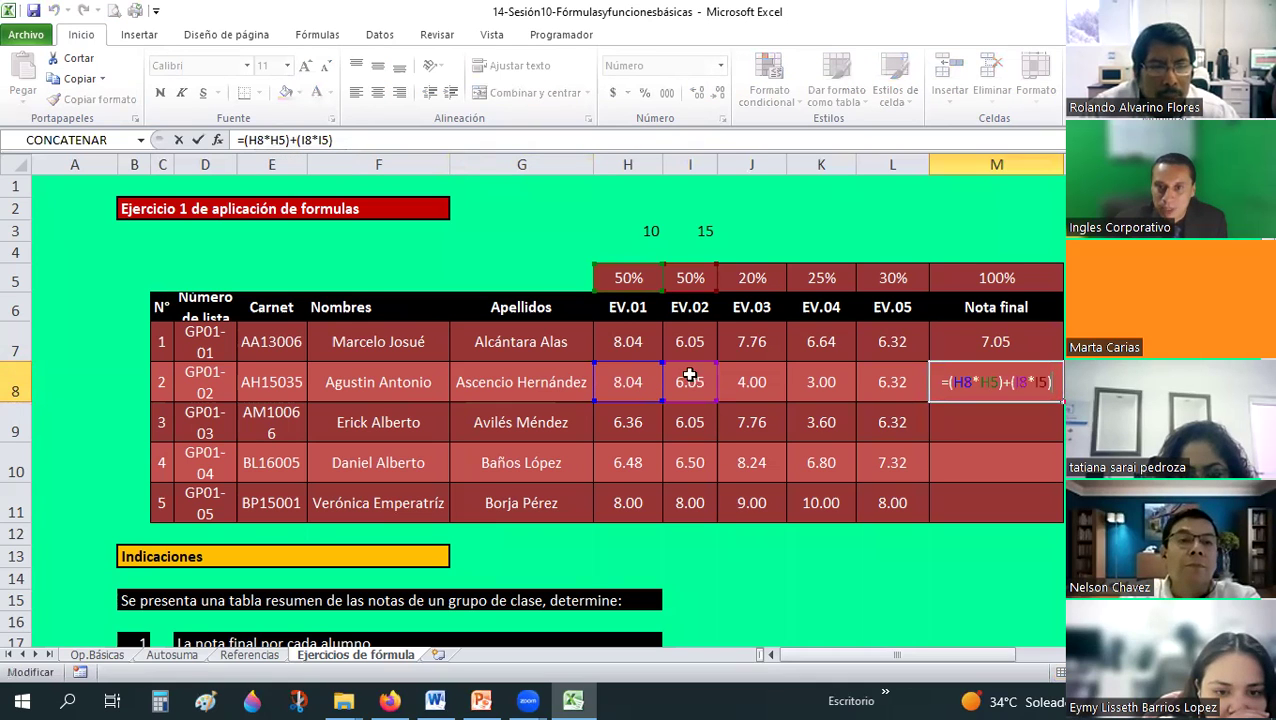
key("Escape")
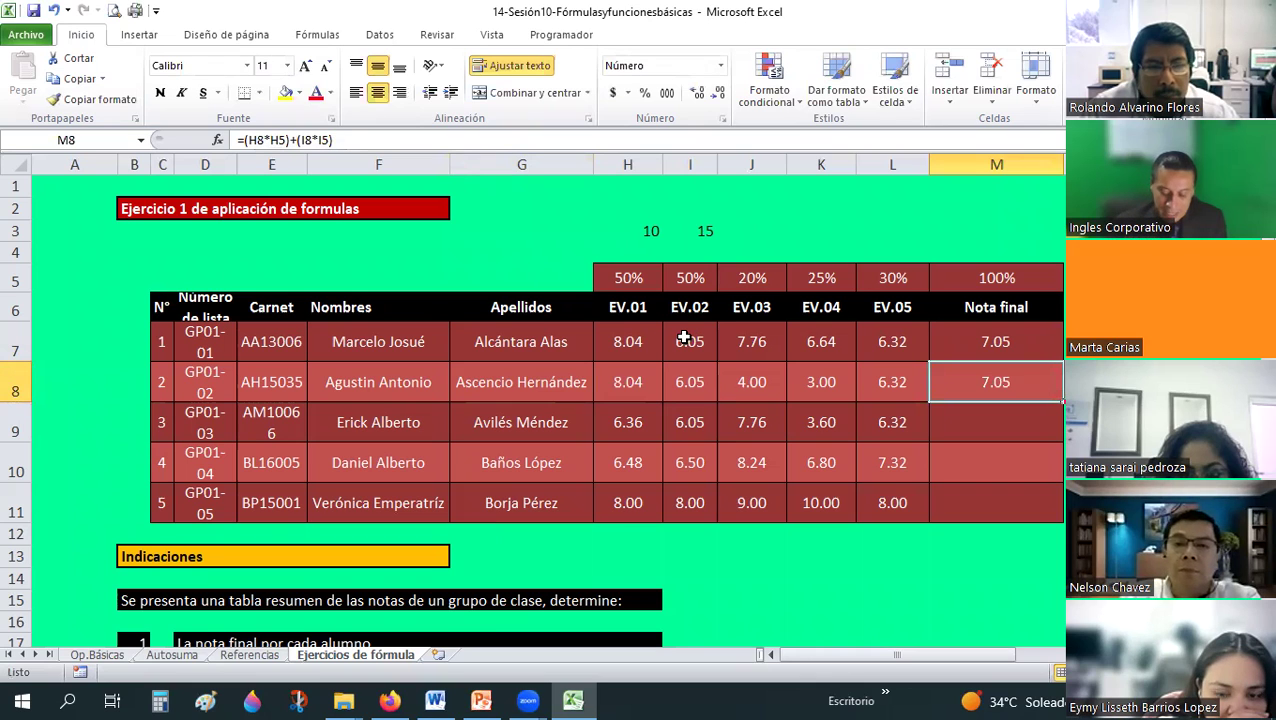
key("ctrl+z")
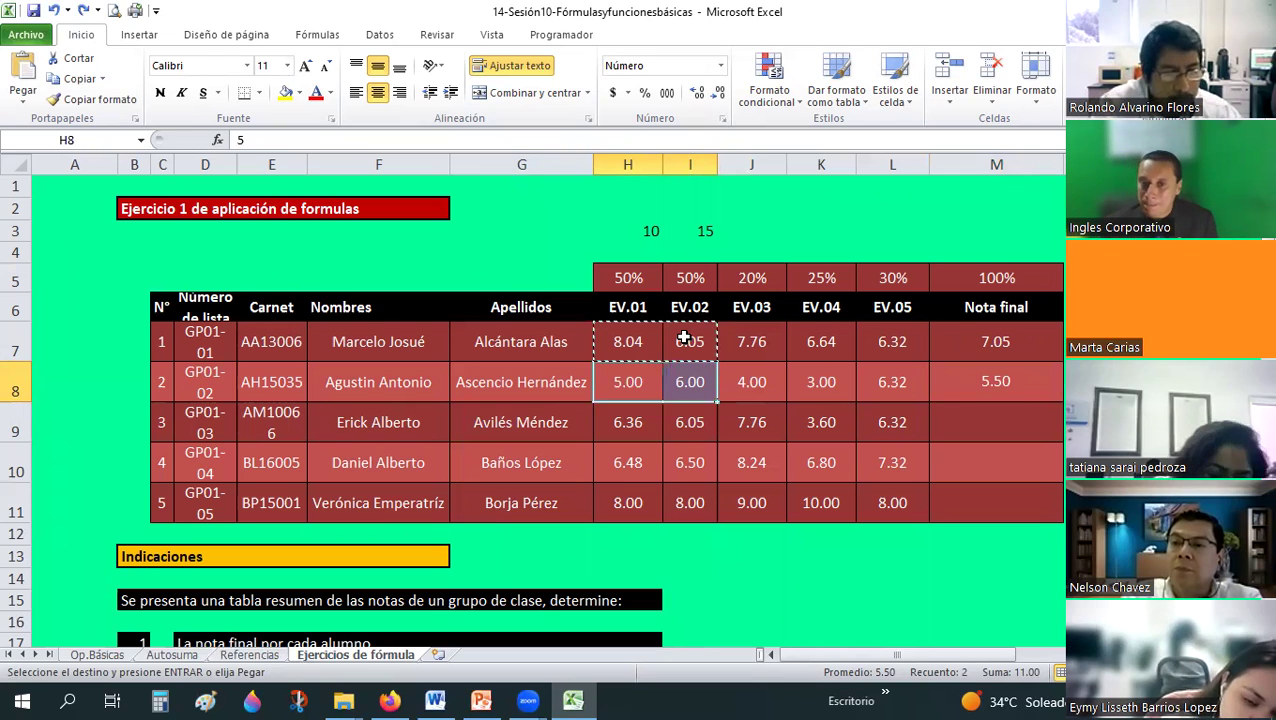
key("Escape")
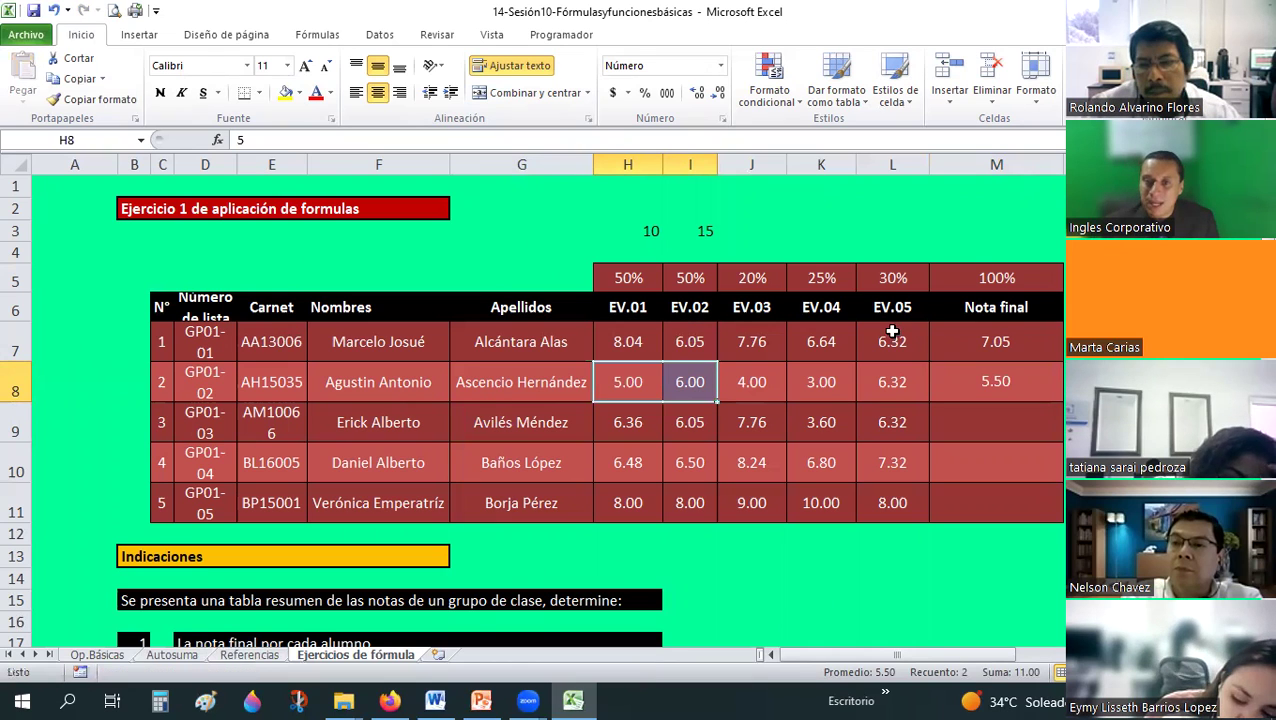
left_click_drag(1002, 341, 1014, 385)
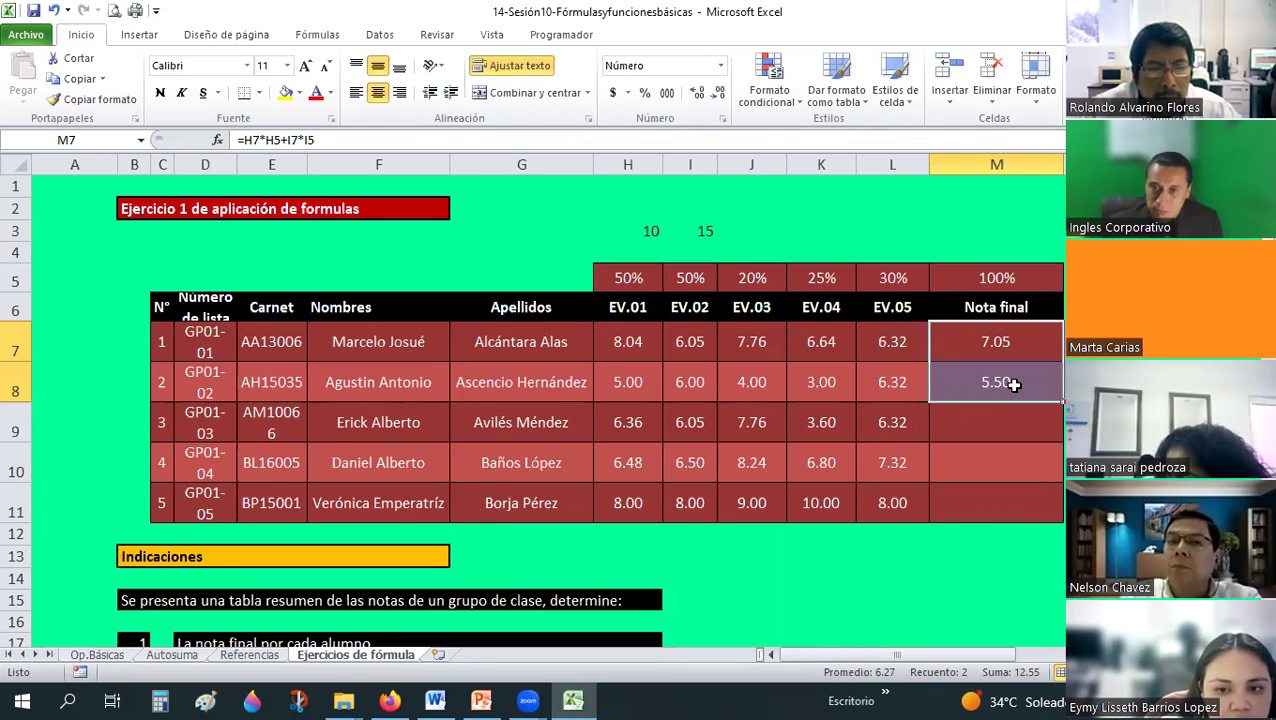
- Undo back to the 10% and 15% weights and delete the 10 and 15 from H3:I3
key("ctrl+z")
key("ctrl+z")
key("ctrl+z")
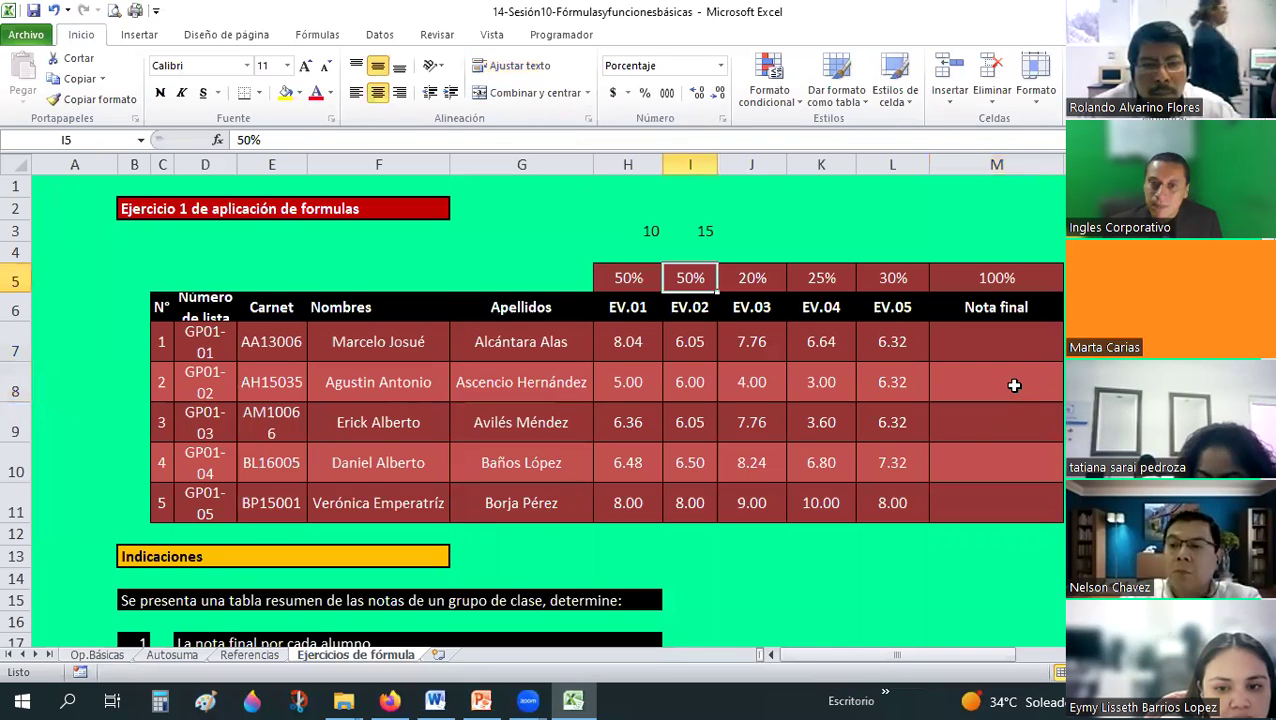
key("ctrl+z")
key("ctrl+z")
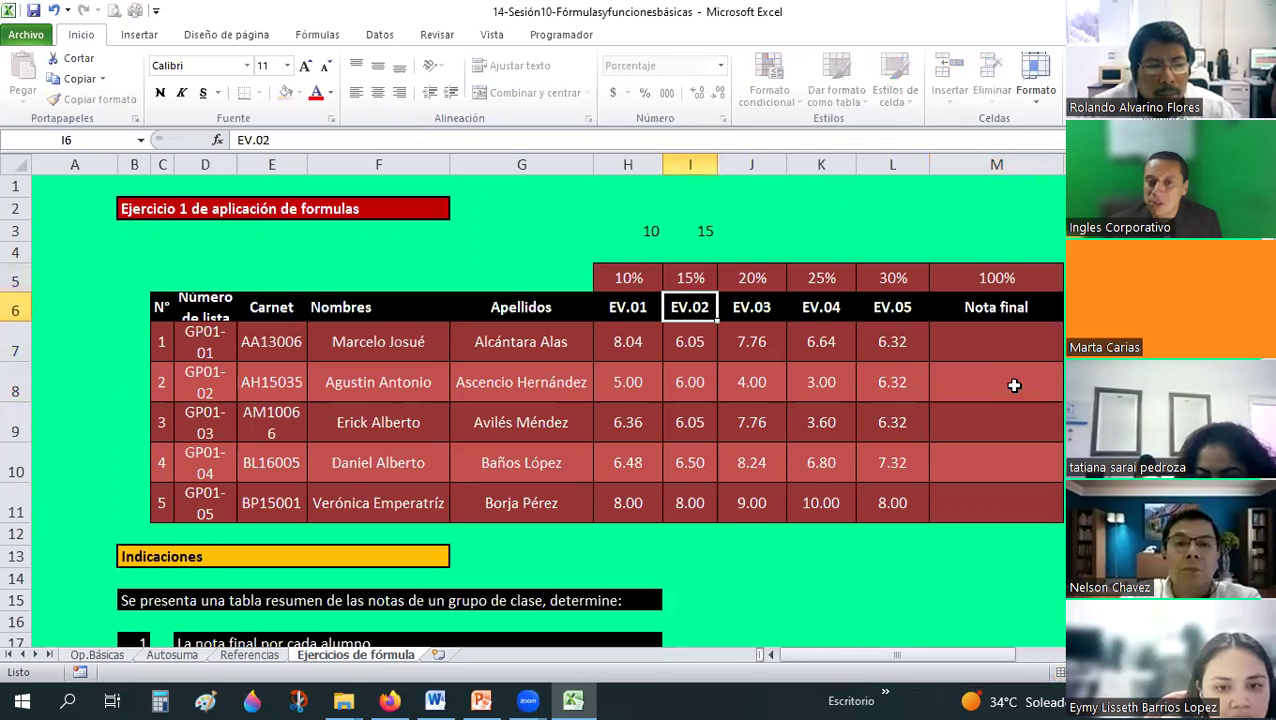
left_click_drag(644, 238, 719, 244)
key("Delete")
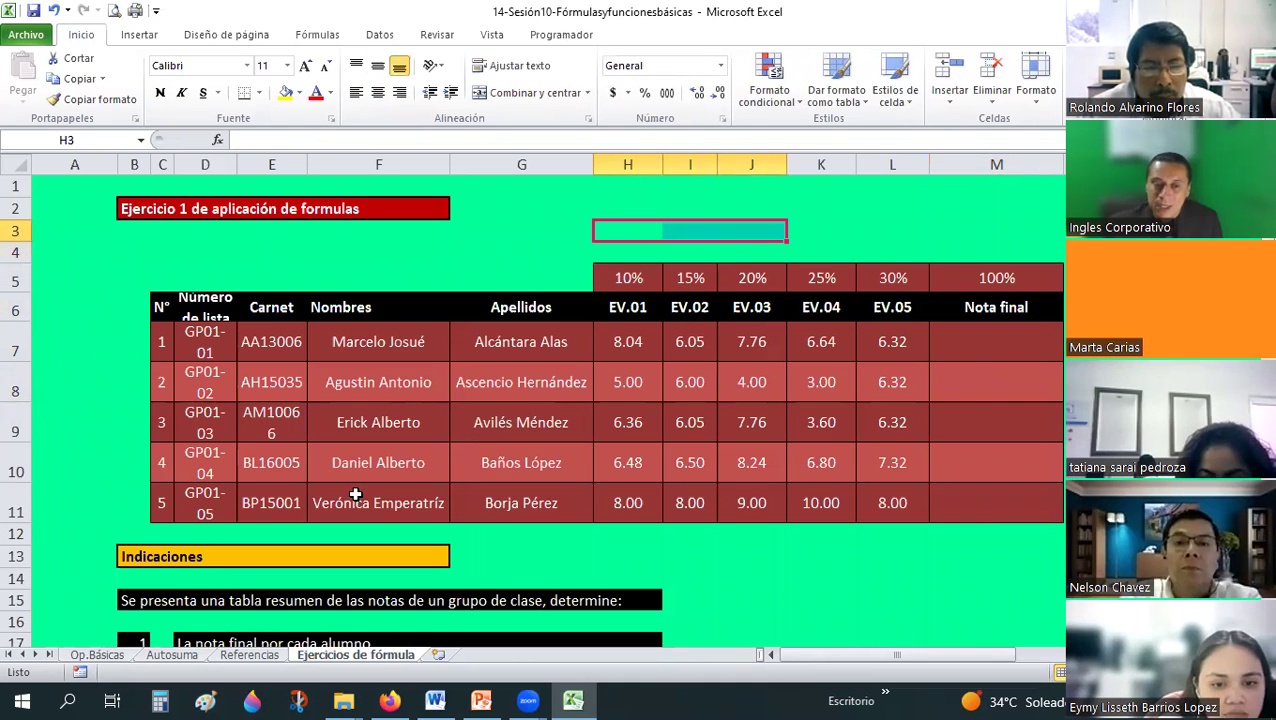
scroll(794, 427, "down", 2)
left_click(794, 427)
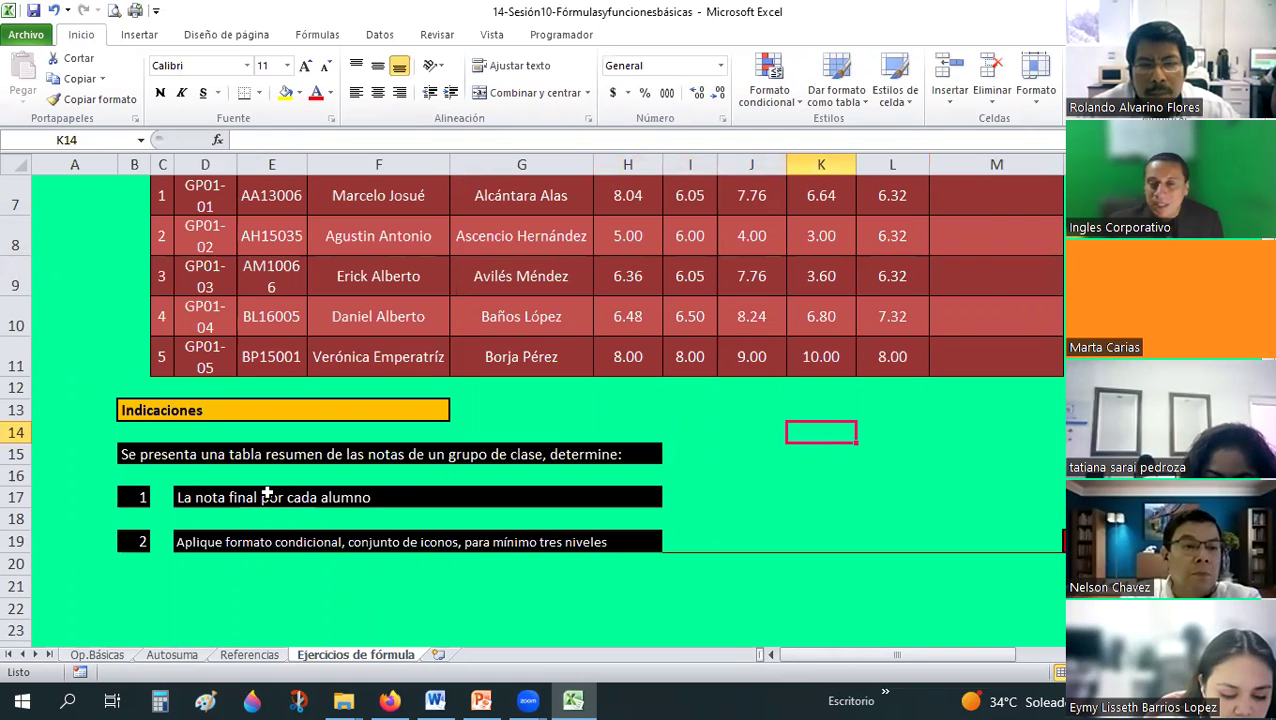
left_click(390, 490)
scroll(843, 369, "up", 2)
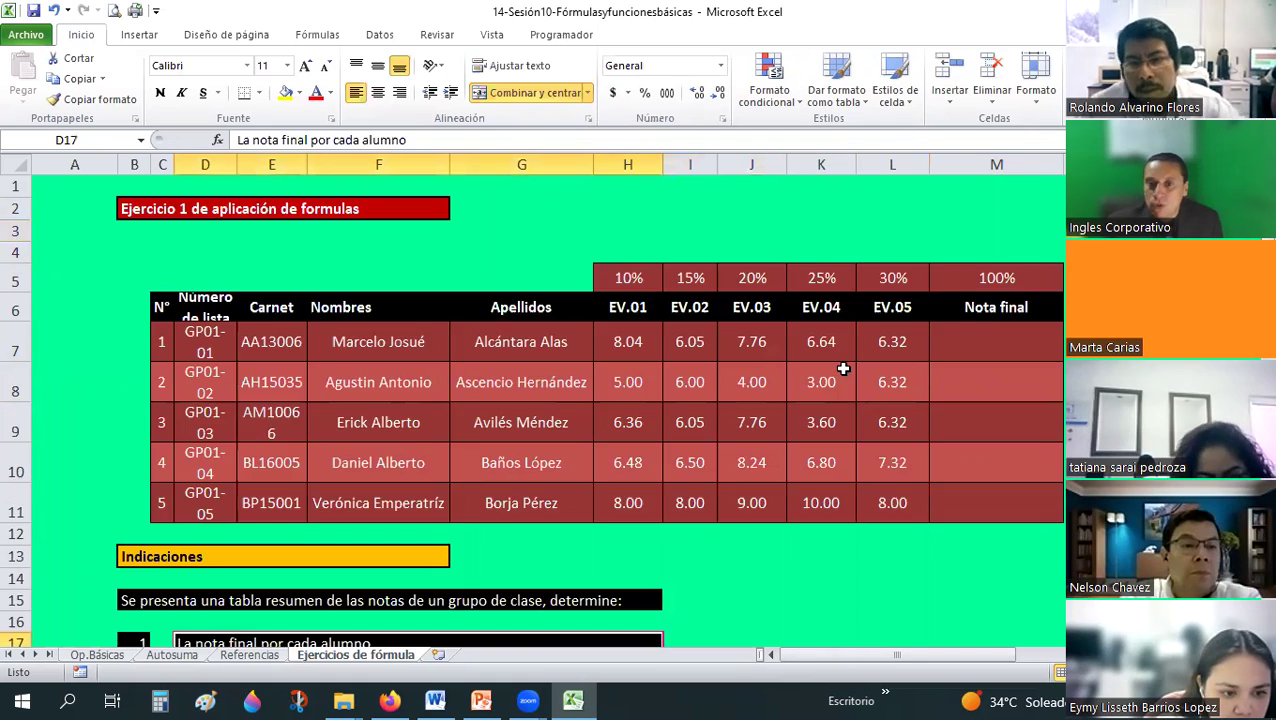
- Begin the formula =(H7*H5) in the first student's Nota final cell M7
left_click(984, 333)
type("=(")
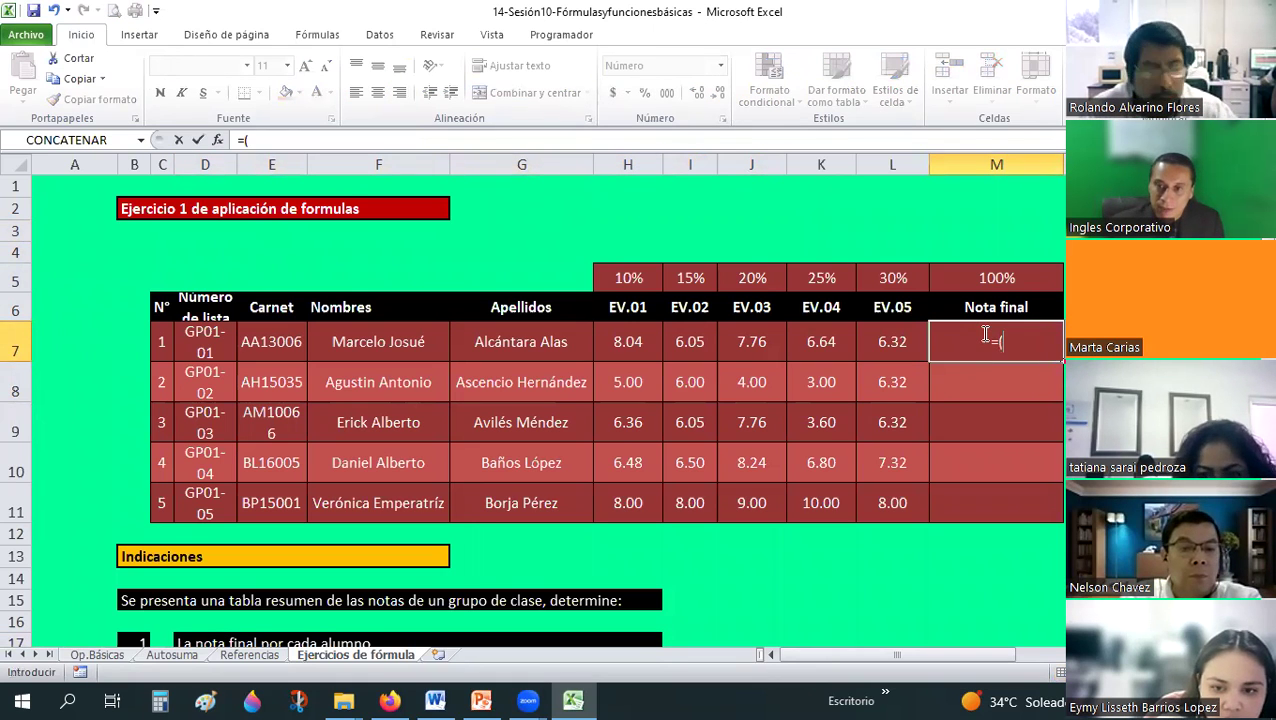
left_click(634, 341)
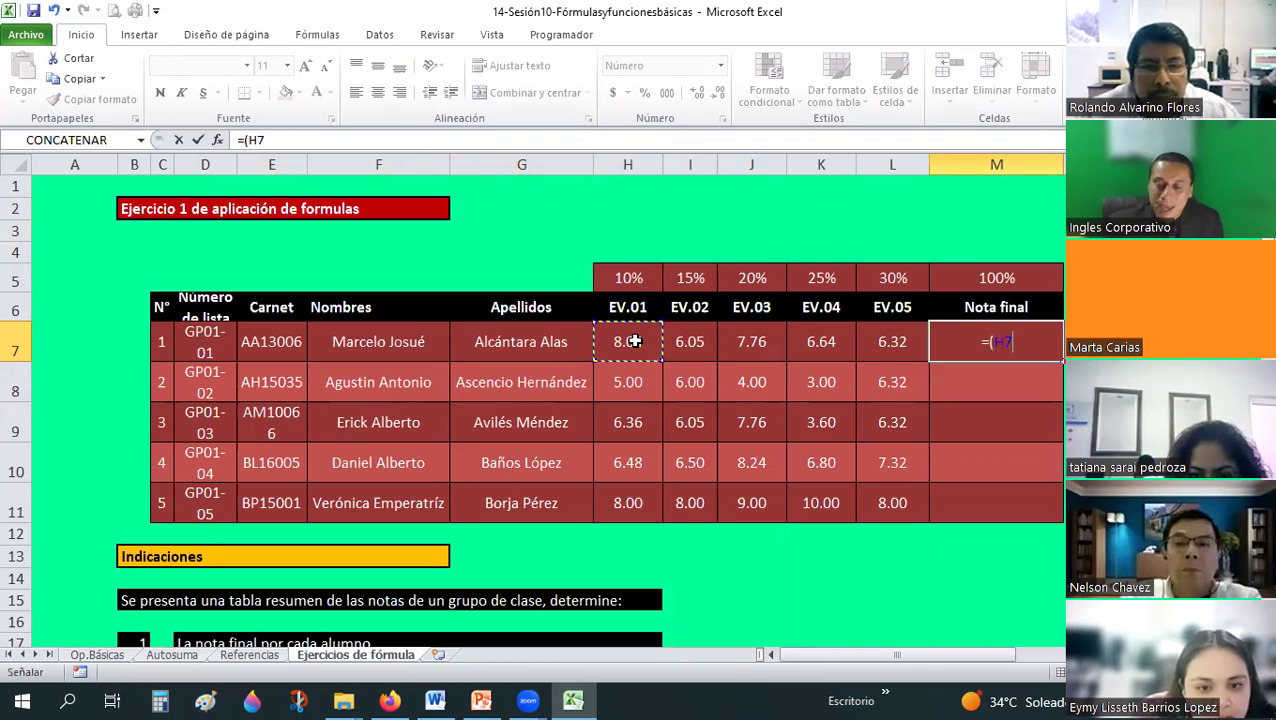
type("*")
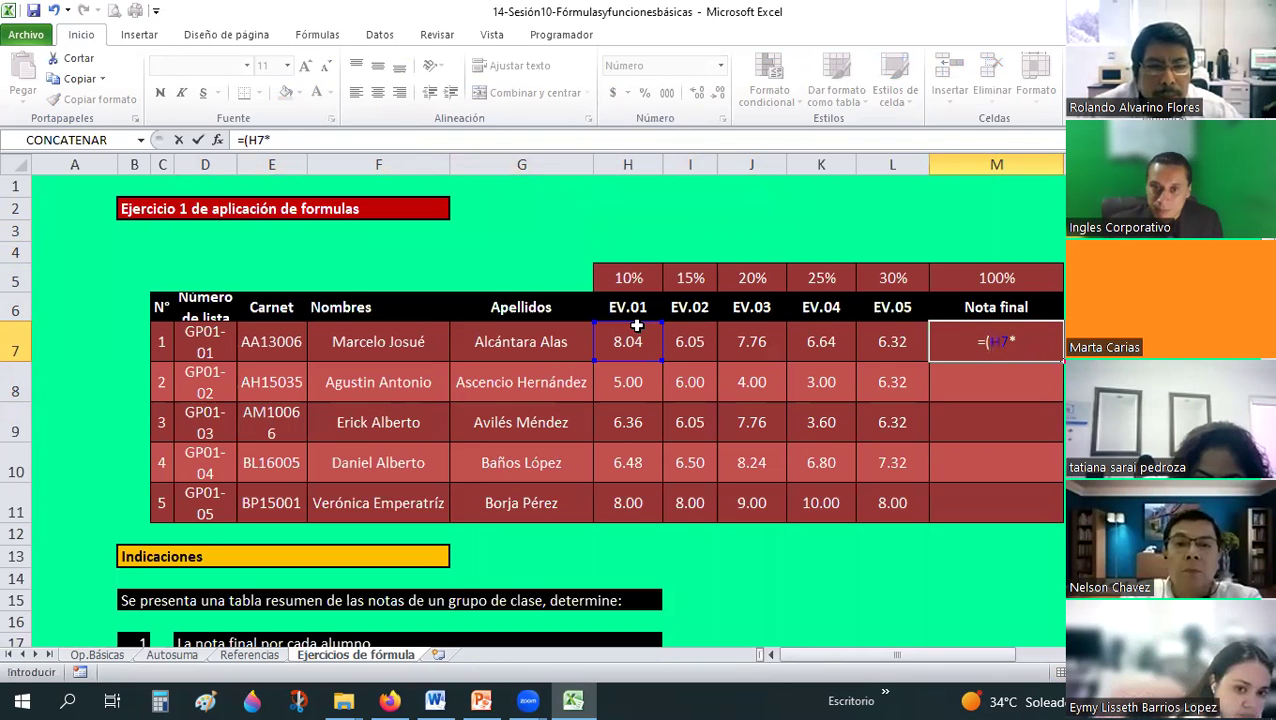
left_click(627, 274)
type(")")
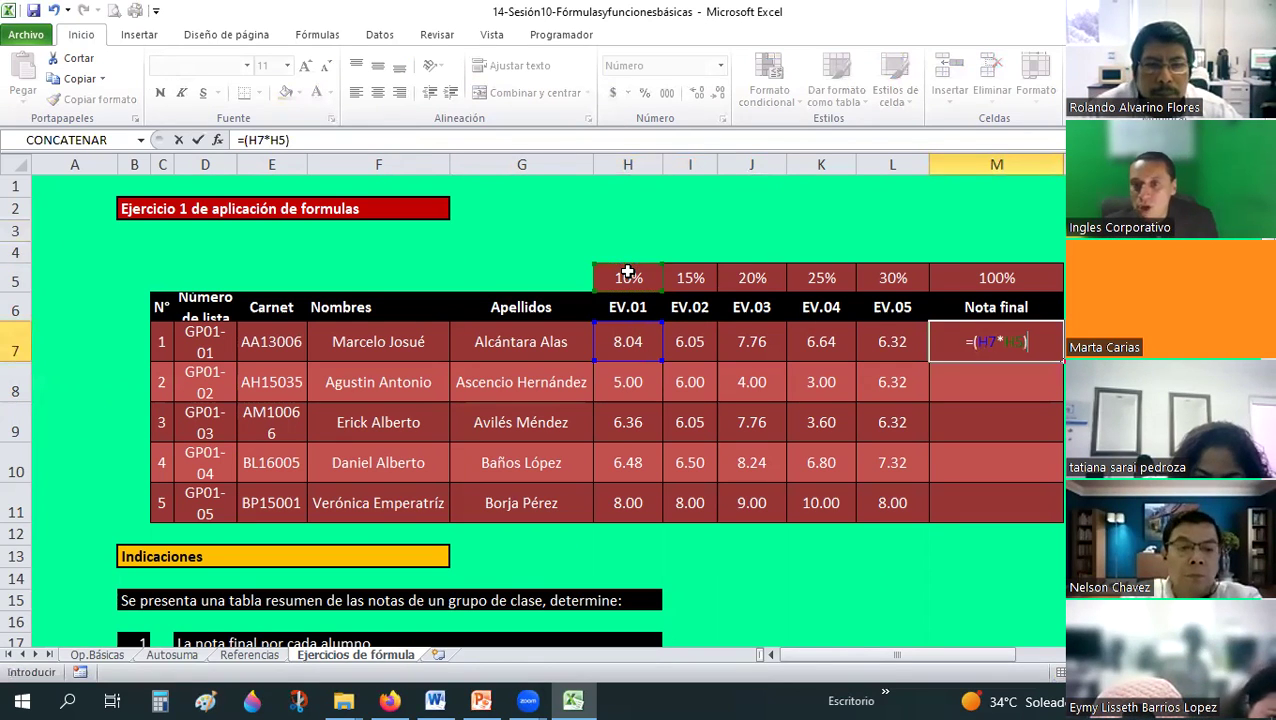
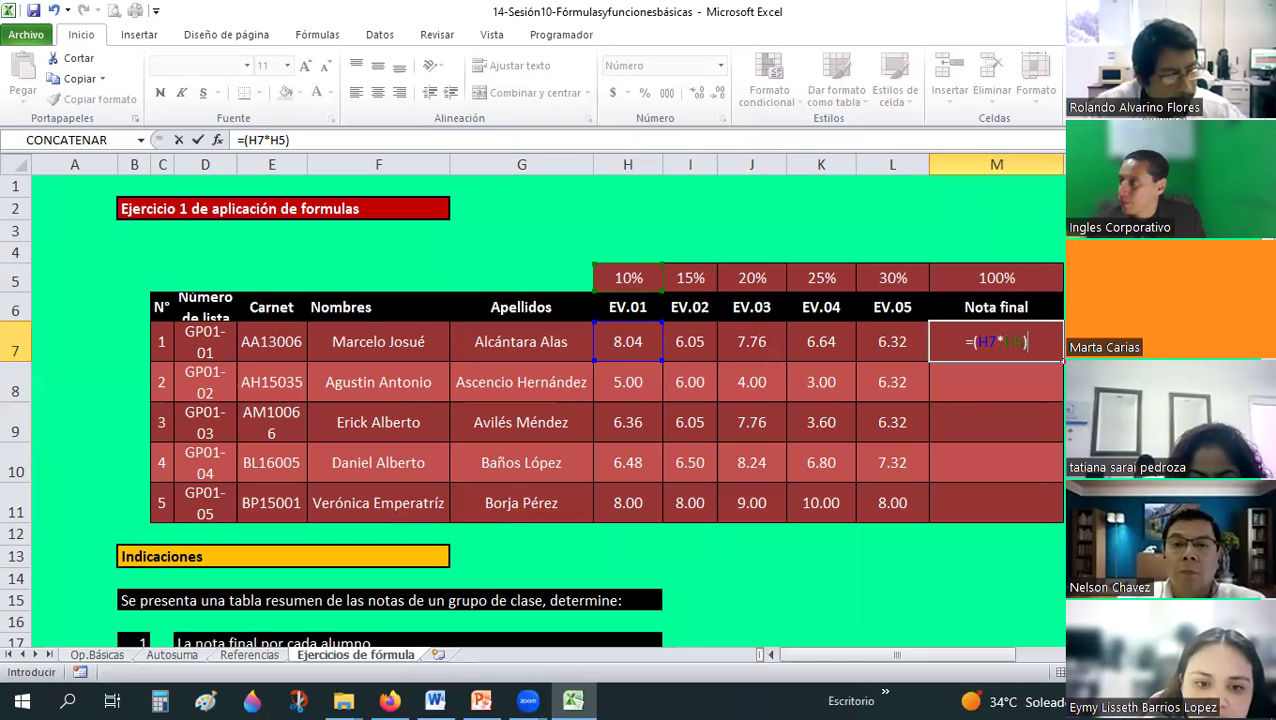
- Confirm the Nota final formula =(H7*H5) in M7, giving 0.80
key("alt+Tab")
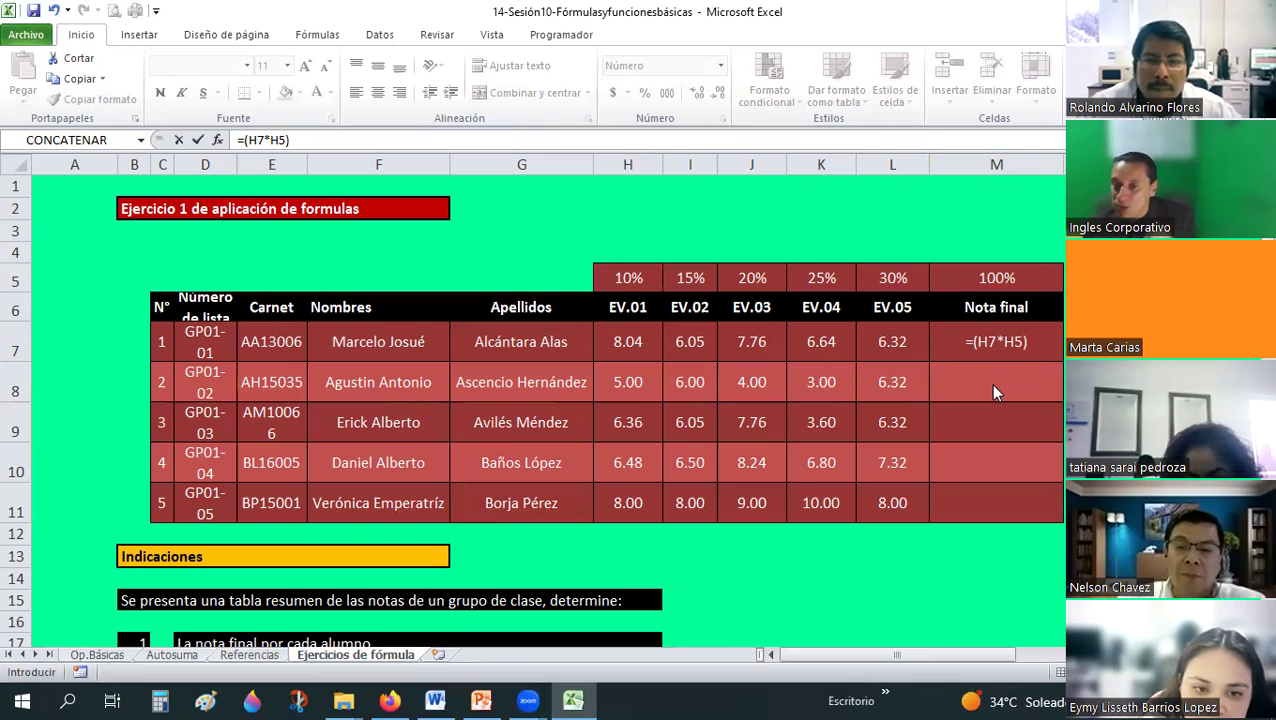
left_click(1022, 342)
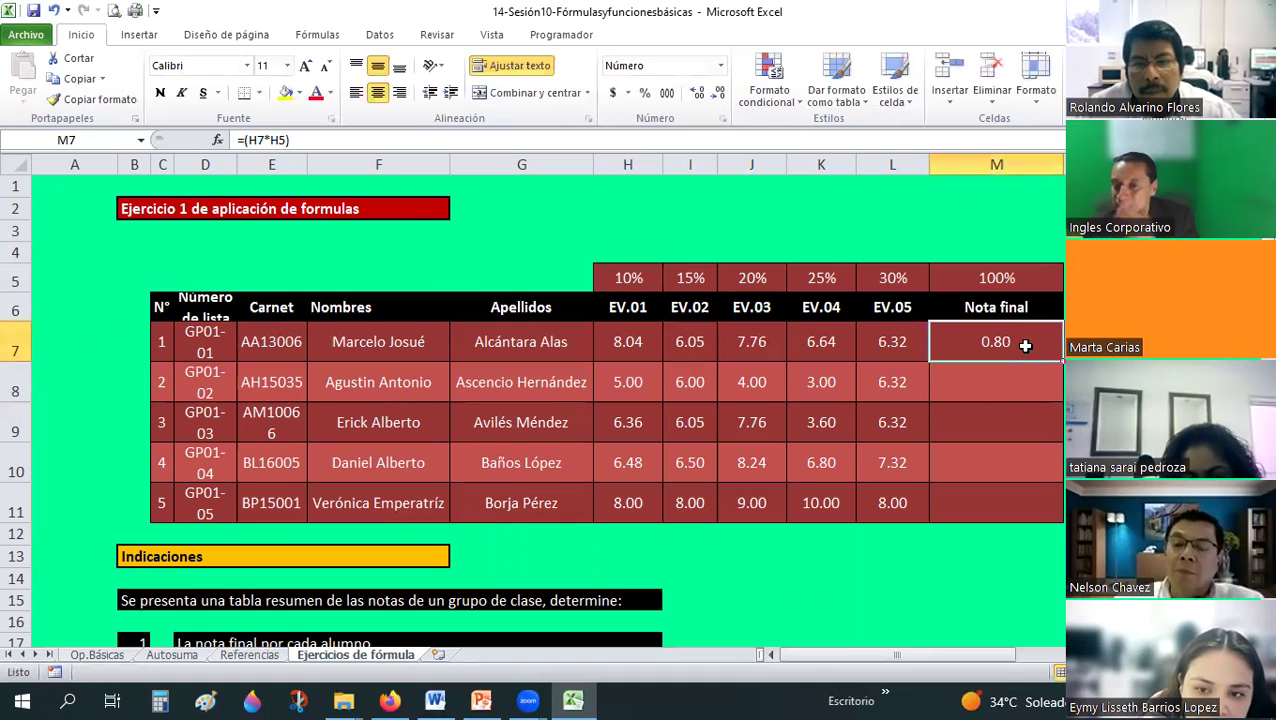
key("Return")
left_click(1025, 345)
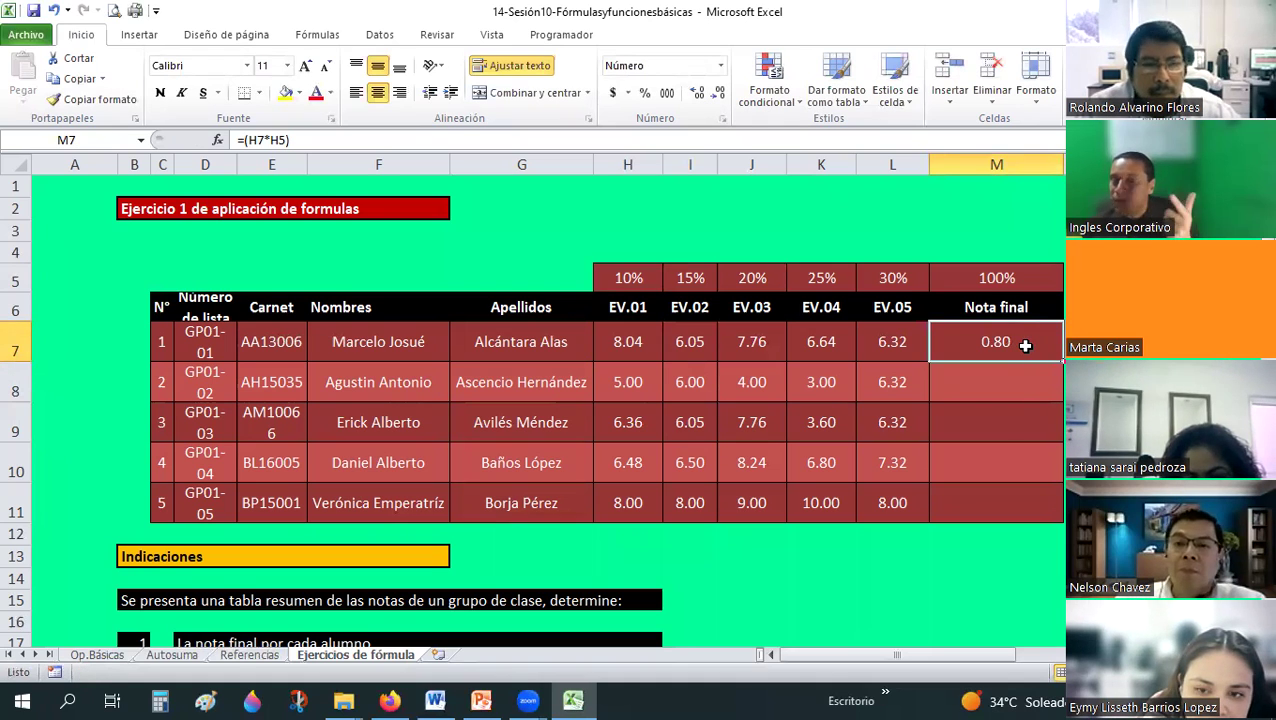
- Copy the M7 formula to the clipboard, ready to fill it down
left_click(1014, 383)
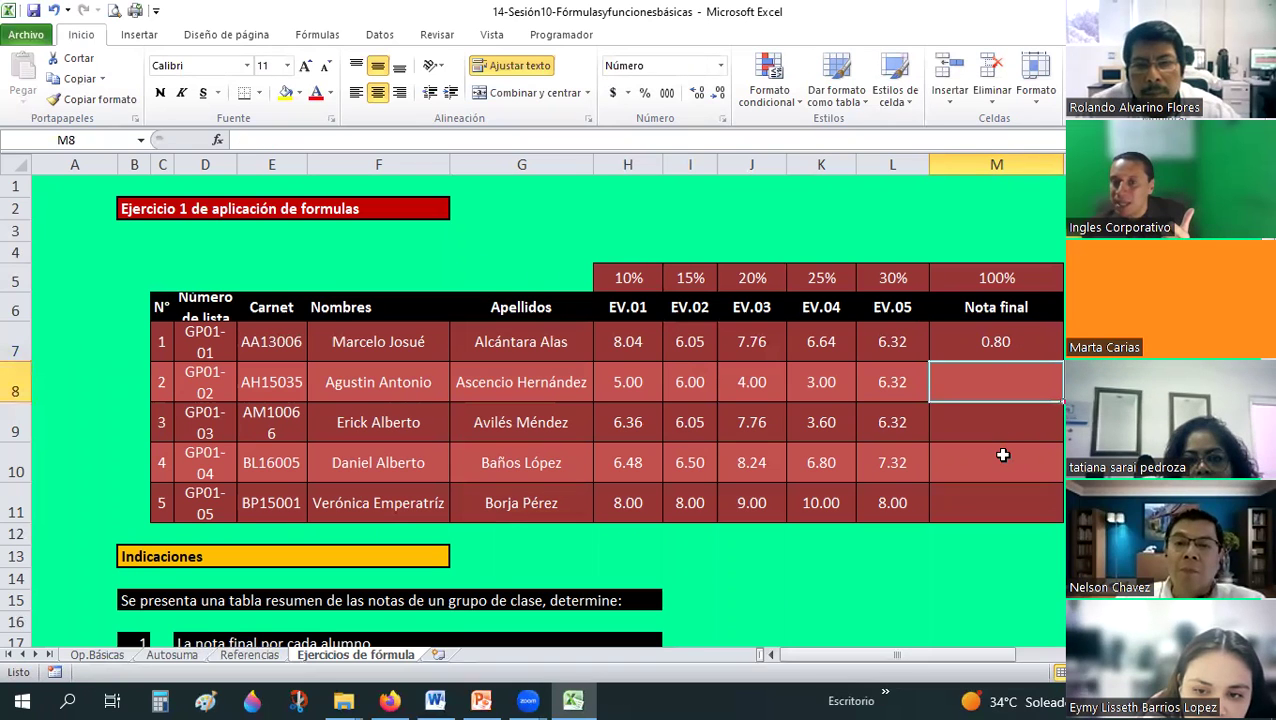
left_click(997, 455)
left_click(998, 342)
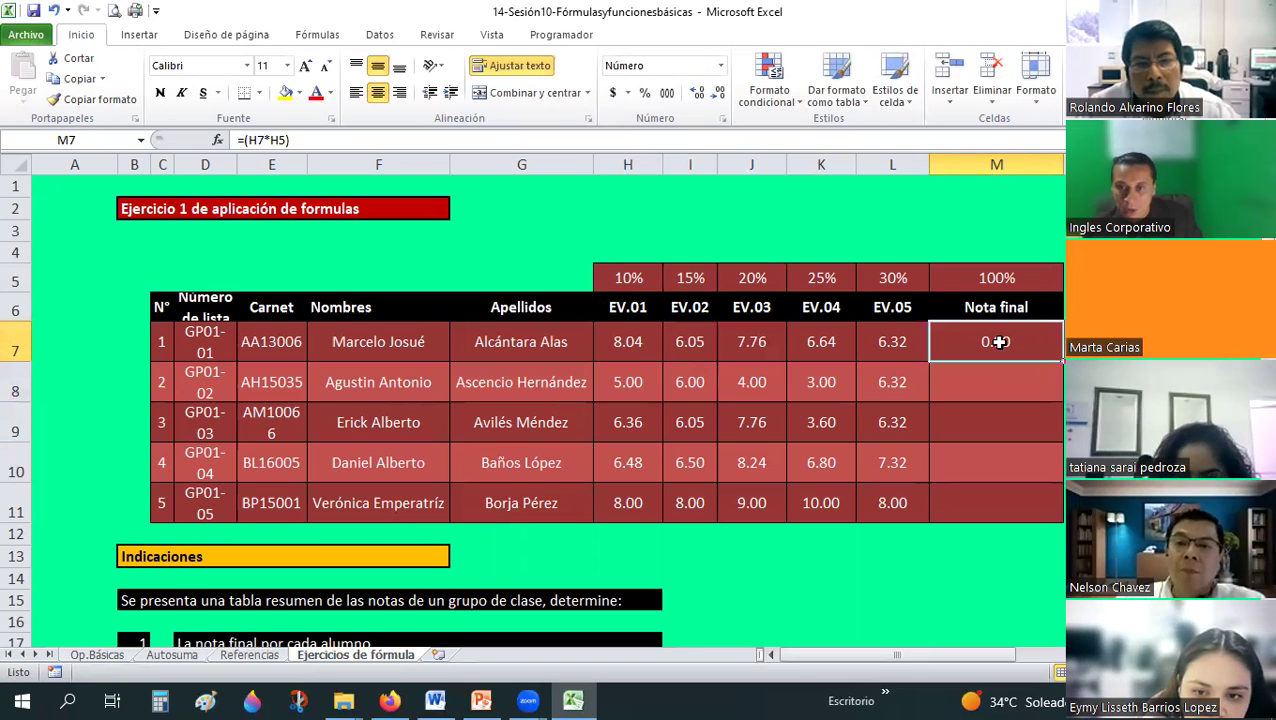
key("ctrl+c")
left_click(988, 372)
left_click(1040, 362)
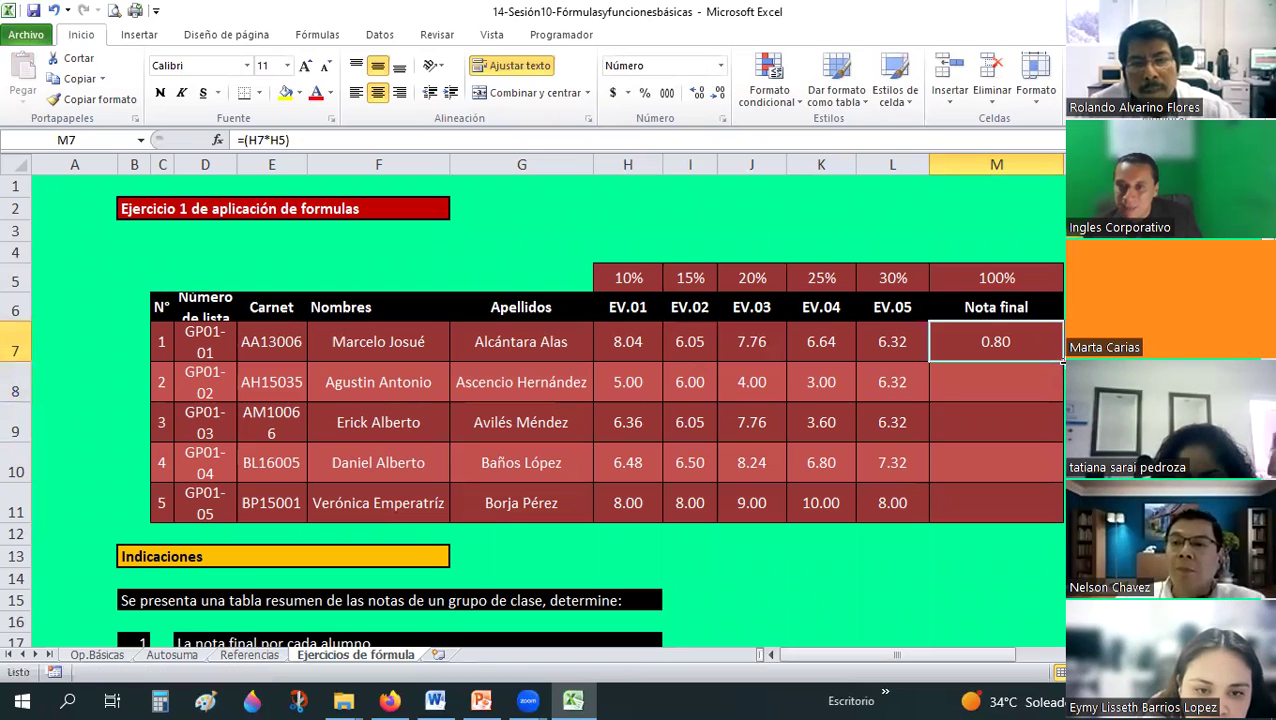
- Fill M7 down to M11, then trace M8's #¡VALOR! error through H8, H6 and H5
left_click_drag(1062, 361, 1051, 503)
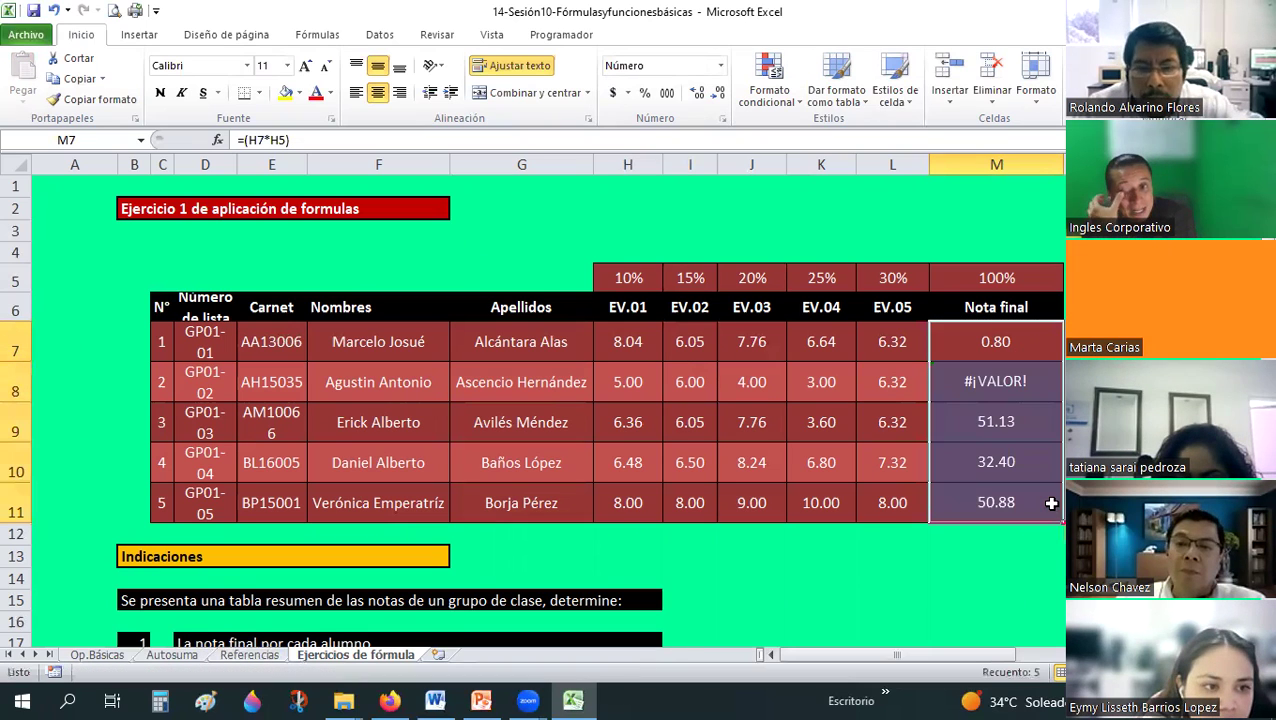
key("Down")
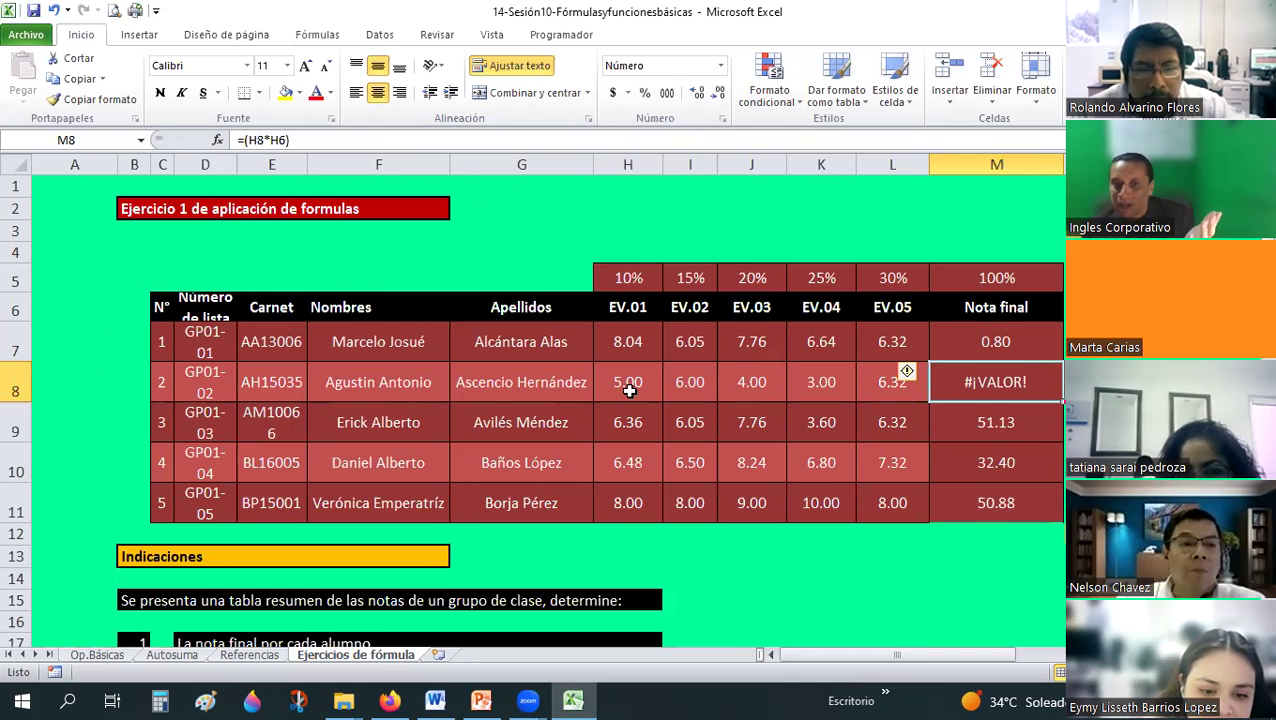
left_click(628, 388)
left_click(628, 307)
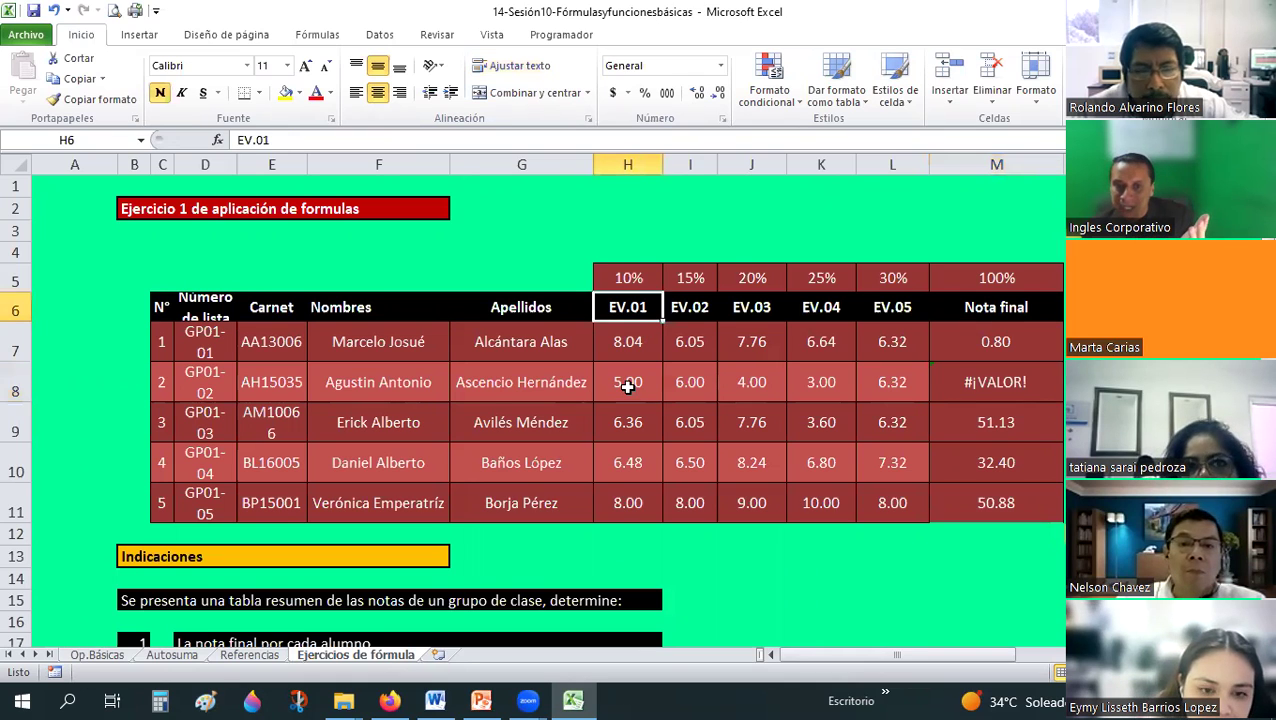
key("Down")
key("Down")
key("Up")
key("Up")
key("Up")
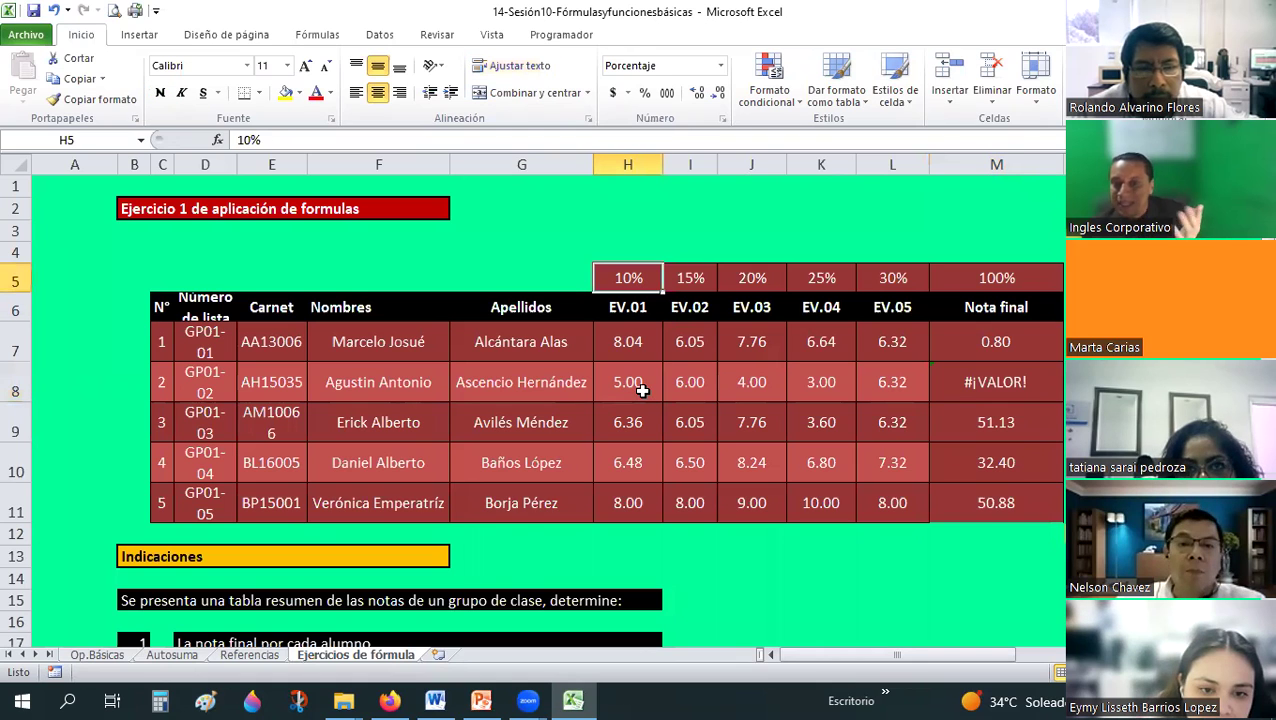
left_click(642, 391)
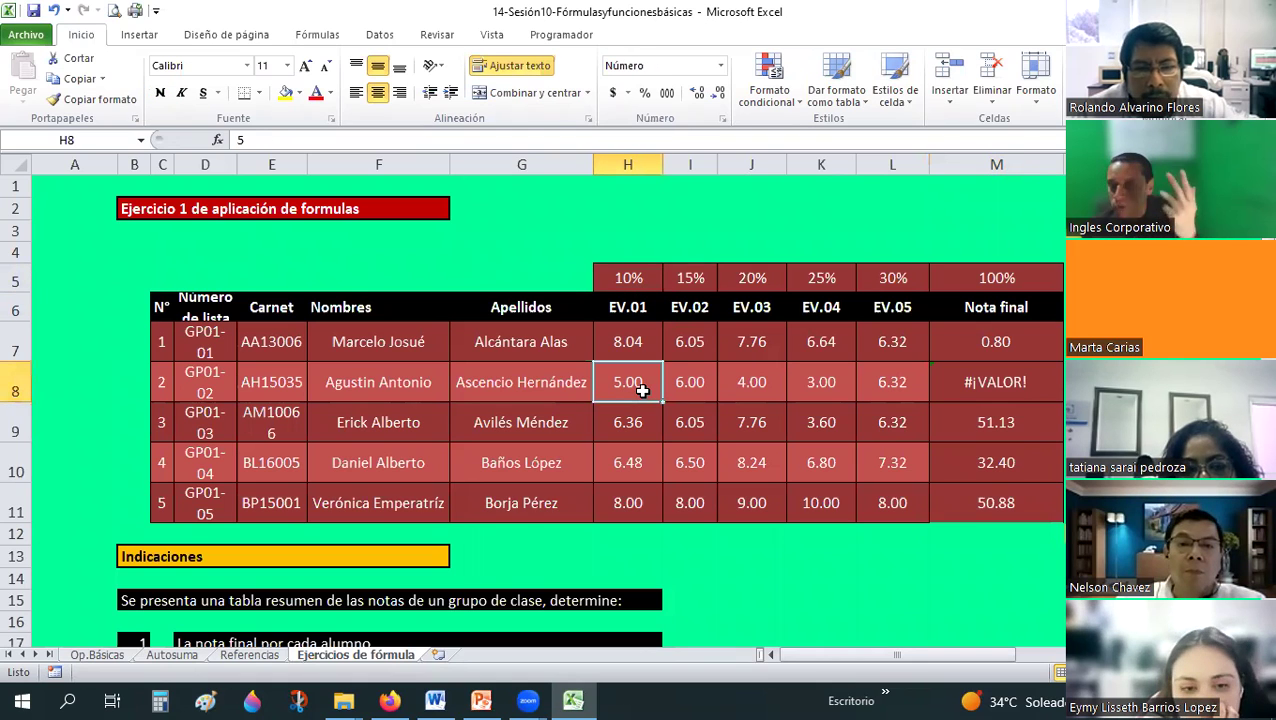
left_click(641, 313)
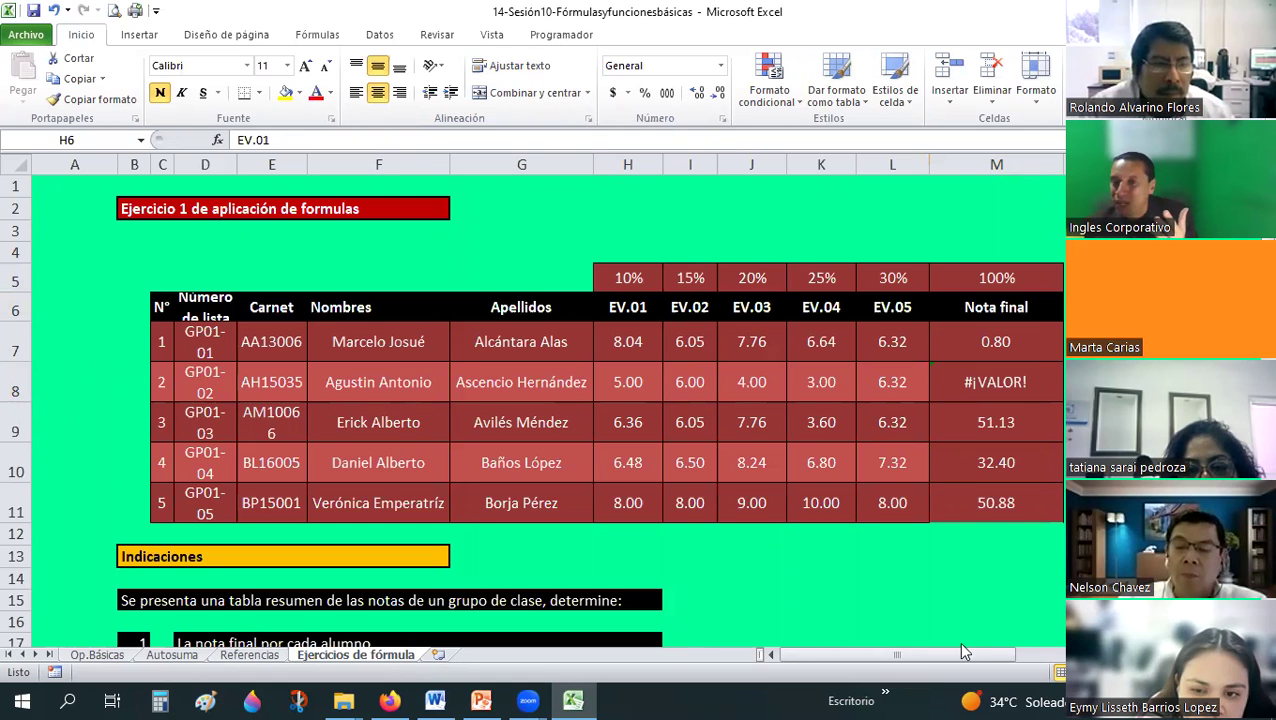
left_click(985, 385)
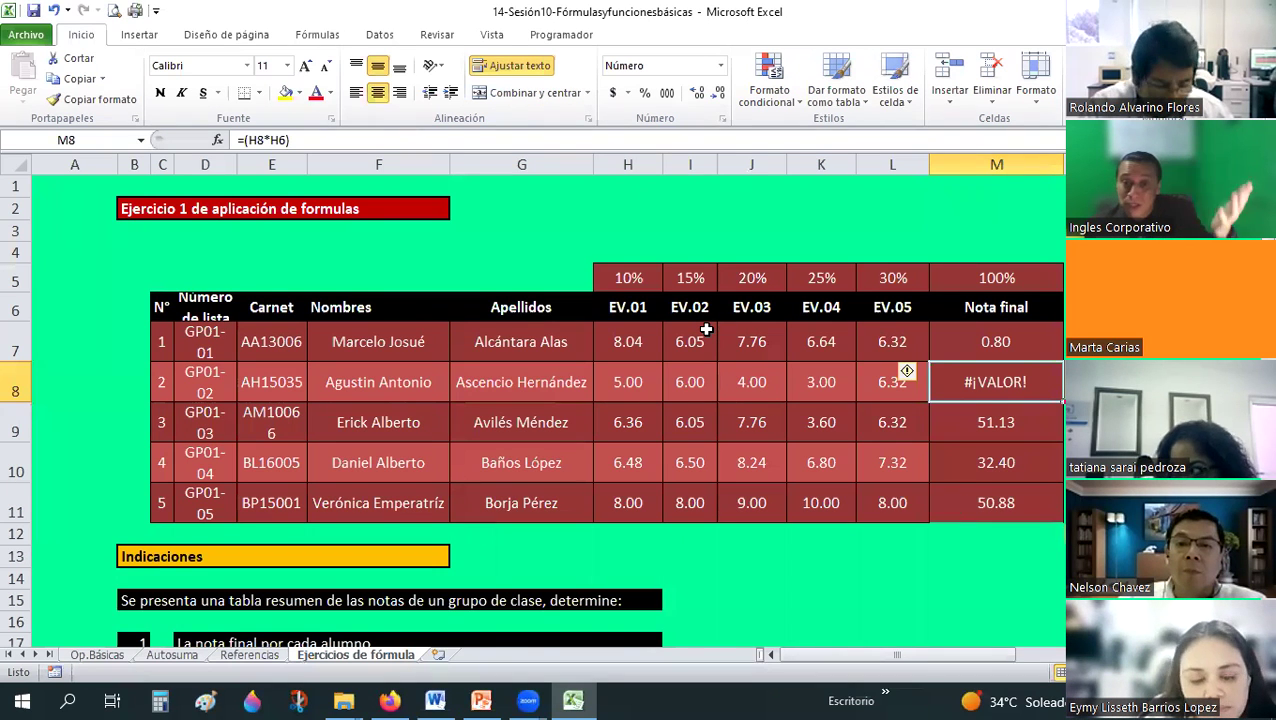
- Undo the fill-down and start M7 as (H7*$H$5)+(I7*$I$5) with locked weights
key("ctrl+z")
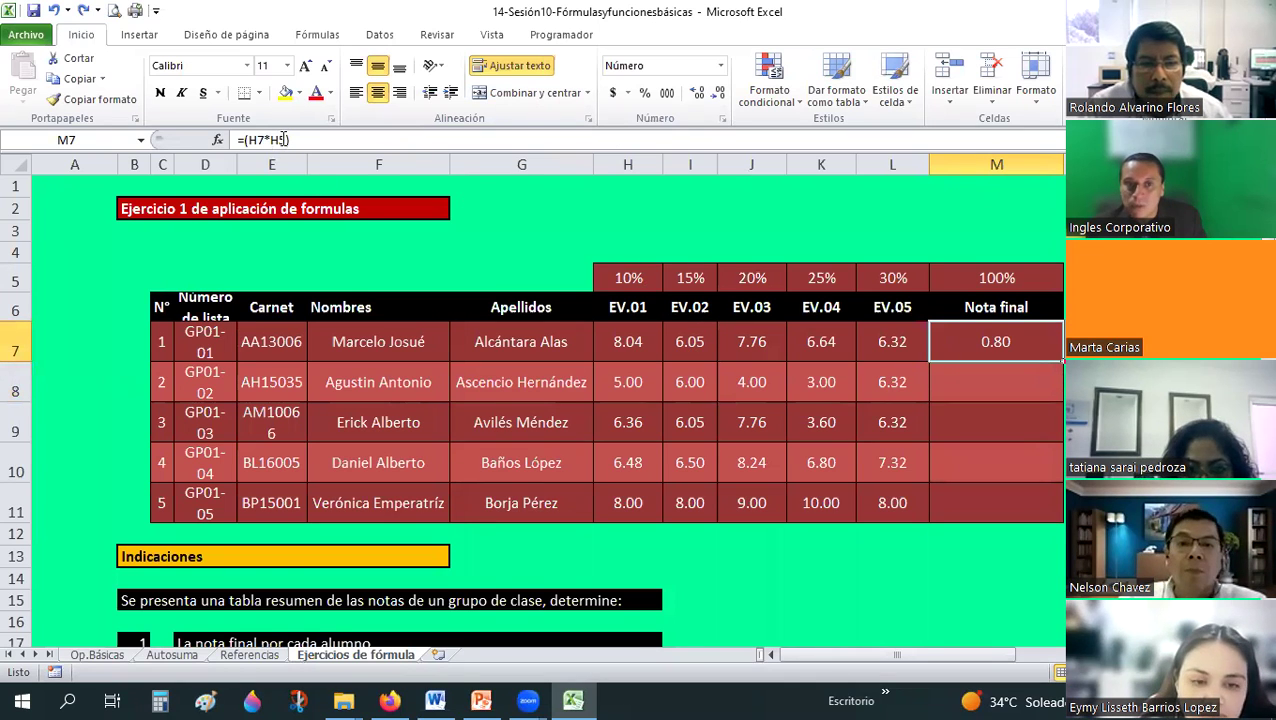
key("F2")
key("F4")
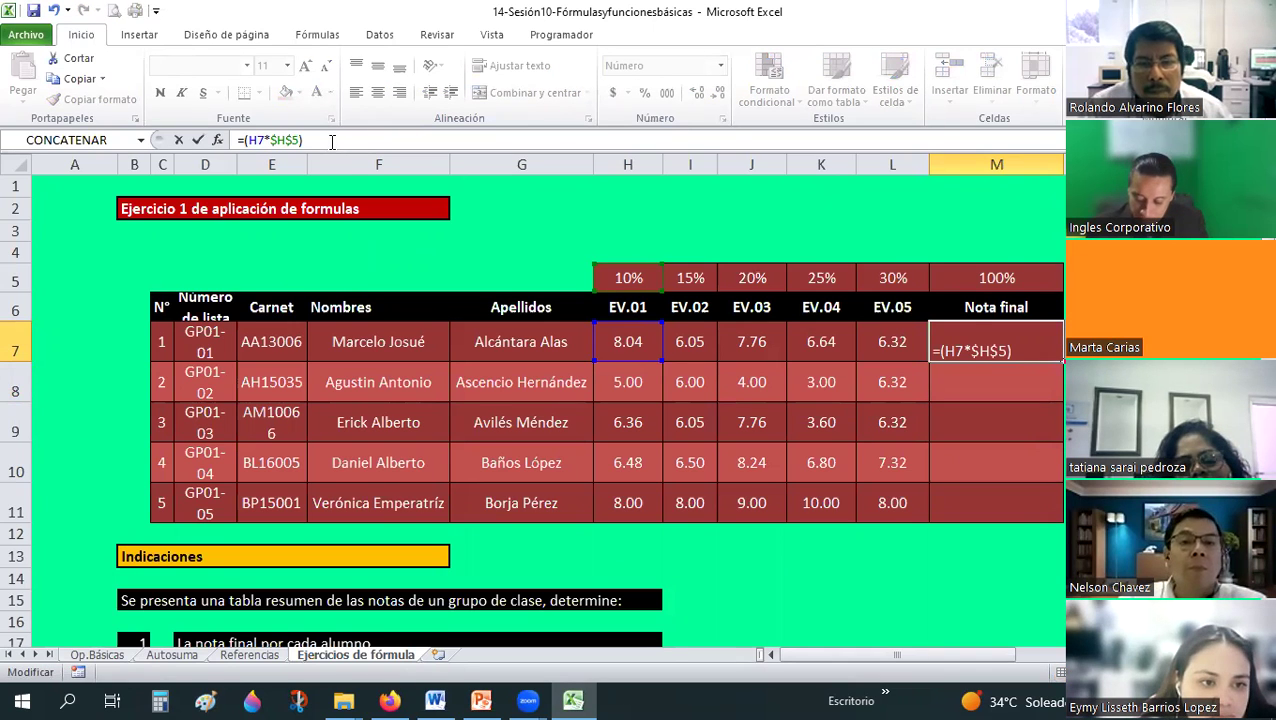
type("+(")
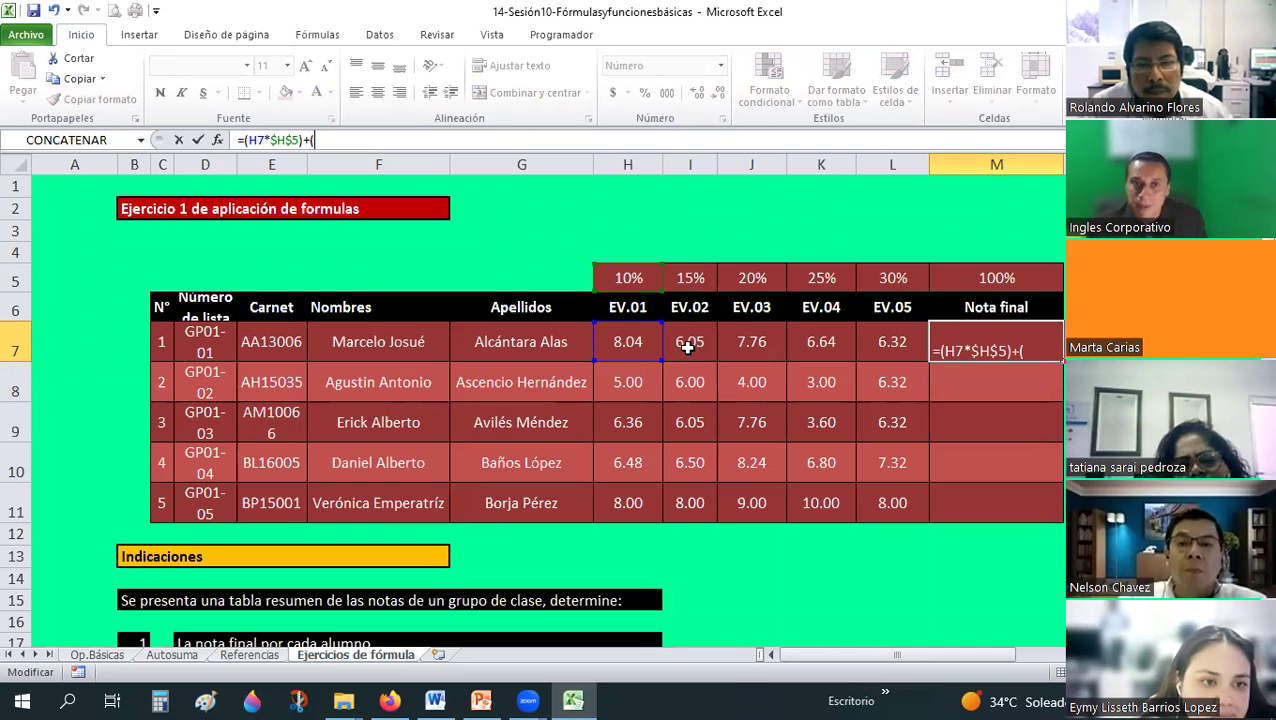
left_click(688, 346)
type("*")
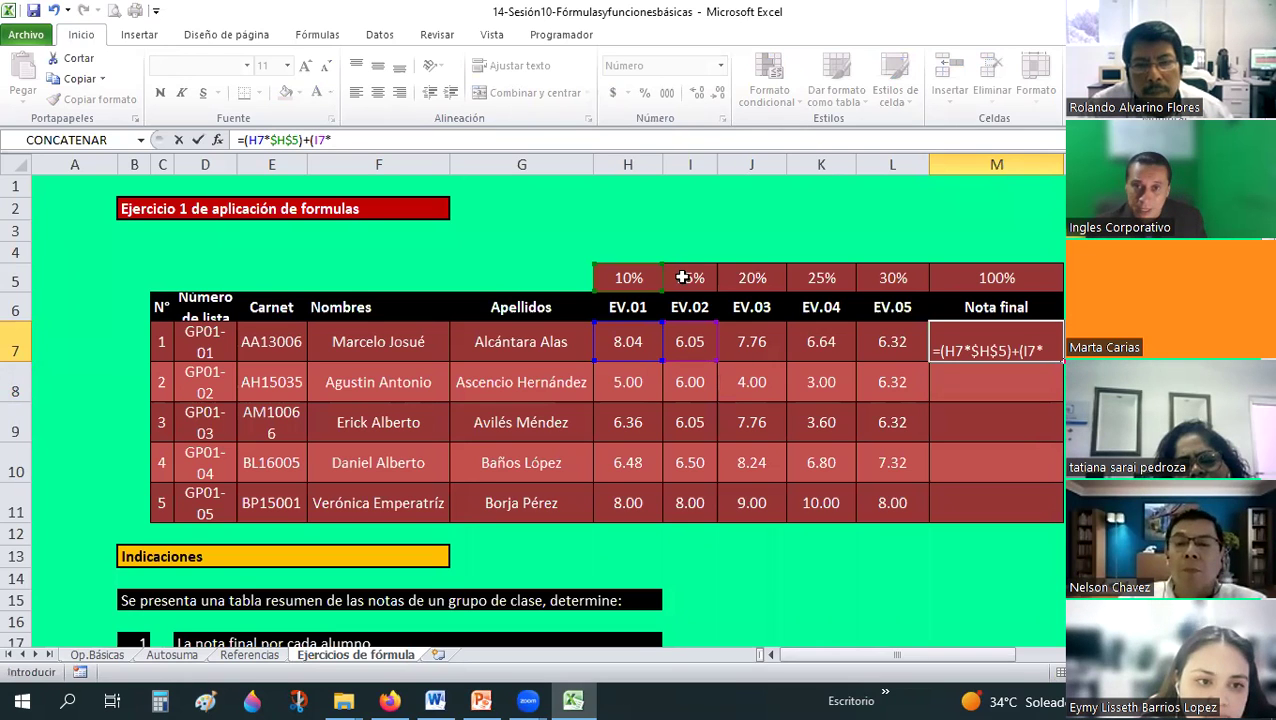
left_click(683, 277)
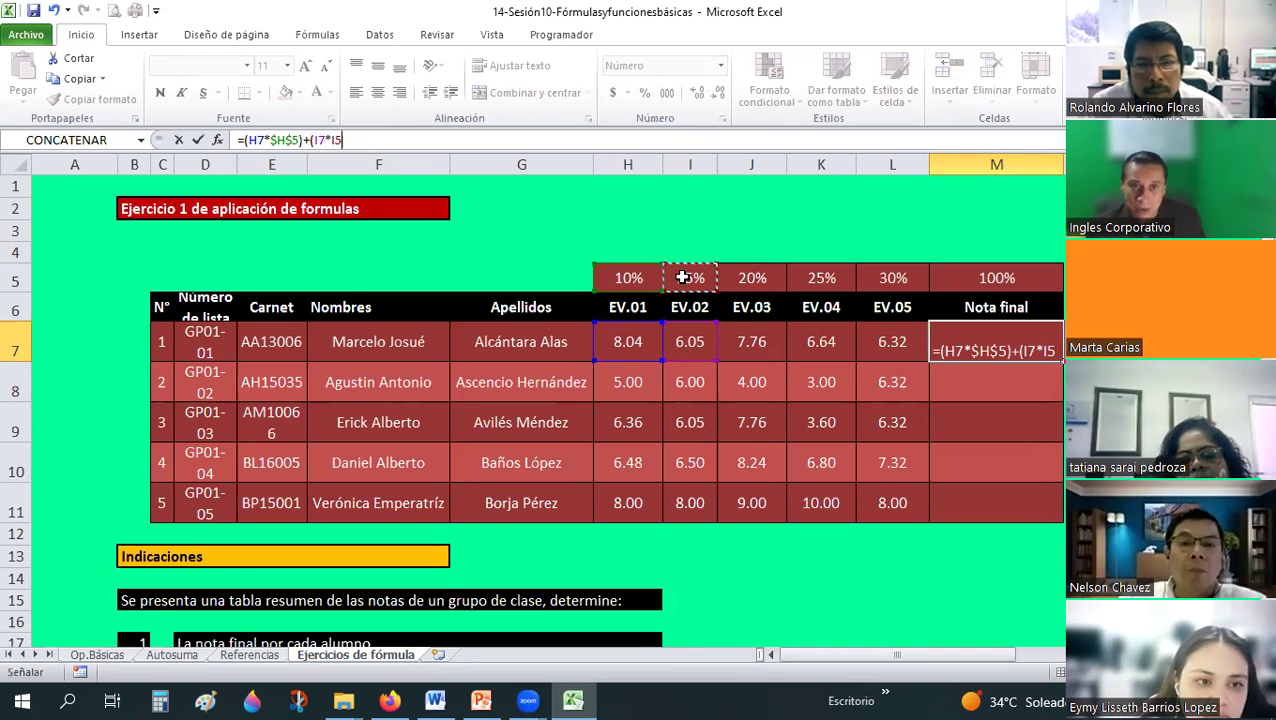
key("F4")
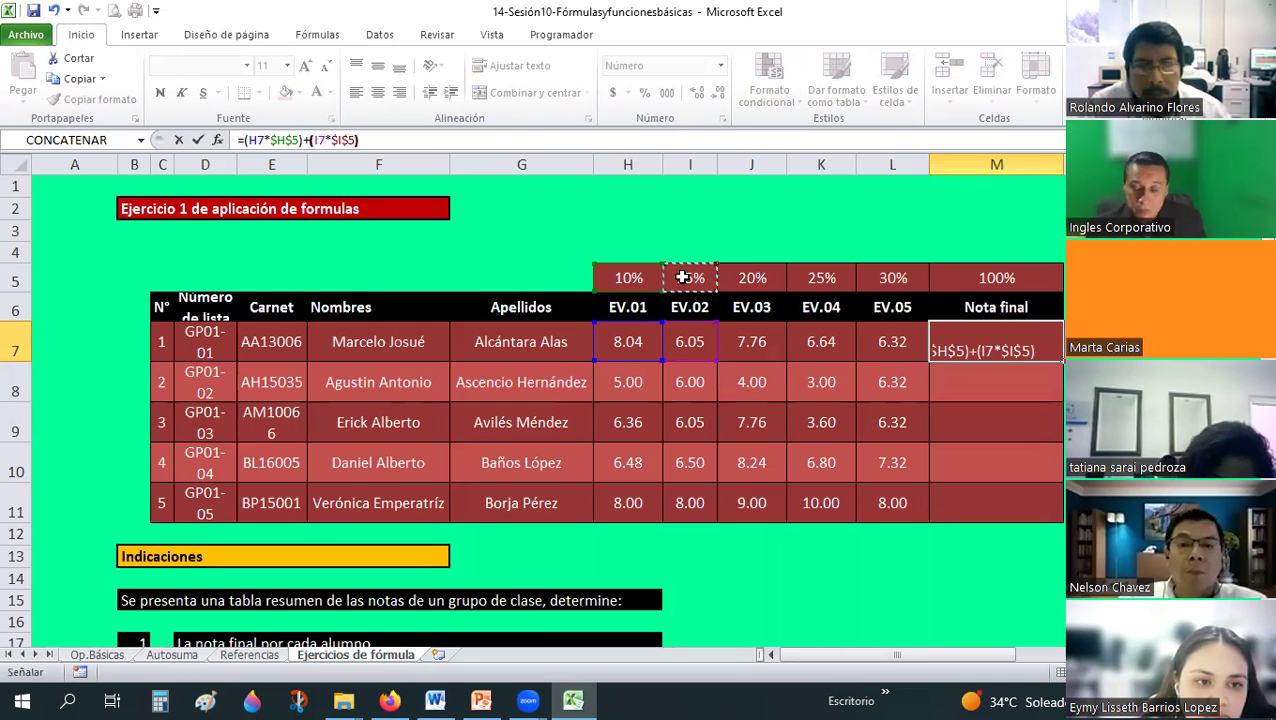
type(")")
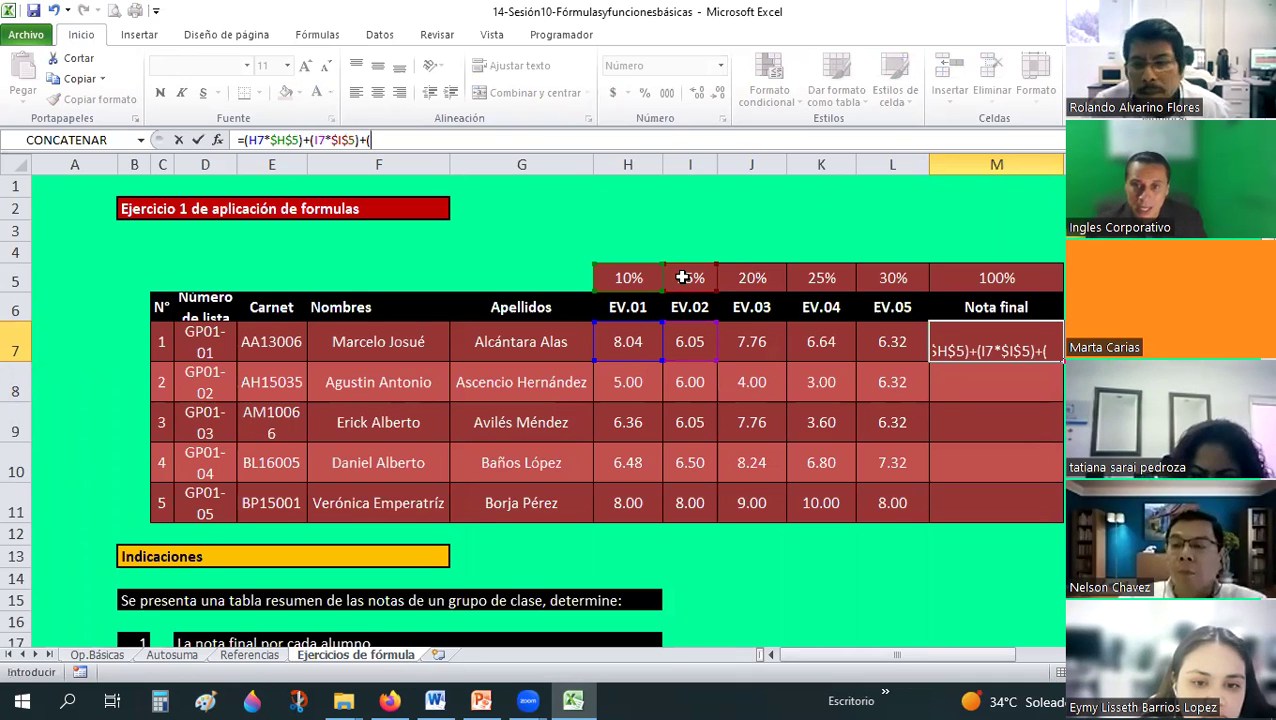
- Add the (J7*$J$5) and (K7*$K$5) terms to the M7 formula
left_click(768, 341)
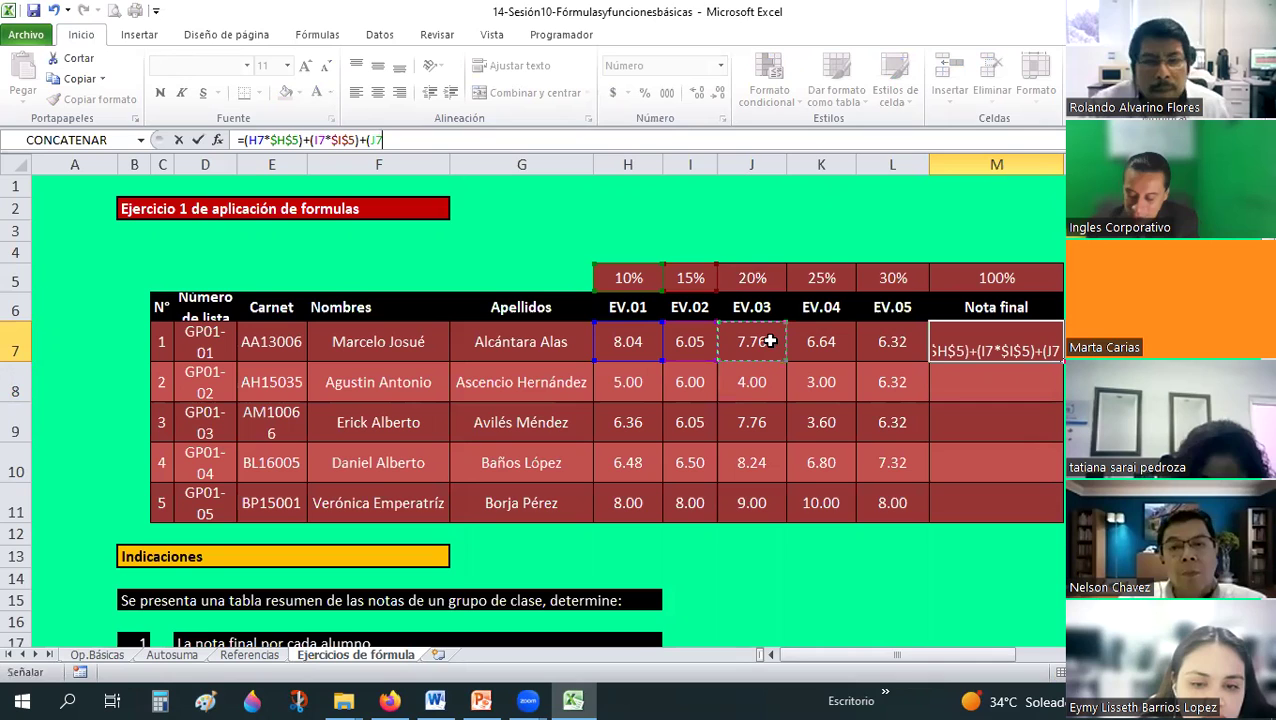
type("*")
left_click(760, 272)
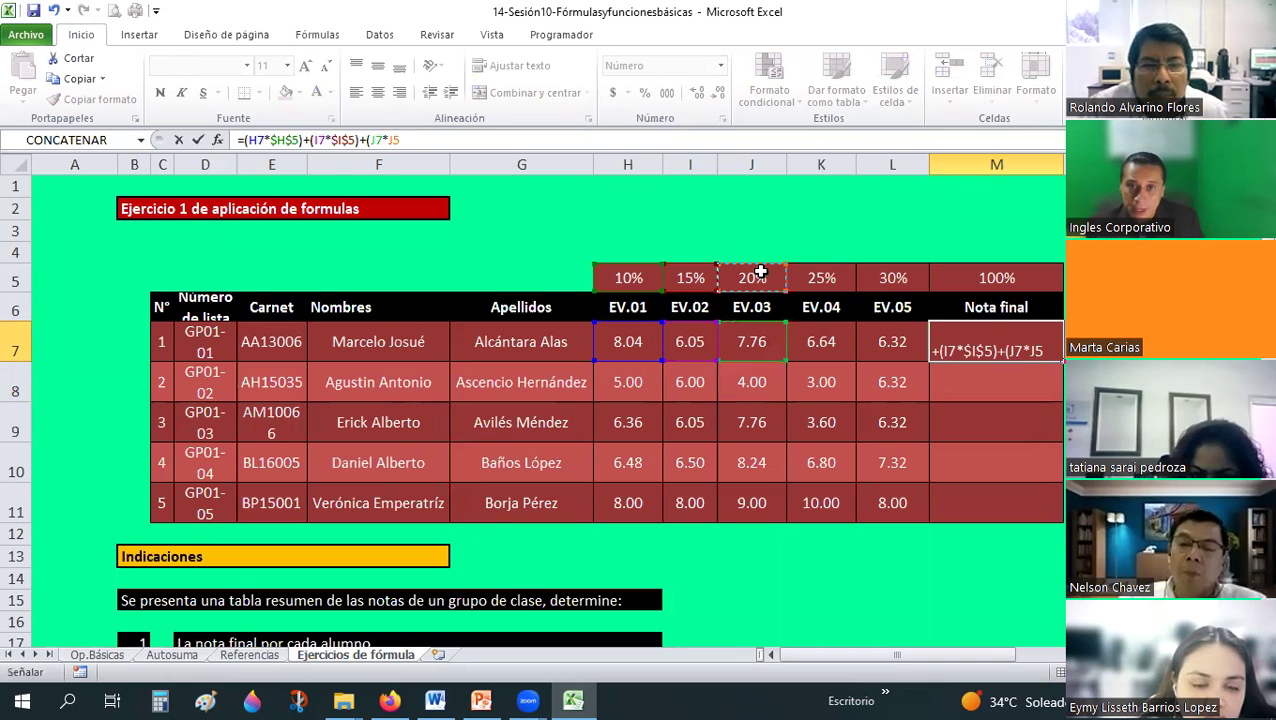
key("F4")
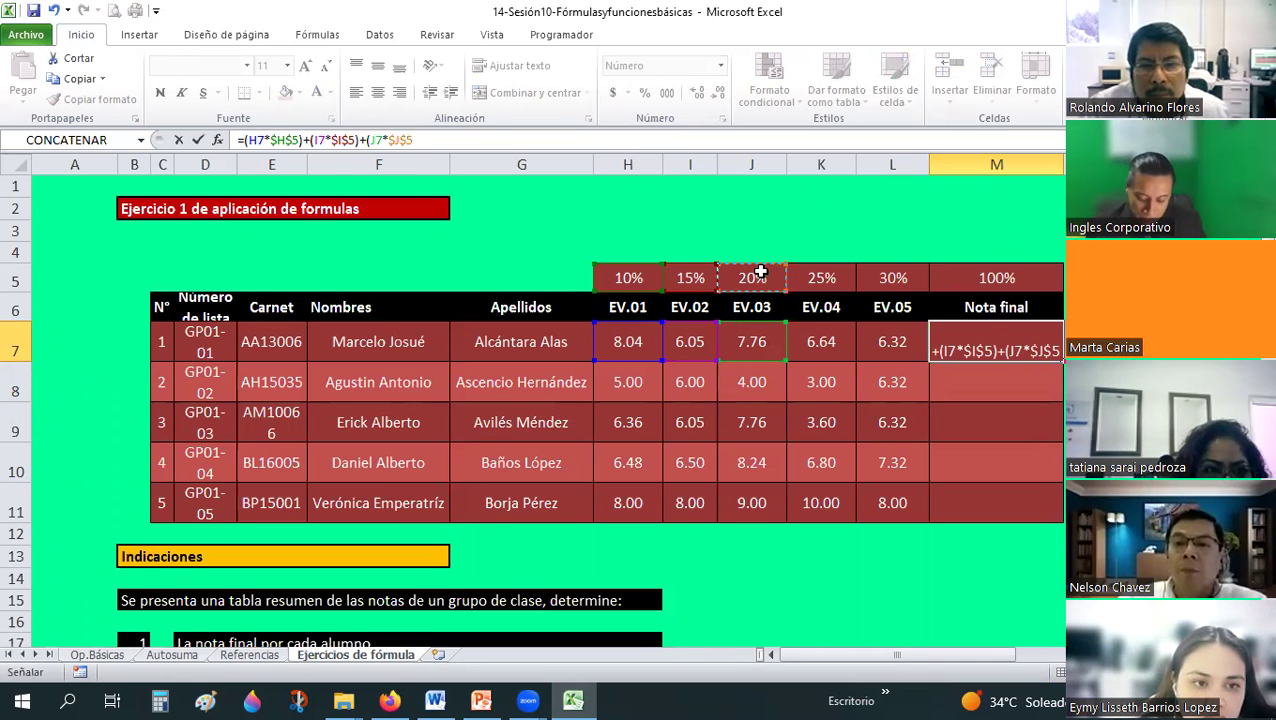
type(")+(")
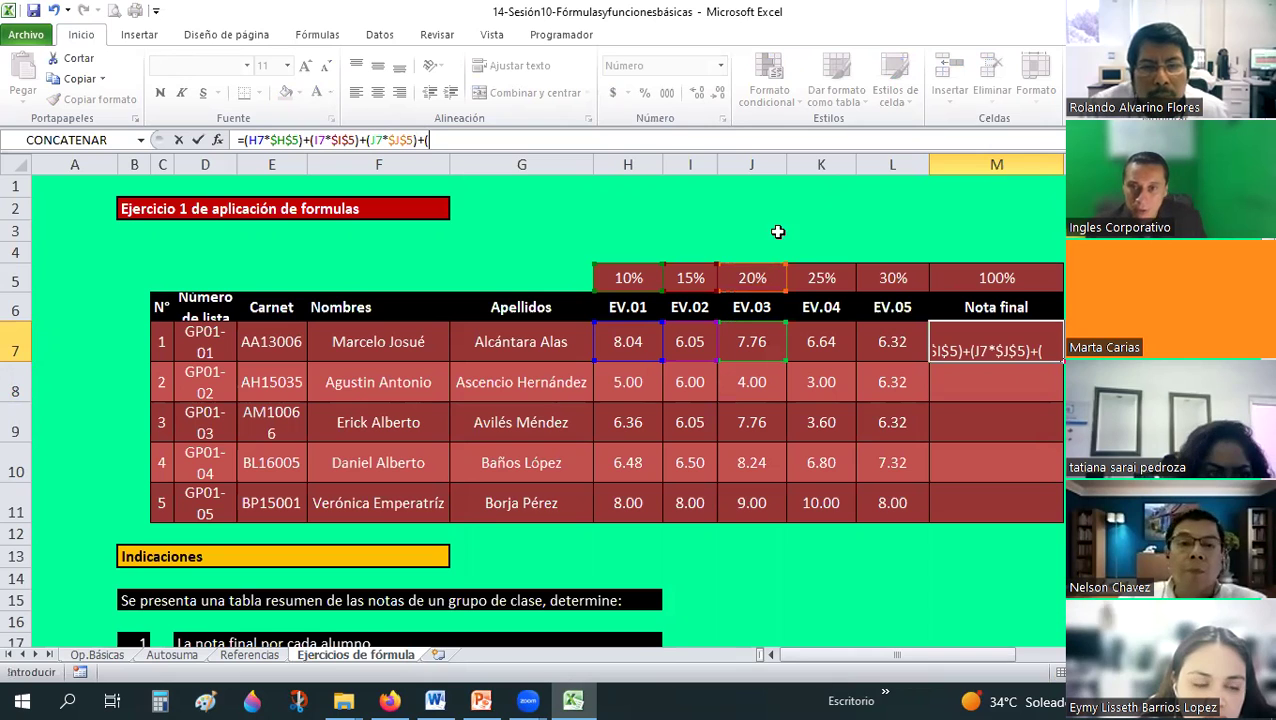
left_click(818, 341)
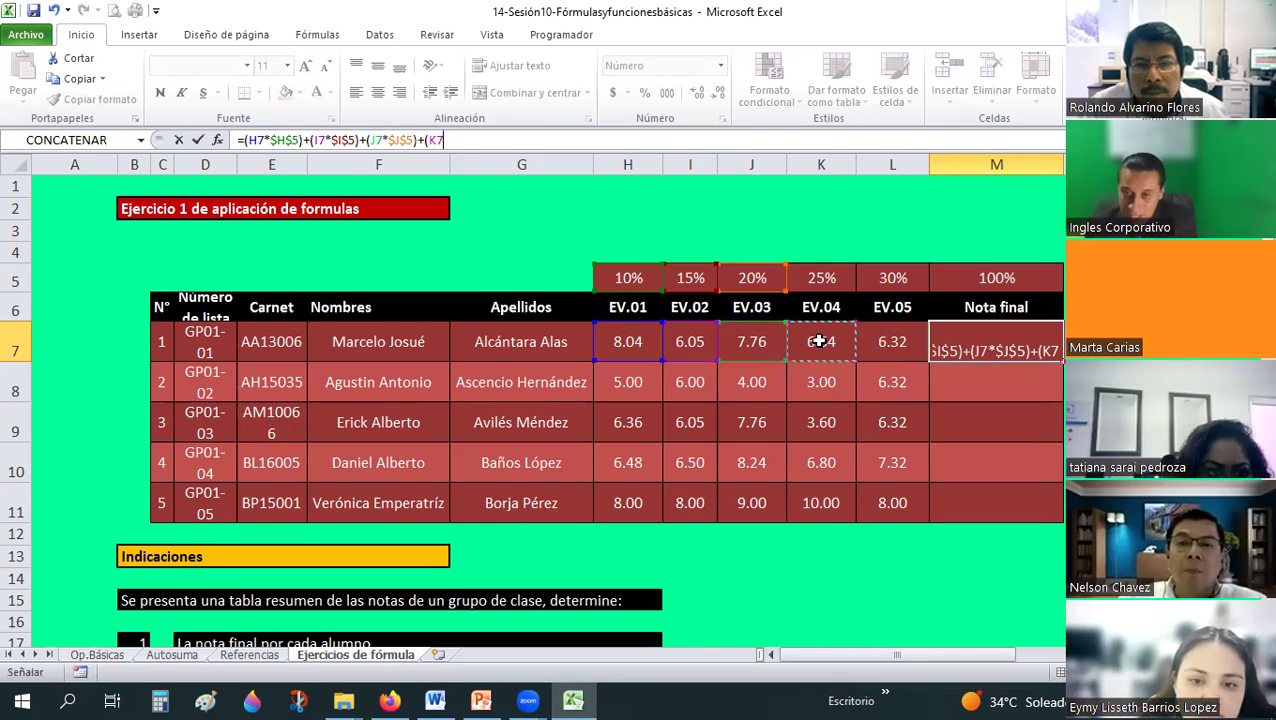
type("*")
left_click(814, 286)
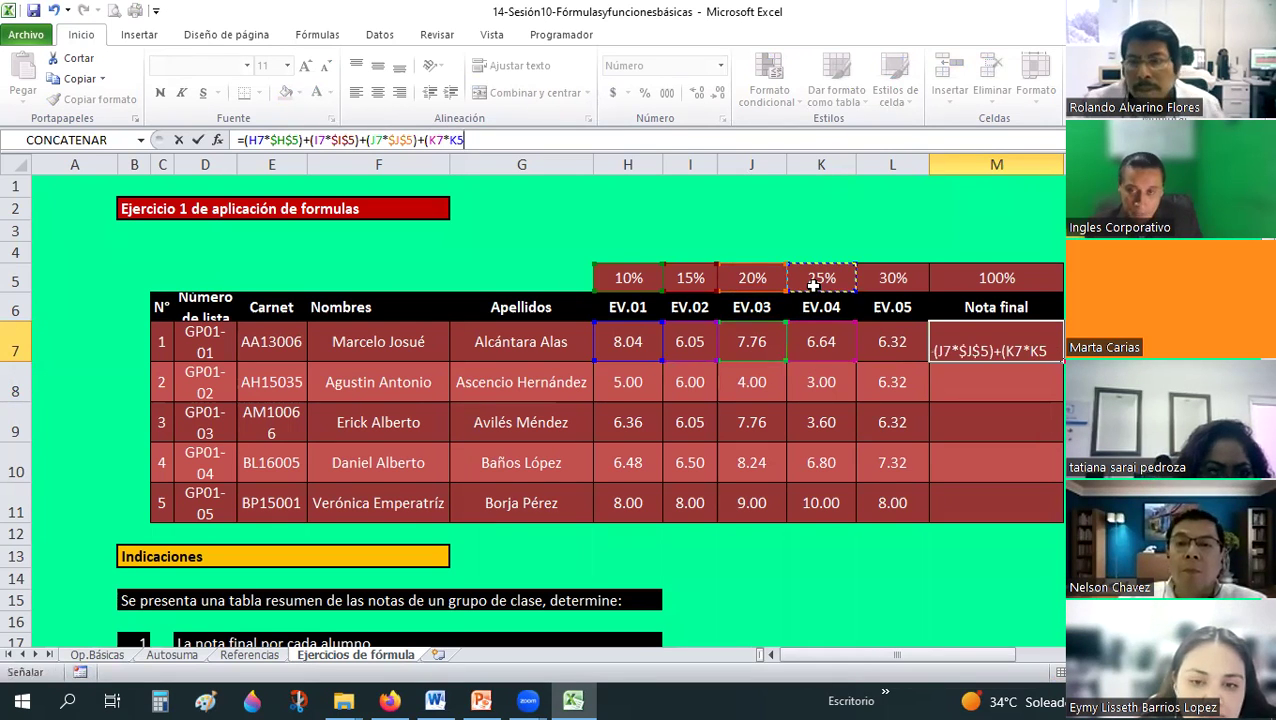
key("F4")
- Add the (L7*$L$5) term and confirm the weighted Nota final, giving 6.82
type("$K$5)+(")
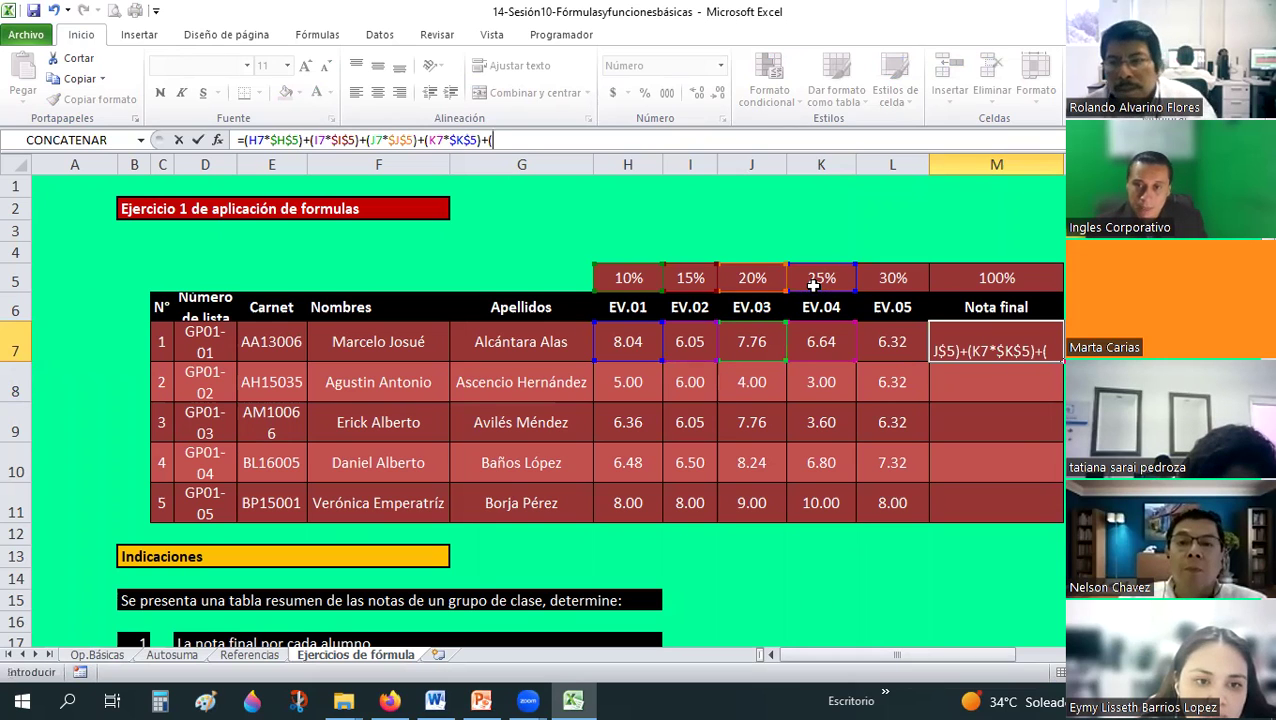
left_click(883, 348)
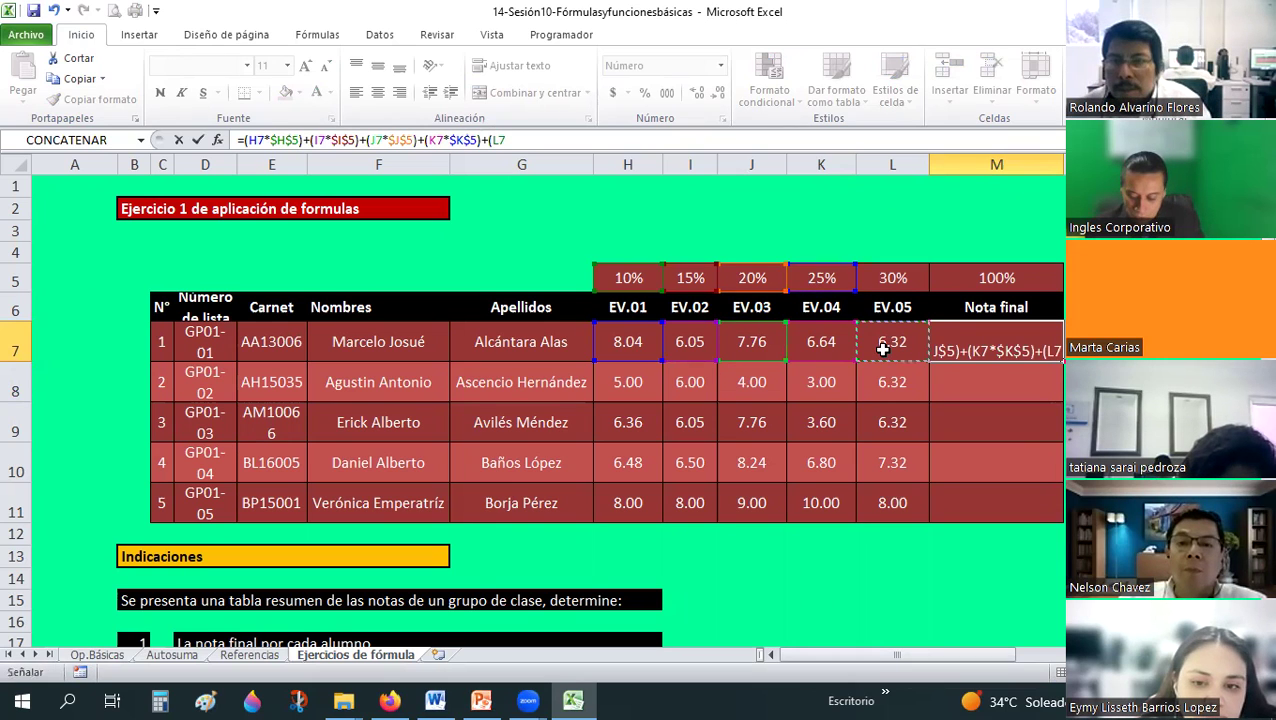
type("*")
left_click(899, 277)
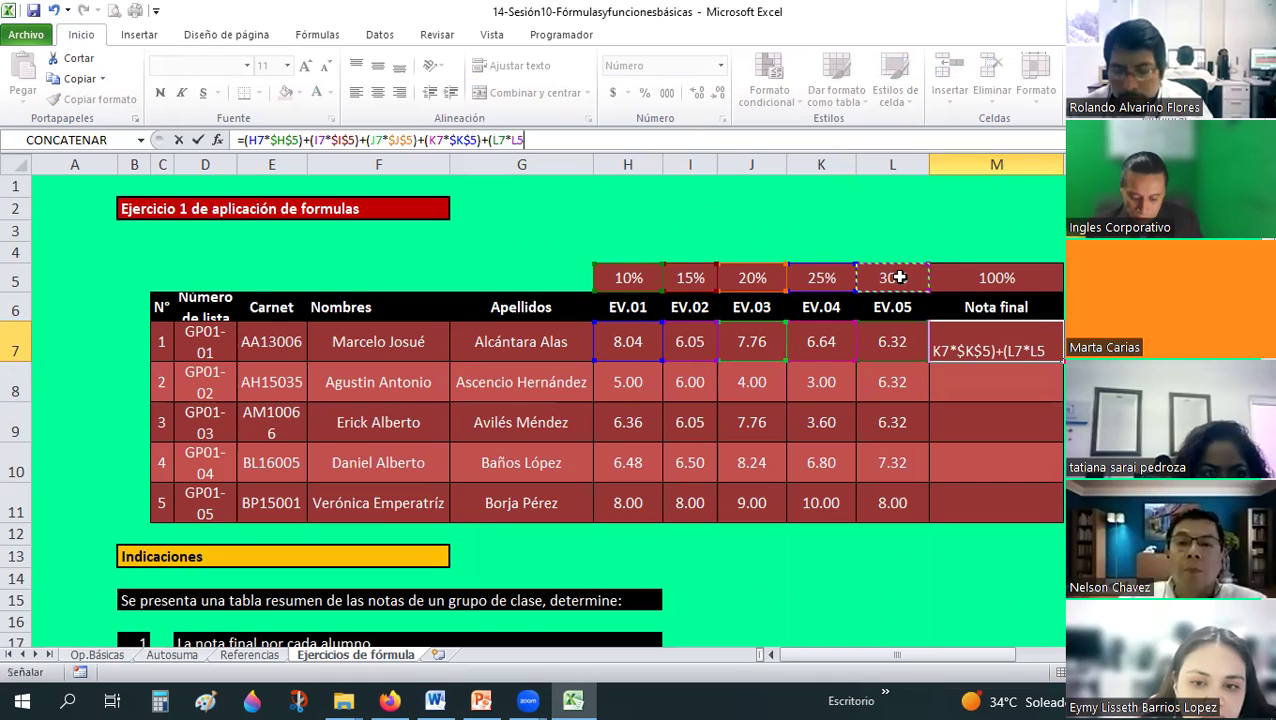
key("F4")
type(")")
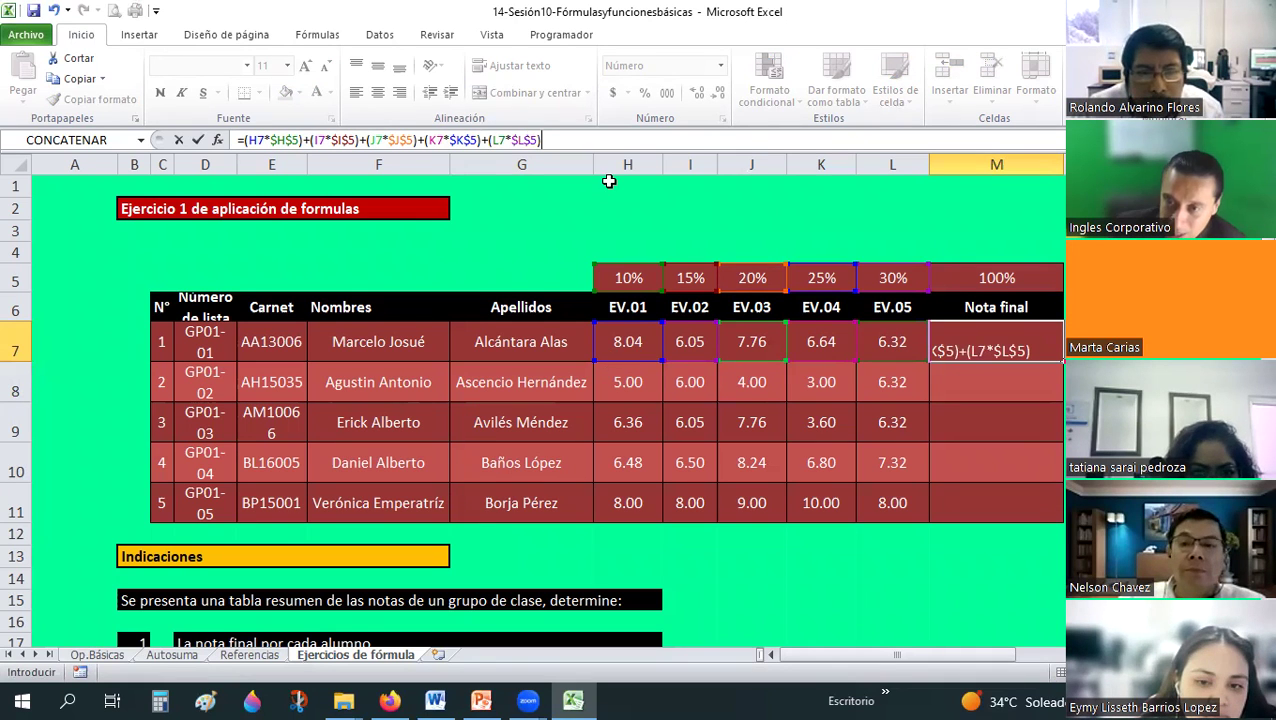
key("Return")
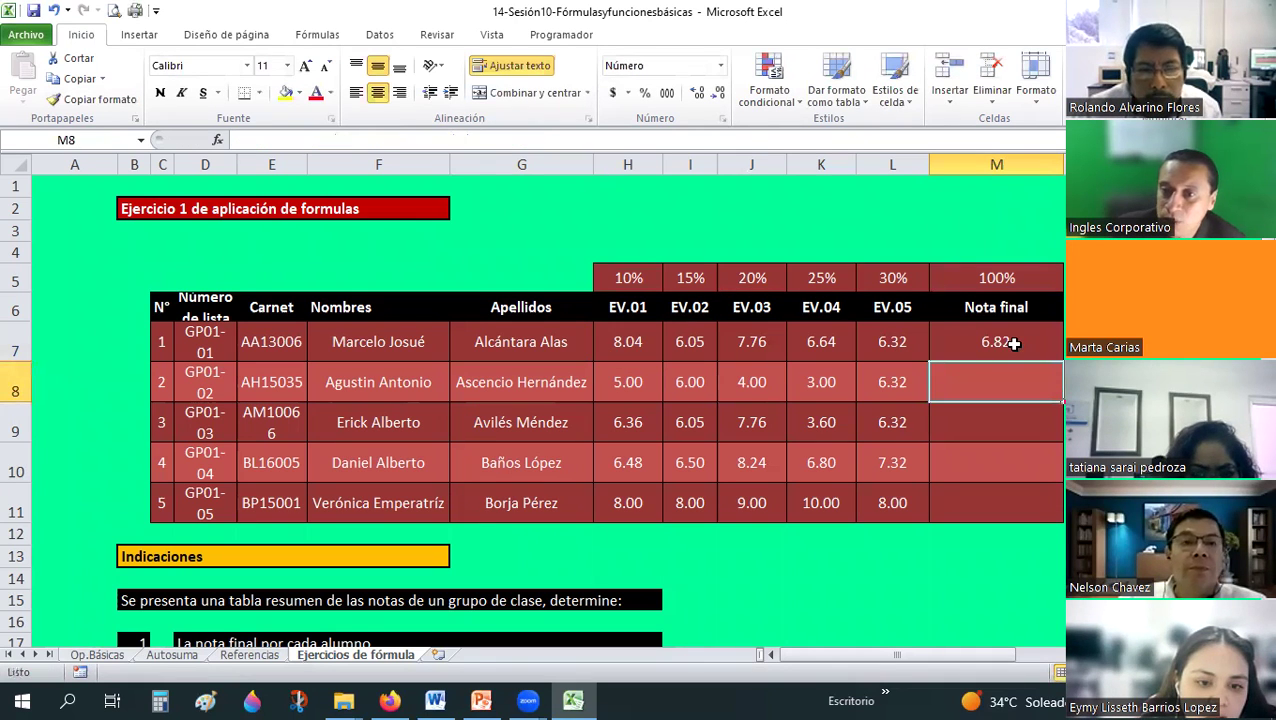
- Copy M7 and paste it into M8:M11, giving 4.85, 5.89, 7.17 and 8.70
left_click(1013, 343)
right_click(1017, 353)
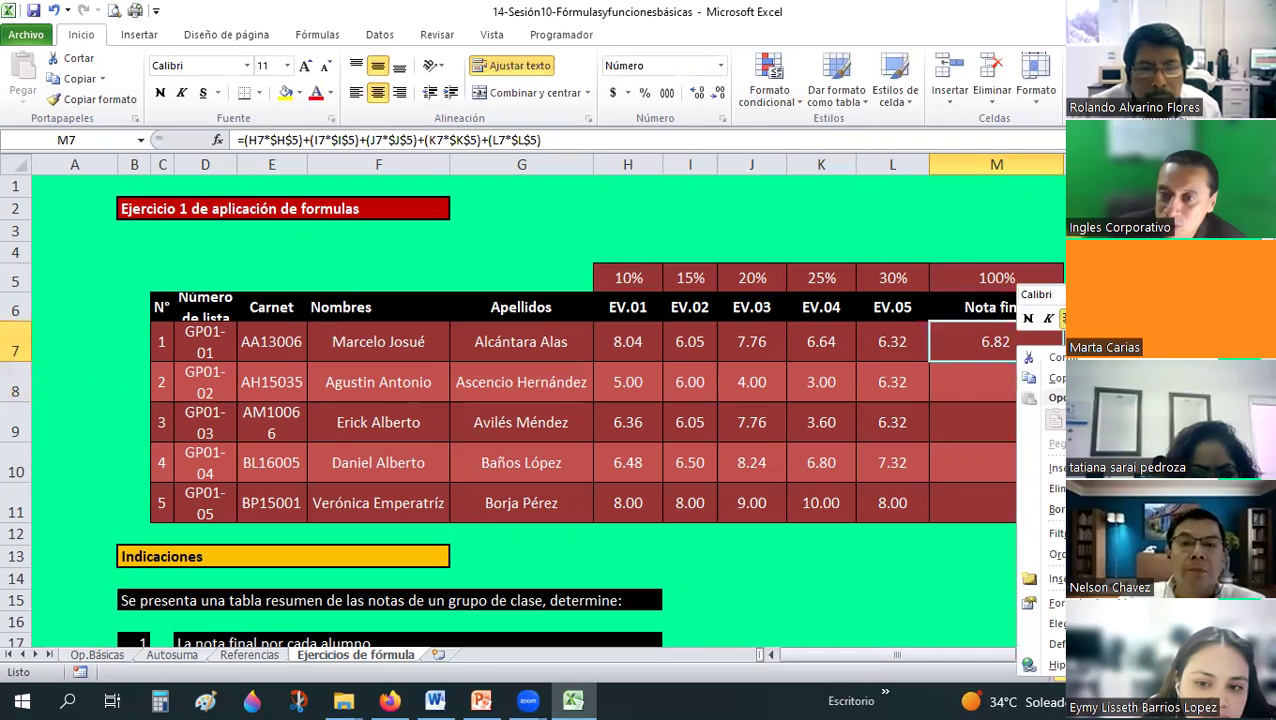
left_click(1056, 378)
left_click(1013, 383)
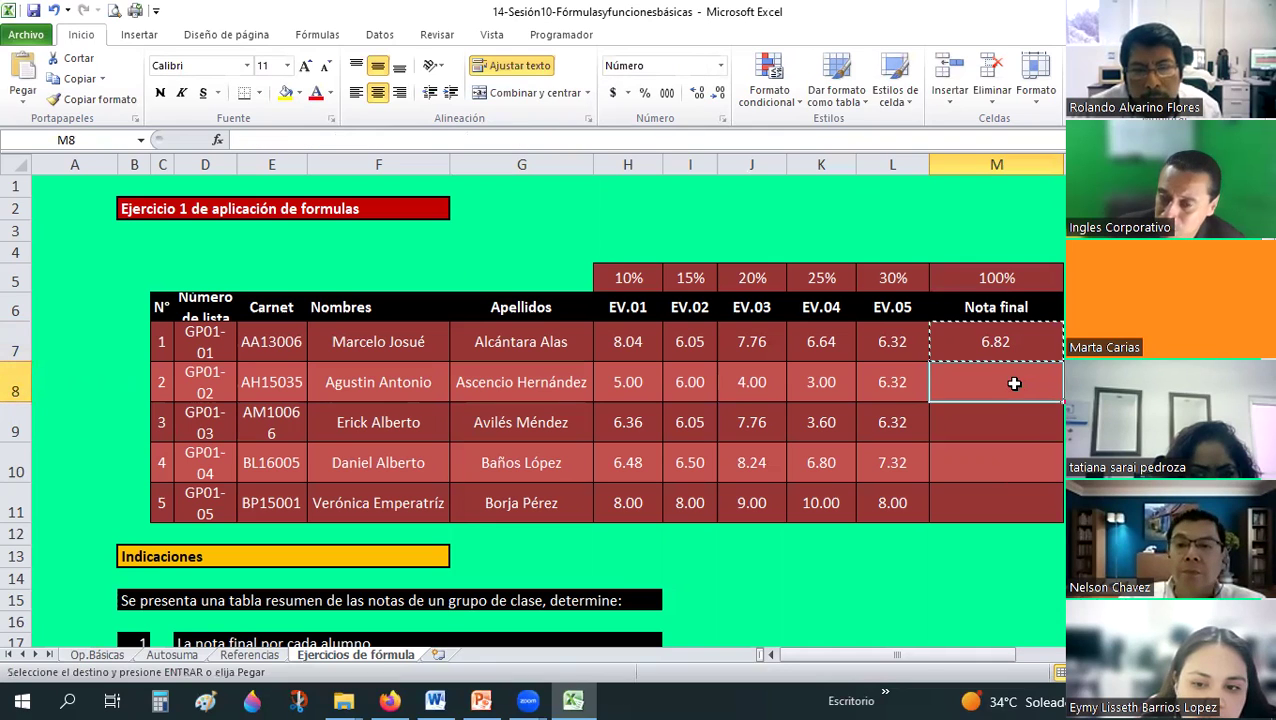
left_click_drag(1013, 383, 998, 496)
right_click(1004, 503)
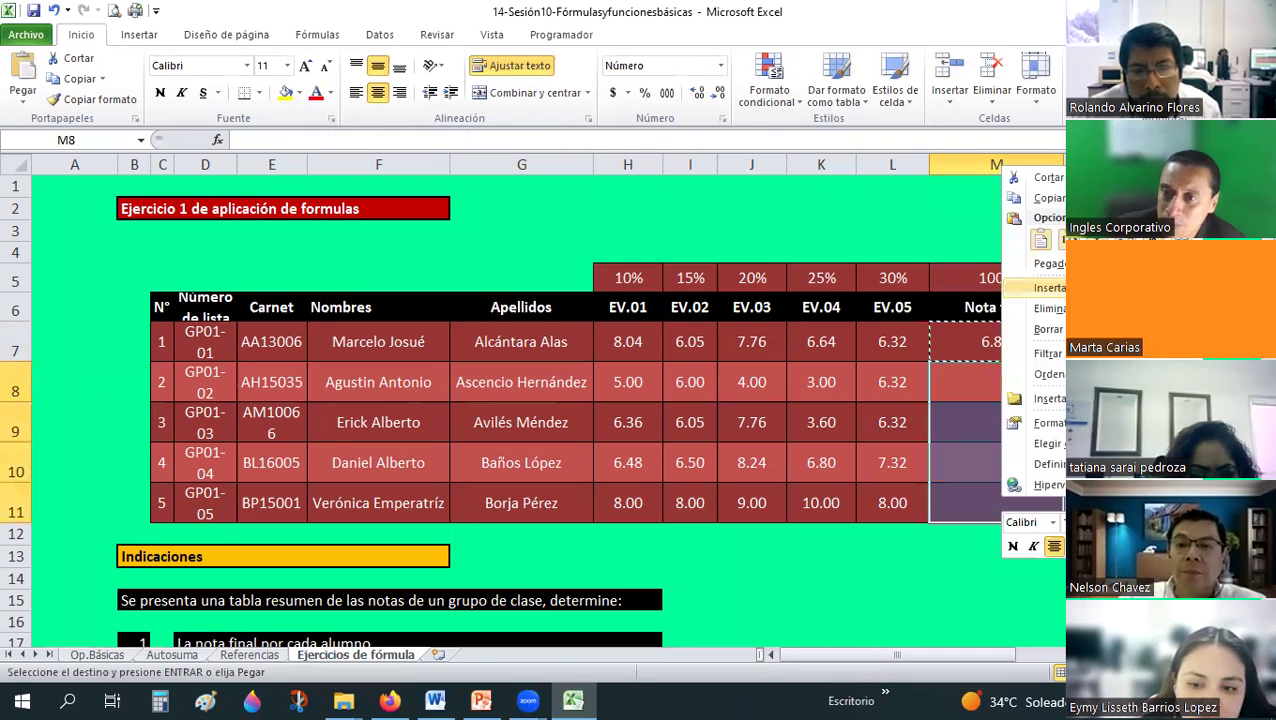
left_click(1041, 239)
- Check the pasted formulas and the D17–D19 instructions, then select M7:M11
left_click(989, 339)
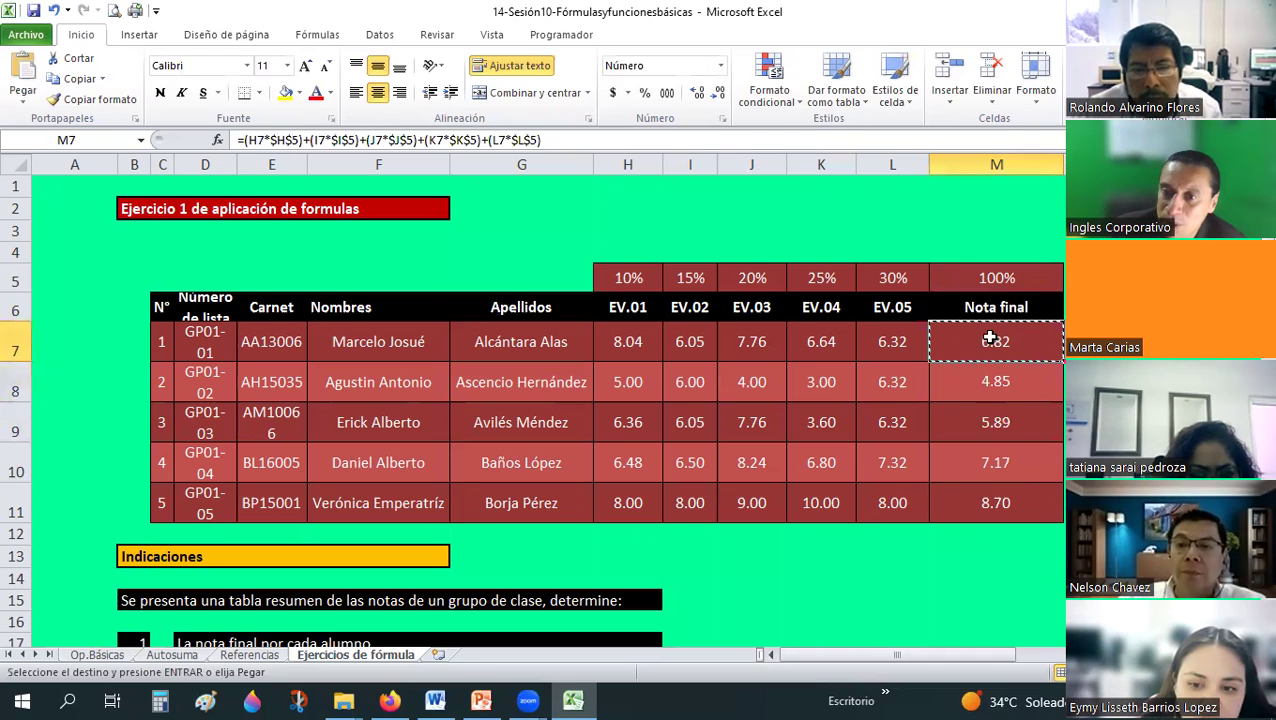
key("Down")
left_click(986, 490)
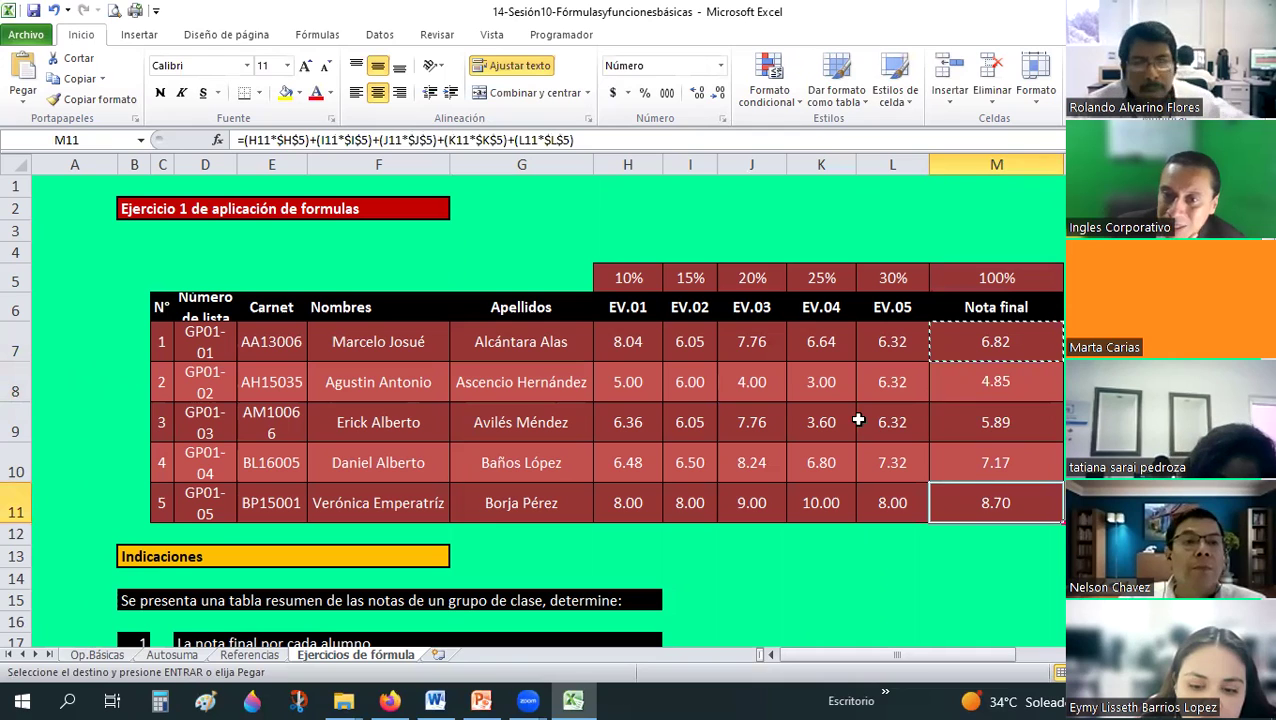
scroll(271, 511, "down", 2)
left_click(263, 503)
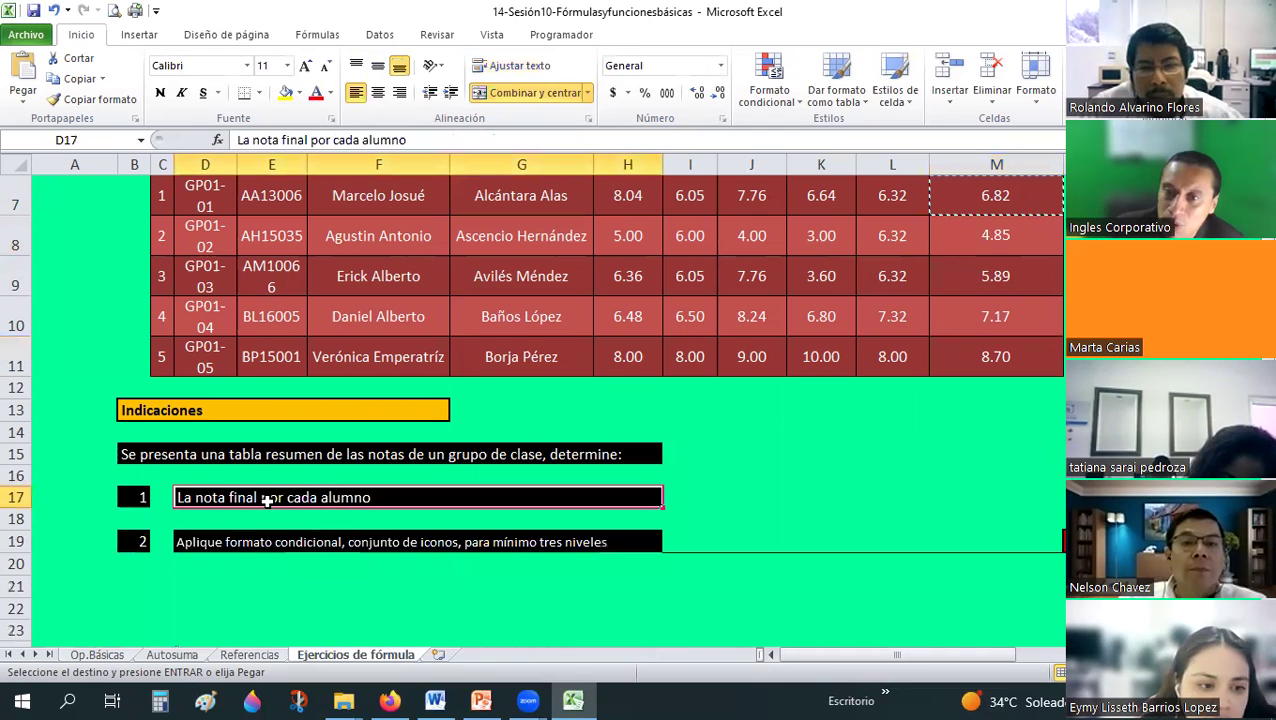
scroll(267, 501, "down", 1)
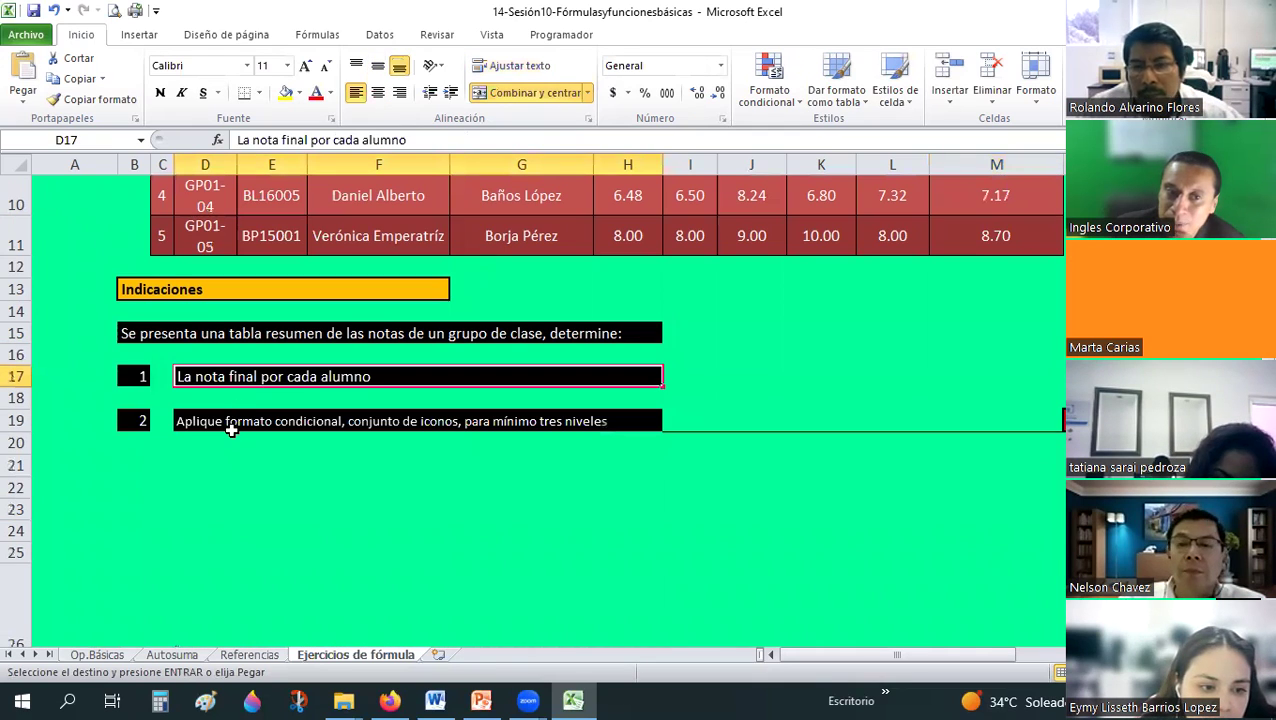
key("Down")
key("Down")
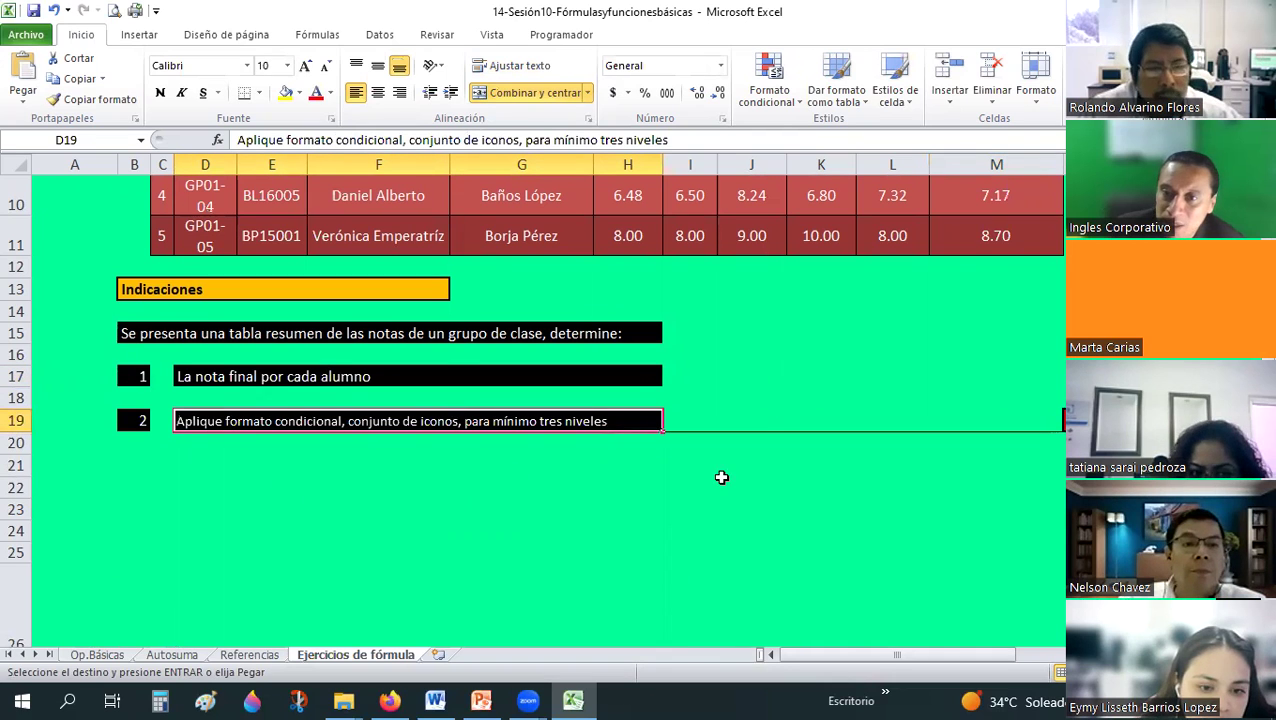
scroll(926, 462, "up", 2)
left_click(1005, 276)
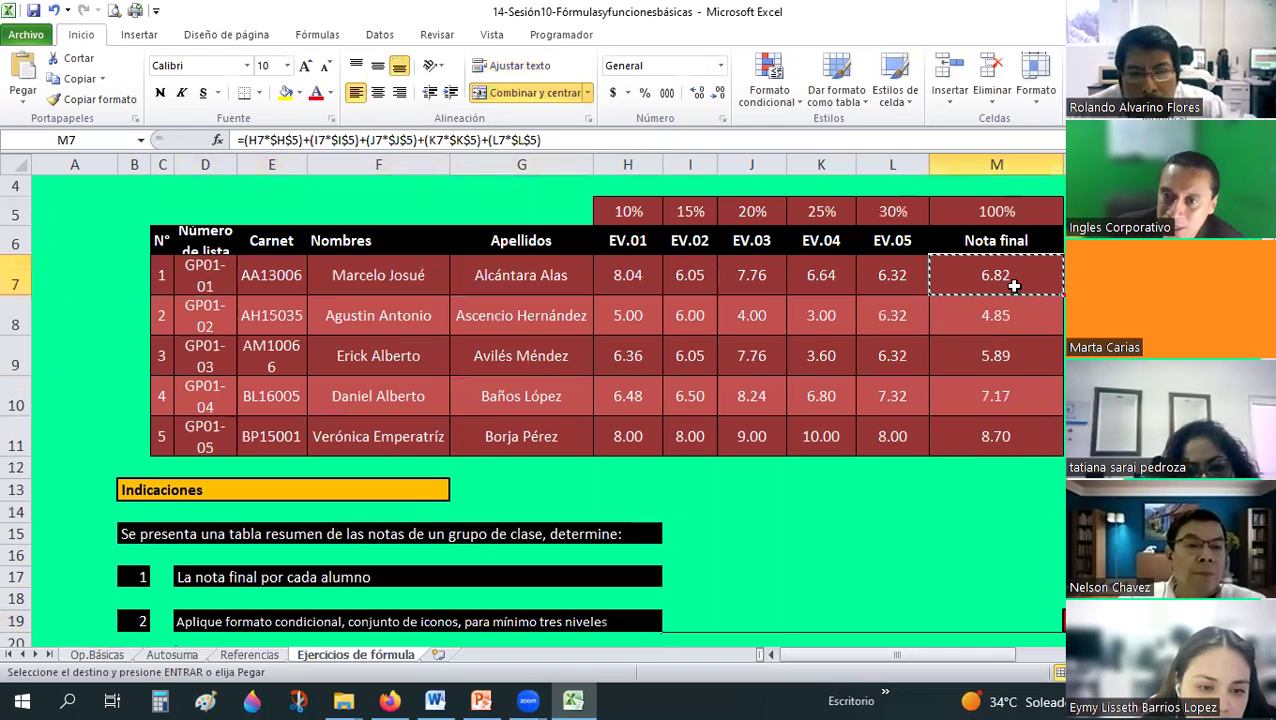
left_click_drag(996, 354, 996, 436)
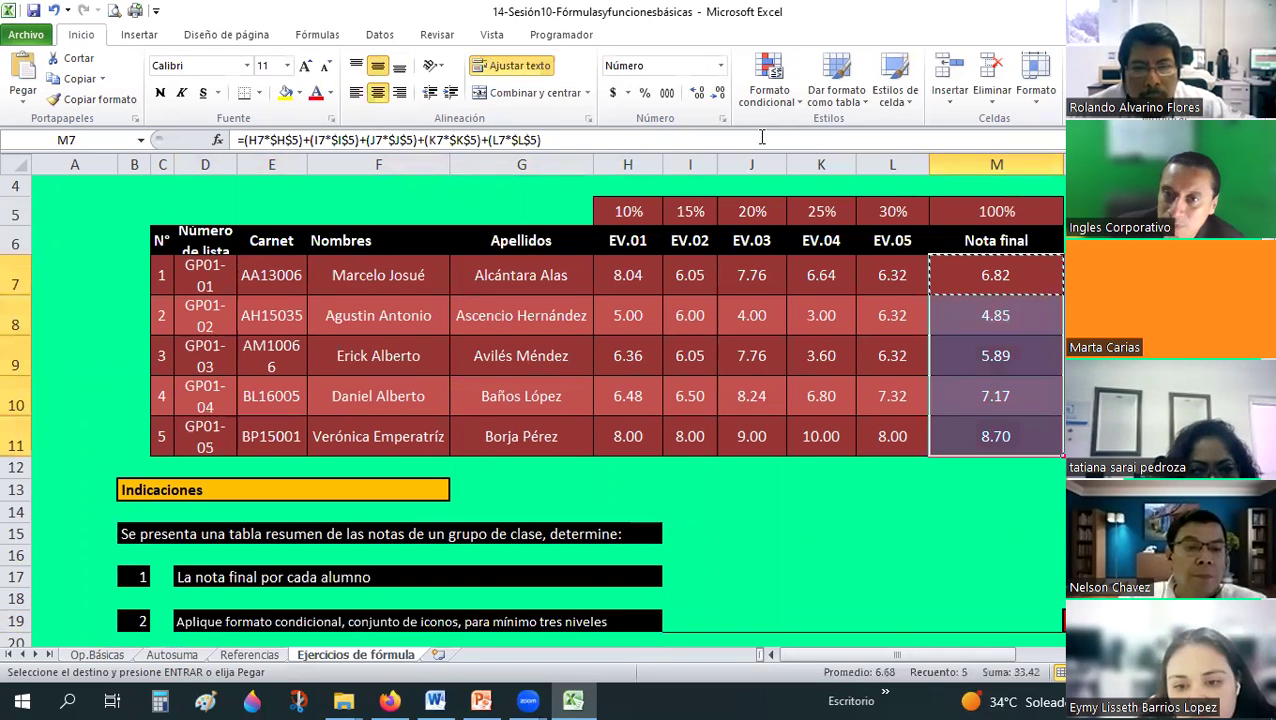
- Apply the 3 símbolos (en círculo) icon set to M7:M11
left_click(783, 100)
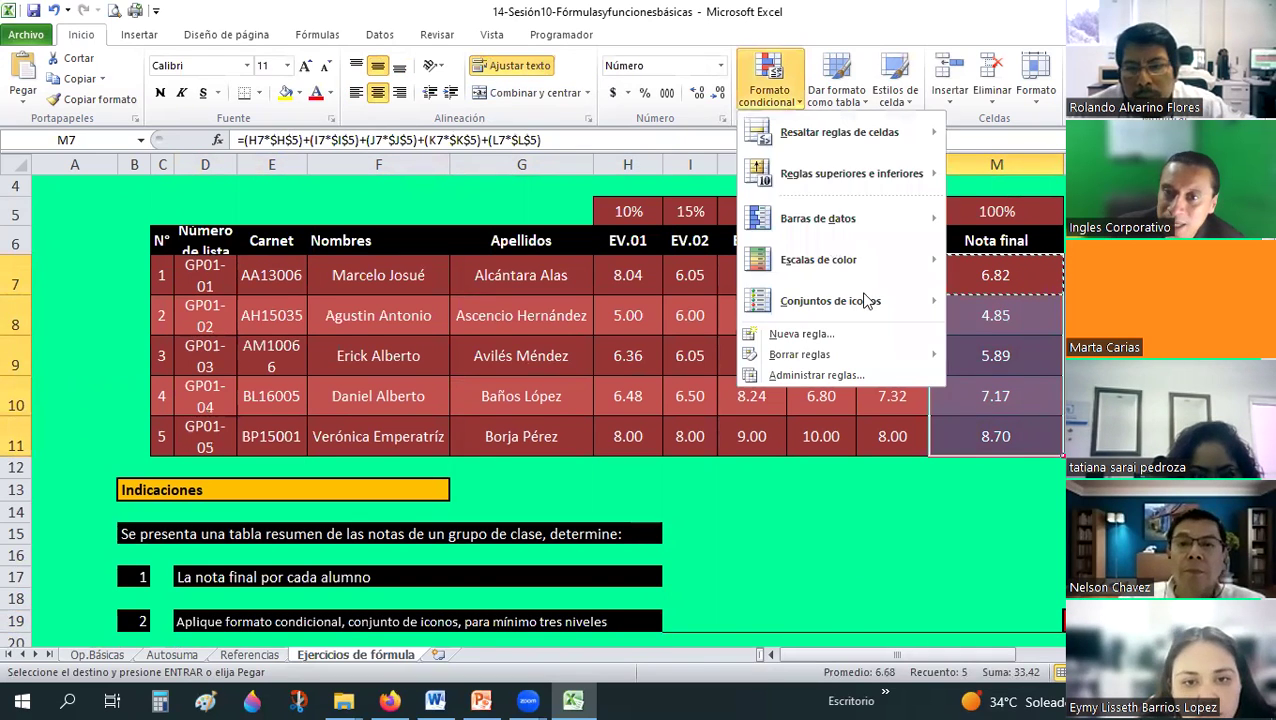
mouse_move(866, 301)
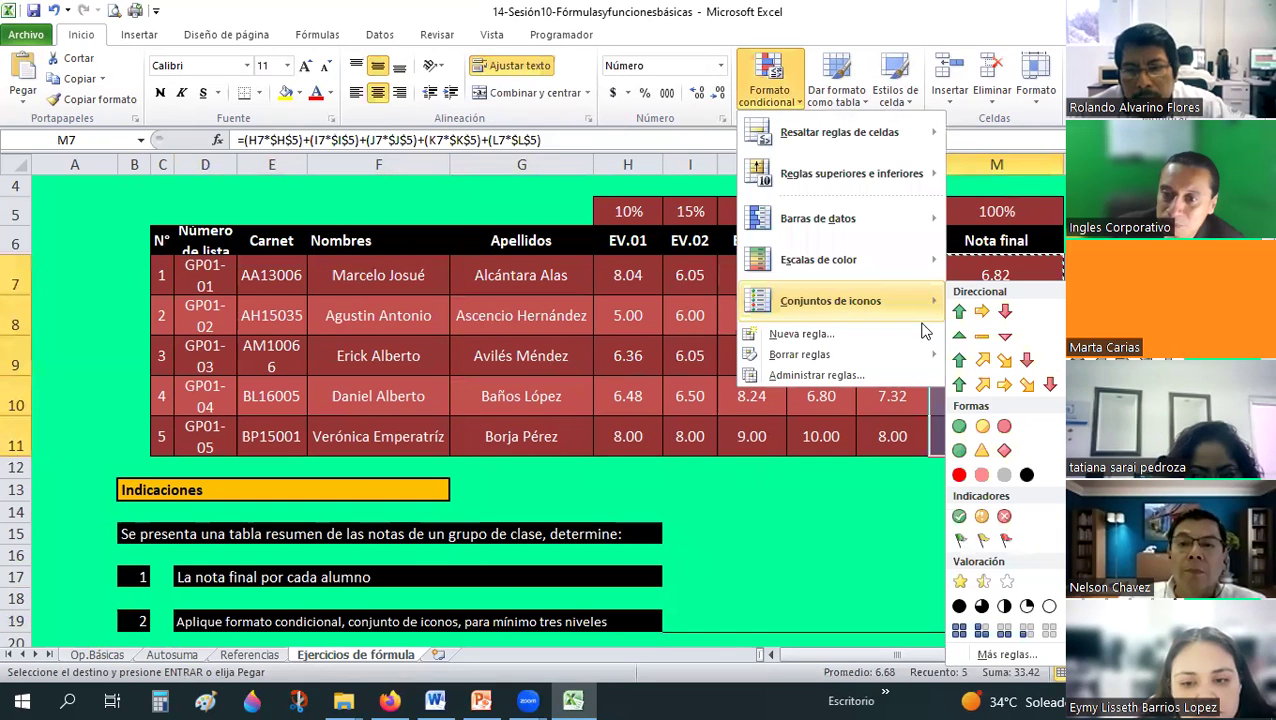
left_click(959, 515)
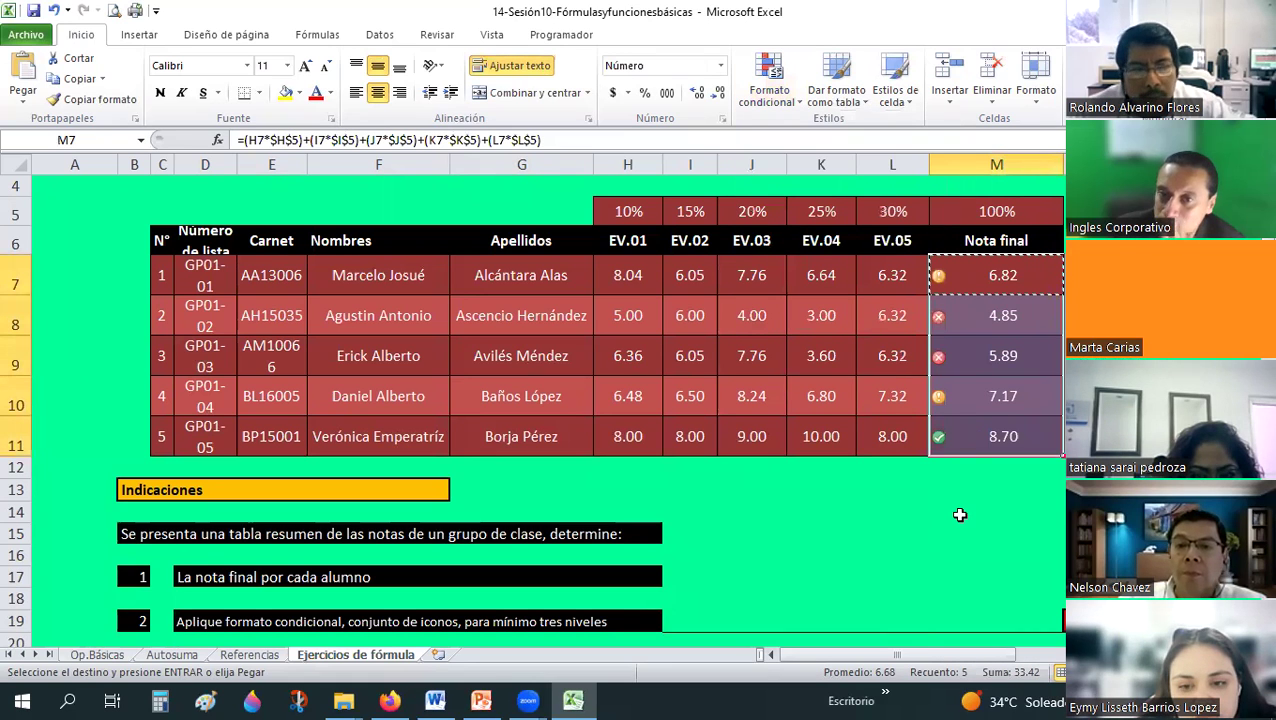
- Open the icon set rule from Administrar reglas for editing
left_click(767, 97)
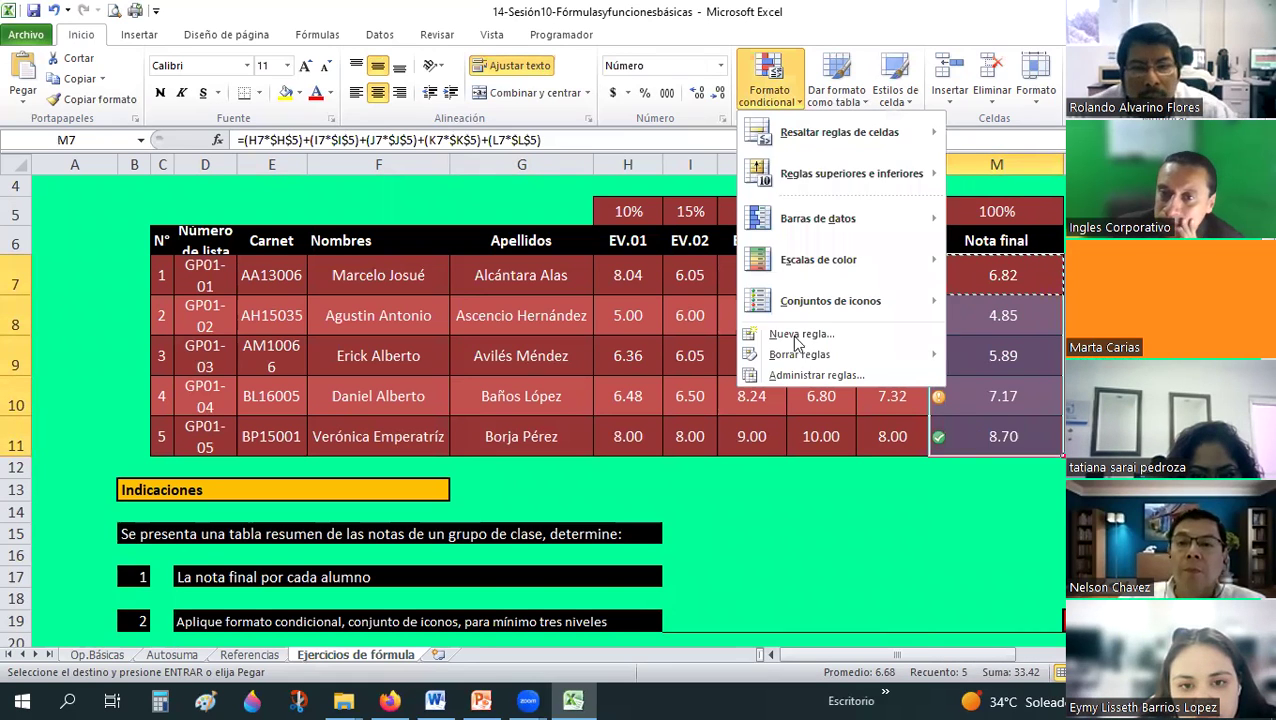
left_click(795, 376)
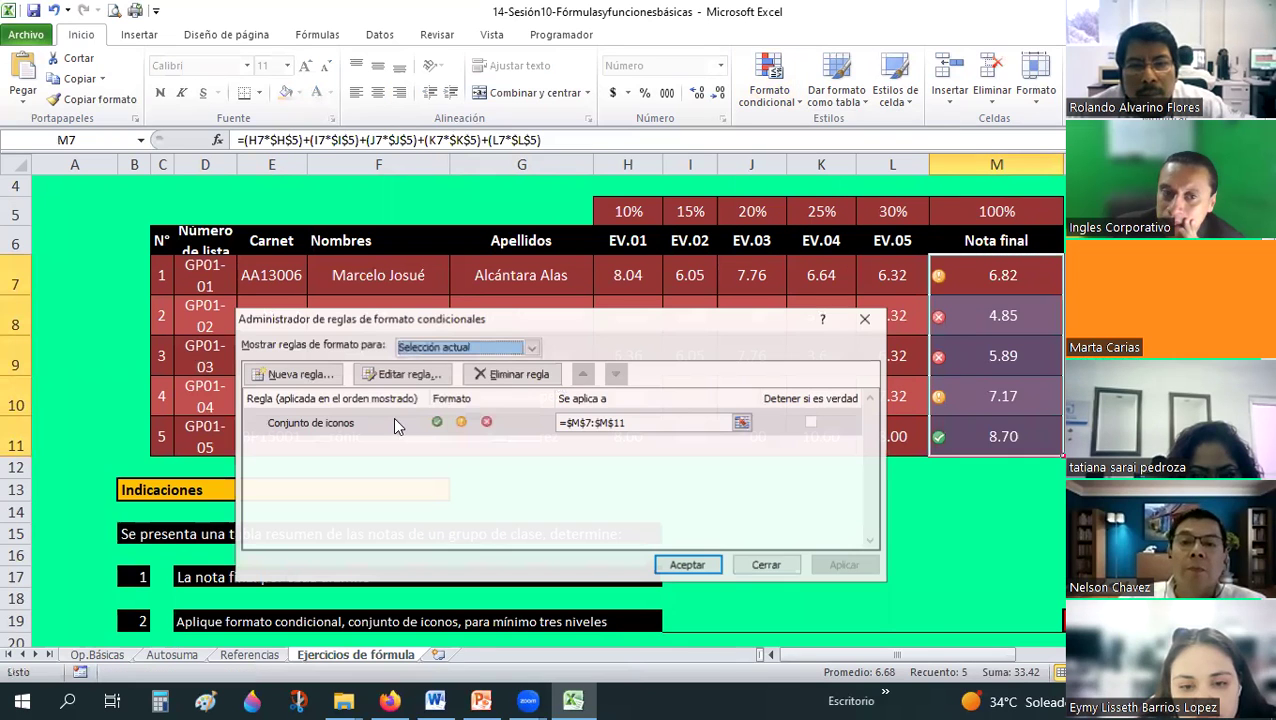
double_click(394, 422)
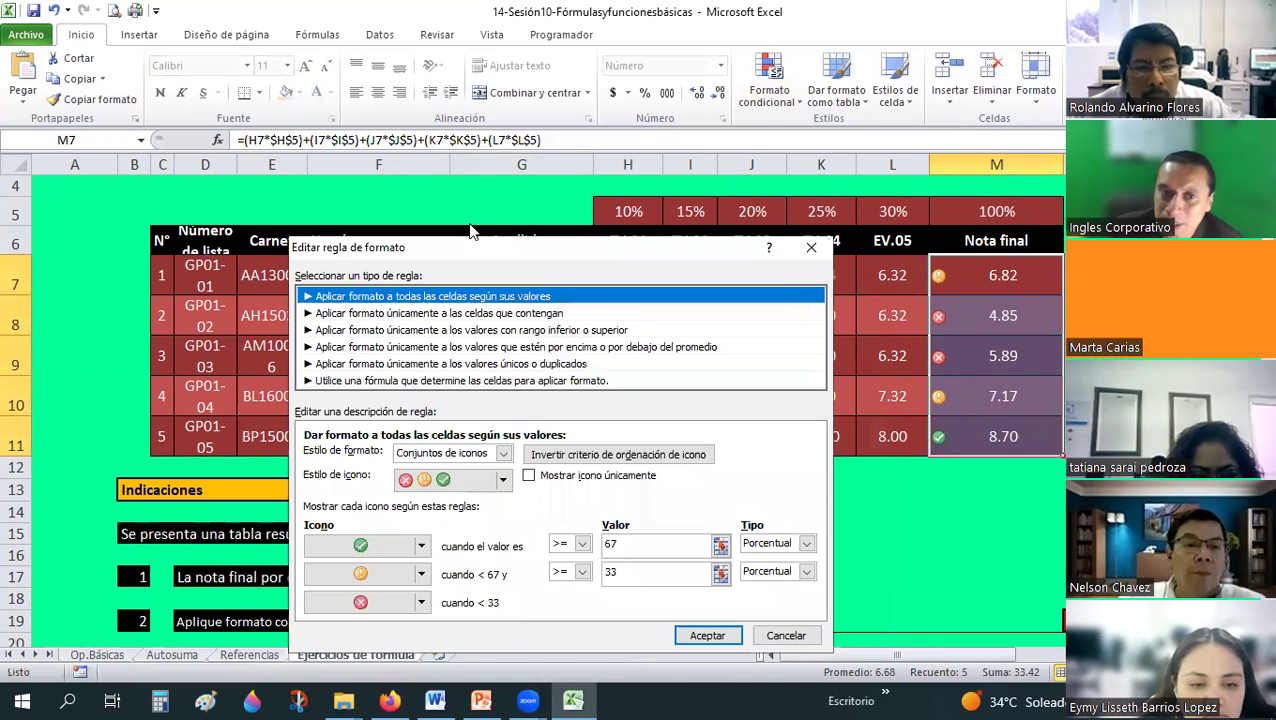
- Set both icon thresholds to type Número with values 6 and 5, and apply the rule
left_click_drag(466, 256, 365, 49)
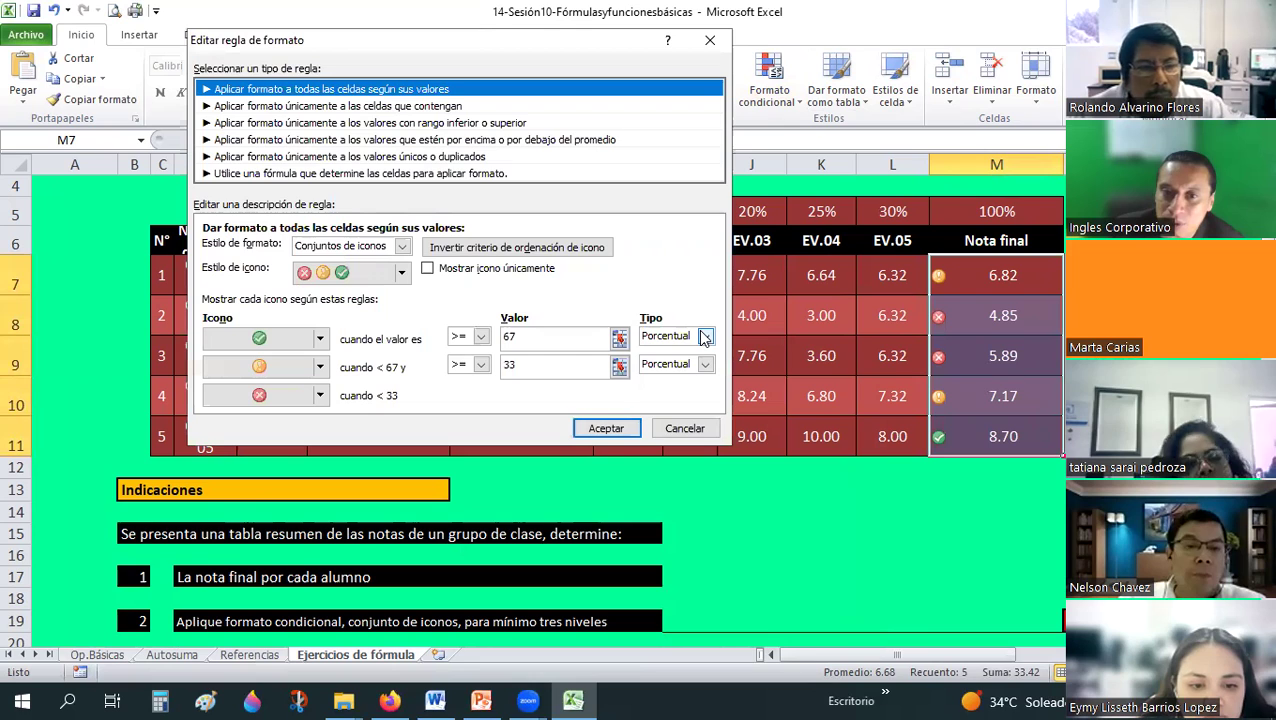
scroll(678, 340, "up", 1)
left_click(698, 364)
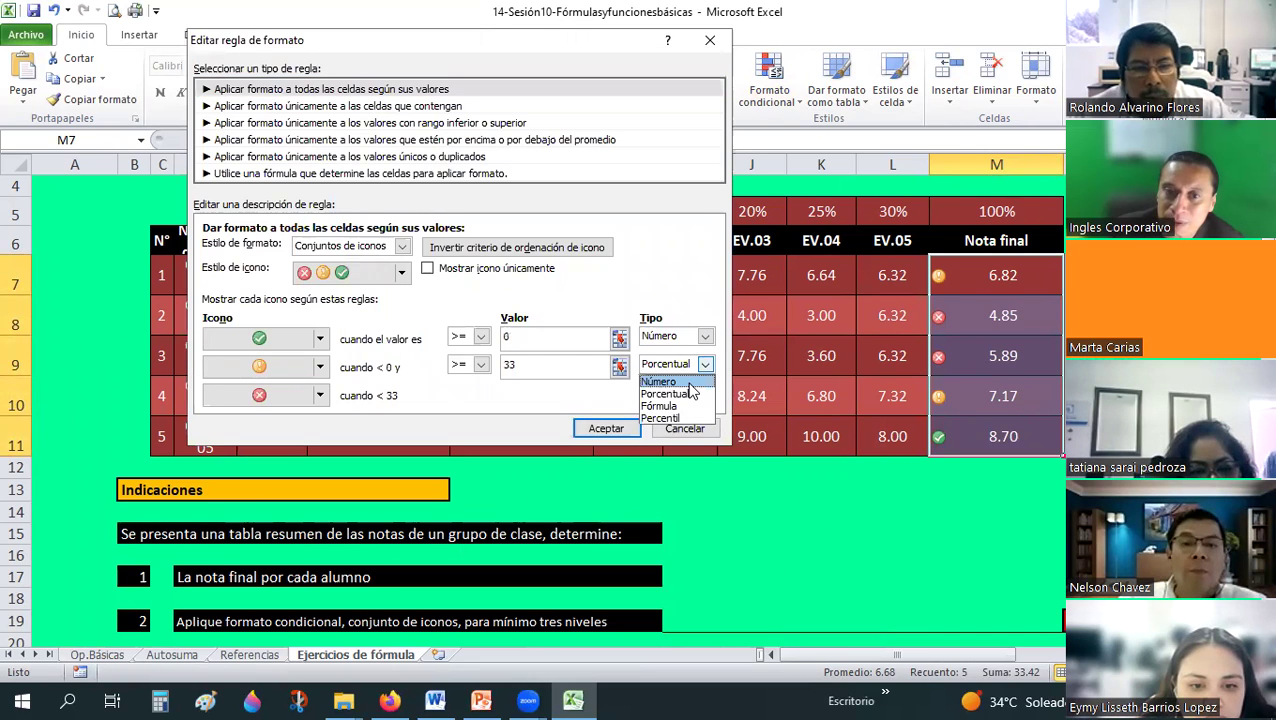
left_click(689, 384)
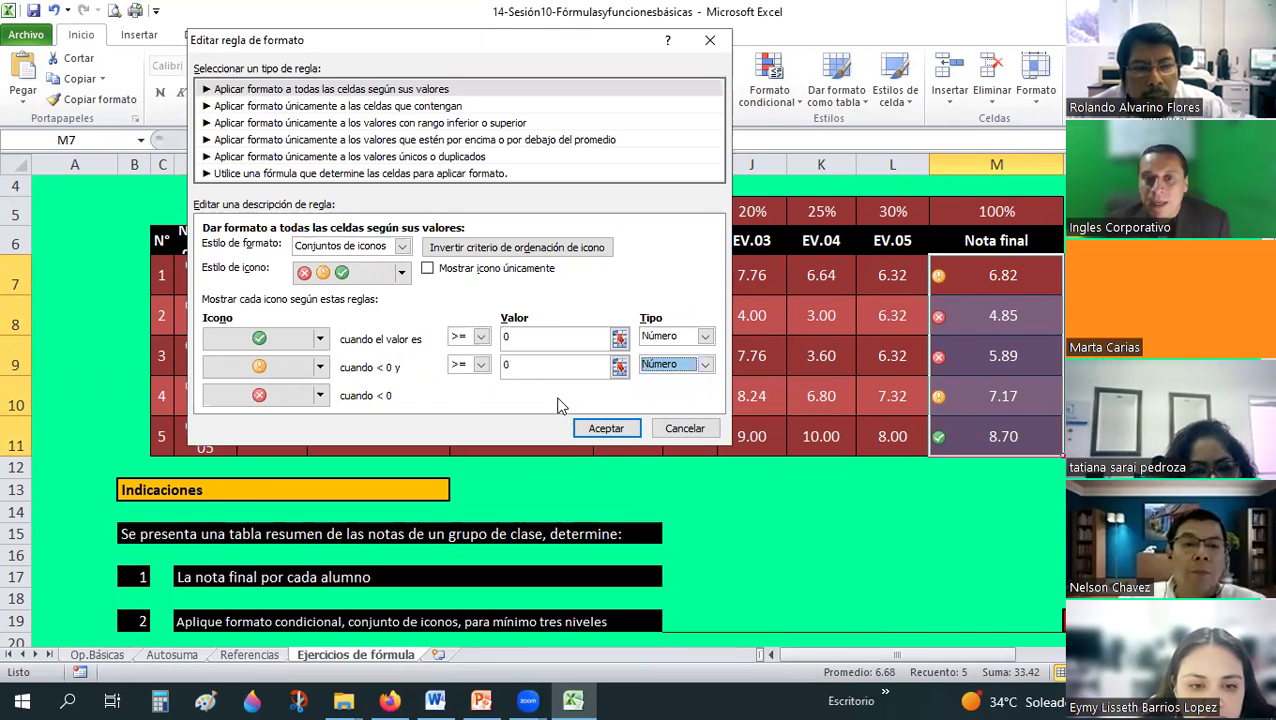
double_click(512, 365)
type("5")
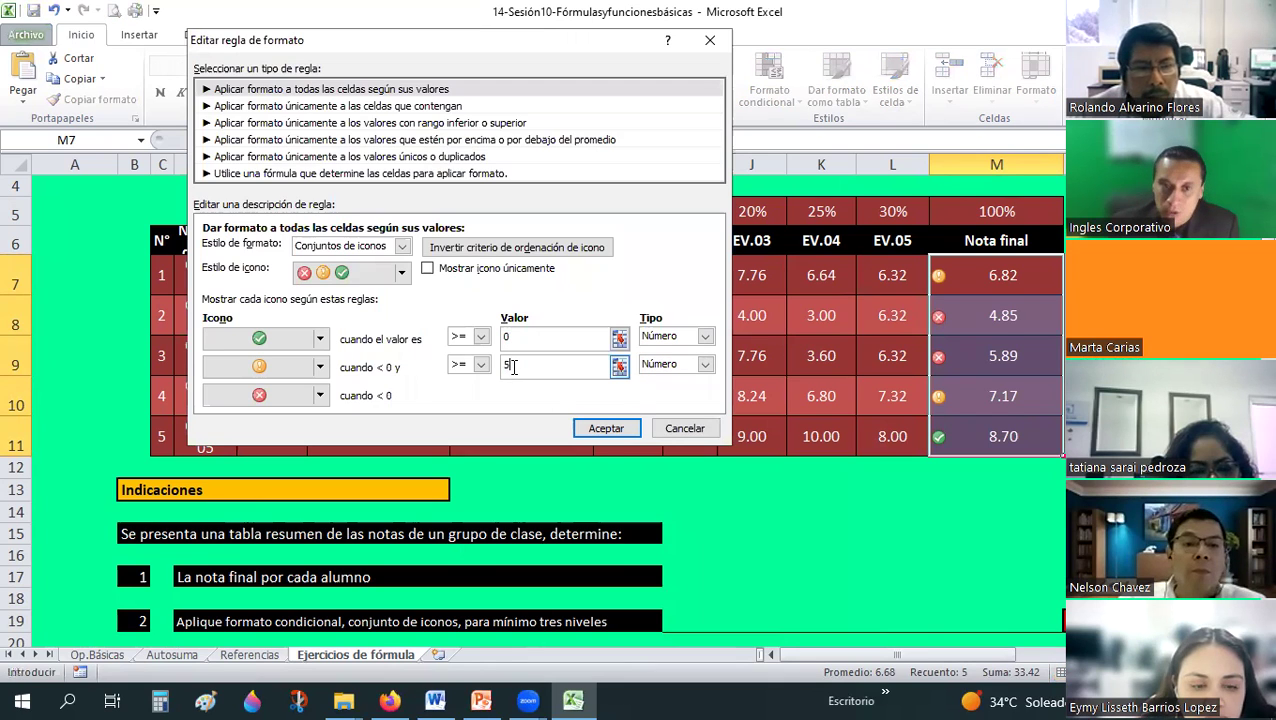
left_click(507, 336)
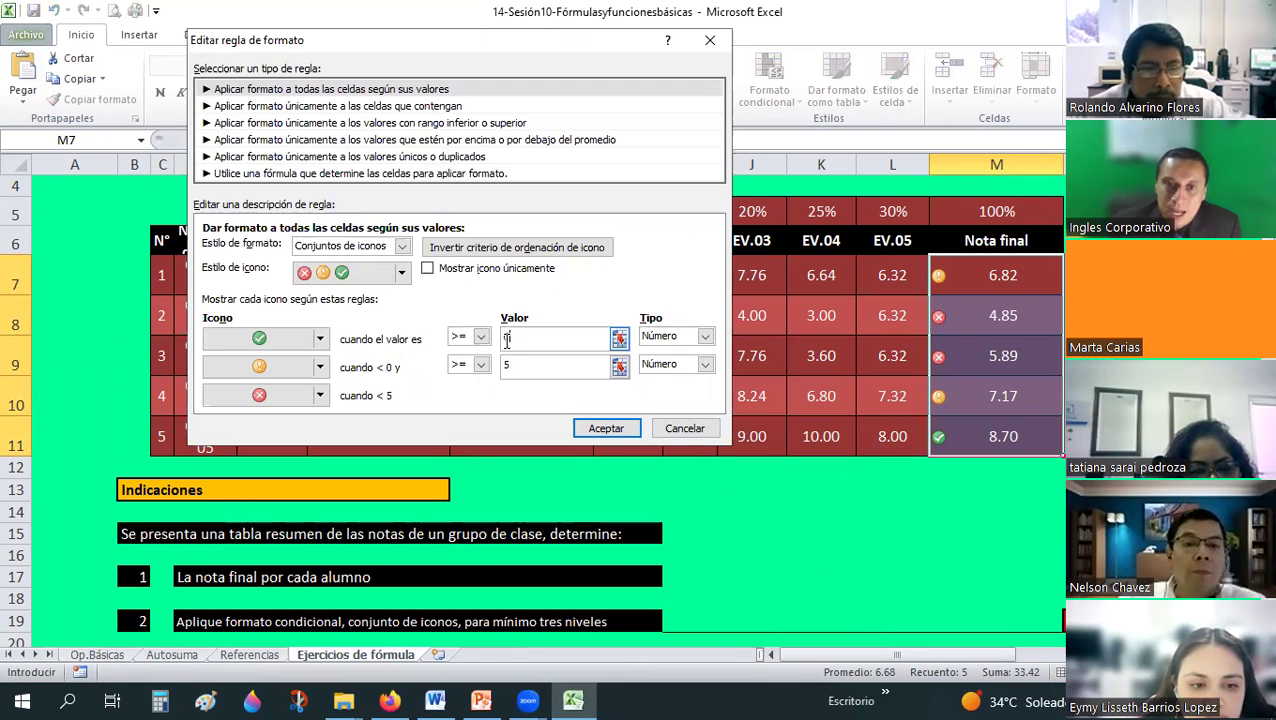
key("BackSpace")
type("6")
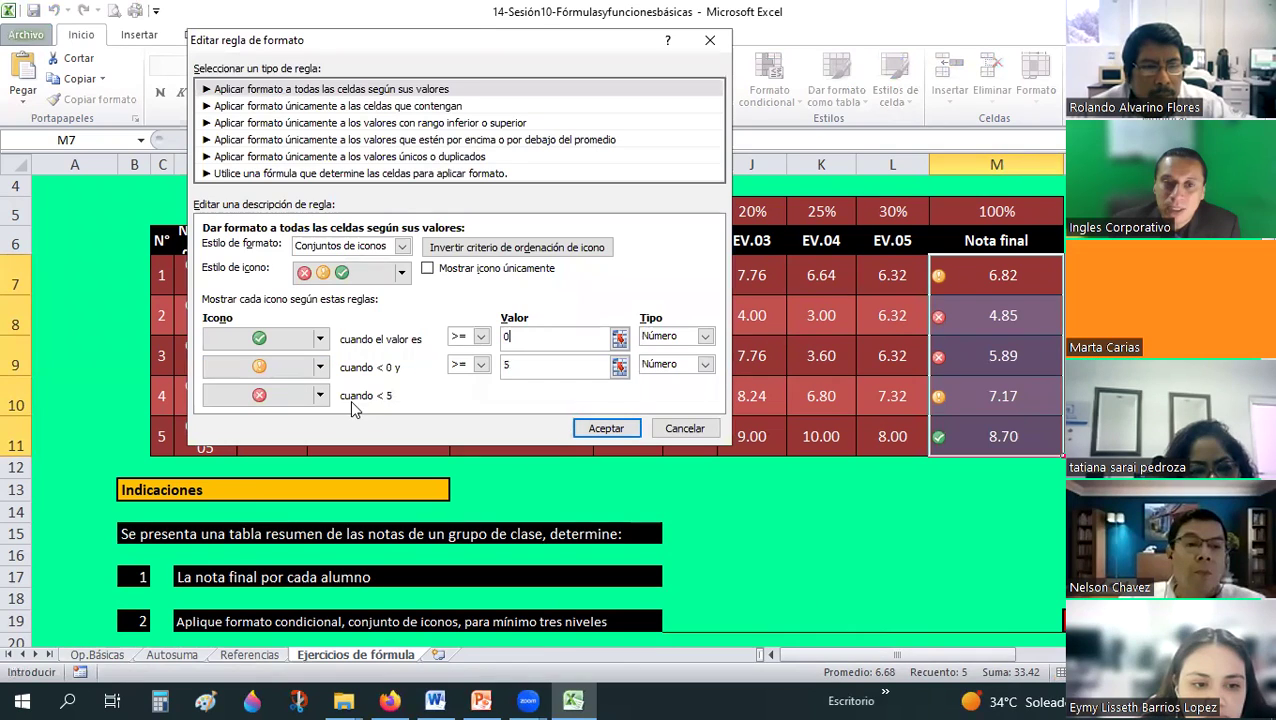
double_click(511, 341)
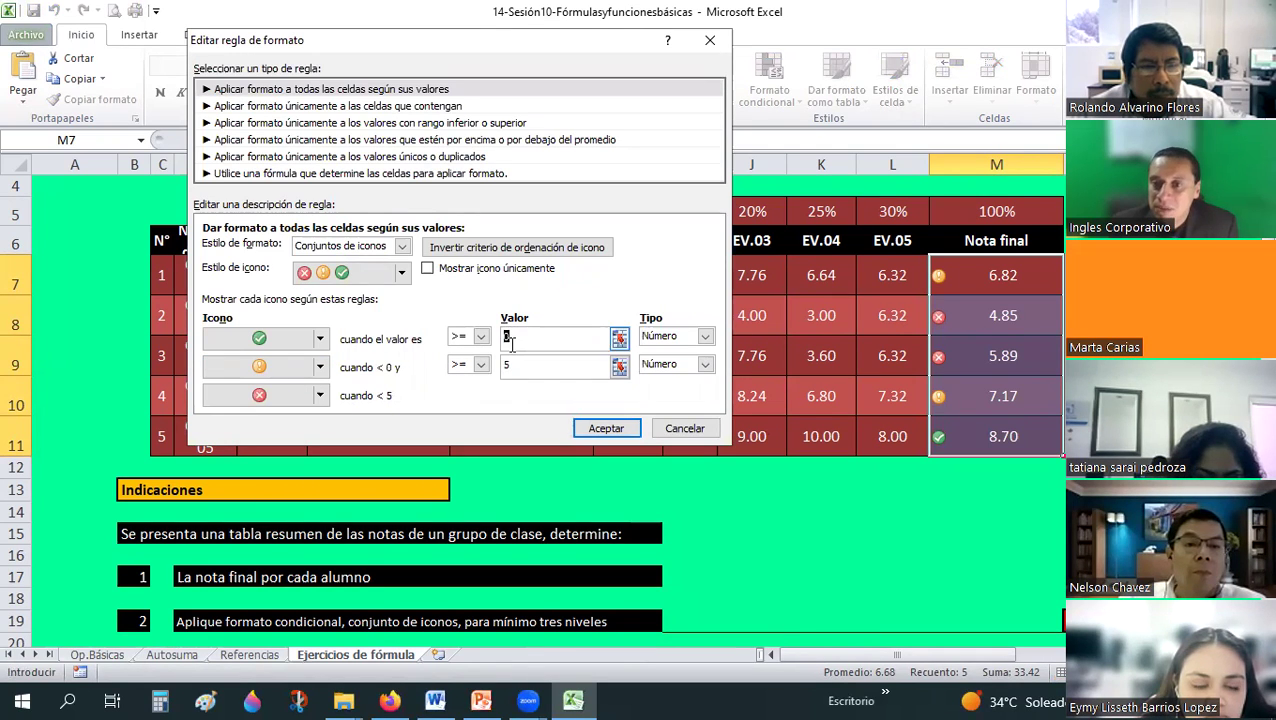
type("6")
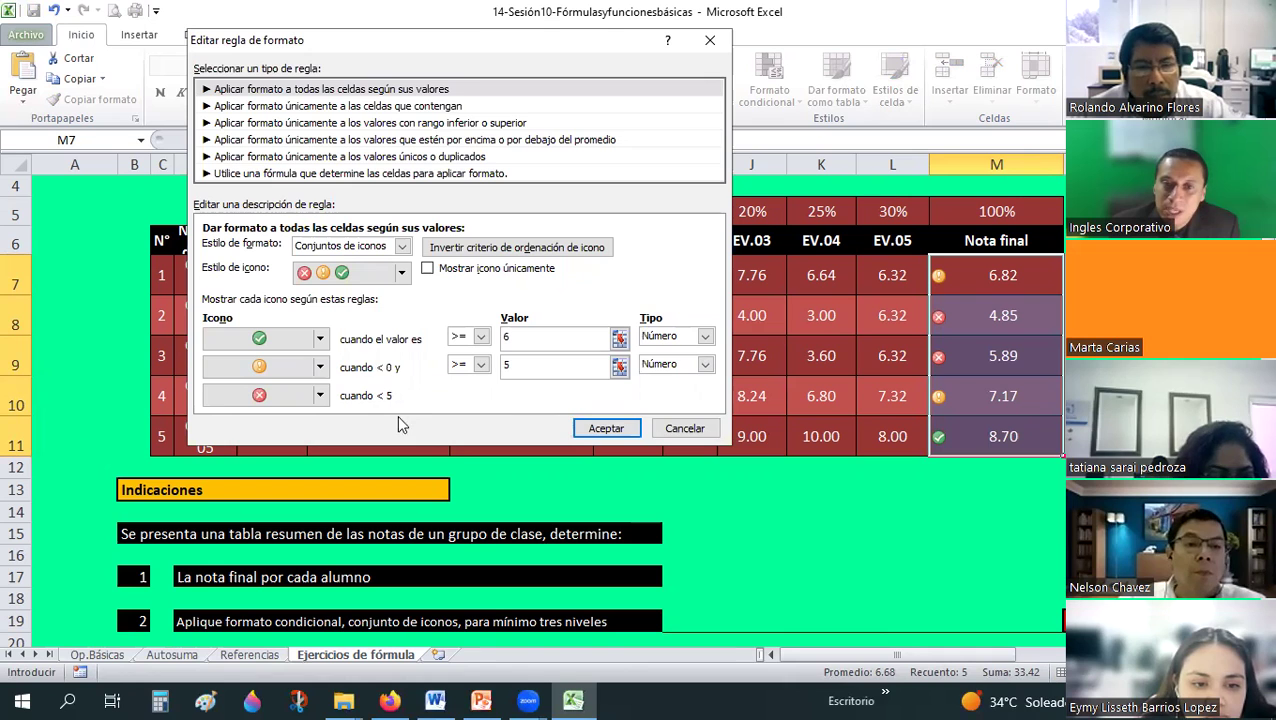
left_click(620, 438)
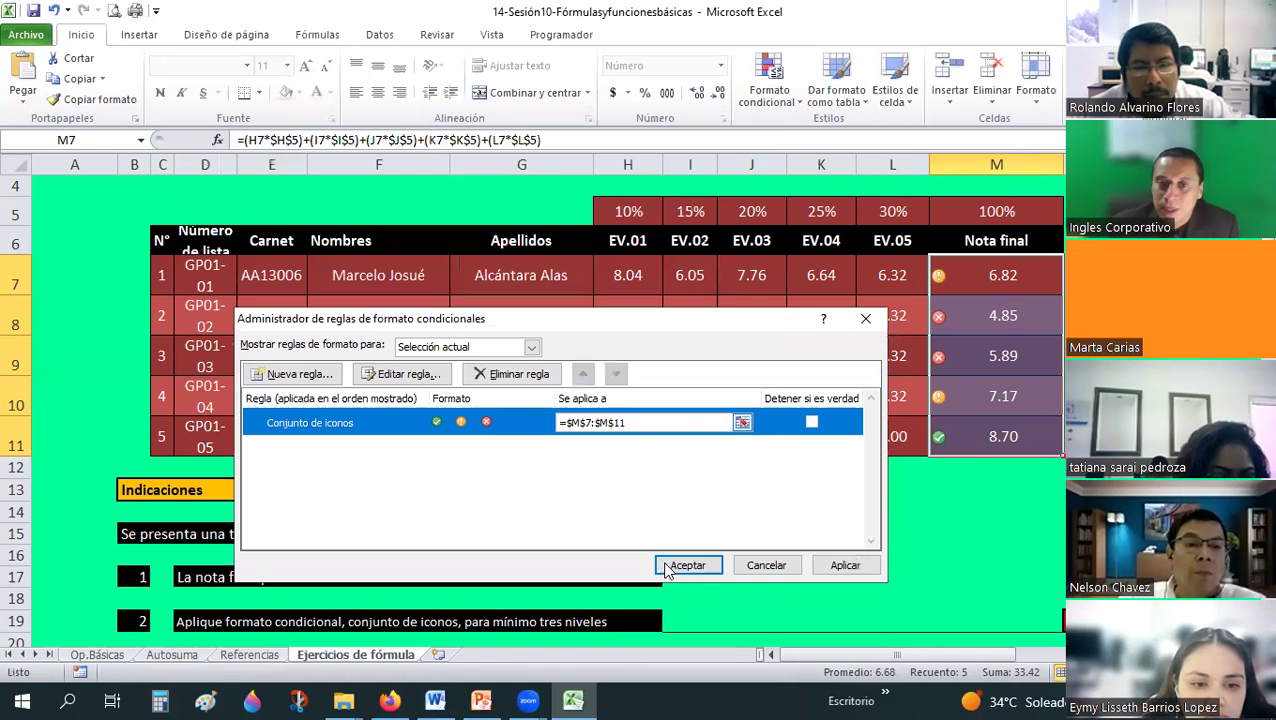
left_click(672, 645)
- Inspect the grade icons in M8 and M11
left_click(1020, 480)
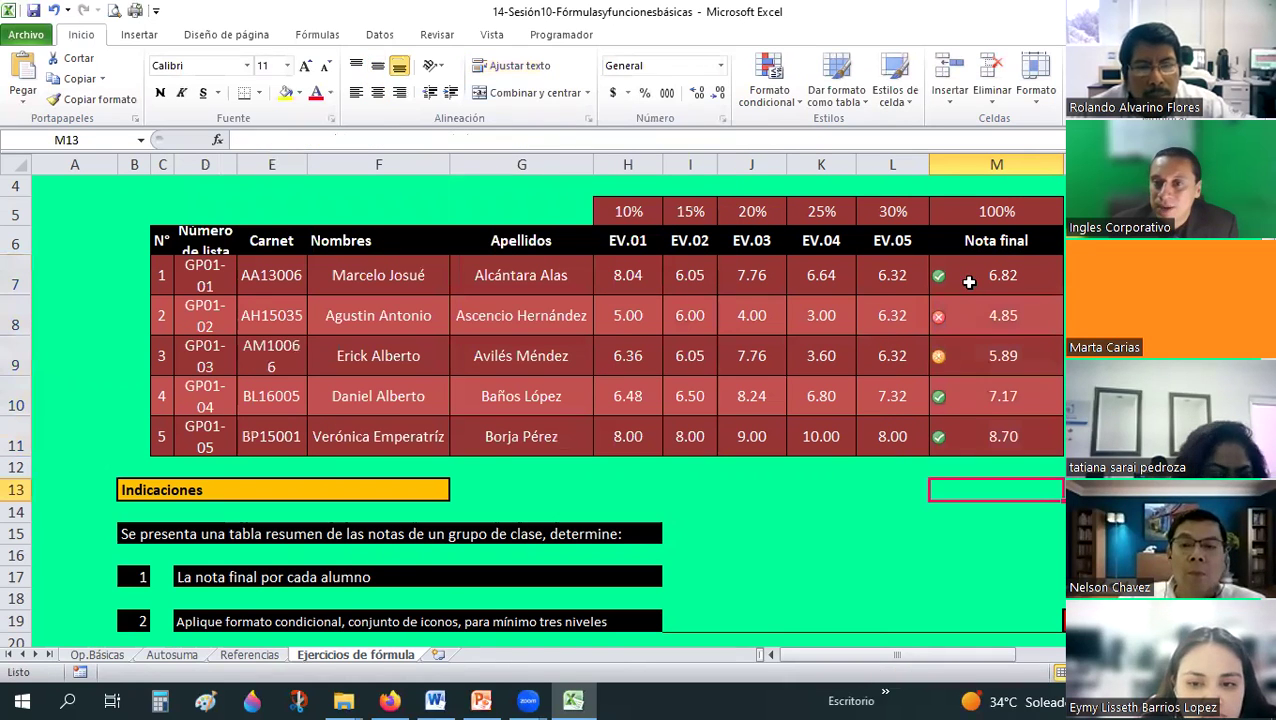
left_click(960, 316)
left_click(980, 428)
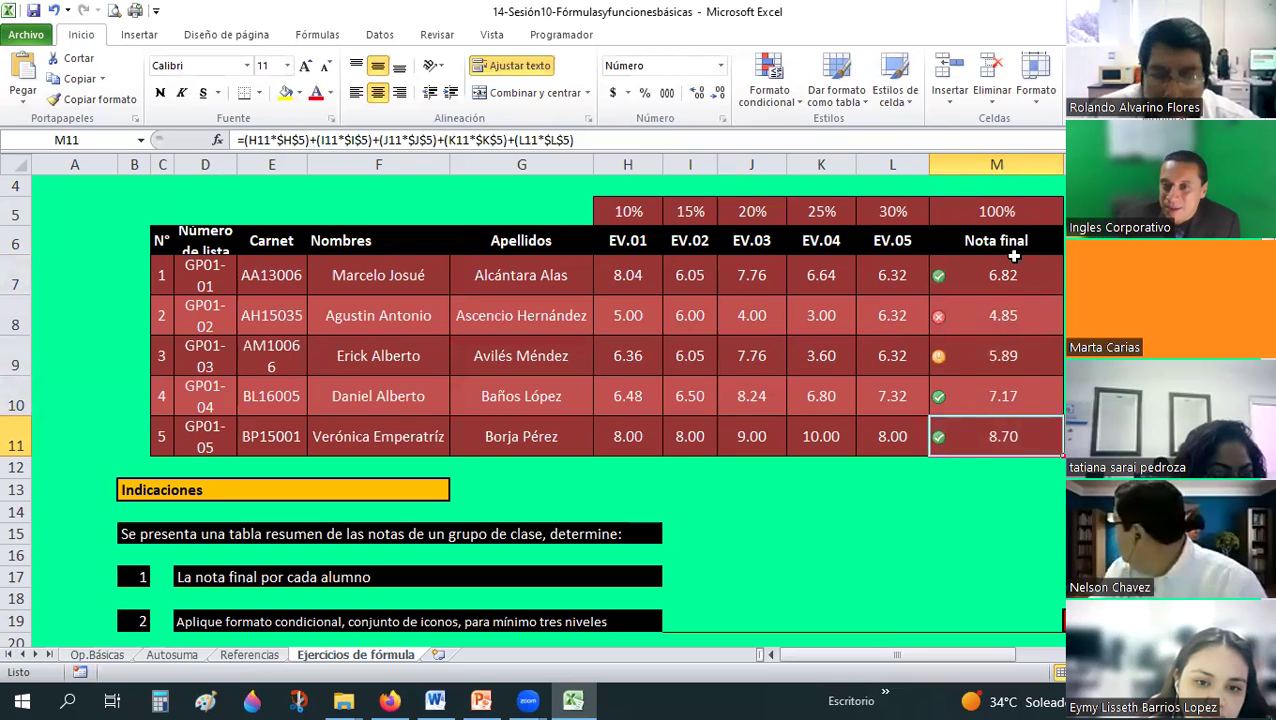
- Undo the threshold edit, the icon set and the column M change
key("ctrl+z")
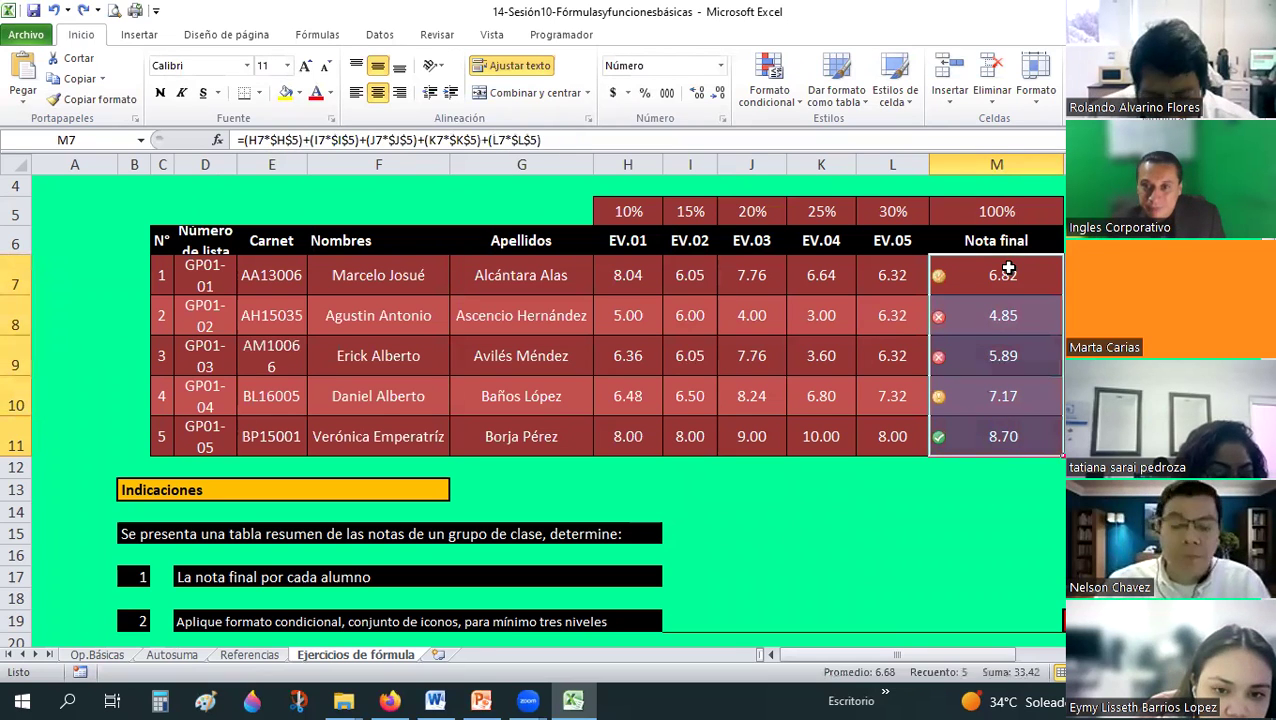
key("ctrl+z")
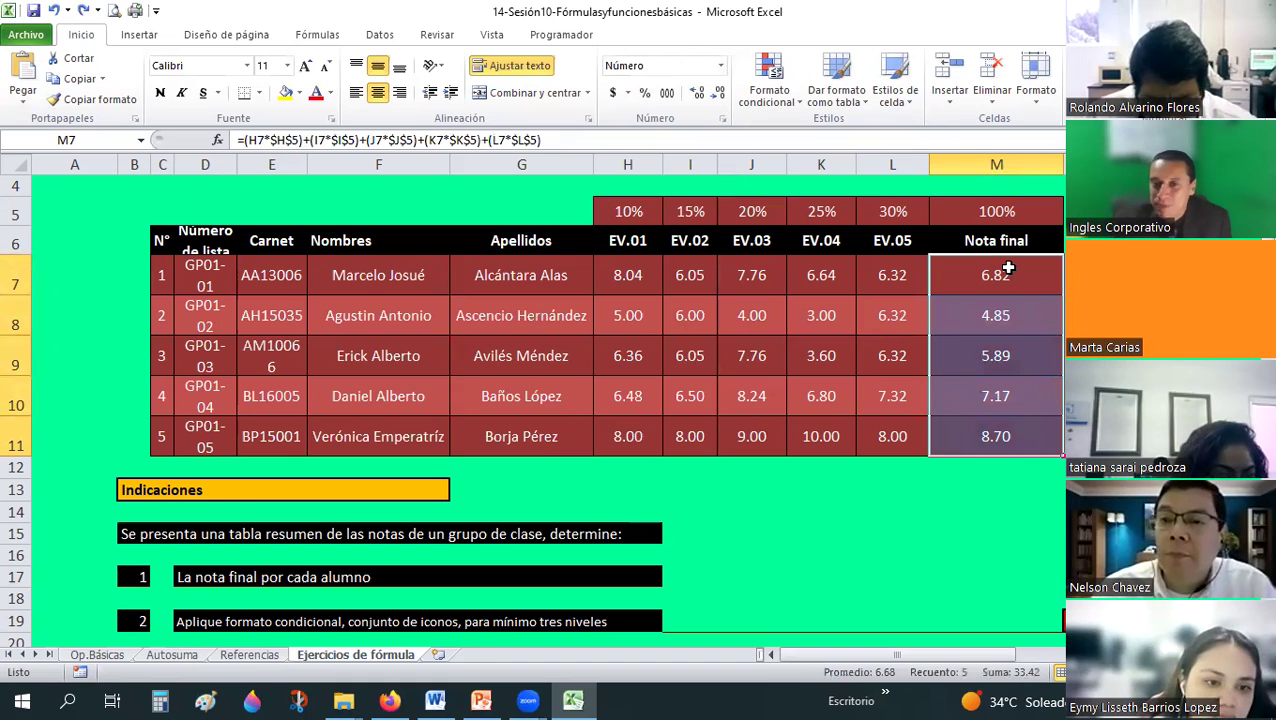
scroll(1044, 245, "down", 4)
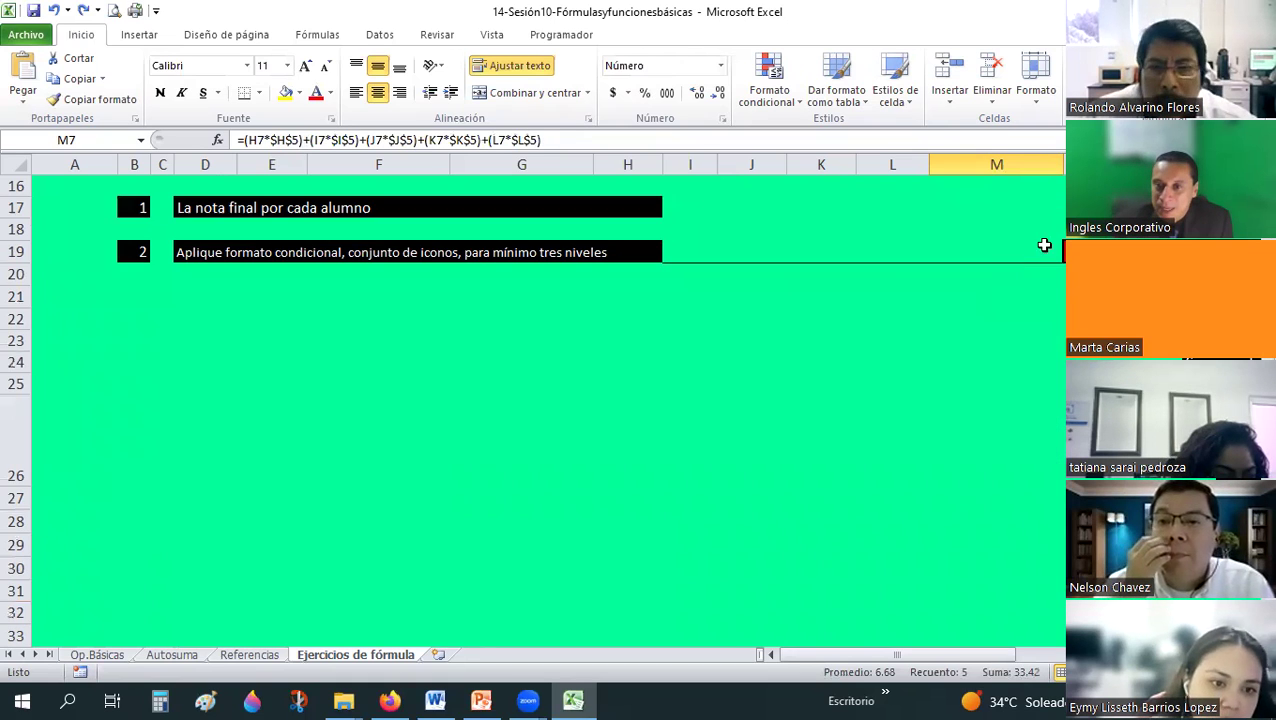
scroll(952, 381, "up", 5)
key("ctrl+z")
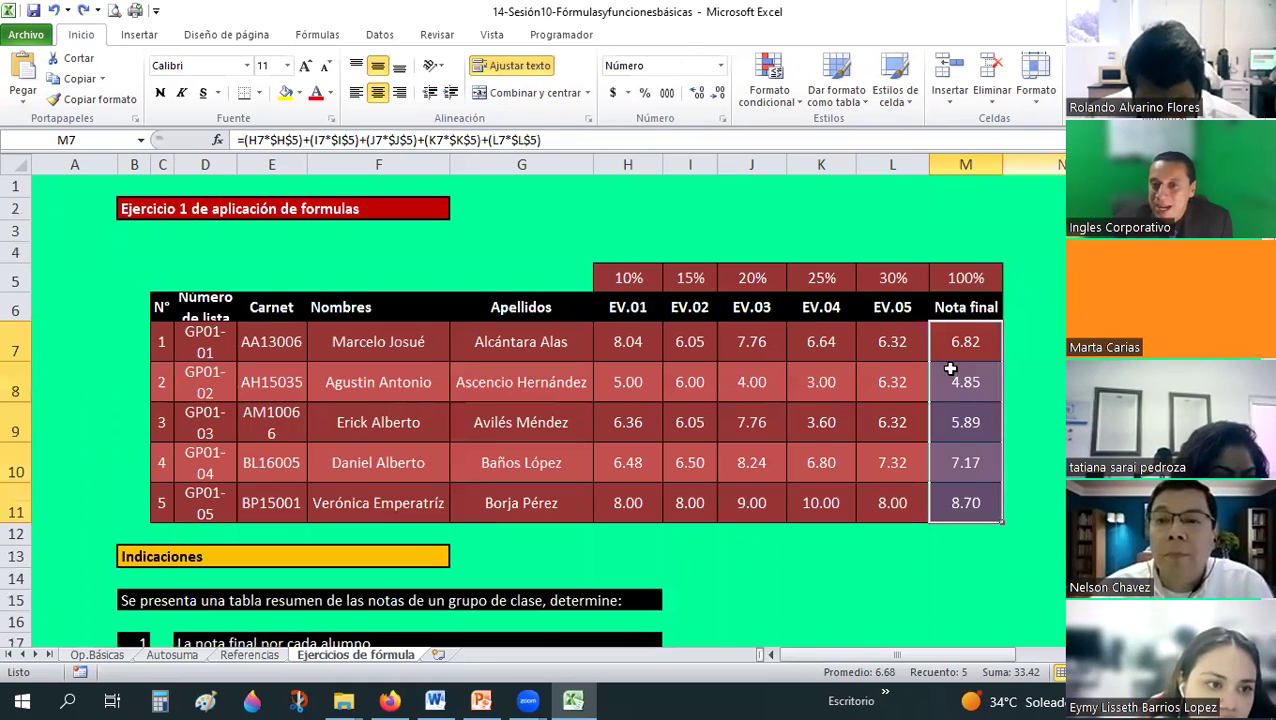
key("ctrl+z")
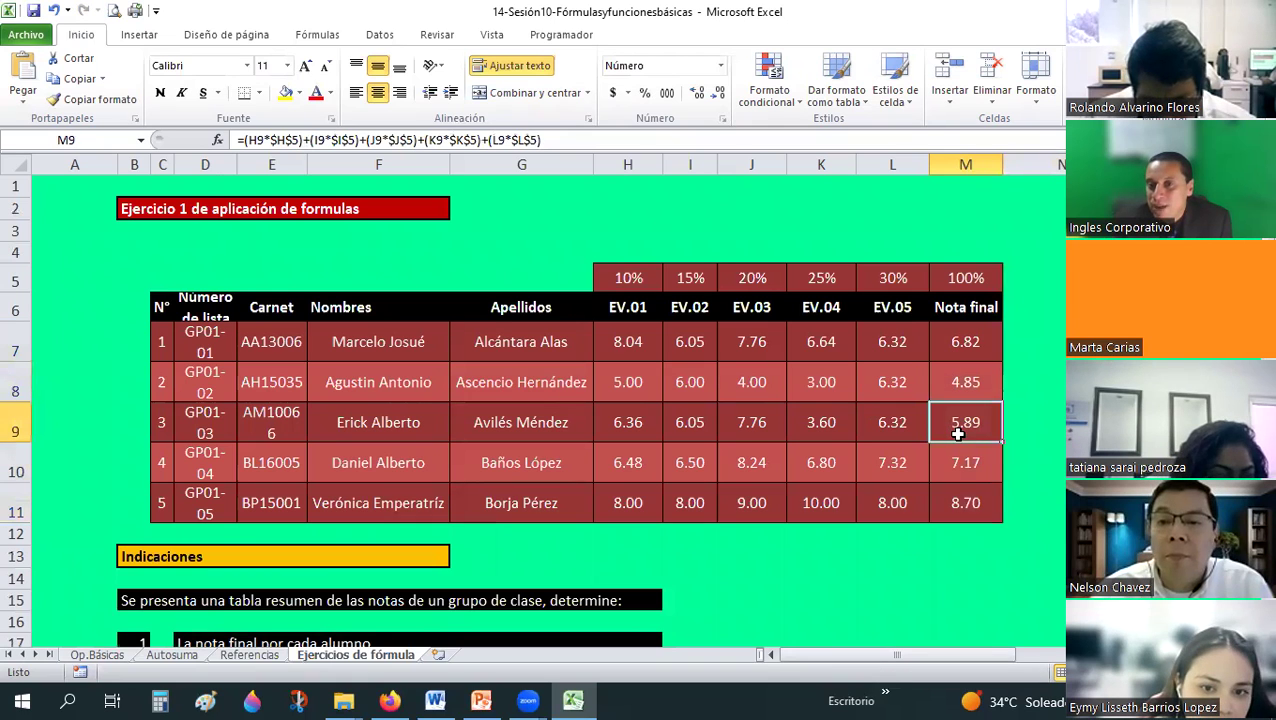
- Select the Nota final range M7:M11
left_click(962, 505)
left_click(961, 341)
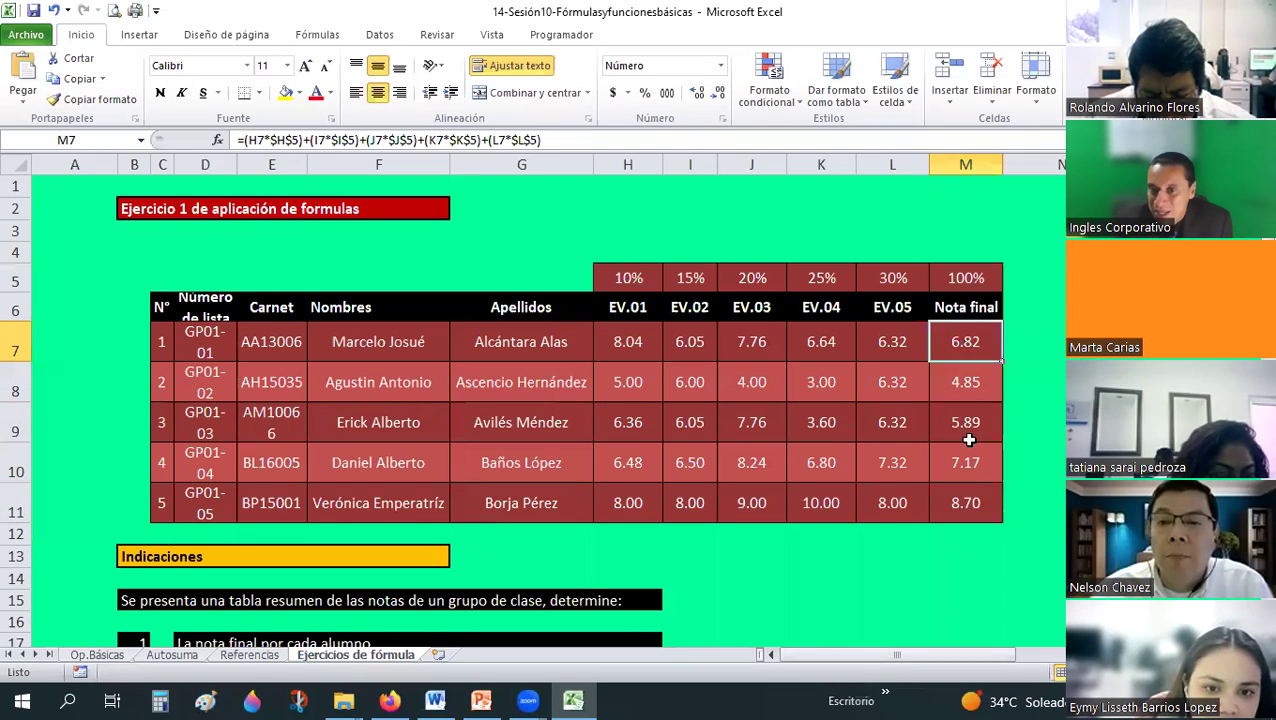
left_click(974, 487, "shift")
scroll(285, 548, "down", 2)
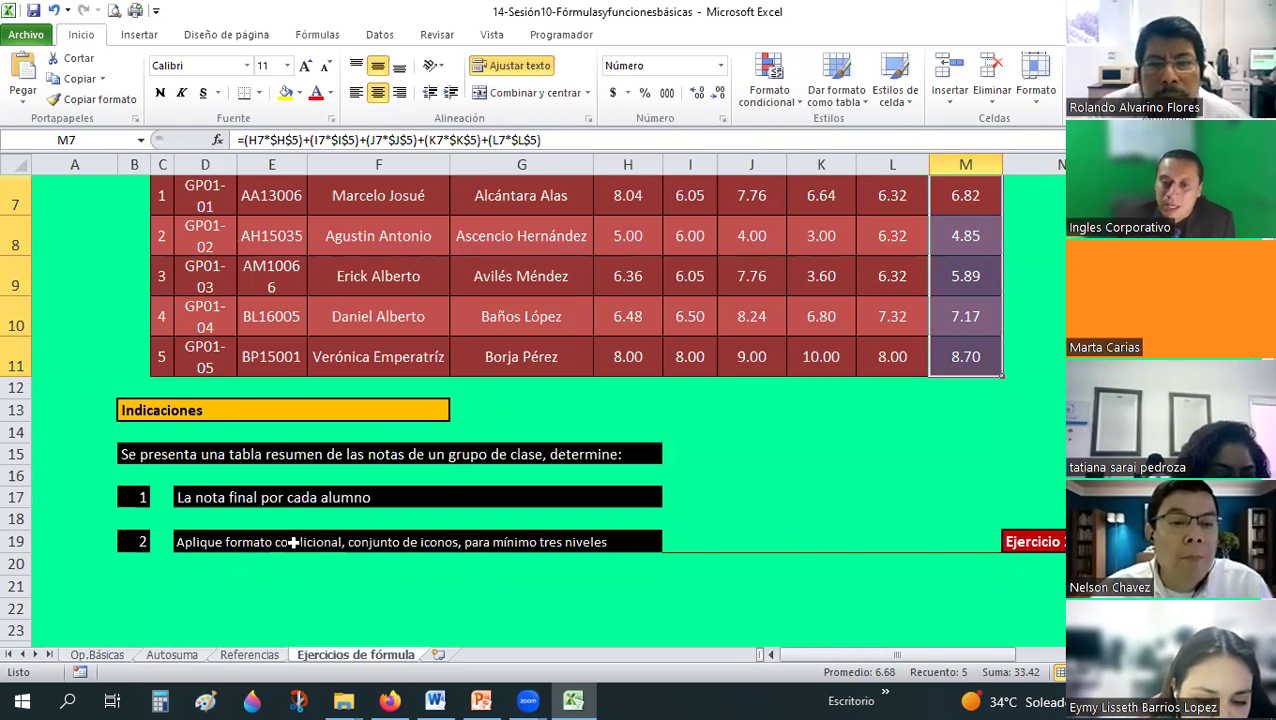
scroll(897, 572, "down", 4)
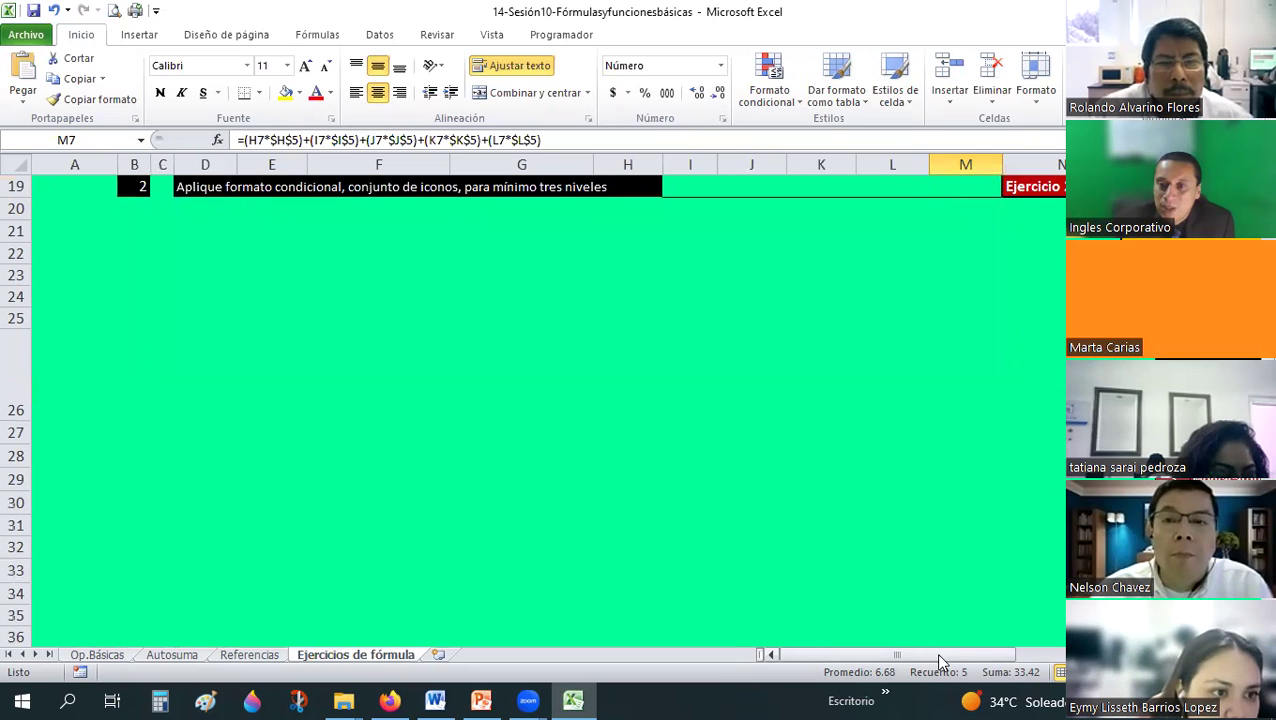
left_click_drag(940, 660, 818, 536)
scroll(818, 536, "down", 4)
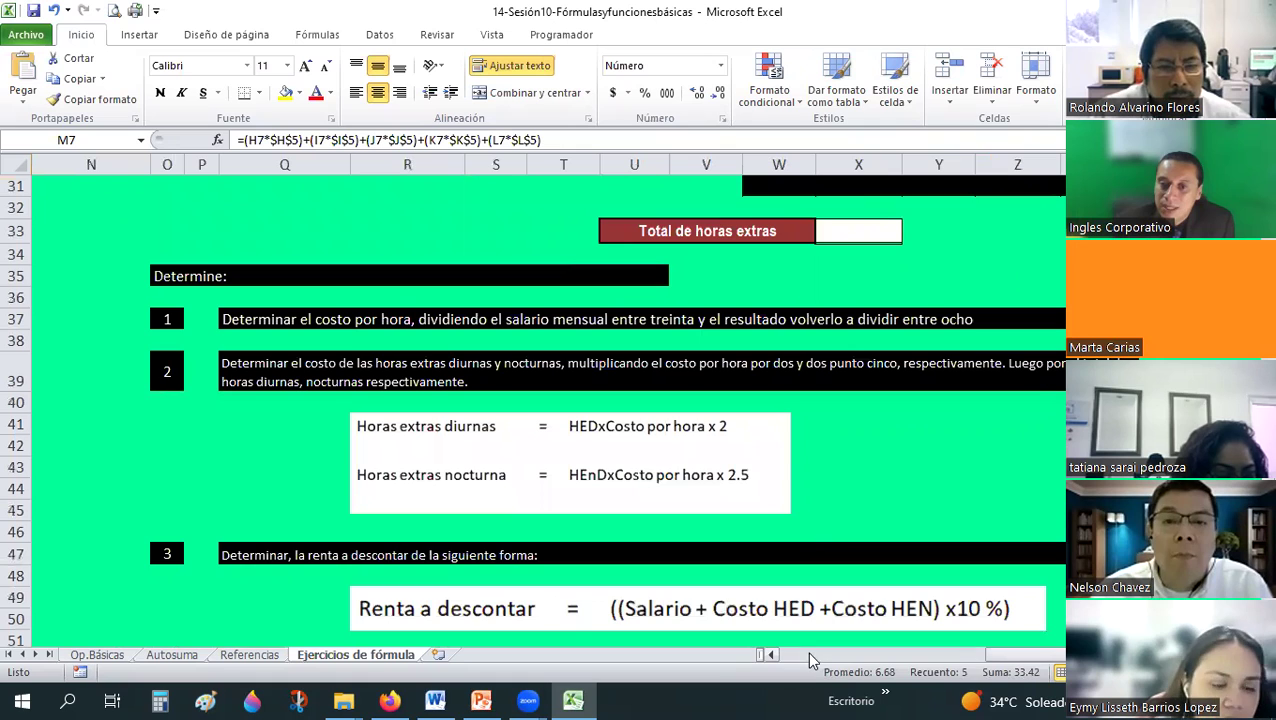
scroll(521, 486, "up", 7)
scroll(521, 486, "left", 5)
scroll(456, 486, "up", 1)
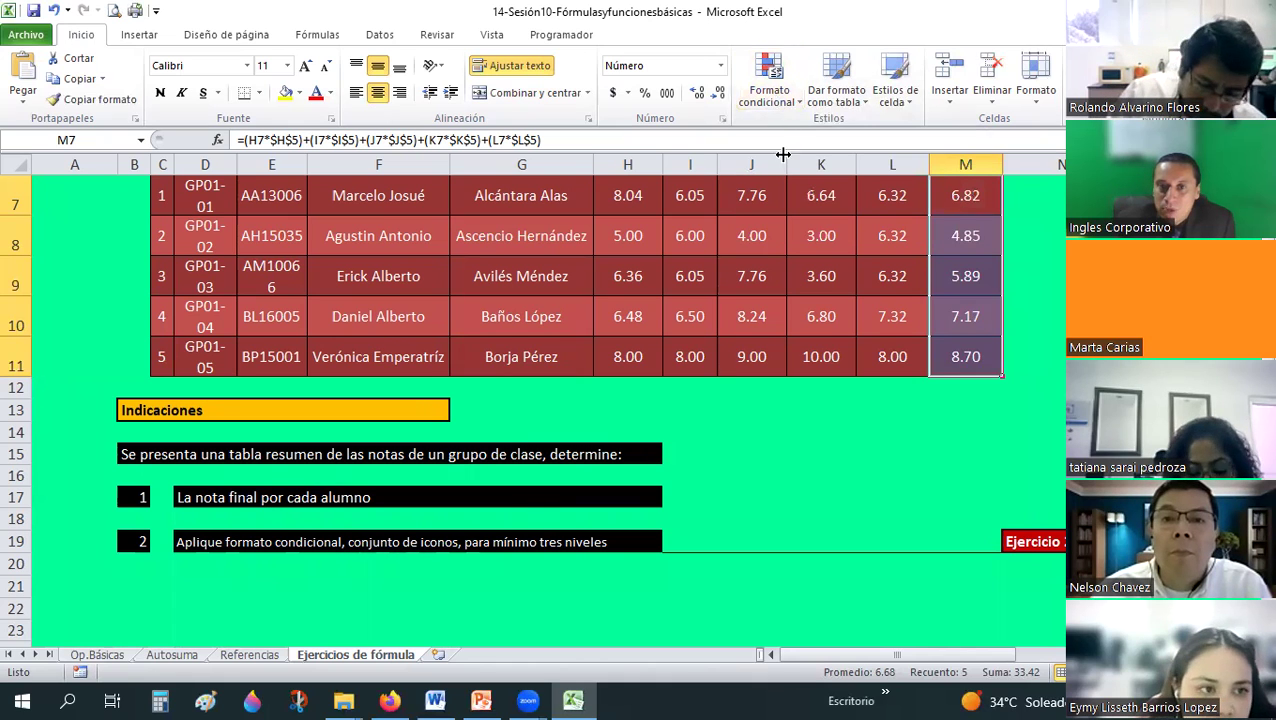
- Apply the Indicadores (3 símbolos) icon set to the grades in M7:M11
left_click(772, 82)
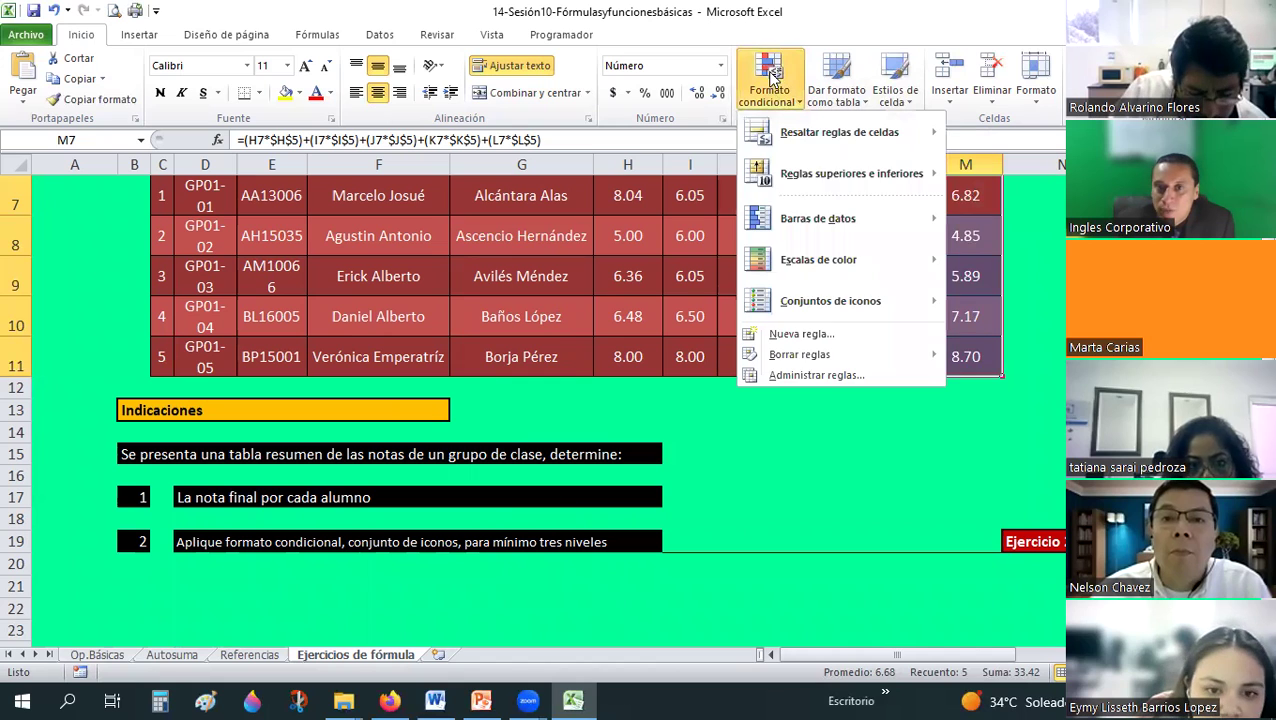
mouse_move(812, 310)
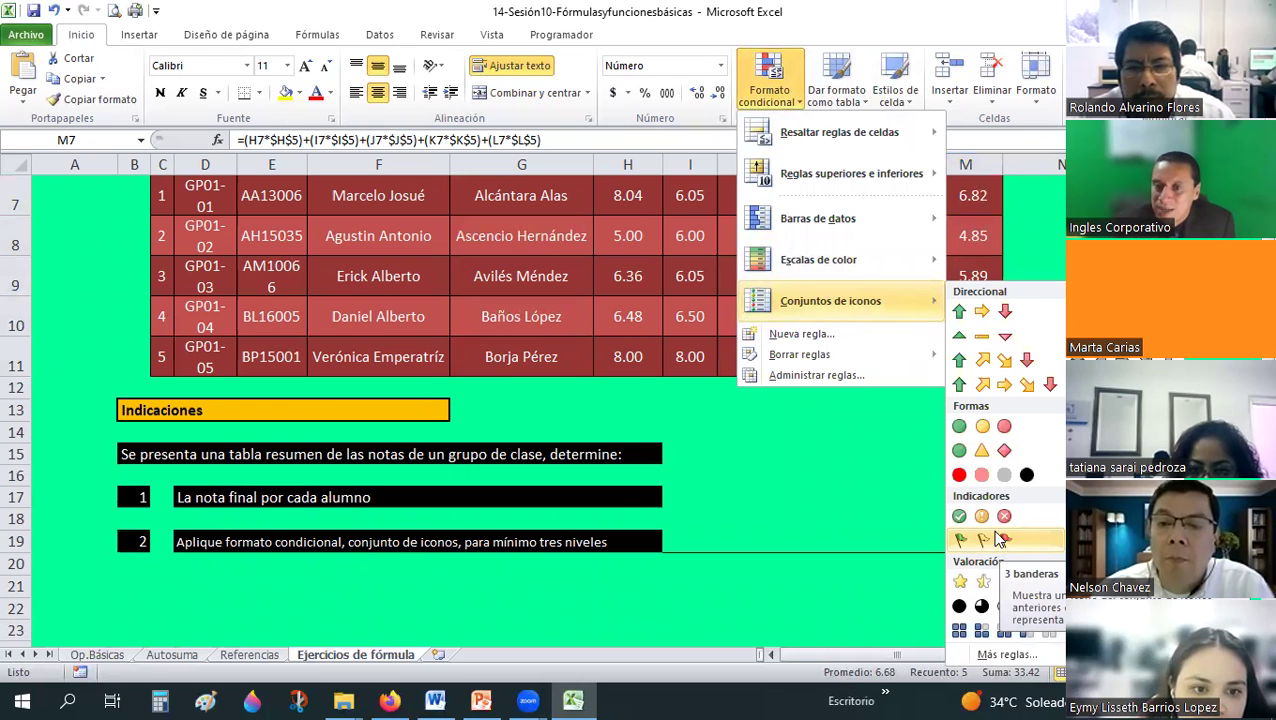
left_click(987, 517)
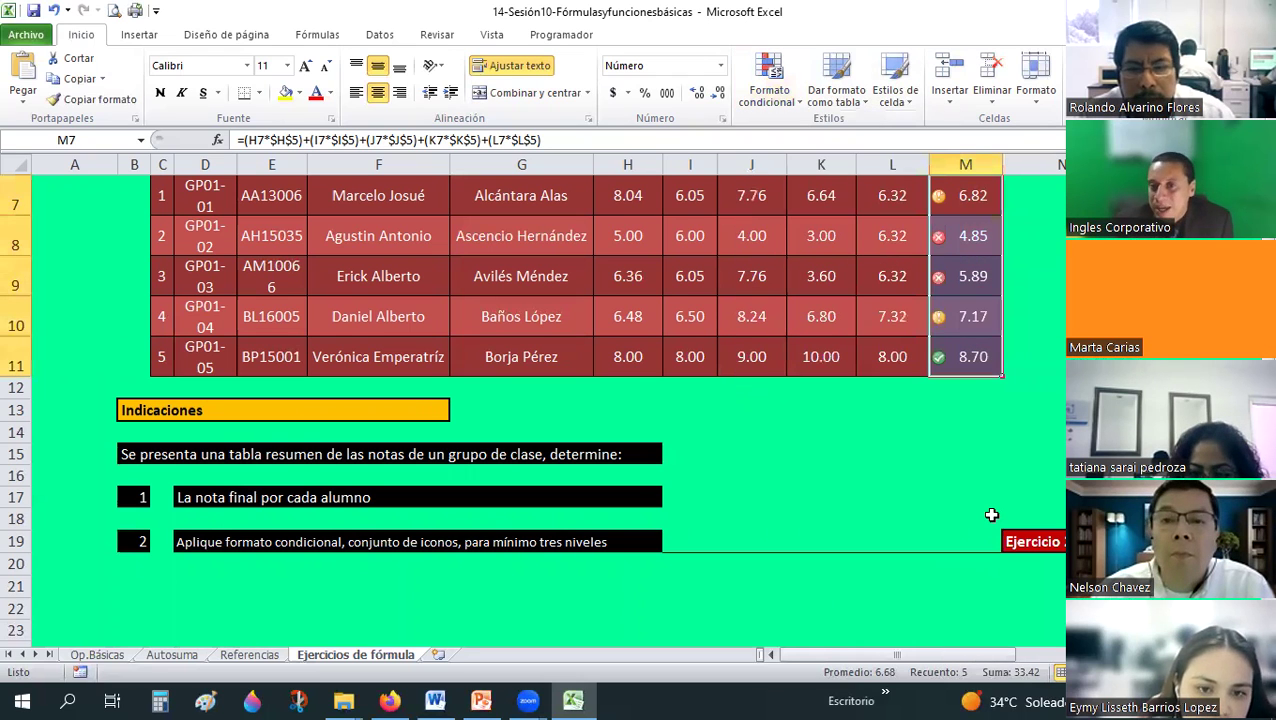
scroll(991, 515, "up", 1)
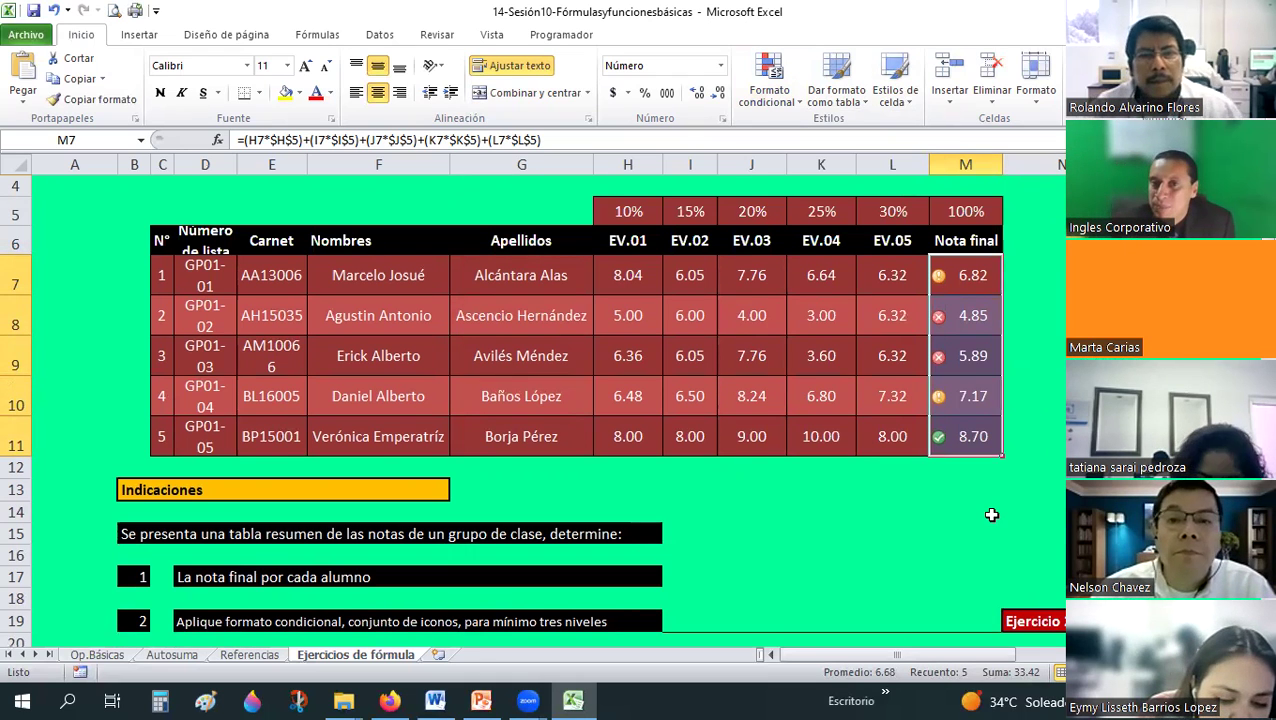
- Open the icon-set rule for editing from Administrar reglas
left_click(772, 95)
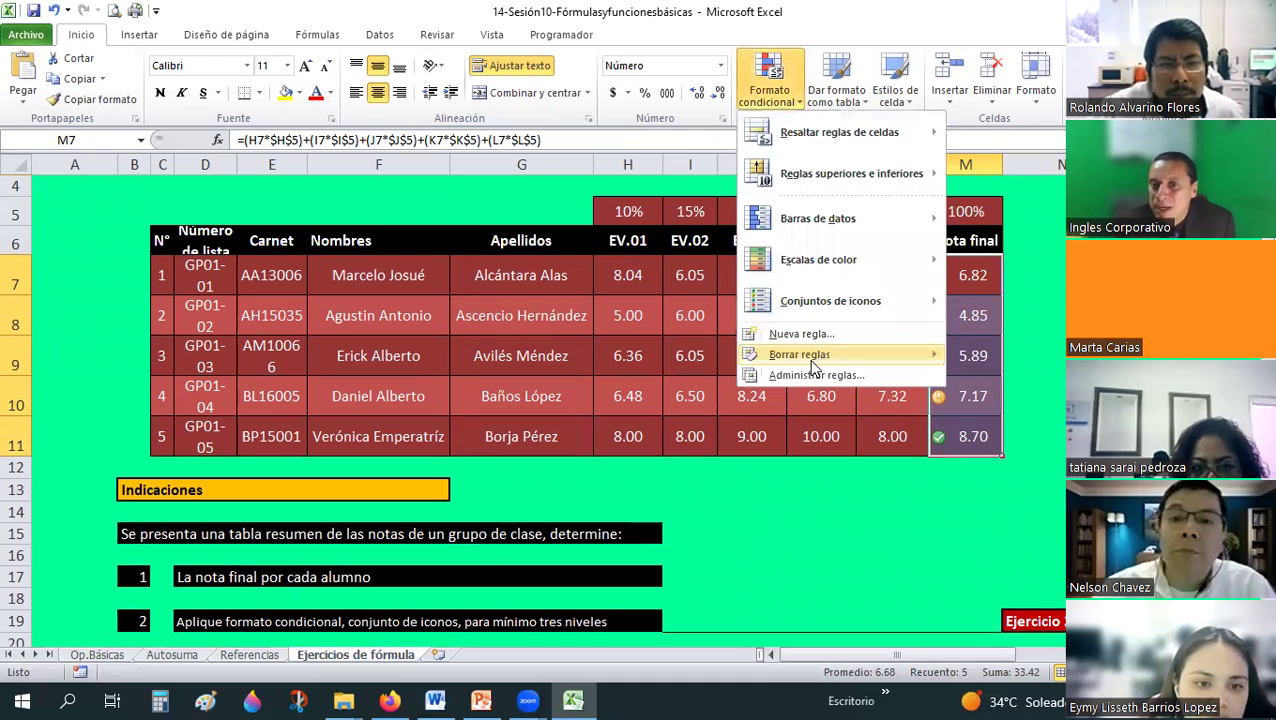
left_click(810, 378)
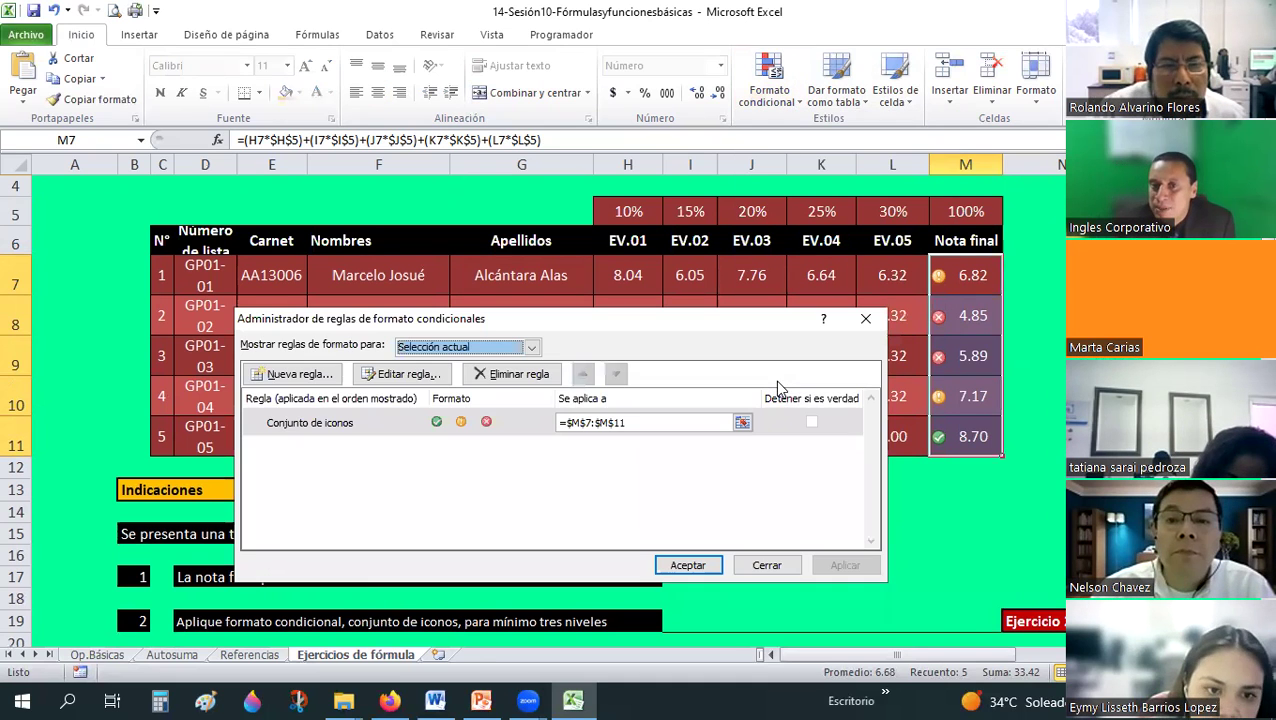
left_click(790, 100)
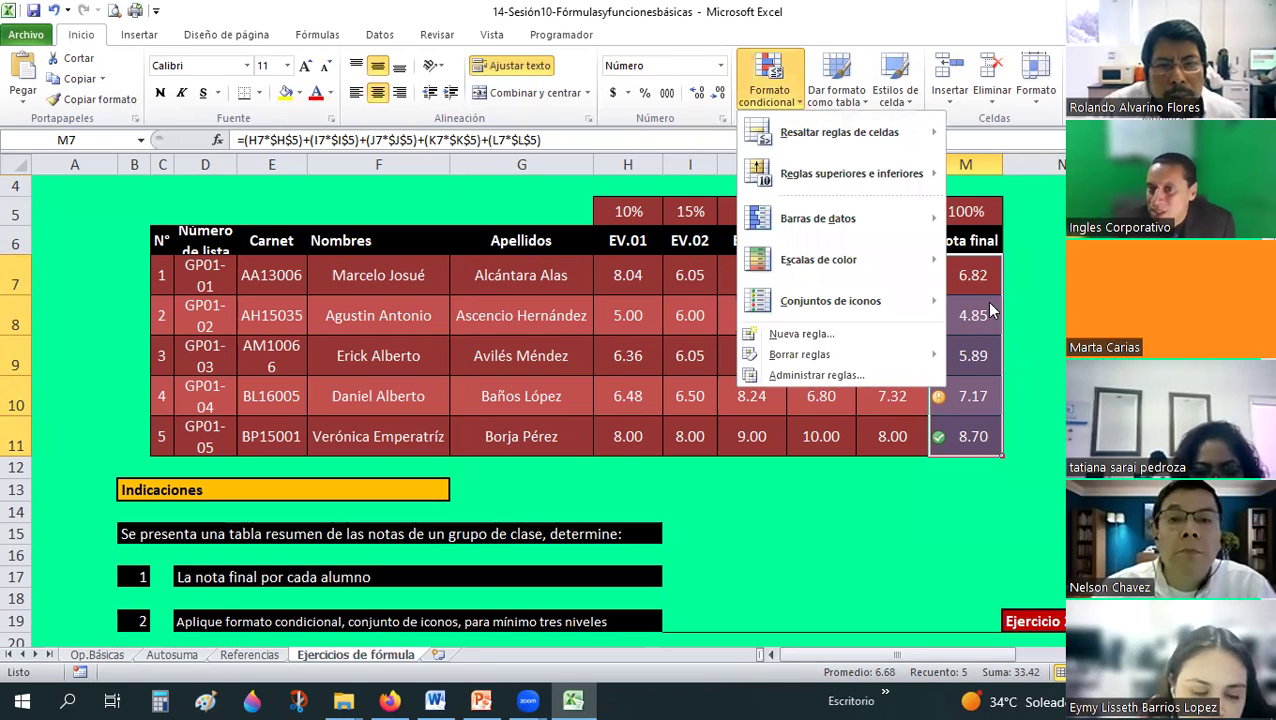
key("Return")
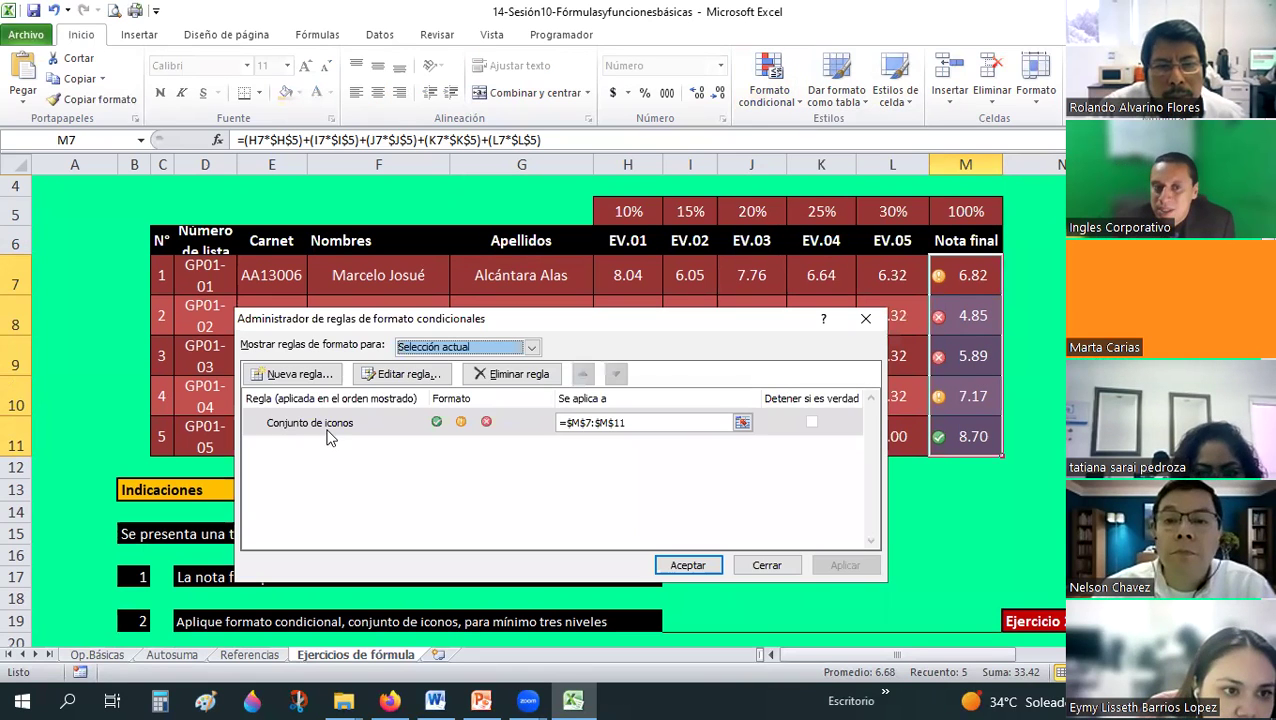
key("Return")
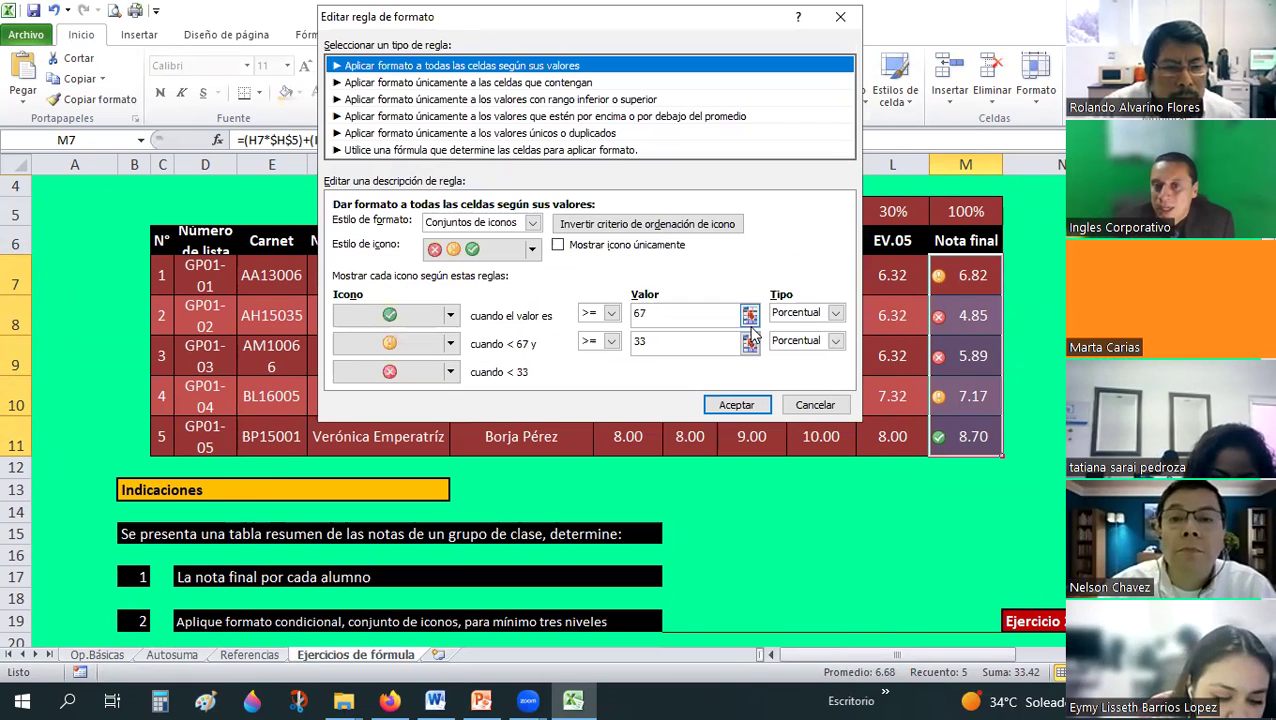
- Switch the thresholds to type Número with cut-offs 6 and 5
left_click(834, 314)
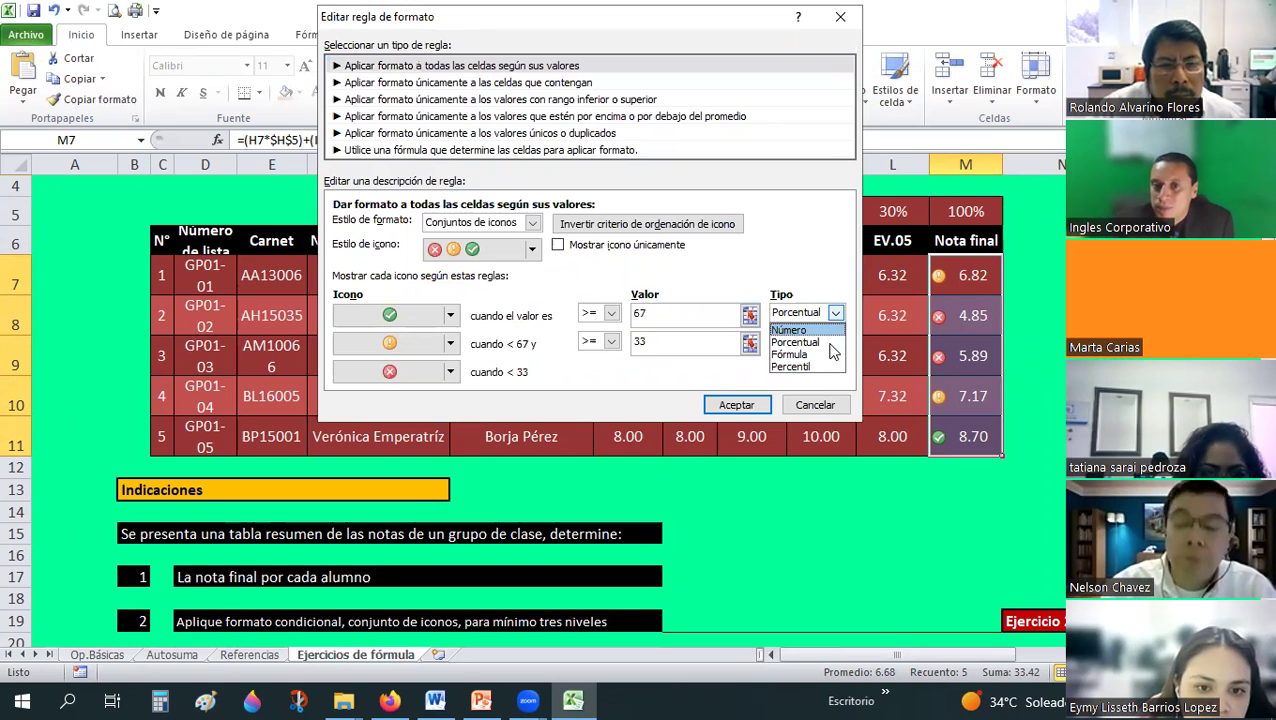
left_click(788, 331)
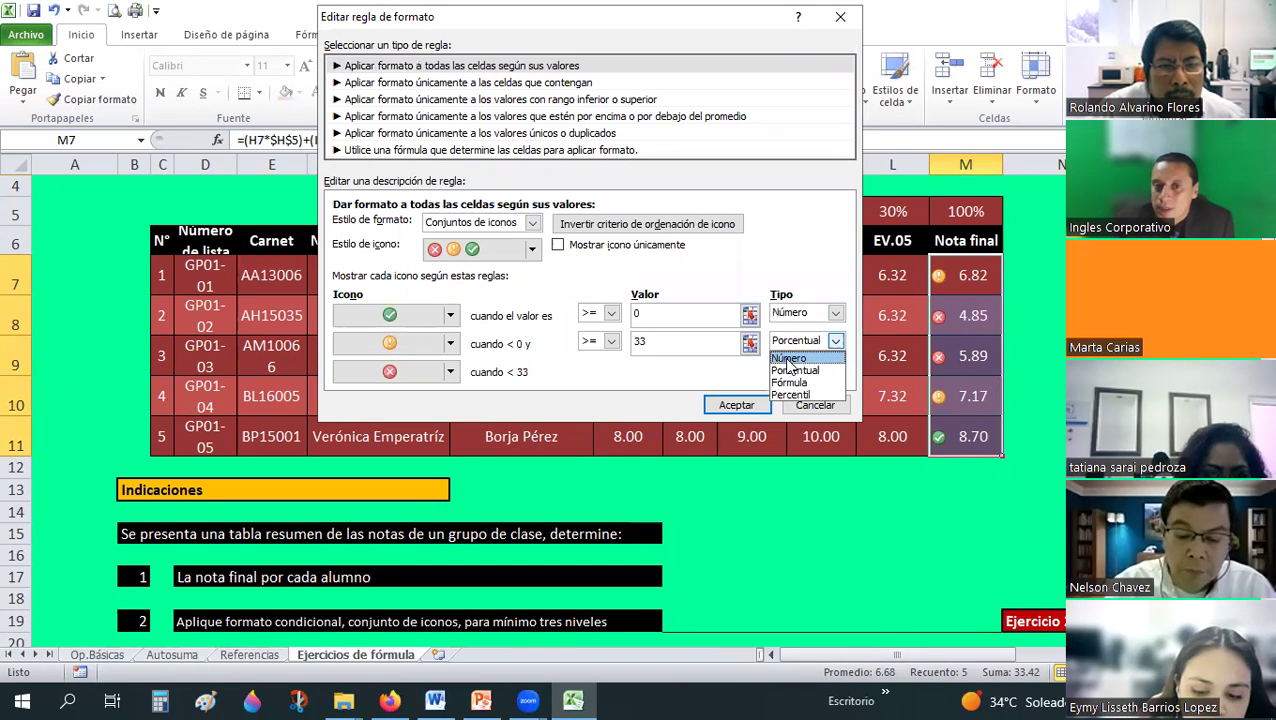
left_click(636, 342)
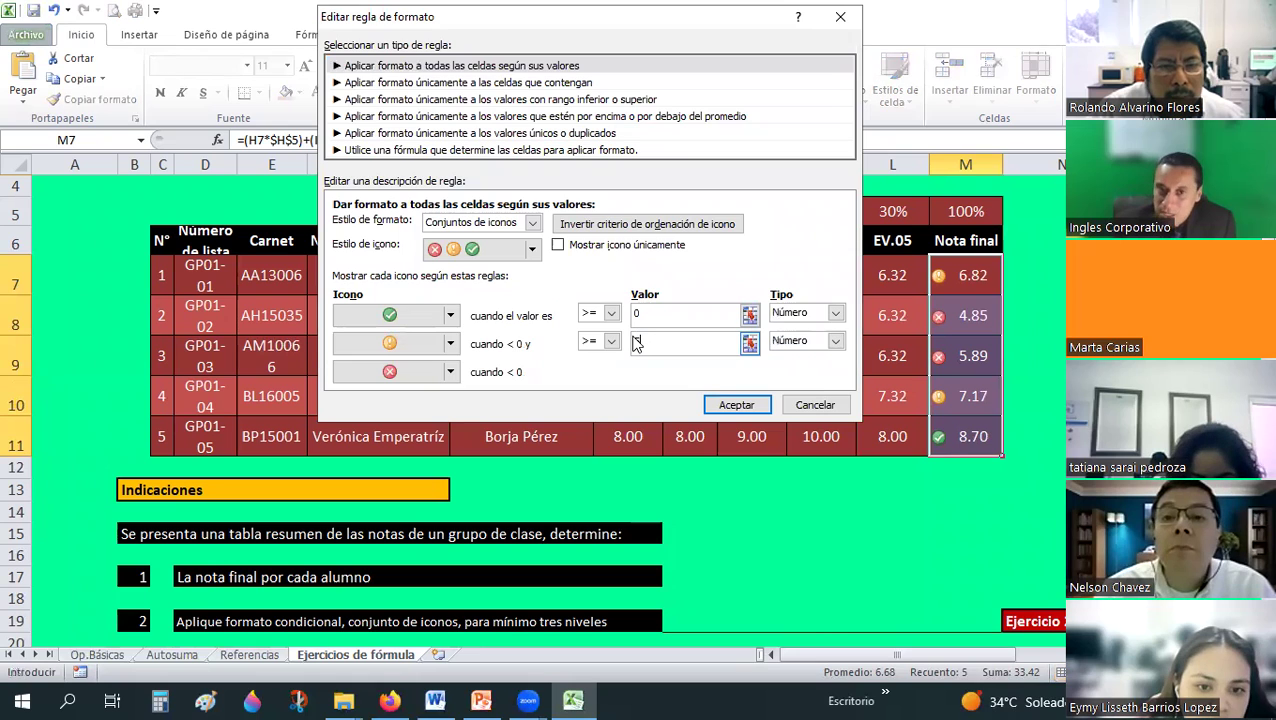
type("5")
left_click(638, 313)
type("6")
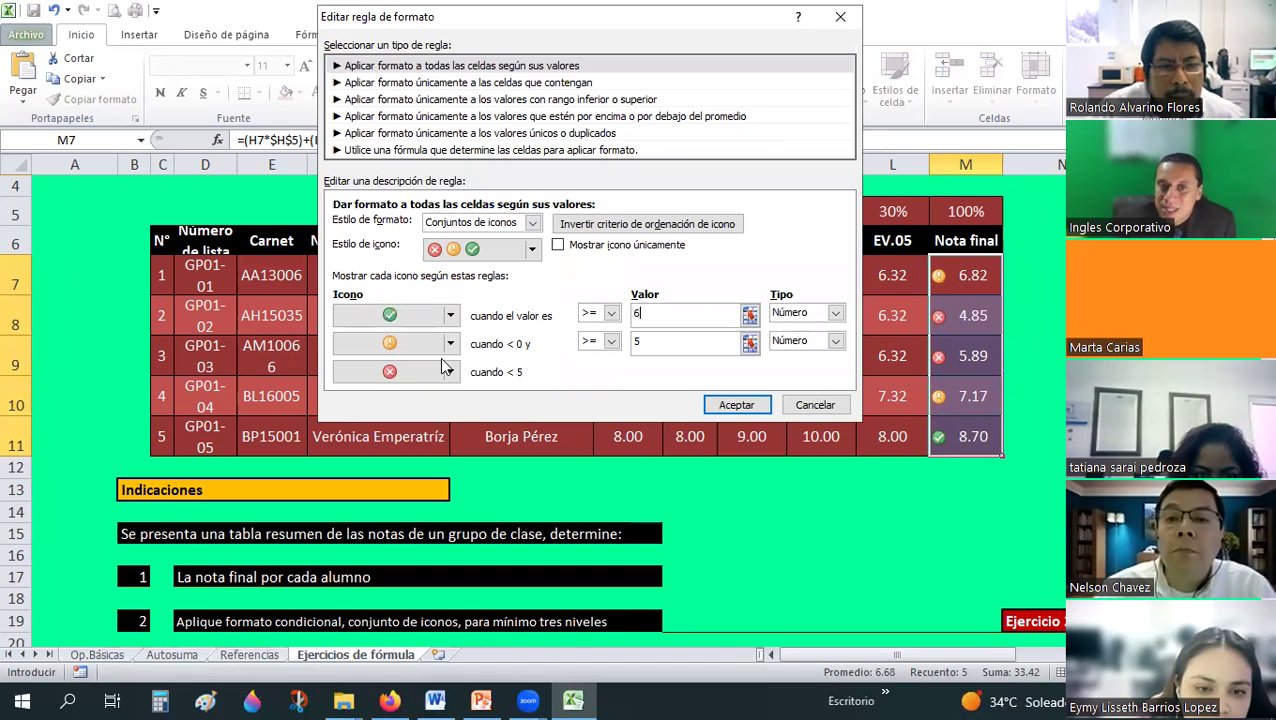
left_click(634, 342)
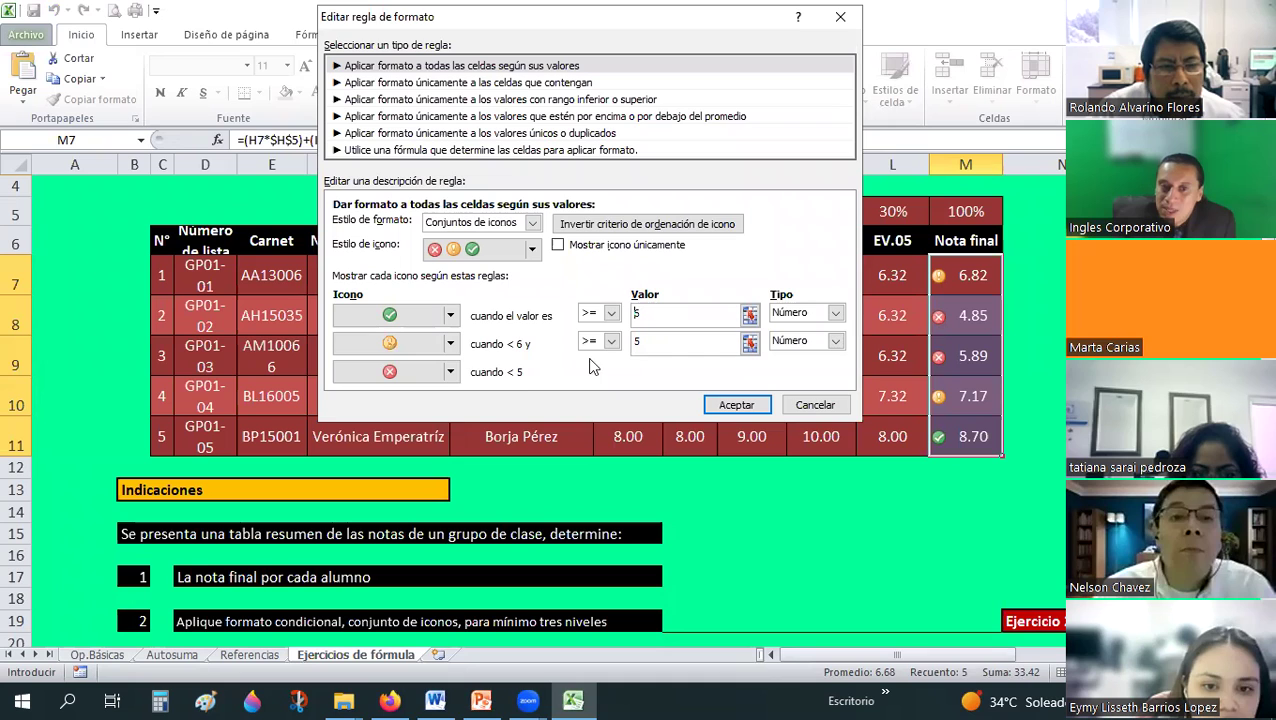
- Use a red circle for grades below 5 and a yellow triangle for middle grades, then apply
left_click(452, 372)
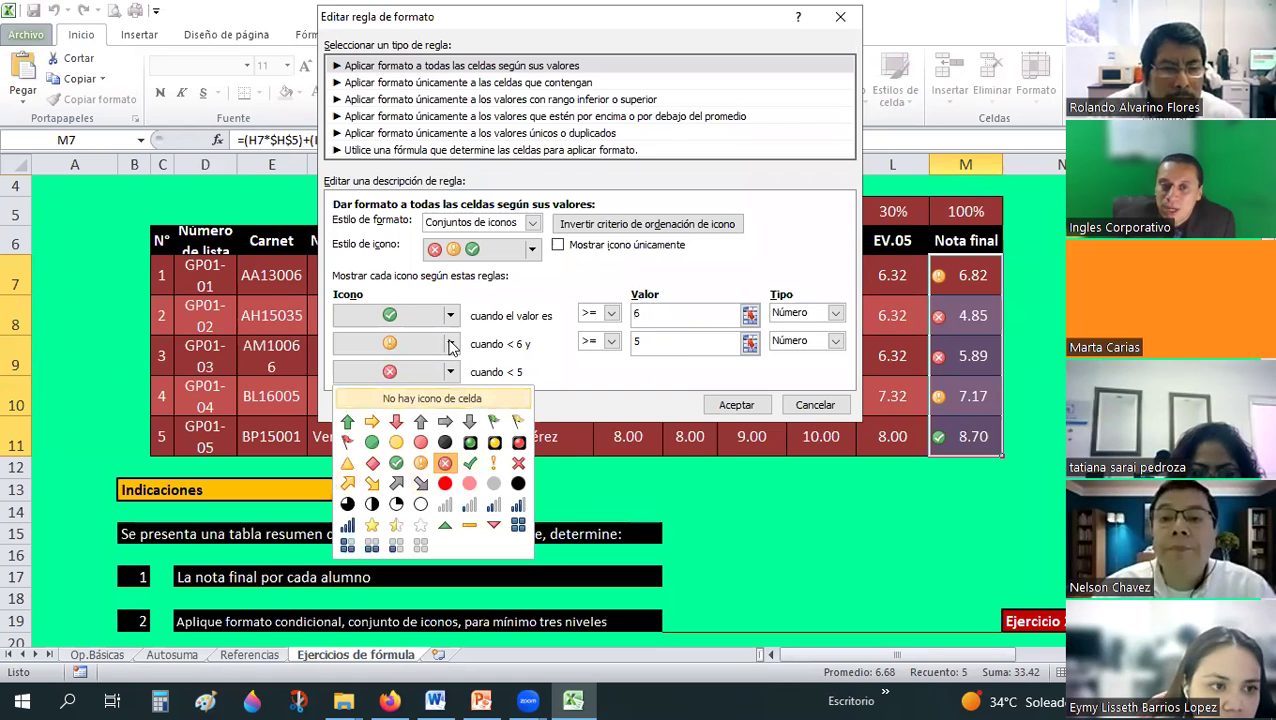
left_click(519, 443)
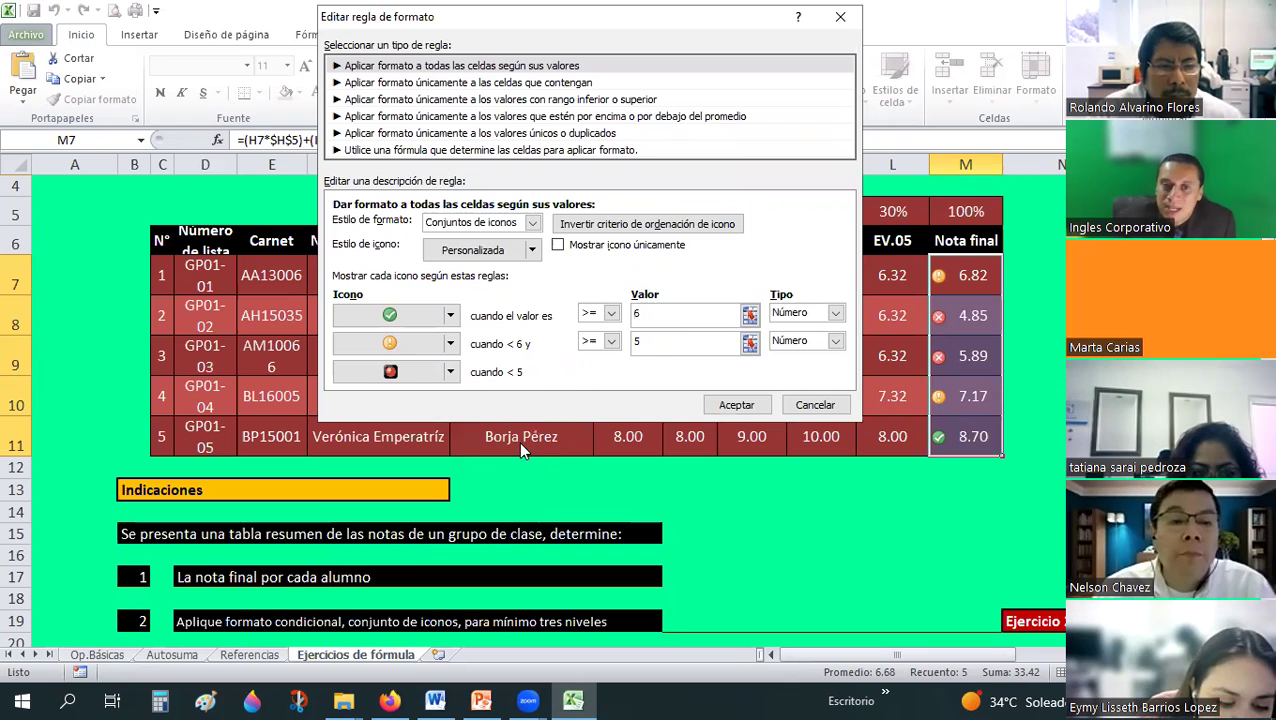
left_click(451, 345)
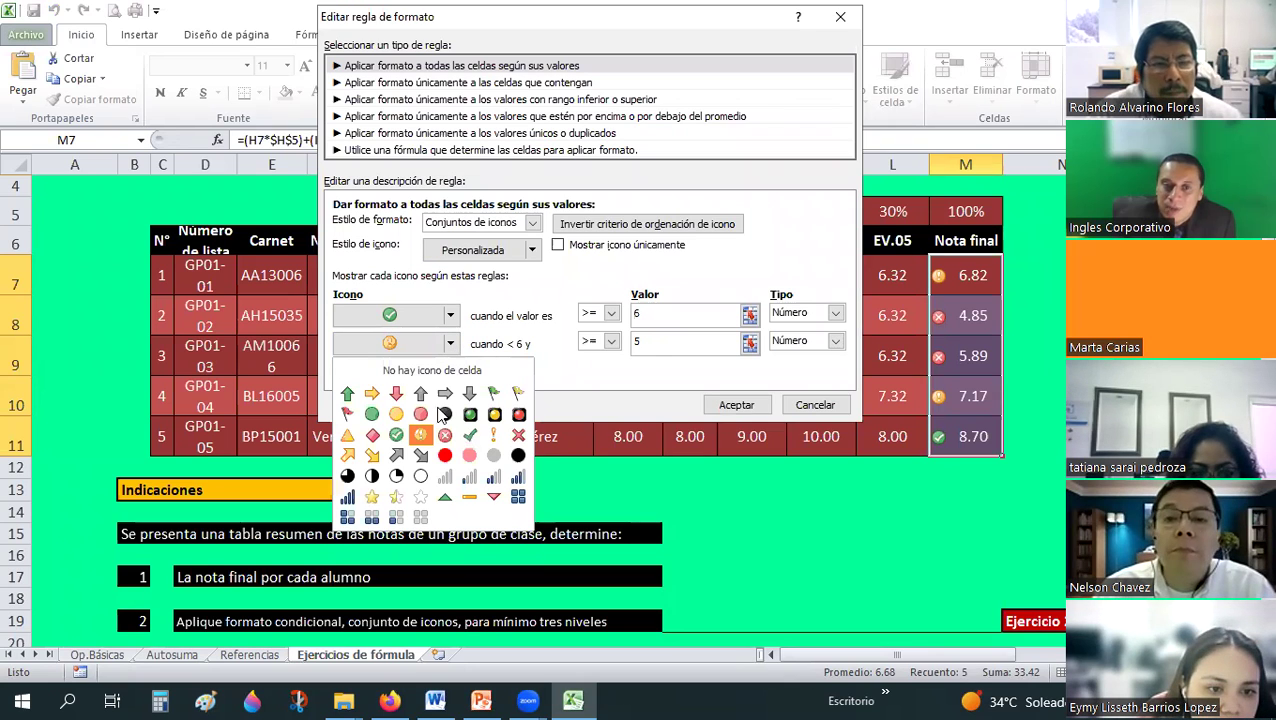
left_click(451, 343)
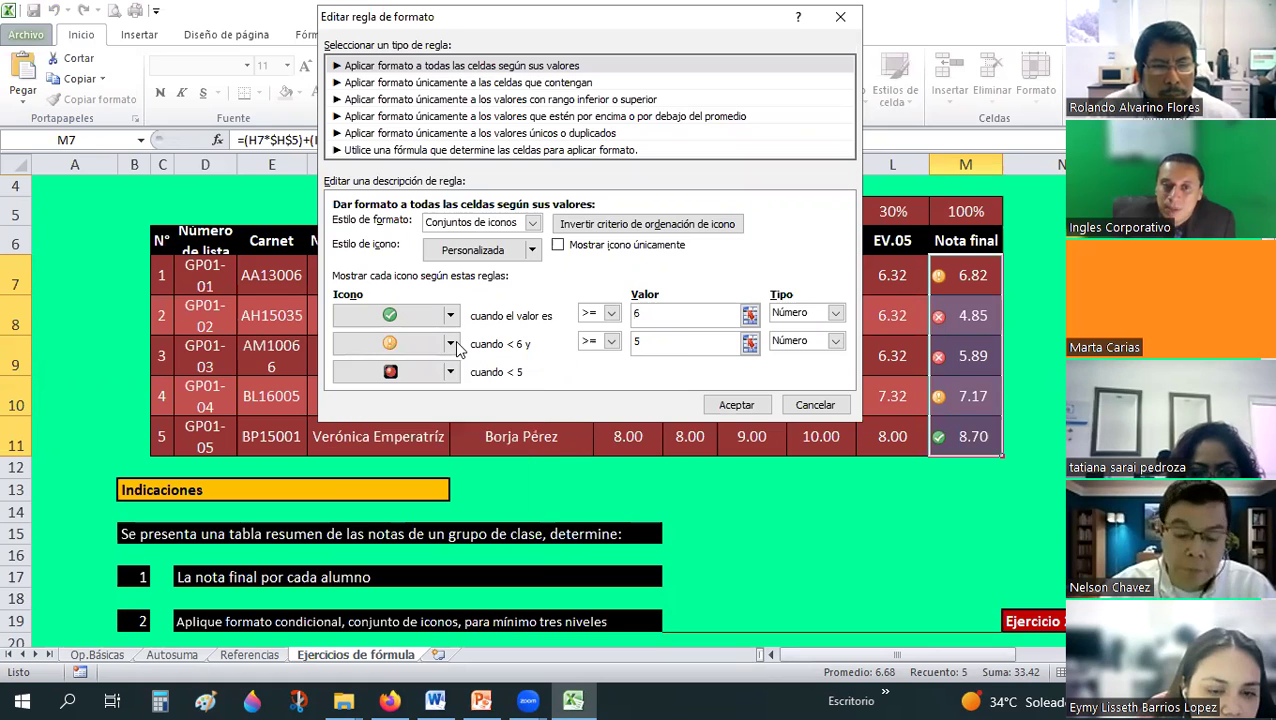
left_click(451, 343)
left_click(347, 438)
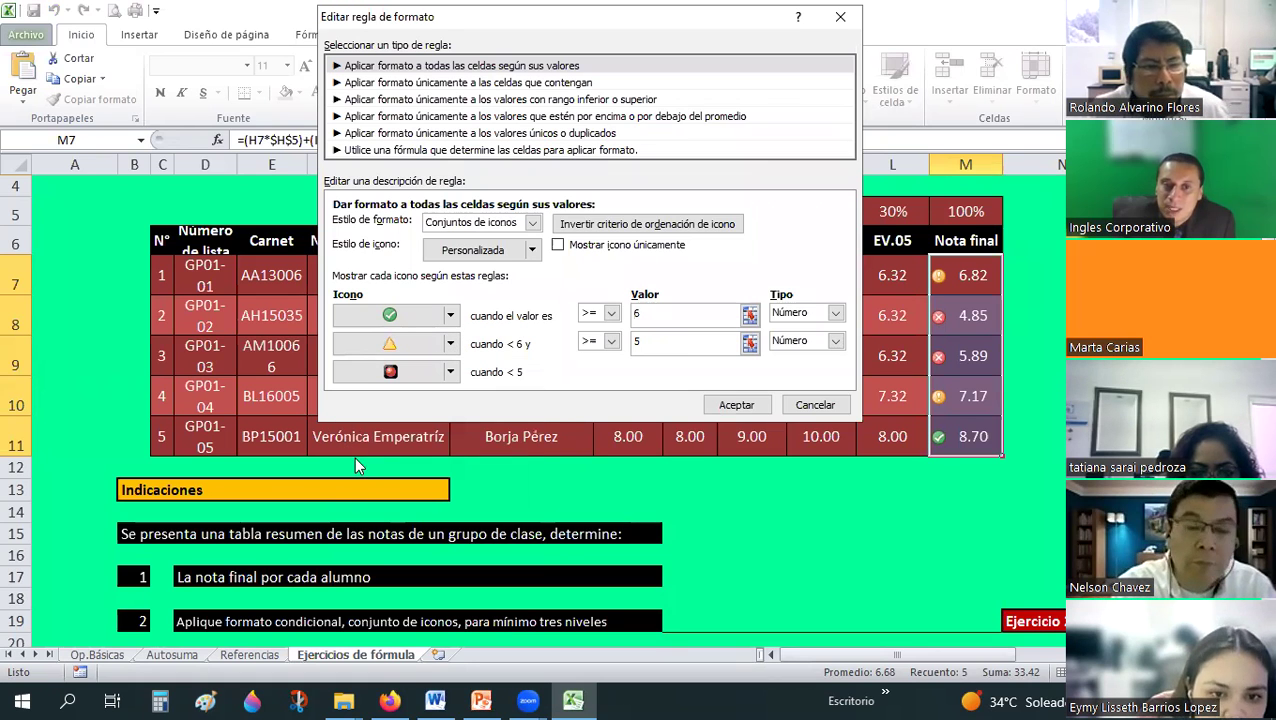
left_click(758, 408)
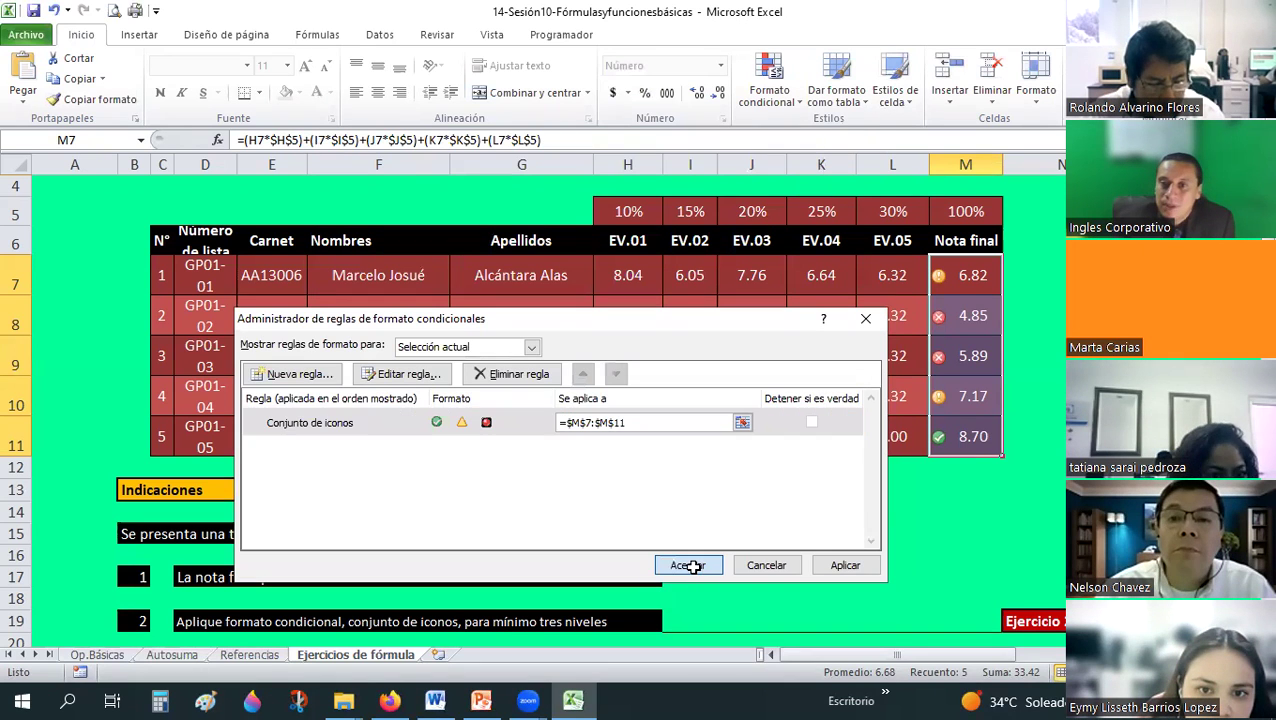
key("Return")
left_click(1023, 441)
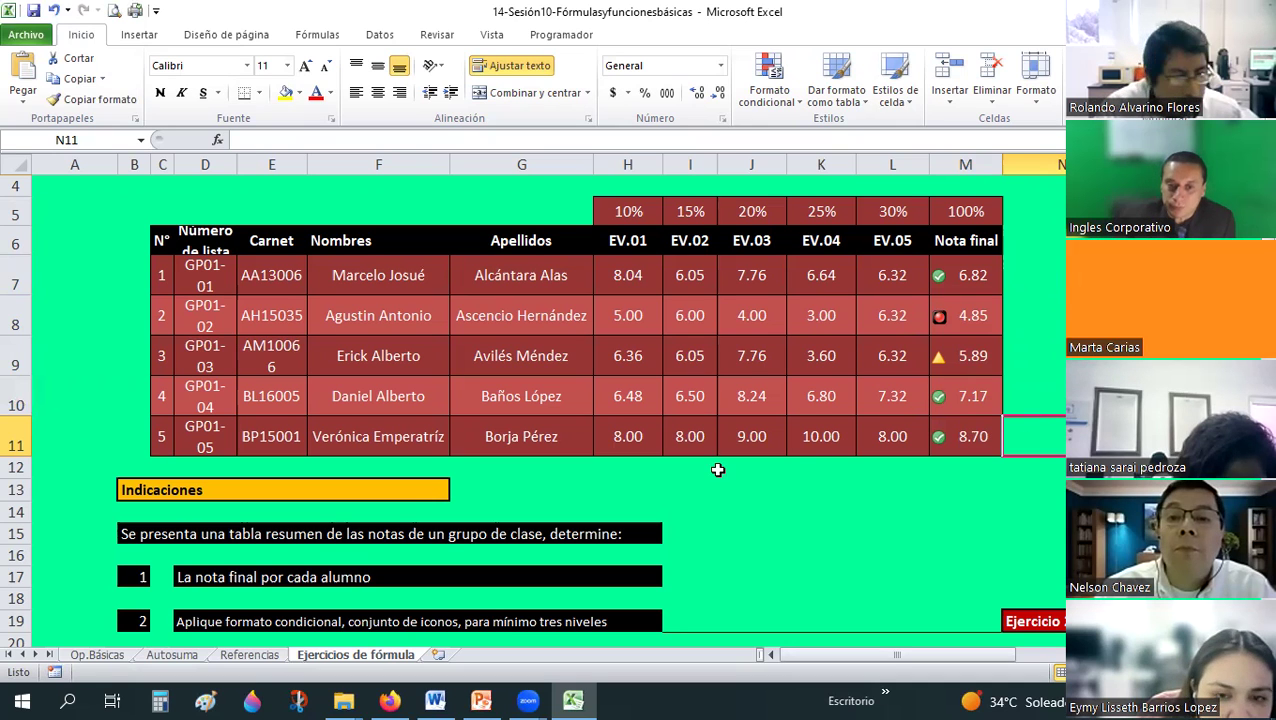
- Mark participant 4 present for MARTES 14 by changing AQ17 and AQ5 from 0 to 1
left_click(390, 700)
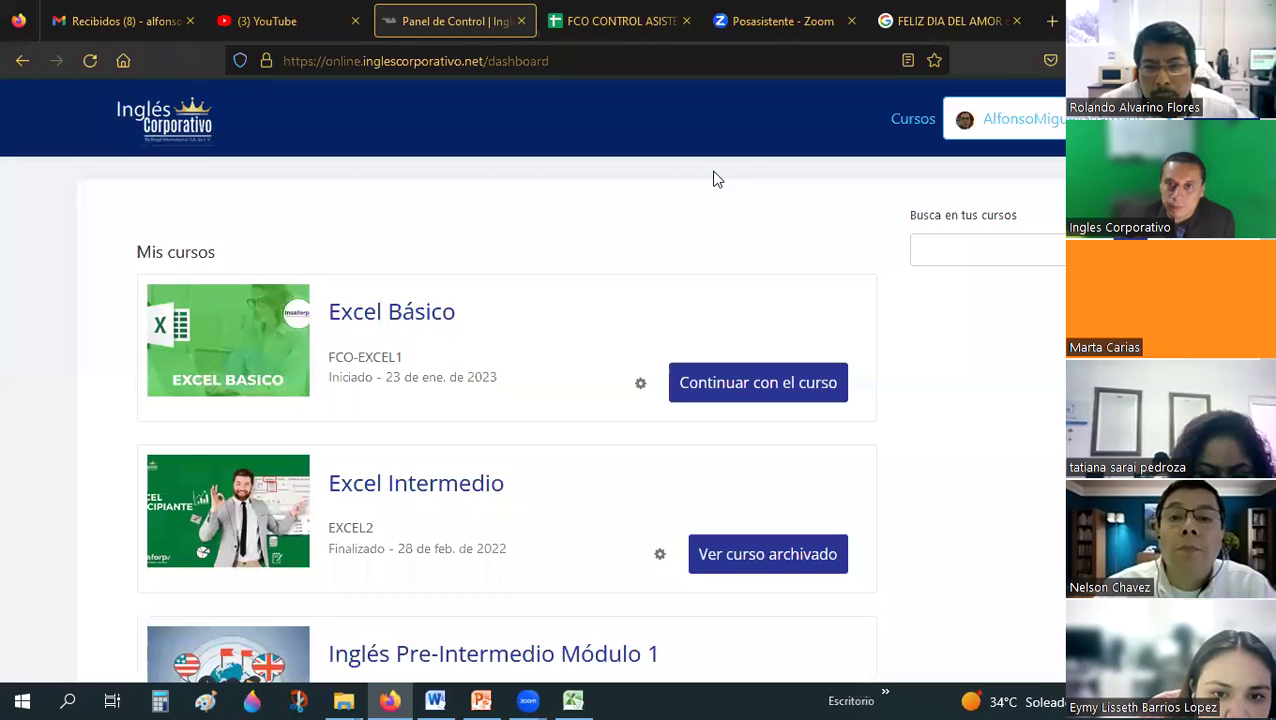
key("ctrl+Tab")
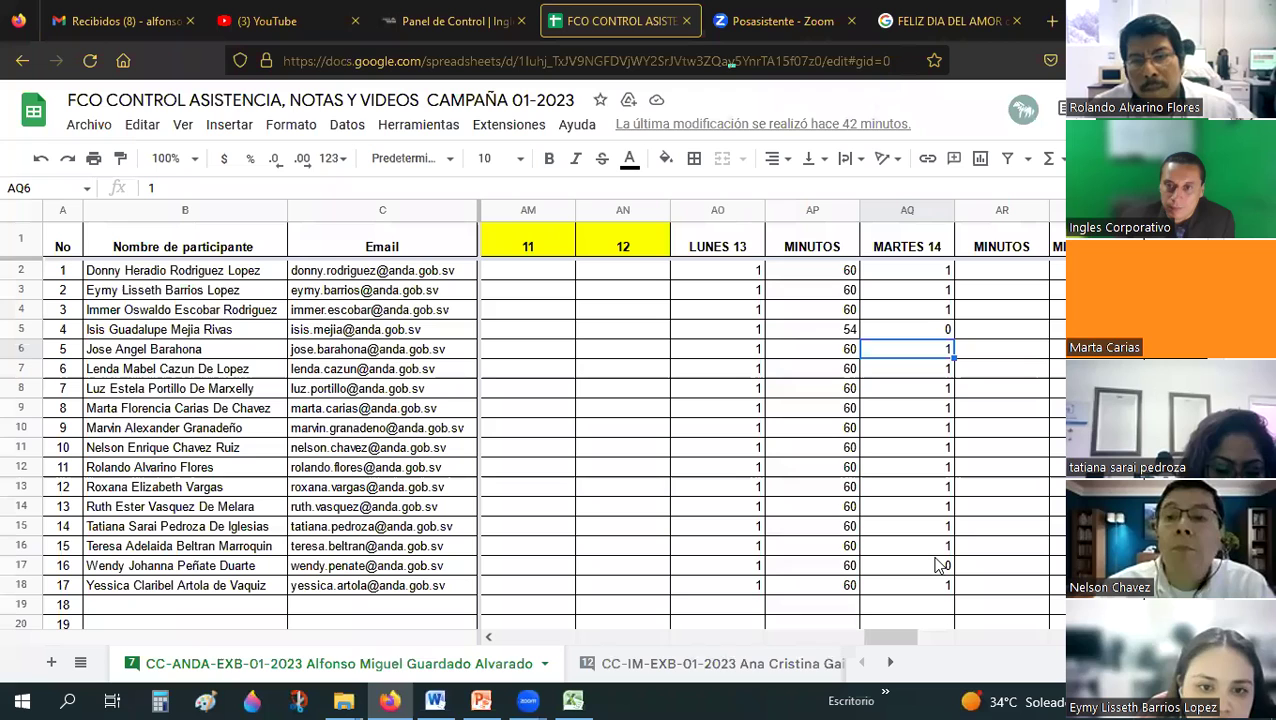
left_click(930, 565)
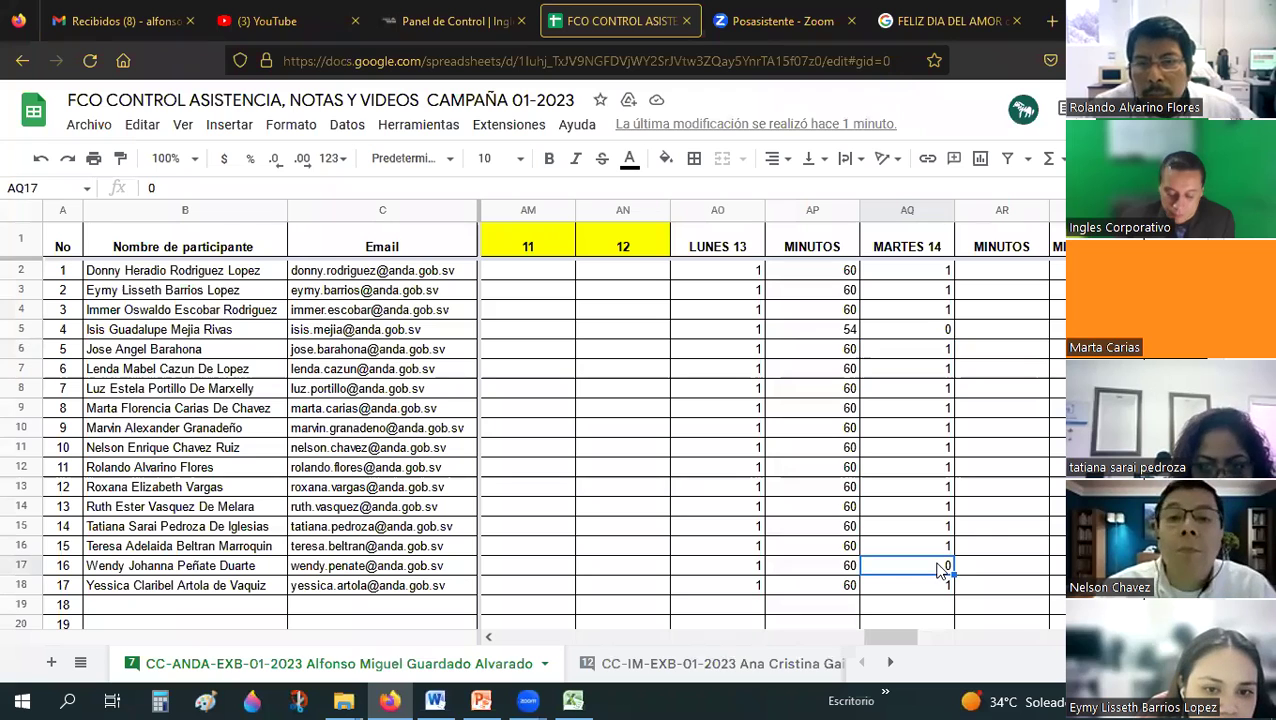
type("1")
left_click(1002, 506)
left_click(910, 330)
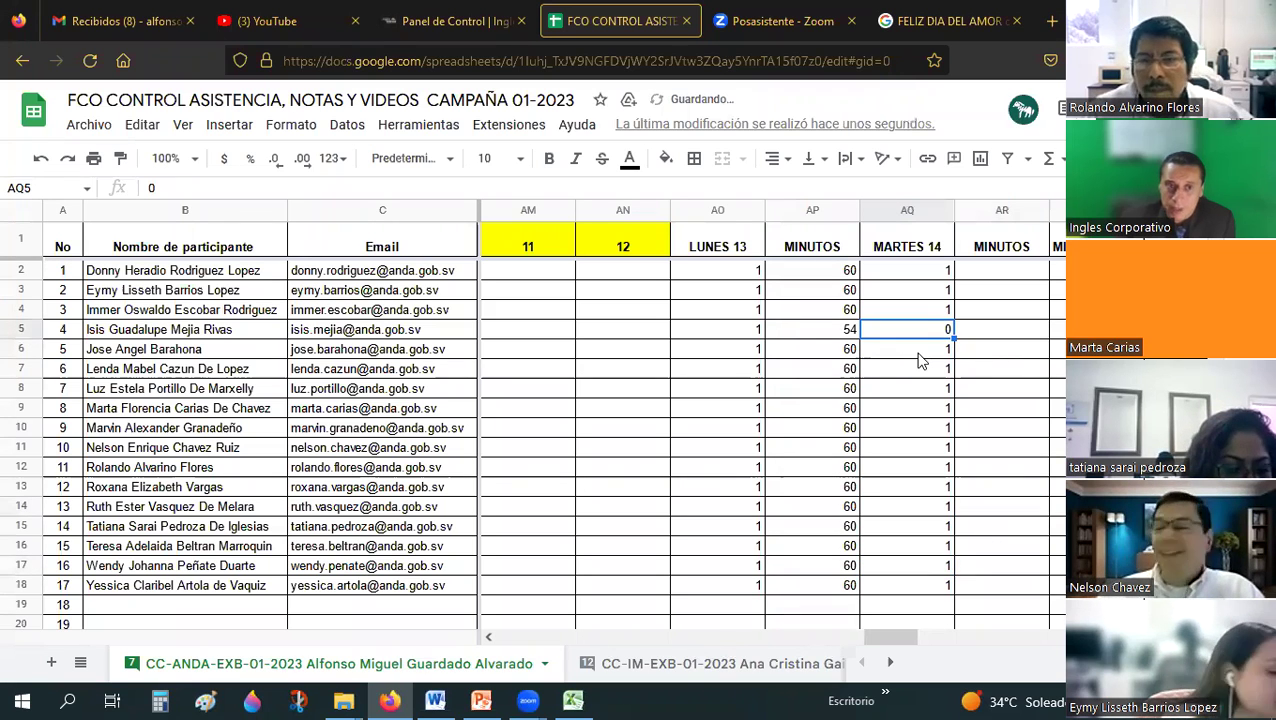
type("1")
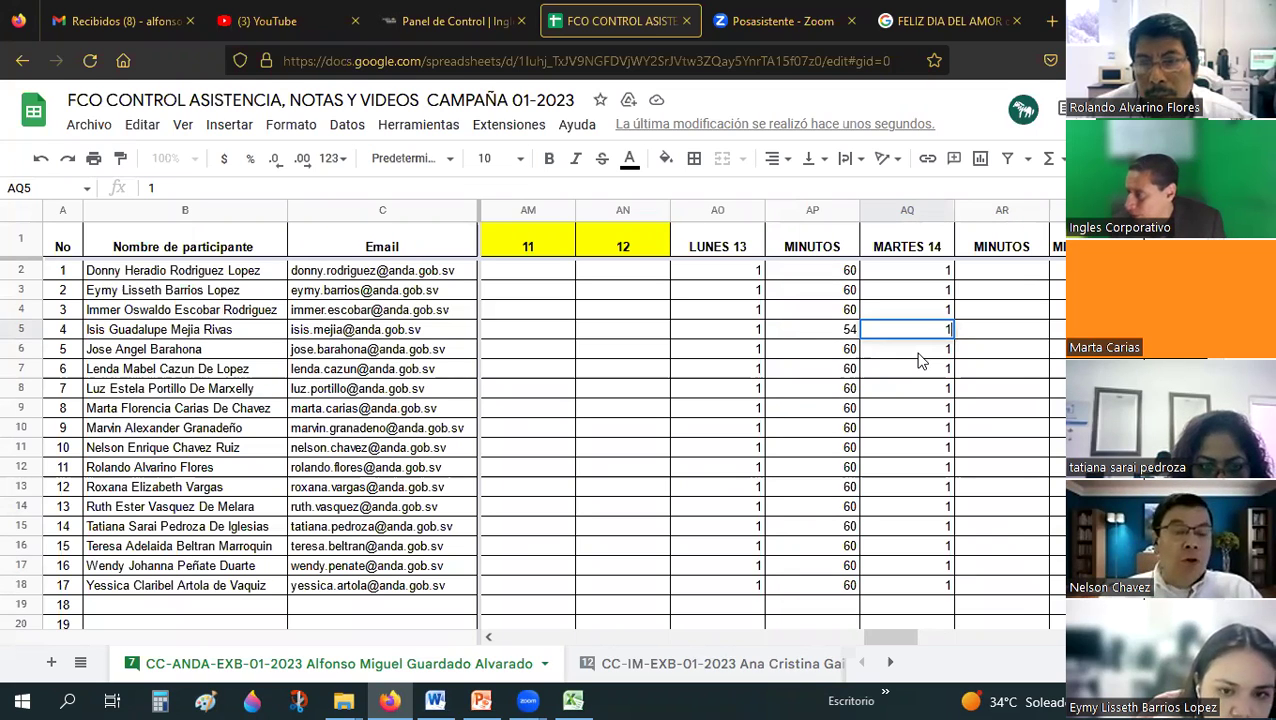
left_click(1016, 368)
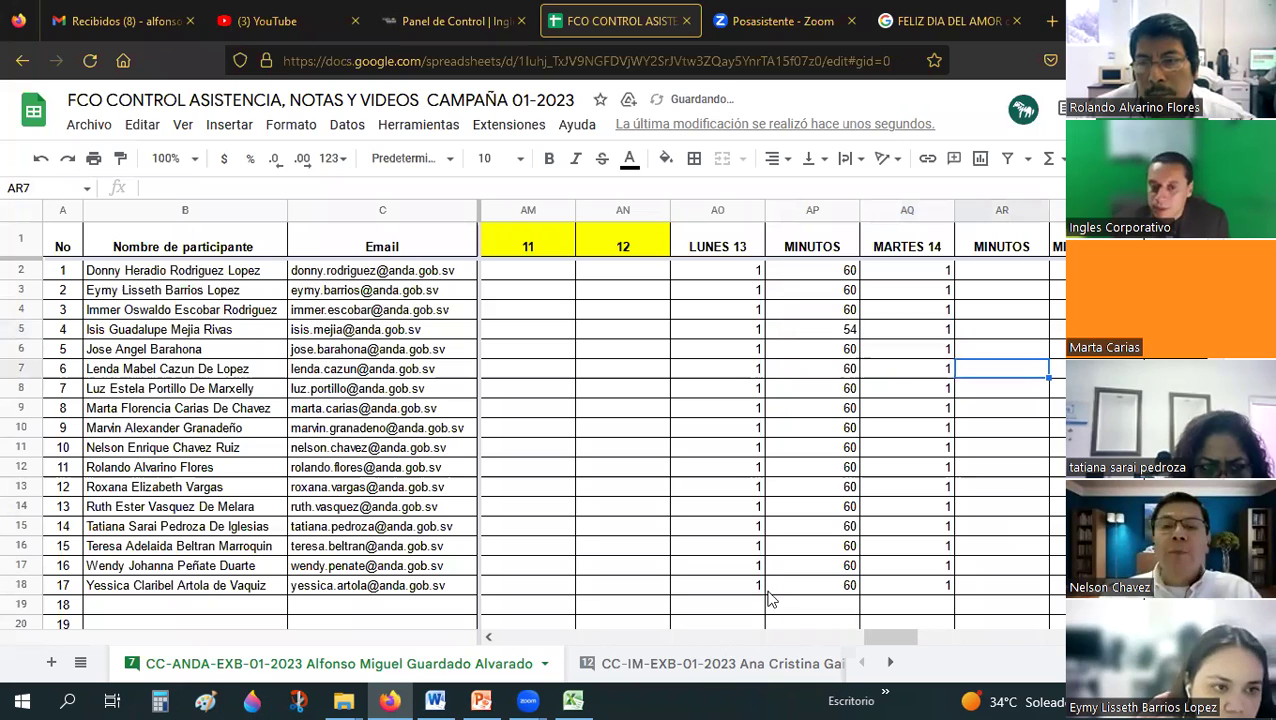
- Back in Excel's grades table, check the fifth student's Nota final formula in M11
left_click(575, 700)
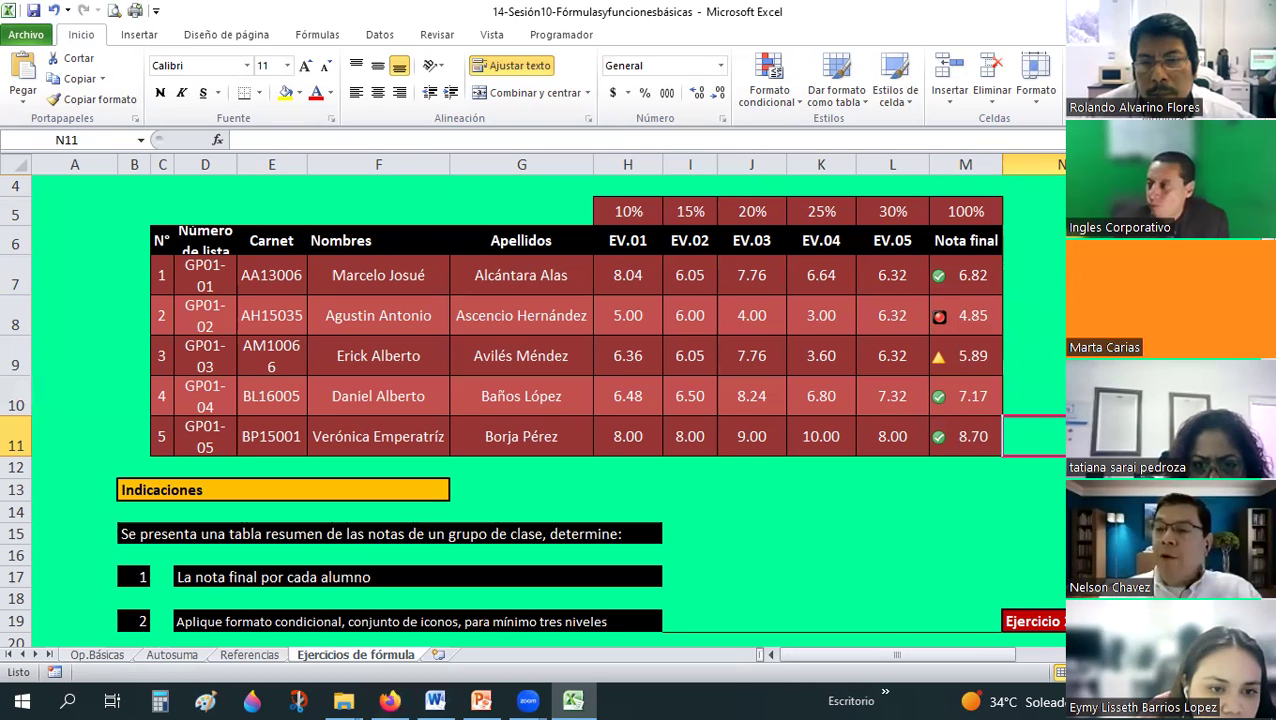
left_click(1033, 315)
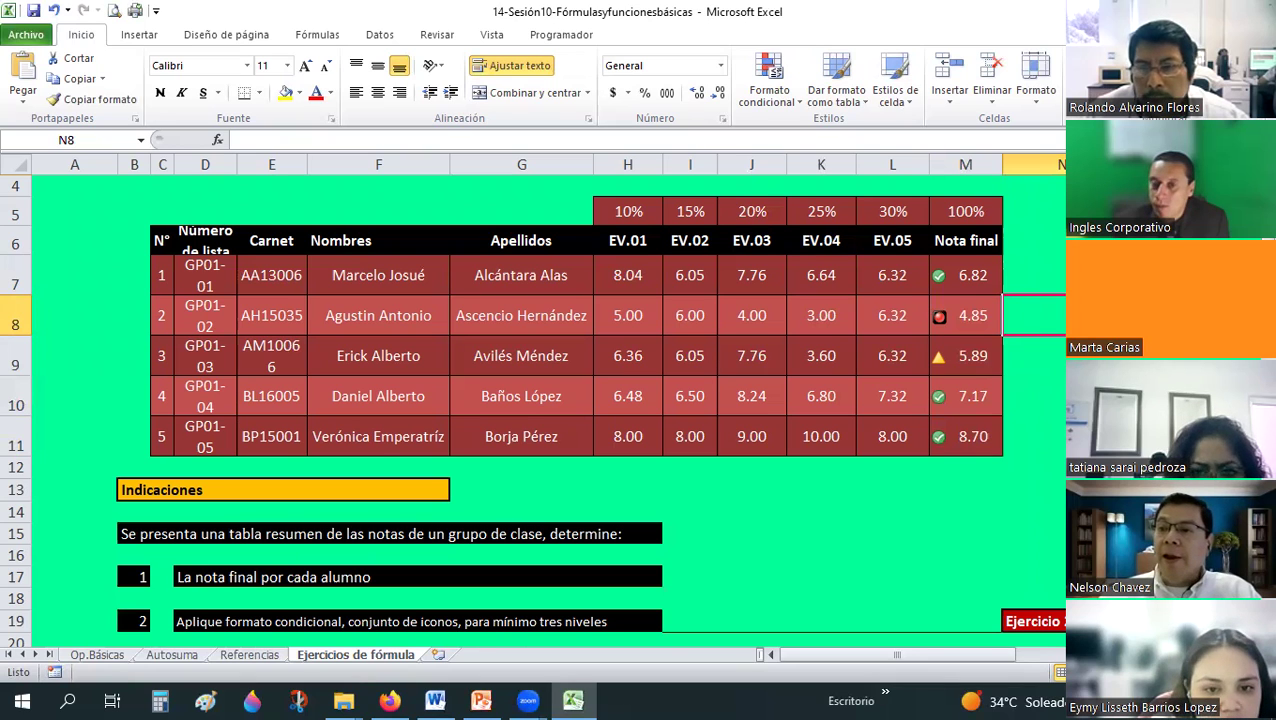
left_click(980, 436)
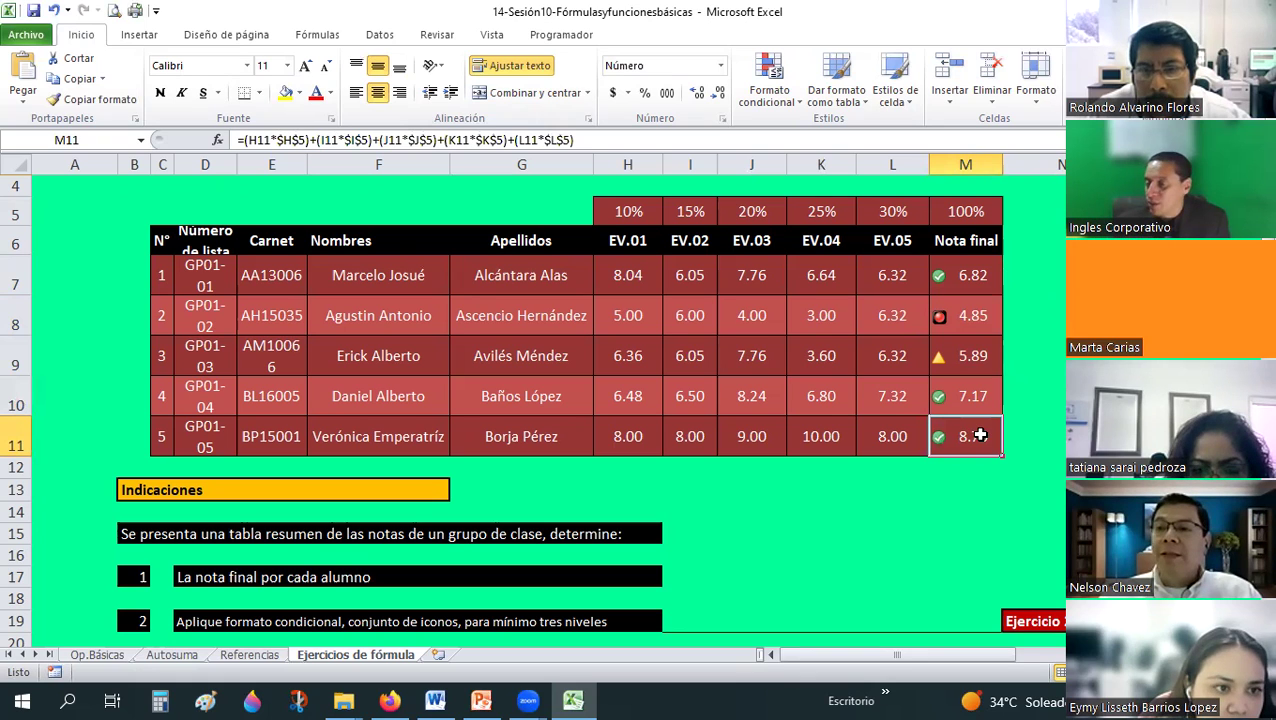
left_click(1200, 315)
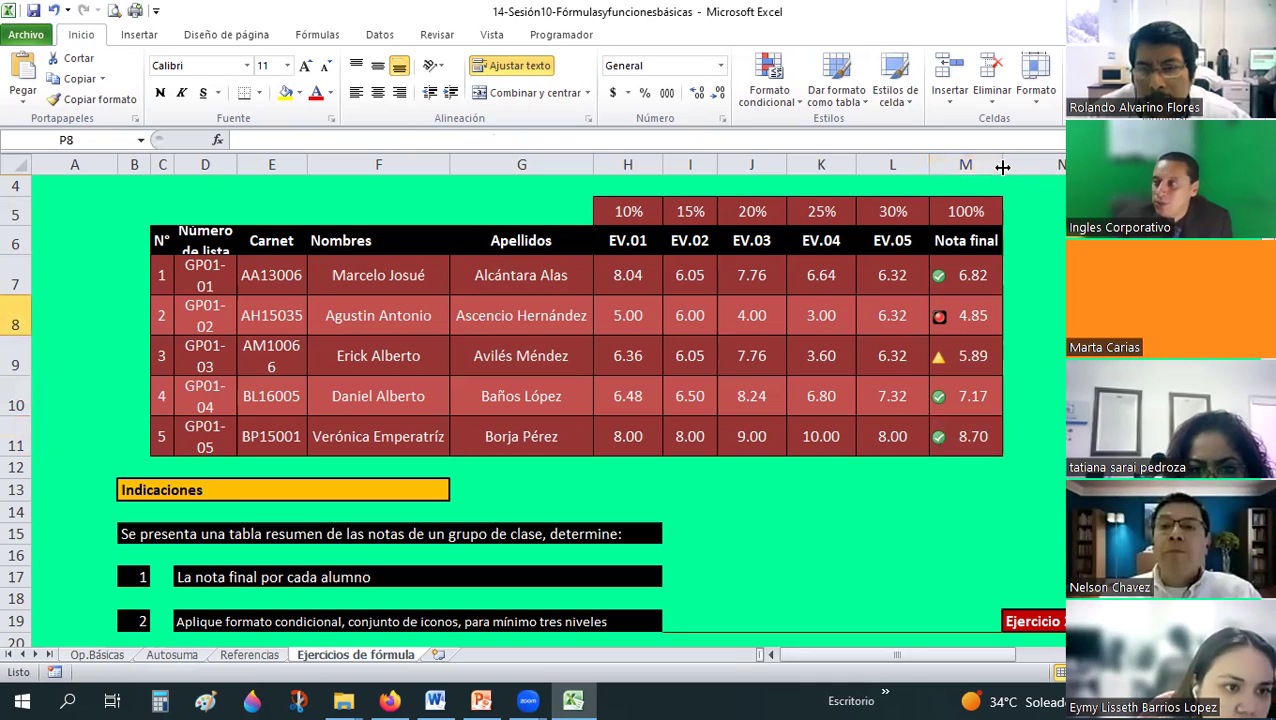
left_click_drag(1002, 167, 1247, 167)
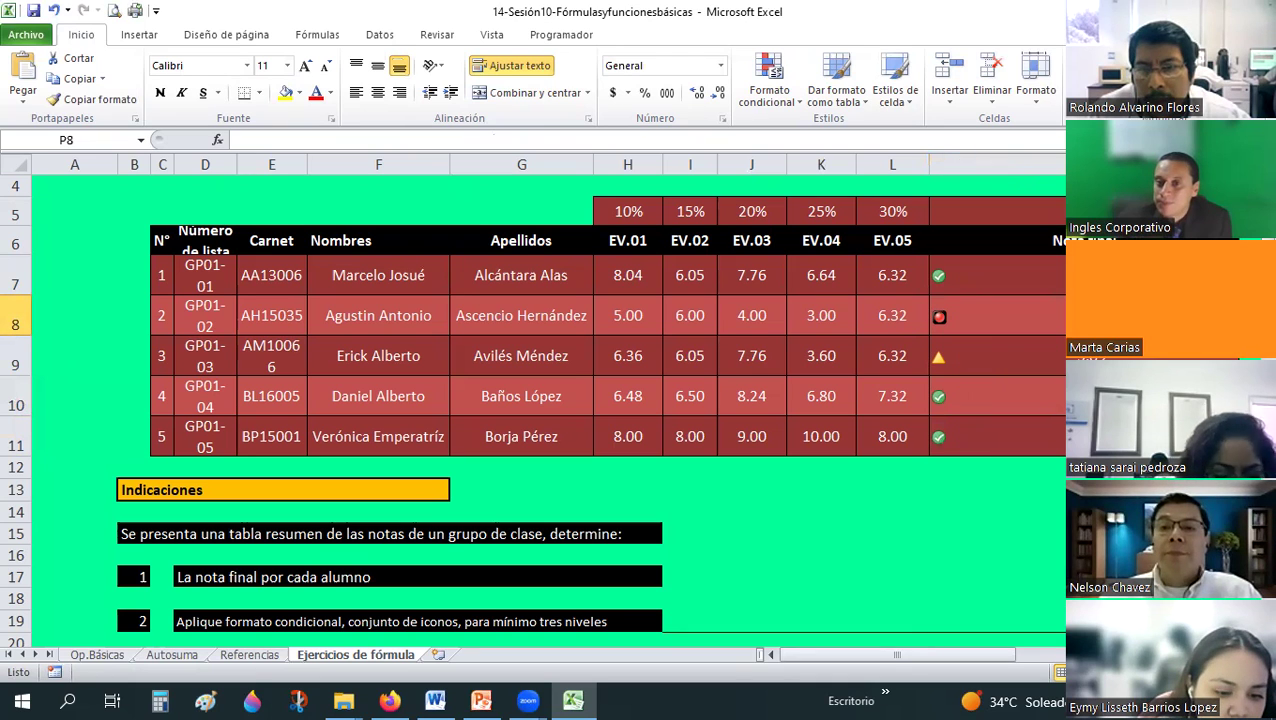
left_click(995, 275)
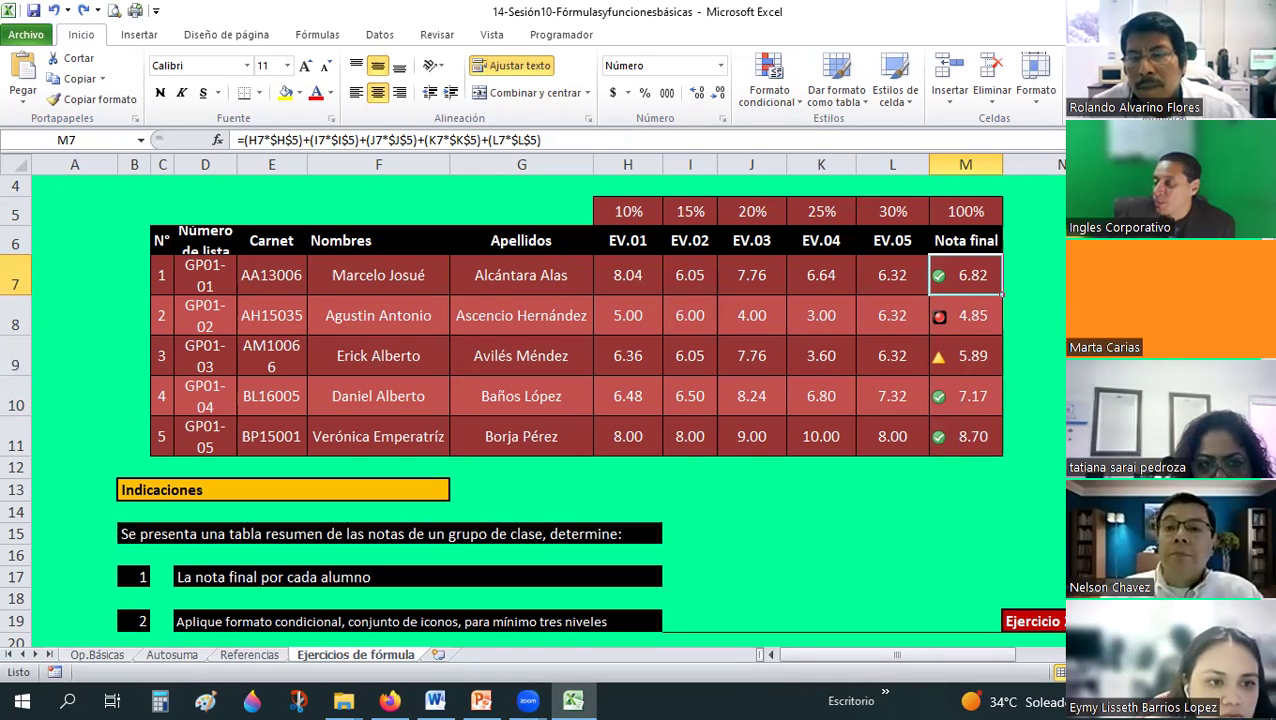
left_click(481, 700)
left_click(566, 699)
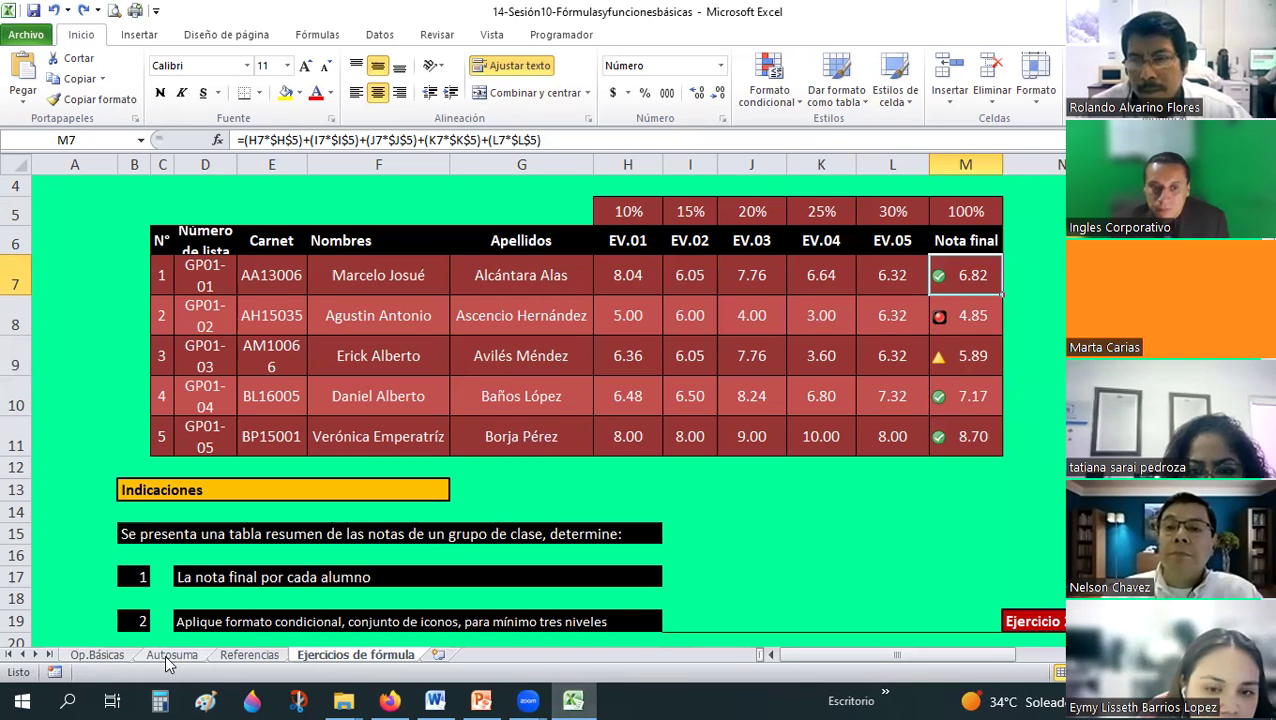
left_click(105, 658)
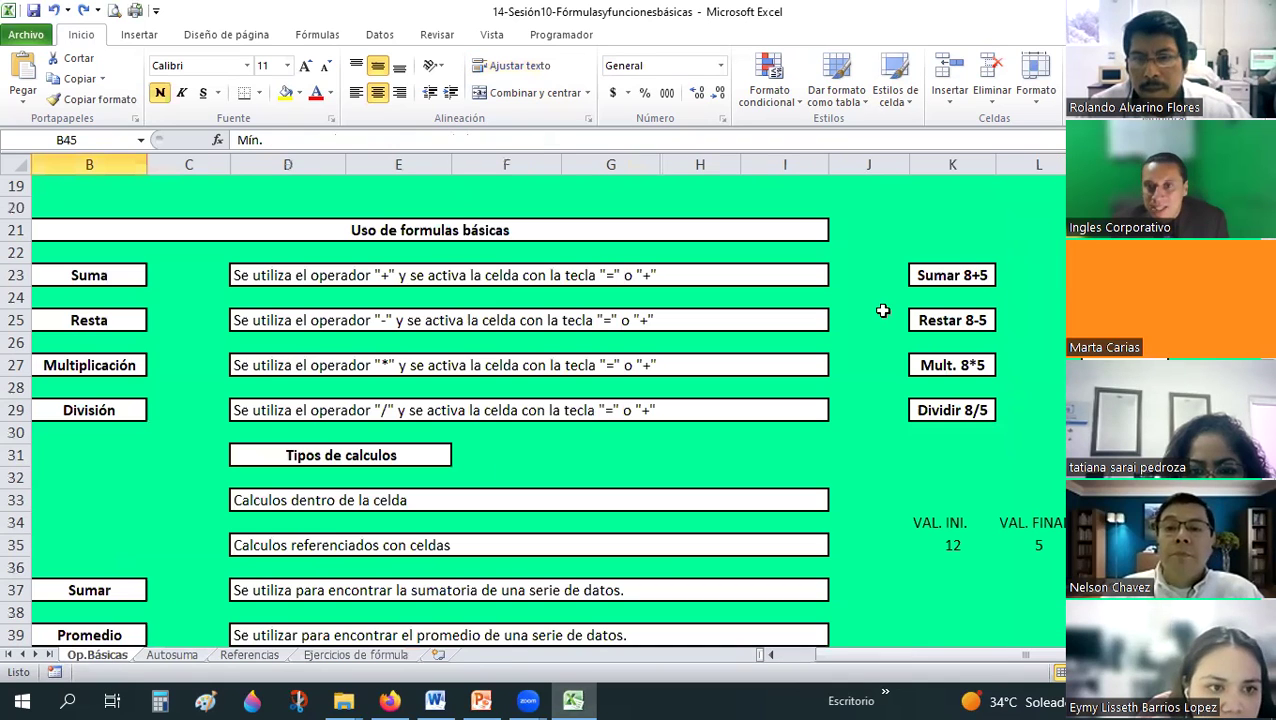
scroll(819, 428, "down", 4)
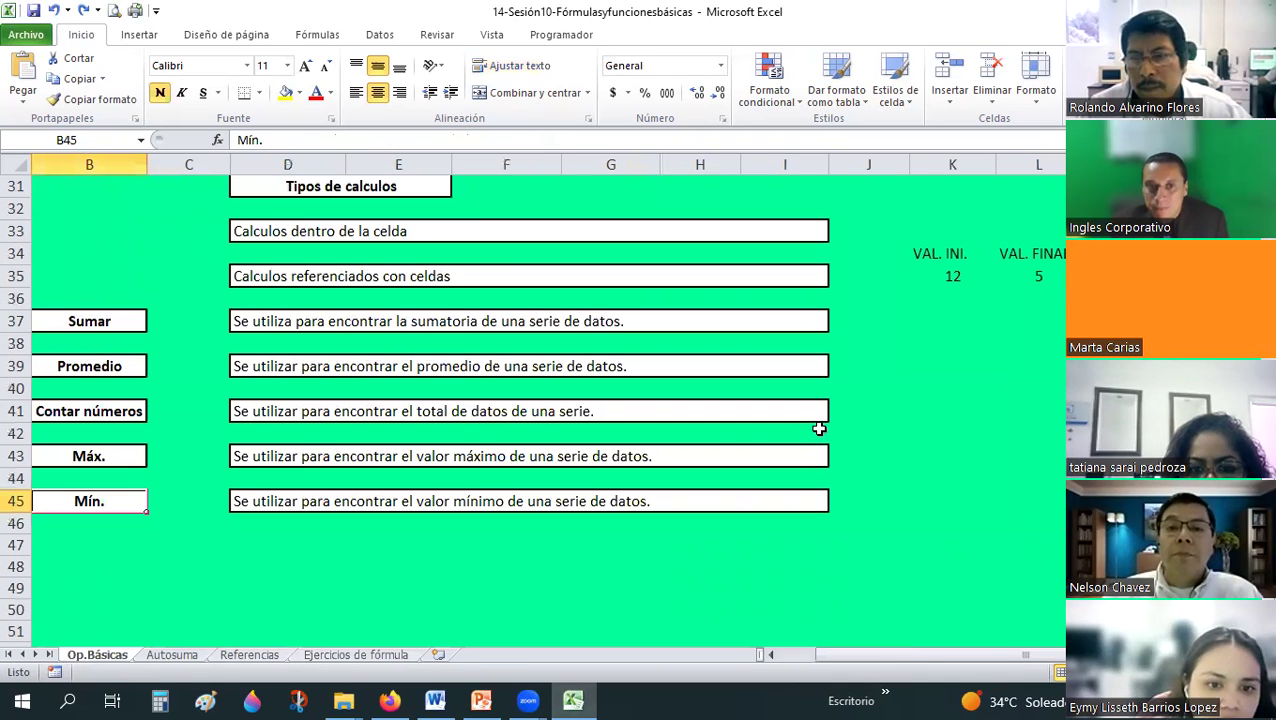
scroll(819, 428, "up", 9)
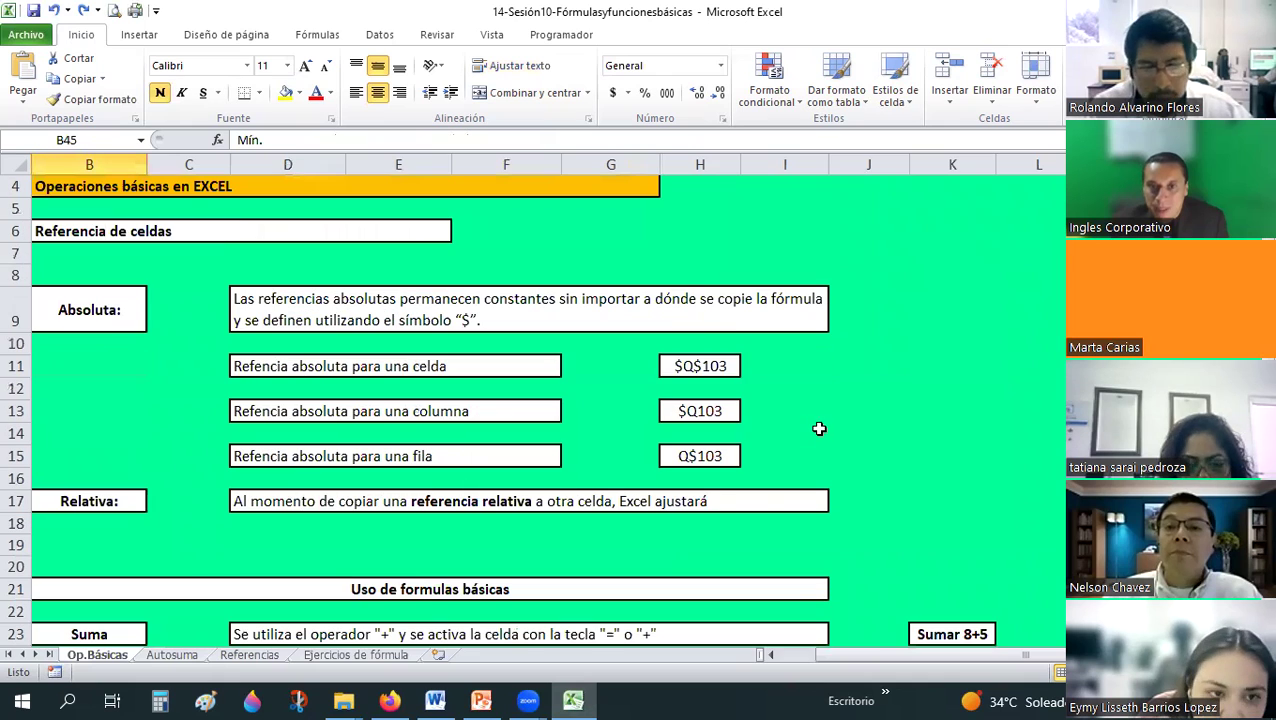
left_click(706, 366)
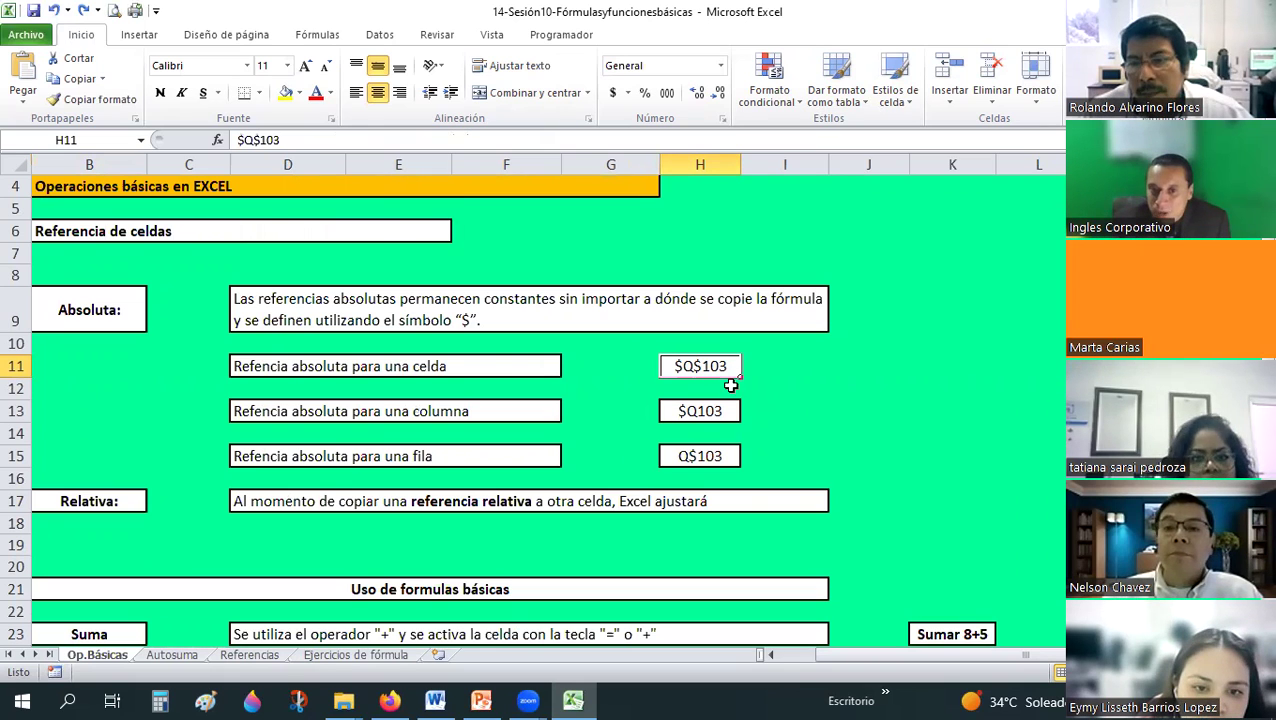
left_click(341, 655)
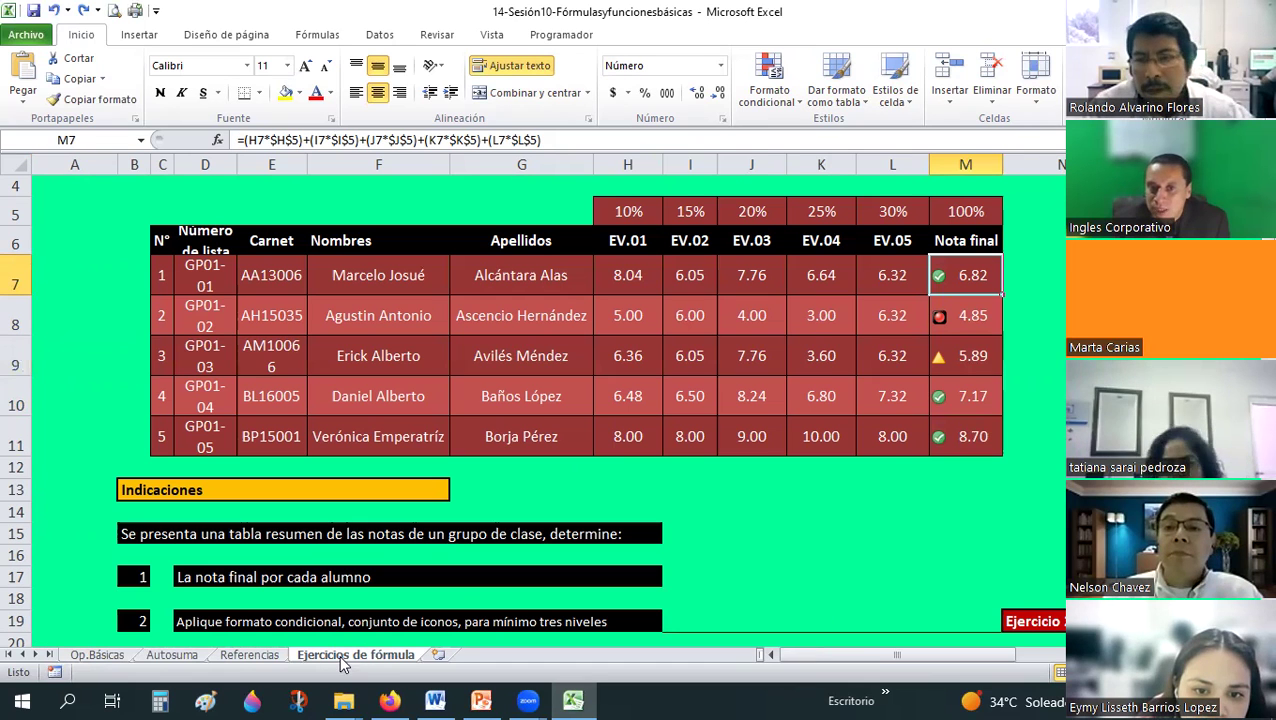
left_click(631, 212)
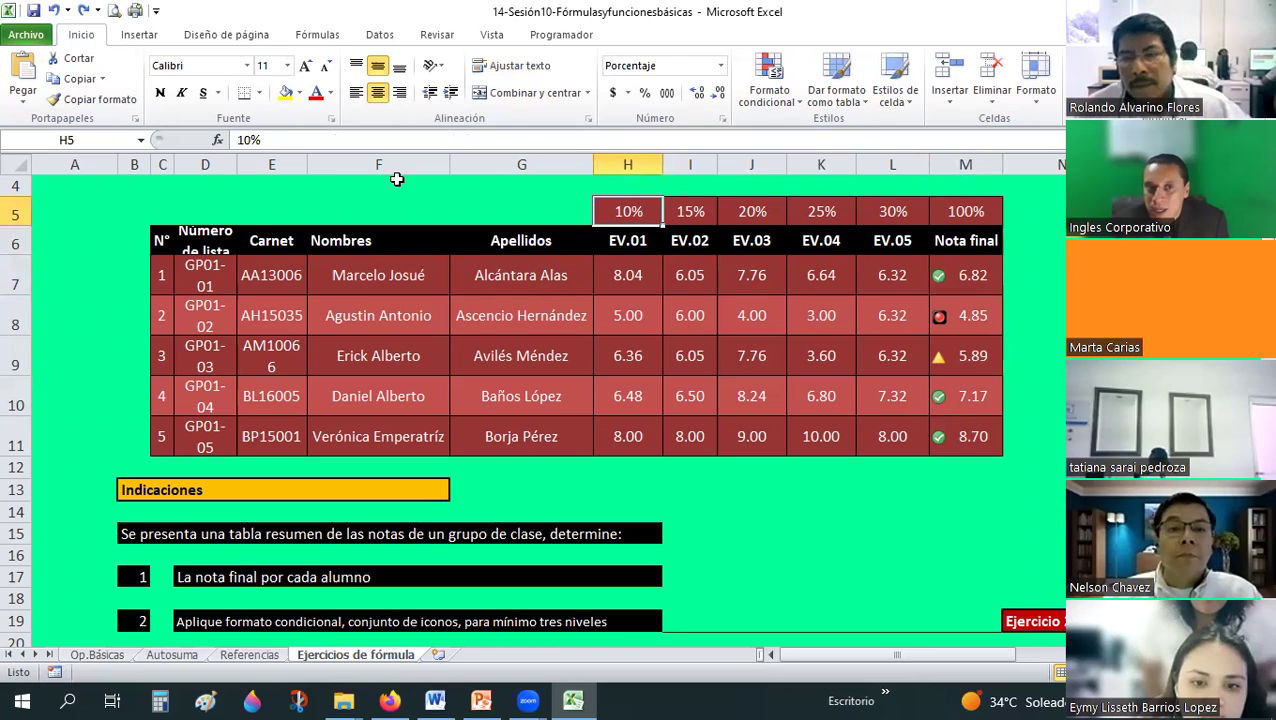
left_click(966, 275)
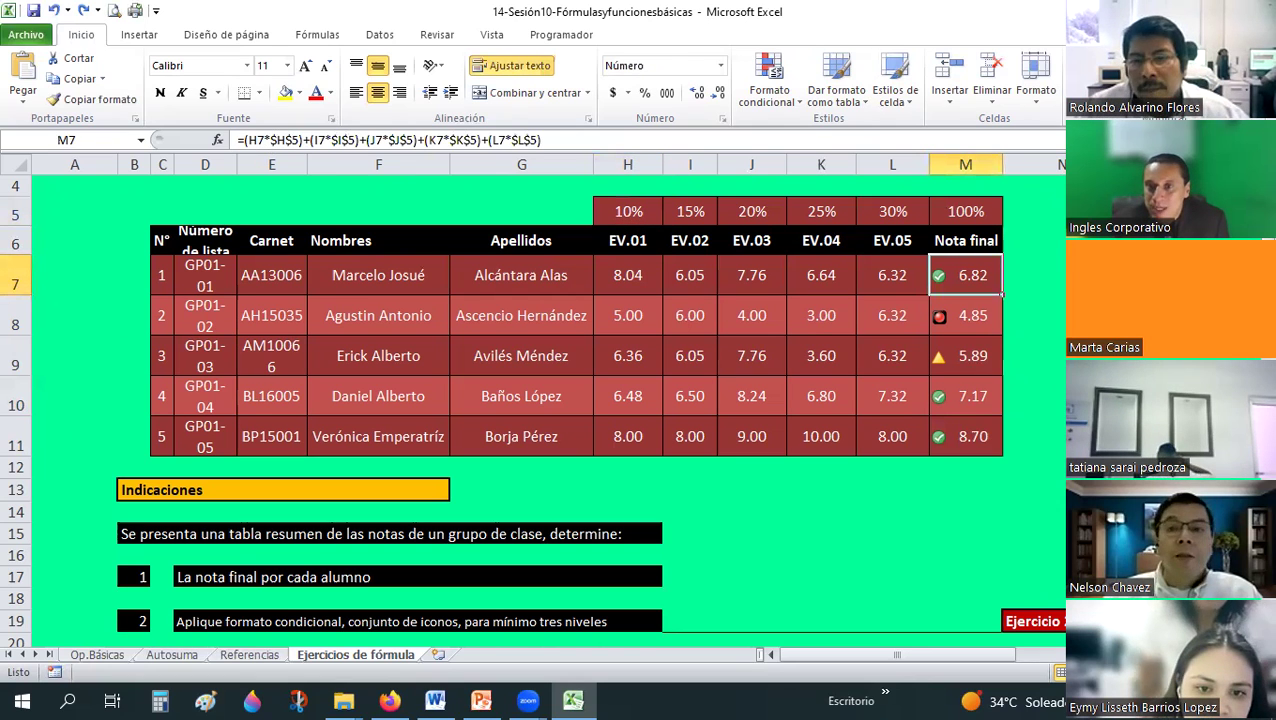
type("=")
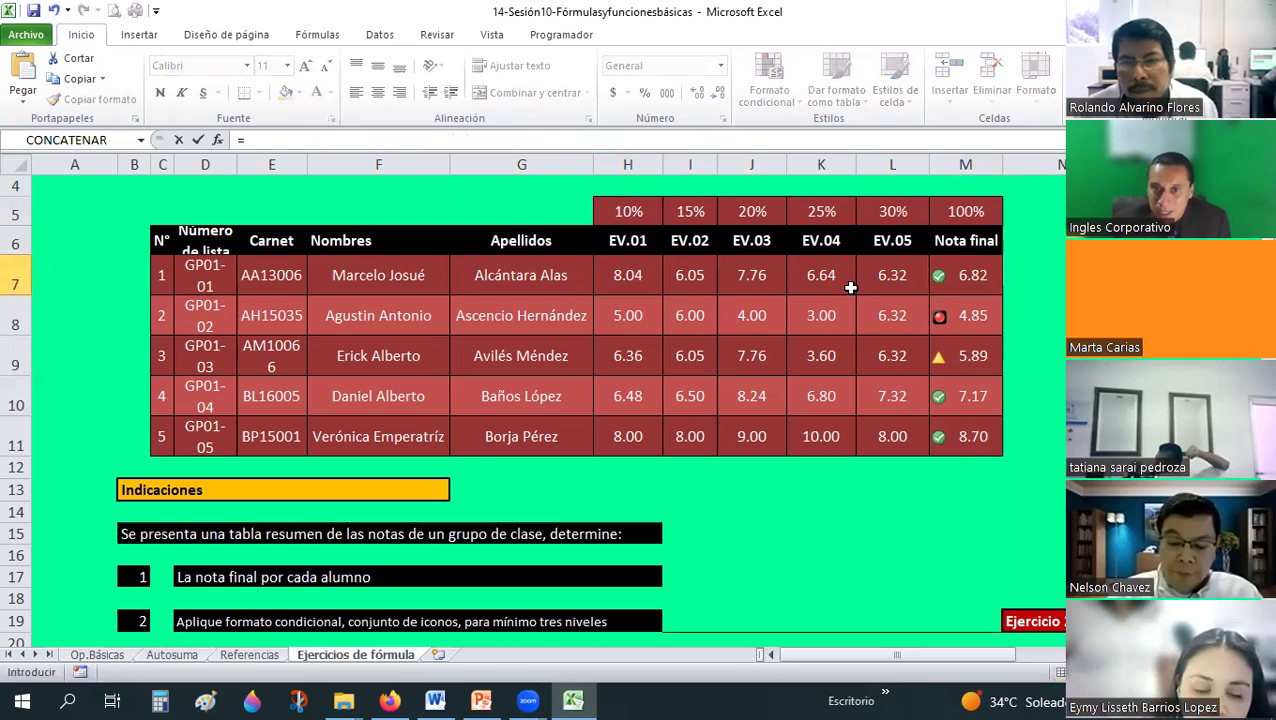
left_click(648, 209)
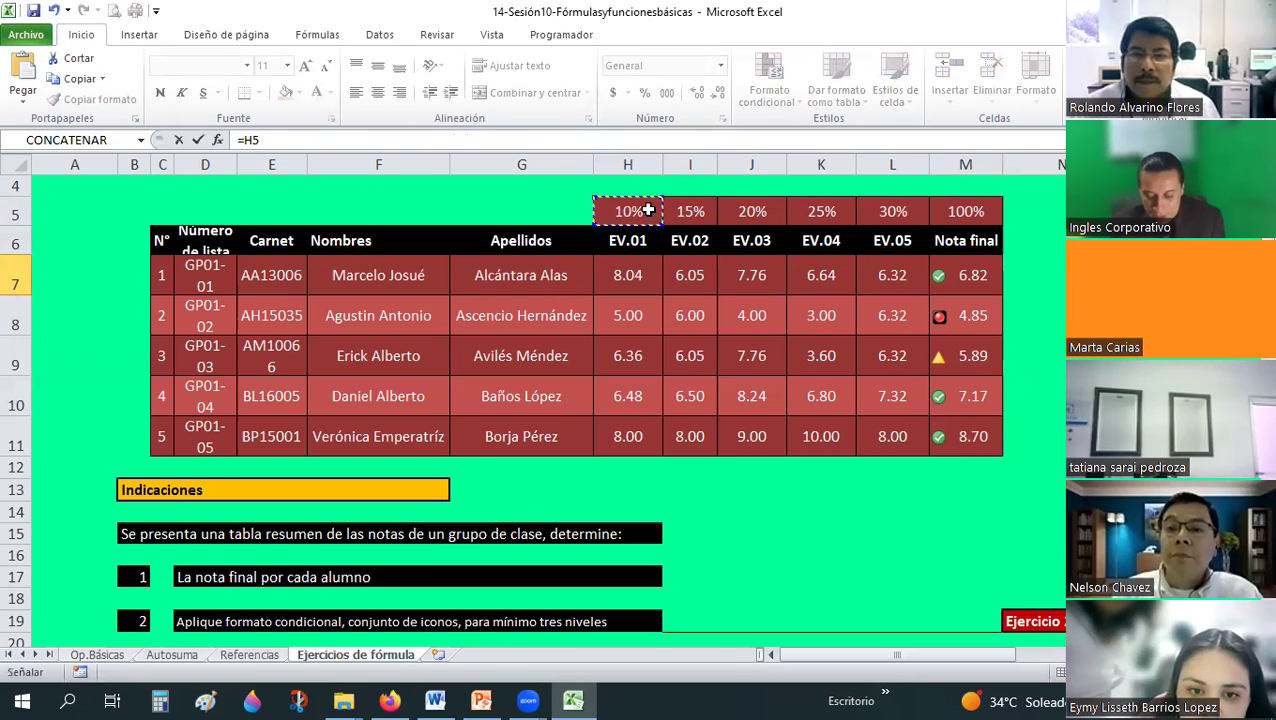
key("F4")
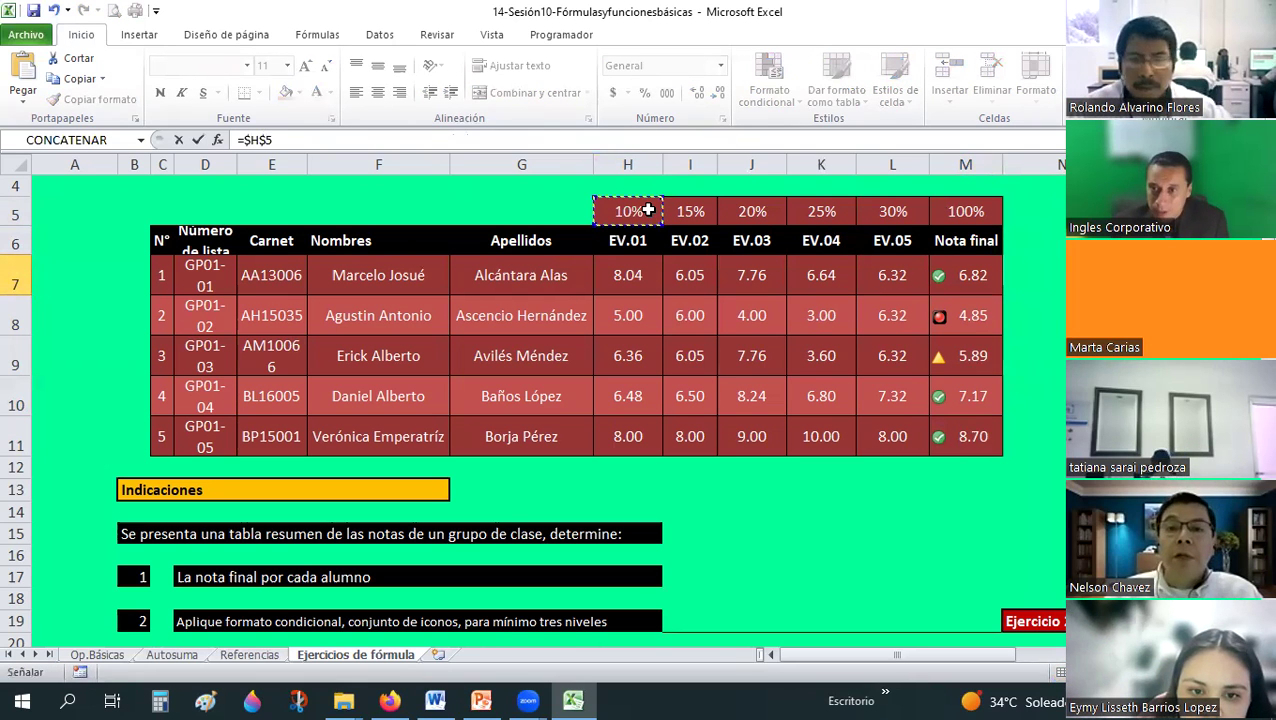
key("Return")
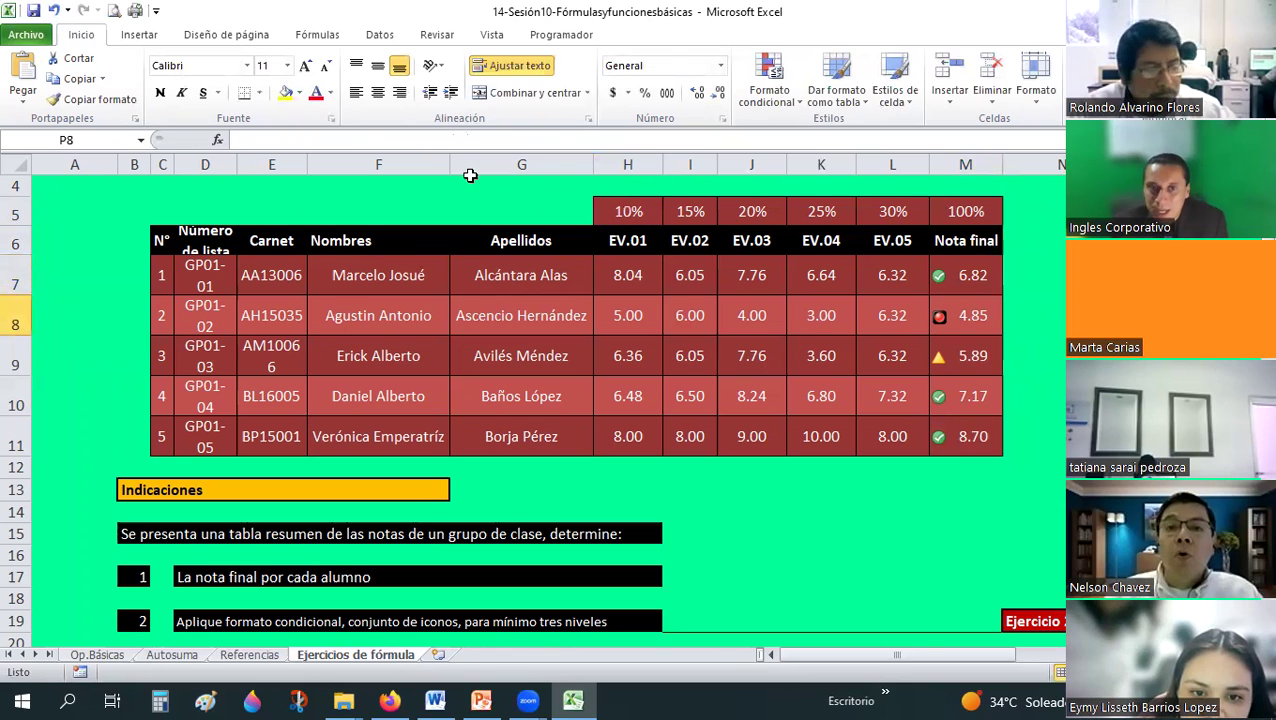
key("Up")
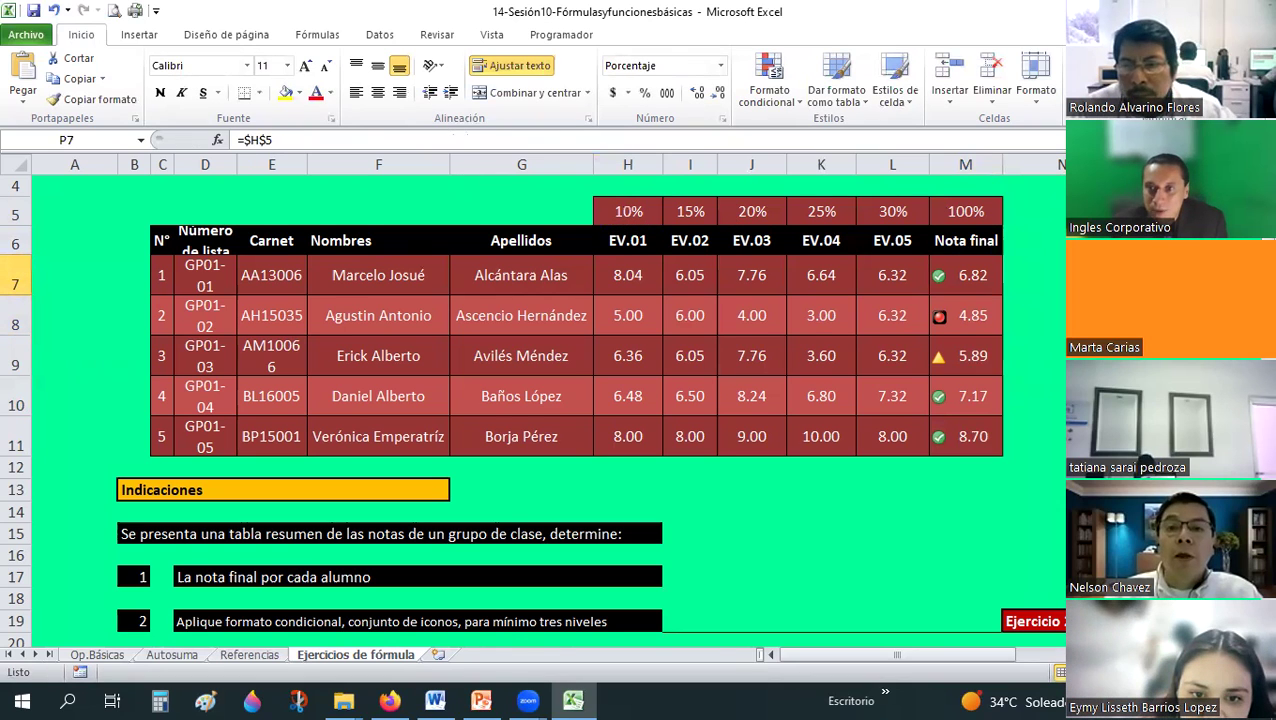
key("ctrl+shift+Down")
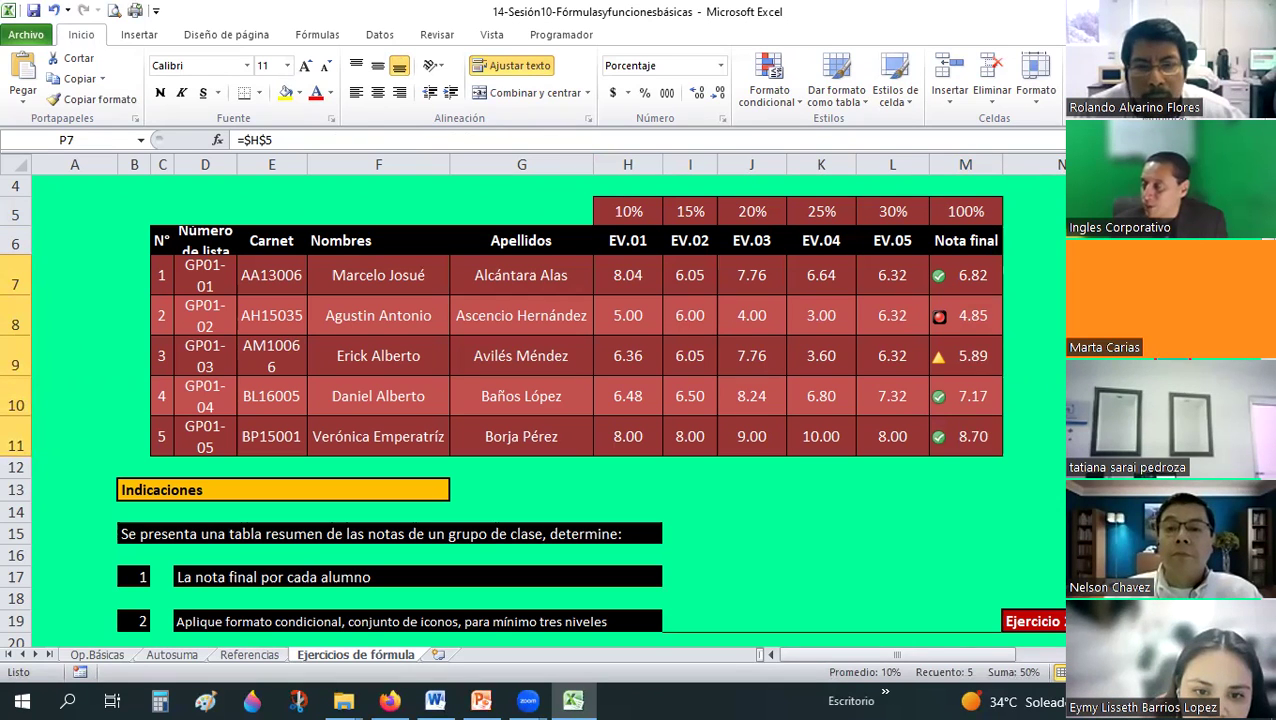
key("Delete")
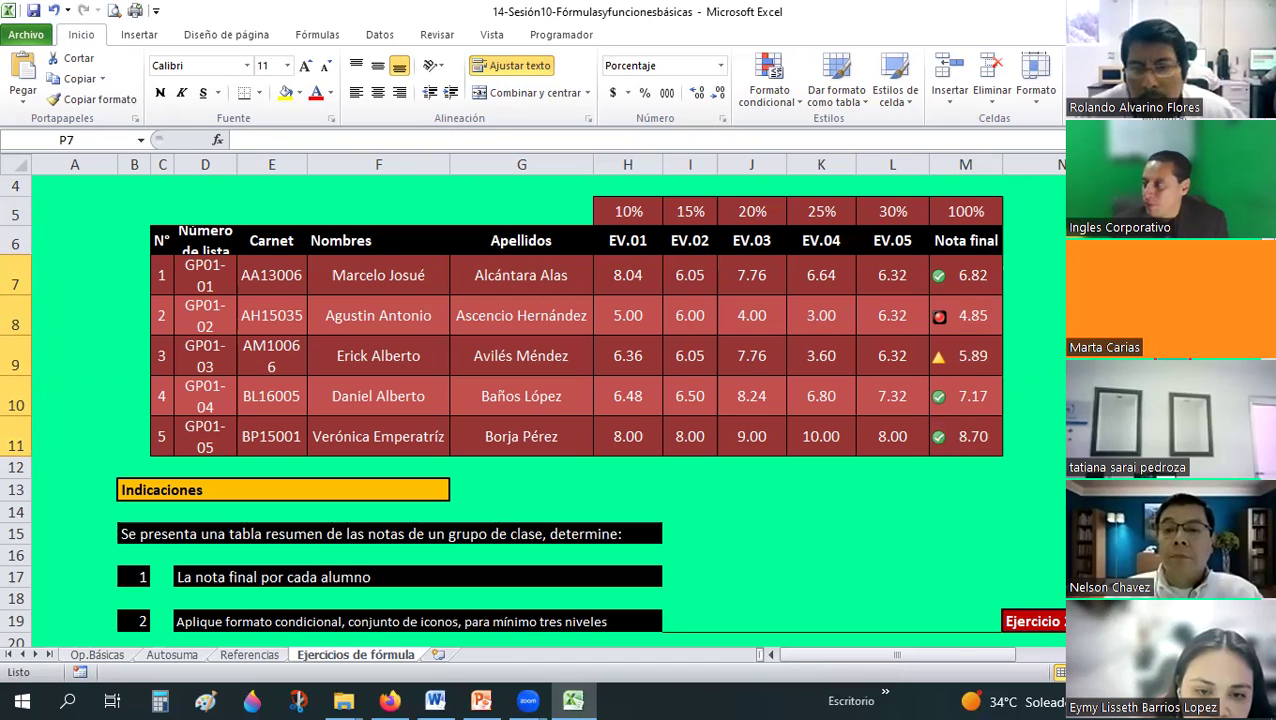
left_click(965, 275)
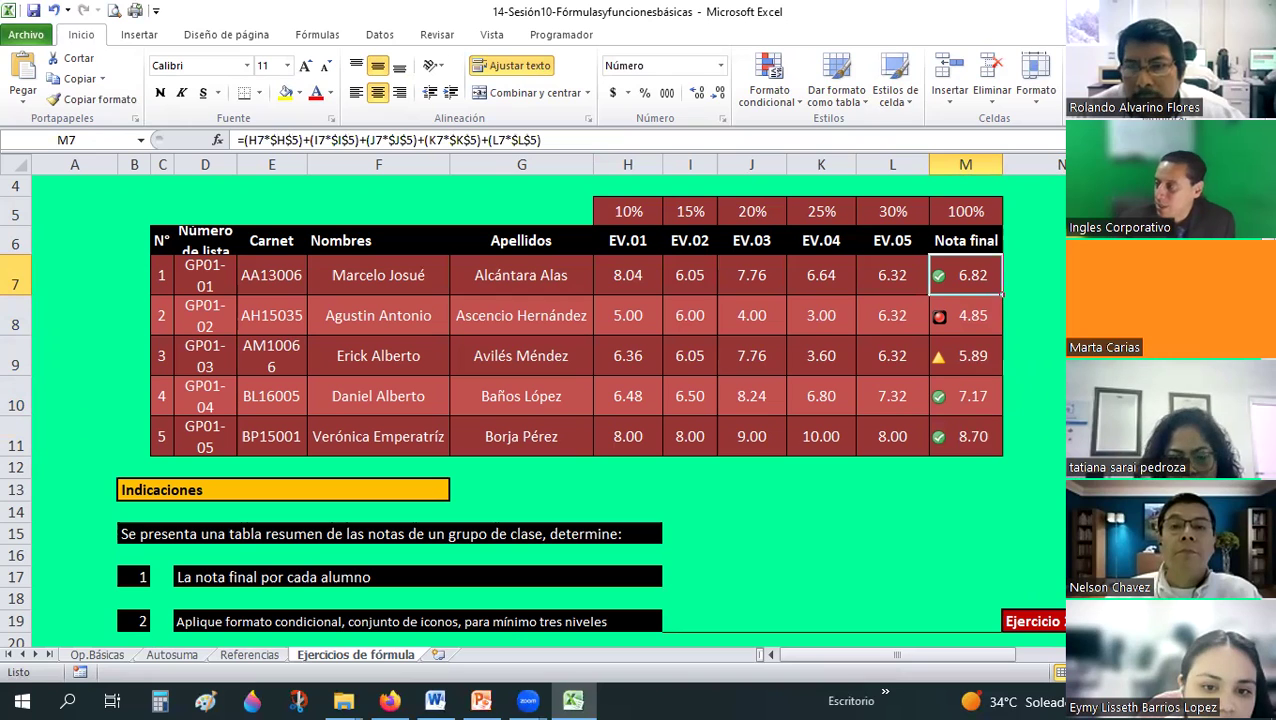
left_click(1025, 465)
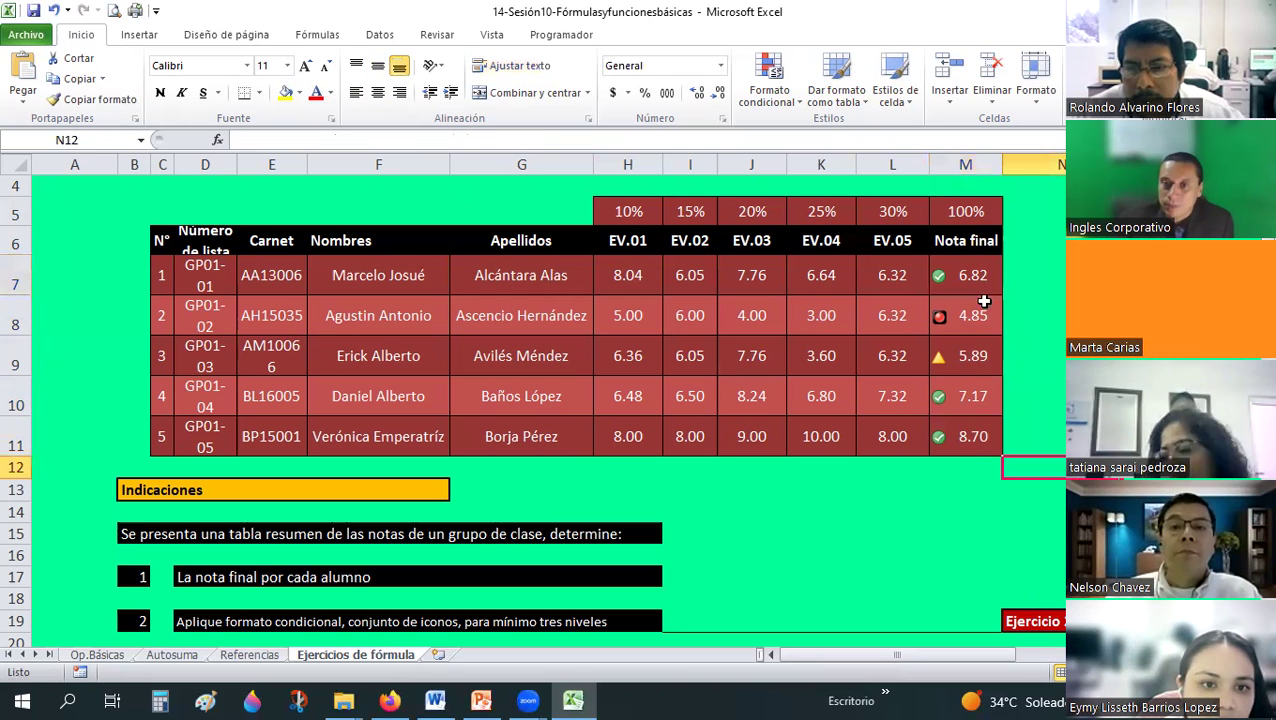
left_click_drag(975, 275, 965, 436)
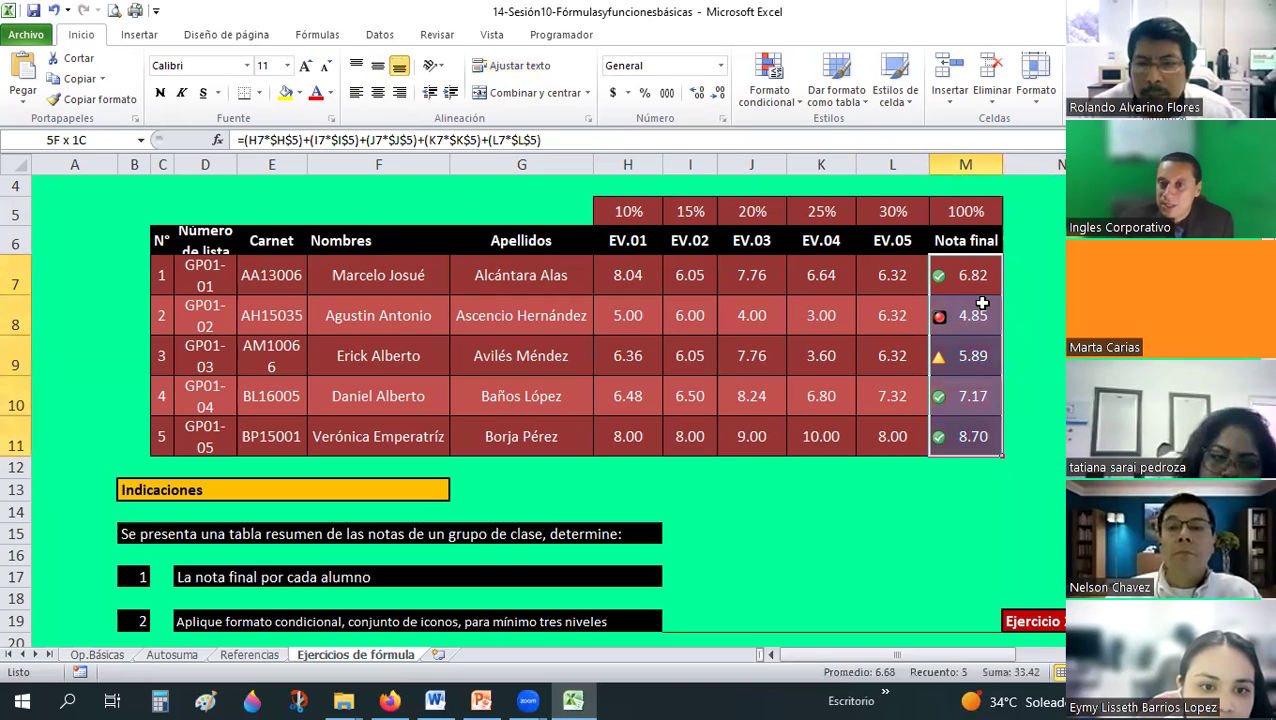
left_click_drag(982, 303, 976, 285)
scroll(1055, 400, "down", 1)
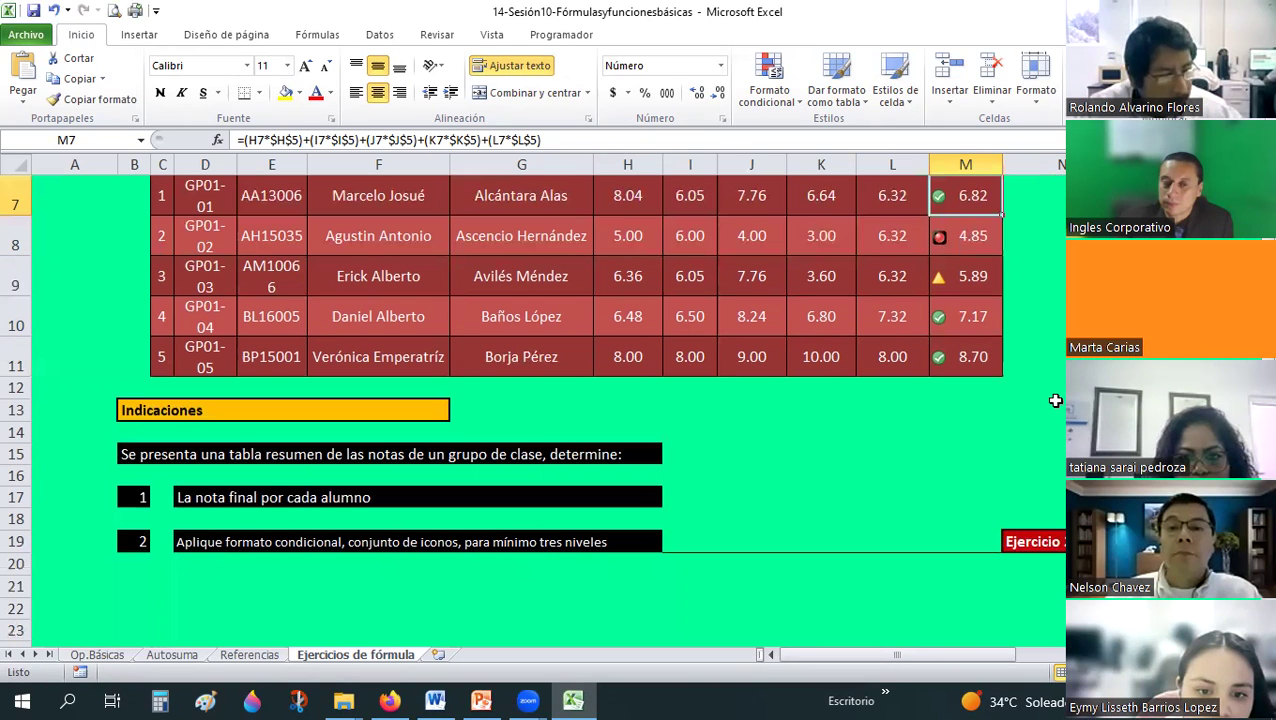
scroll(1055, 400, "up", 1)
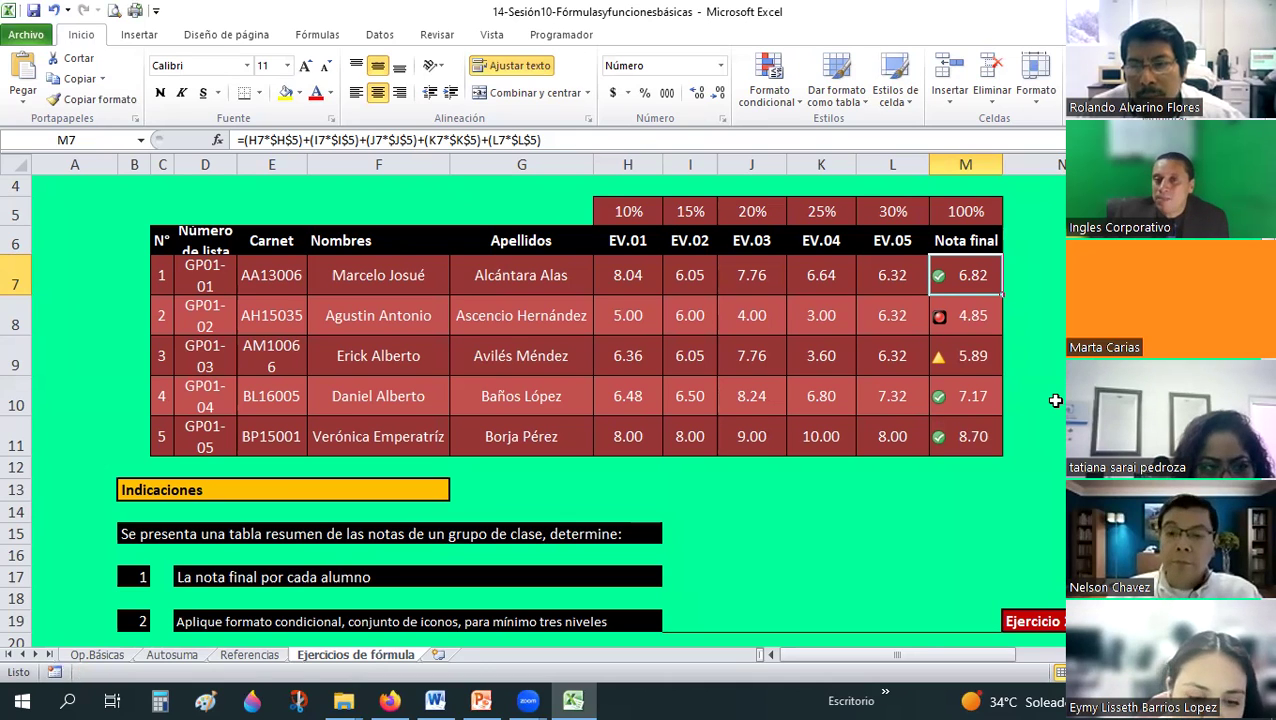
key("Right")
key("Right")
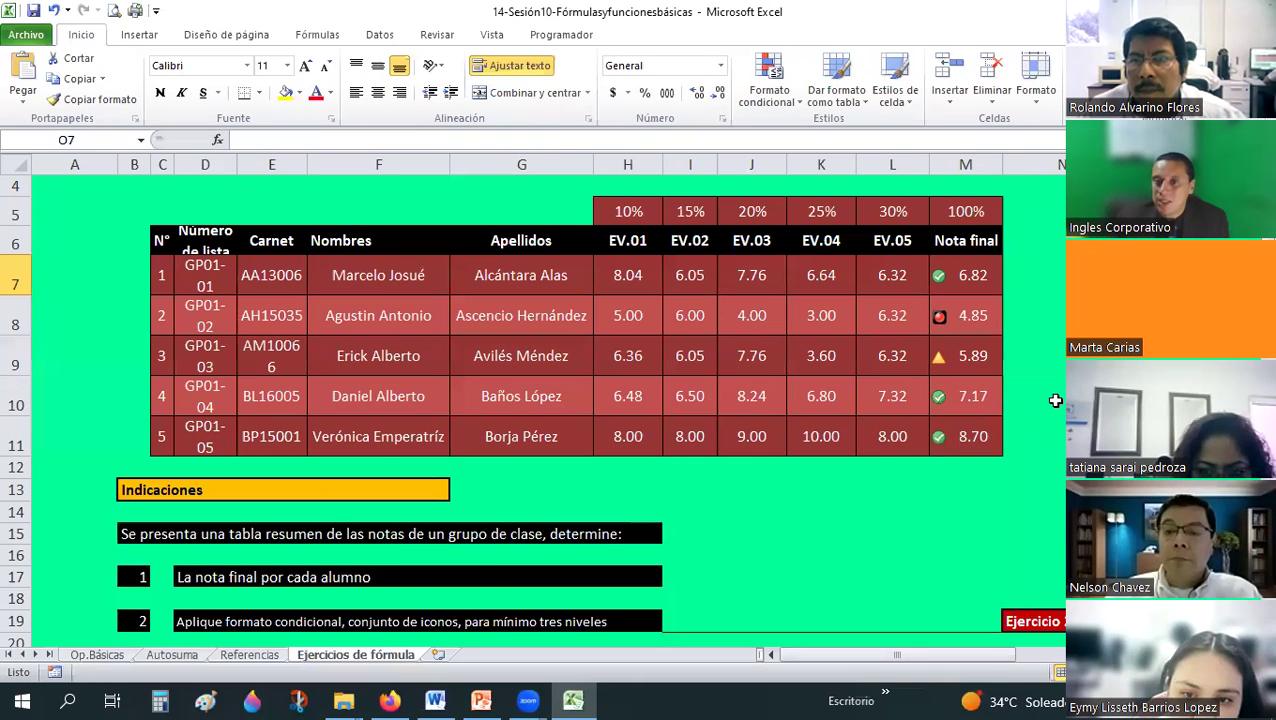
key("Right")
key("Right")
key("Right")
key("Down")
key("Down")
key("Down")
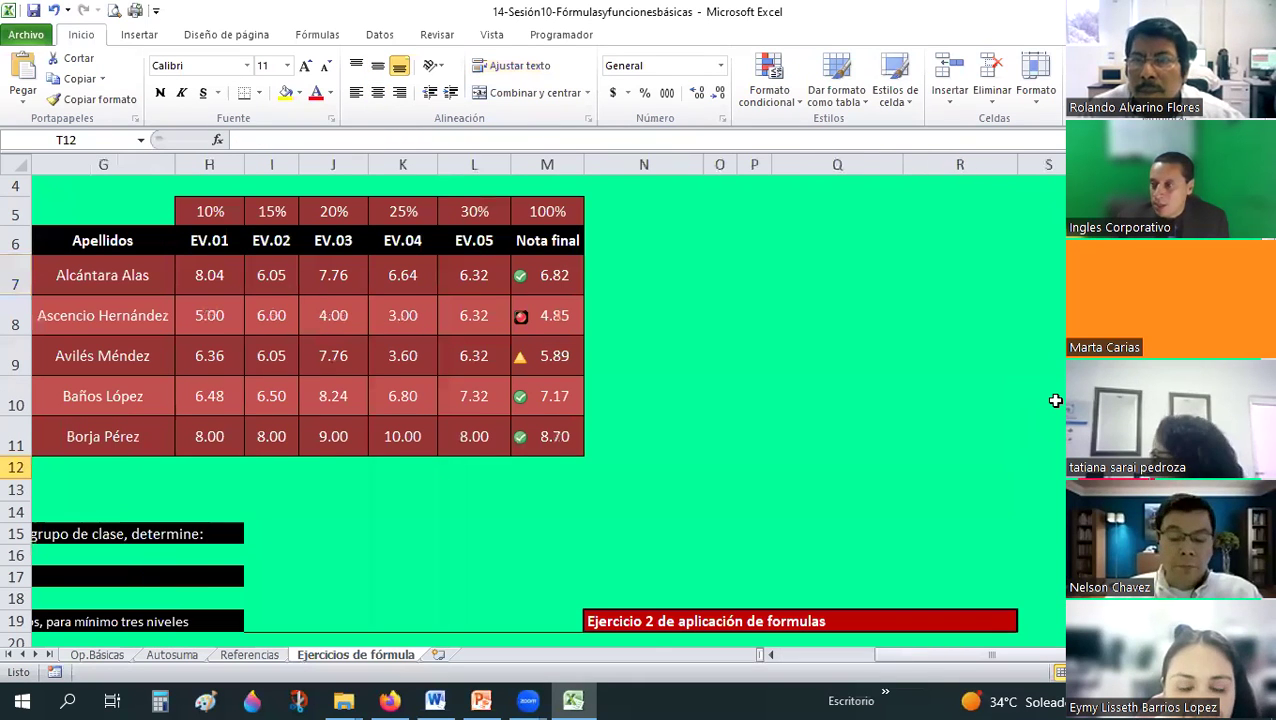
key("Down")
key("Down")
key("Down")
key("Down")
key("Down")
key("Down")
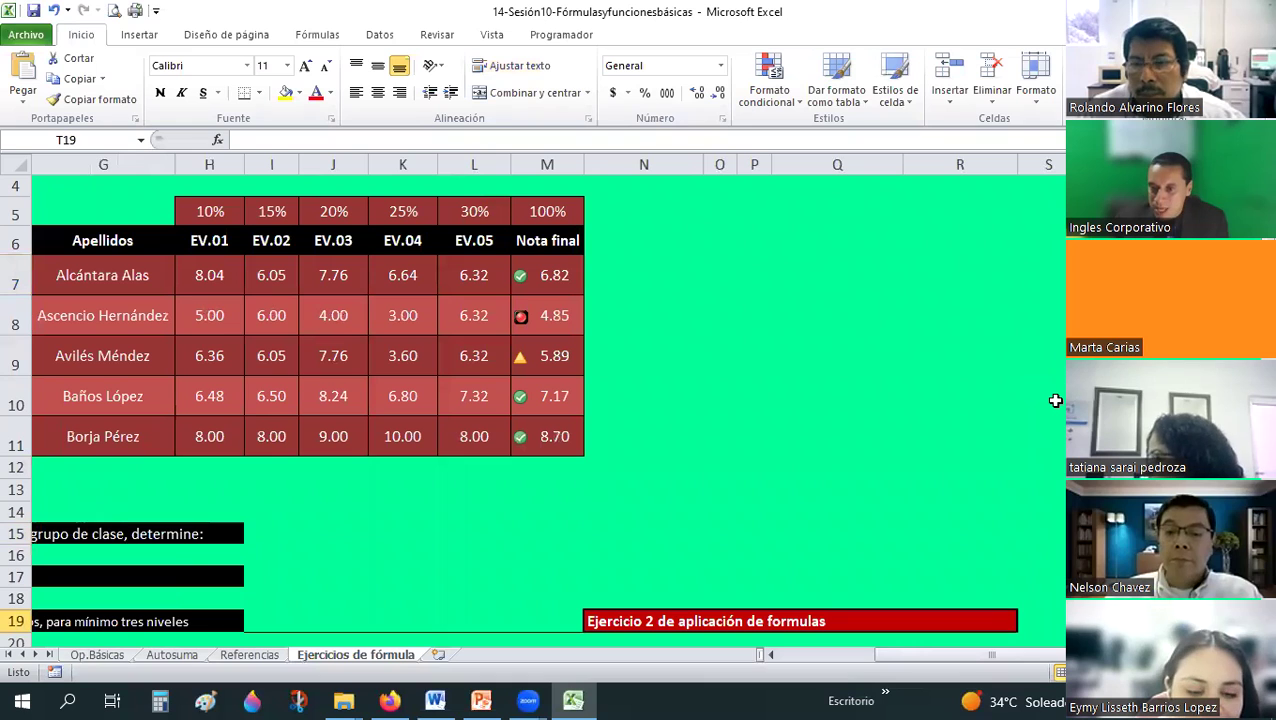
key("Down")
key("Down")
key("Down")
key("Down")
key("Down")
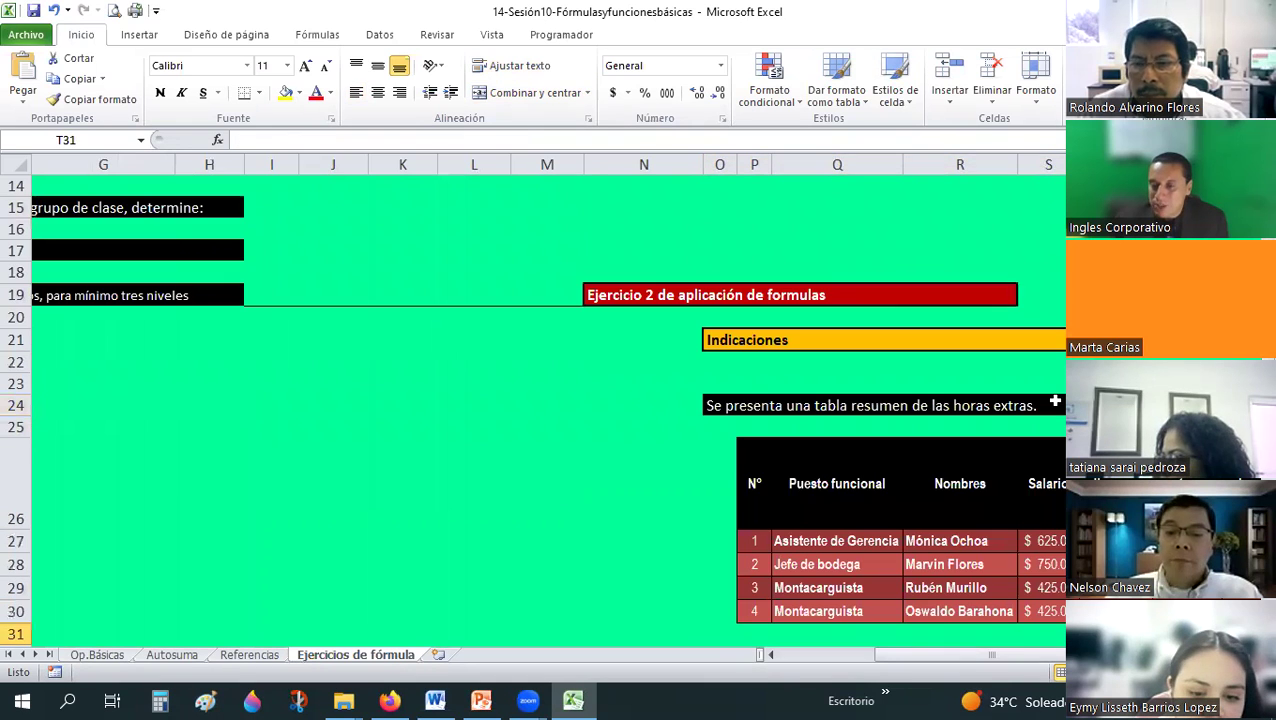
key("Down")
key("Down")
key("Down")
key("Down")
key("Down")
key("Down")
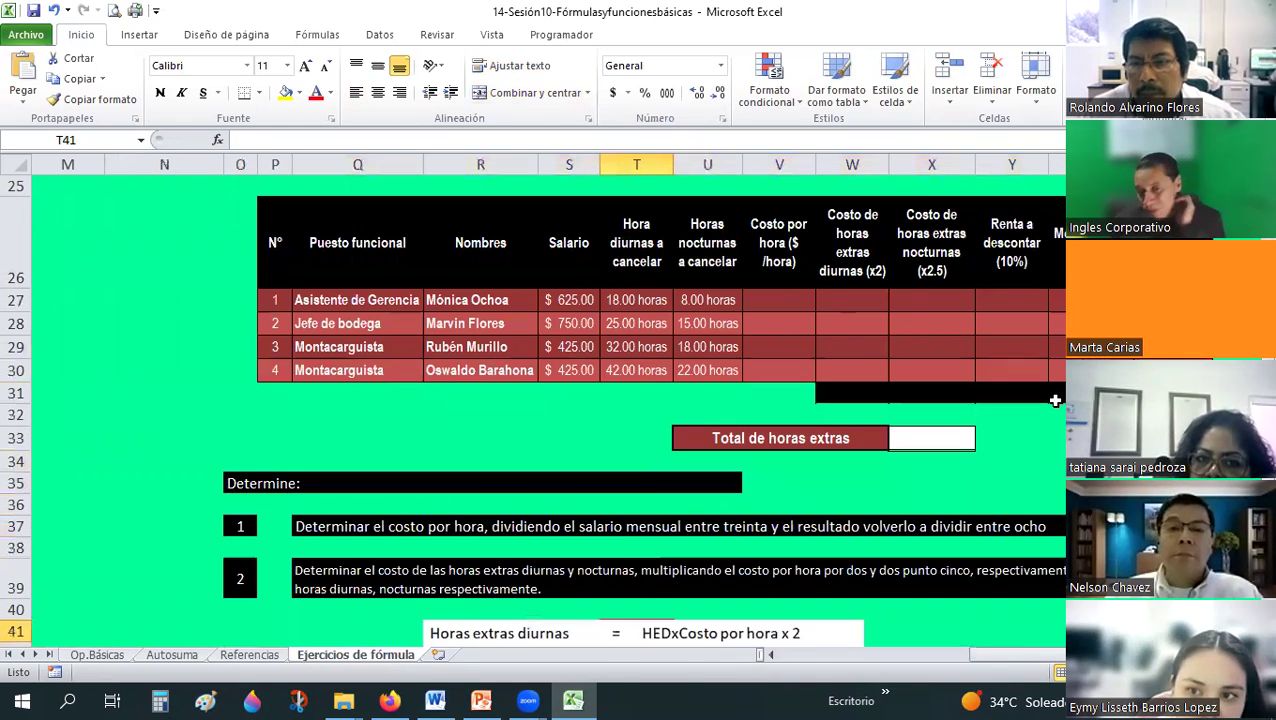
key("Down")
key("Up")
key("Up")
key("Up")
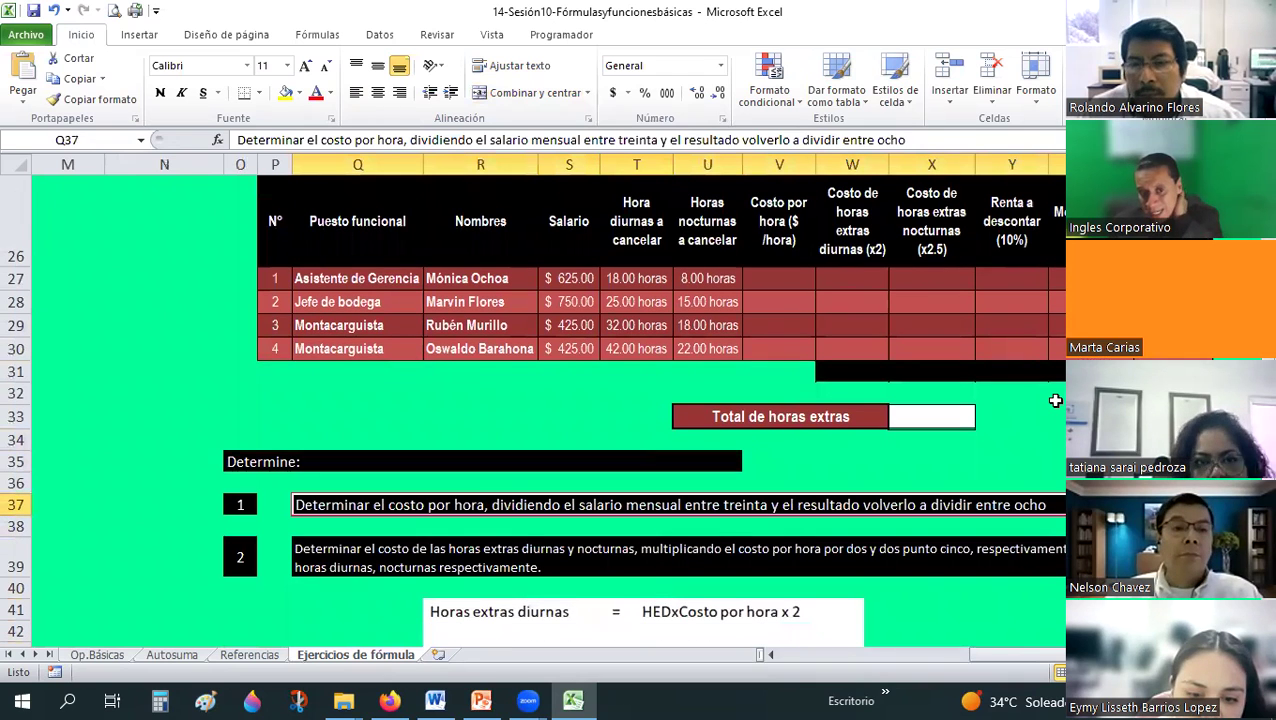
key("Up")
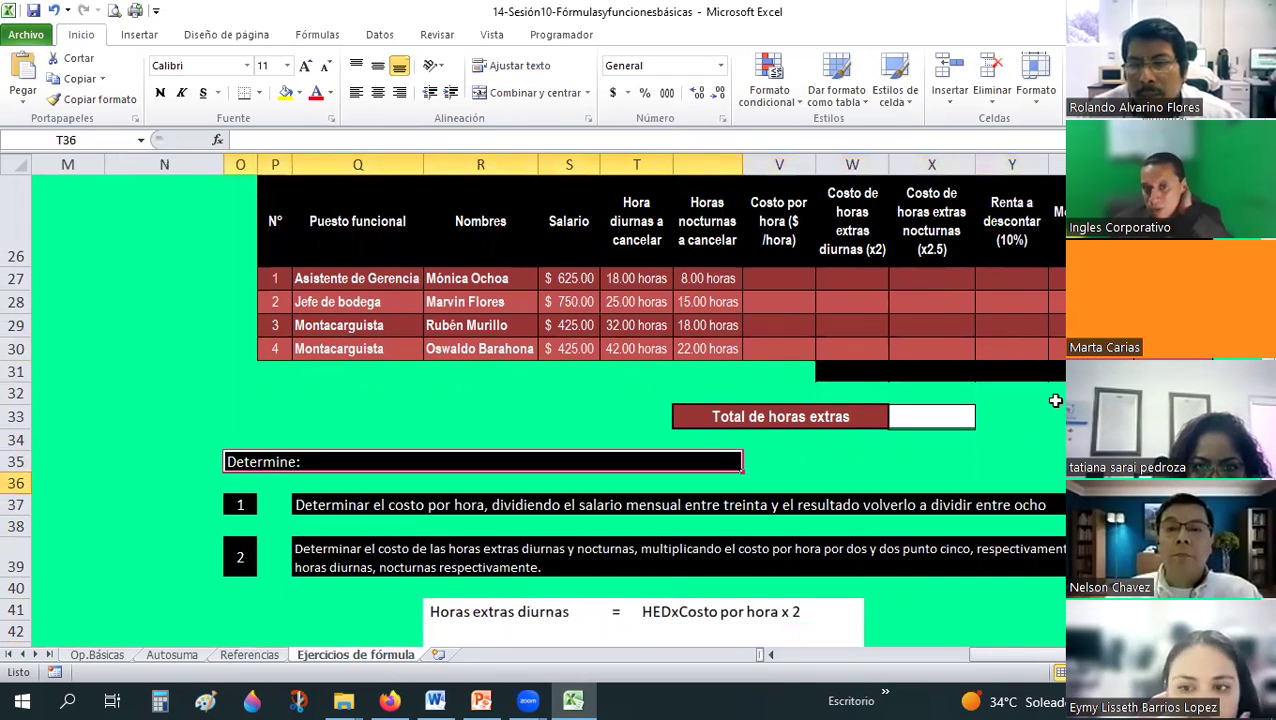
key("Up")
key("Up")
key("Up")
key("Down")
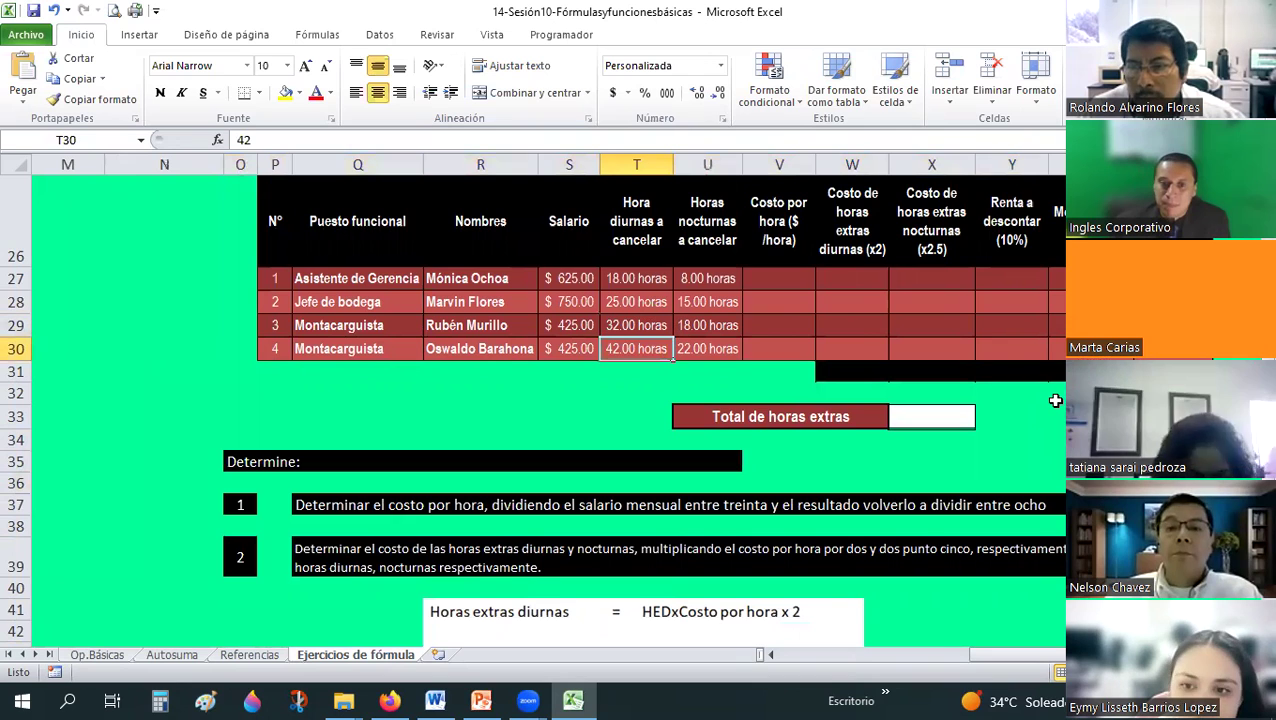
key("Down")
key("Down")
key("Down")
key("Down")
key("Down")
key("Down")
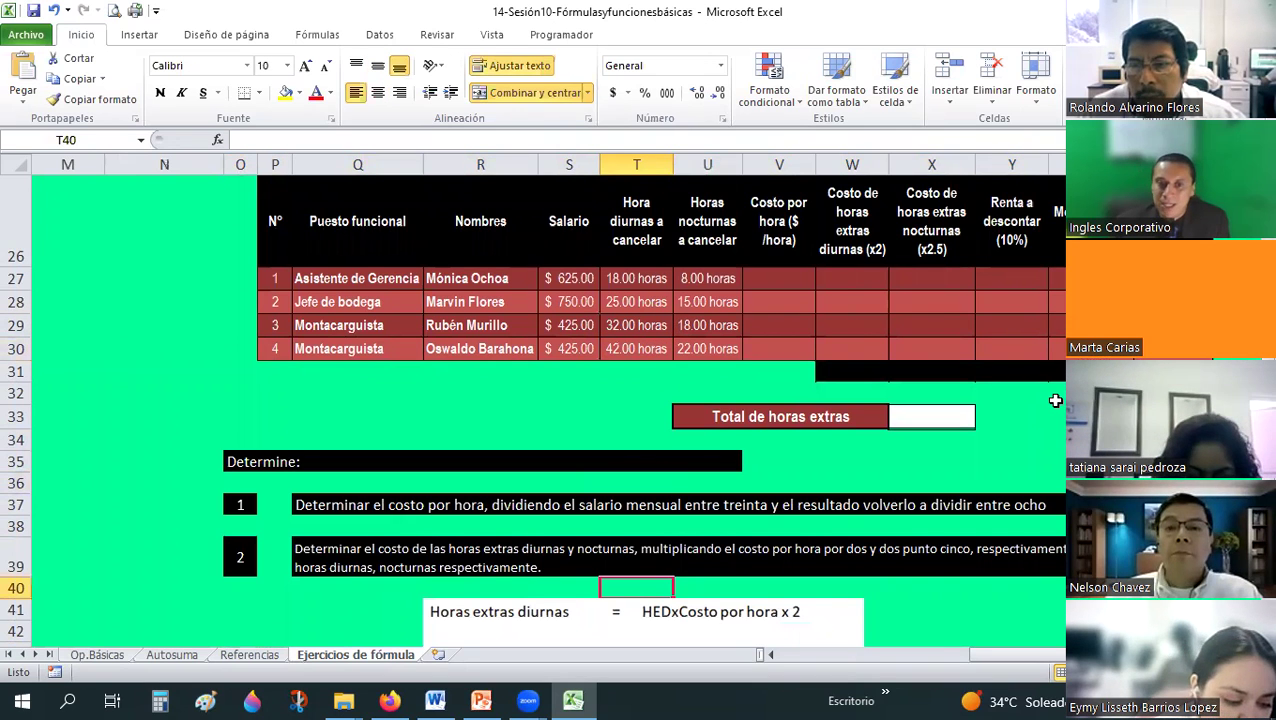
key("Down")
key("Down")
key("Down")
key("Down")
key("Down")
key("Down")
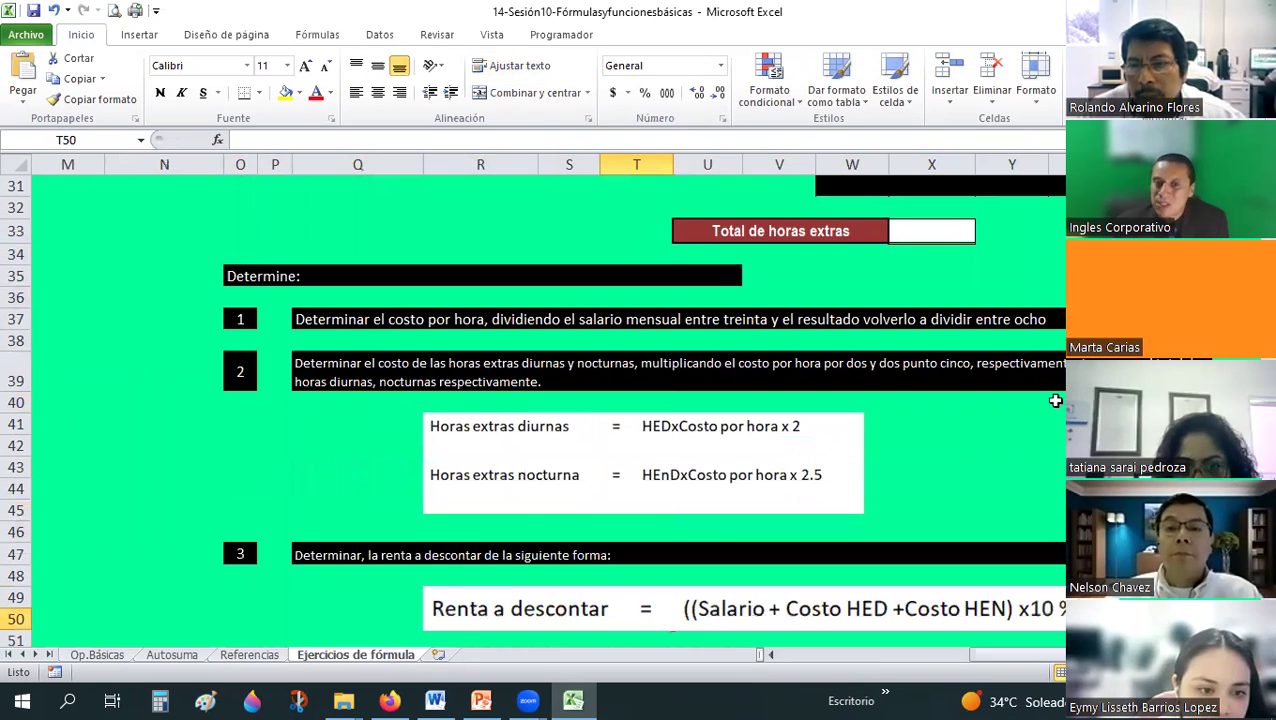
key("Down")
key("Down")
key("Down")
key("Down")
key("Down")
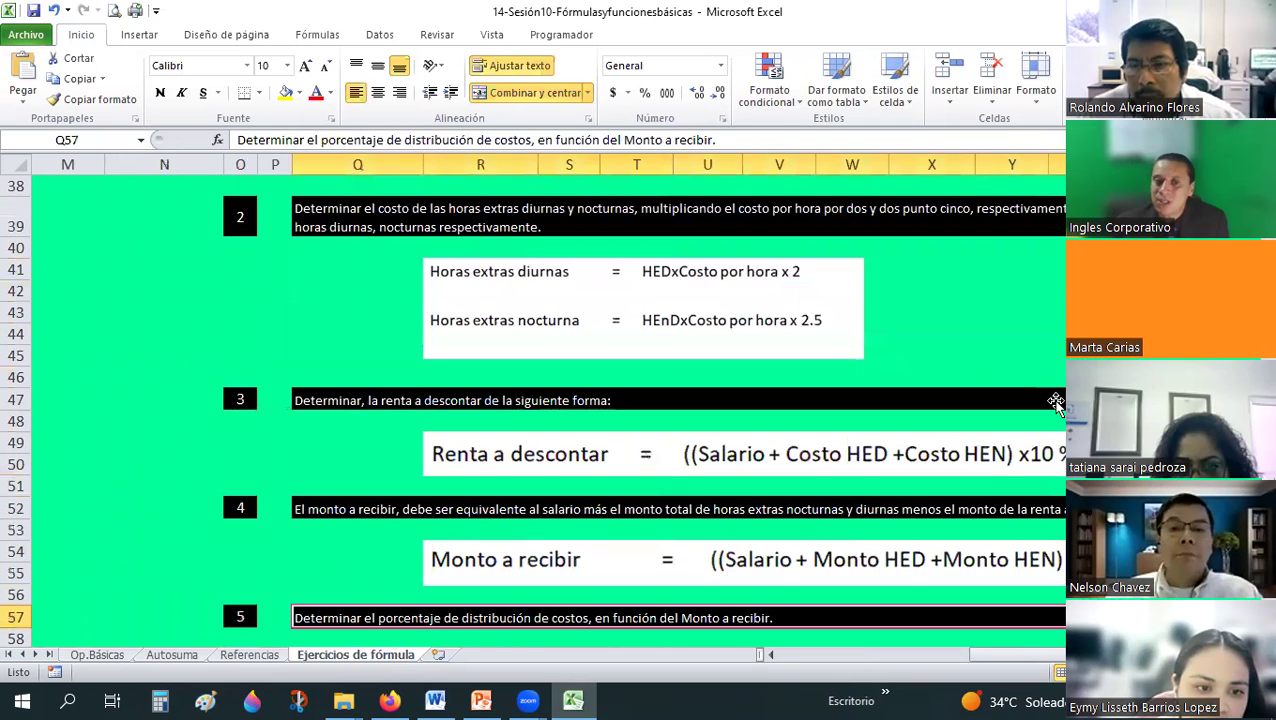
key("Down")
key("Down")
key("Down")
key("Down")
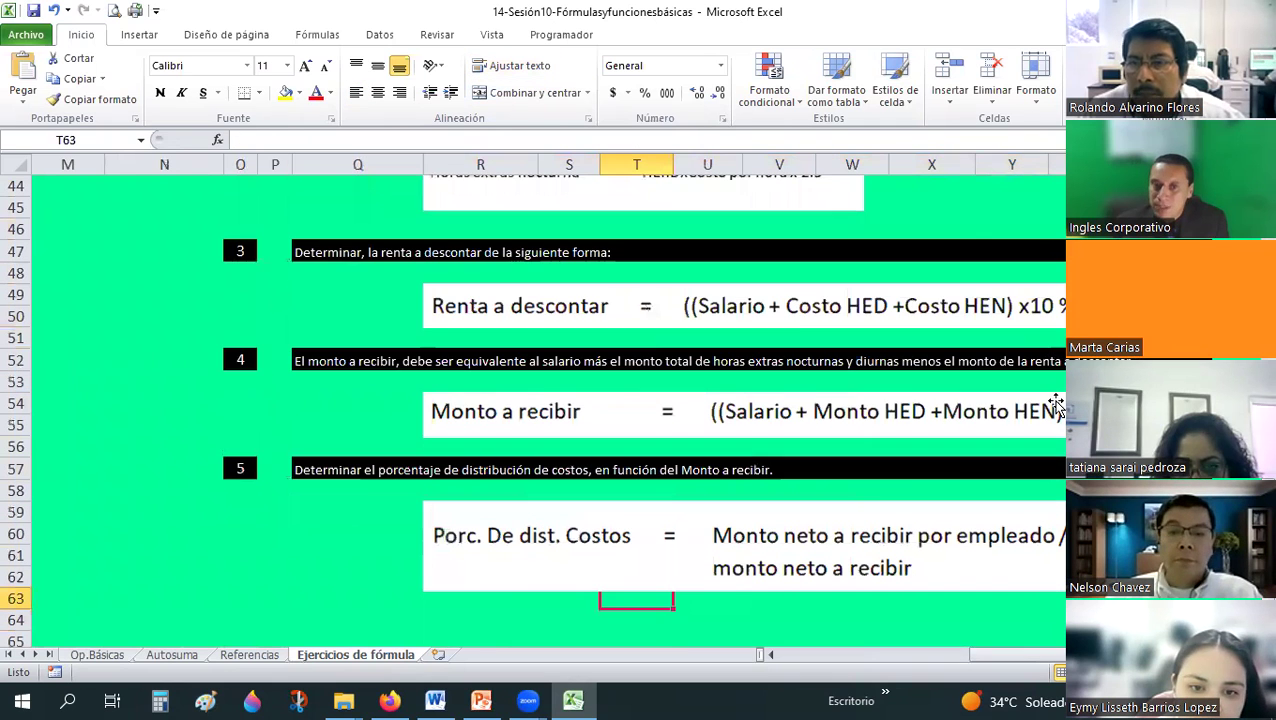
key("ctrl+Up")
key("ctrl+Up")
key("ctrl+Up")
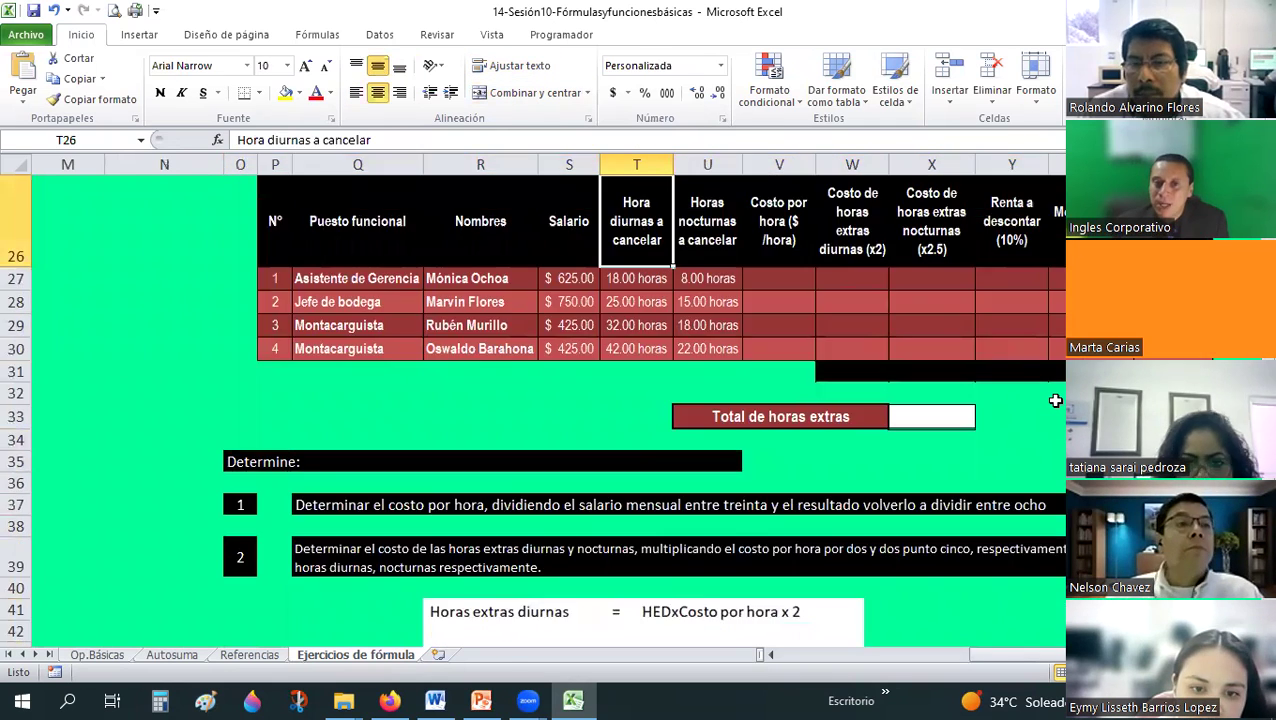
key("Down")
key("Down")
key("Right")
key("Right")
key("Right")
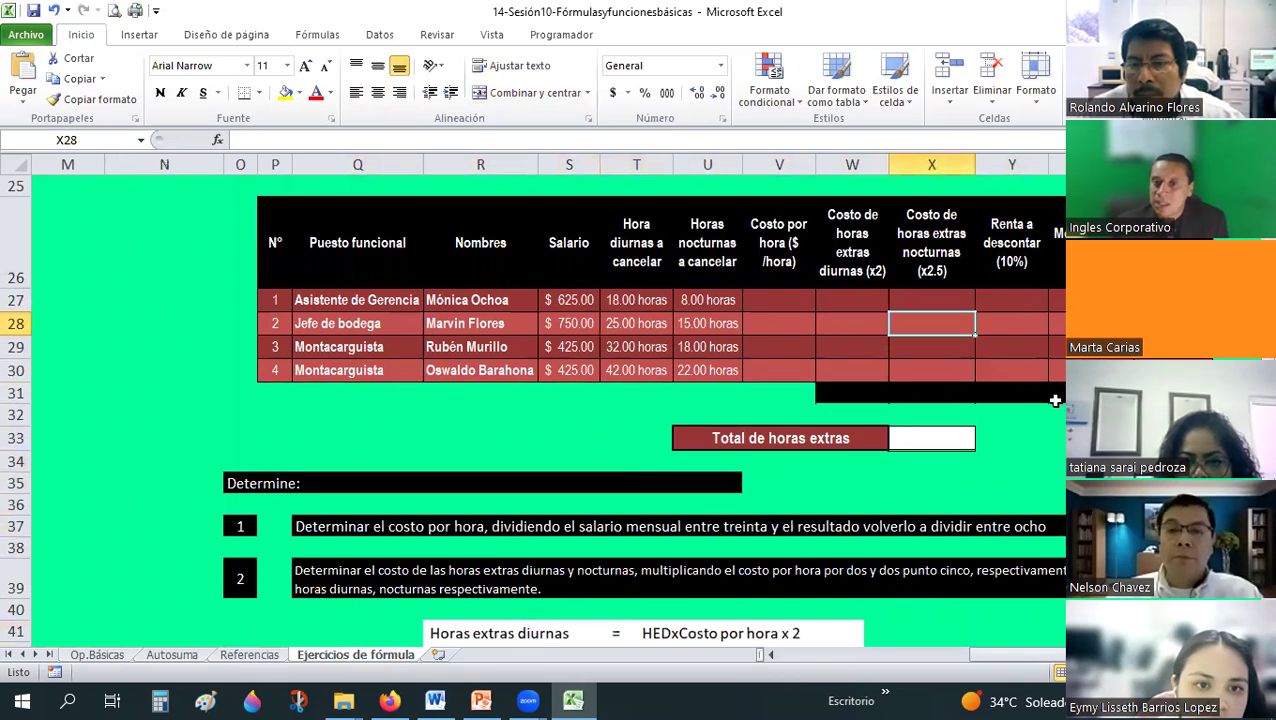
key("Right")
key("Right")
key("Left")
key("Left")
key("Left")
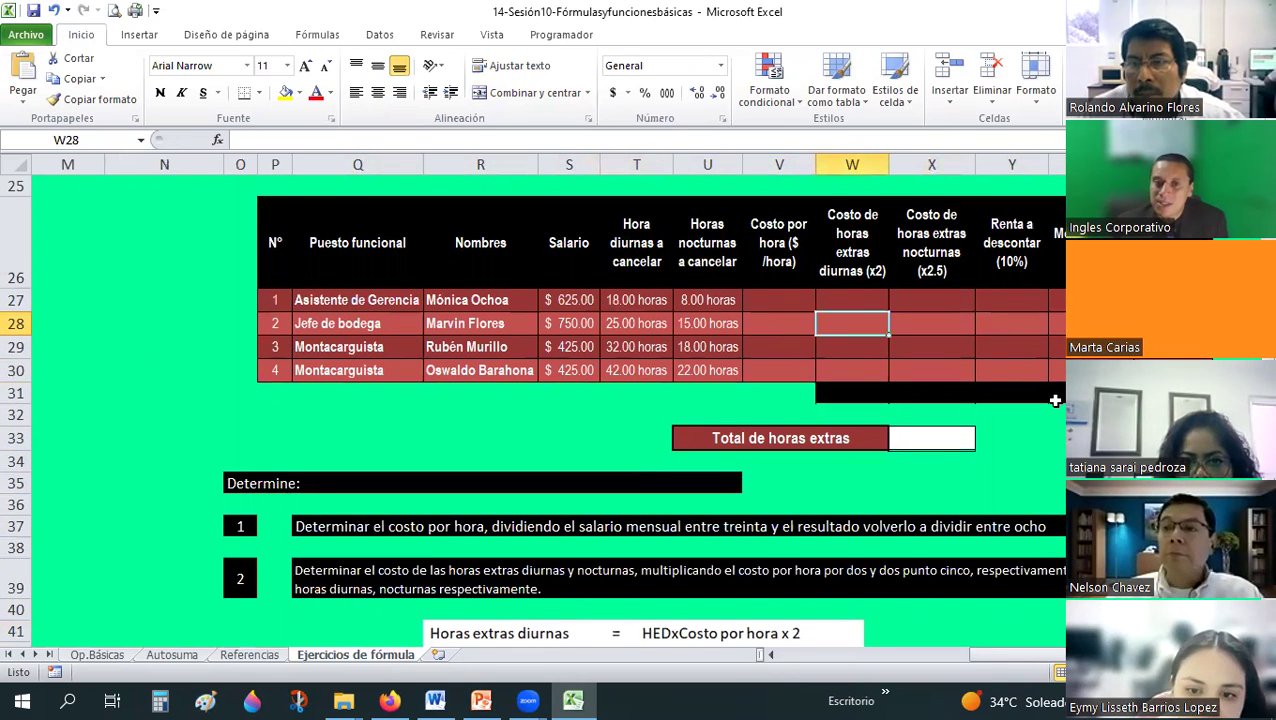
key("Left")
key("Down")
key("Down")
key("Down")
key("Down")
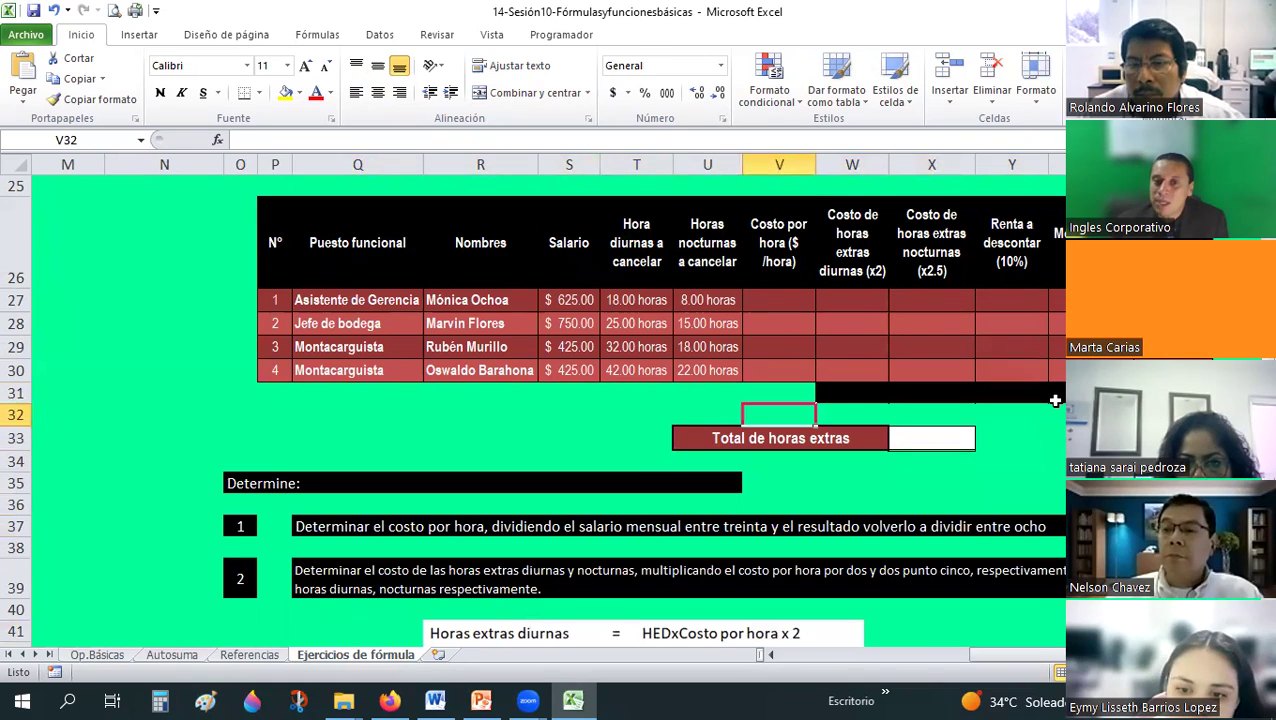
key("Up")
key("Up")
key("Up")
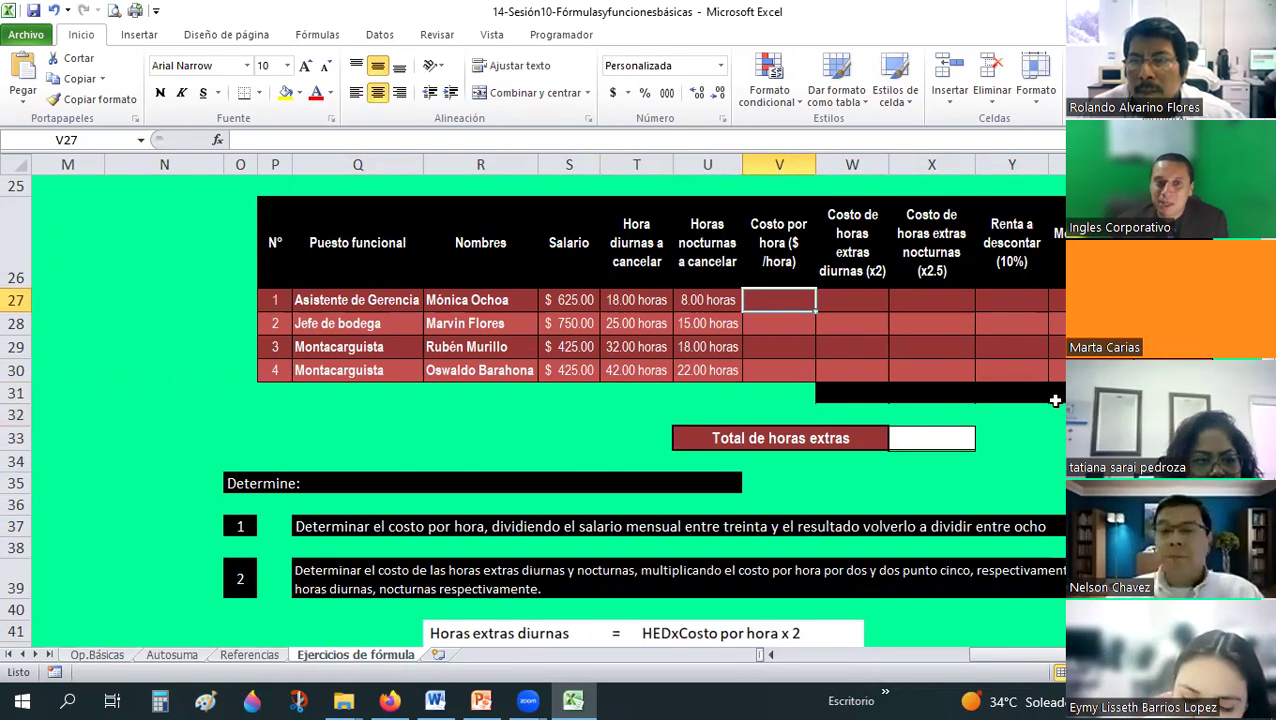
key("Left")
key("Left")
key("Left")
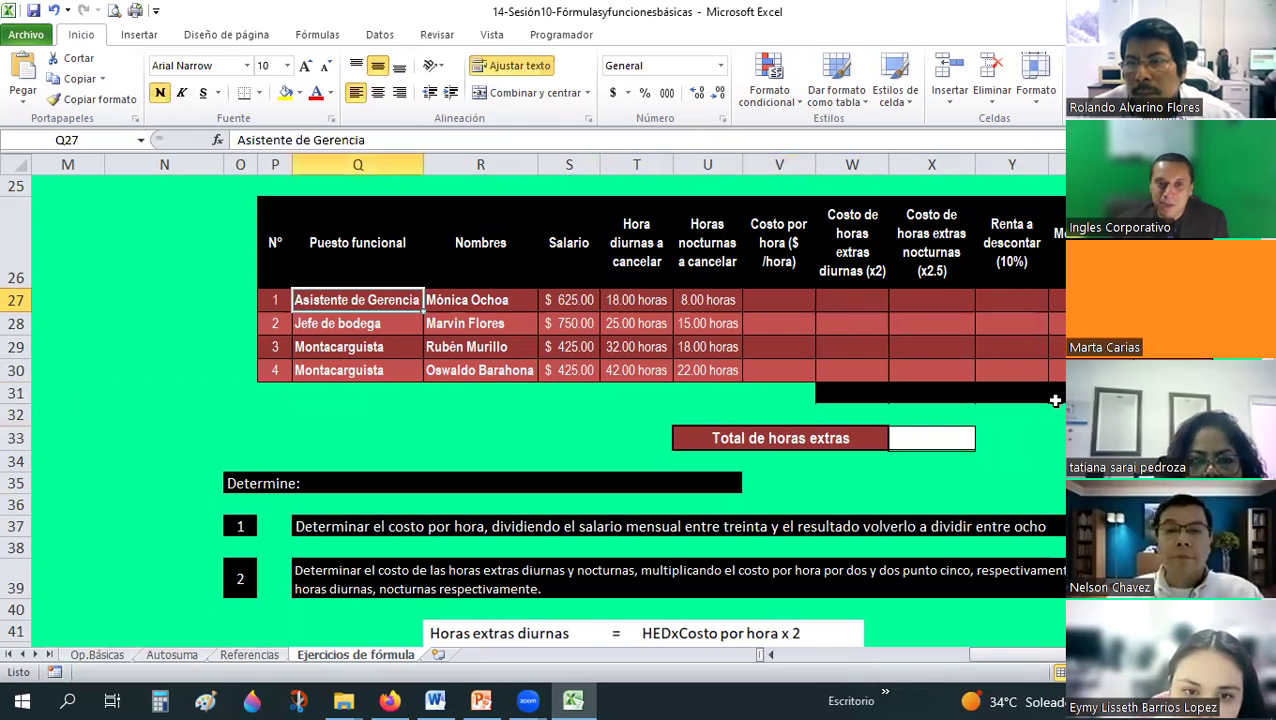
key("Left")
key("shift+Down")
key("shift+Down")
key("shift+Down")
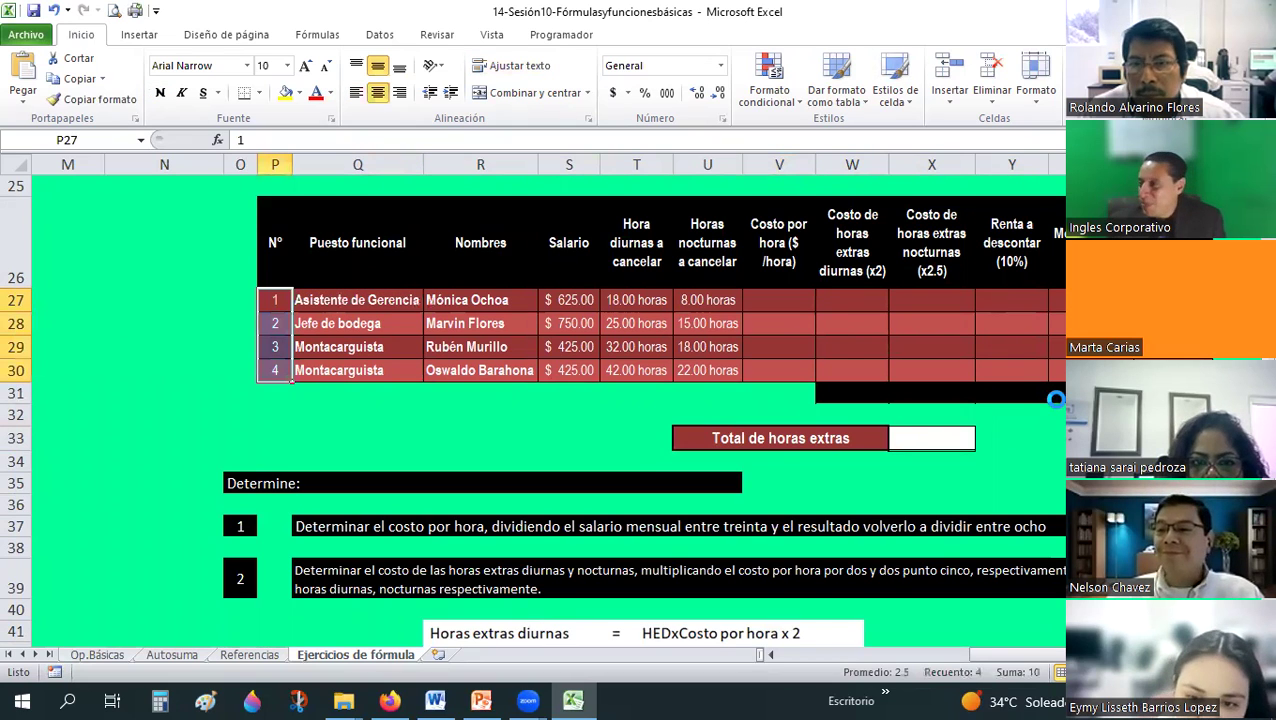
key("Up")
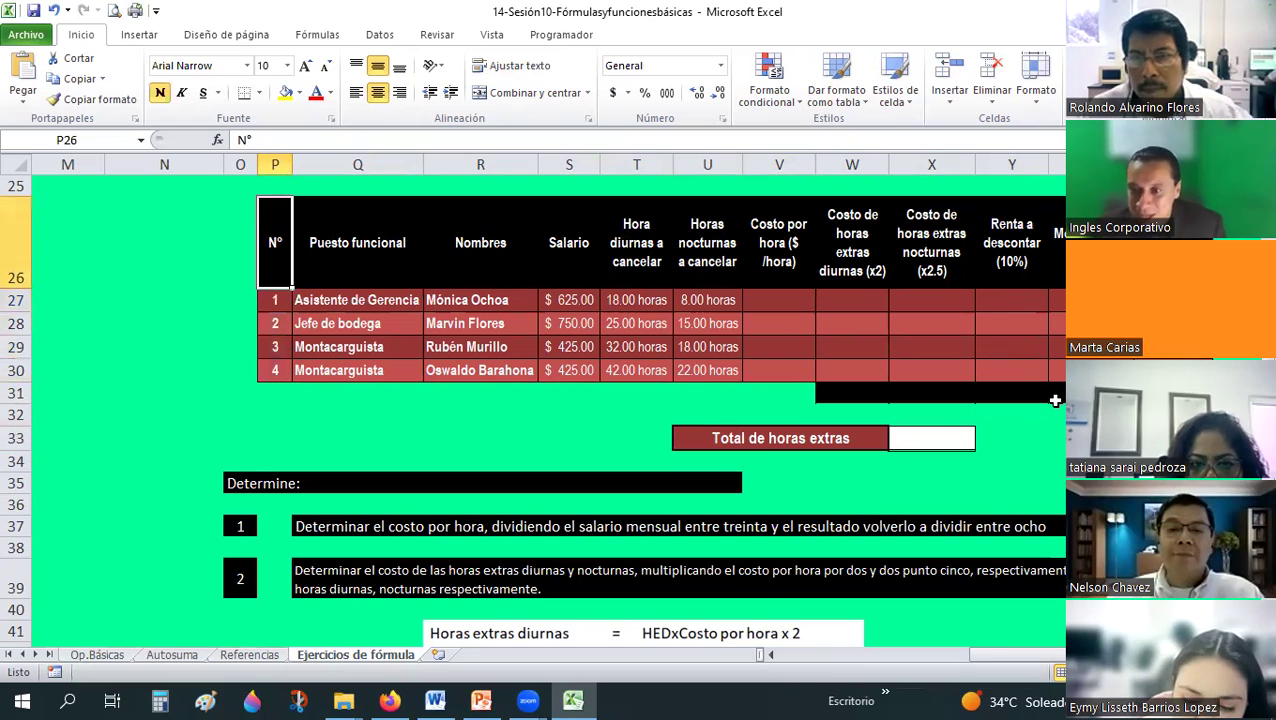
key("Up")
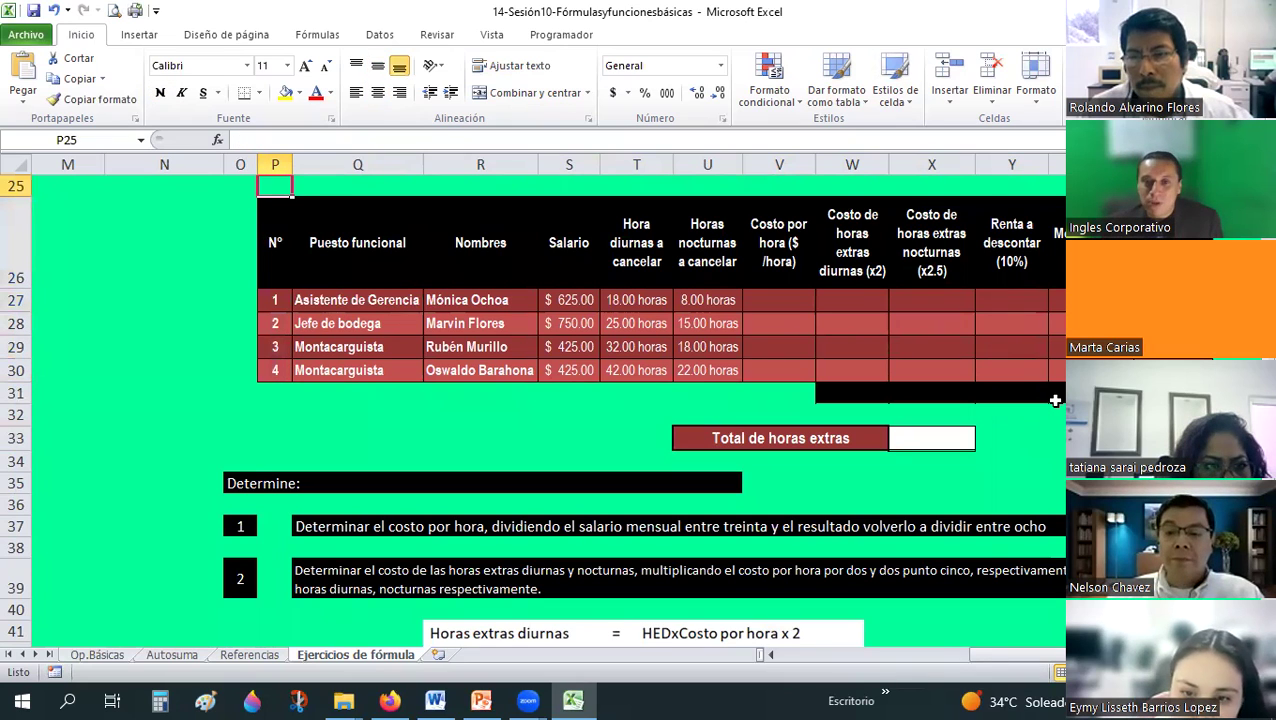
key("Down")
key("Down")
key("Down")
key("Down")
key("Down")
key("Down")
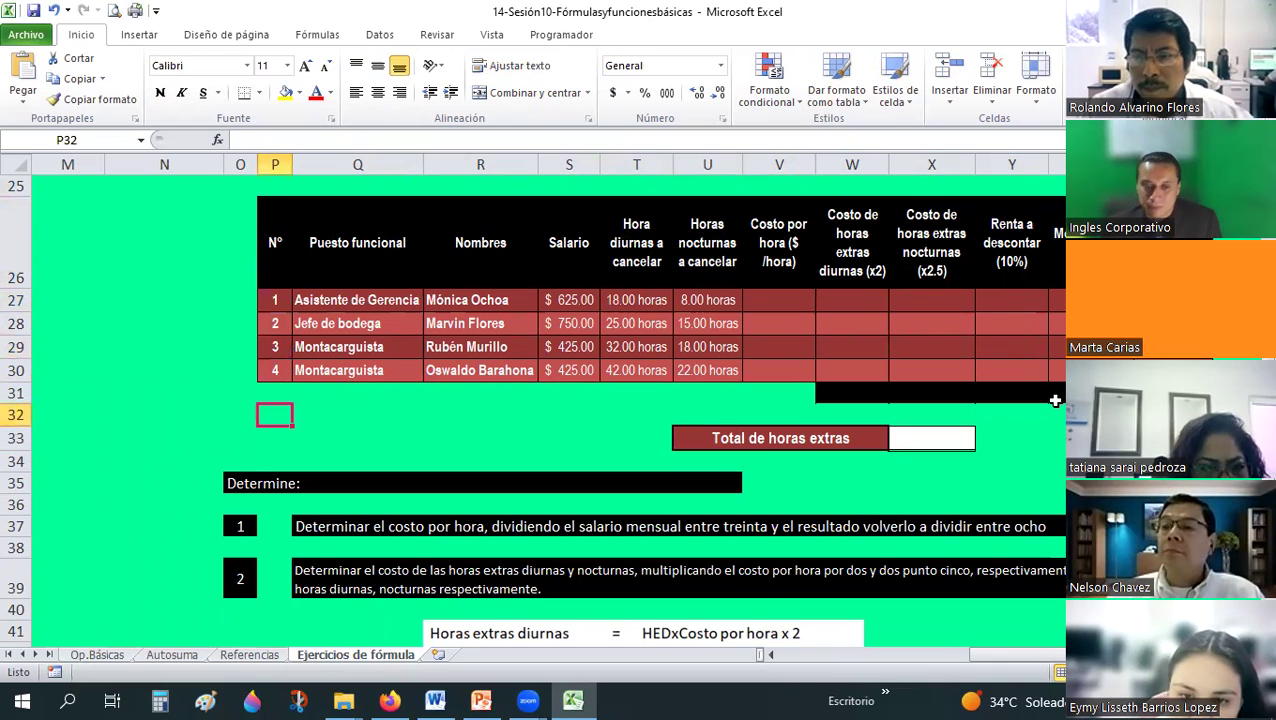
key("Up")
key("Down")
key("Down")
key("Down")
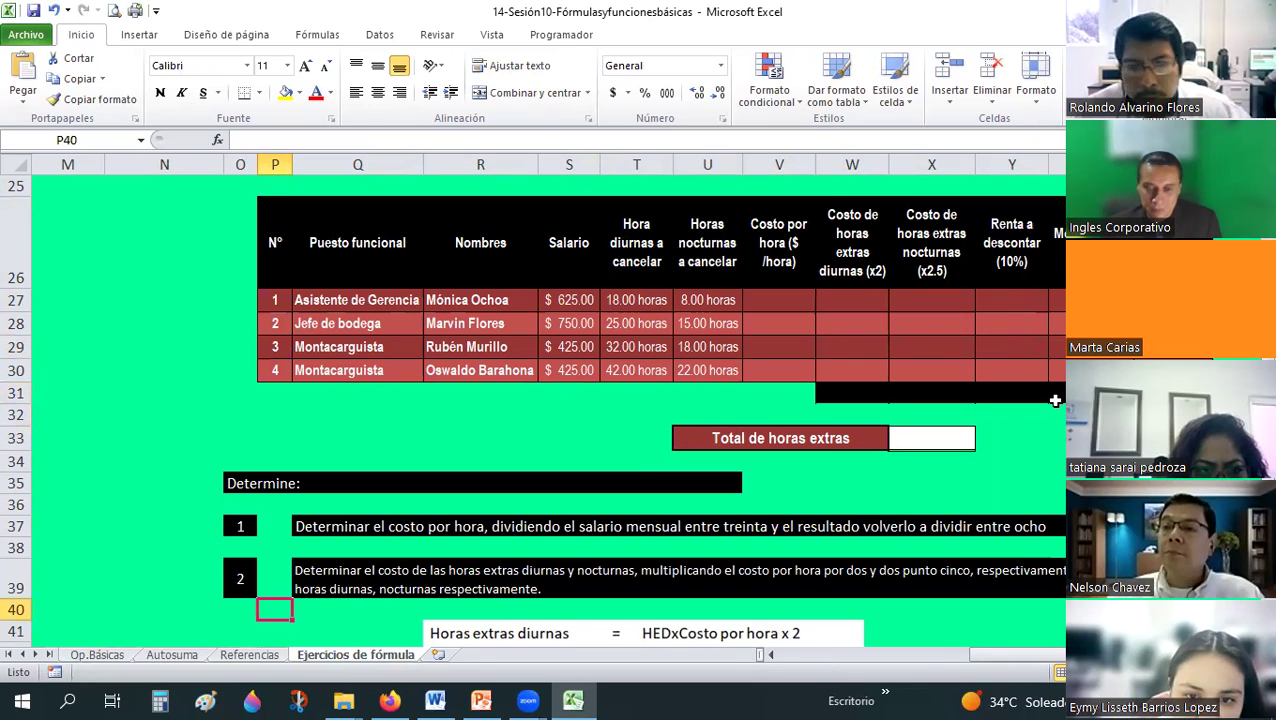
key("Down")
key("Down")
key("Down")
key("Down")
key("Down")
key("Down")
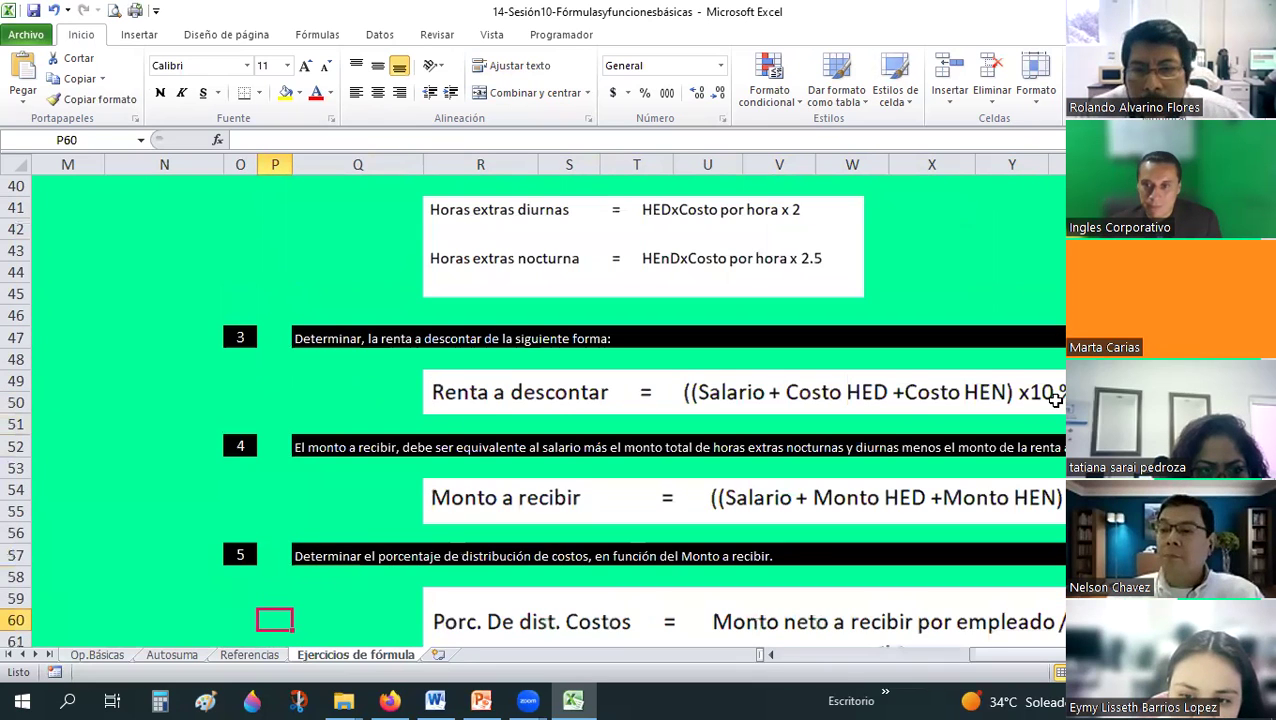
key("Down")
key("Down")
key("Down")
key("Down")
key("Down")
key("Down")
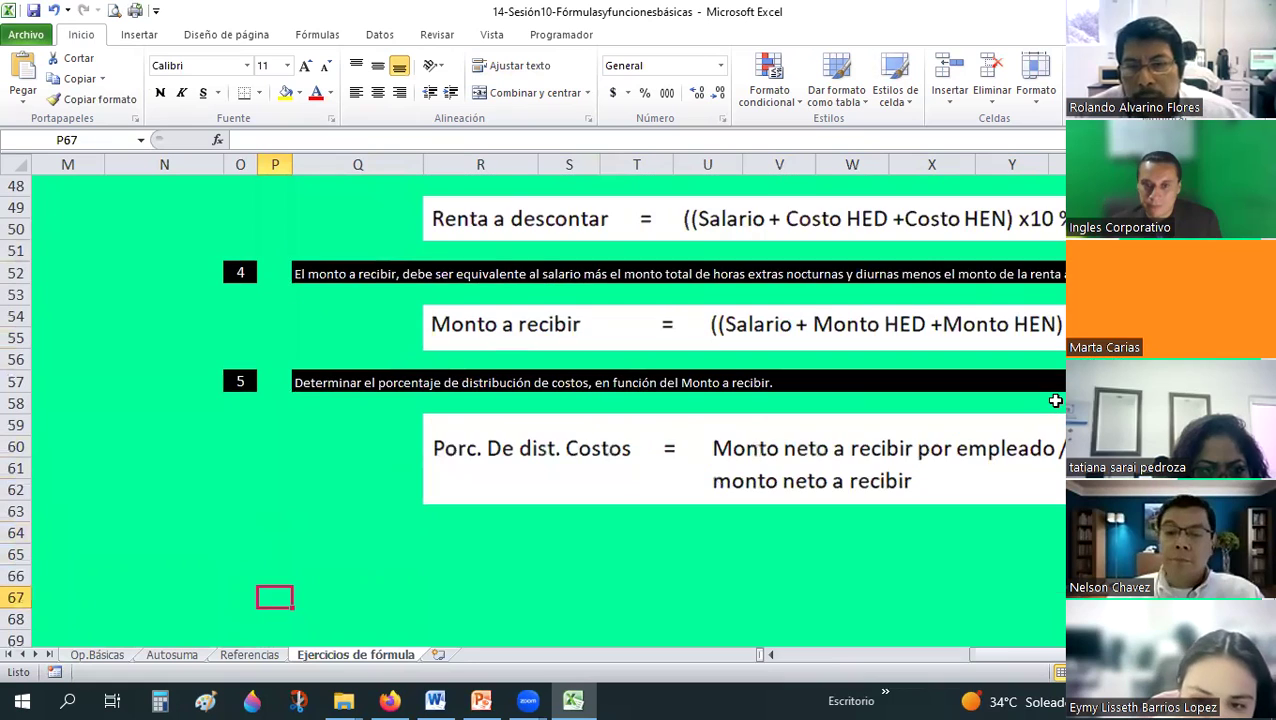
key("ctrl+Up")
key("ctrl+Up")
key("ctrl+Up")
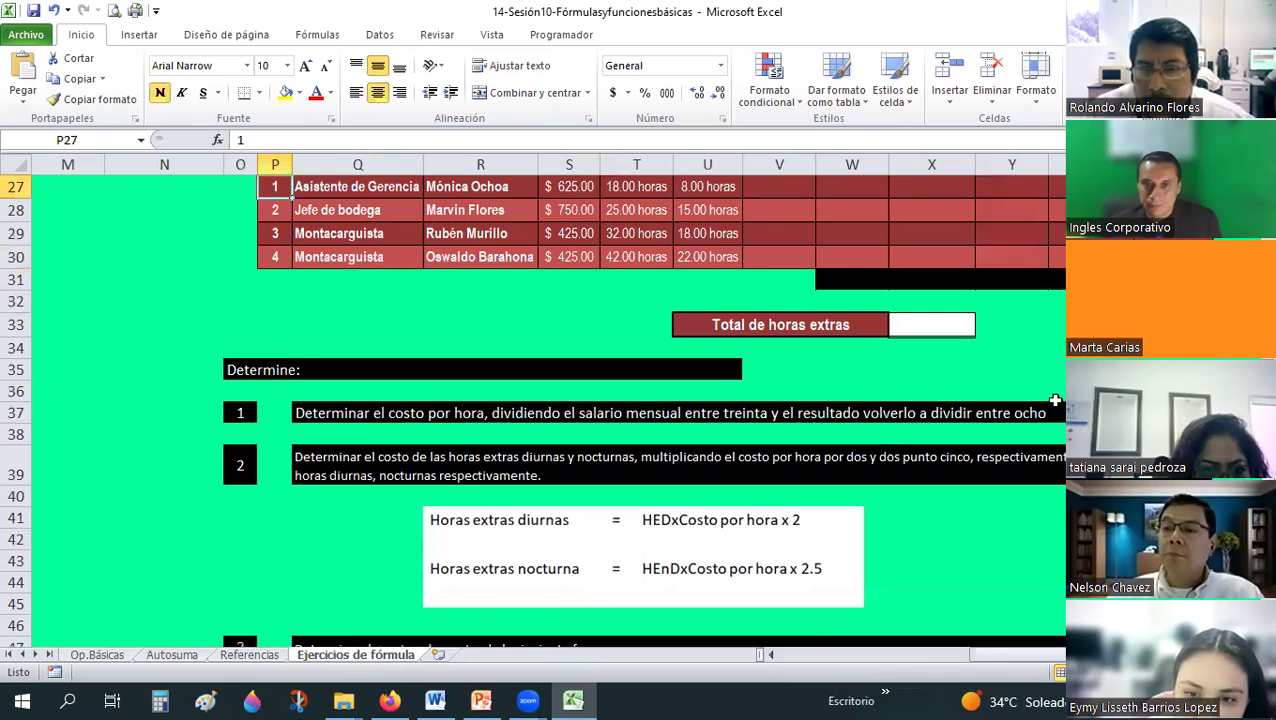
key("Up")
key("Up")
key("Up")
key("Up")
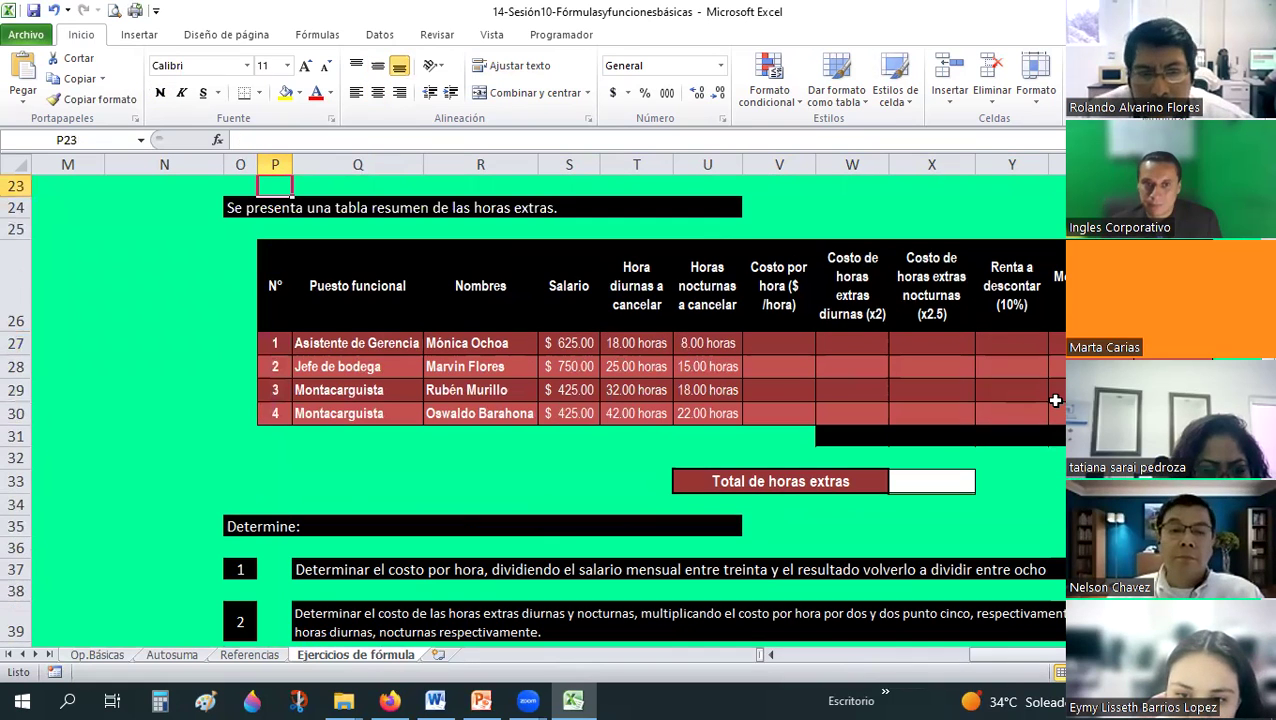
key("Down")
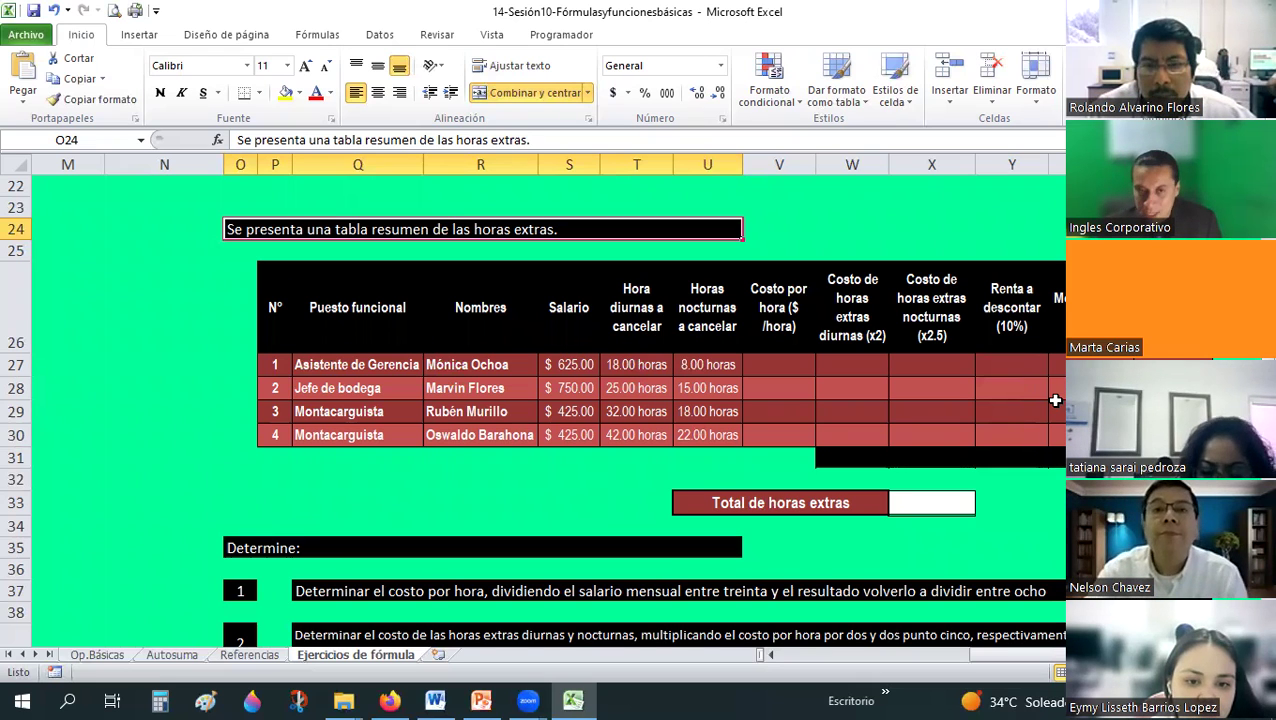
key("Home")
key("ctrl+Home")
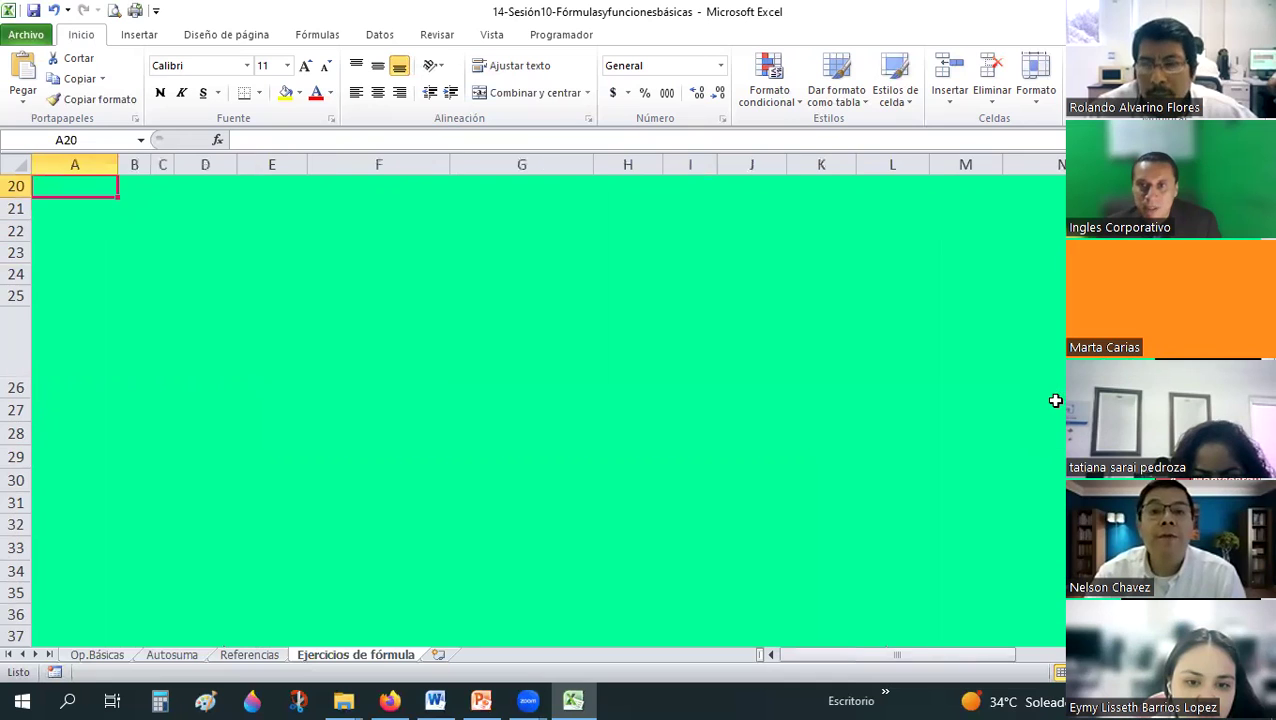
key("Up")
key("Up")
key("Up")
key("Up")
key("Up")
key("Up")
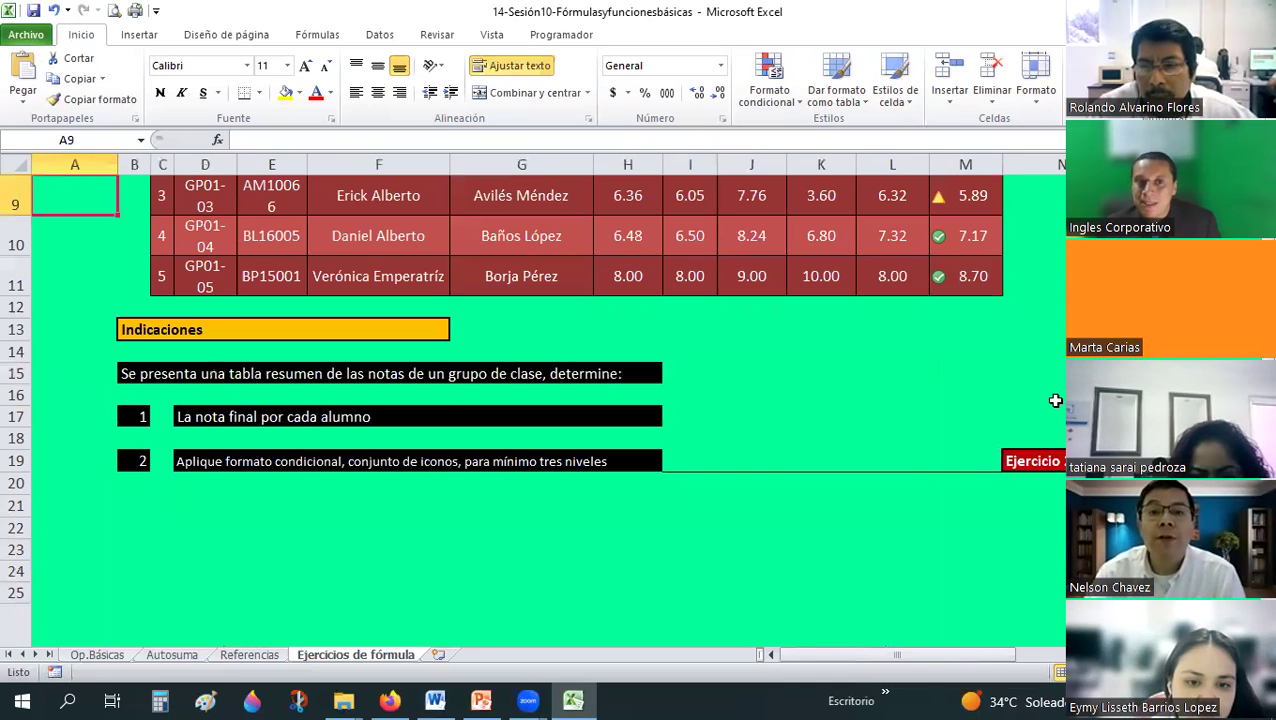
key("Up")
key("Up")
key("Up")
key("Right")
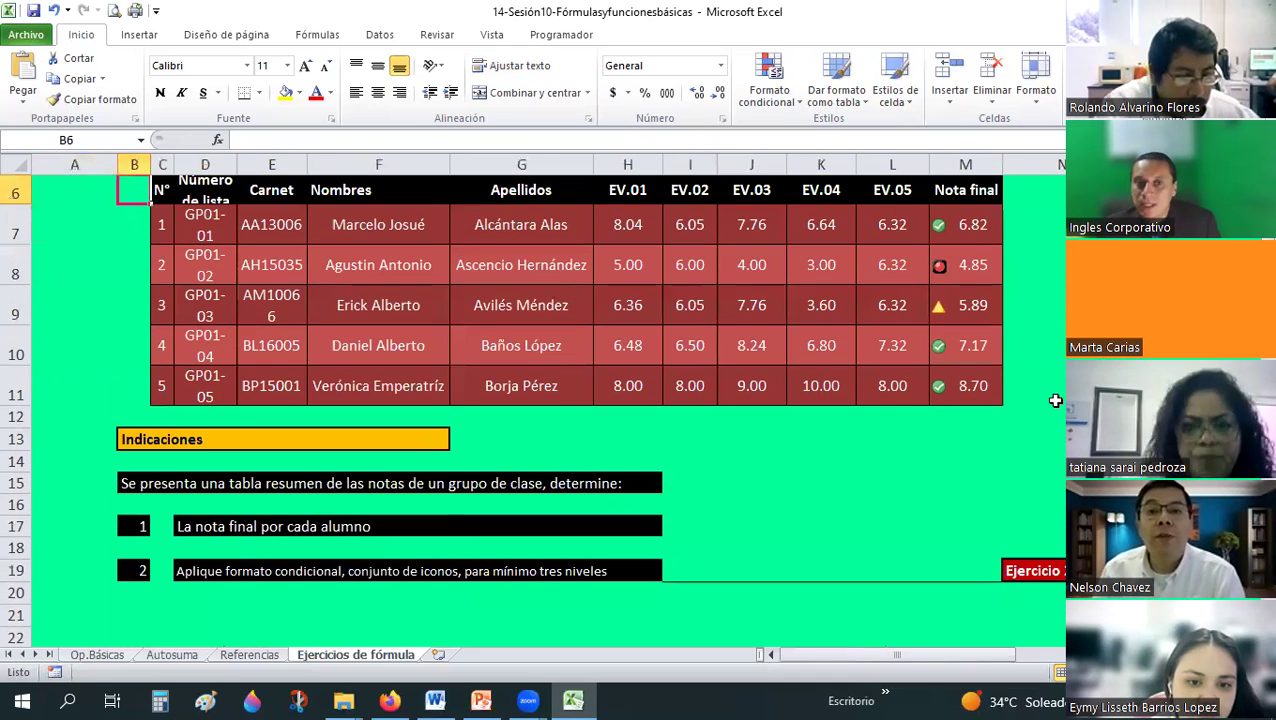
key("Right")
key("Right")
key("Right")
key("Down")
key("Right")
key("Right")
key("Right")
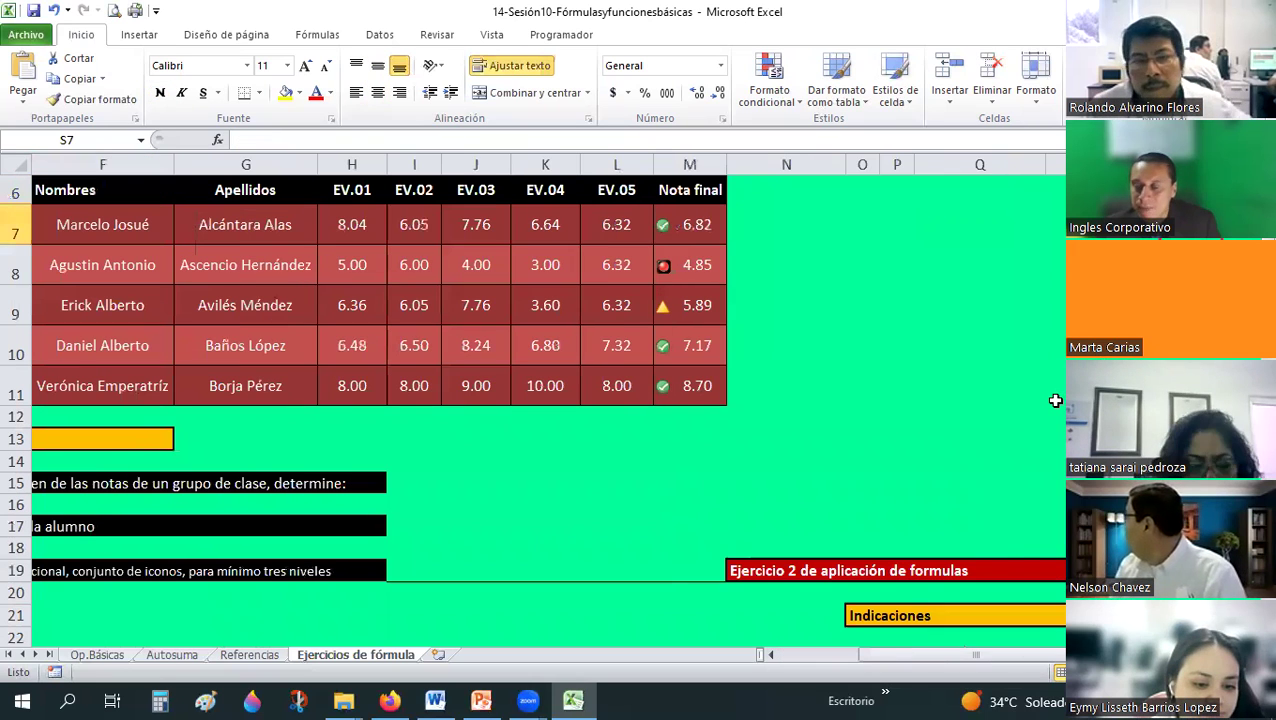
key("Down")
key("Down")
key("Down")
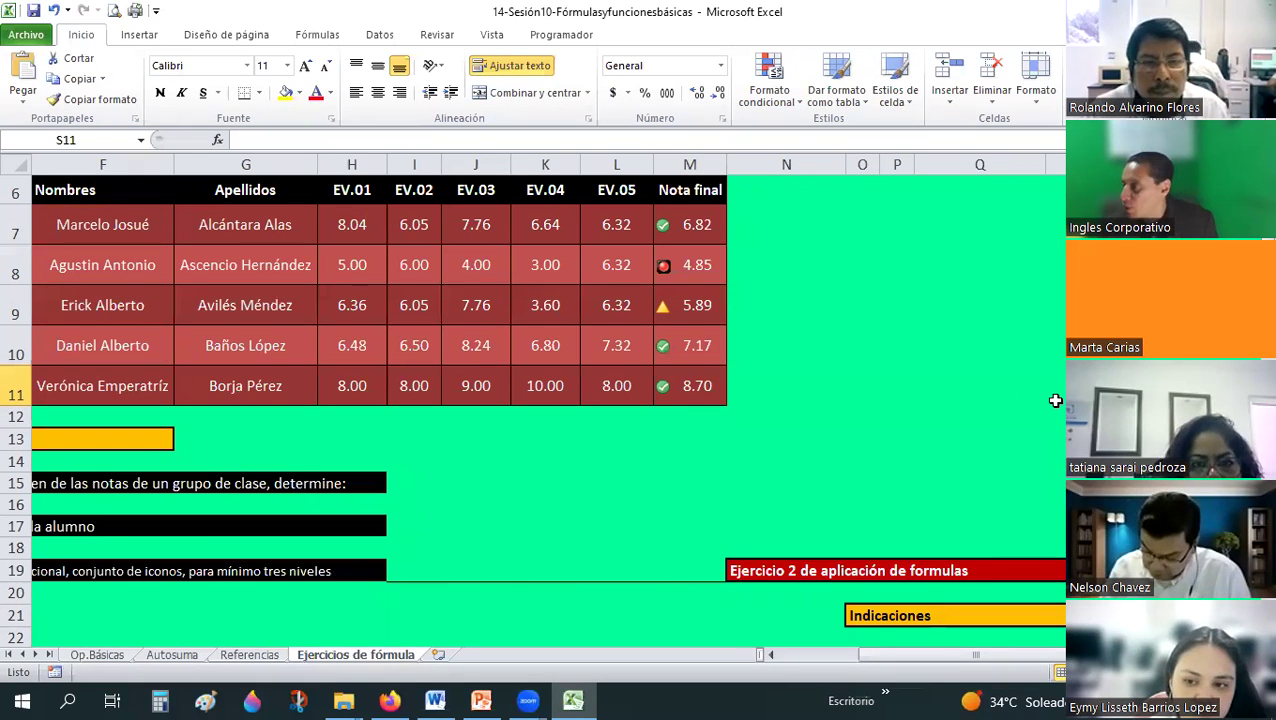
key("Down")
key("Down")
key("Down")
key("Down")
key("Down")
key("Down")
key("Right")
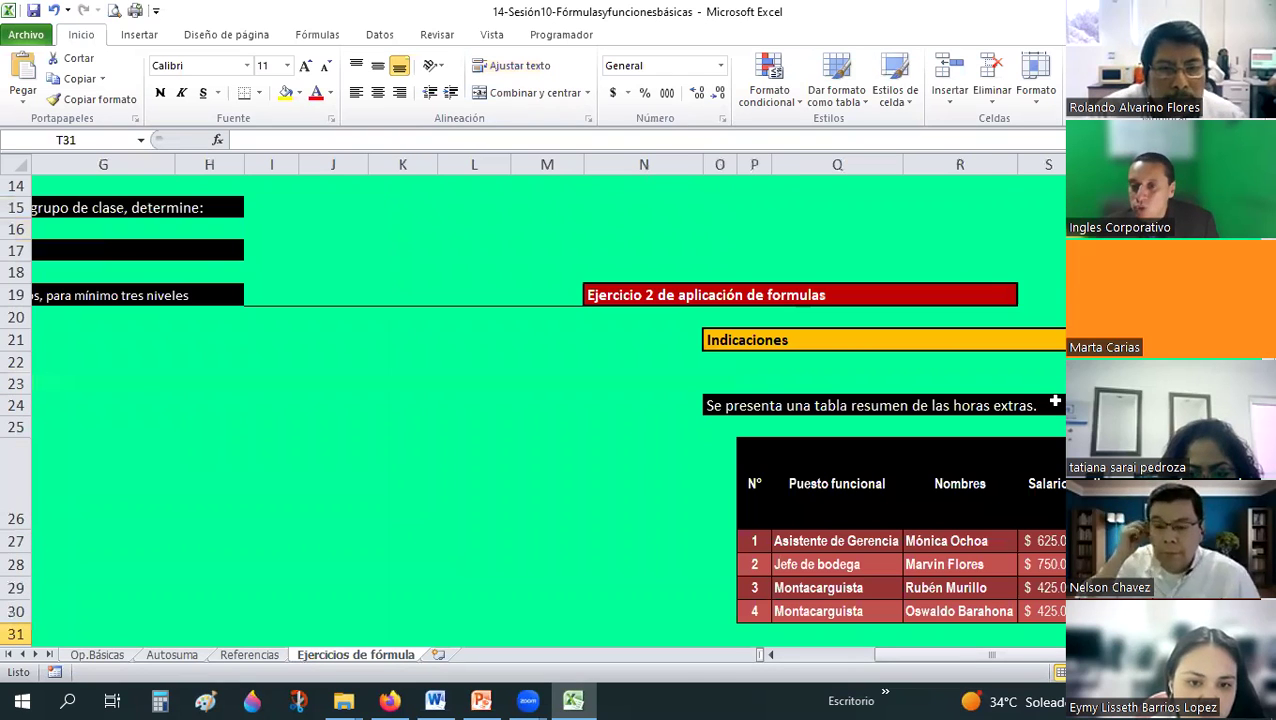
key("Right")
key("Right")
key("Right")
key("Right")
key("Down")
key("Down")
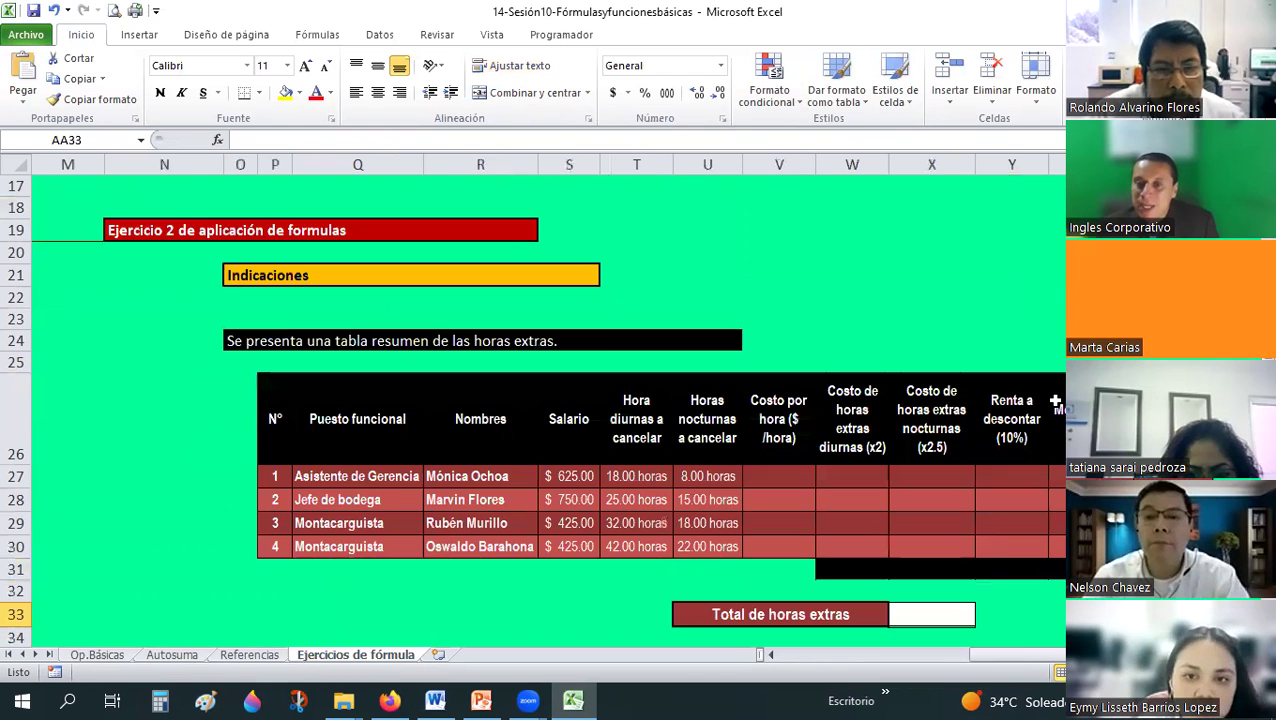
key("Down")
key("Down")
key("Down")
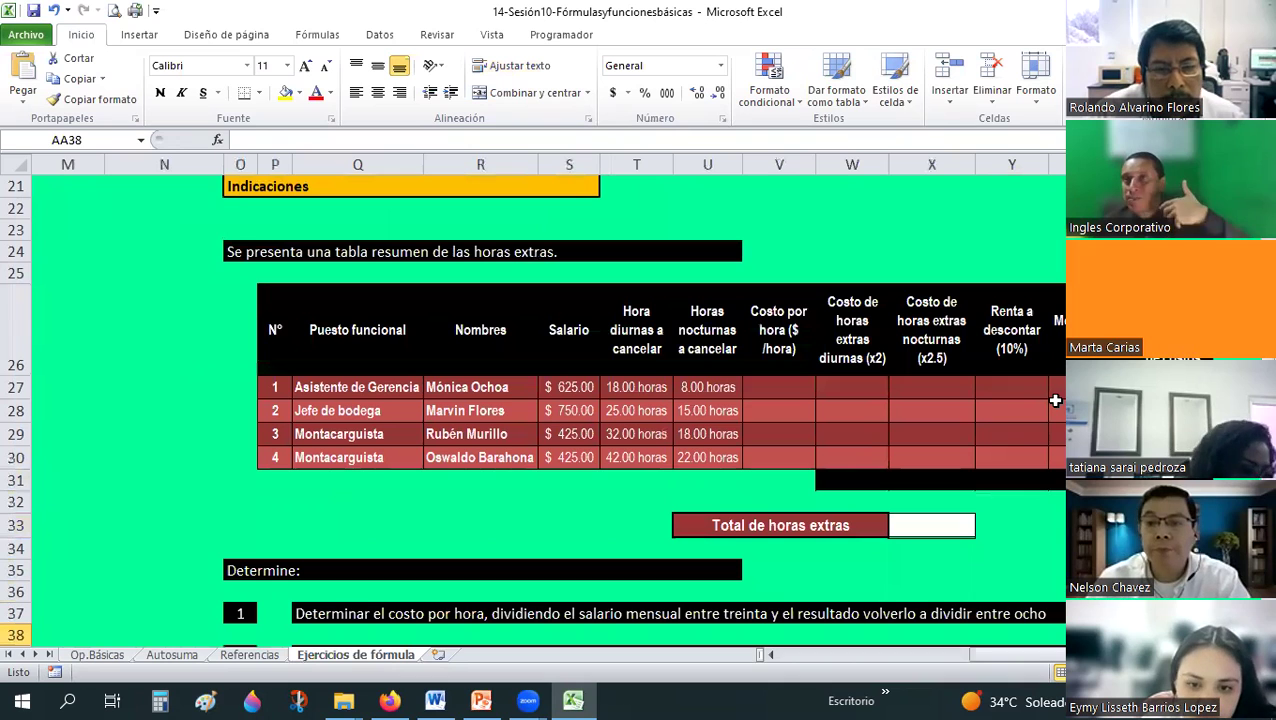
key("Down")
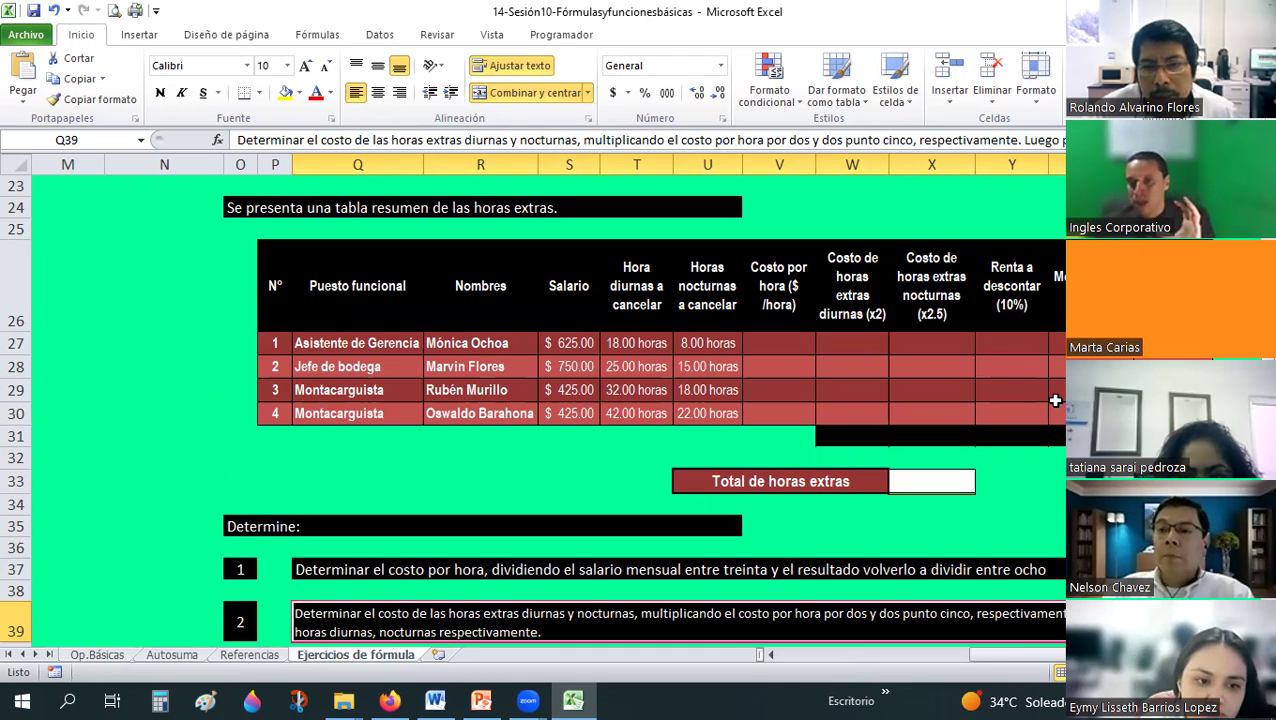
key("Up")
key("Up")
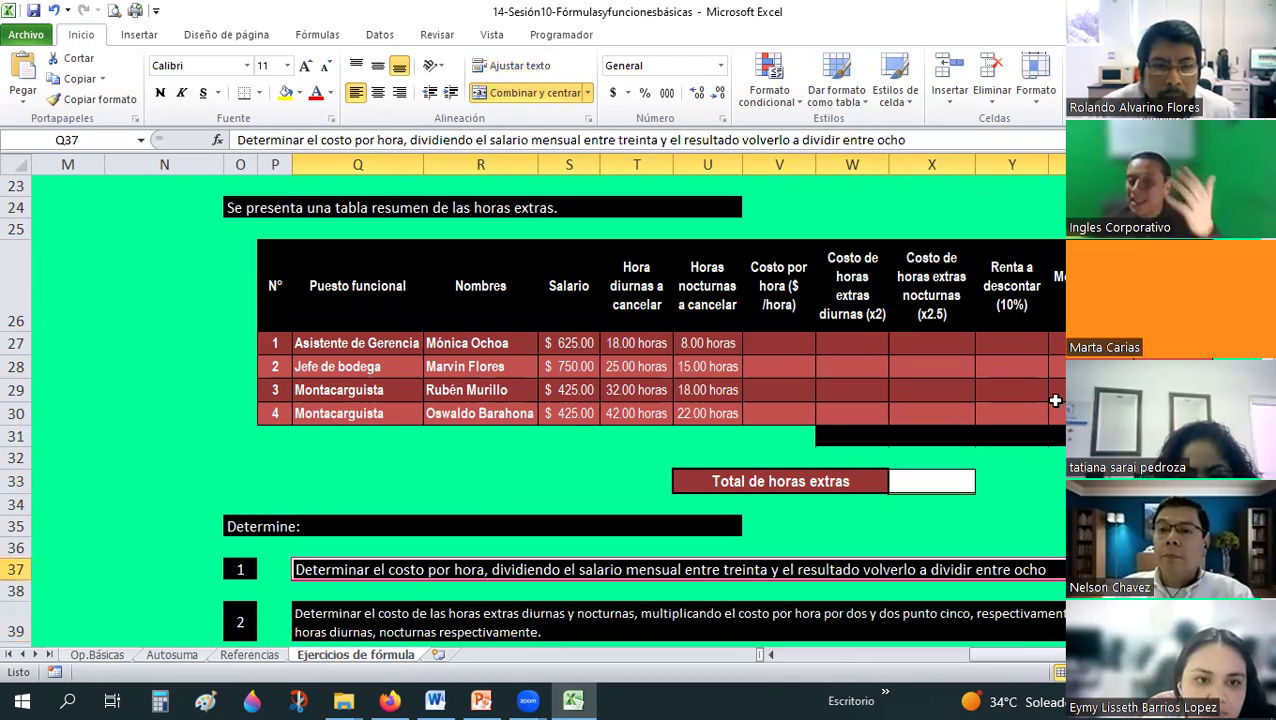
key("Down")
key("Down")
key("Down")
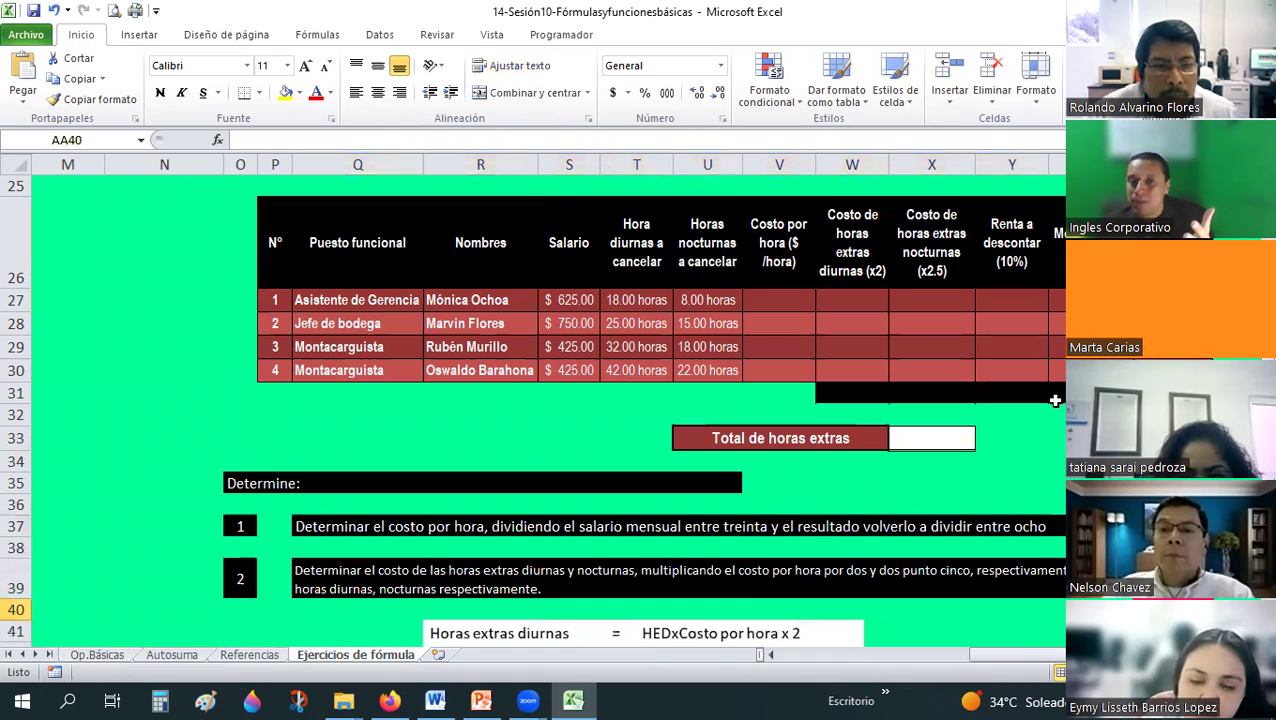
key("Up")
key("Up")
key("Up")
key("Up")
key("Up")
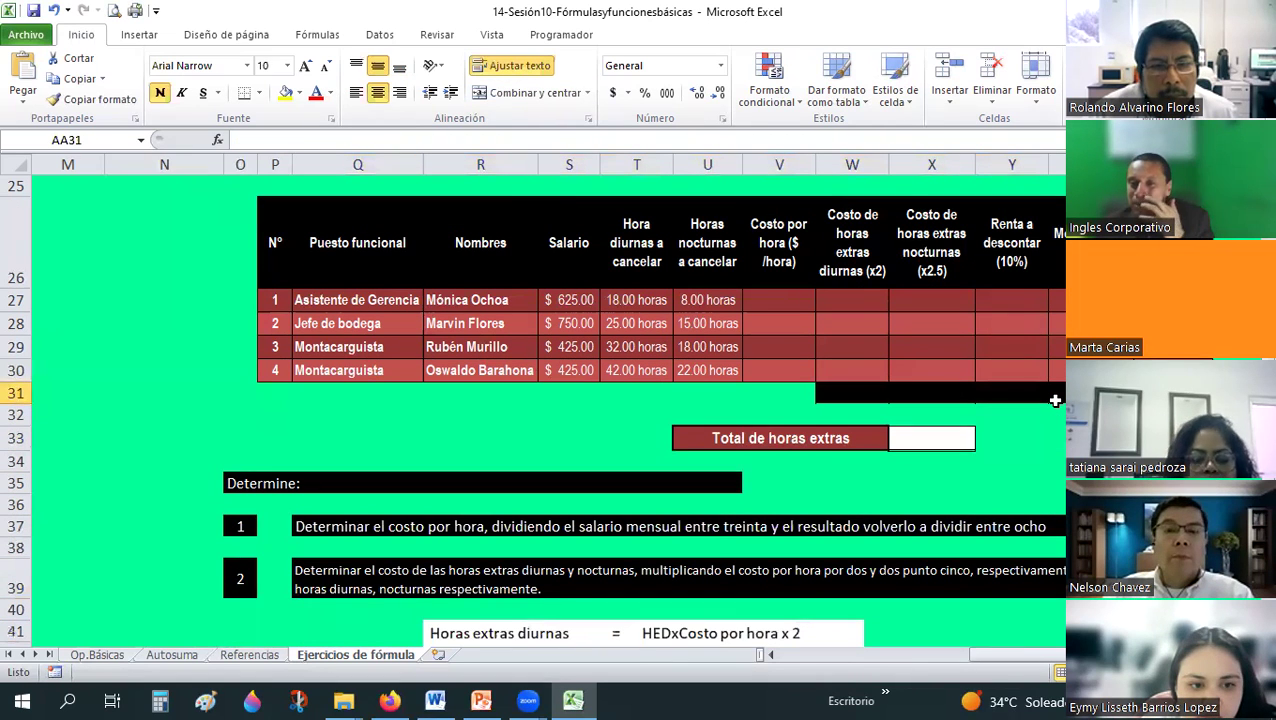
key("Up")
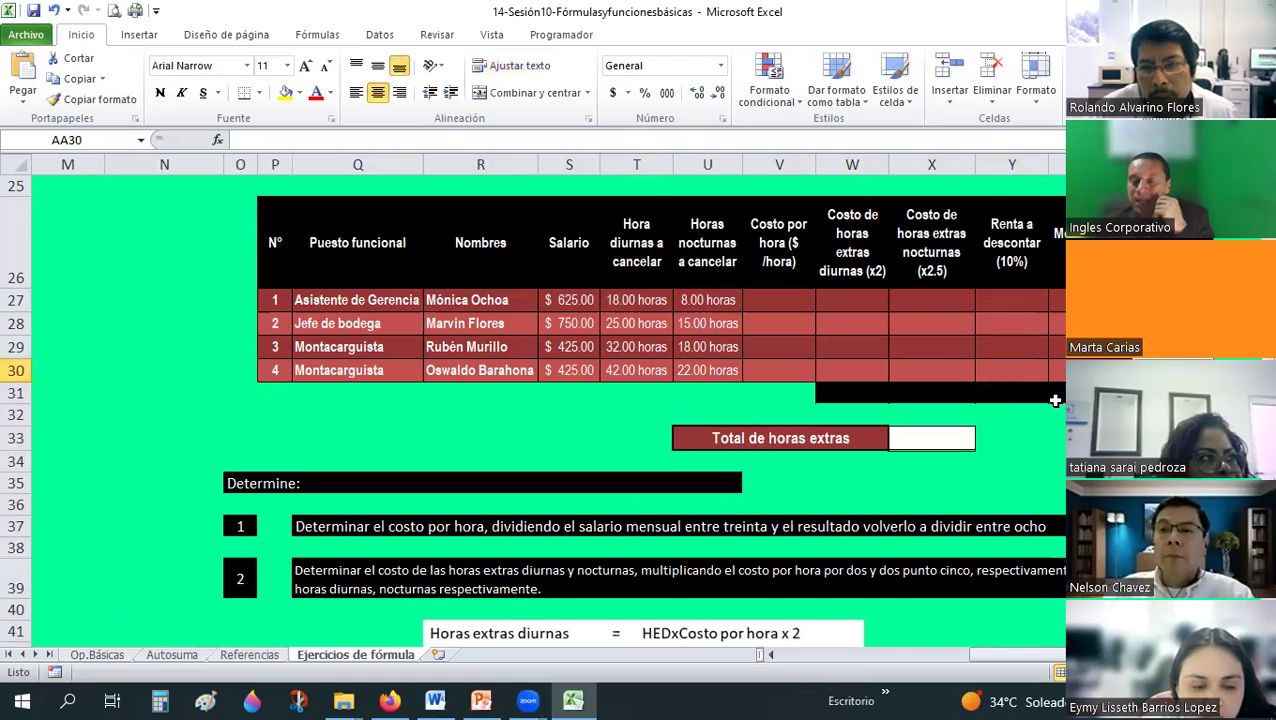
key("Up")
key("Up")
key("Up")
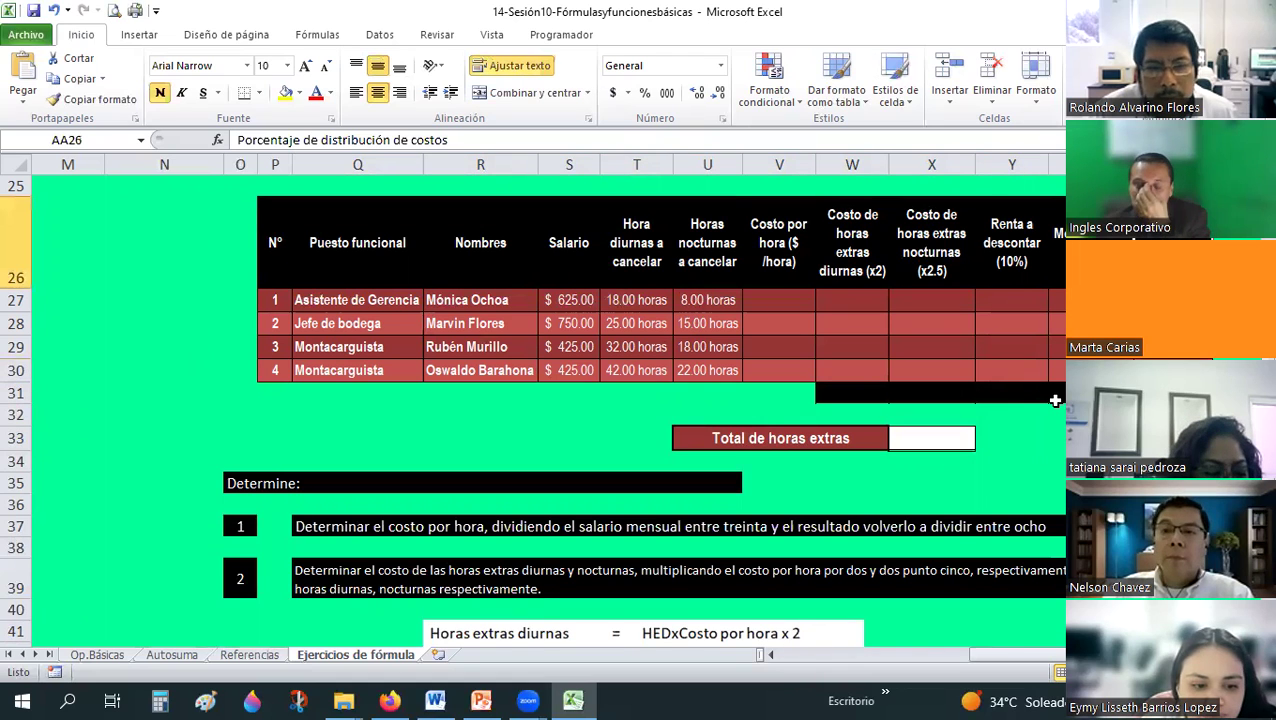
key("Down")
key("Down")
key("Down")
key("Down")
key("Down")
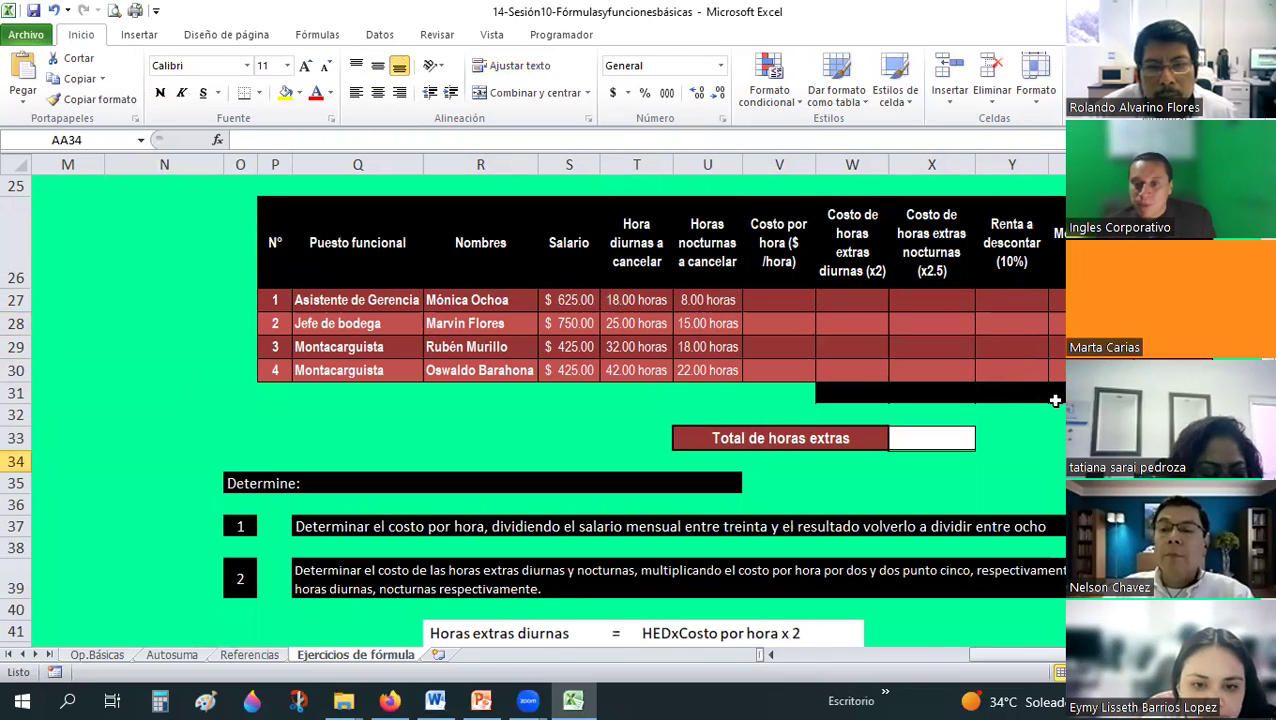
key("Down")
key("Down")
key("Down")
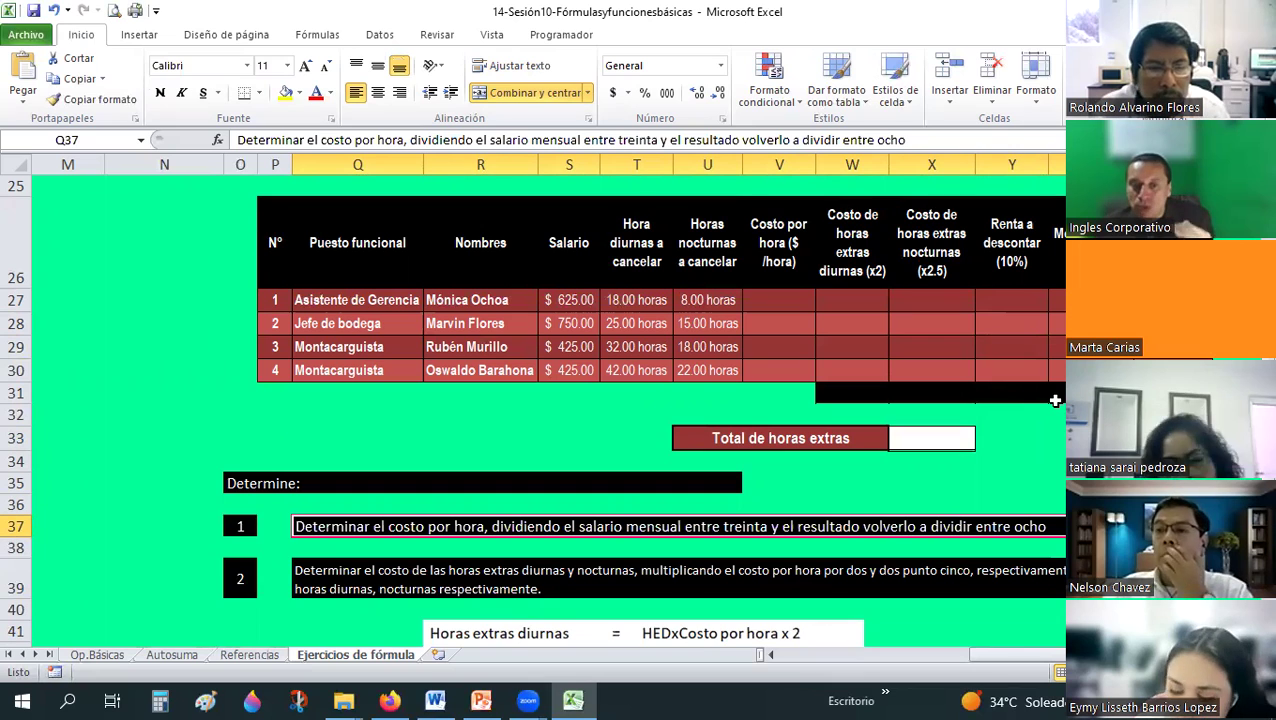
left_click(1055, 402)
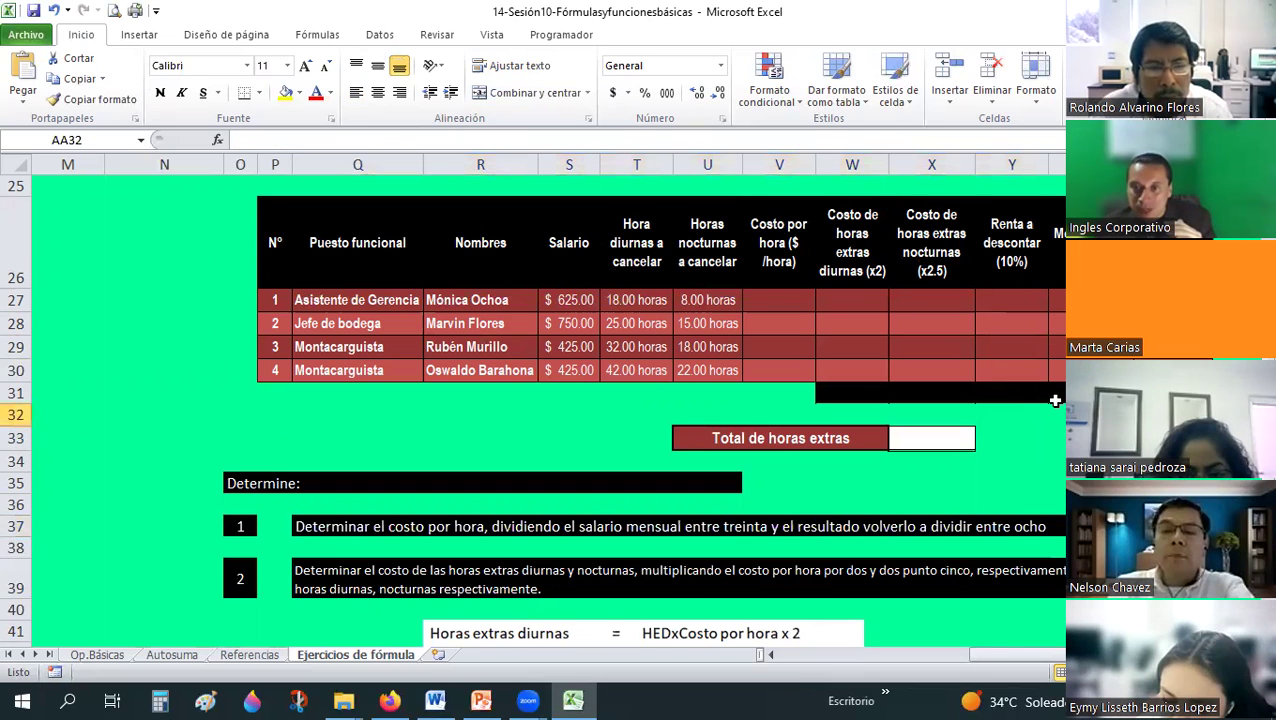
key("ctrl+Up")
key("ctrl+Left")
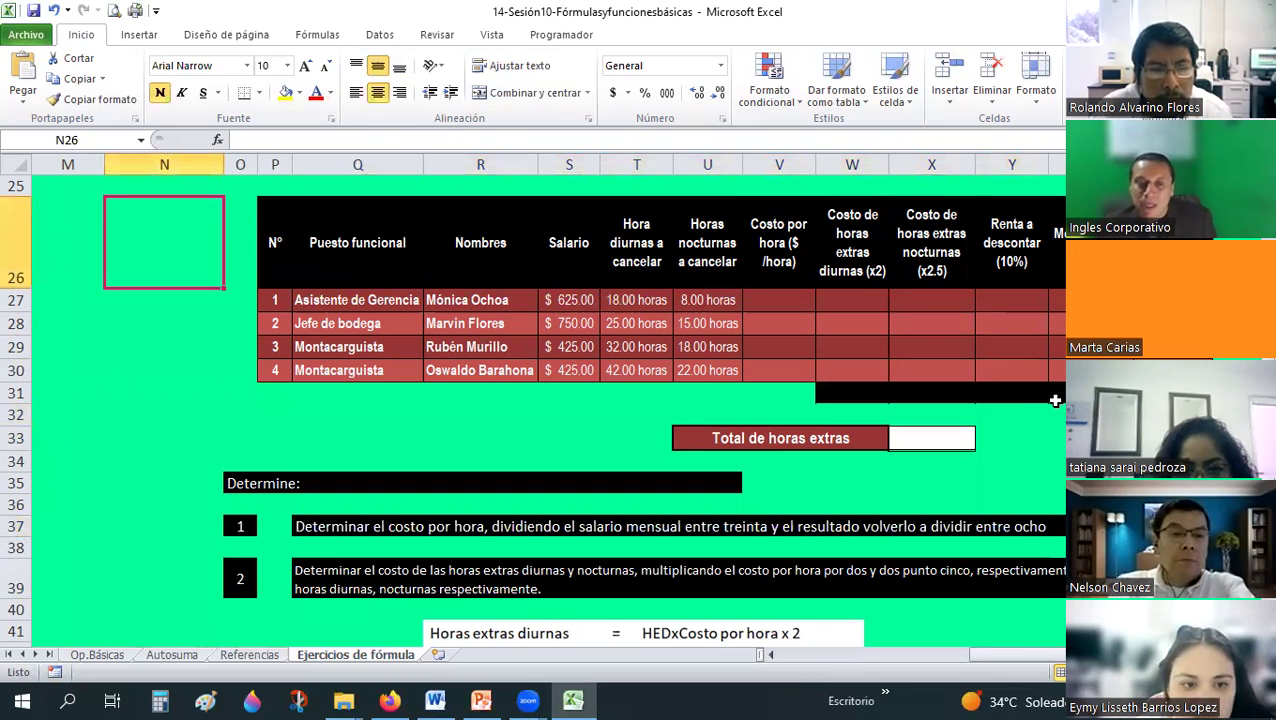
key("ctrl+Right")
key("Right")
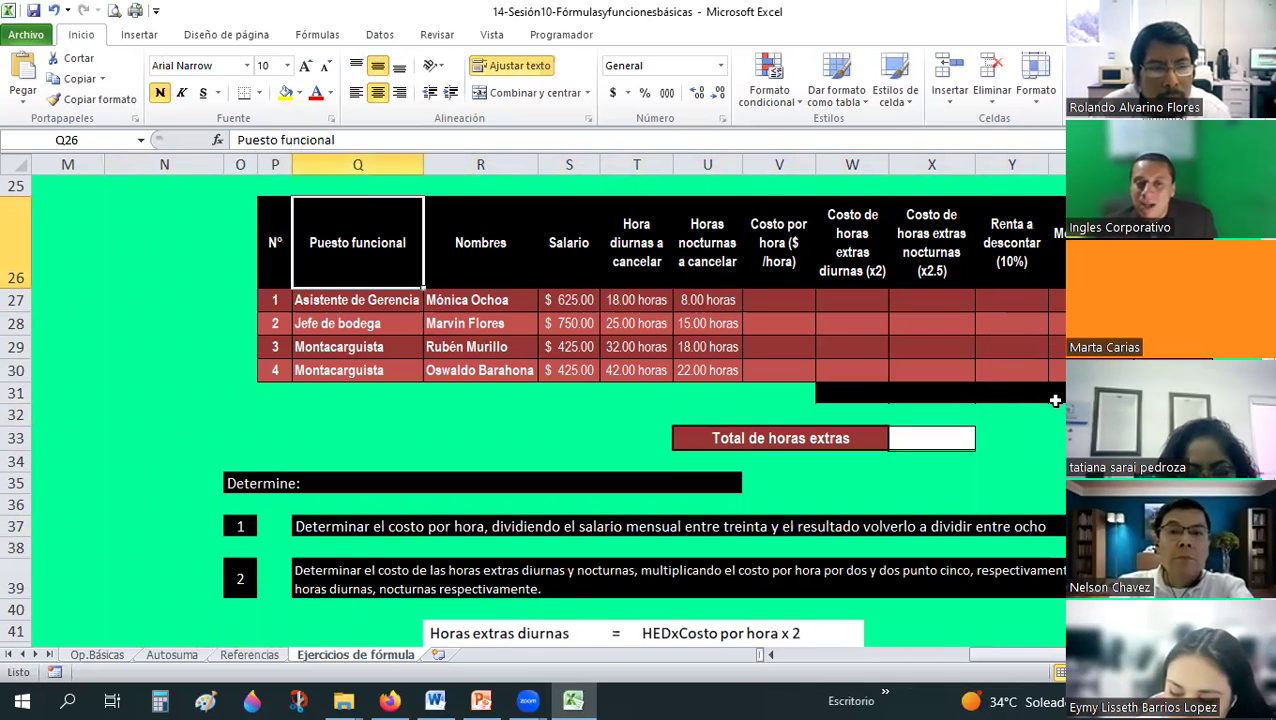
key("Down")
key("Down")
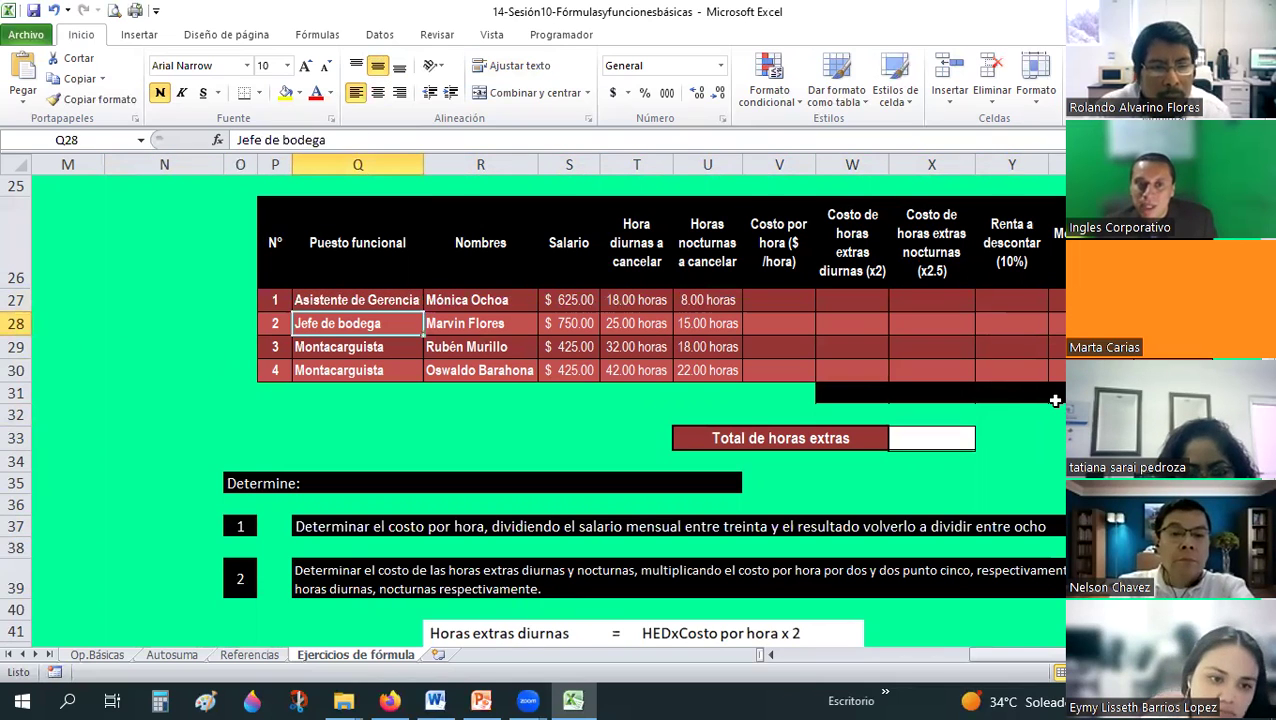
key("Down")
key("Right")
key("Right")
key("Up")
key("Up")
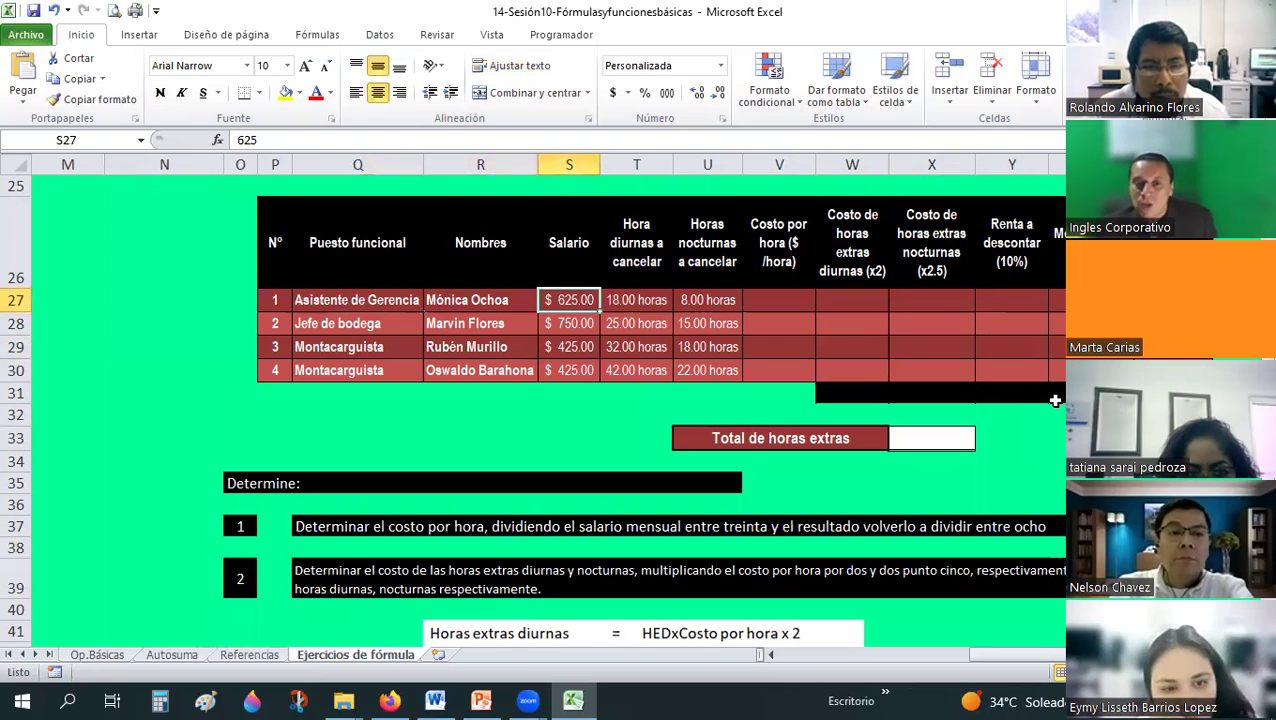
key("Right")
key("Down")
key("Down")
key("Down")
key("Up")
key("Up")
key("Up")
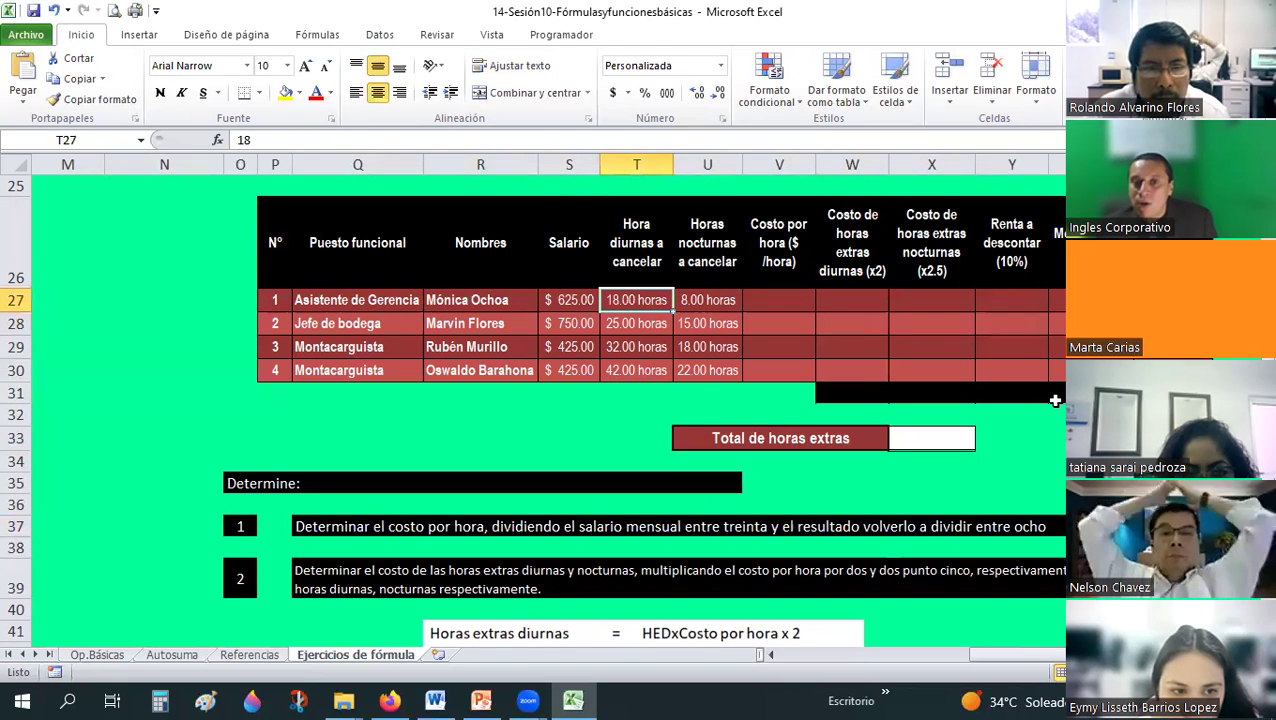
key("Down")
key("Right")
key("Up")
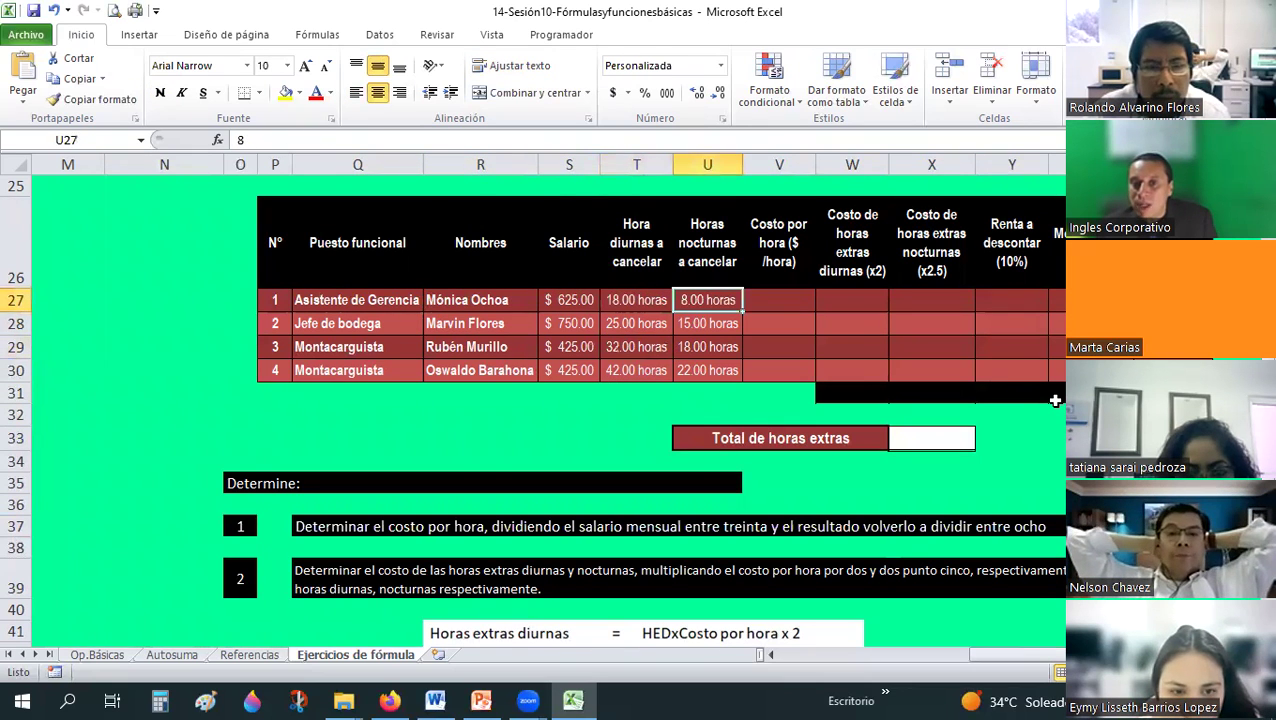
key("Down")
key("Down")
key("Down")
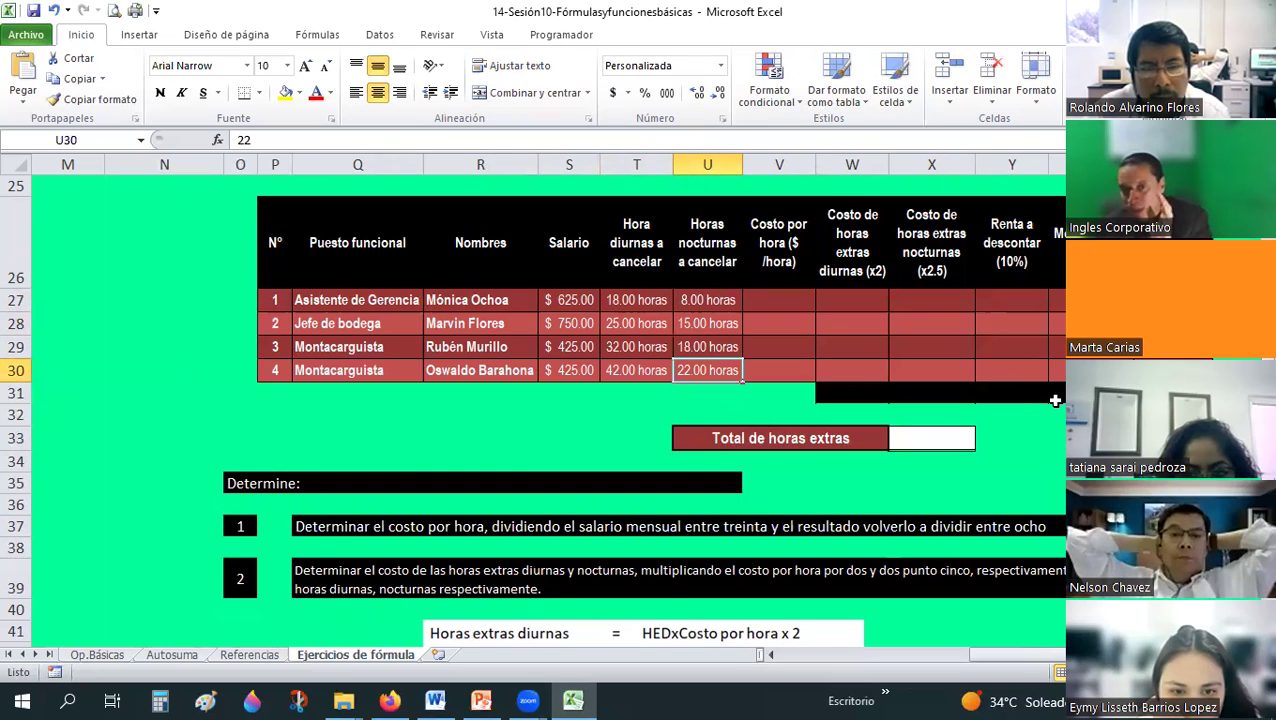
key("Up")
key("Up")
key("Up")
key("Right")
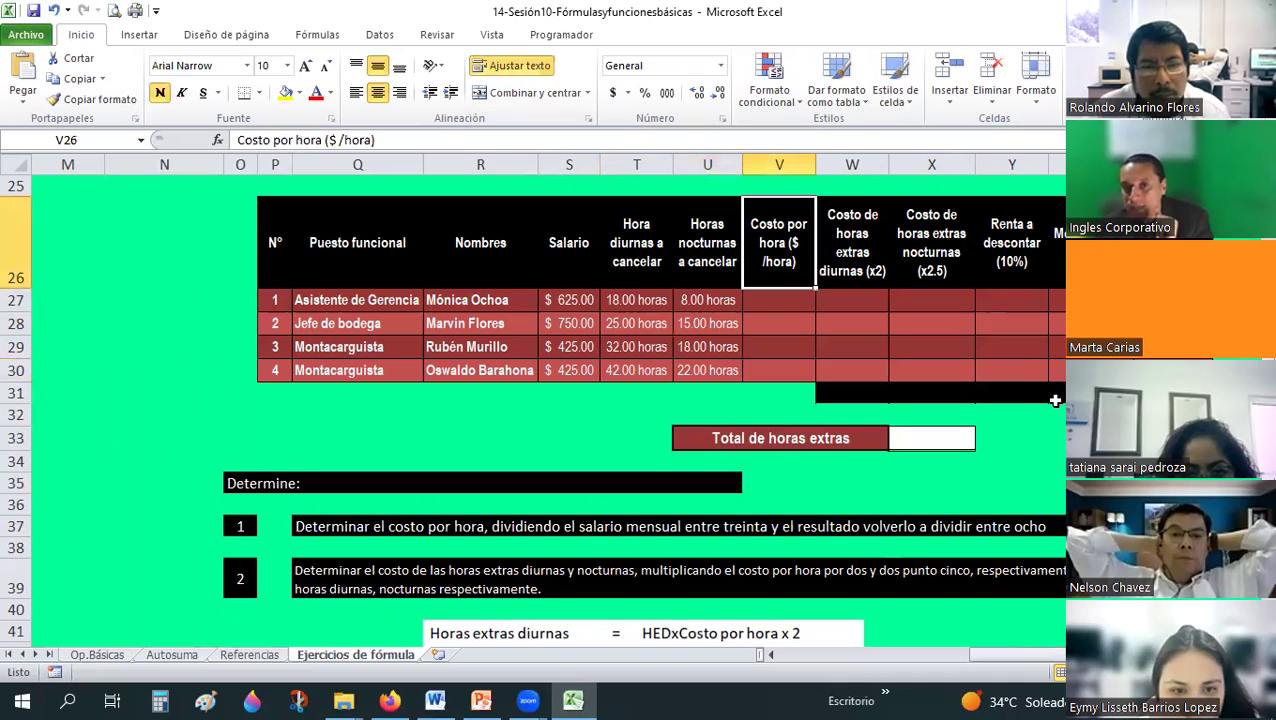
key("Down")
key("Left")
key("Left")
key("Left")
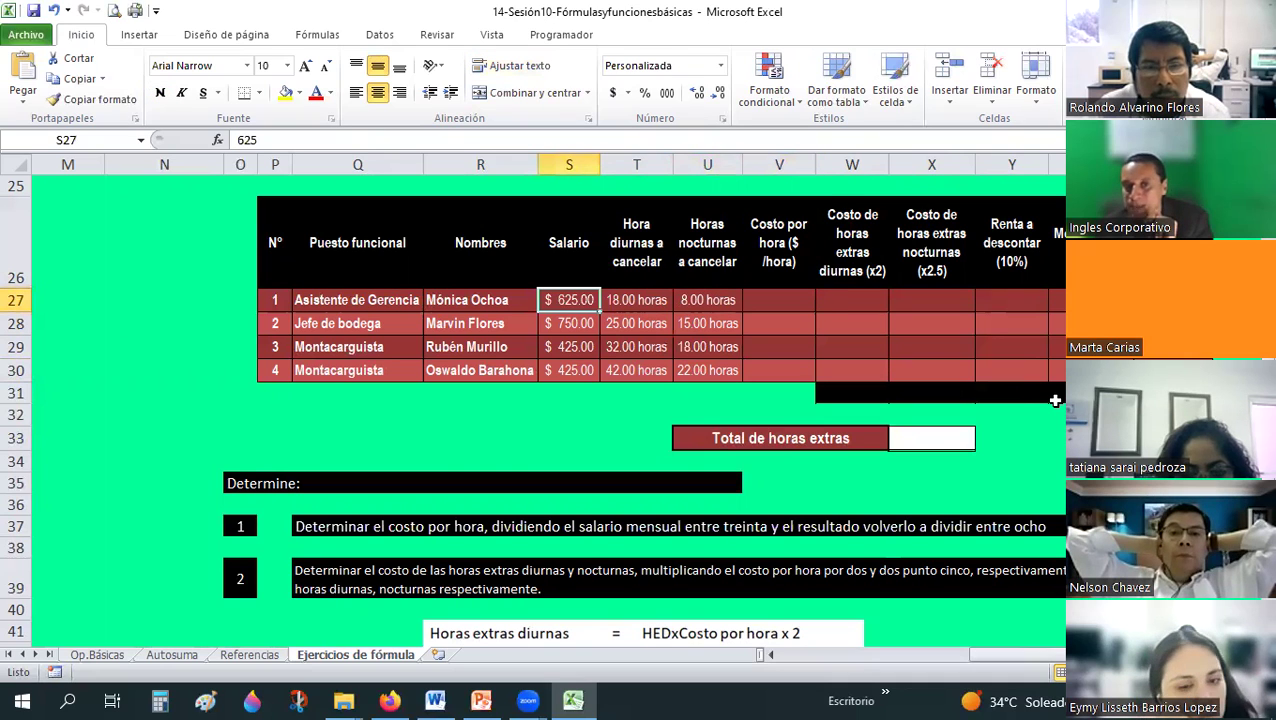
key("Right")
key("Right")
key("Right")
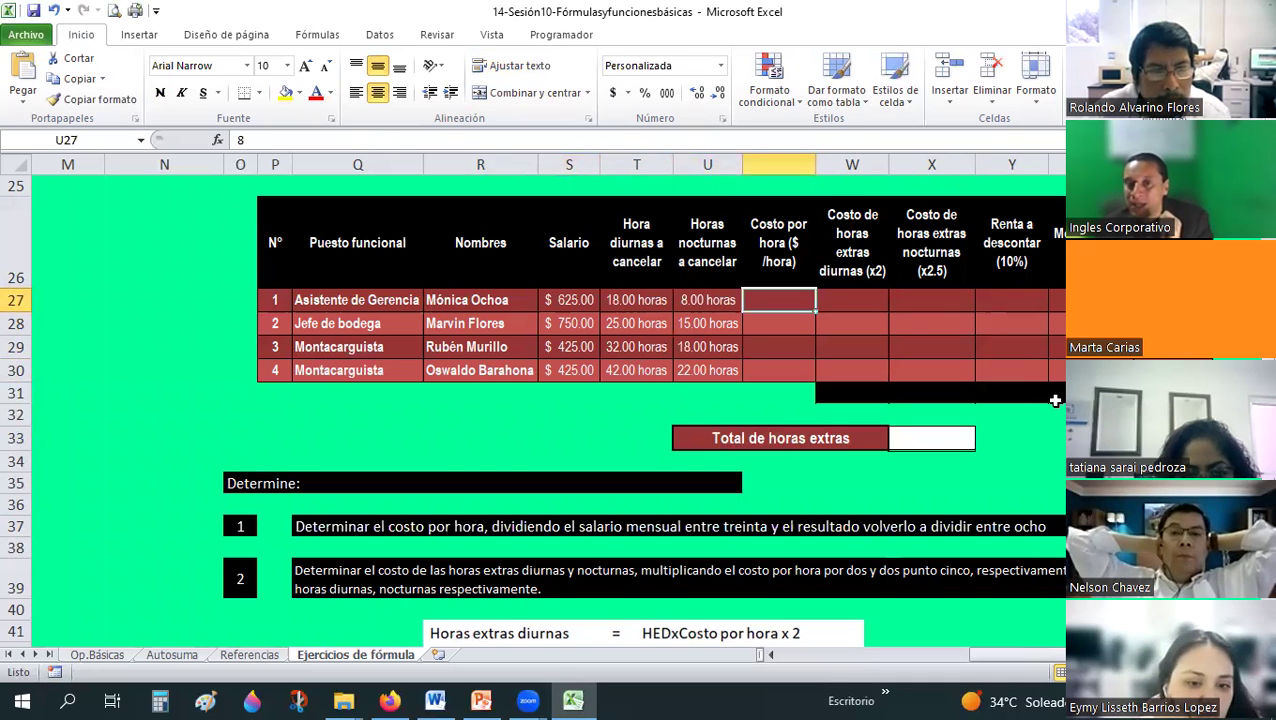
key("Right")
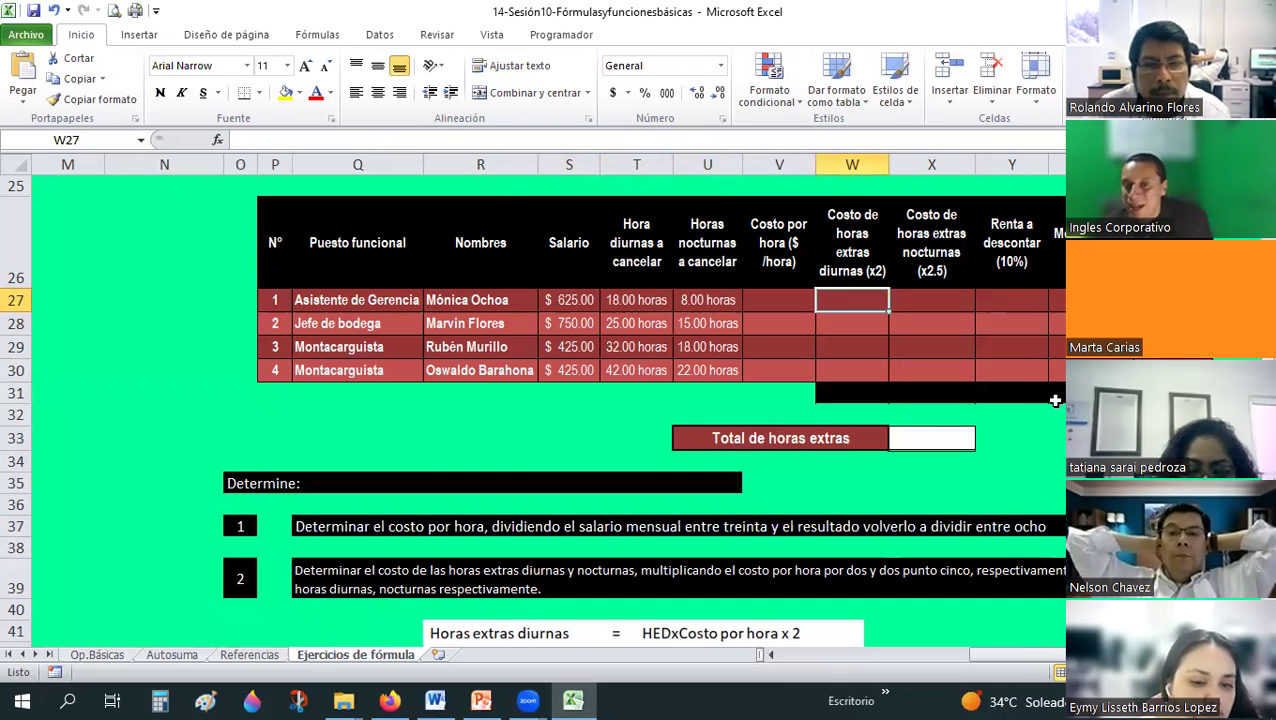
key("Right")
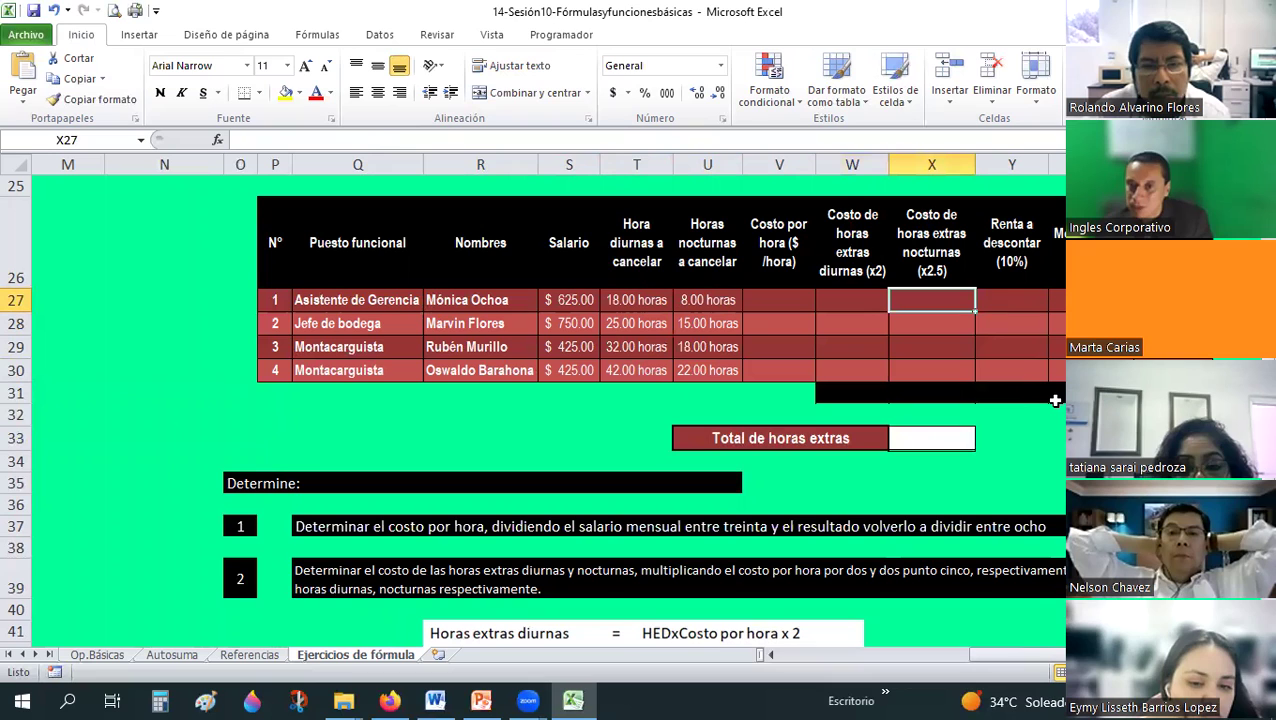
key("Right")
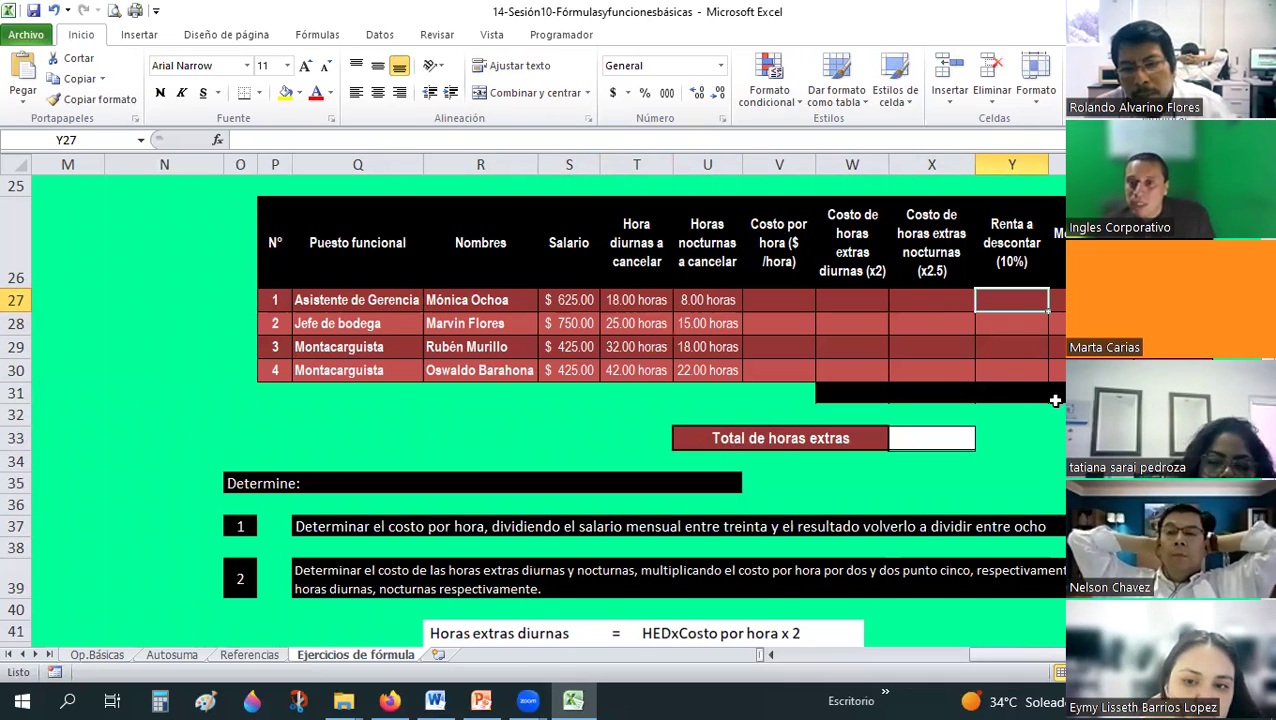
key("Left")
key("Right")
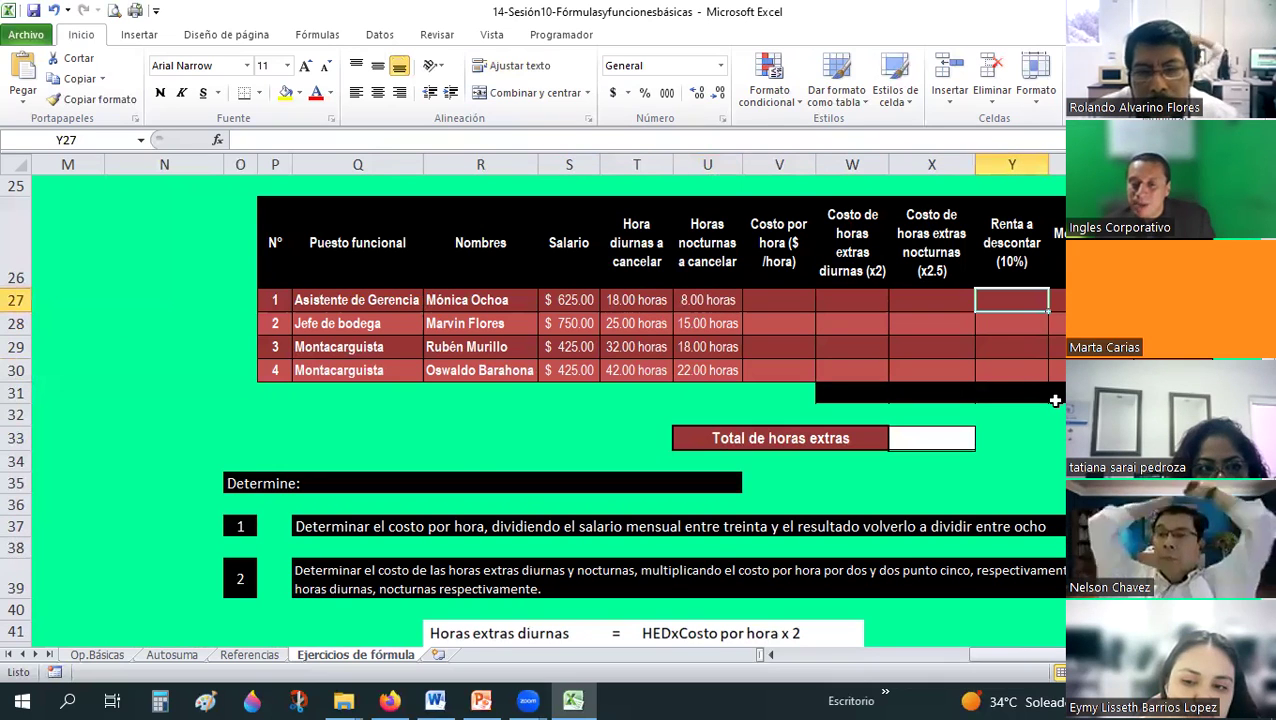
key("Left")
key("shift+Left")
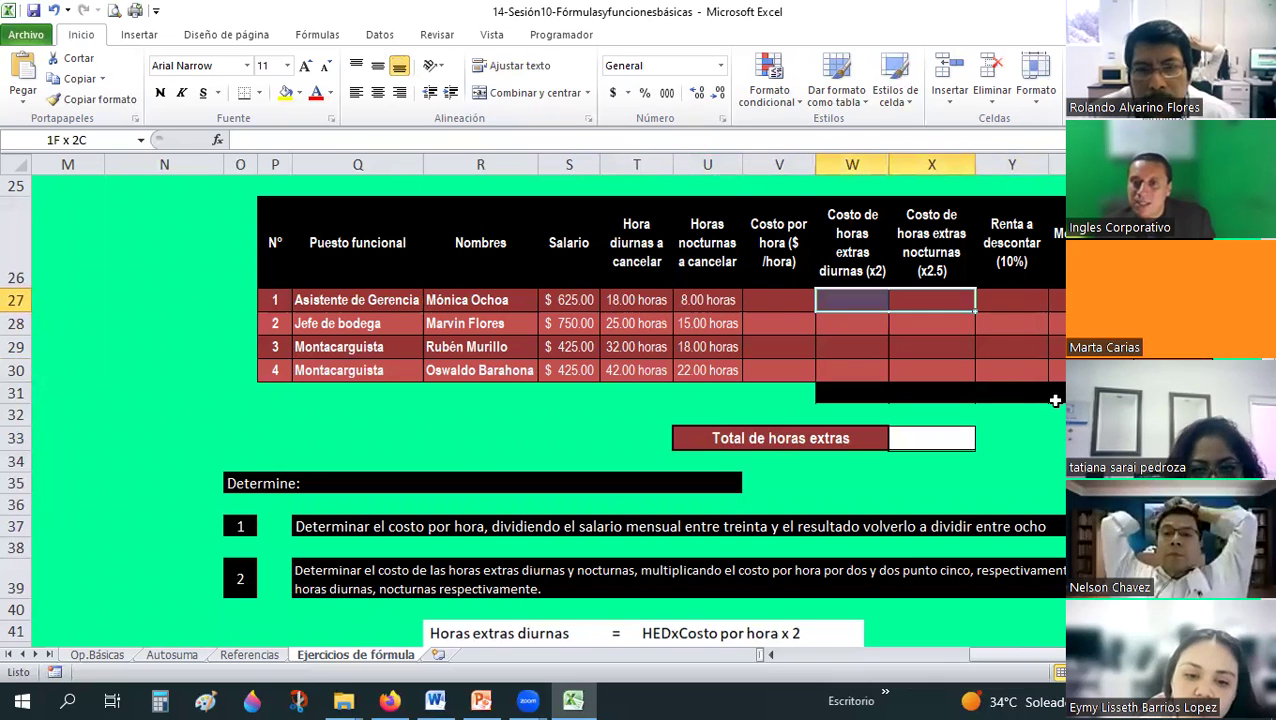
key("Left")
key("Left")
key("Left")
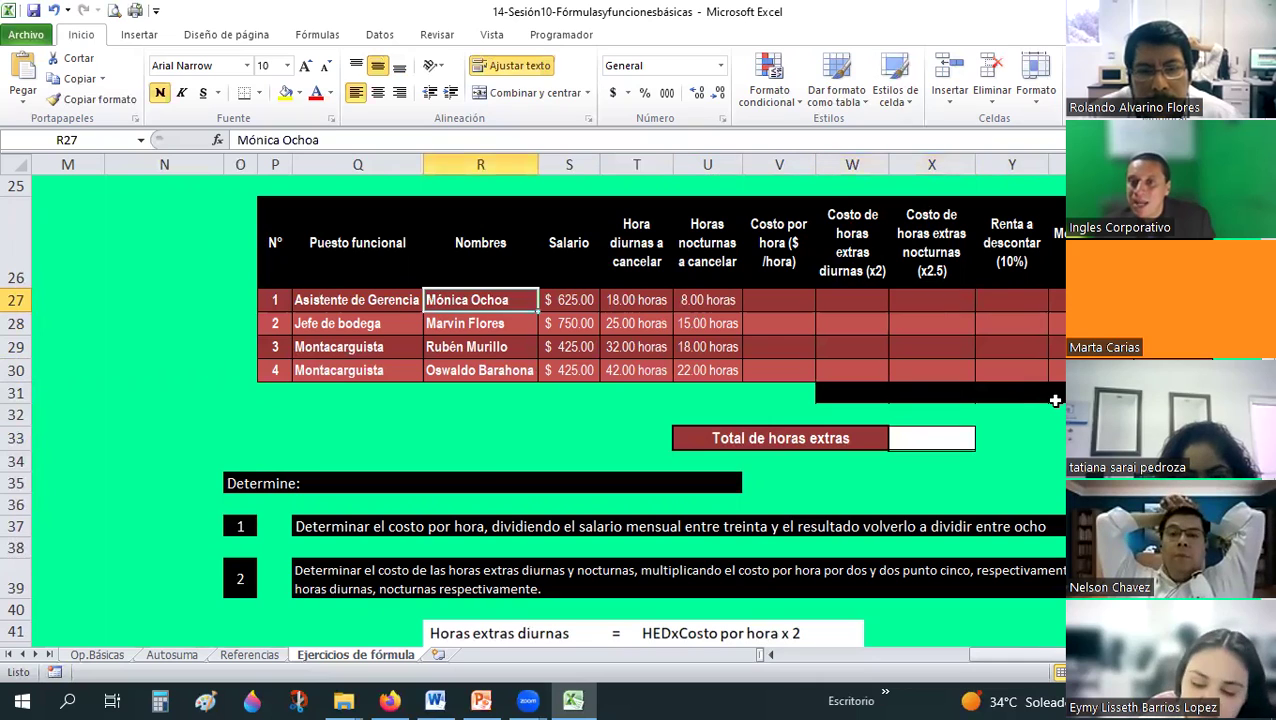
key("Right")
key("Right")
key("Right")
key("Right")
key("Right")
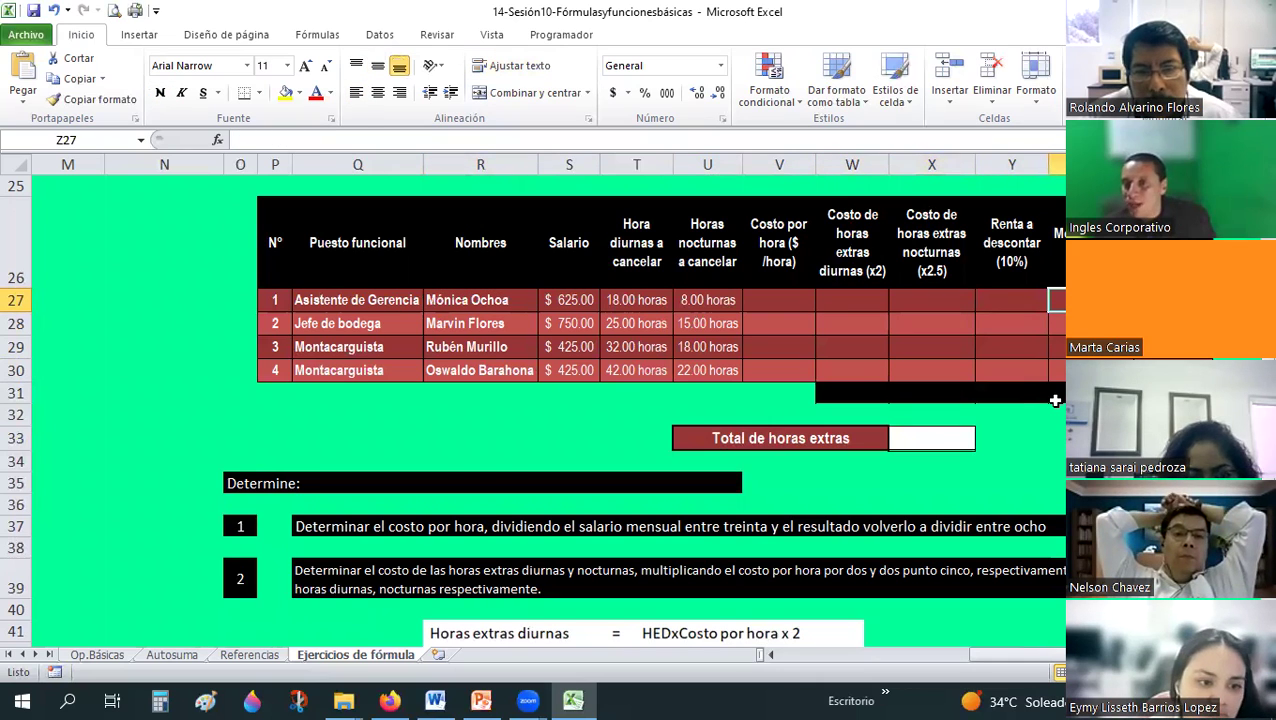
key("Right")
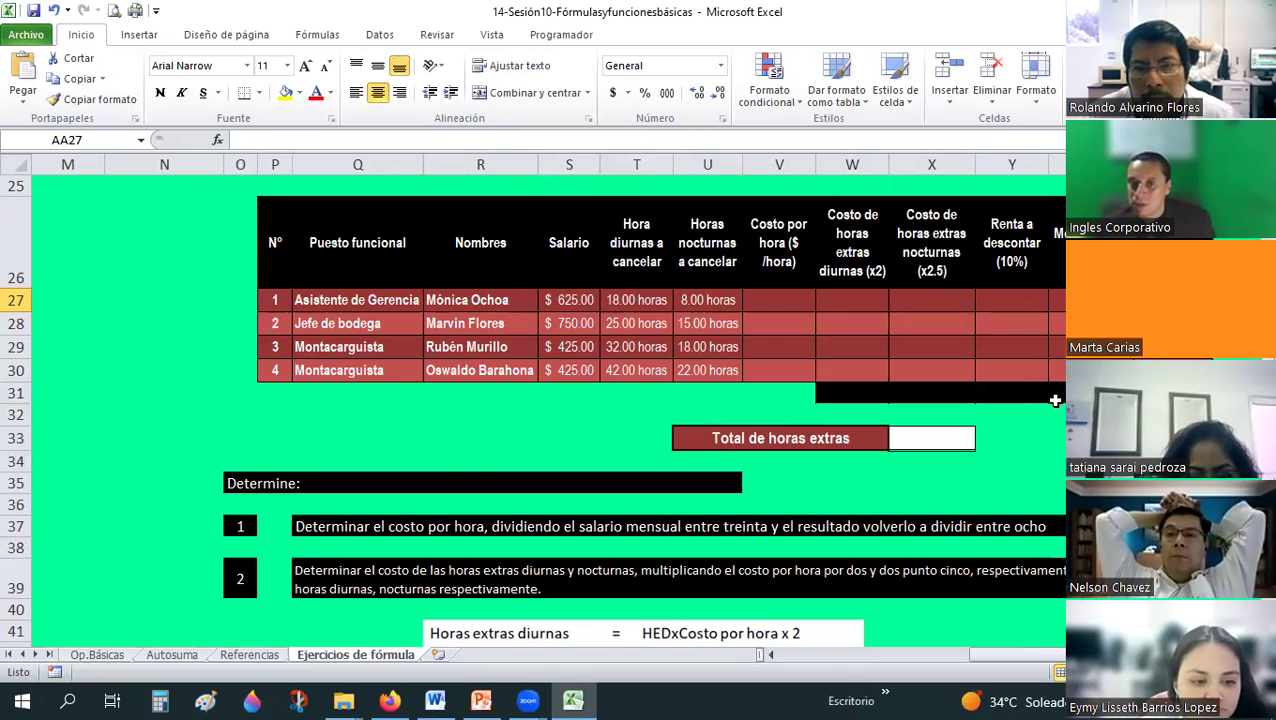
key("Down")
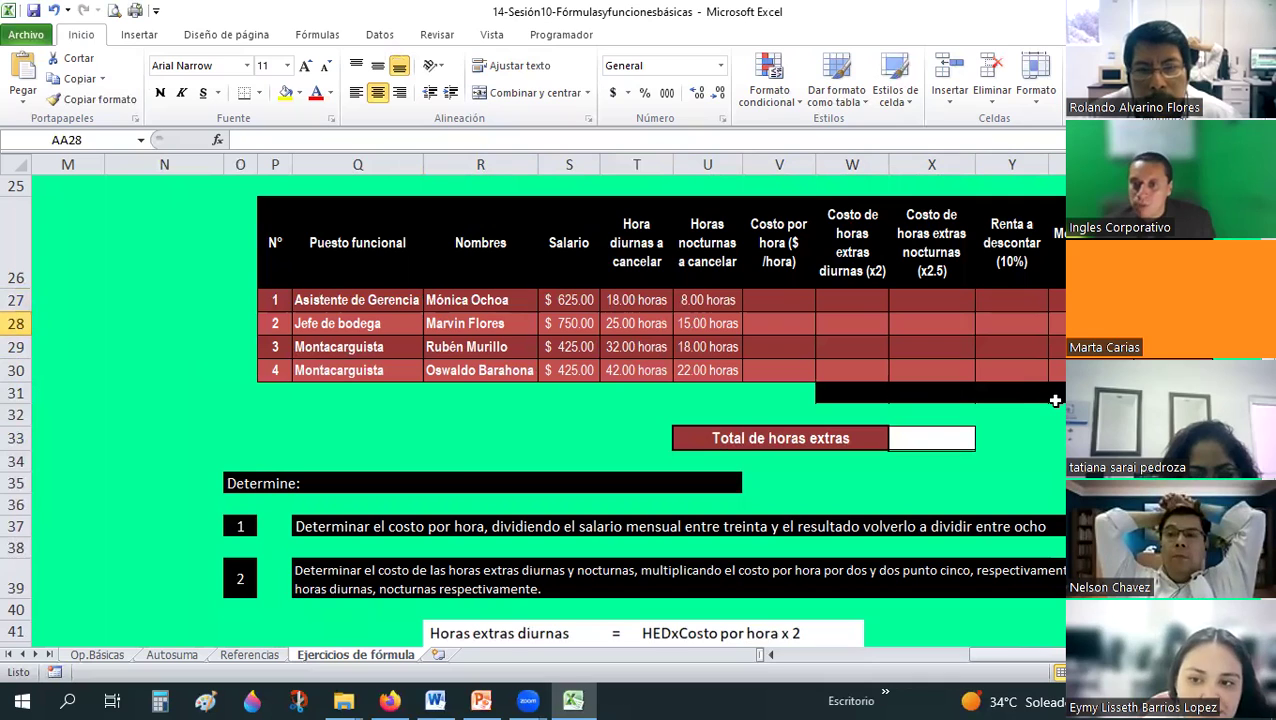
key("Down")
key("Down")
key("Down")
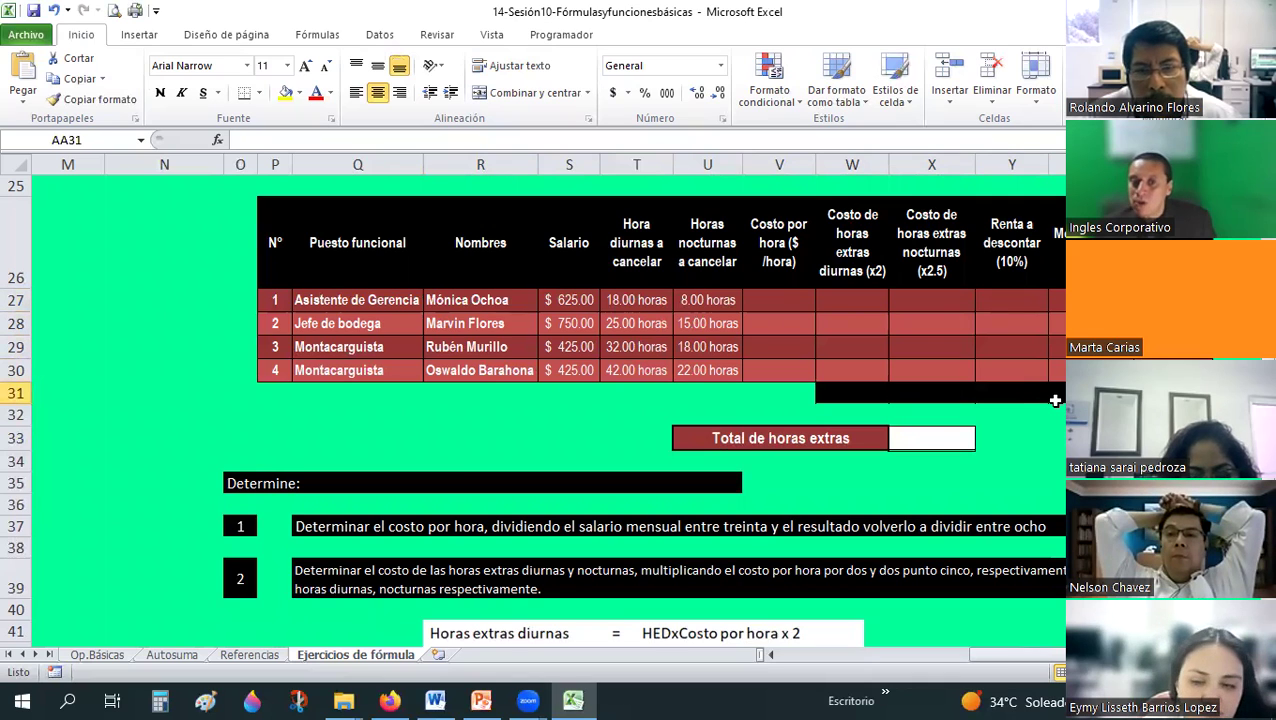
key("Up")
key("Up")
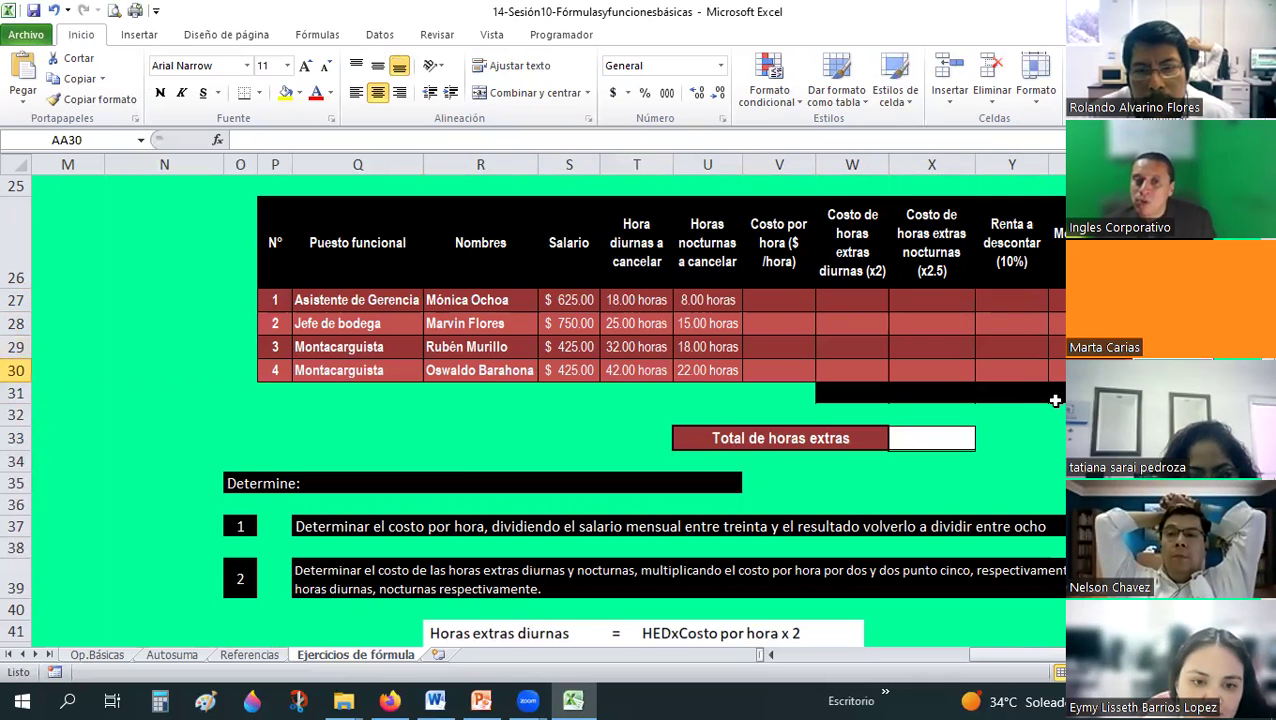
key("Up")
key("Up")
key("Up")
key("Left")
key("Left")
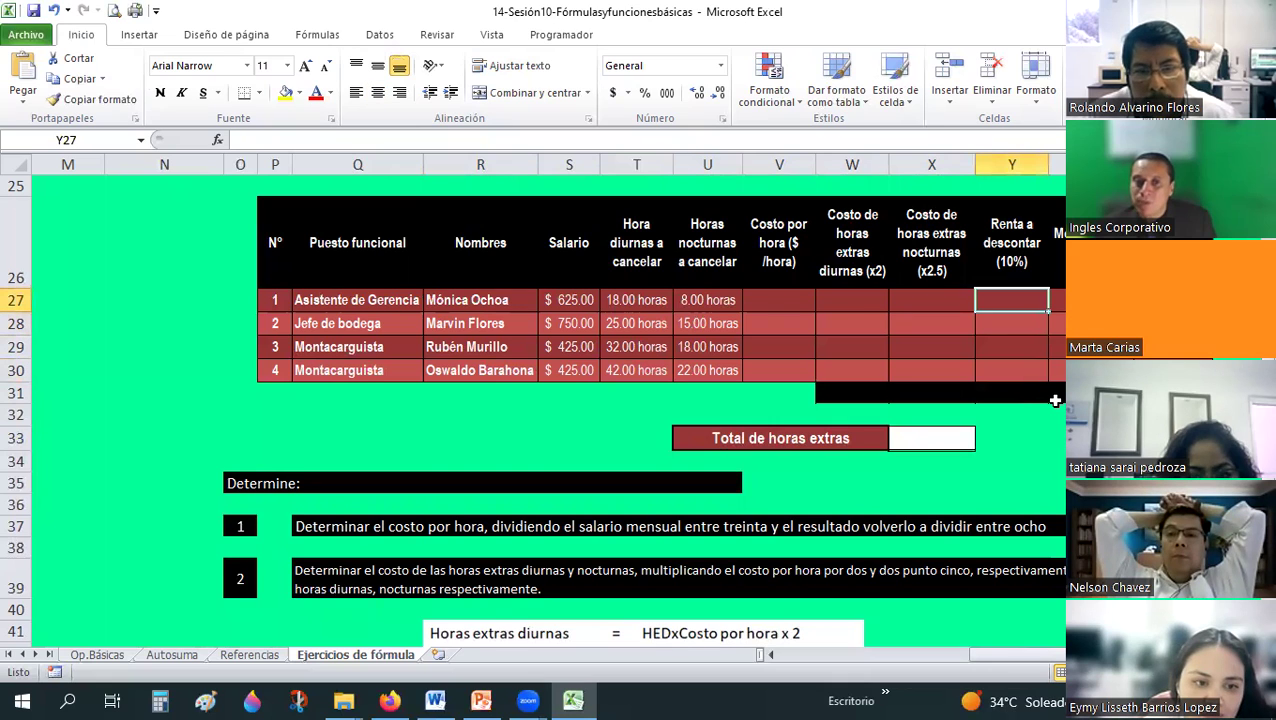
key("Left")
key("Left")
key("Left")
key("Down")
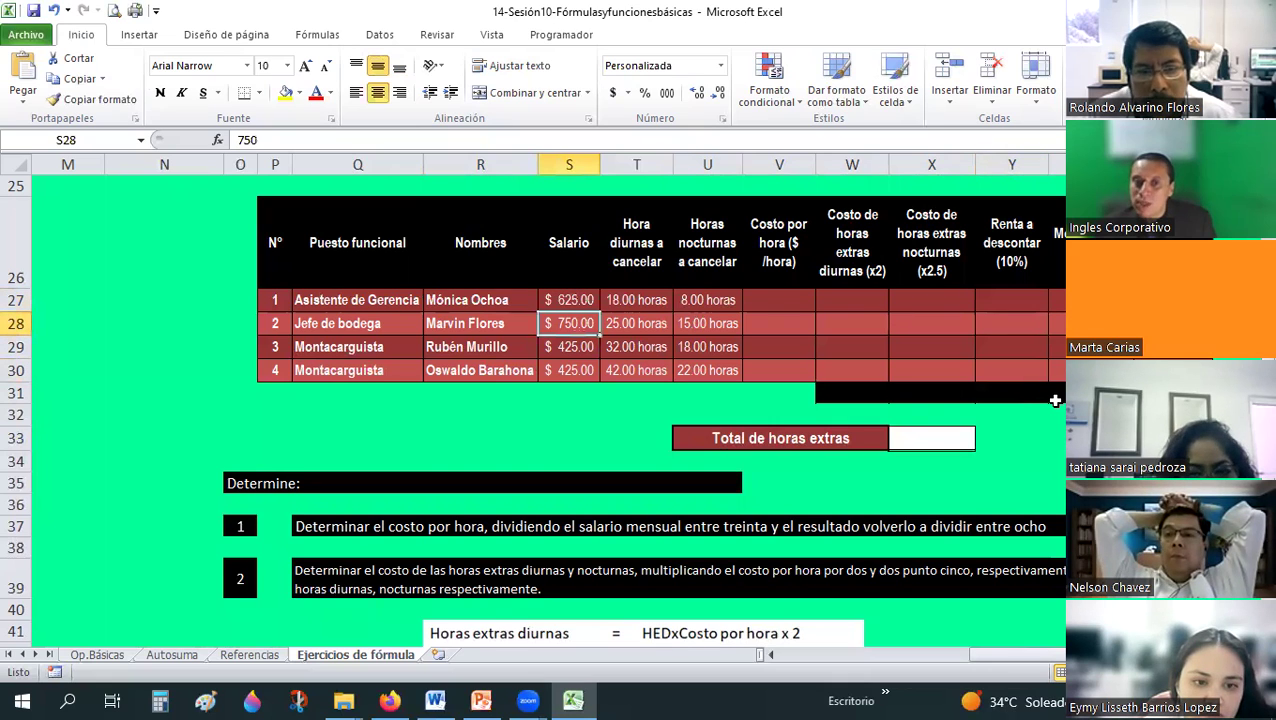
key("Down")
key("Down")
key("Up")
key("Up")
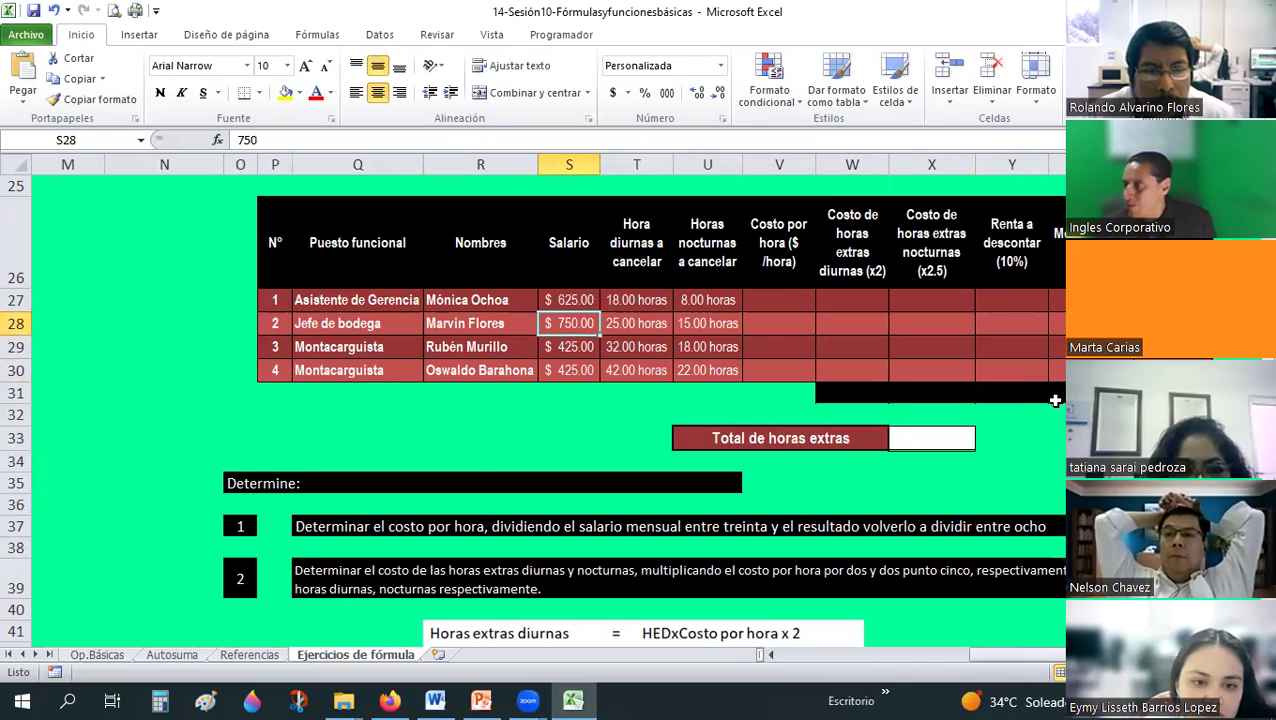
key("Right")
key("Right")
key("Right")
key("Right")
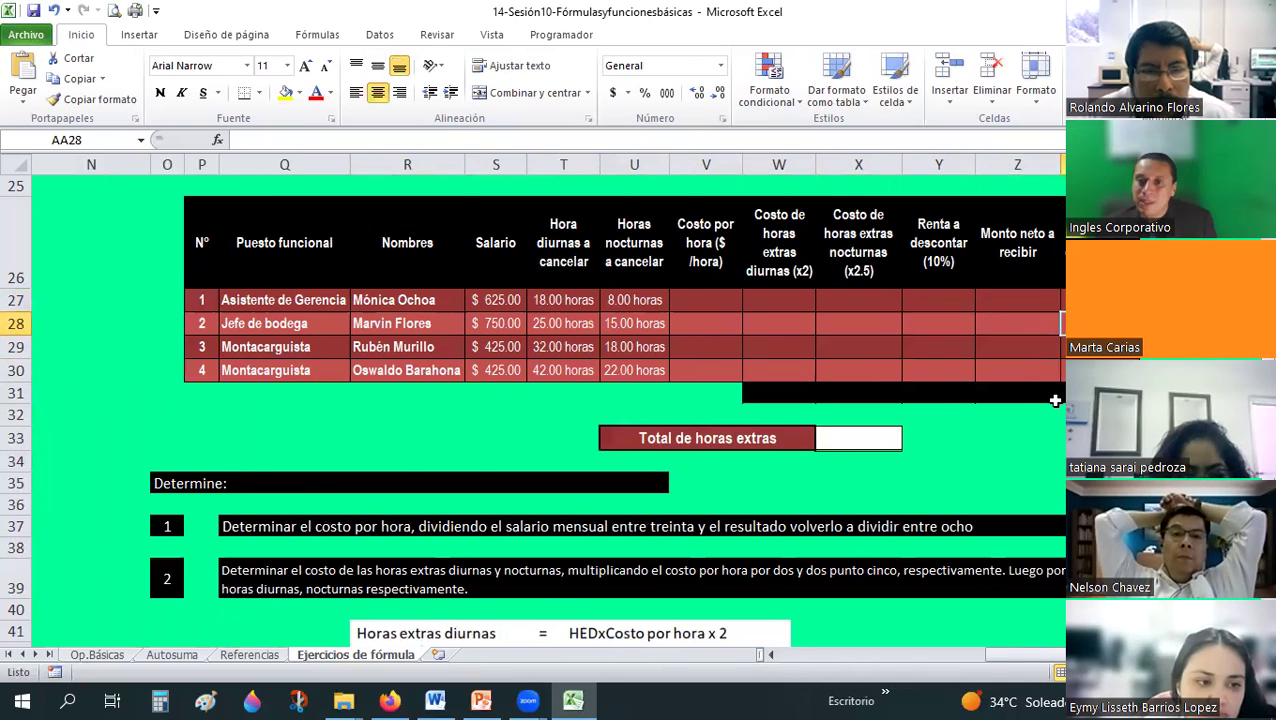
key("Down")
key("Down")
key("Up")
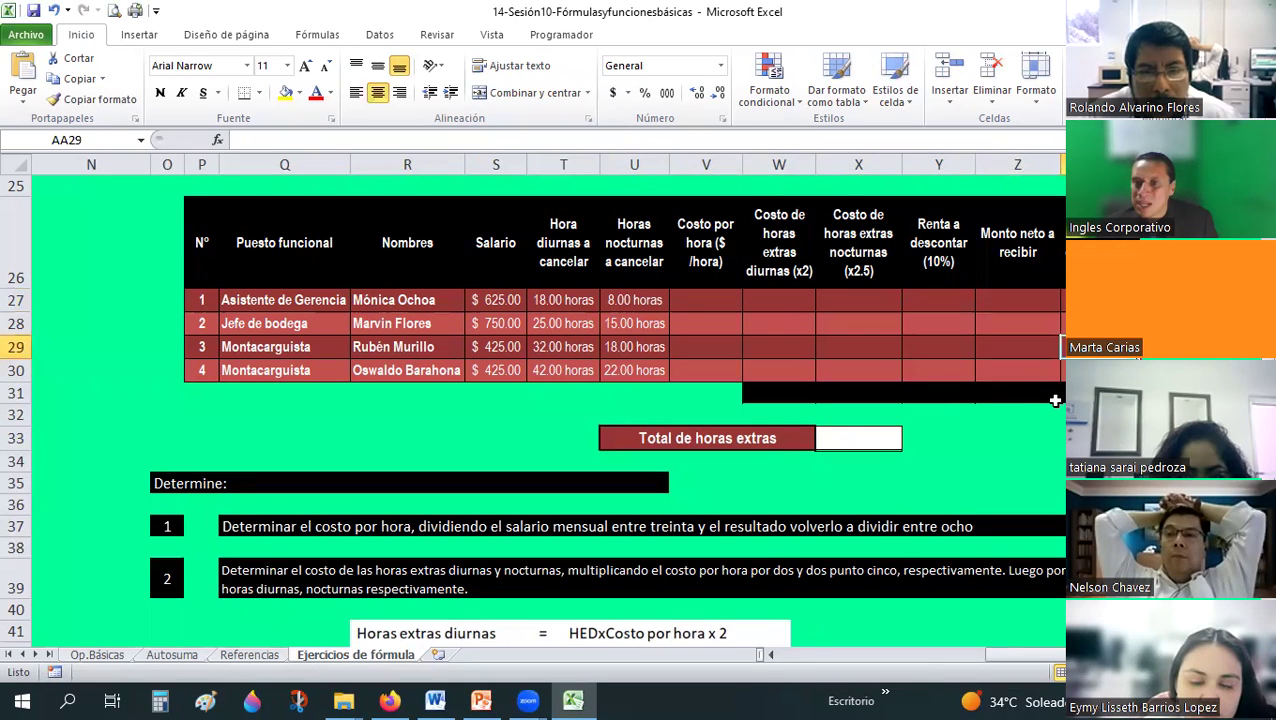
key("Up")
key("Up")
key("Left")
key("Left")
key("Left")
key("Left")
key("Left")
key("Left")
key("Left")
key("Left")
key("Left")
key("Down")
key("Down")
key("Down")
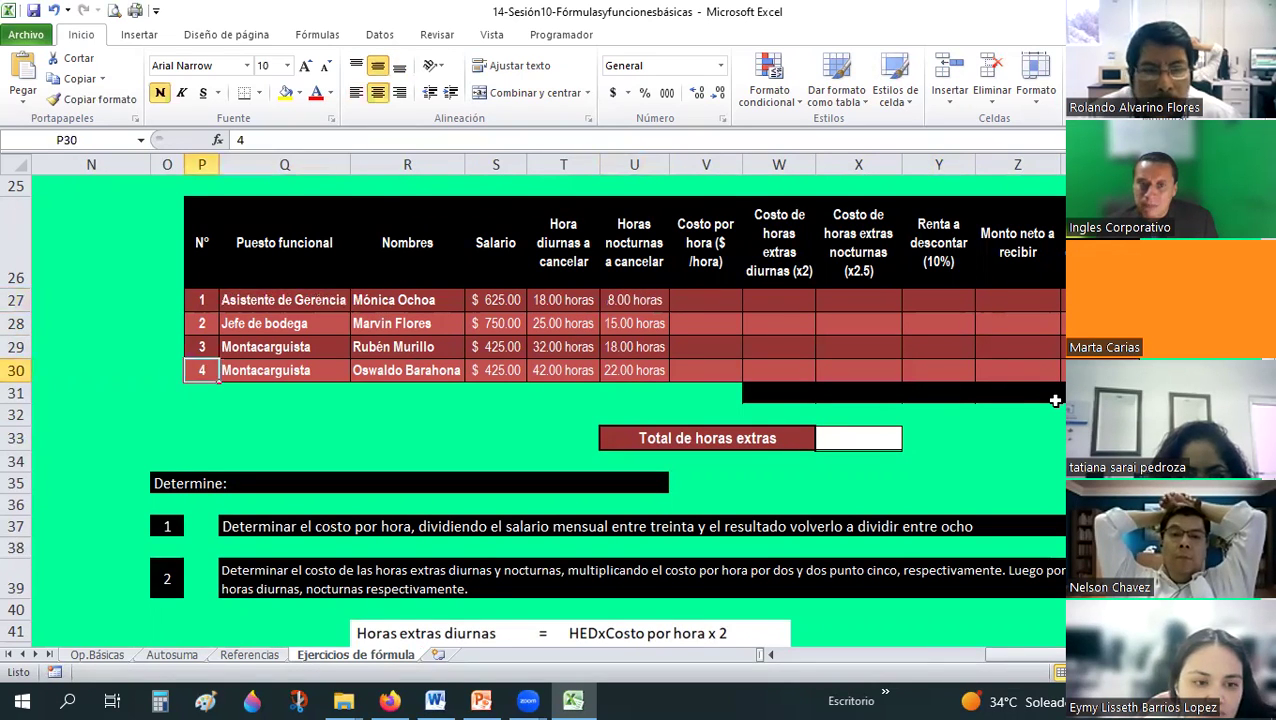
key("Down")
key("Down")
key("Down")
key("Down")
key("Down")
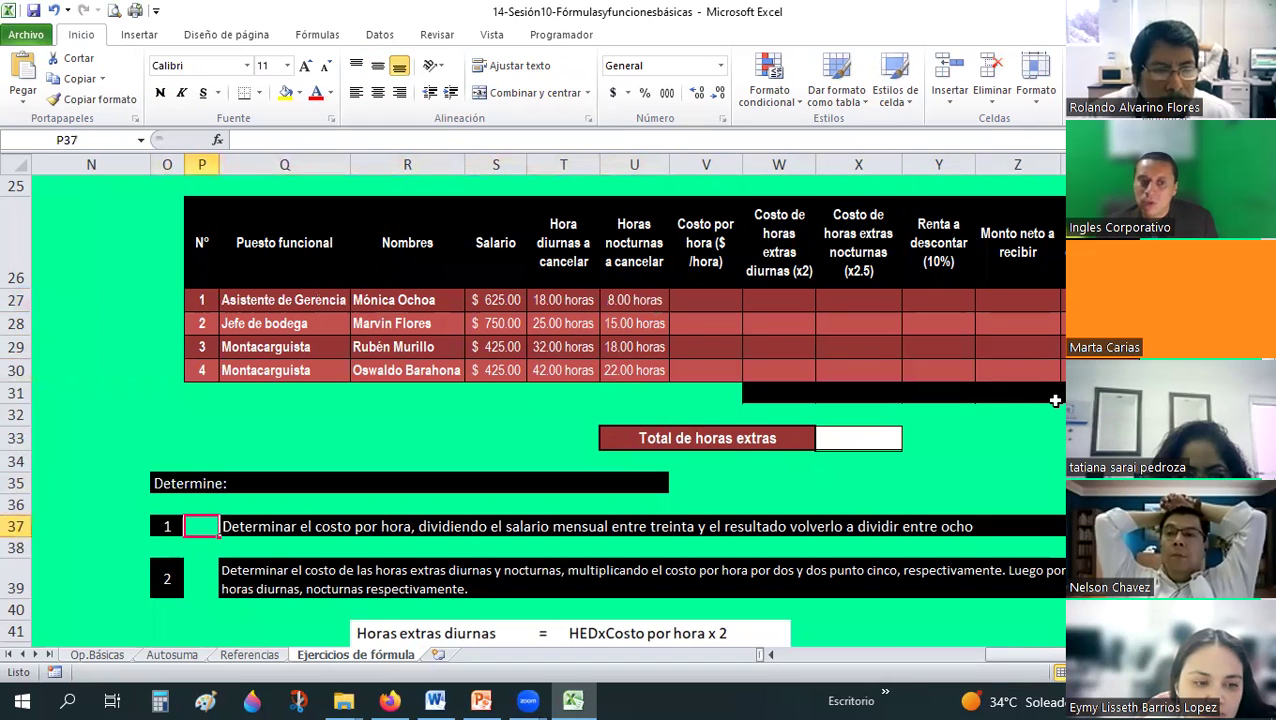
key("Right")
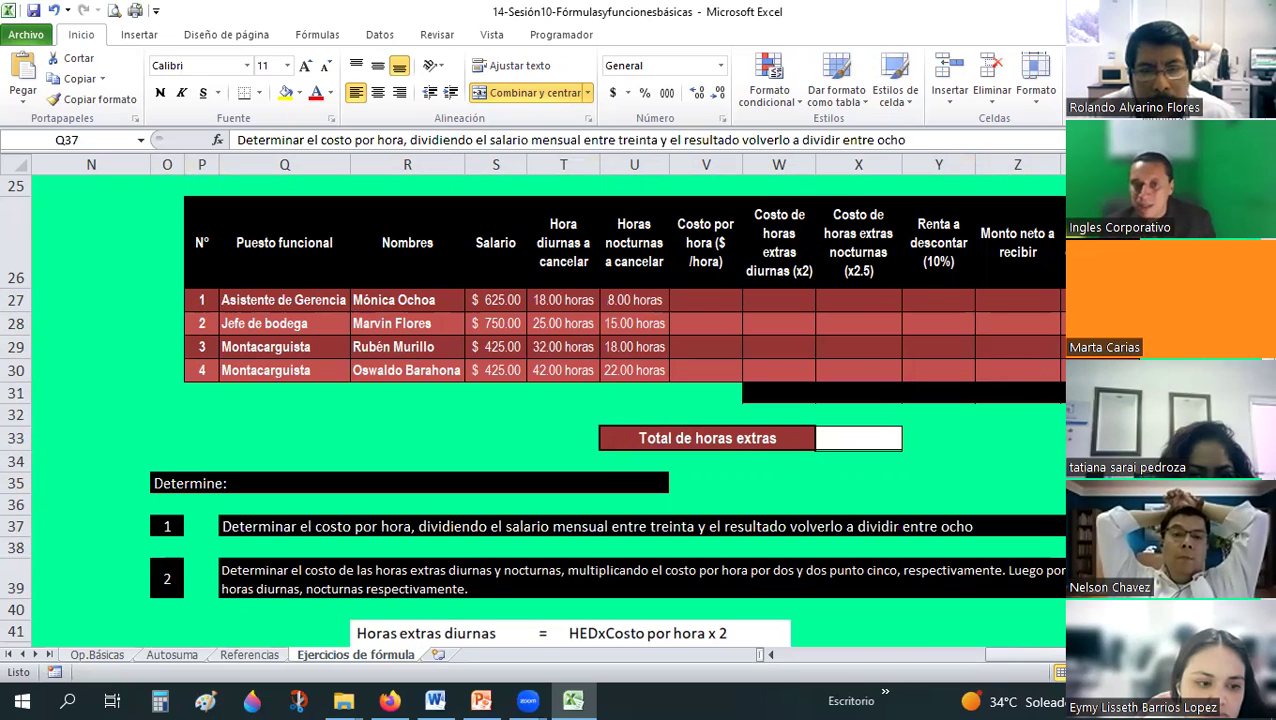
left_click(755, 346)
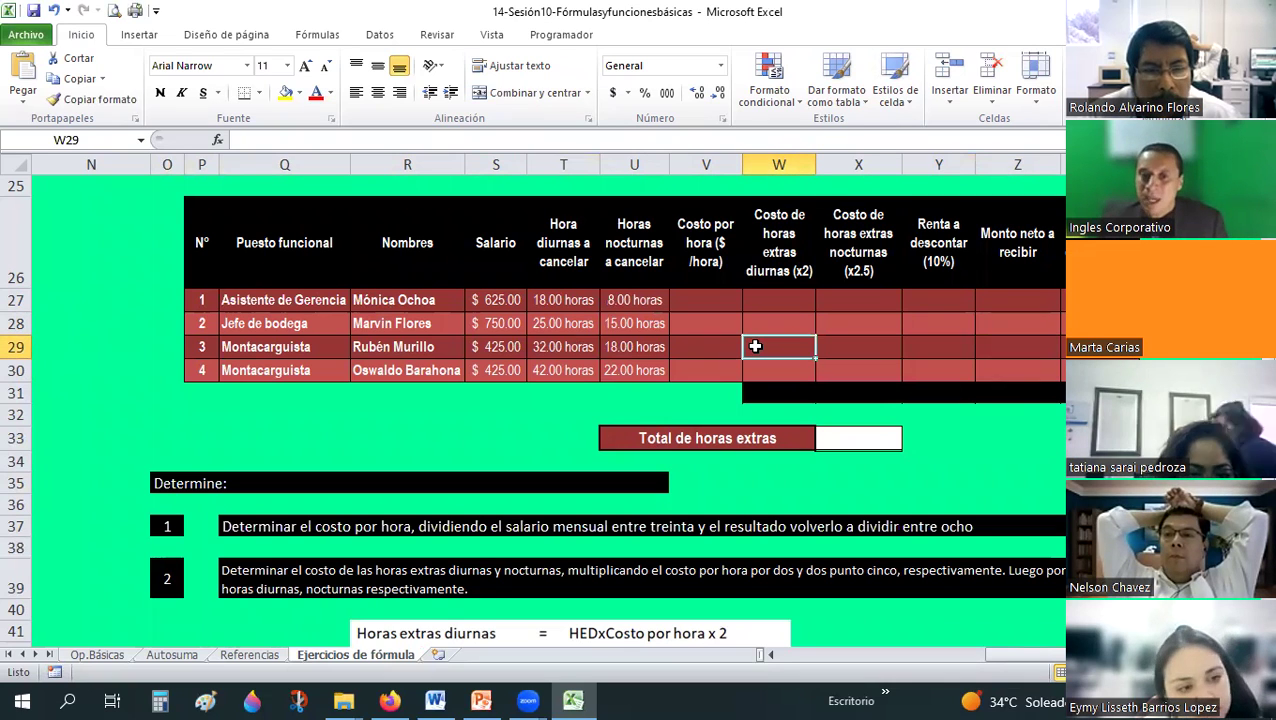
left_click(860, 443)
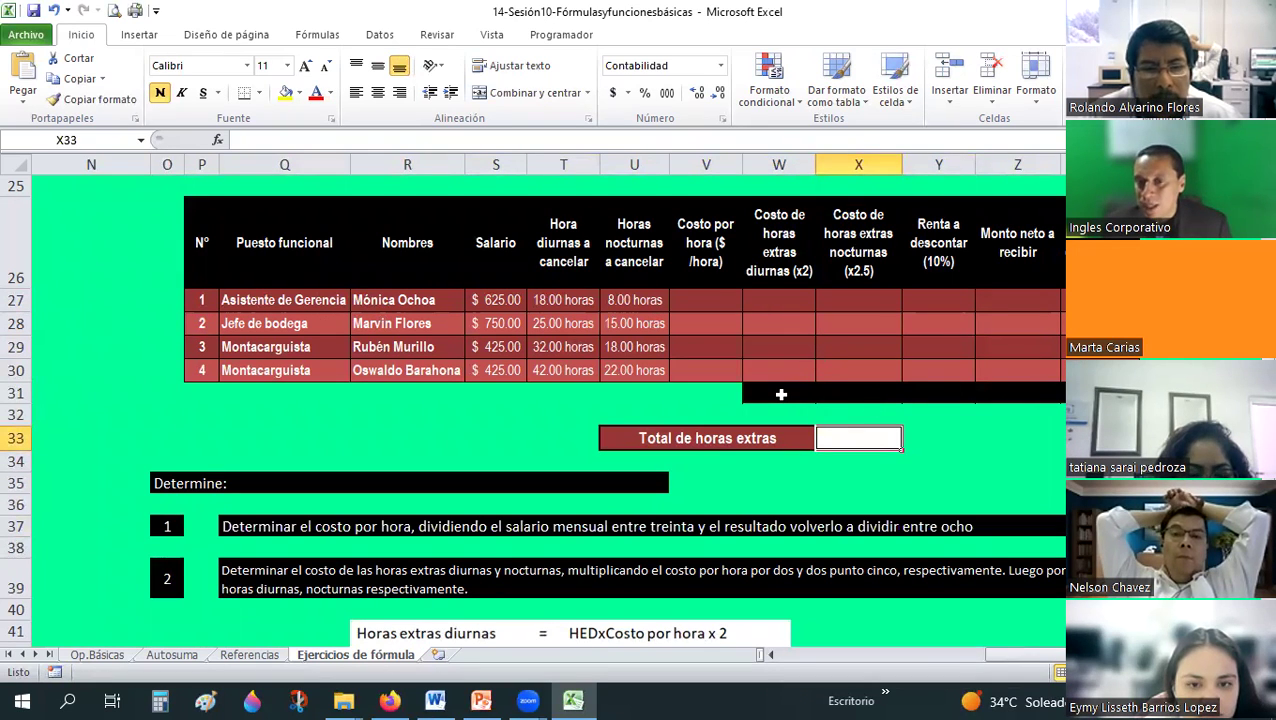
left_click(828, 387)
left_click(838, 435)
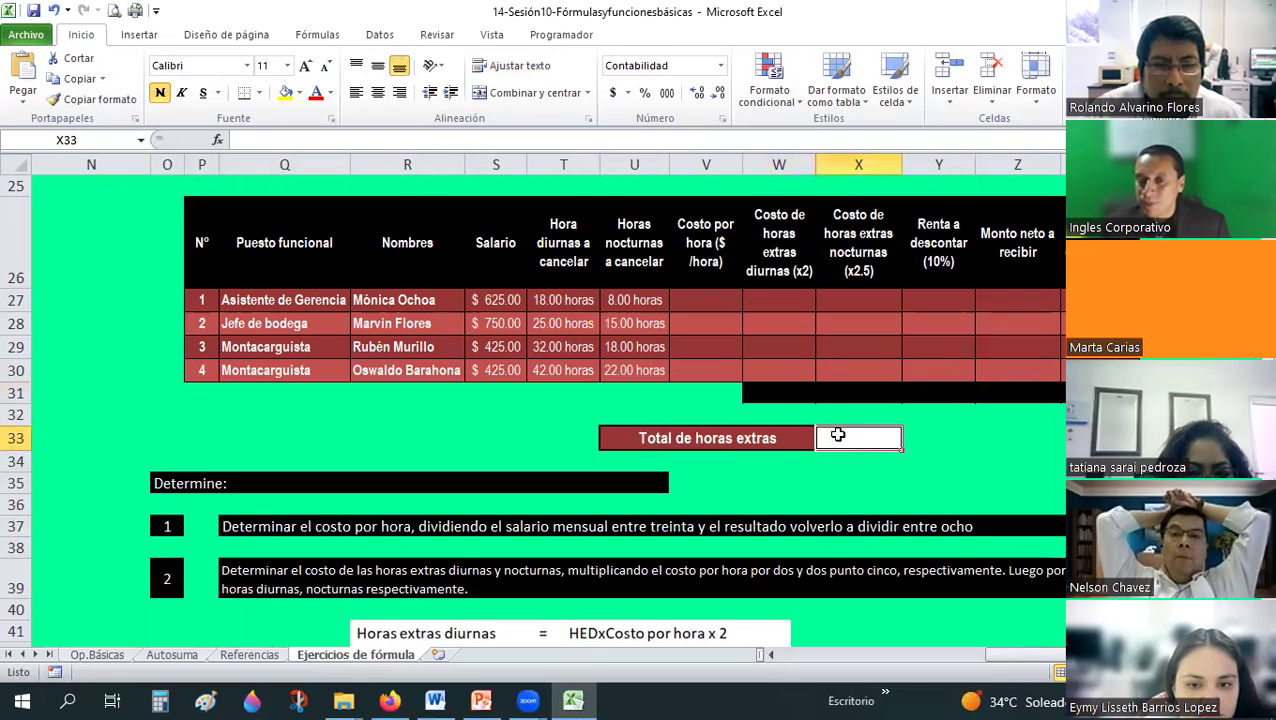
scroll(712, 355, "down", 1)
scroll(712, 355, "up", 1)
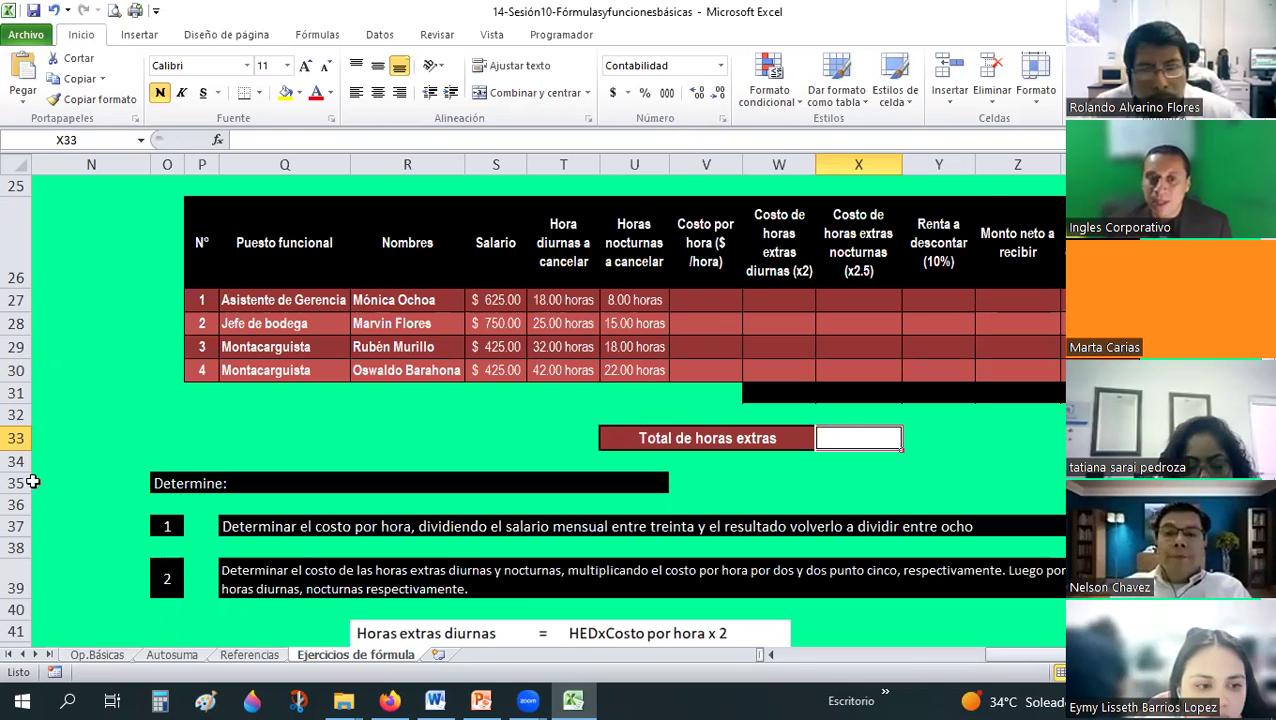
left_click(306, 531)
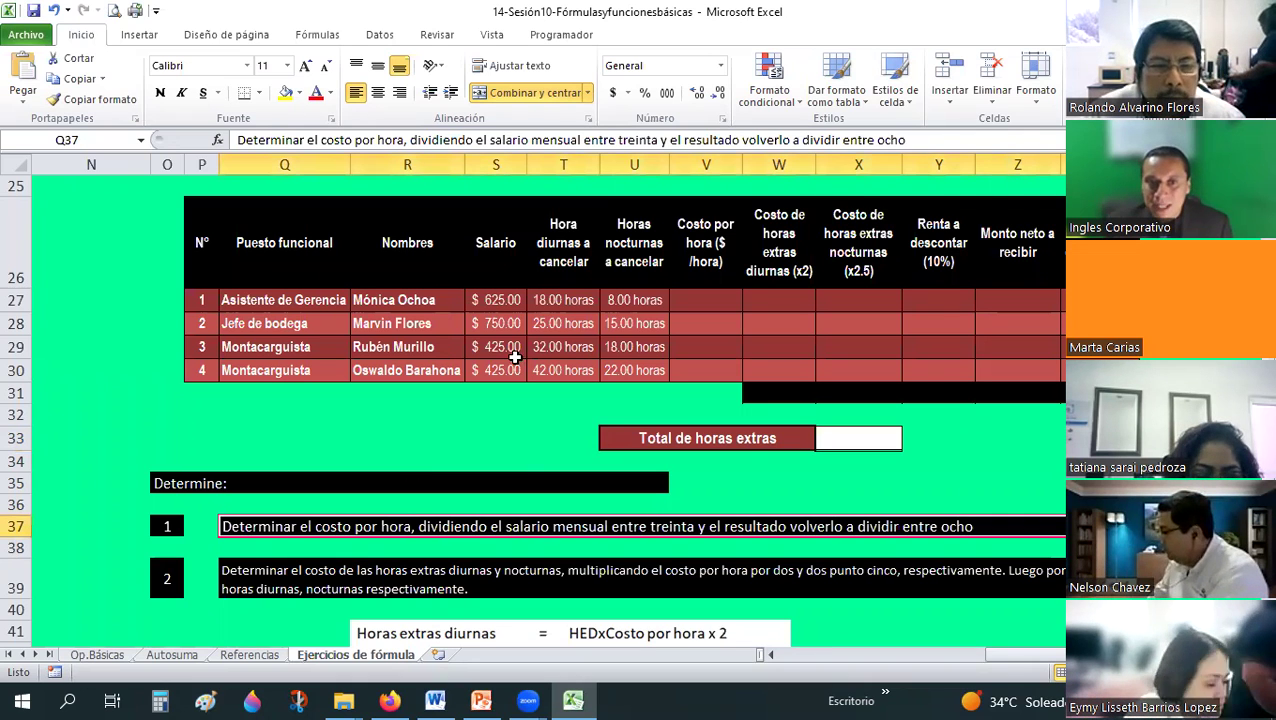
left_click(512, 298)
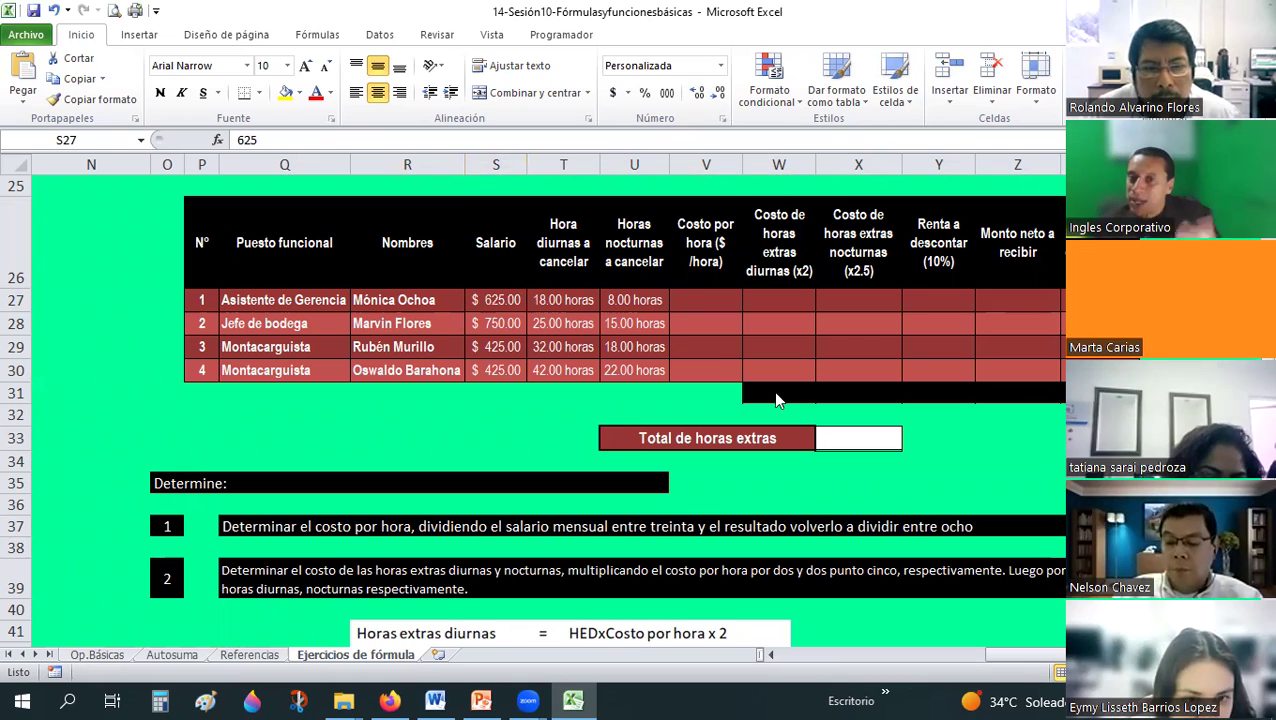
- Try a Costo por hora formula in V27 dividing salary S27 by 30, then by 8
left_click(688, 300)
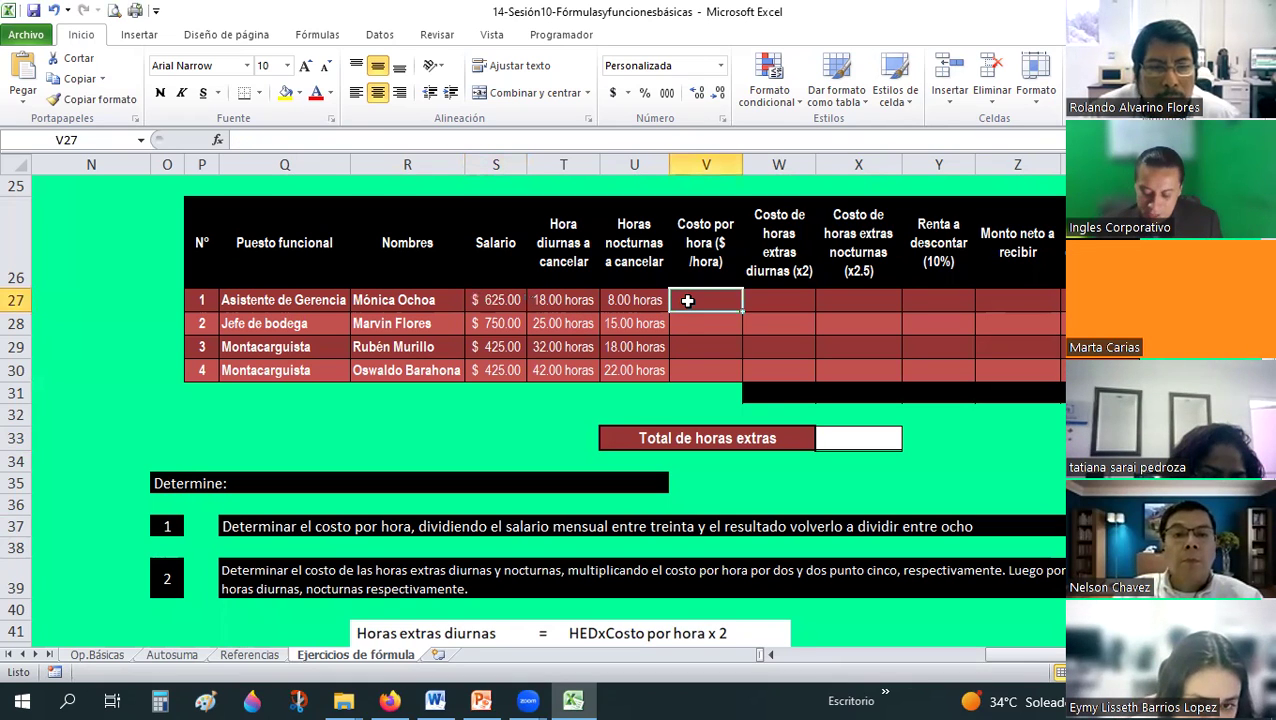
type("=")
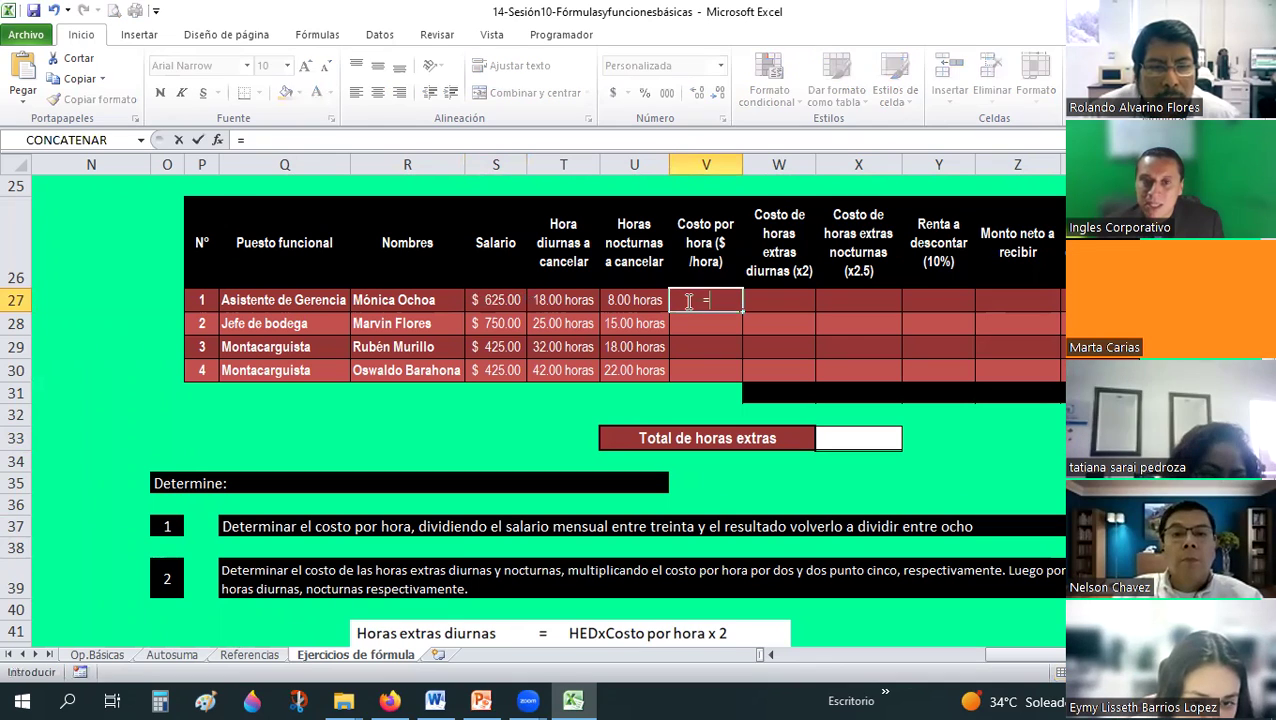
left_click(522, 300)
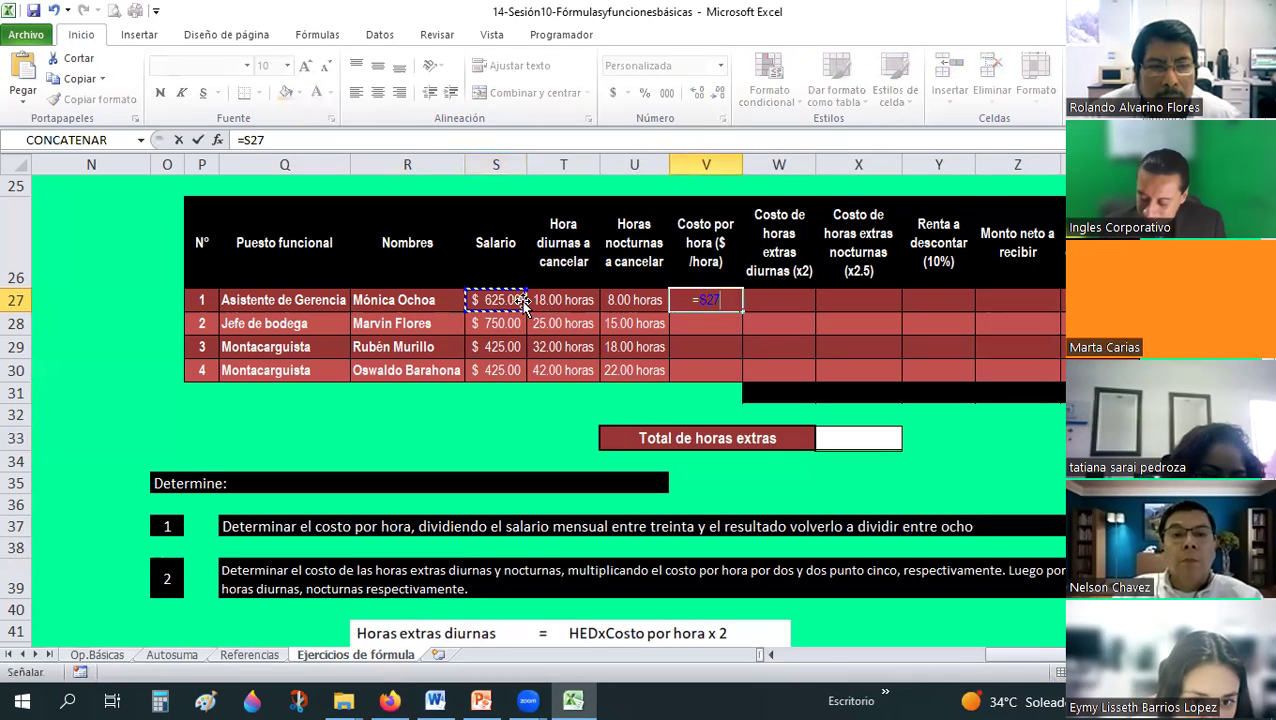
type("/30")
key("Return")
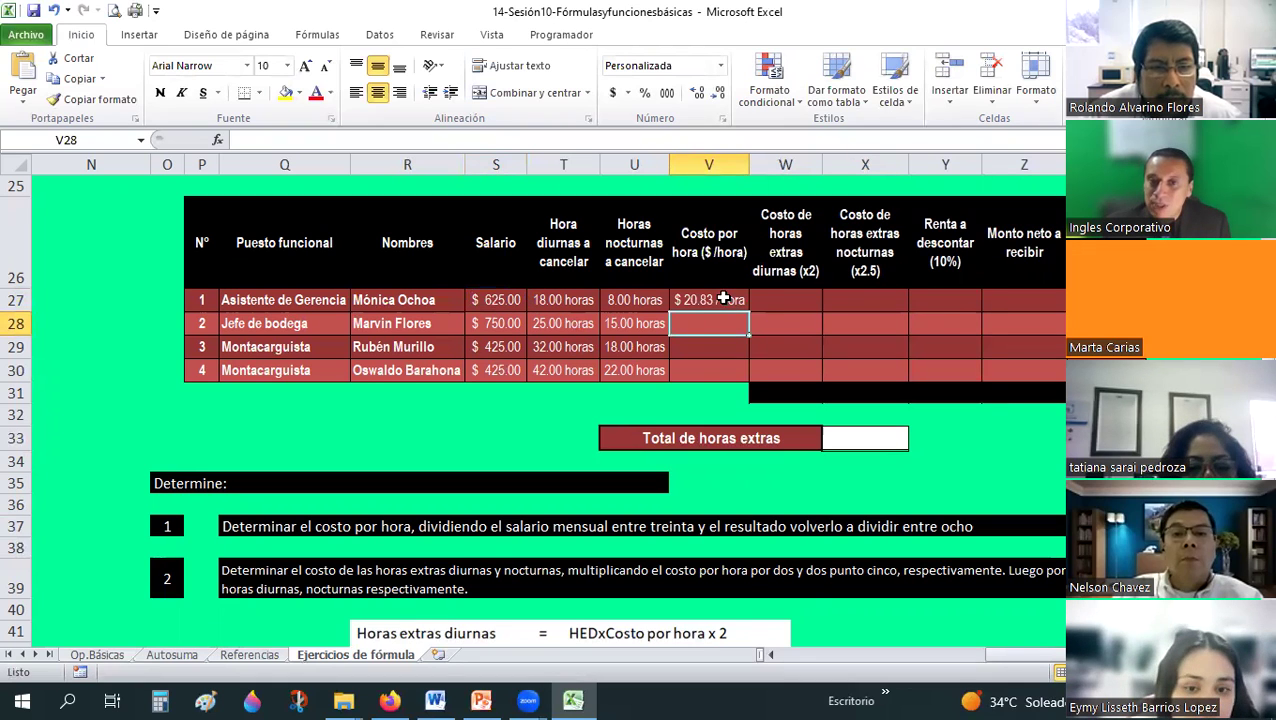
key("Up")
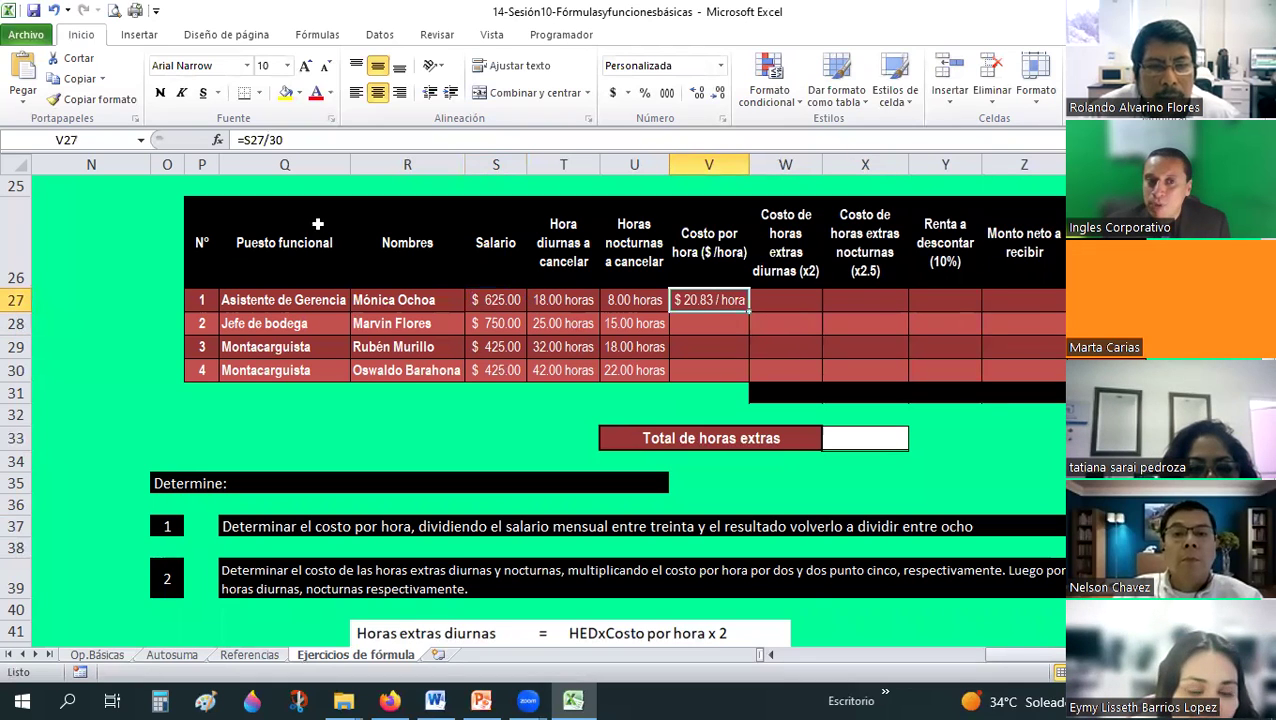
left_click(244, 140)
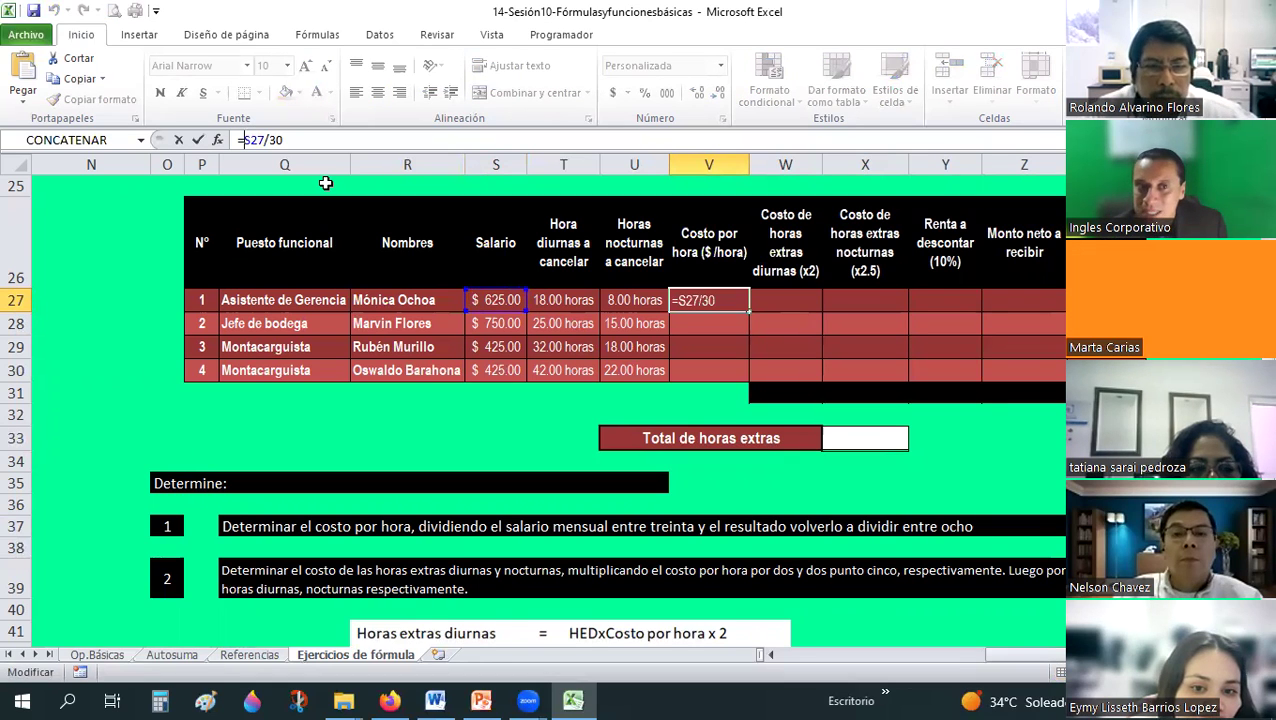
type("/")
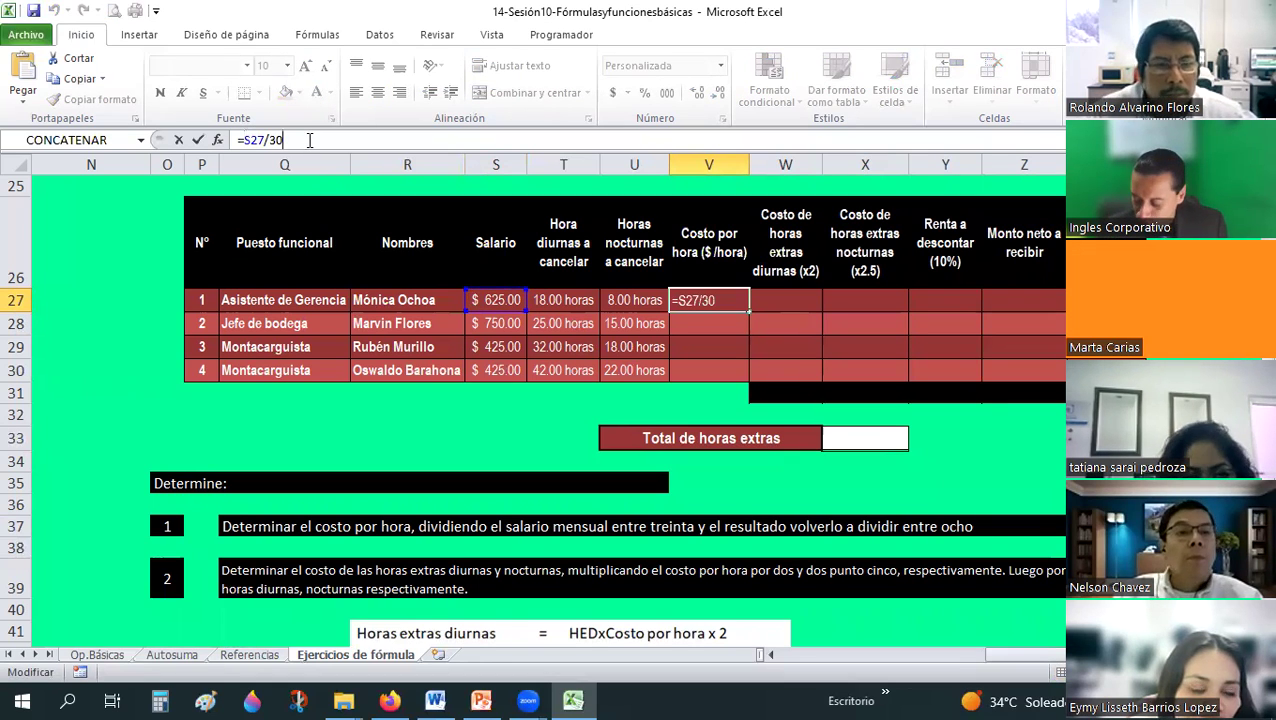
type("8")
key("Return")
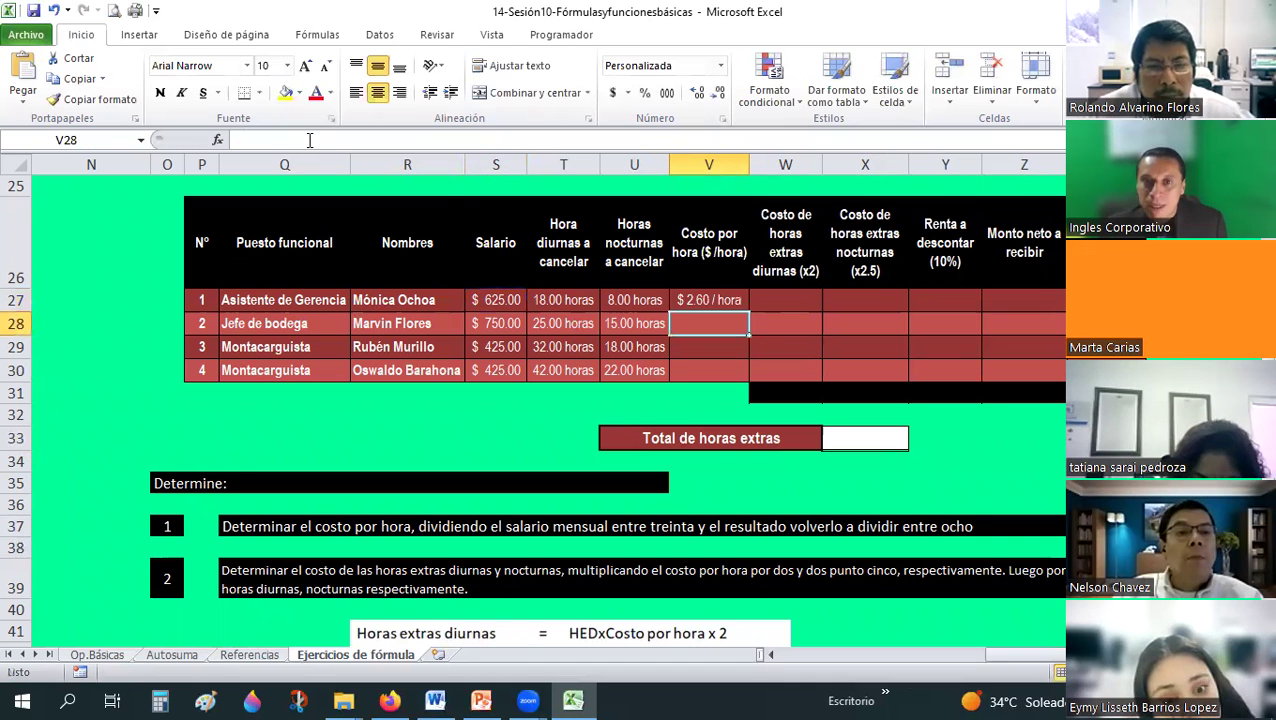
- Note the reference value 2.6 in W24 above the table
scroll(711, 258, "up", 1)
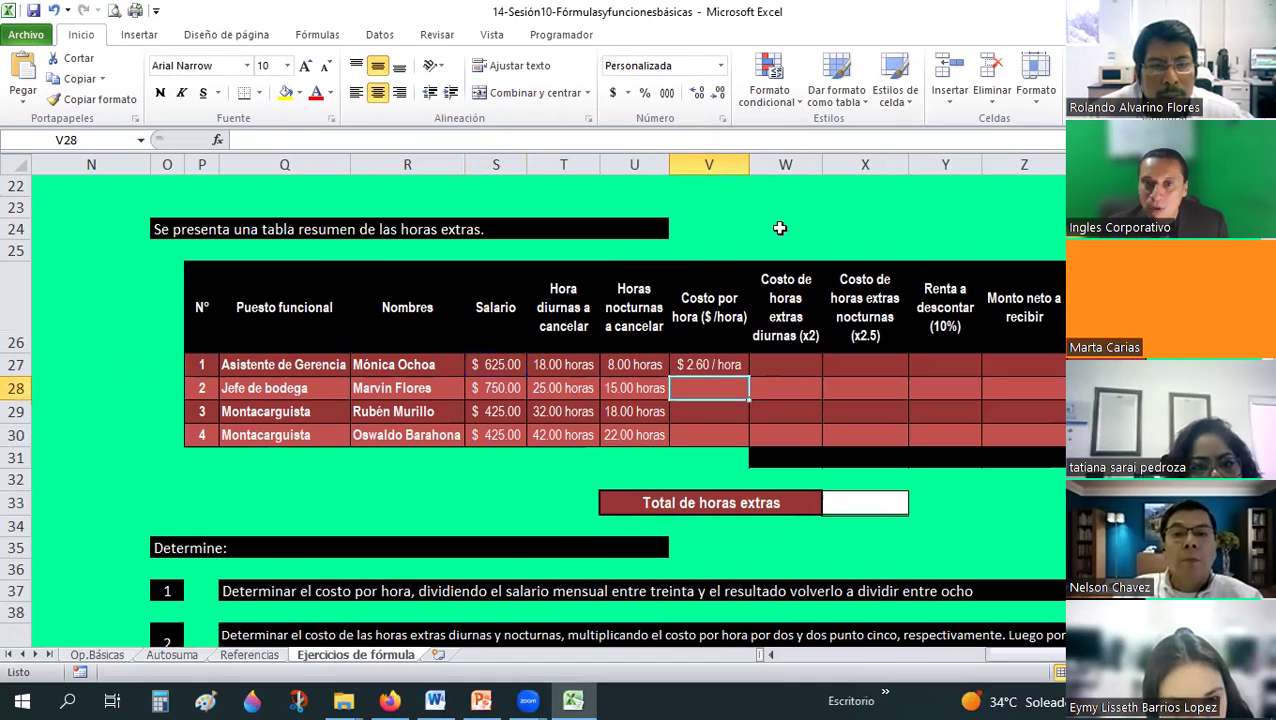
left_click(783, 229)
type("2.6")
key("Return")
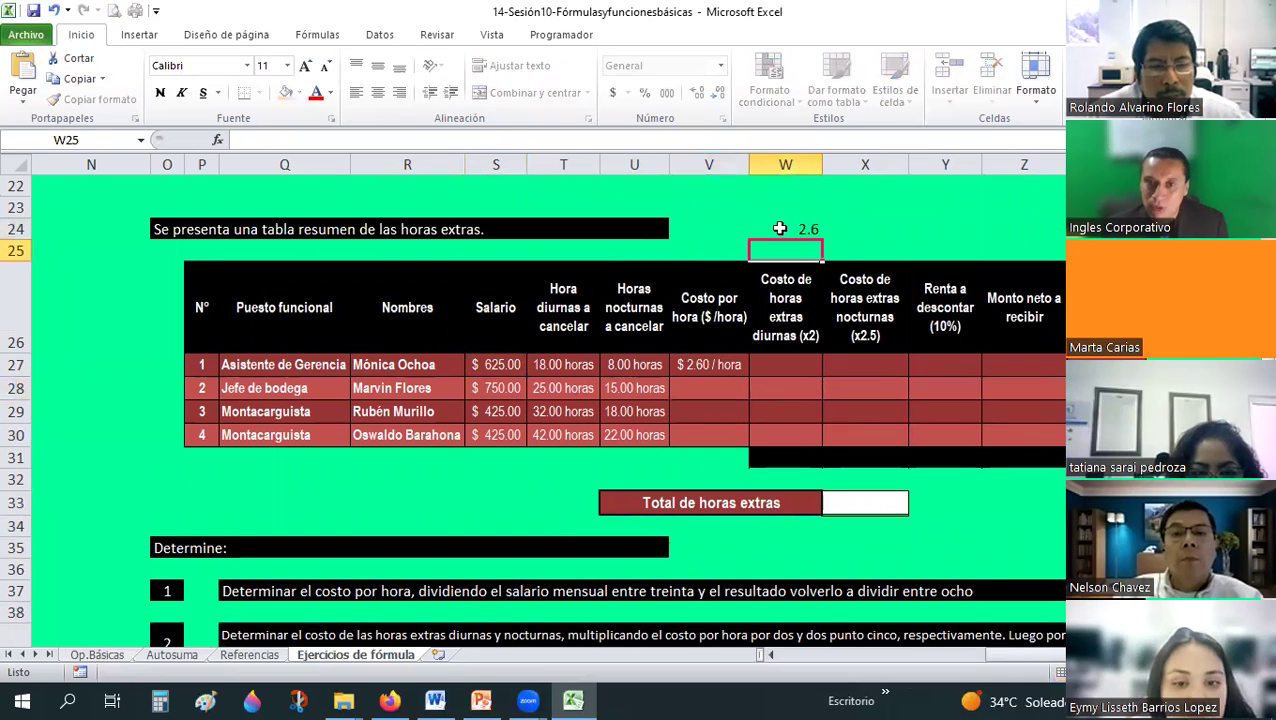
- Rewrite V27 as the parenthesised formula =((S27/30)/8)
left_click(705, 369)
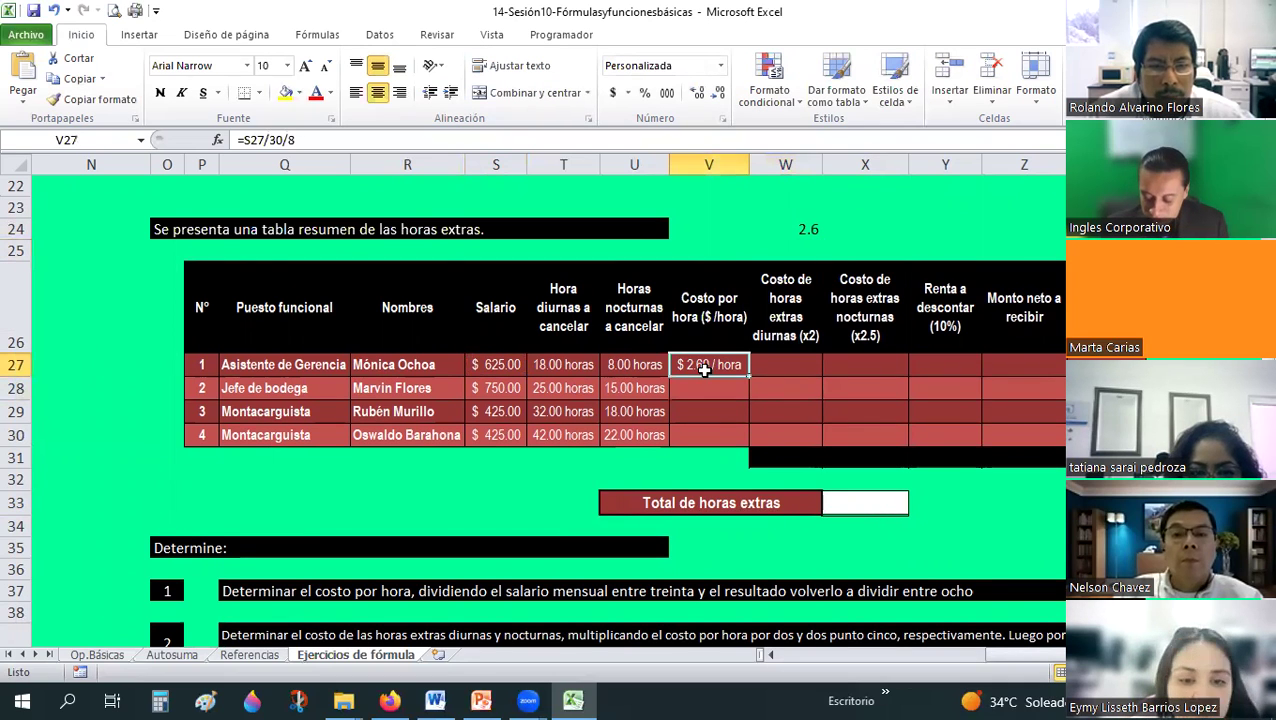
type("=(")
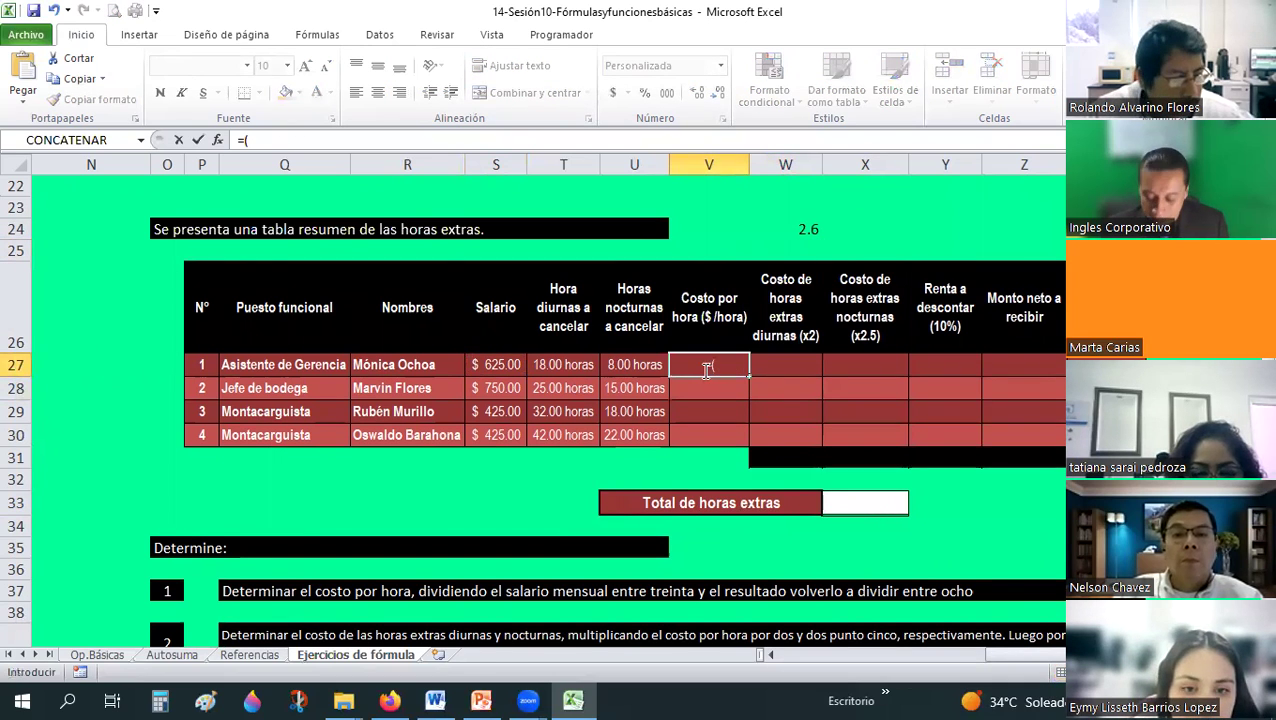
type("(")
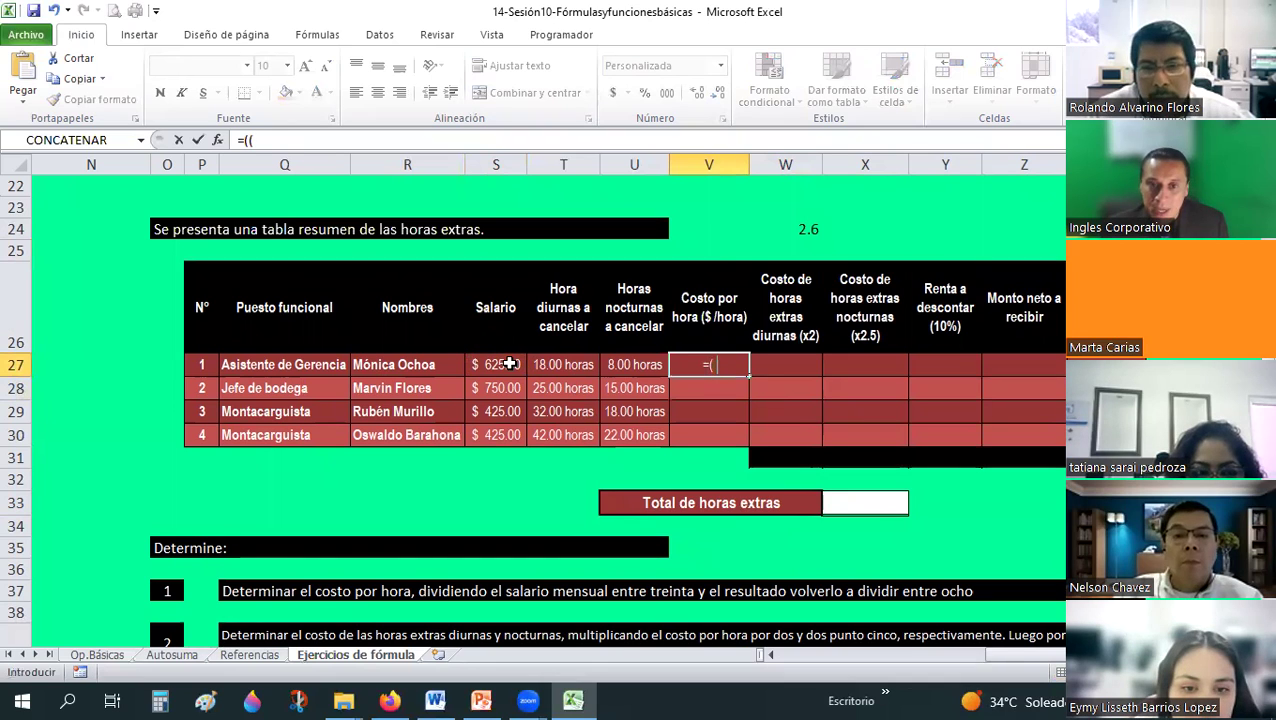
left_click(510, 364)
type("/30)")
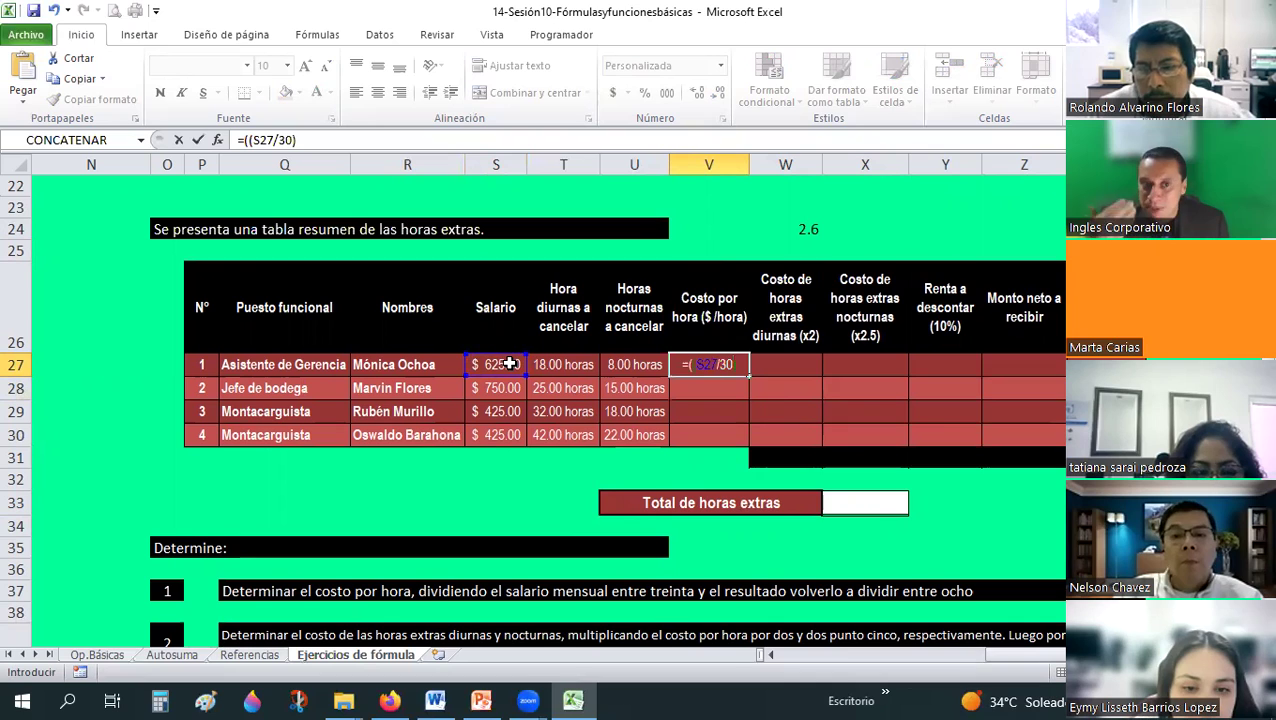
type("/")
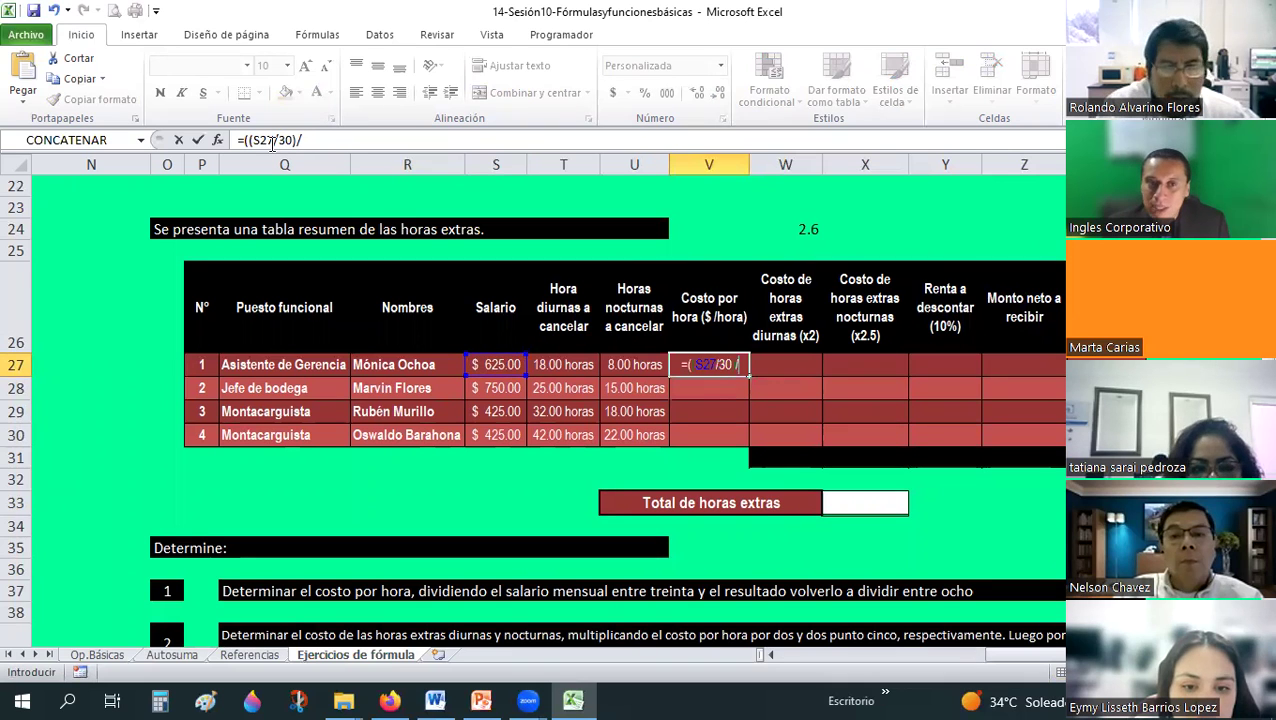
left_click(319, 140)
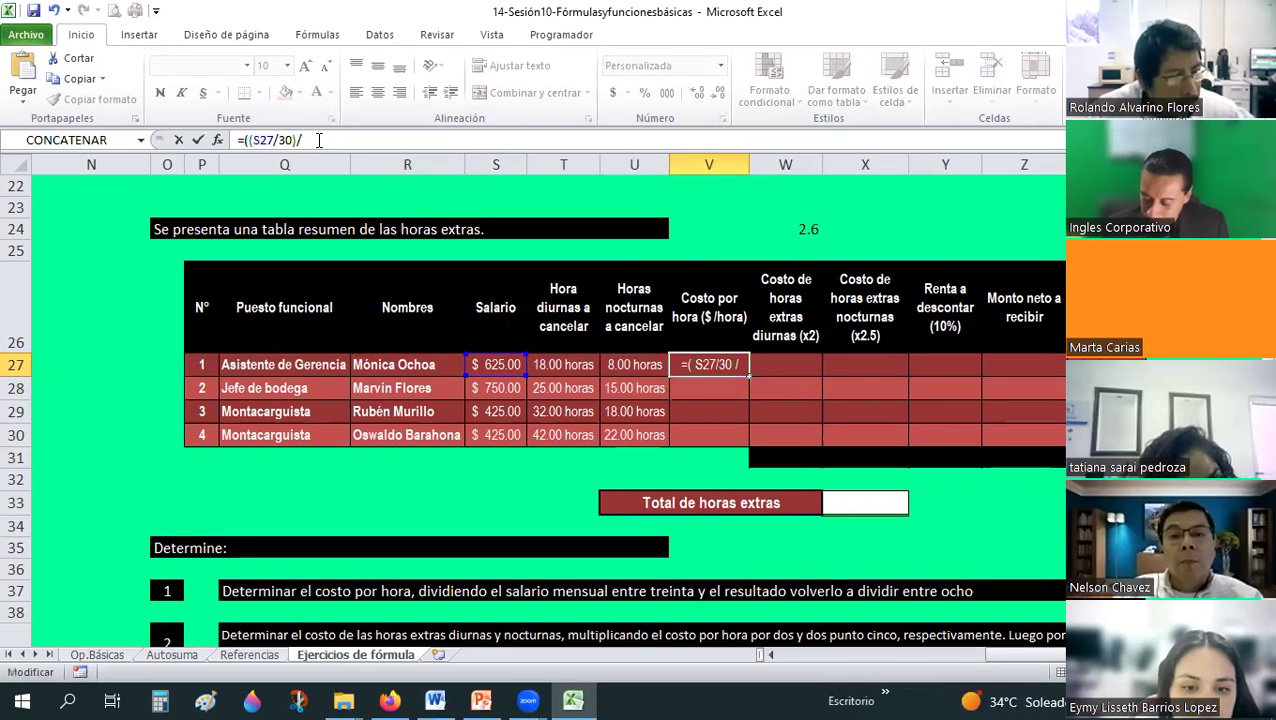
type("8)")
key("Return")
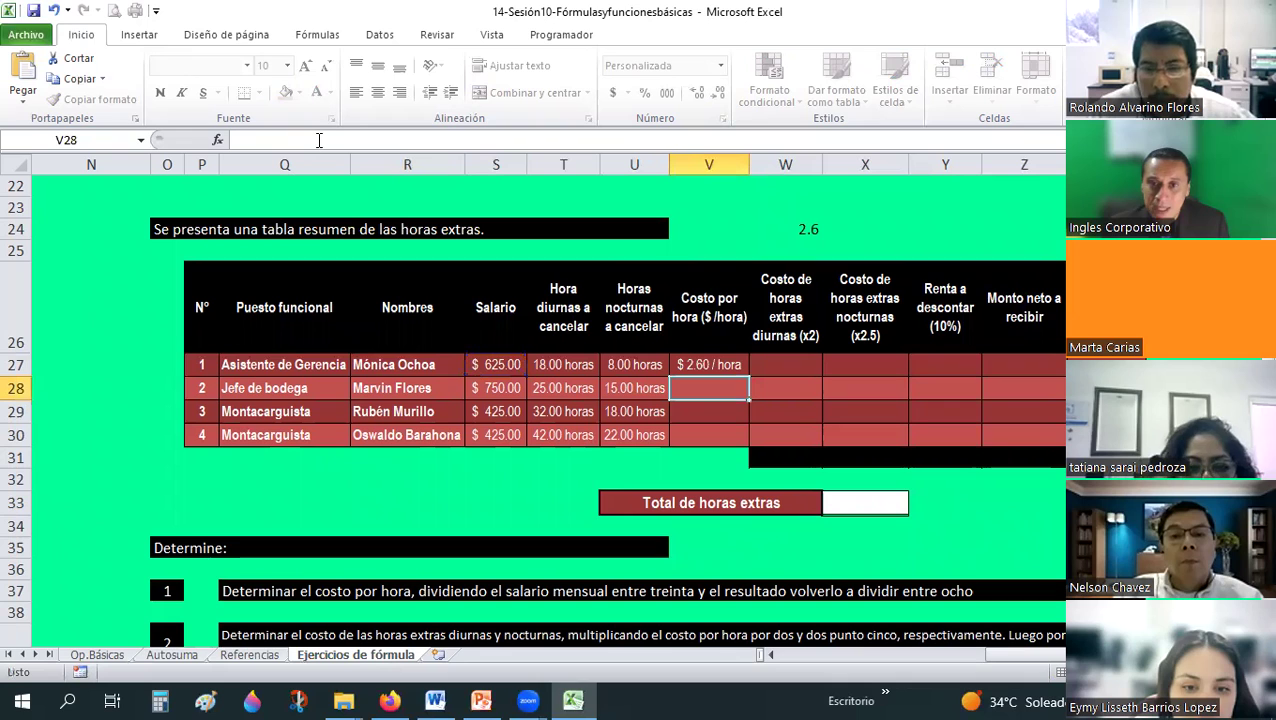
key("Up")
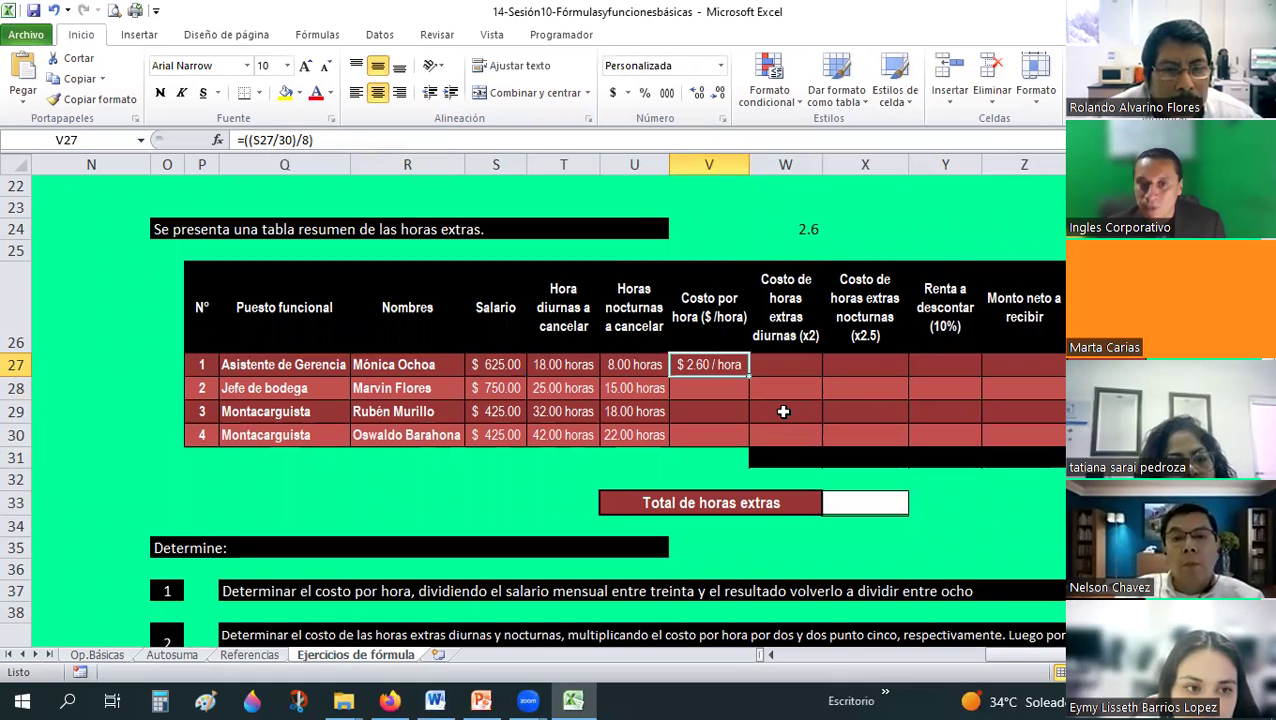
- Clear the hourly cost formula from V27
left_click(780, 410)
left_click(721, 366)
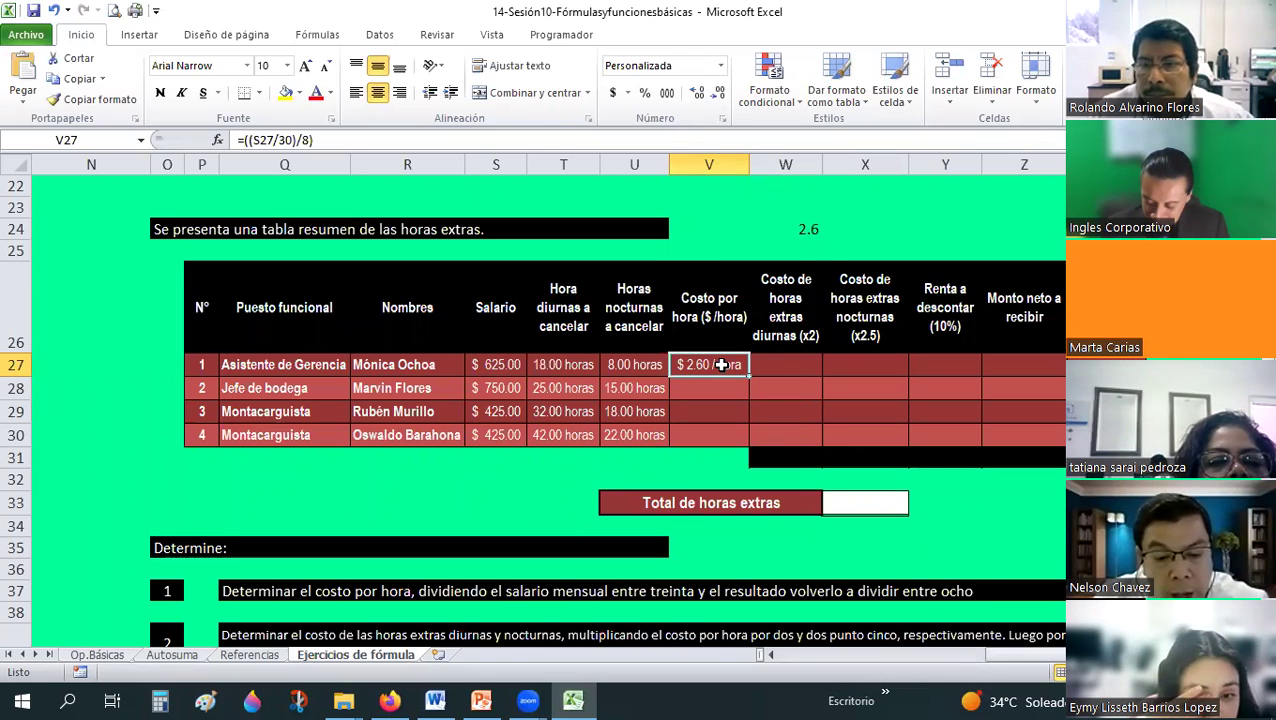
key("Delete")
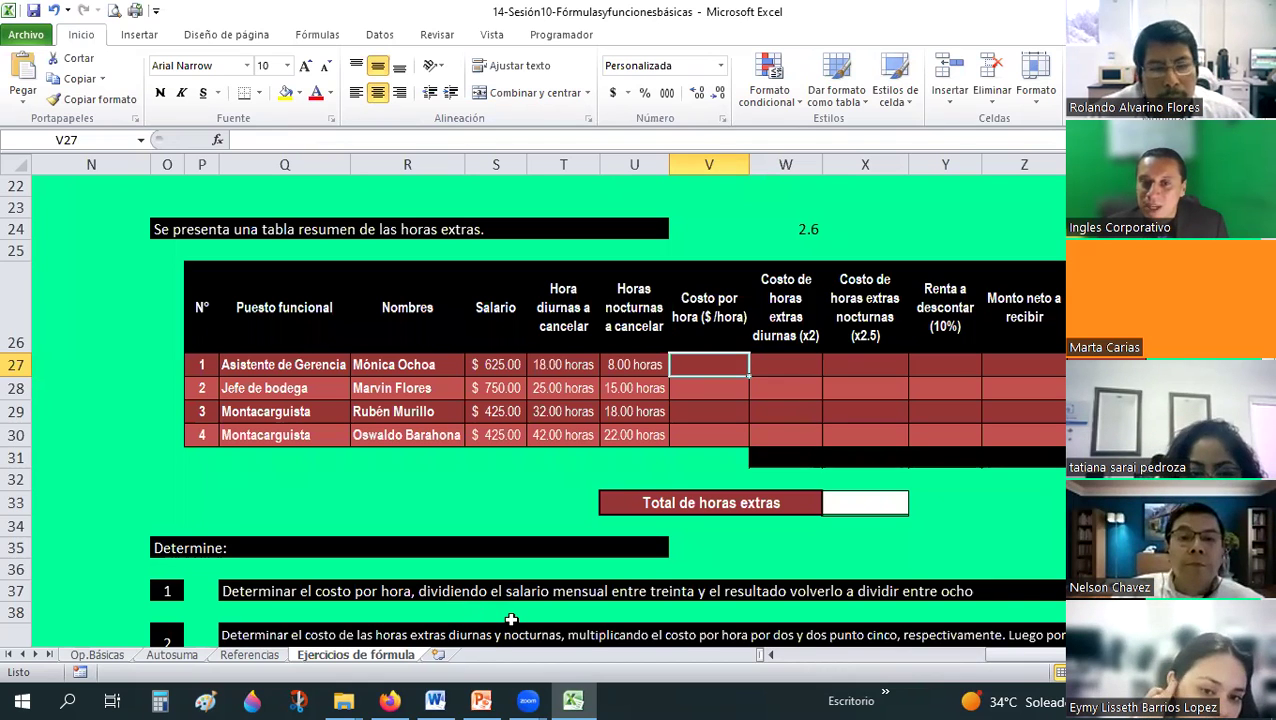
- Enter =((S27/30)/8) in V27, giving the first employee $2.60 / hora
type("=(")
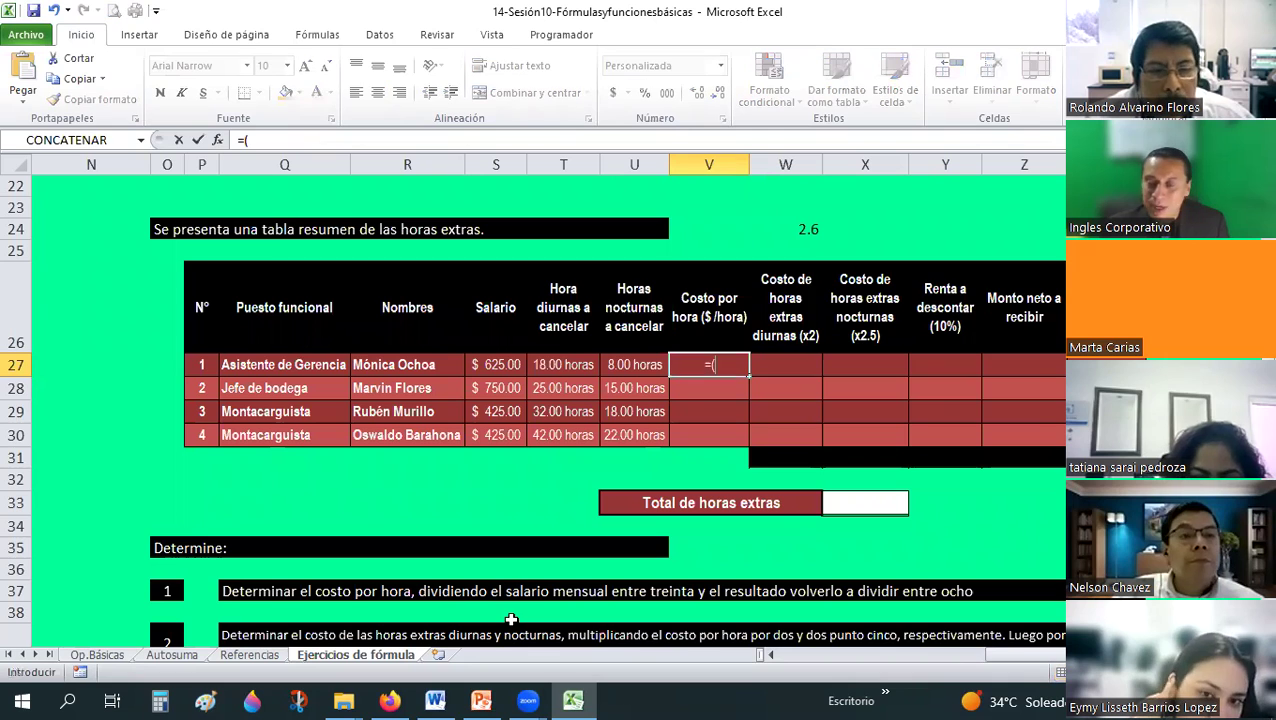
type("(")
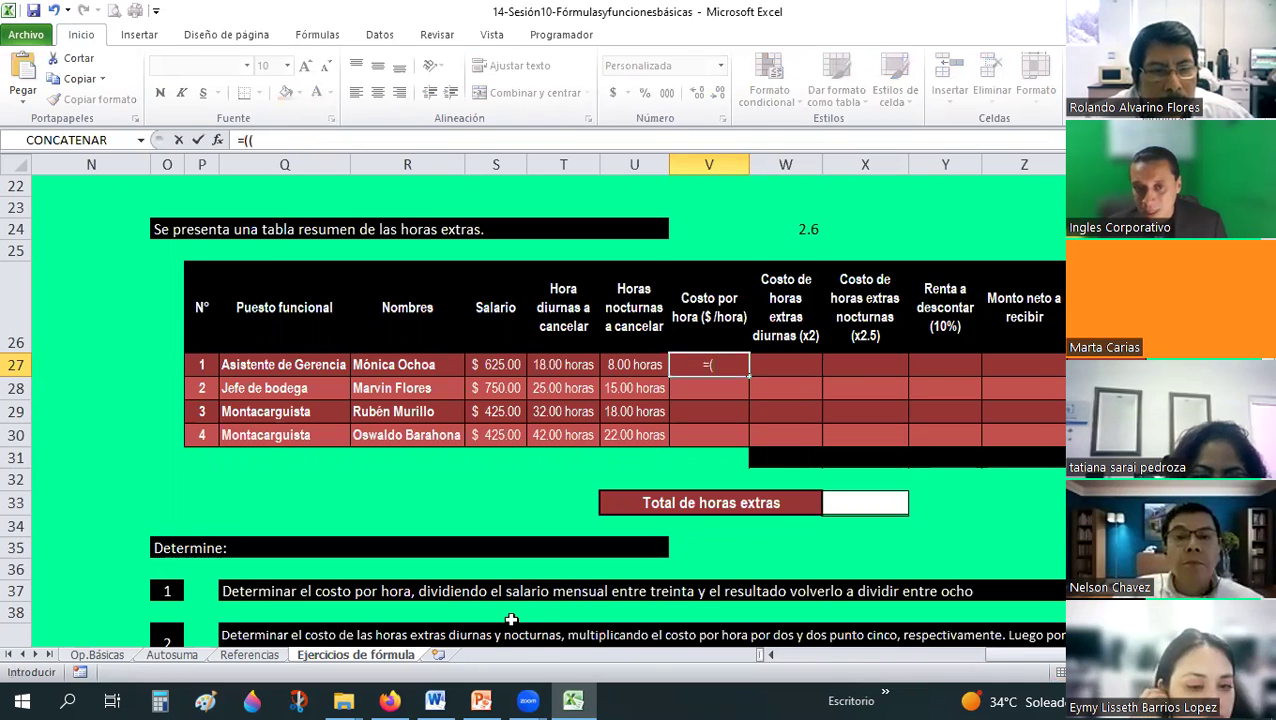
left_click(507, 360)
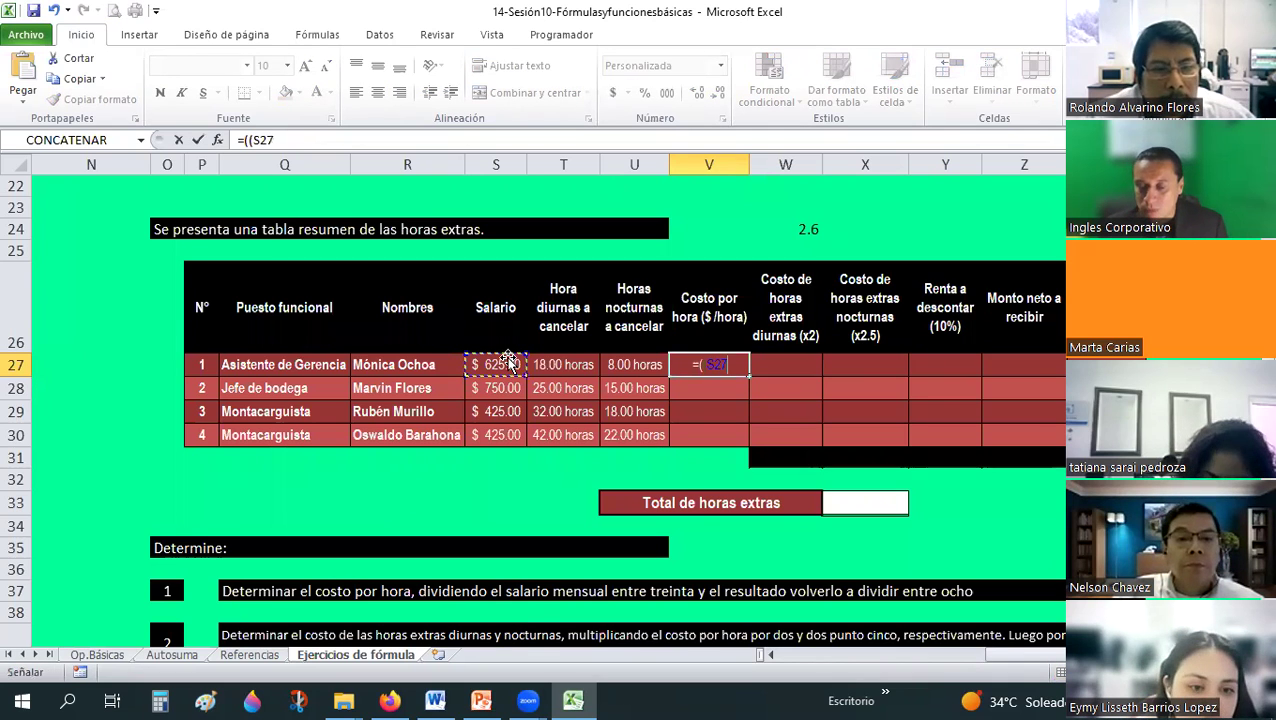
type("/")
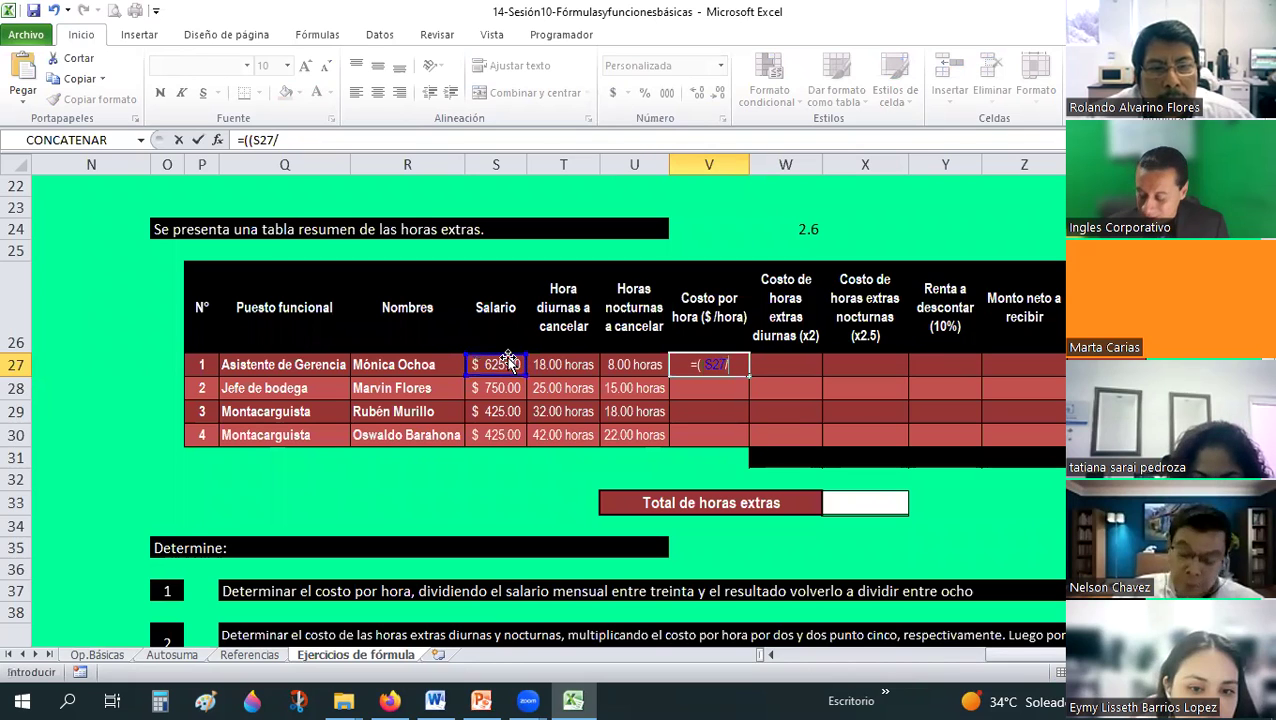
type("30")
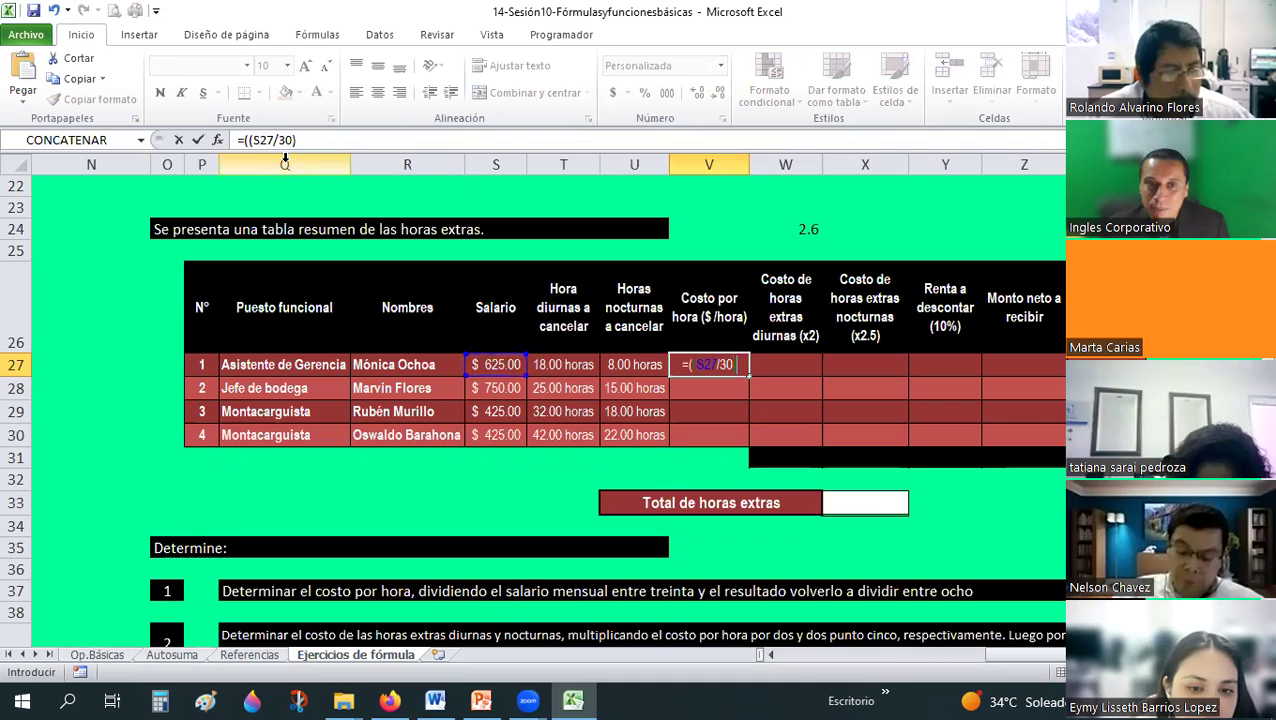
left_click(251, 140)
type("(")
left_click_drag(320, 142, 250, 140)
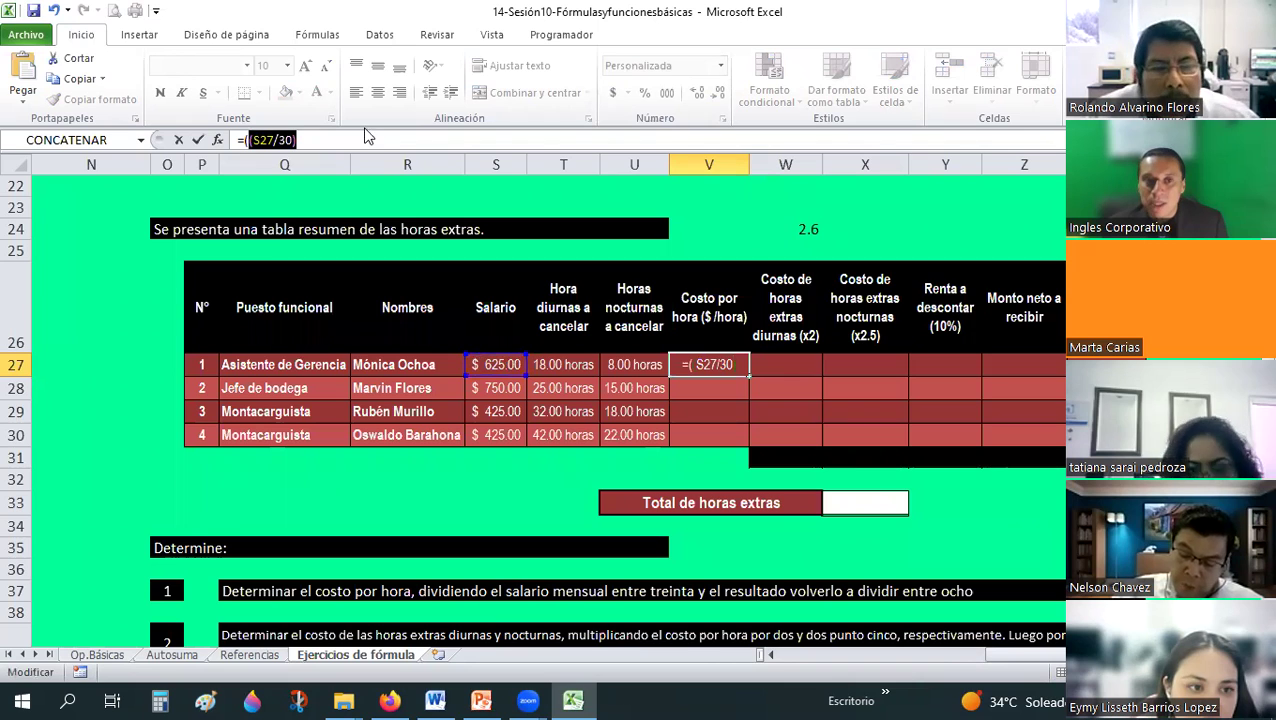
left_click(315, 142)
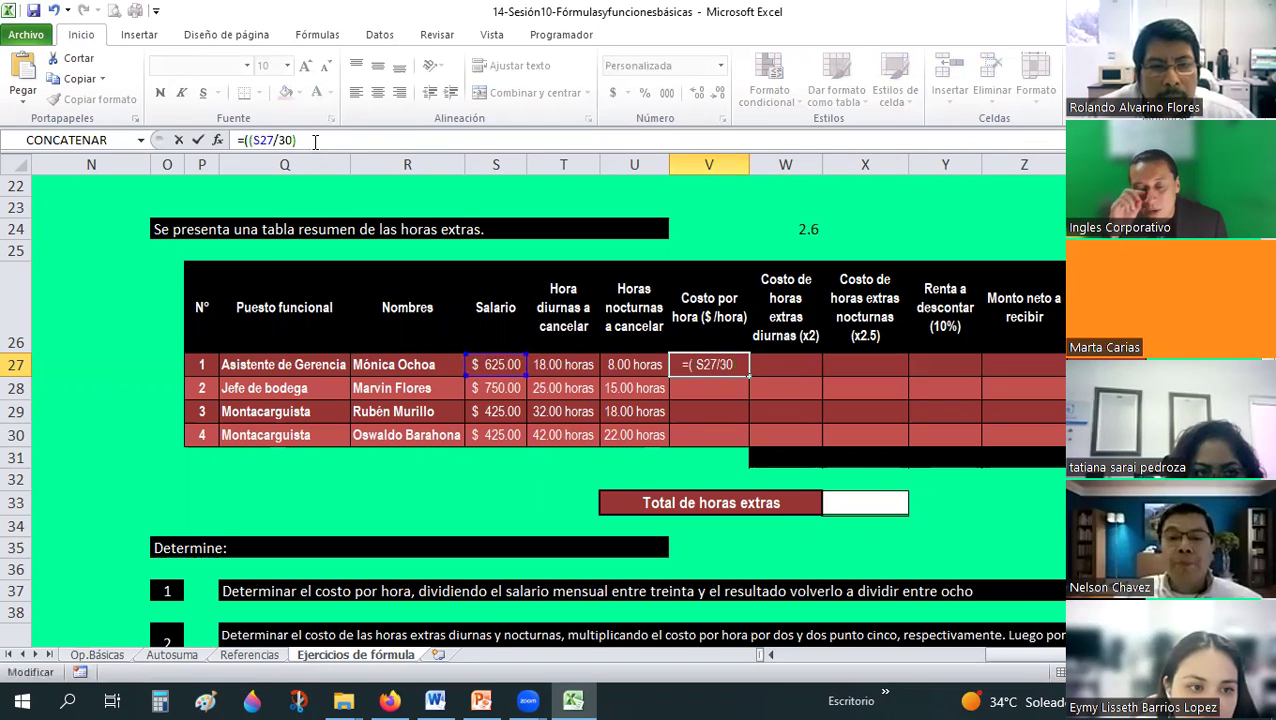
type("/8")
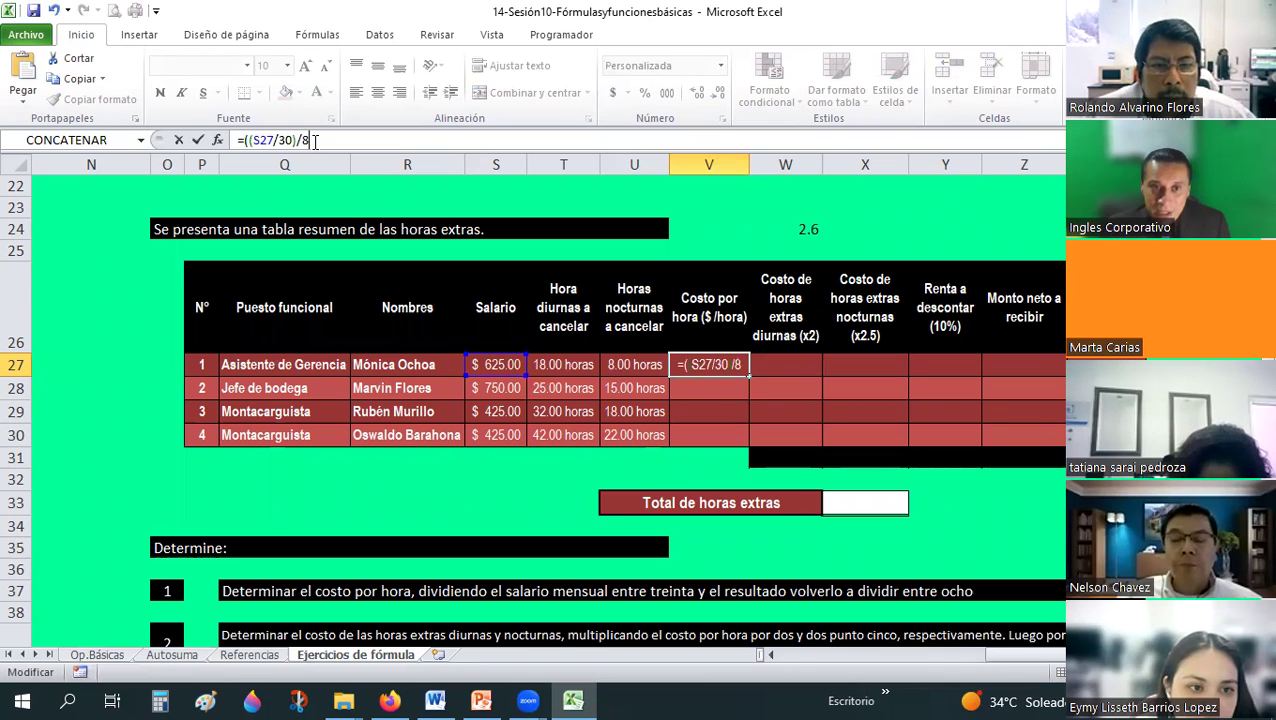
type(")")
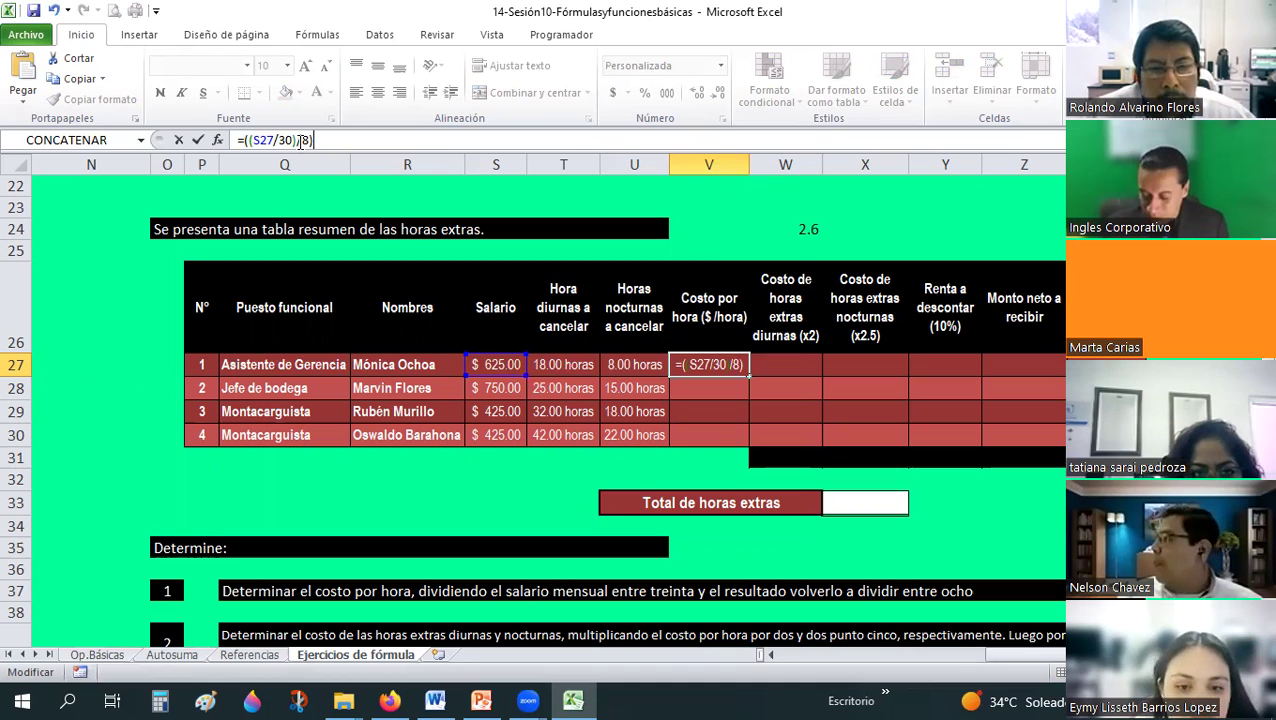
key("Return")
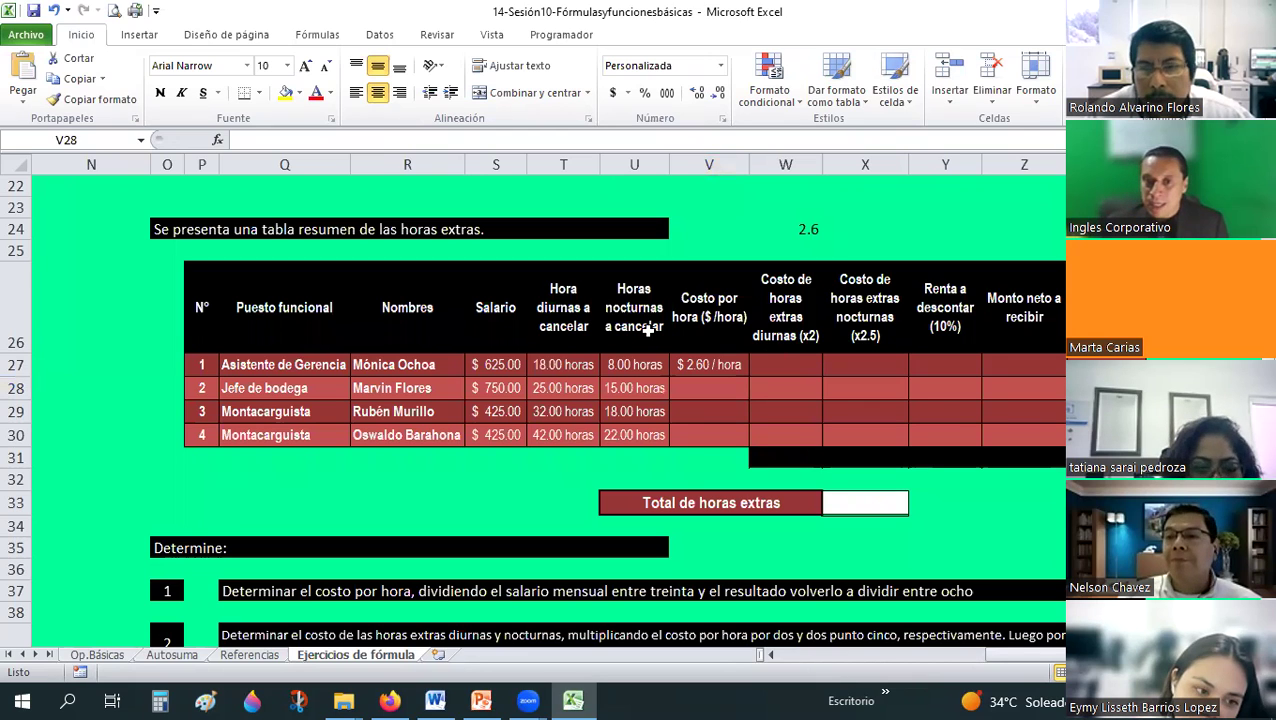
left_click(779, 360)
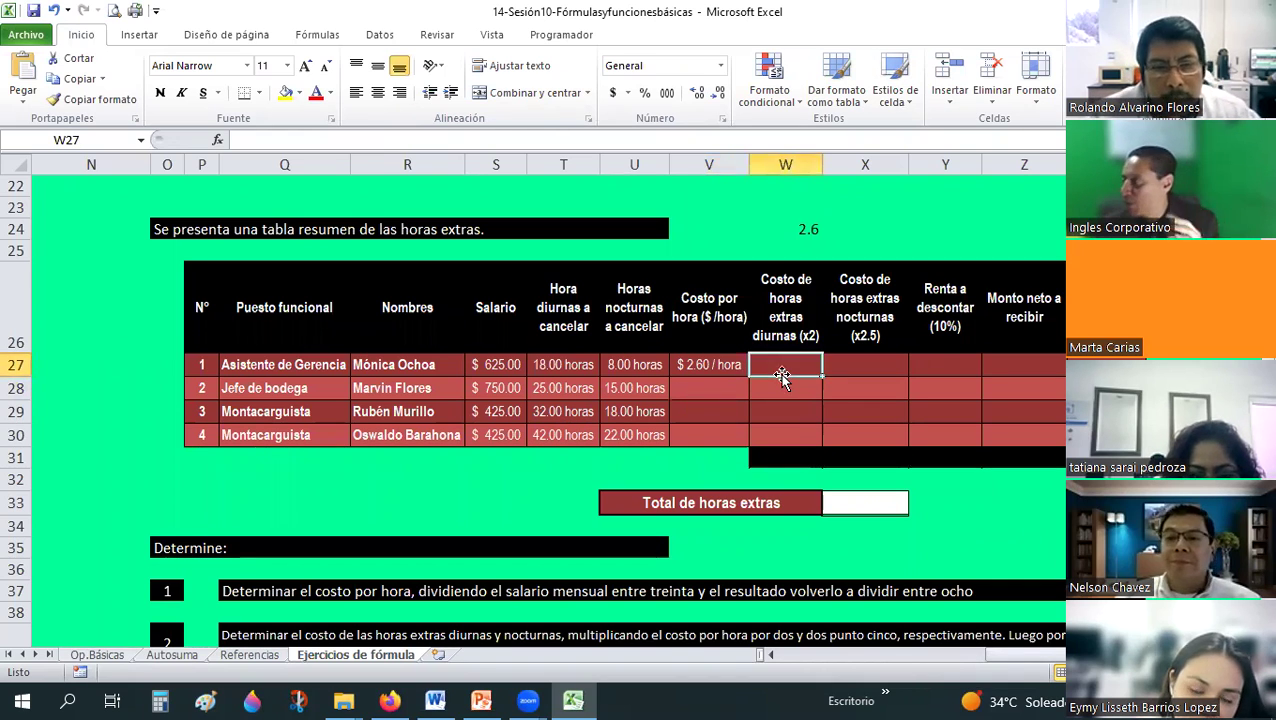
- Read the overtime cost instructions below the table, then begin W27's formula with '=('
scroll(779, 374, "down", 1)
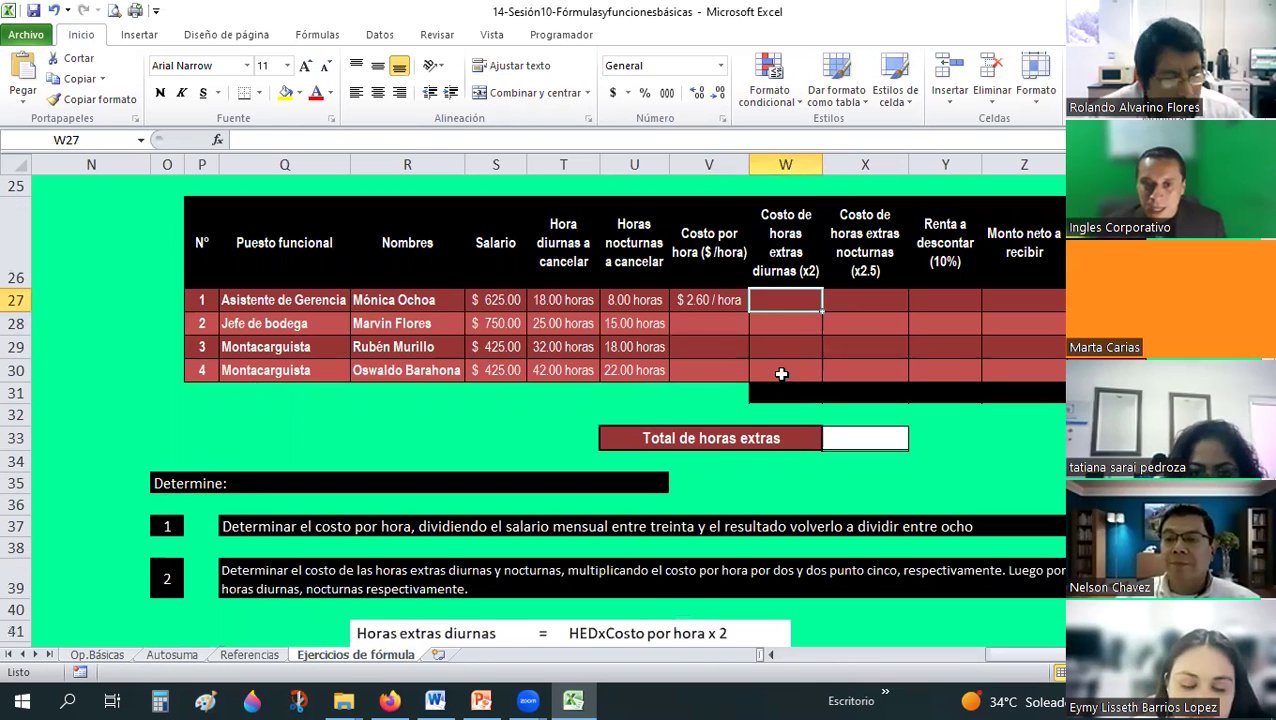
scroll(665, 503, "down", 1)
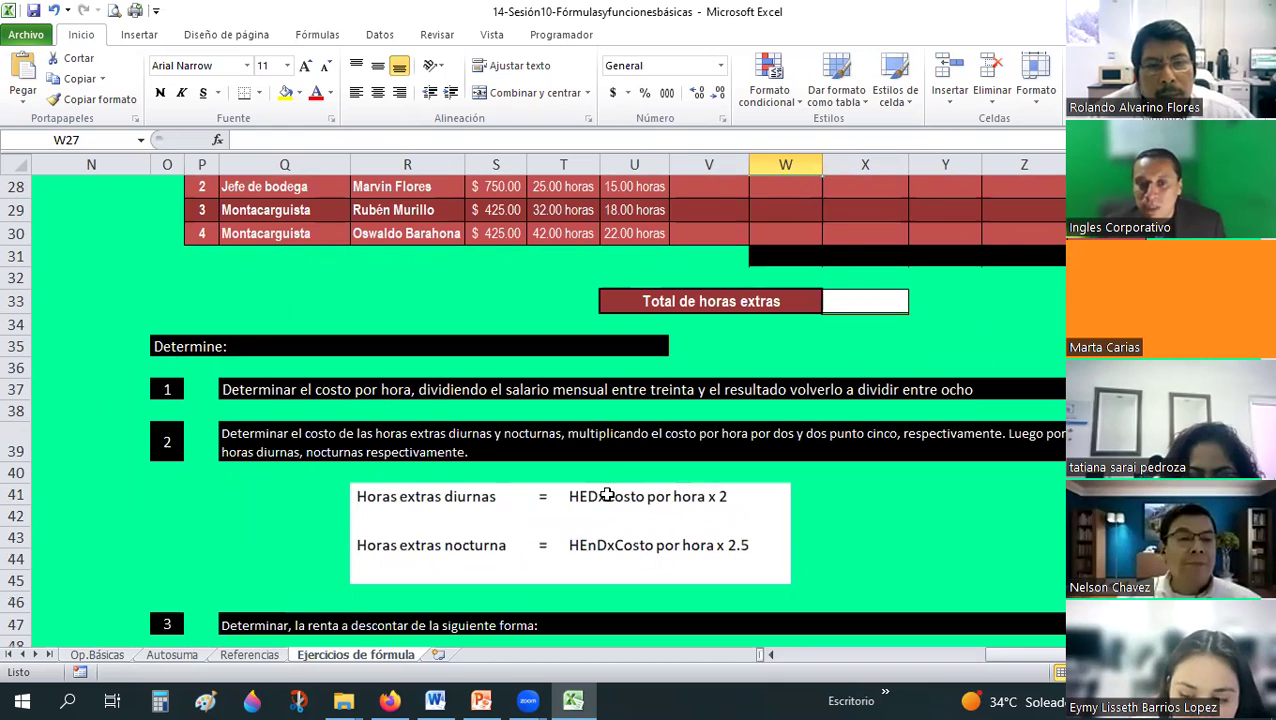
scroll(577, 622, "up", 1)
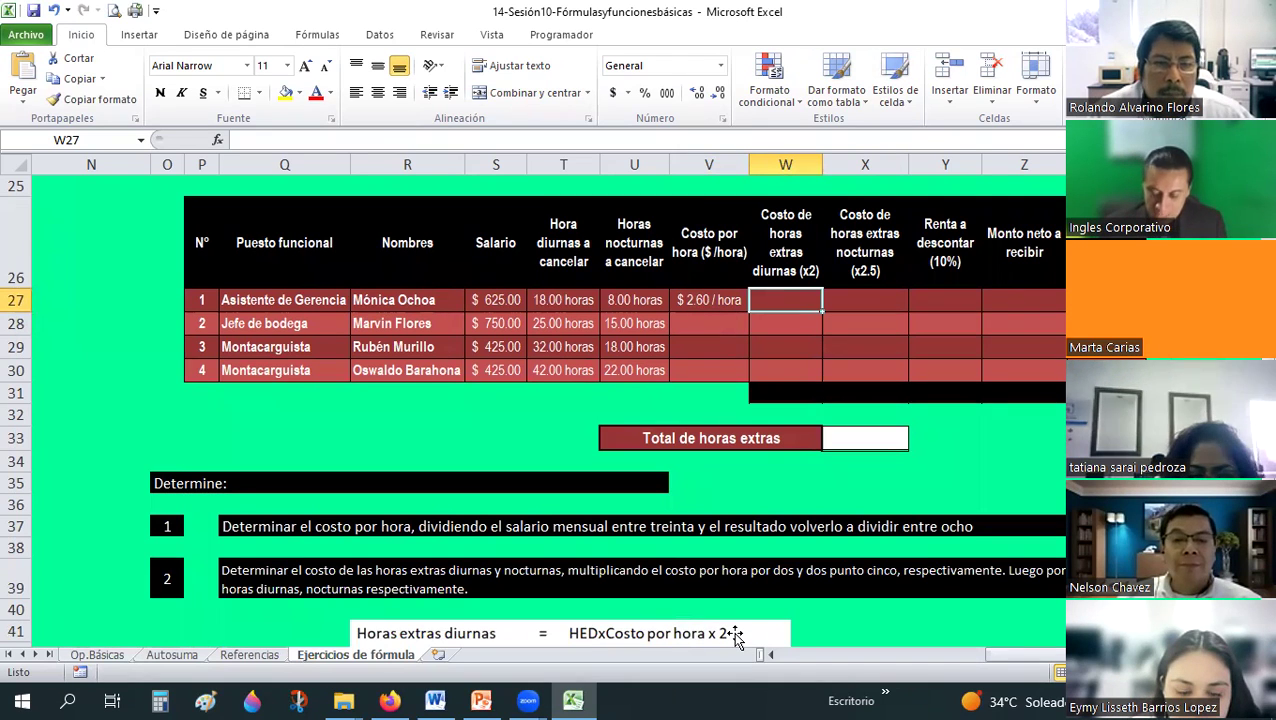
type("=")
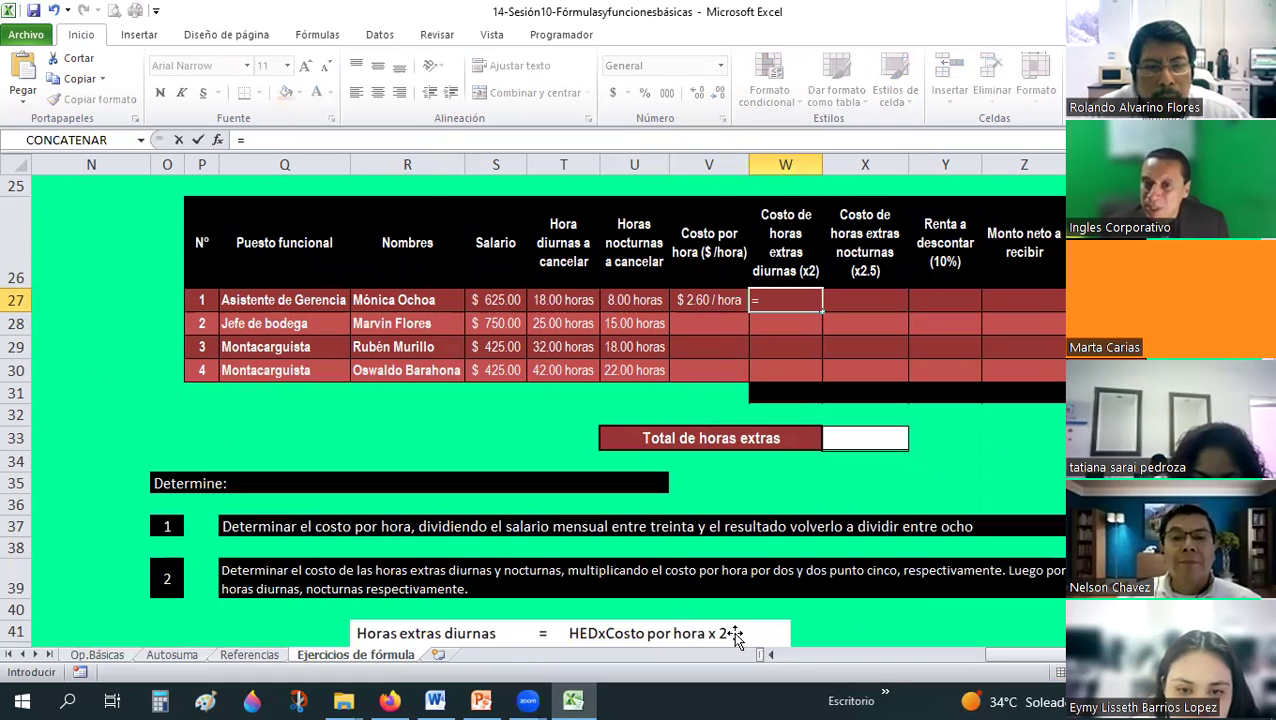
type("(")
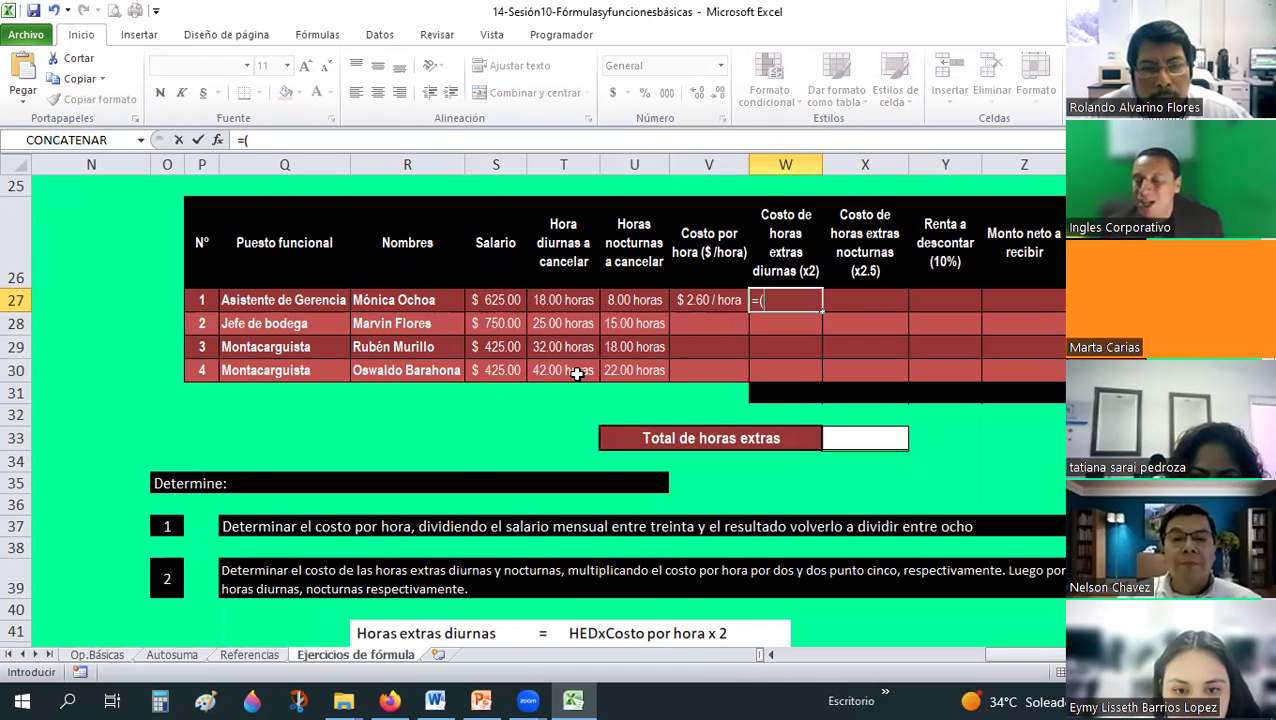
- Build =(T27*V27*2) in W27 from daytime overtime hours and hourly cost
left_click(547, 300)
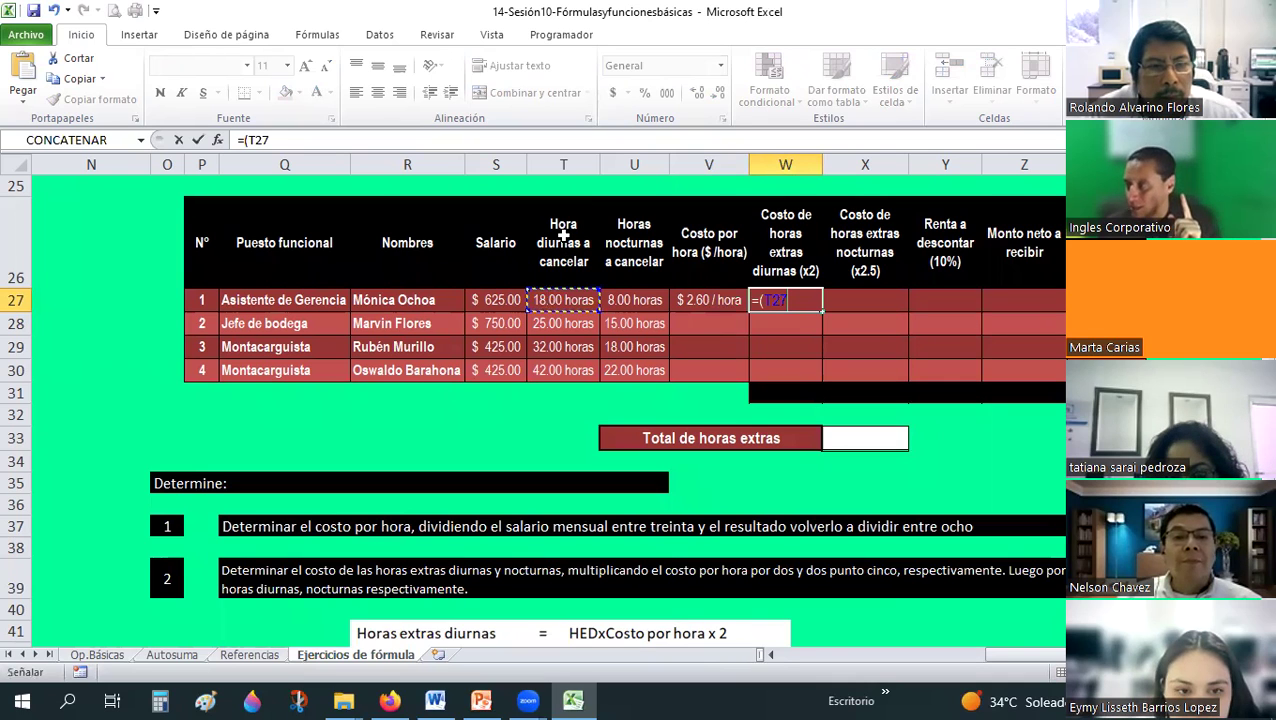
type("*")
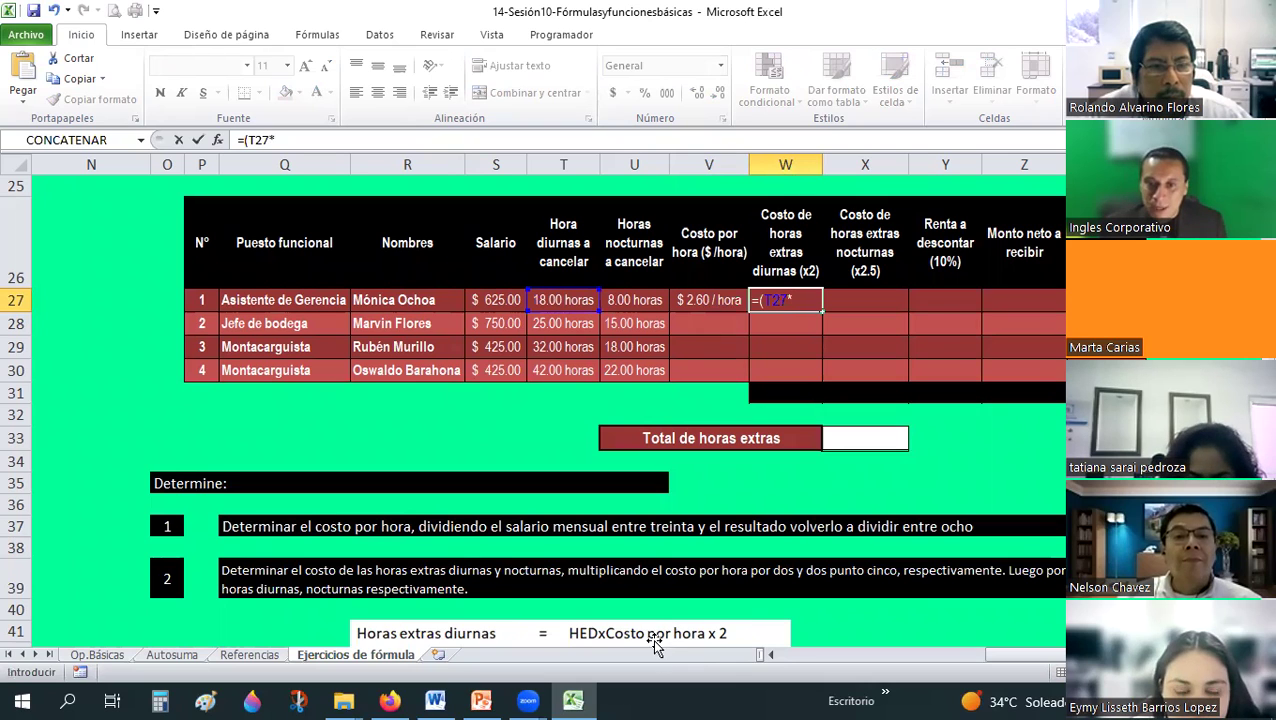
left_click(708, 299)
type("*")
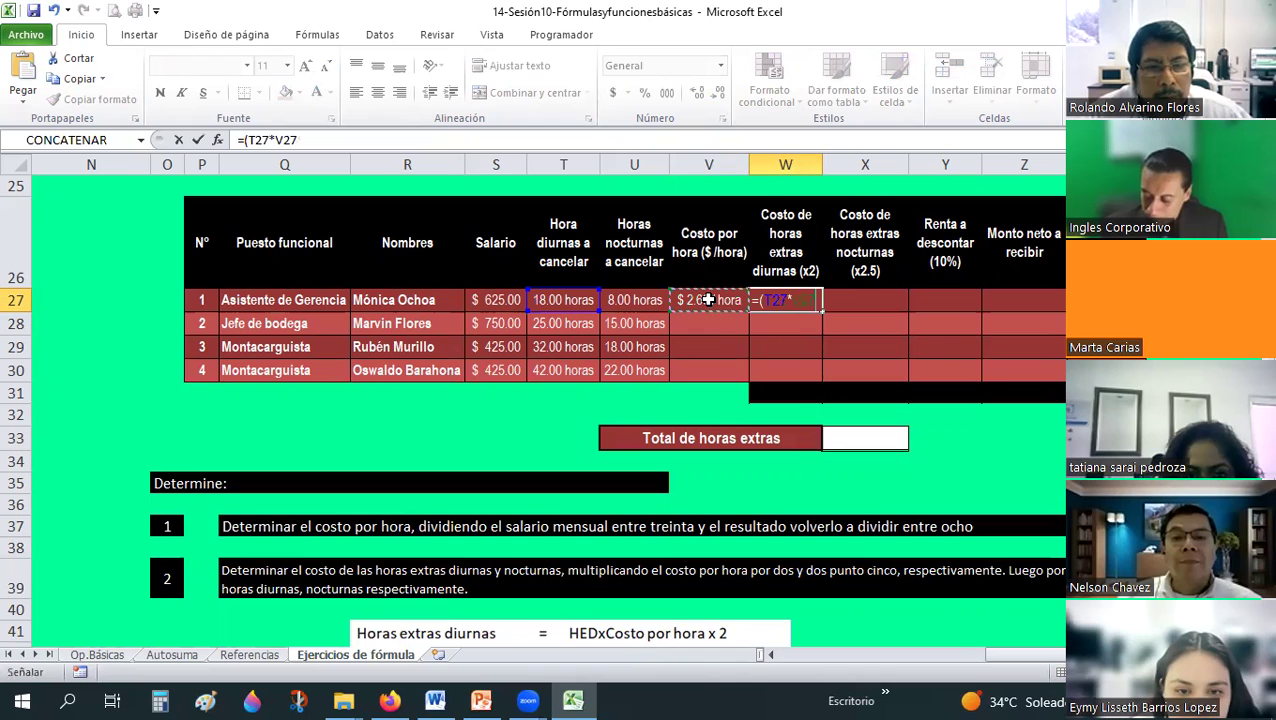
type("2")
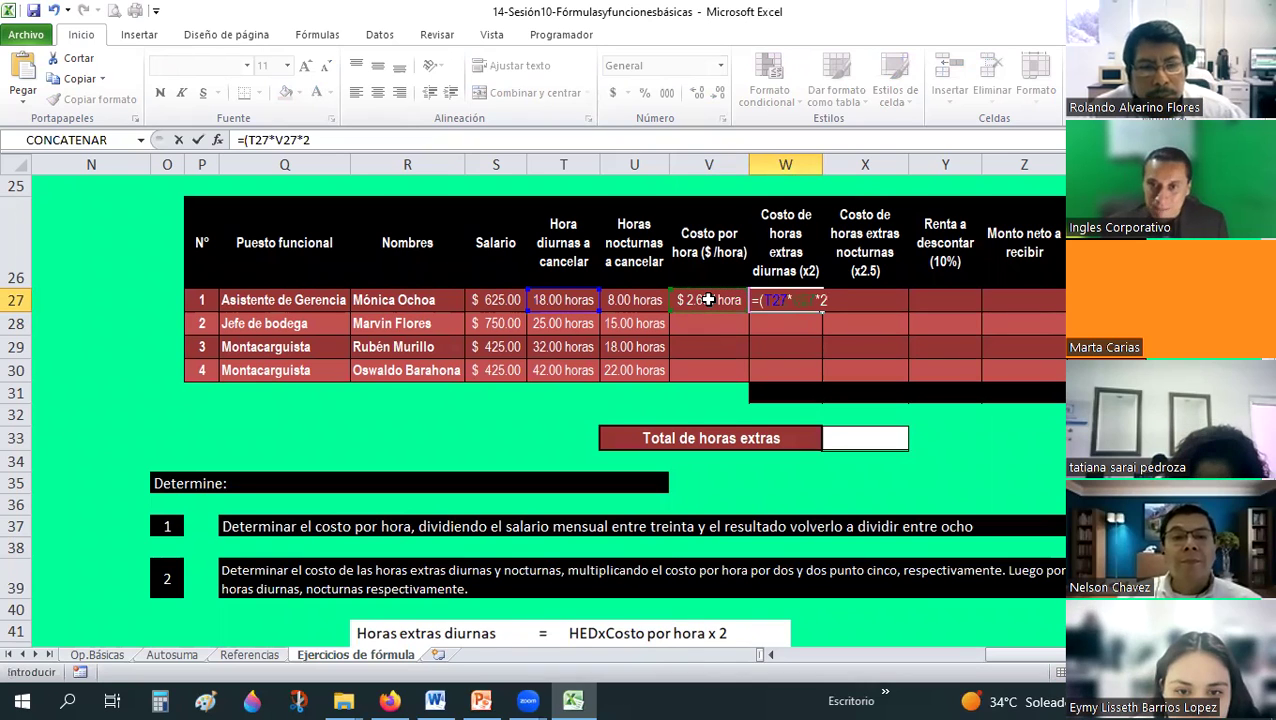
type(")")
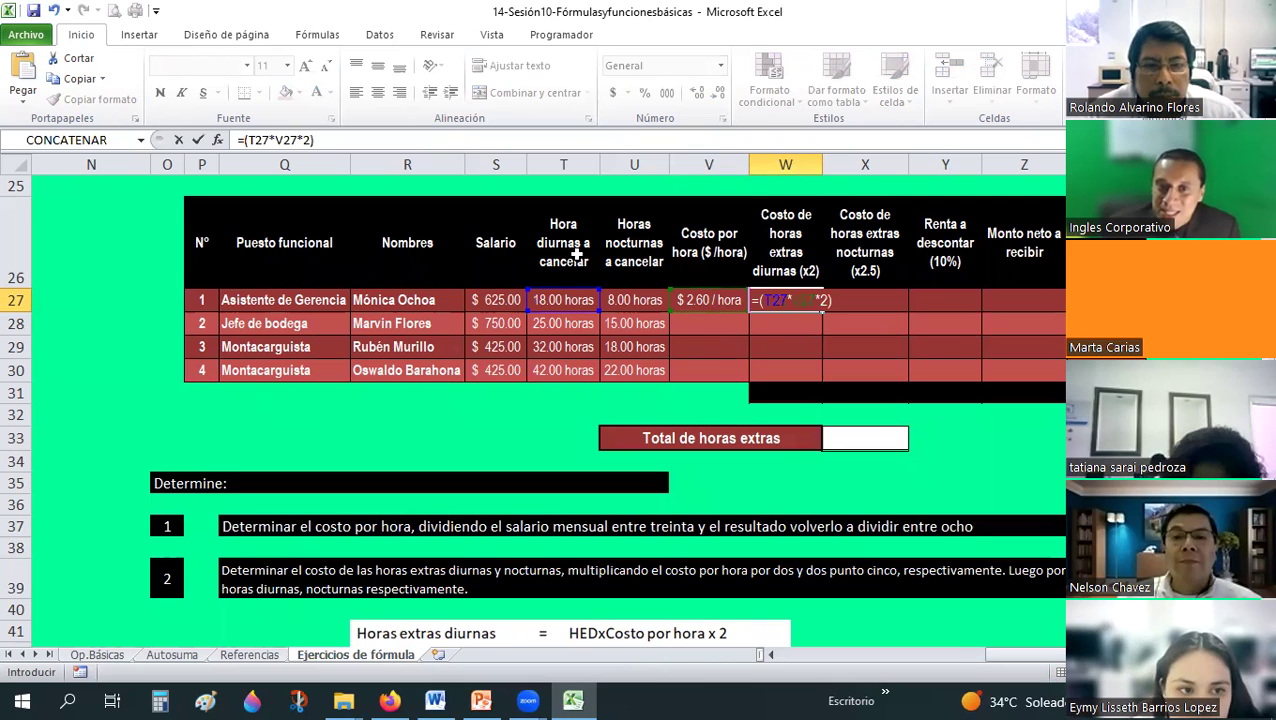
scroll(711, 294, "down", 1)
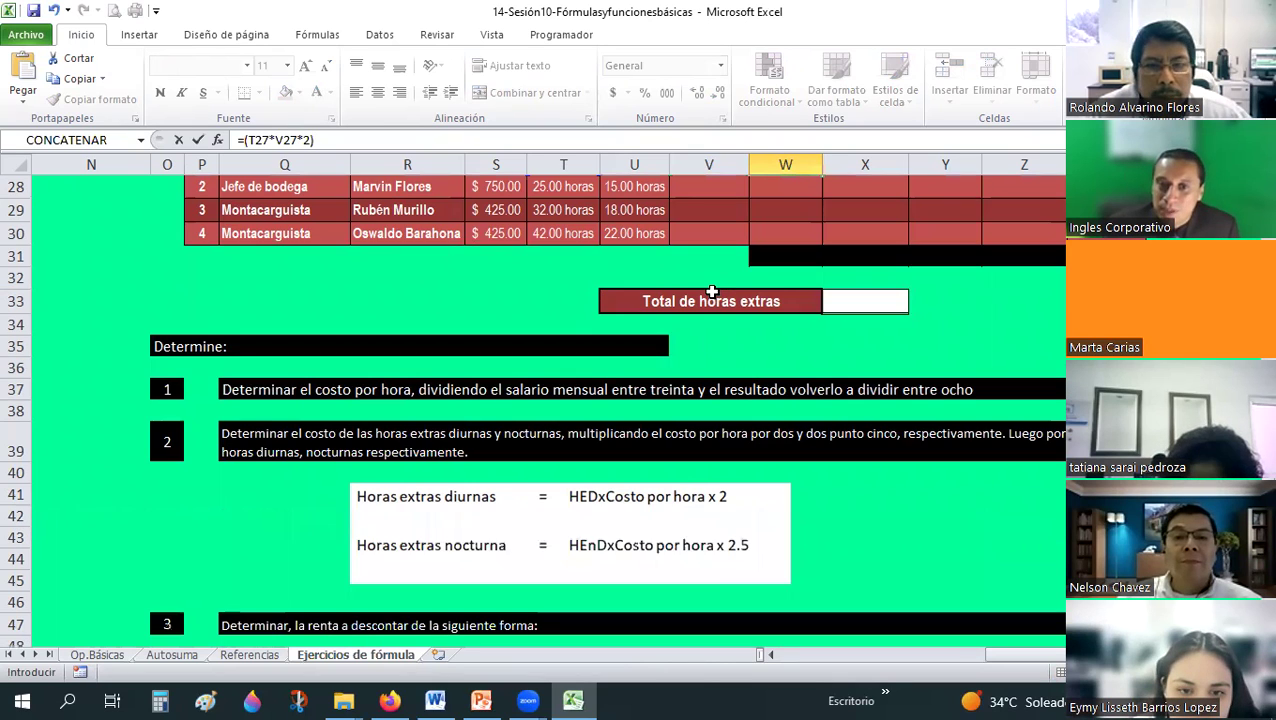
scroll(707, 507, "down", 1)
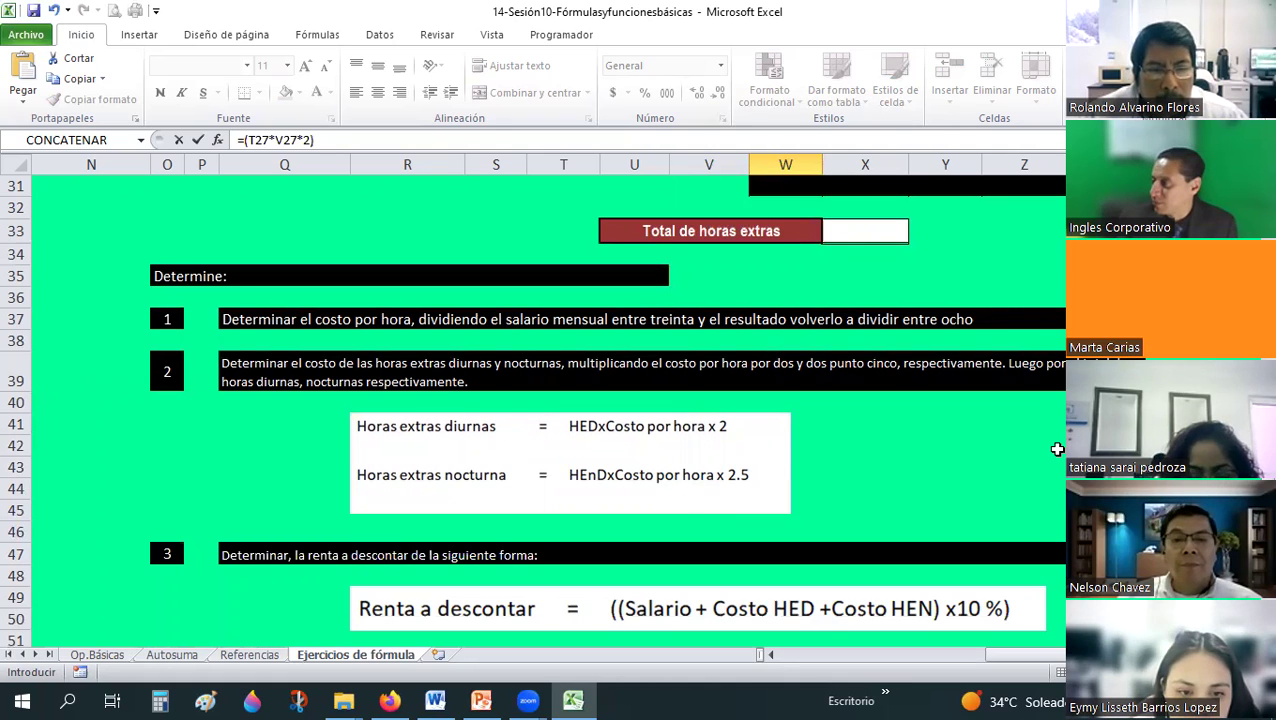
scroll(1057, 449, "up", 3)
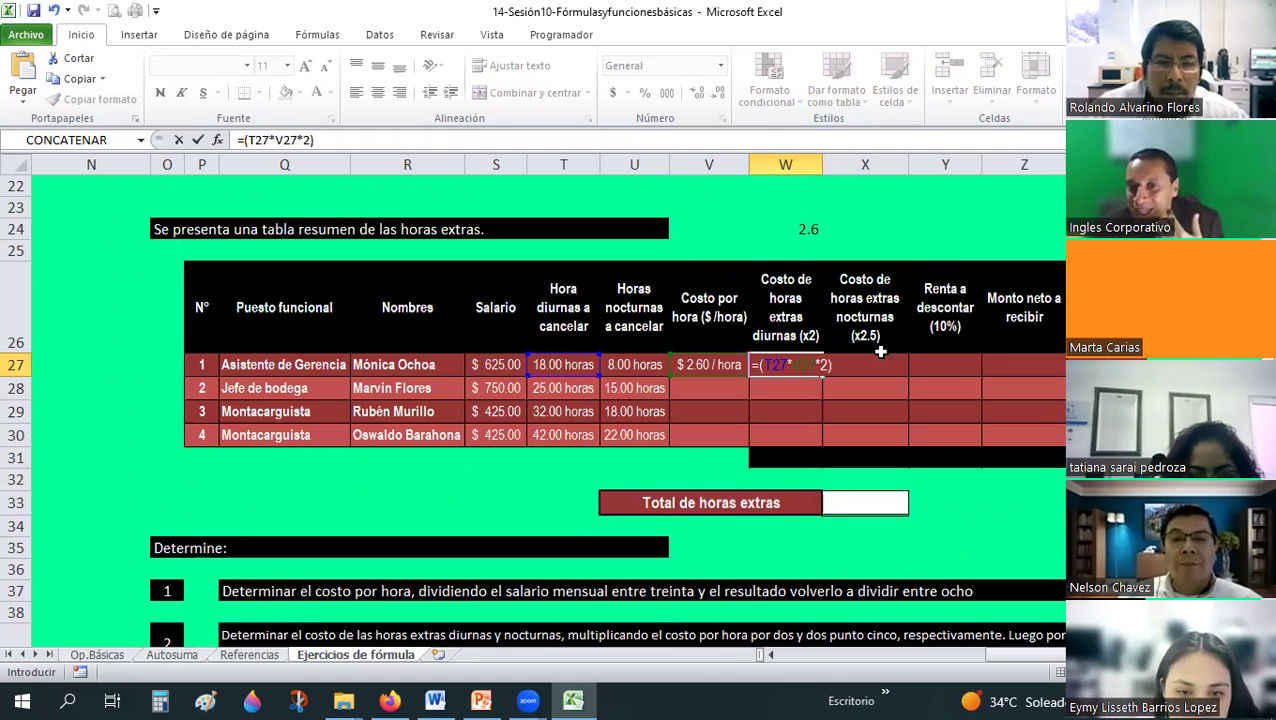
- Anchor the hourly-cost column as $V27 and commit, giving 93.75
key("F2")
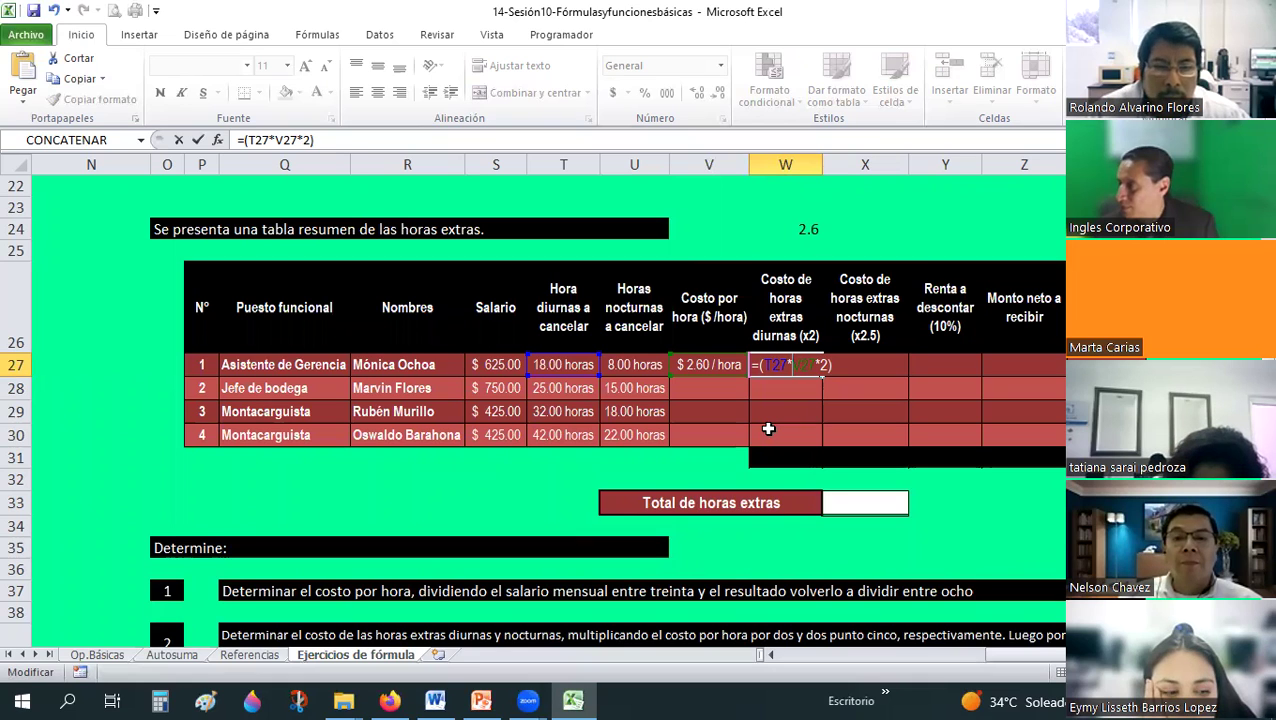
type("$")
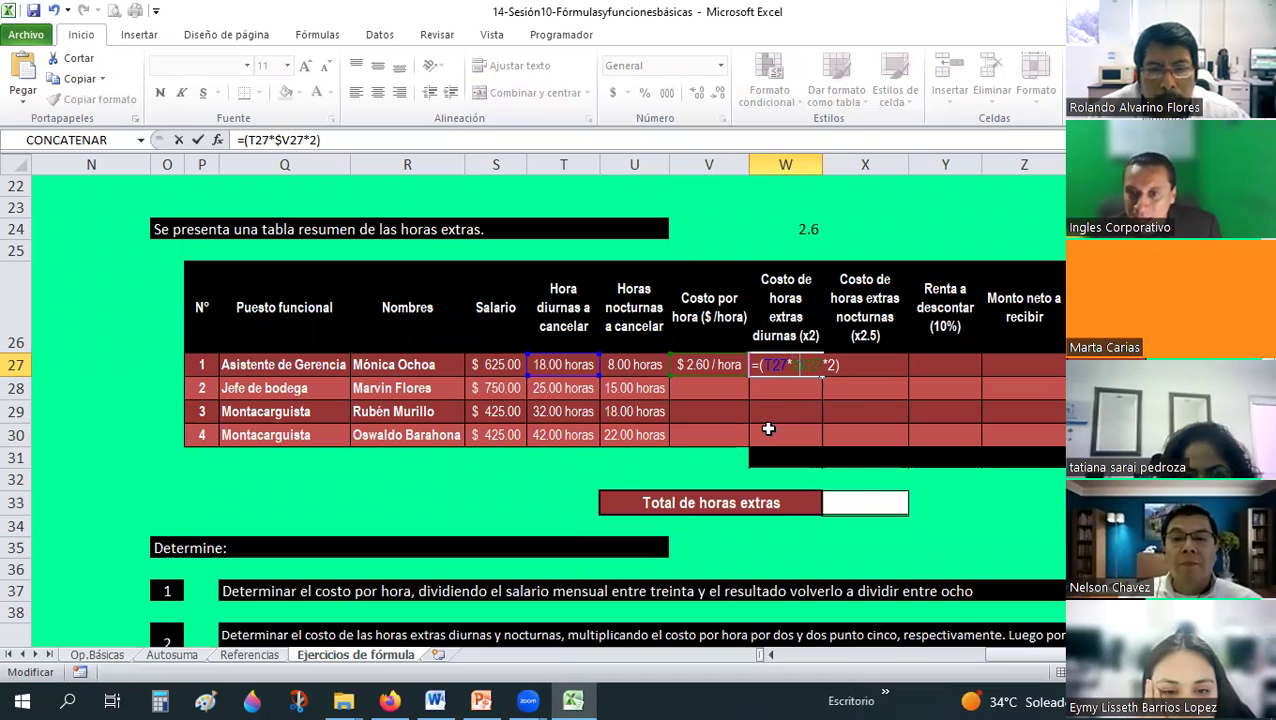
key("Return")
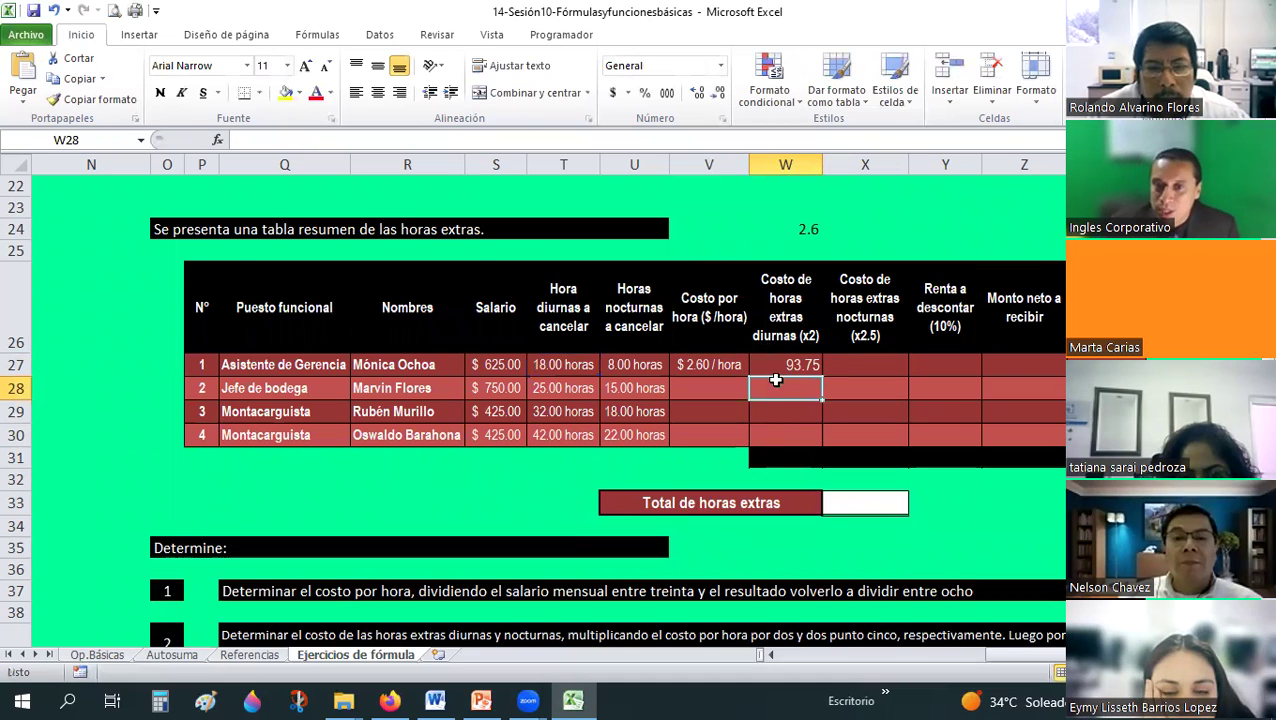
key("Up")
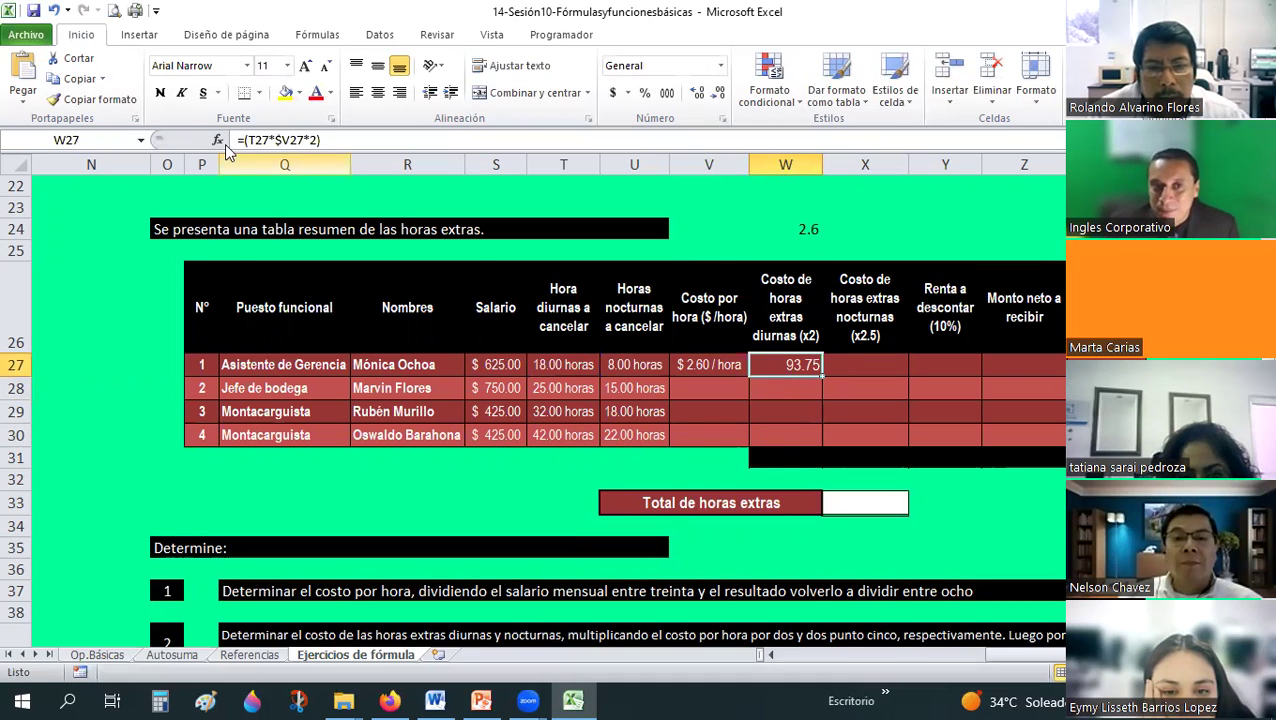
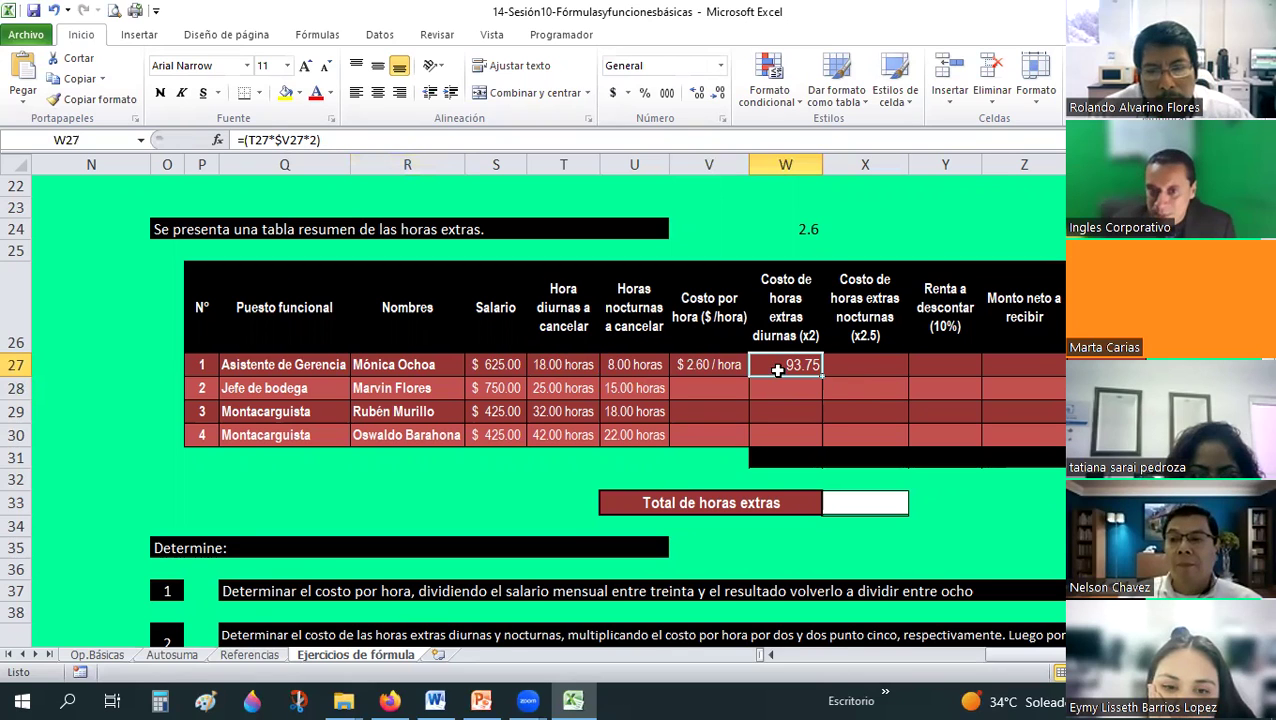
- Copy the daytime overtime formula from W27 into X27 and reduce its decimals to show 41.67
left_click_drag(869, 379, 869, 364)
left_click(869, 365)
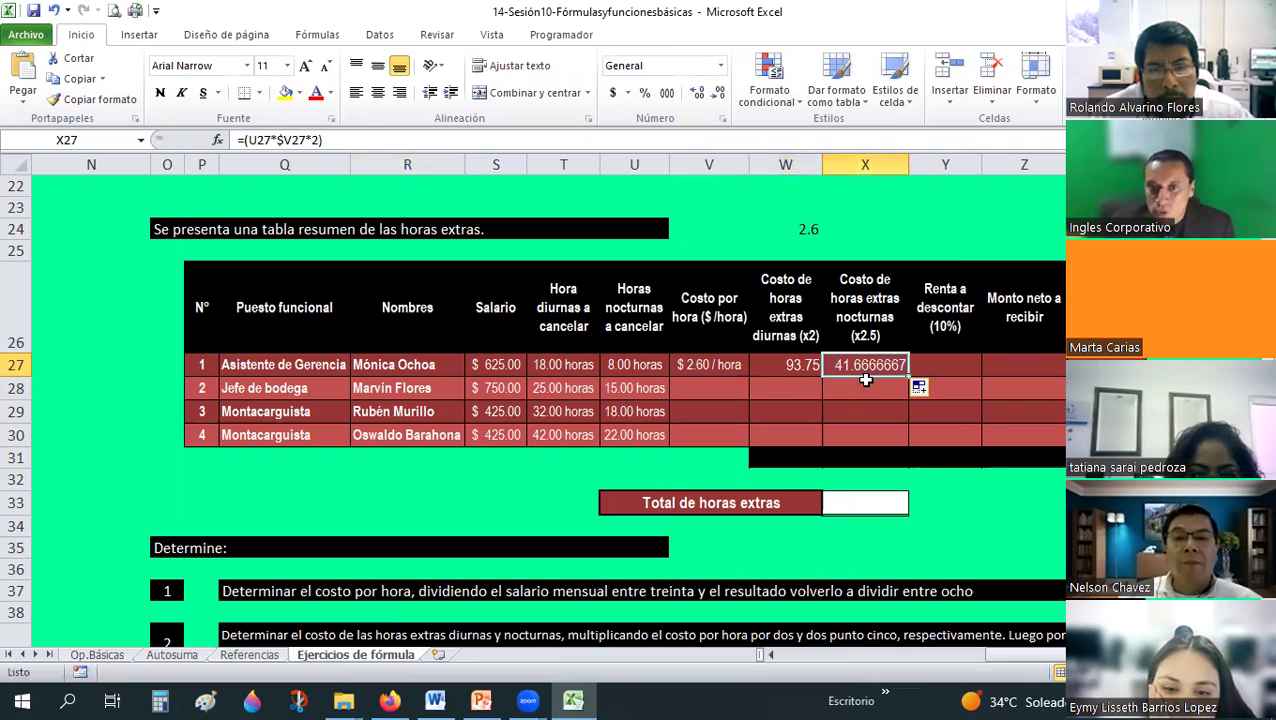
left_click(718, 93)
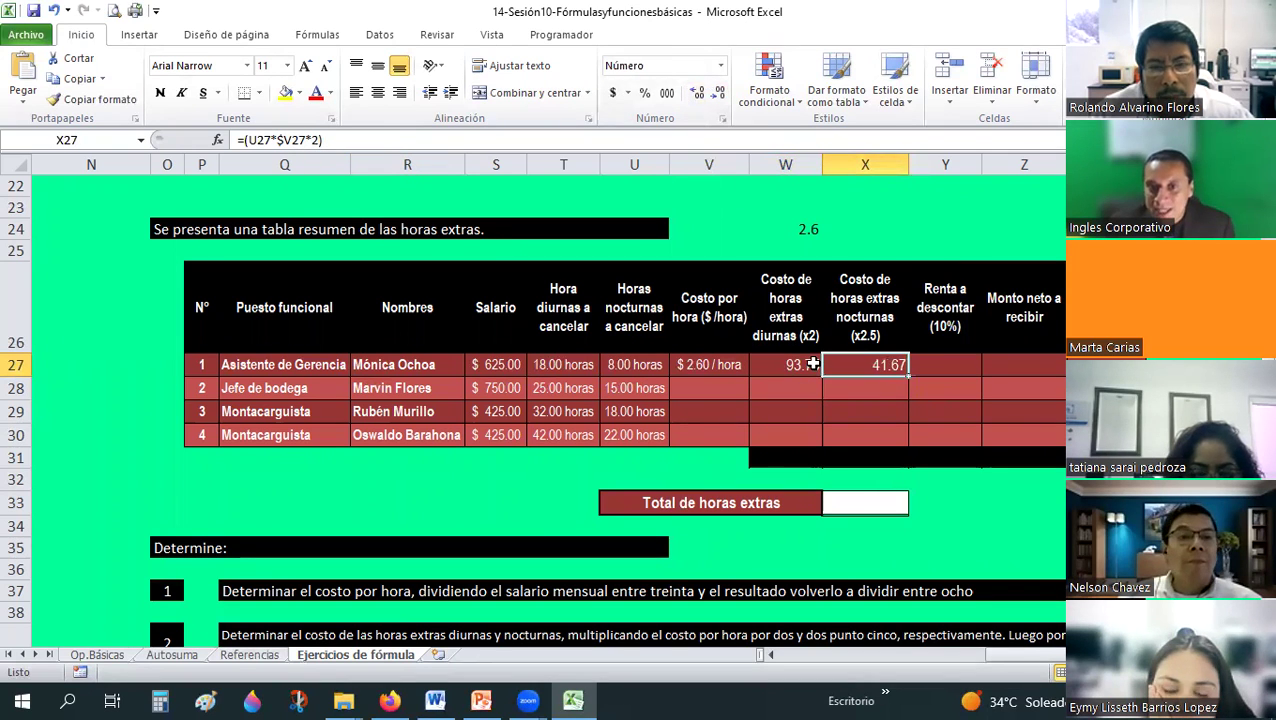
key("Left")
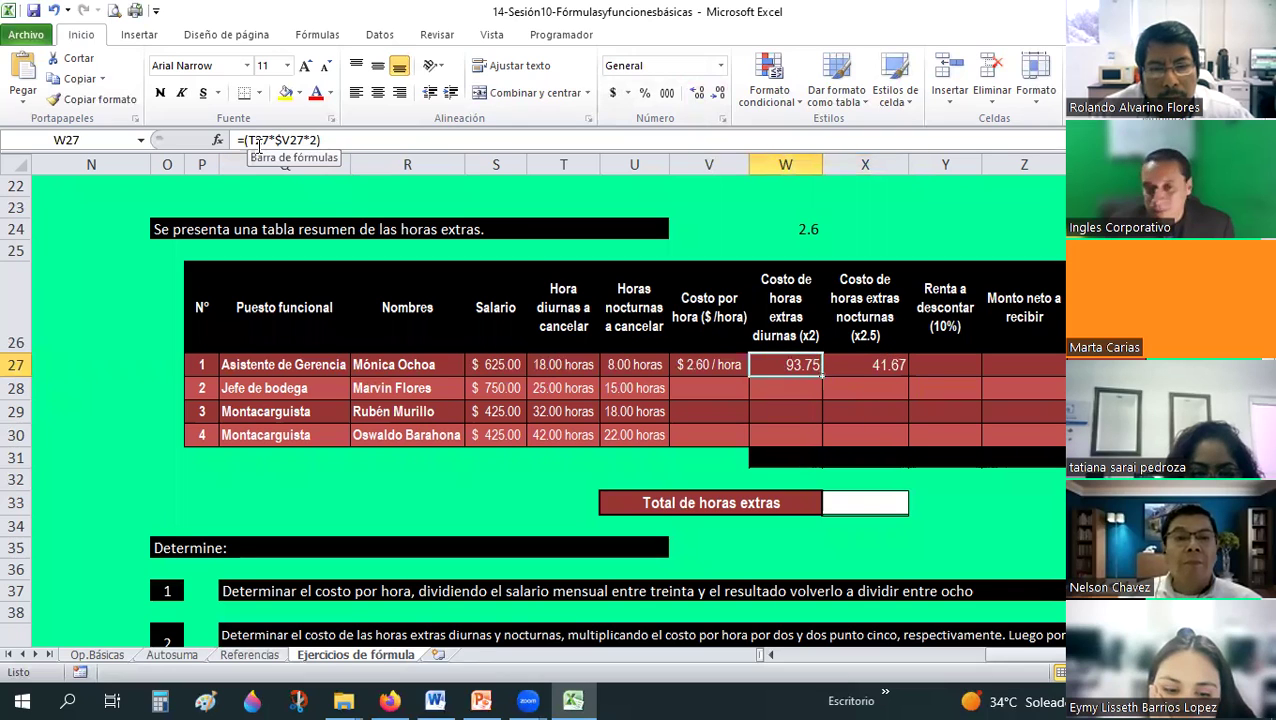
key("Right")
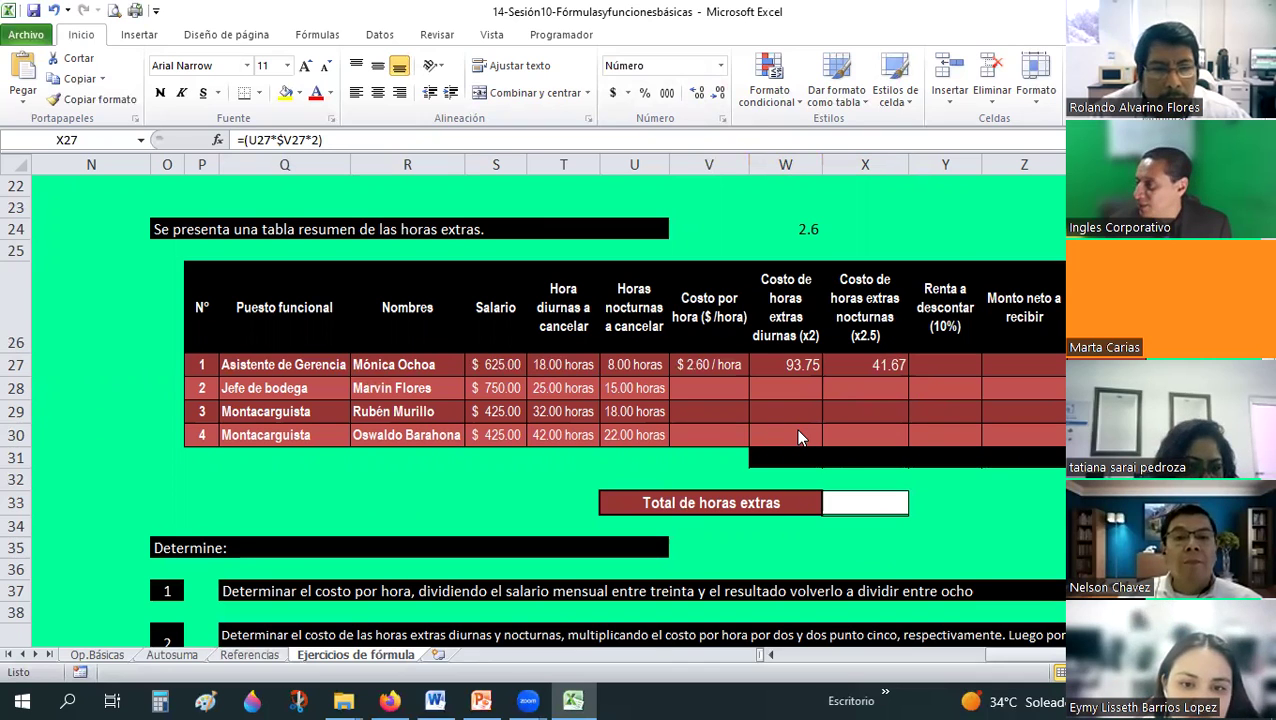
- Check U27 and V27, then highlight the $ sign in X27's formula for editing
left_click(830, 368)
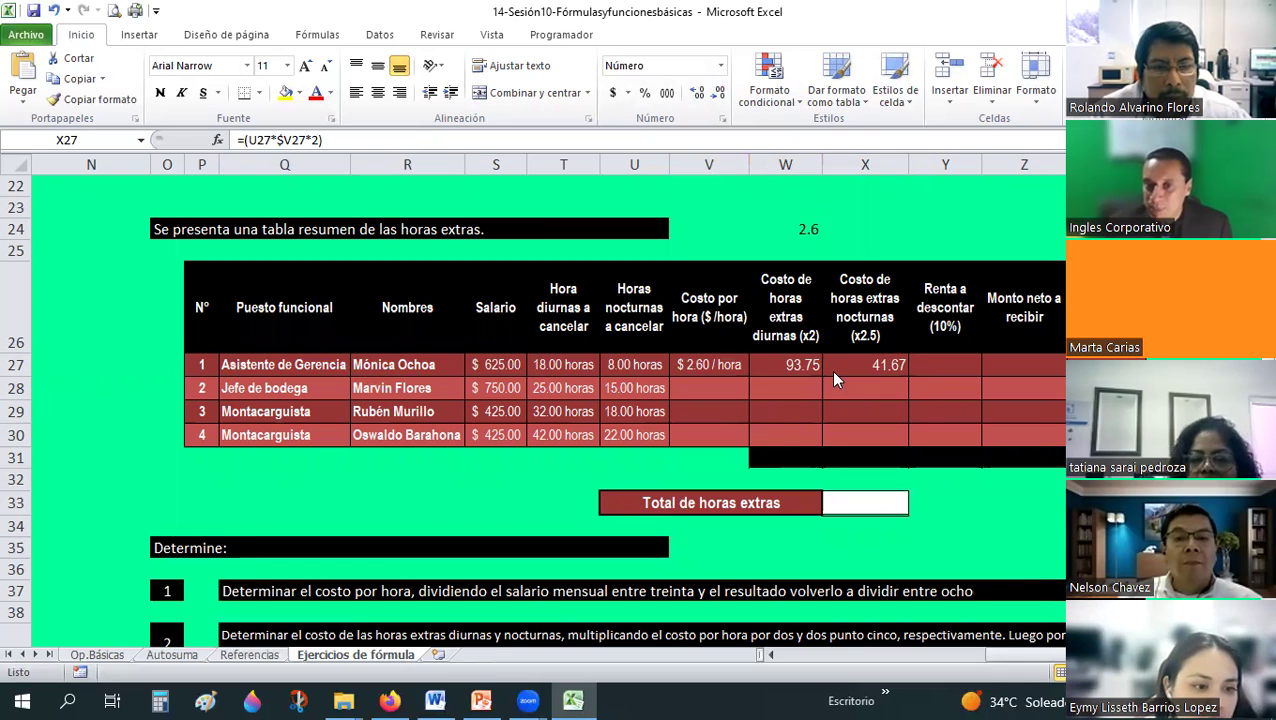
left_click(623, 368)
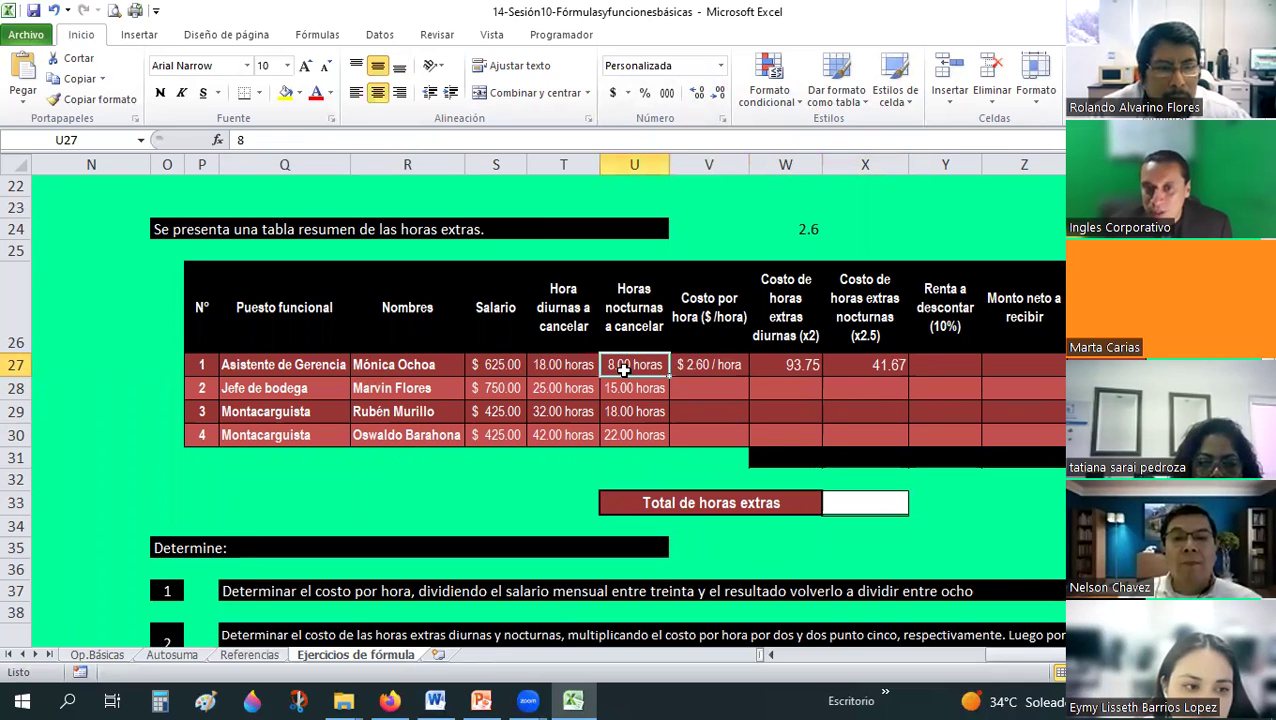
key("Right")
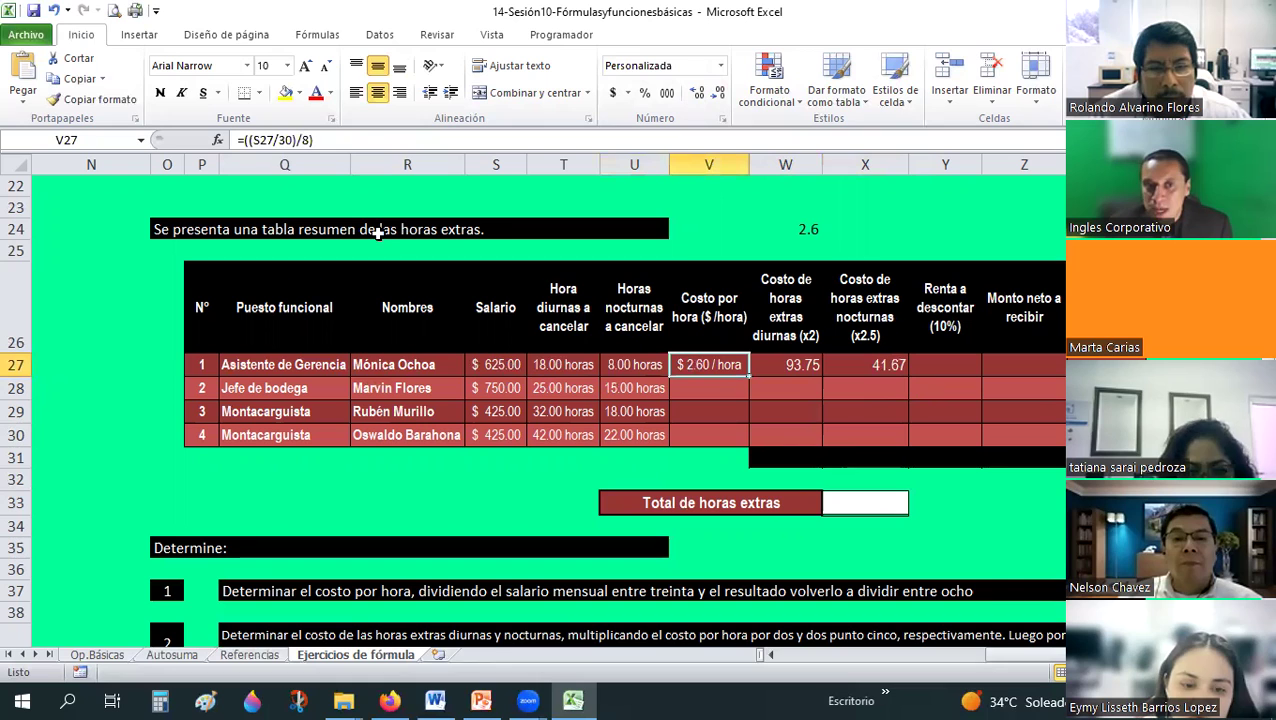
key("Right")
key("Right")
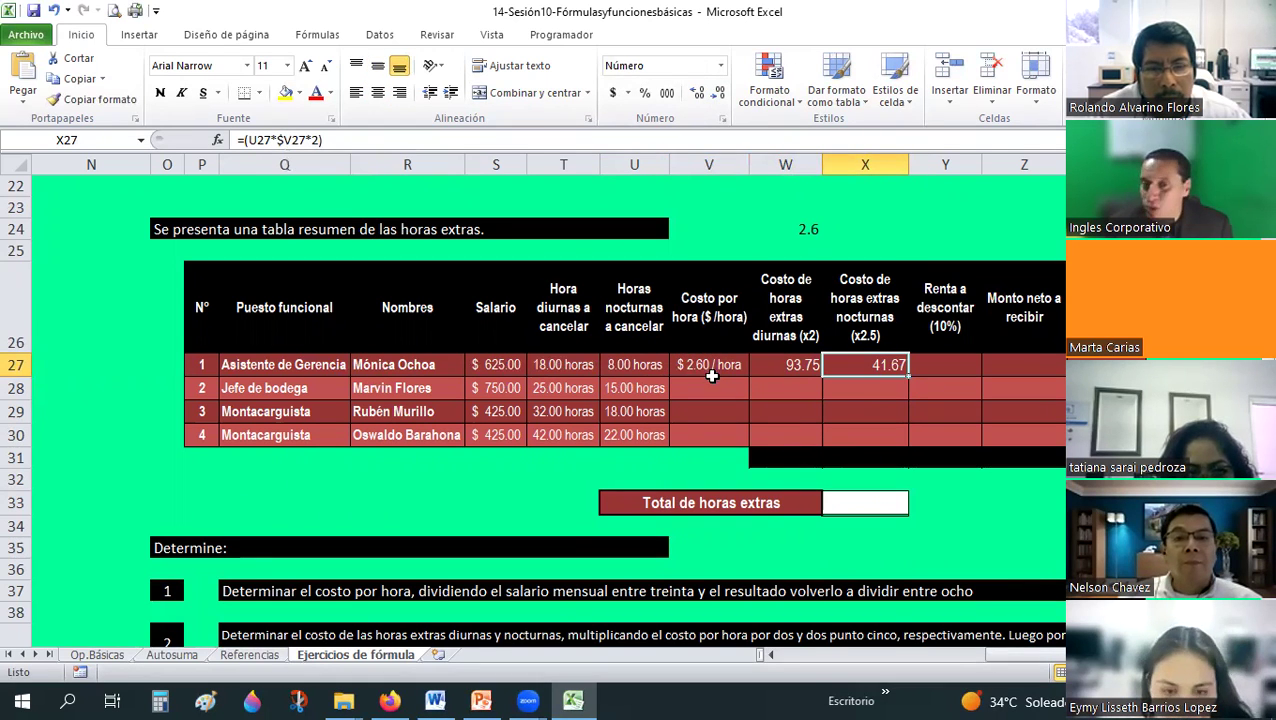
left_click(284, 140)
left_click_drag(278, 140, 289, 140)
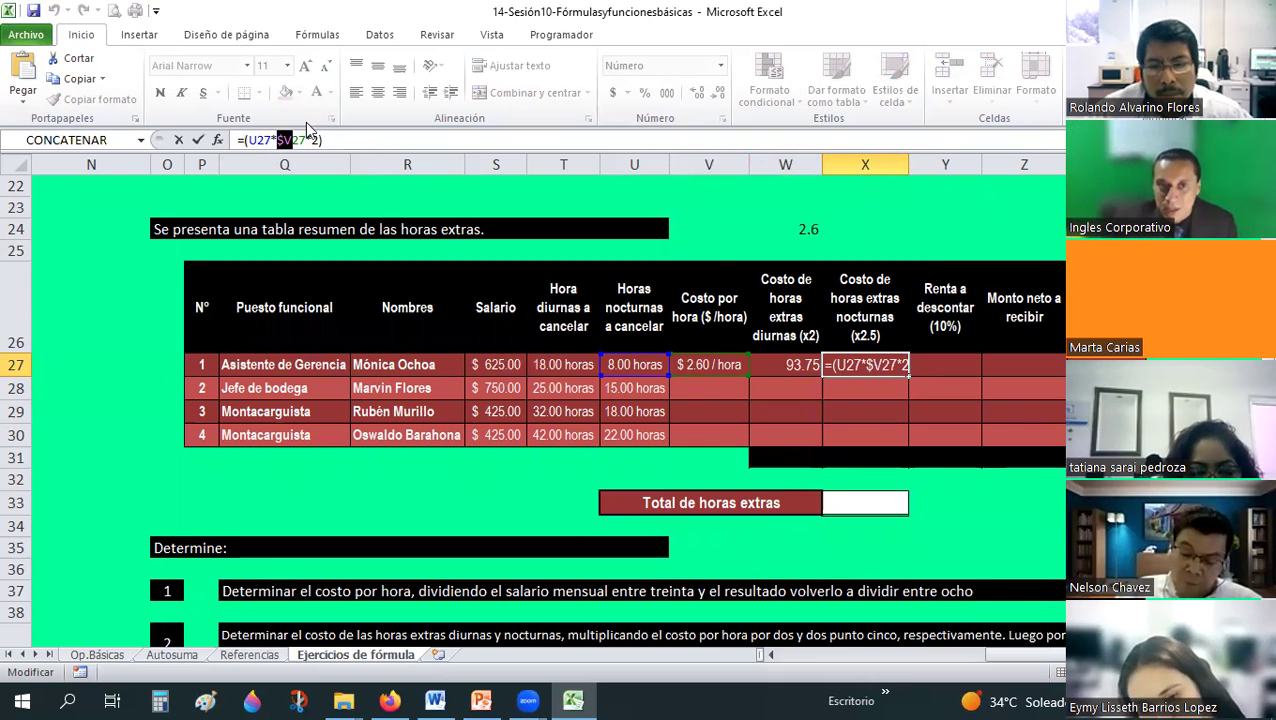
- Change X27's night overtime factor to 2.5, rewriting it as =U27*V27*2.5 to give 52.08
left_click(321, 139)
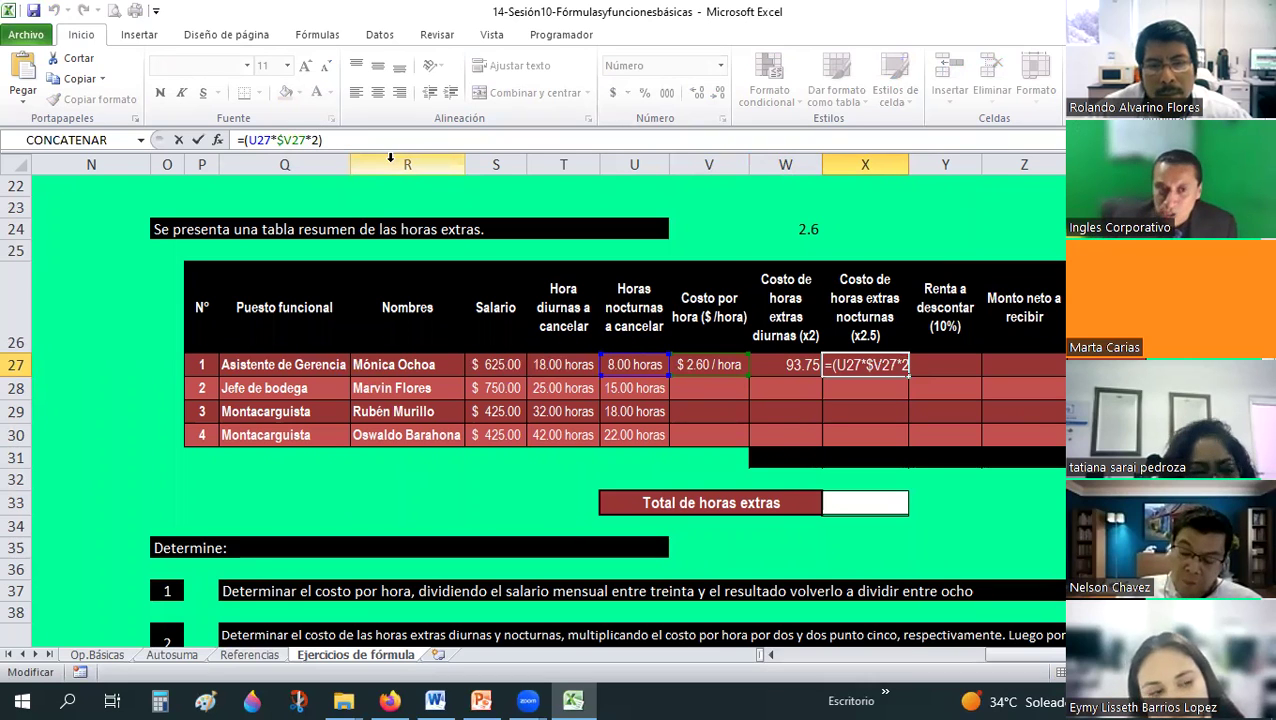
type(".5)")
key("Return")
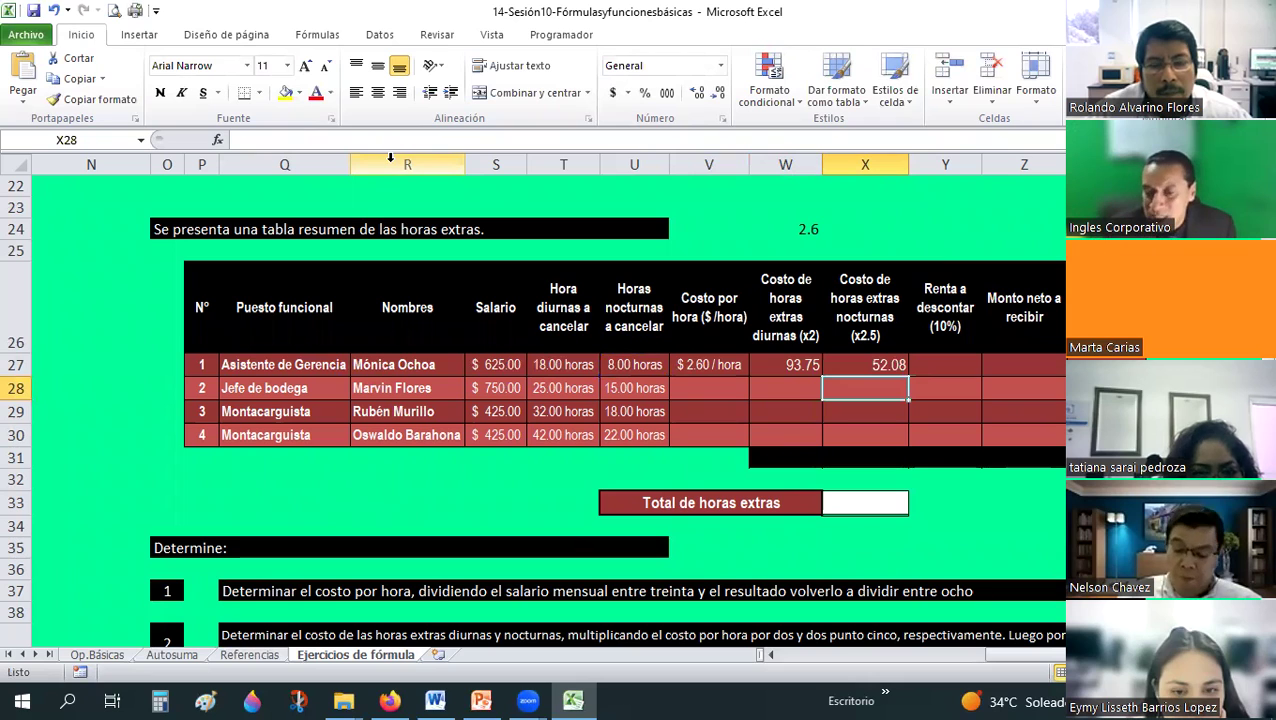
left_click(897, 365)
type("=")
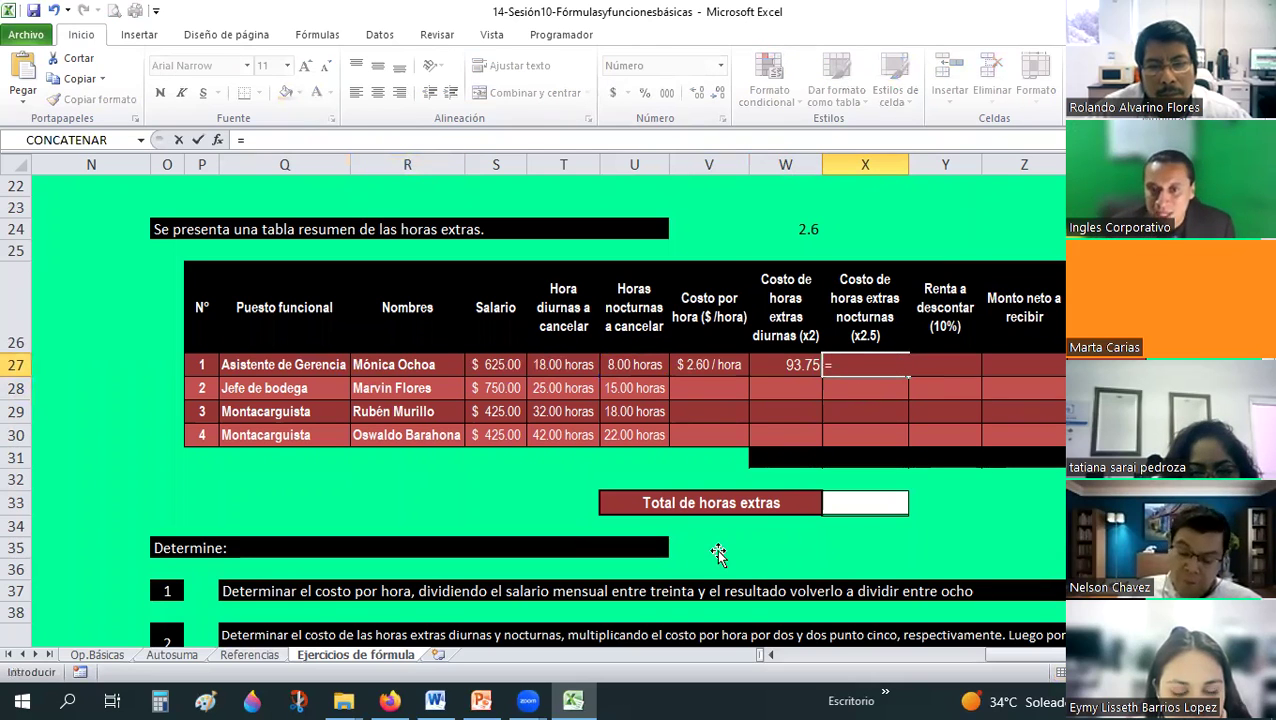
left_click(614, 362)
type("*")
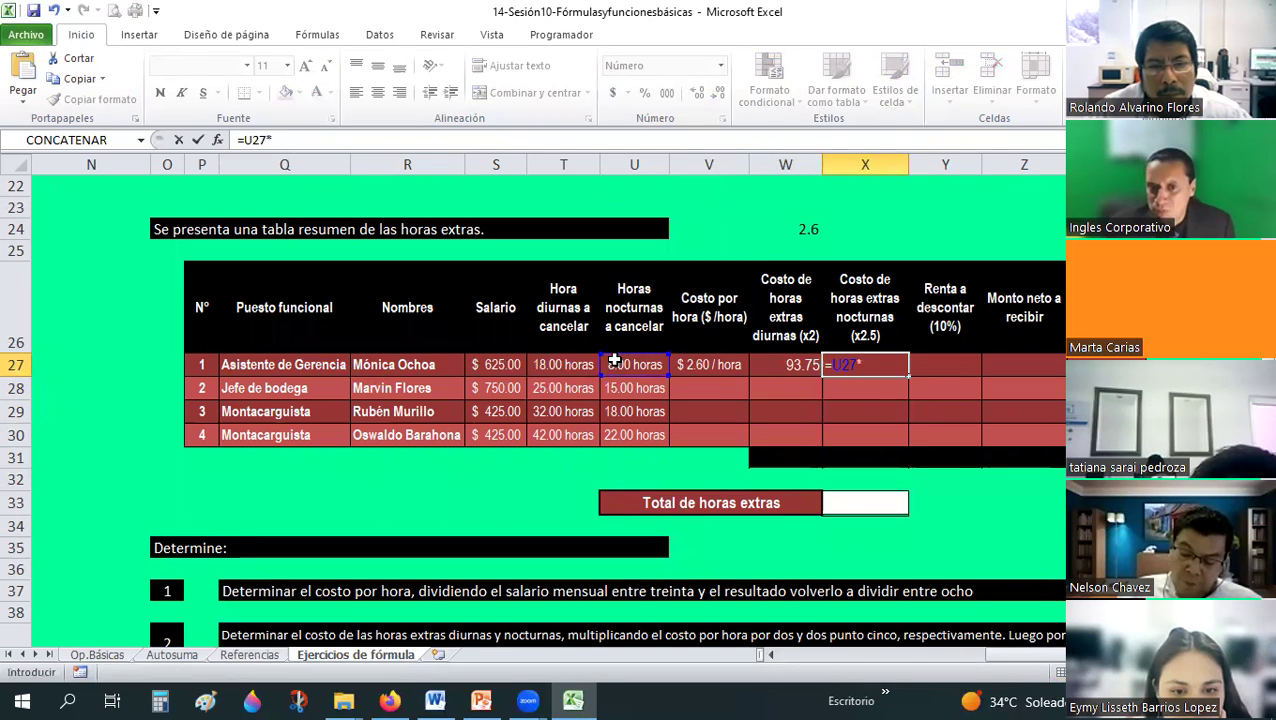
left_click(738, 365)
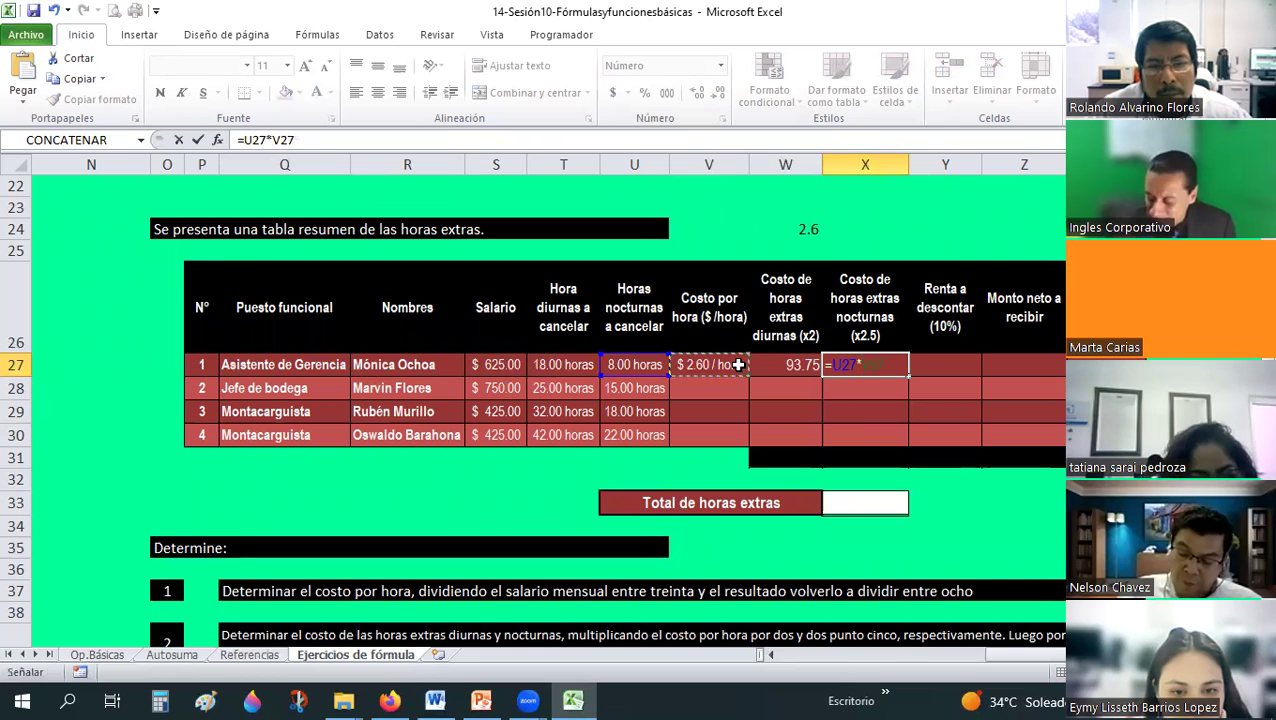
type("*2.5")
key("Return")
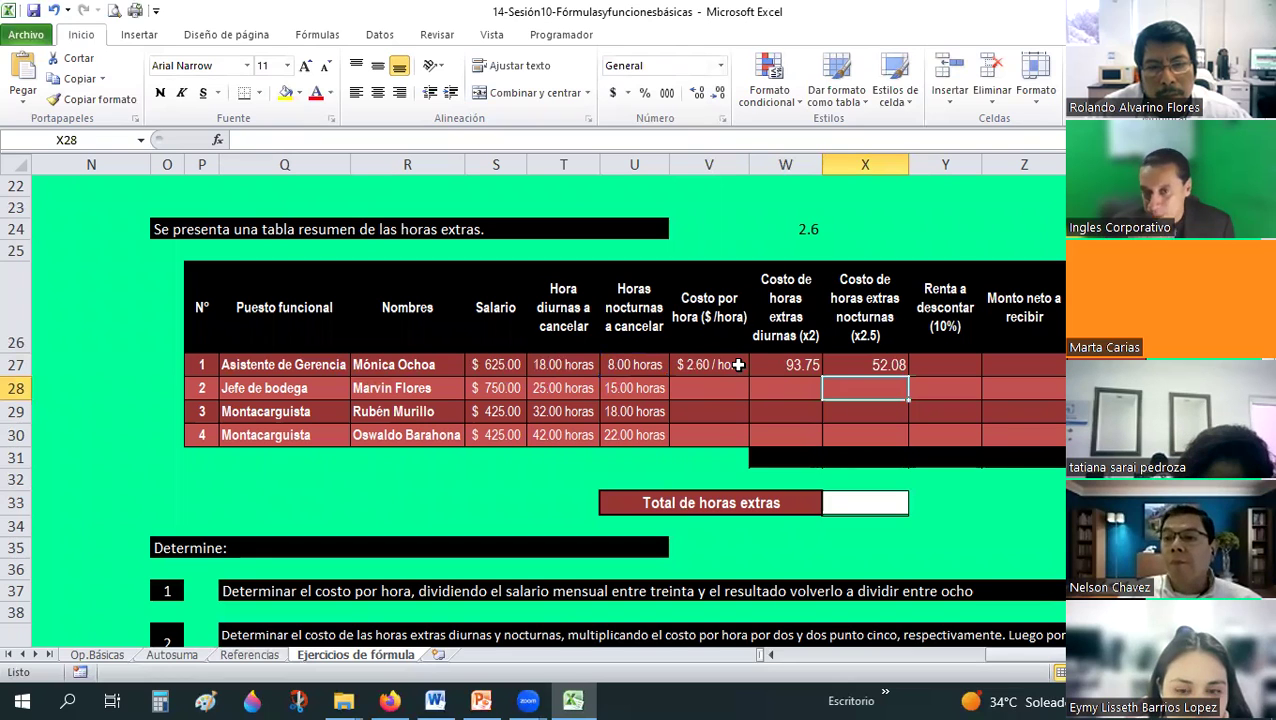
- Centre the hourly and overtime cost values in row 27
key("Up")
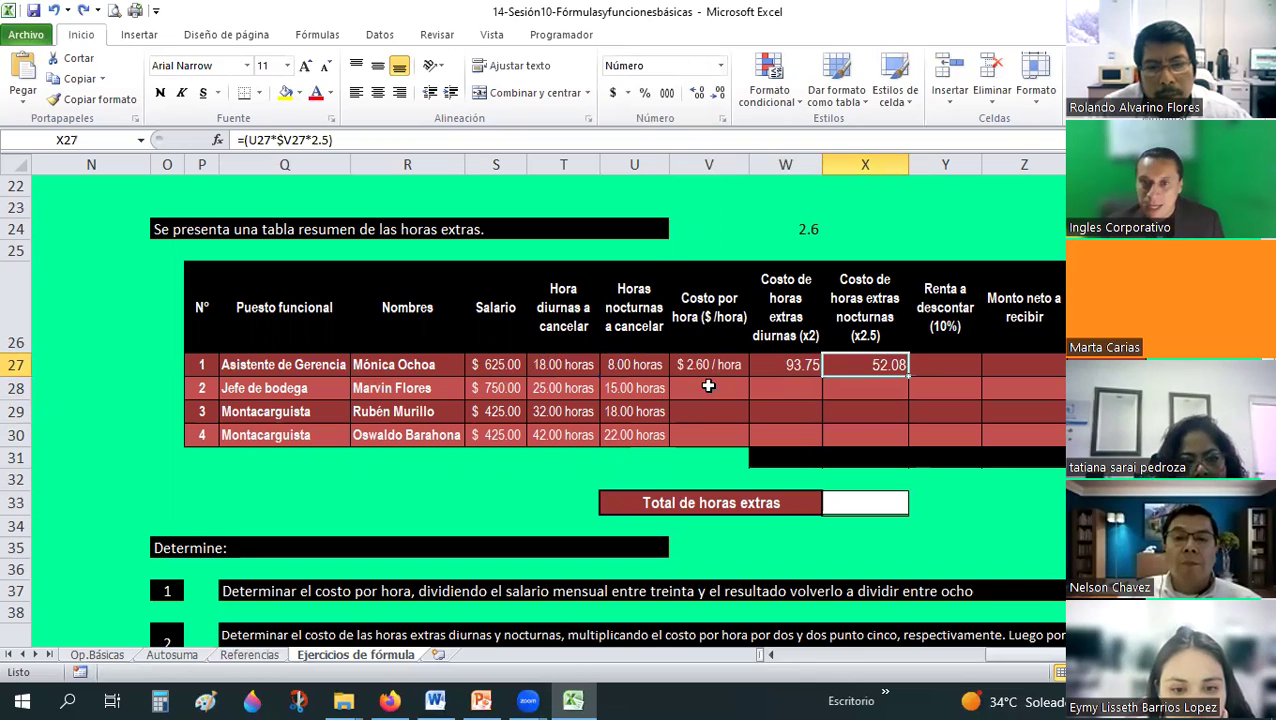
mouse_move(692, 364)
left_mouse_down()
mouse_move(1085, 390)
mouse_move(1085, 364)
left_mouse_up()
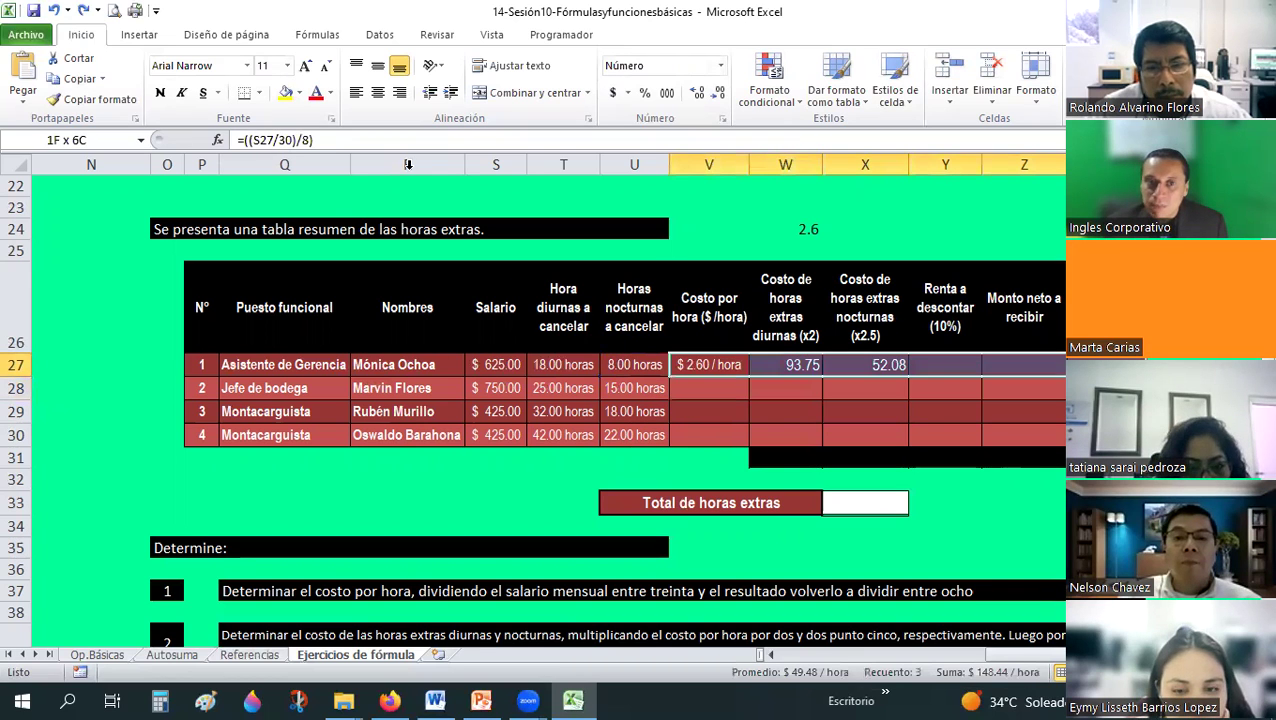
left_click(379, 93)
left_click(379, 93)
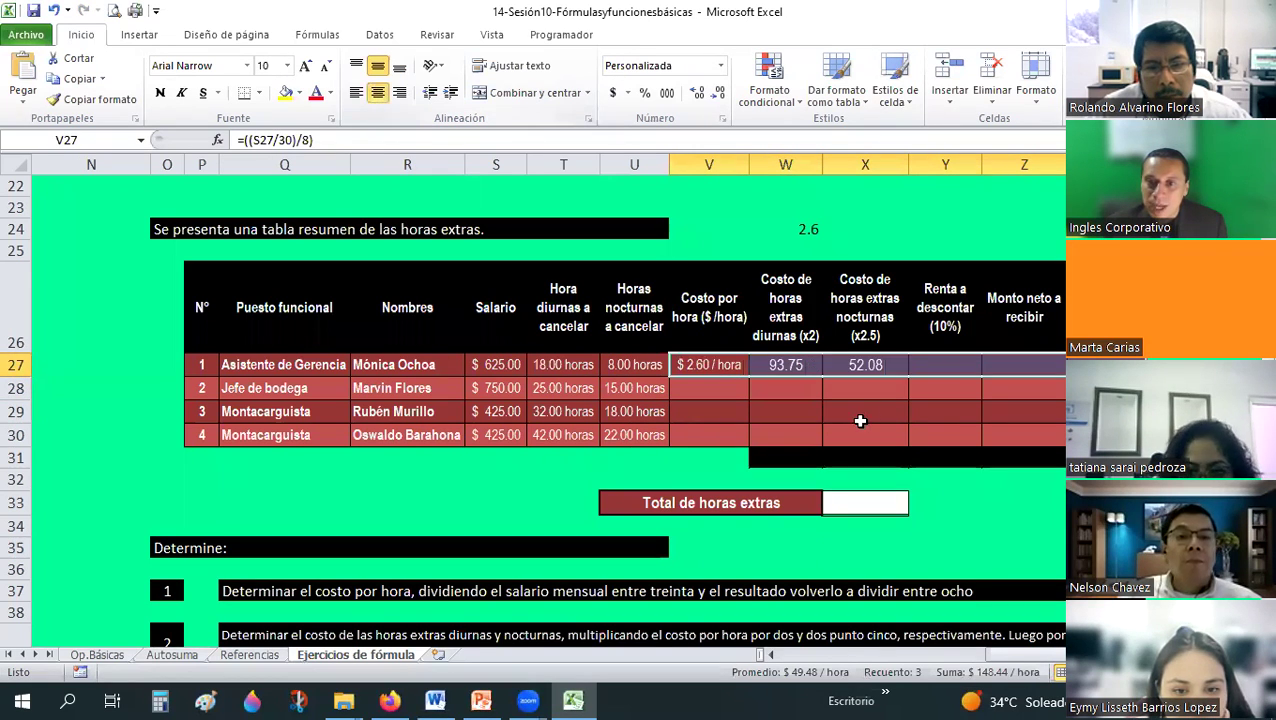
left_click(847, 402)
left_click(800, 363)
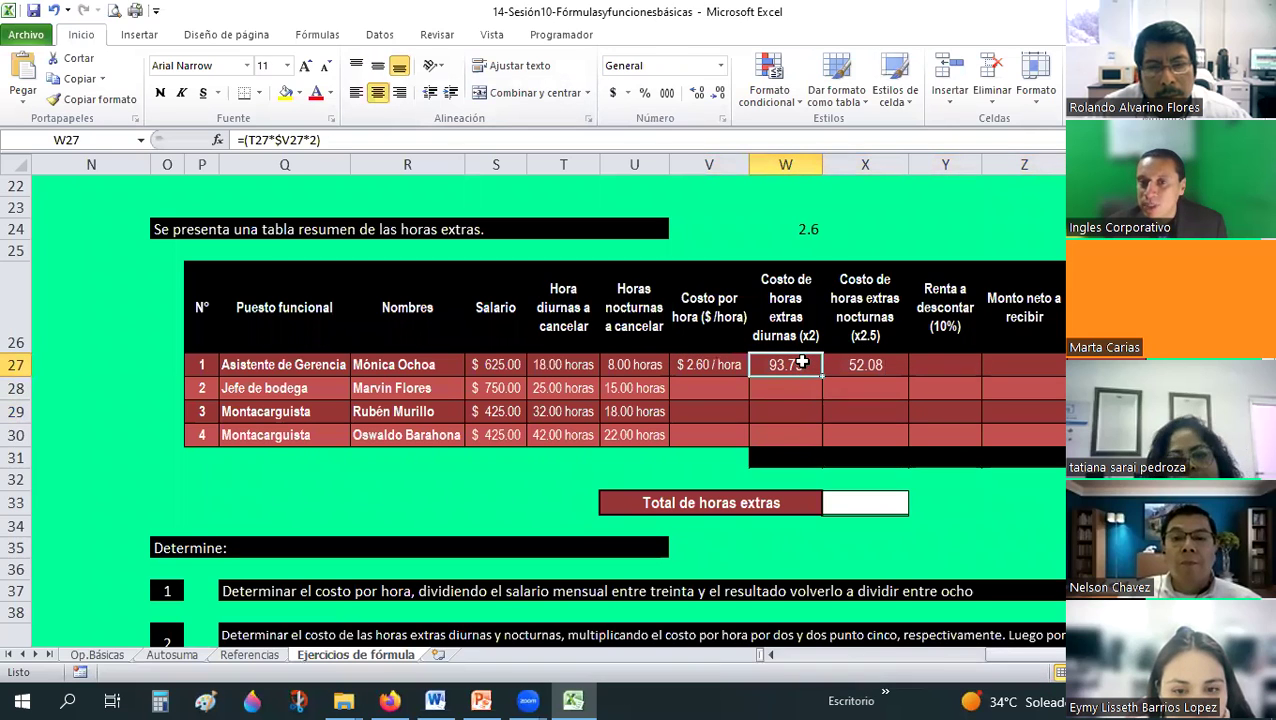
left_click(806, 386)
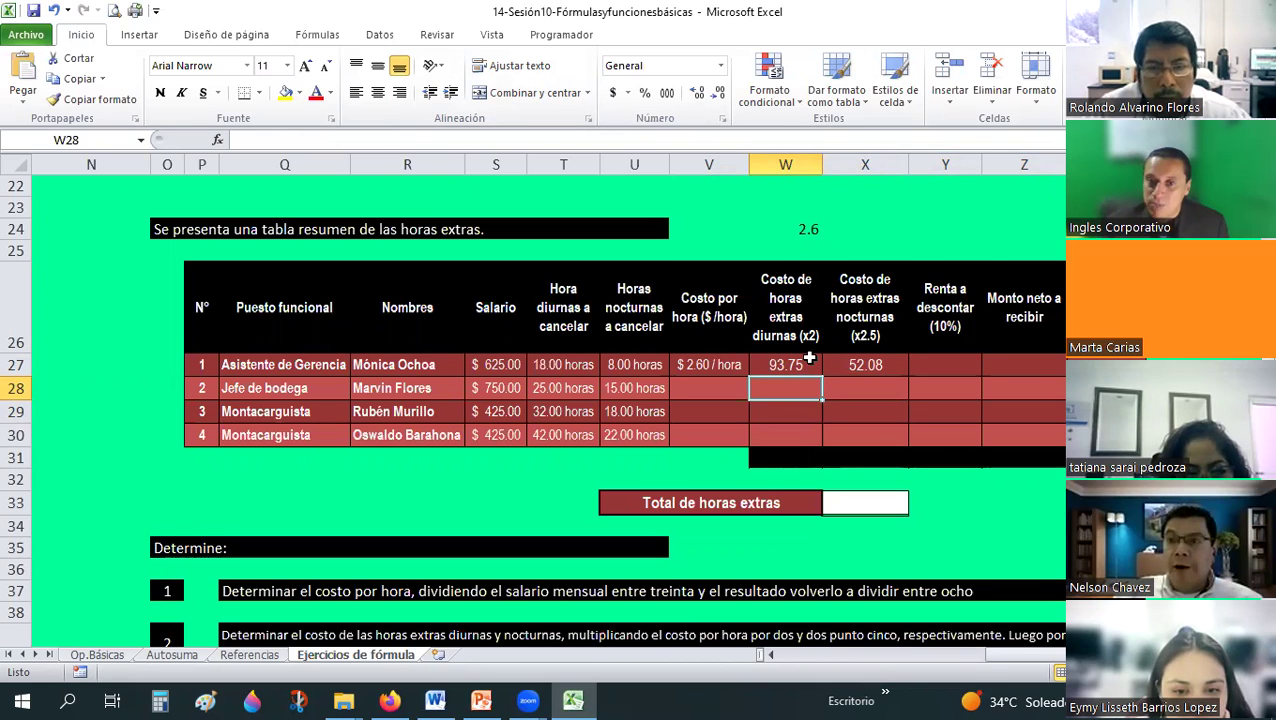
left_click_drag(785, 365, 876, 434)
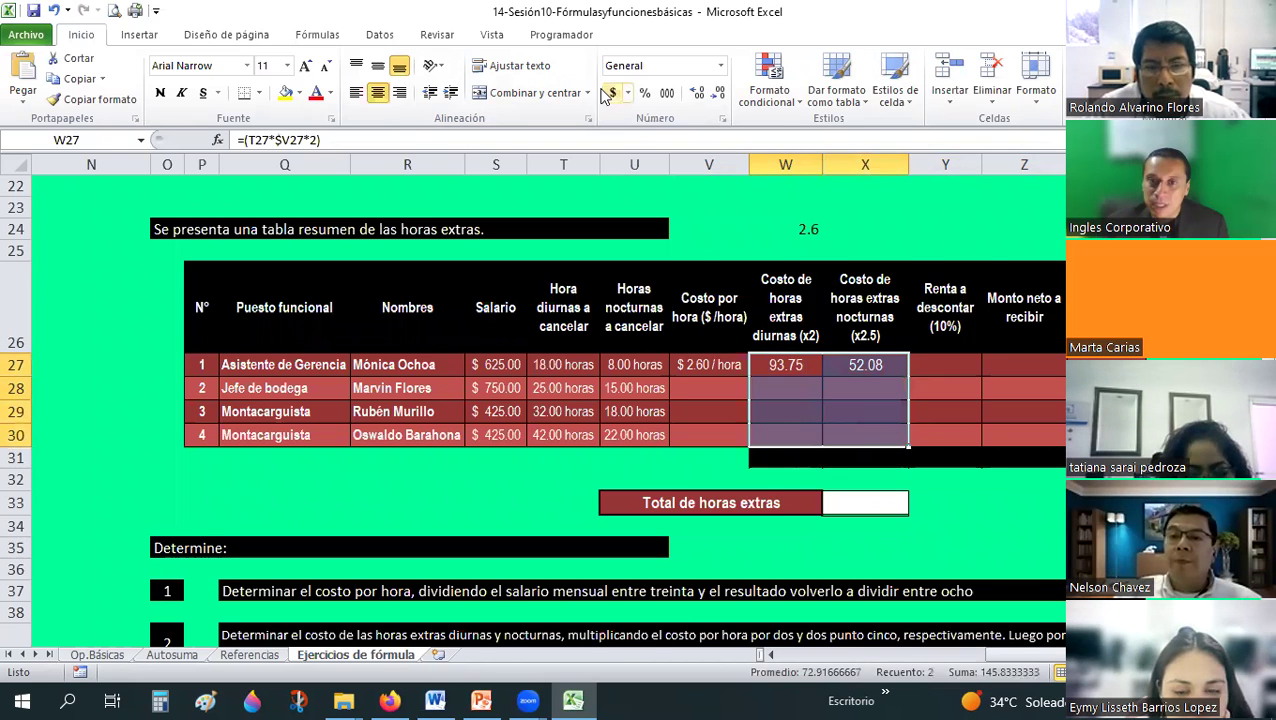
left_click(1018, 434)
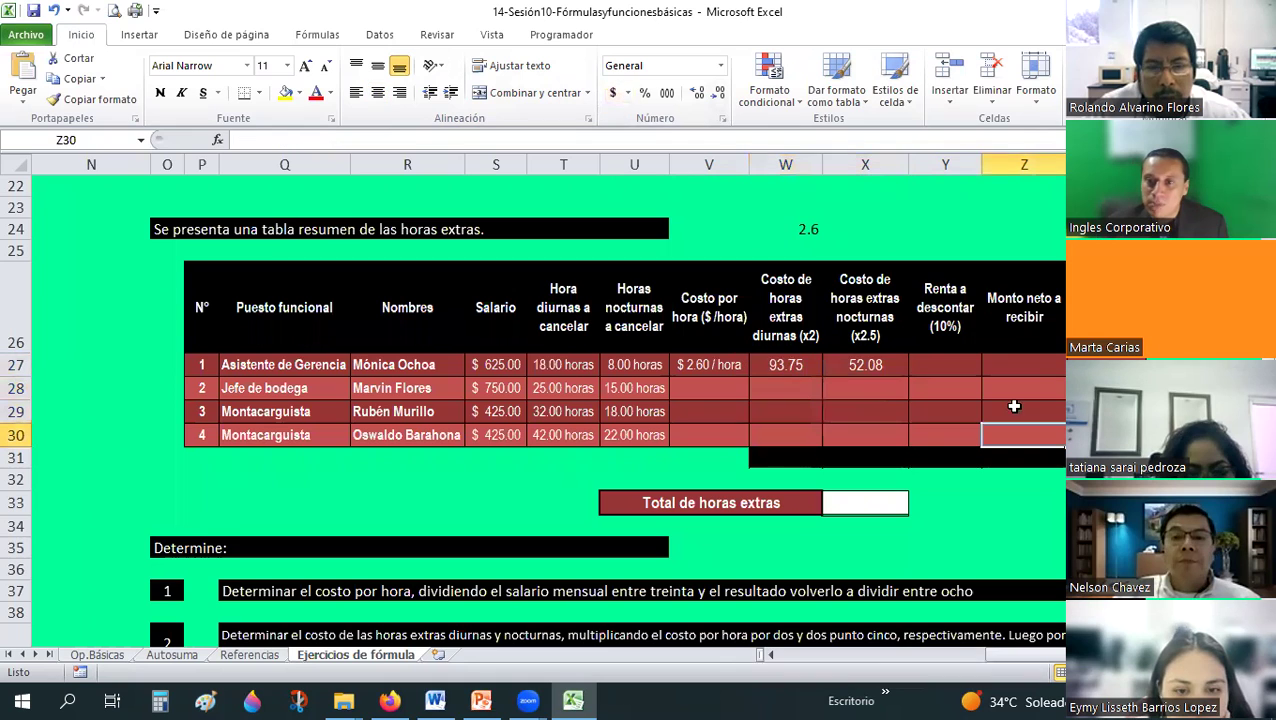
left_click_drag(785, 365, 1024, 434)
left_click(613, 94)
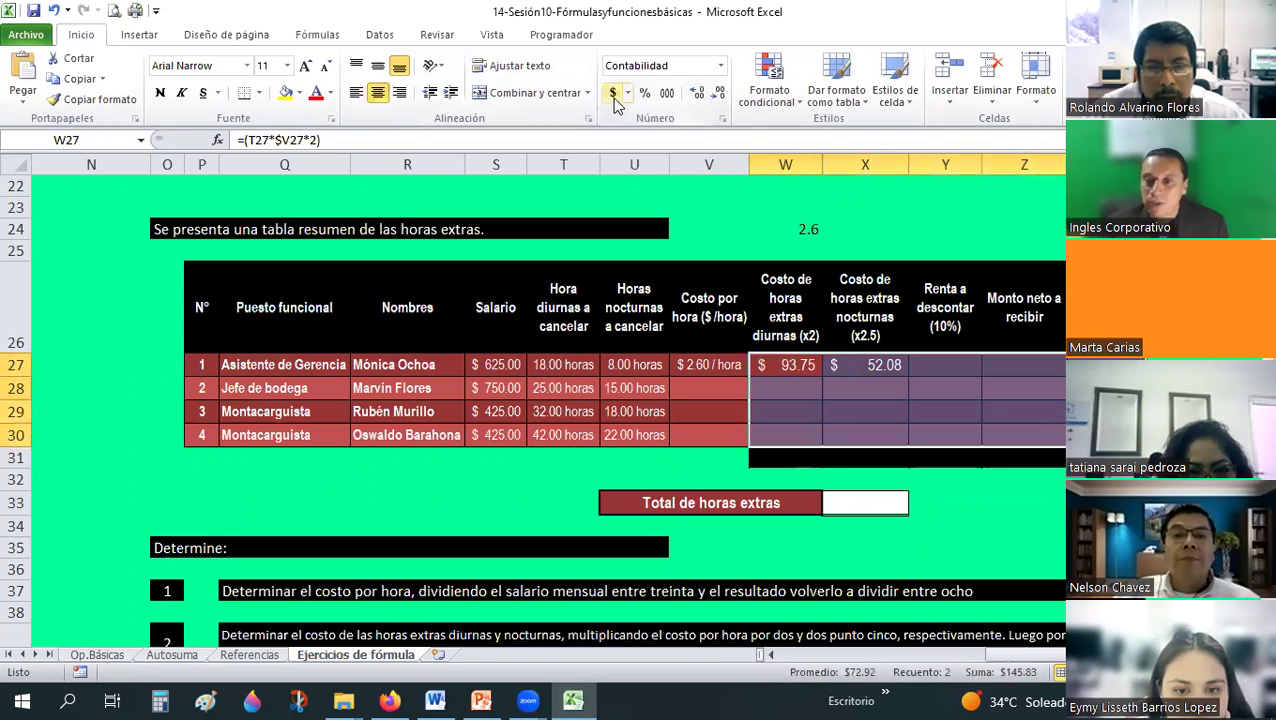
left_click(837, 441)
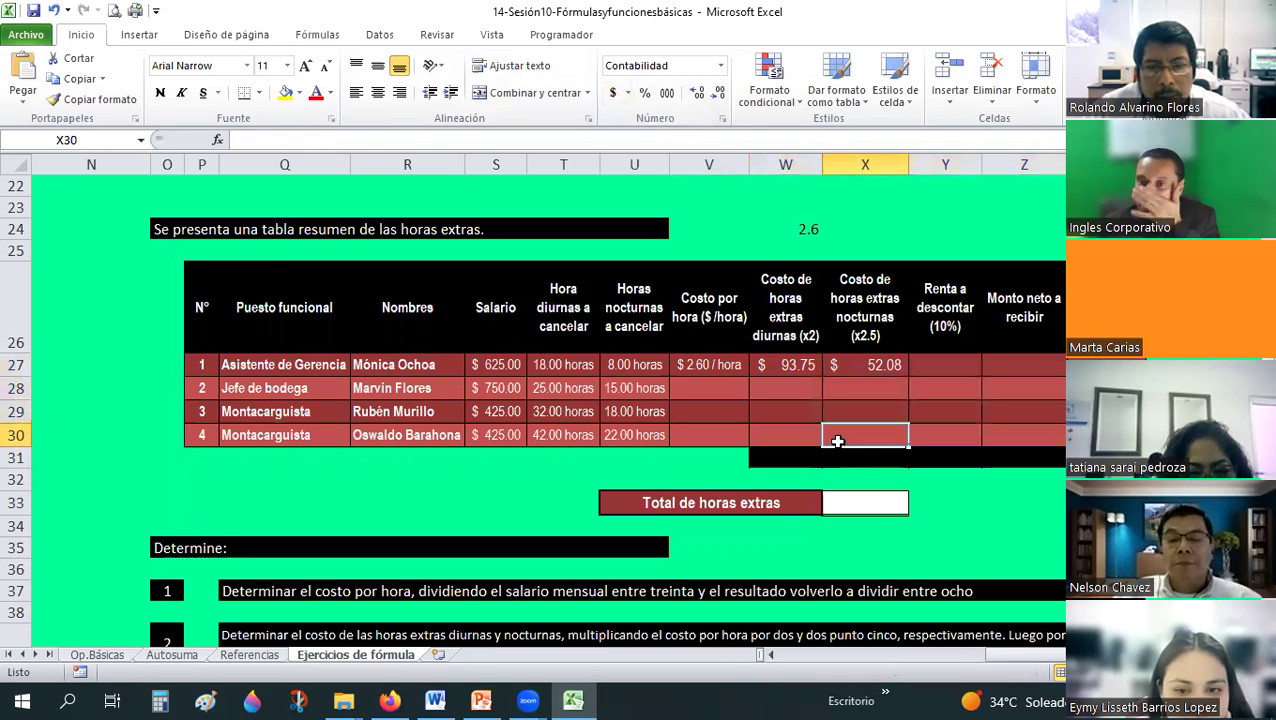
scroll(864, 374, "down", 1)
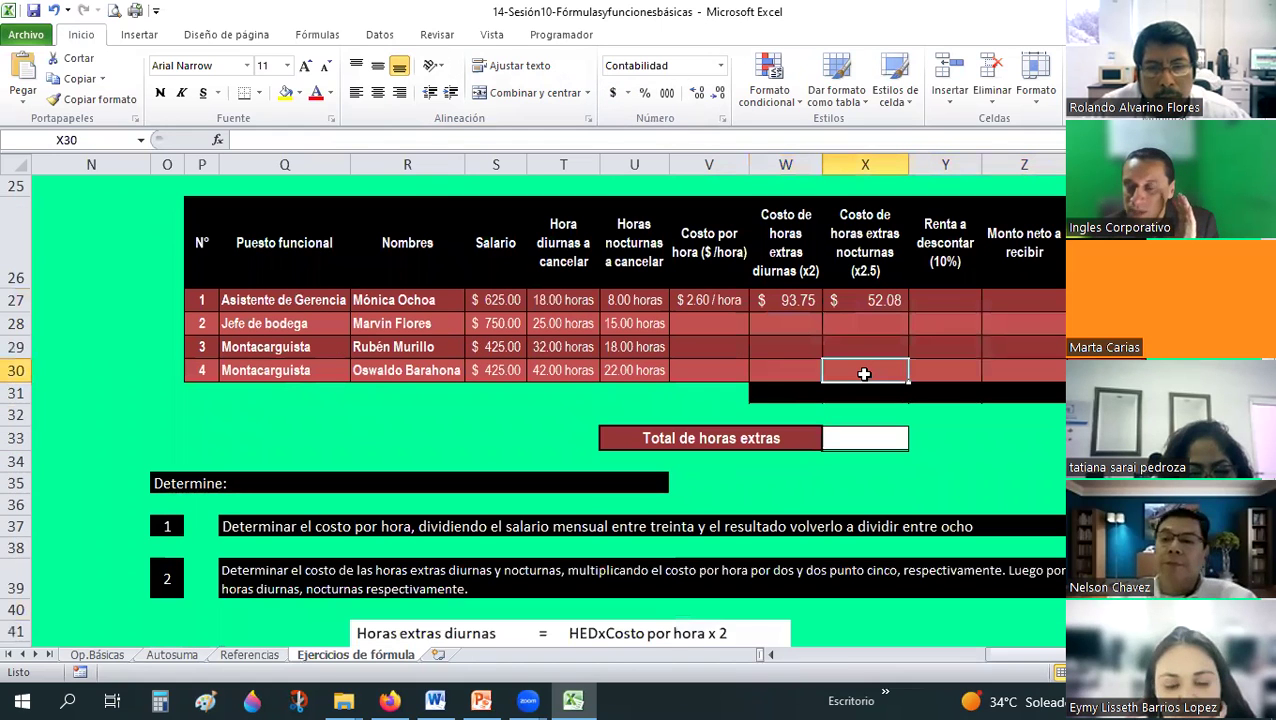
scroll(948, 248, "down", 1)
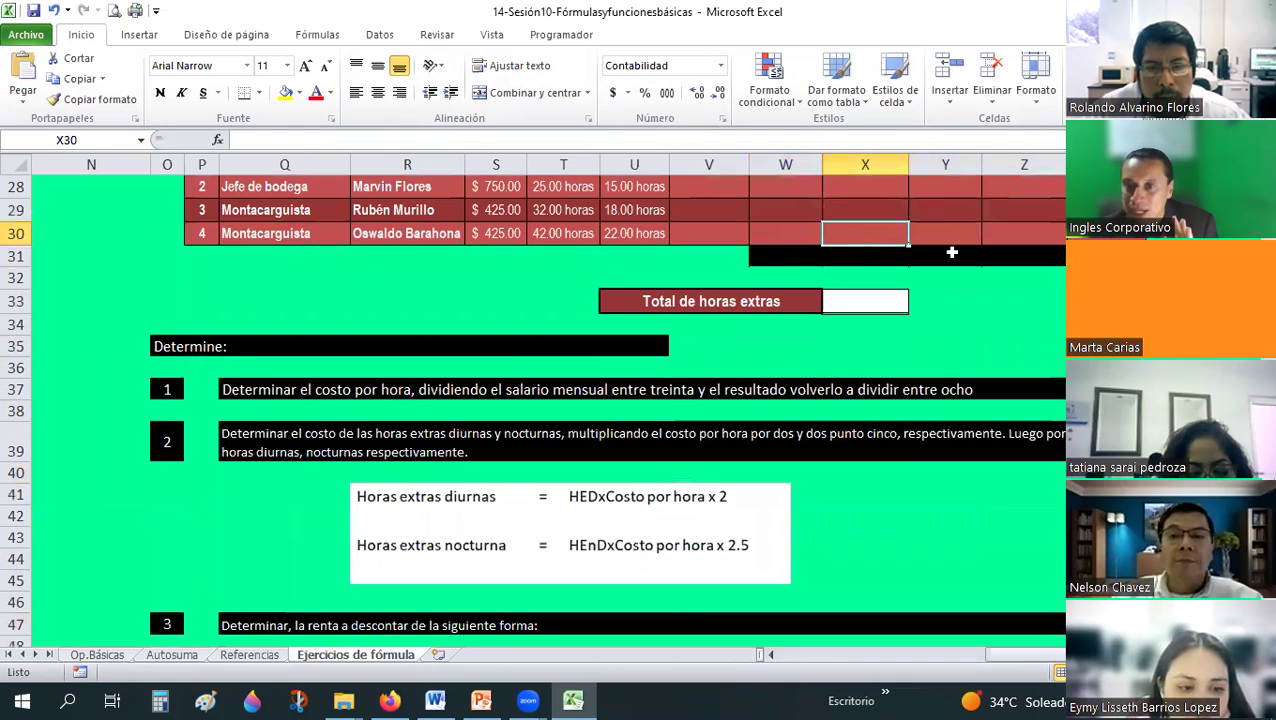
scroll(948, 240, "up", 2)
scroll(648, 392, "down", 4)
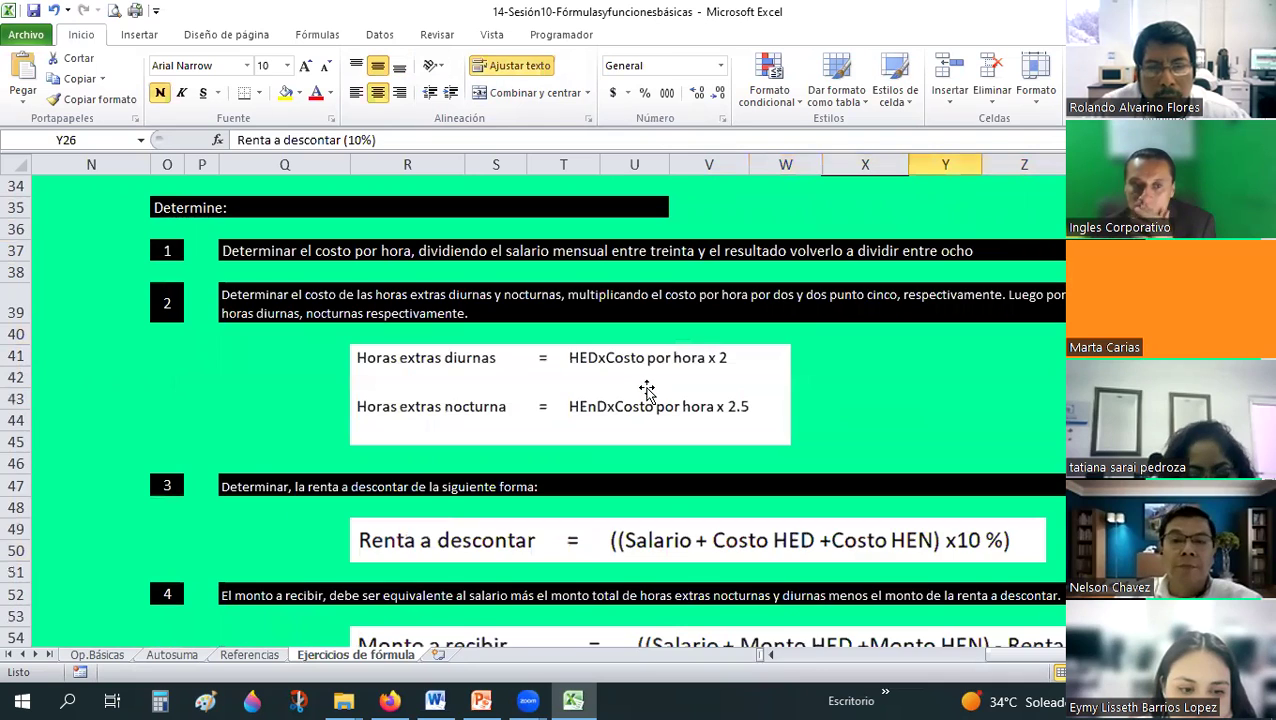
scroll(649, 390, "down", 1)
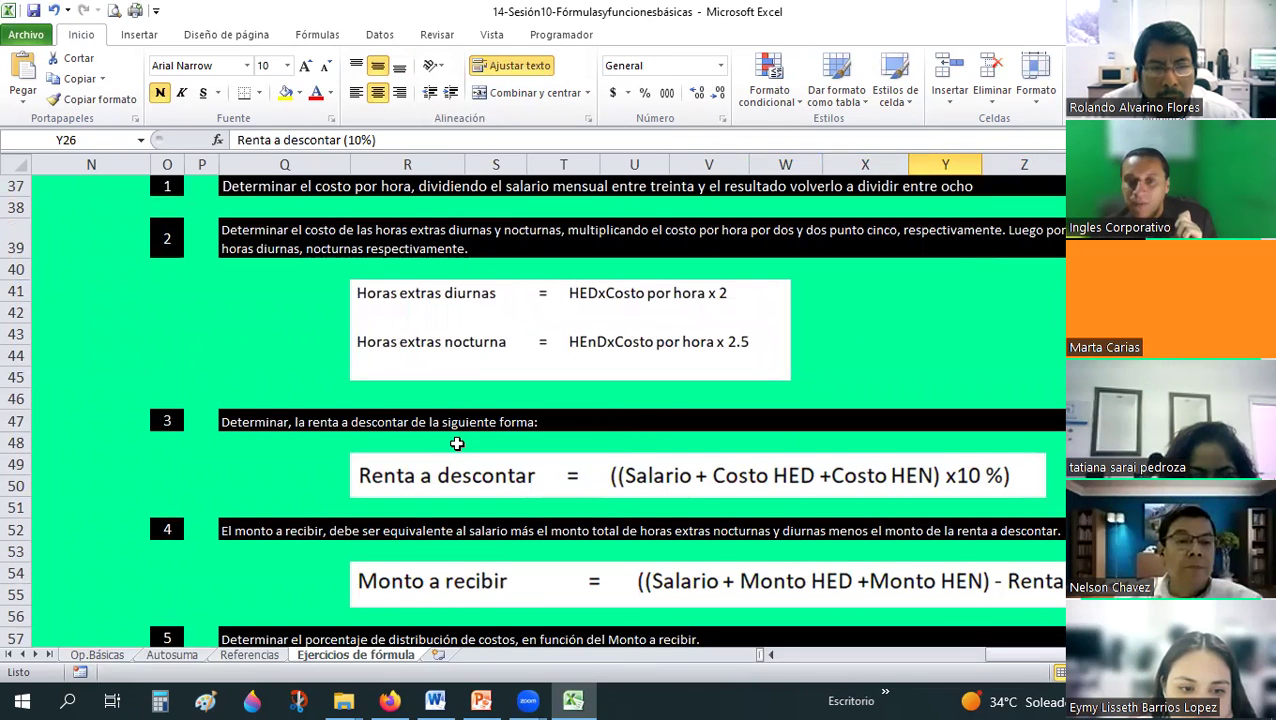
scroll(500, 364, "up", 3)
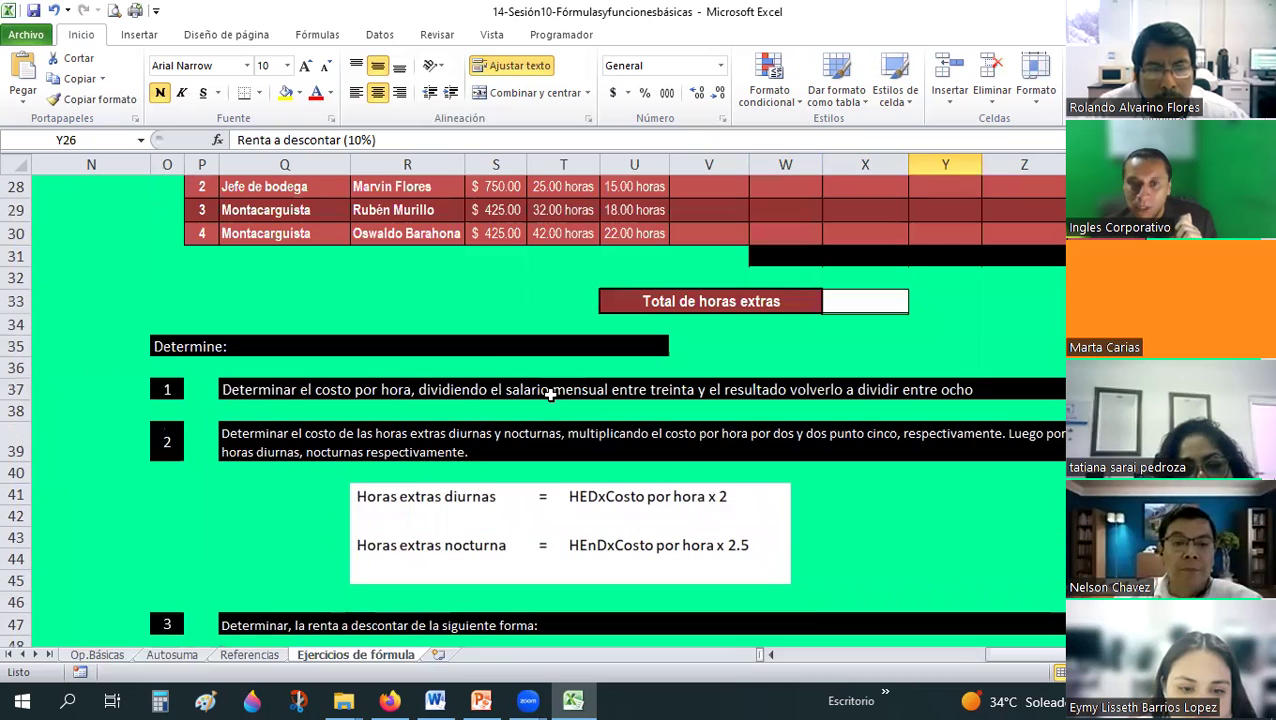
scroll(500, 364, "up", 2)
scroll(746, 490, "down", 5)
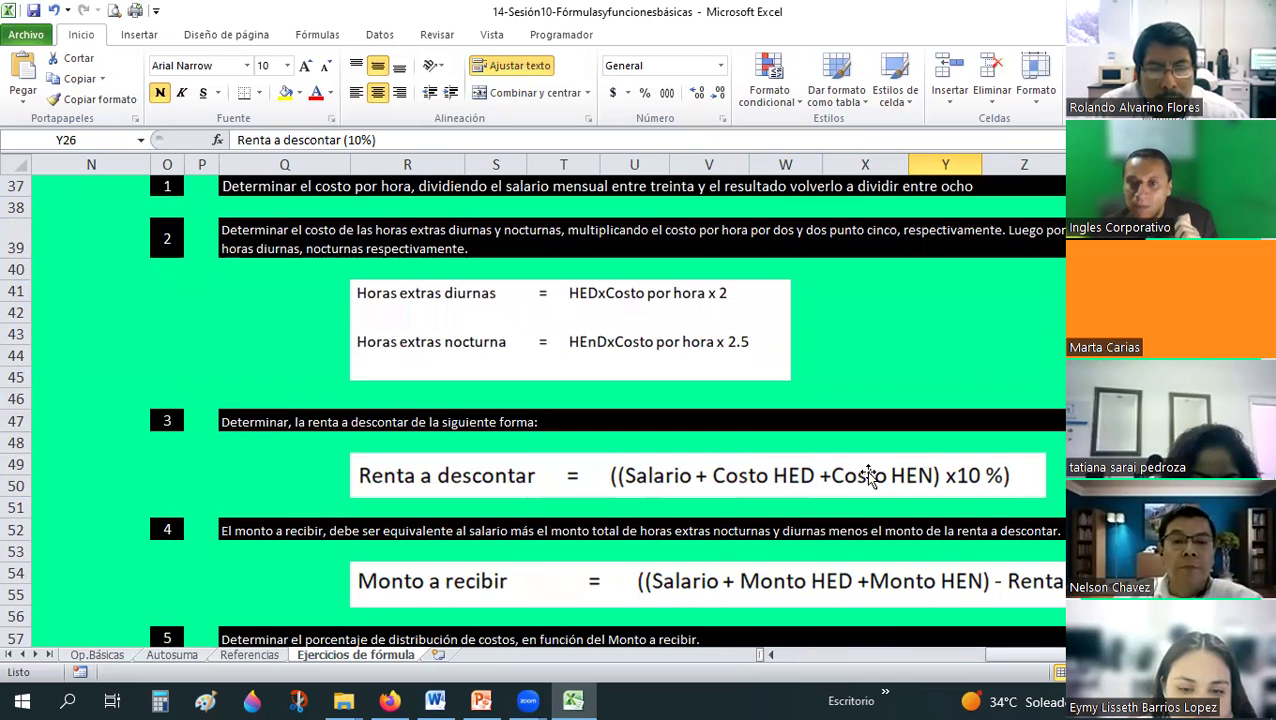
scroll(789, 343, "up", 4)
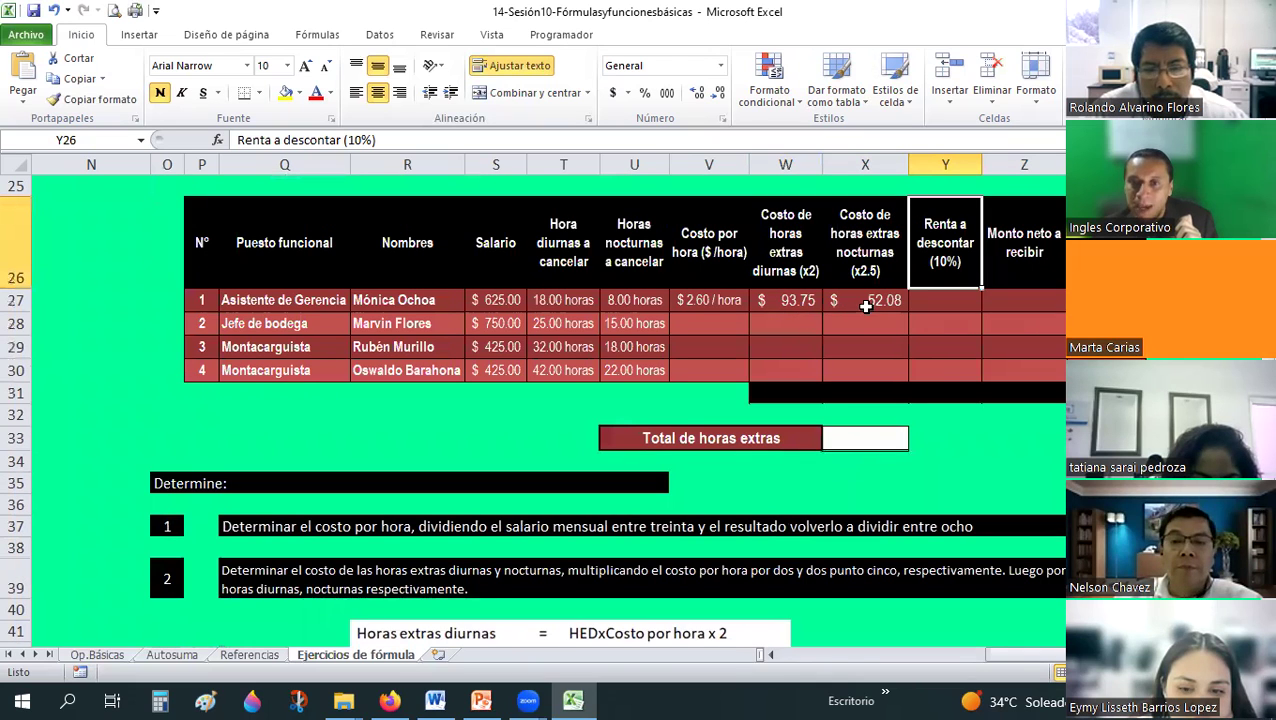
scroll(1030, 545, "down", 3)
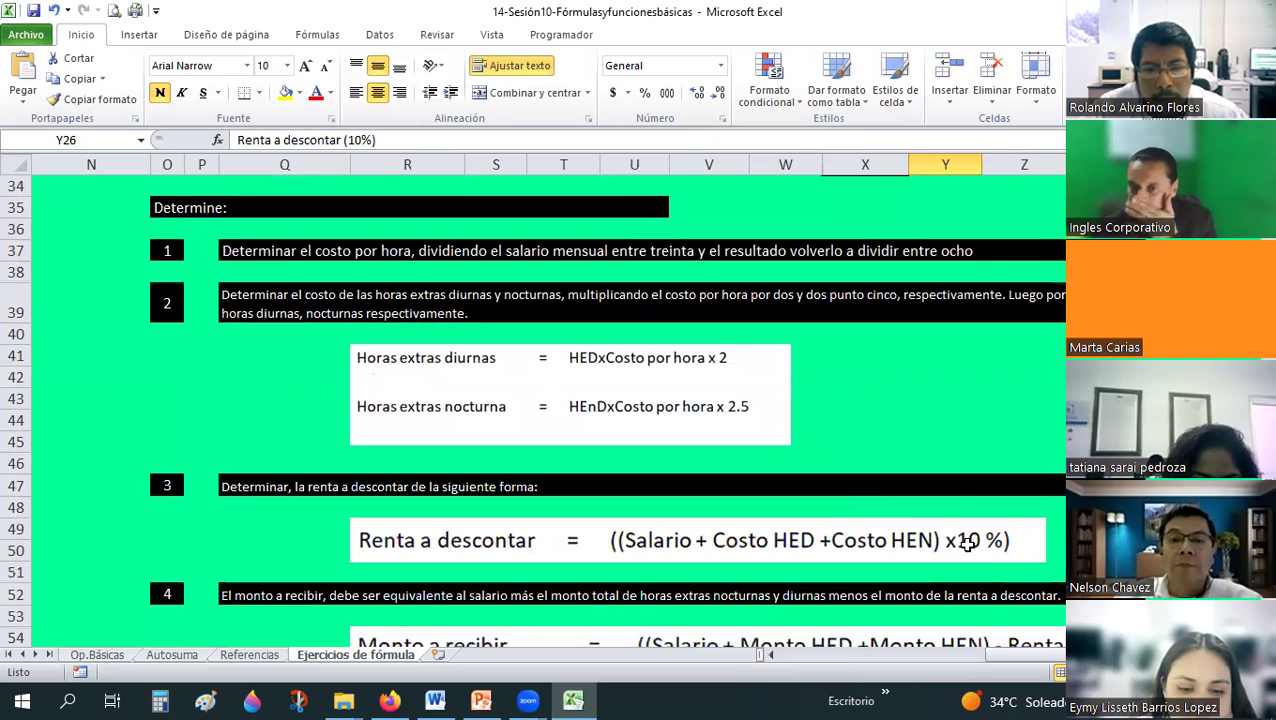
scroll(968, 543, "up", 3)
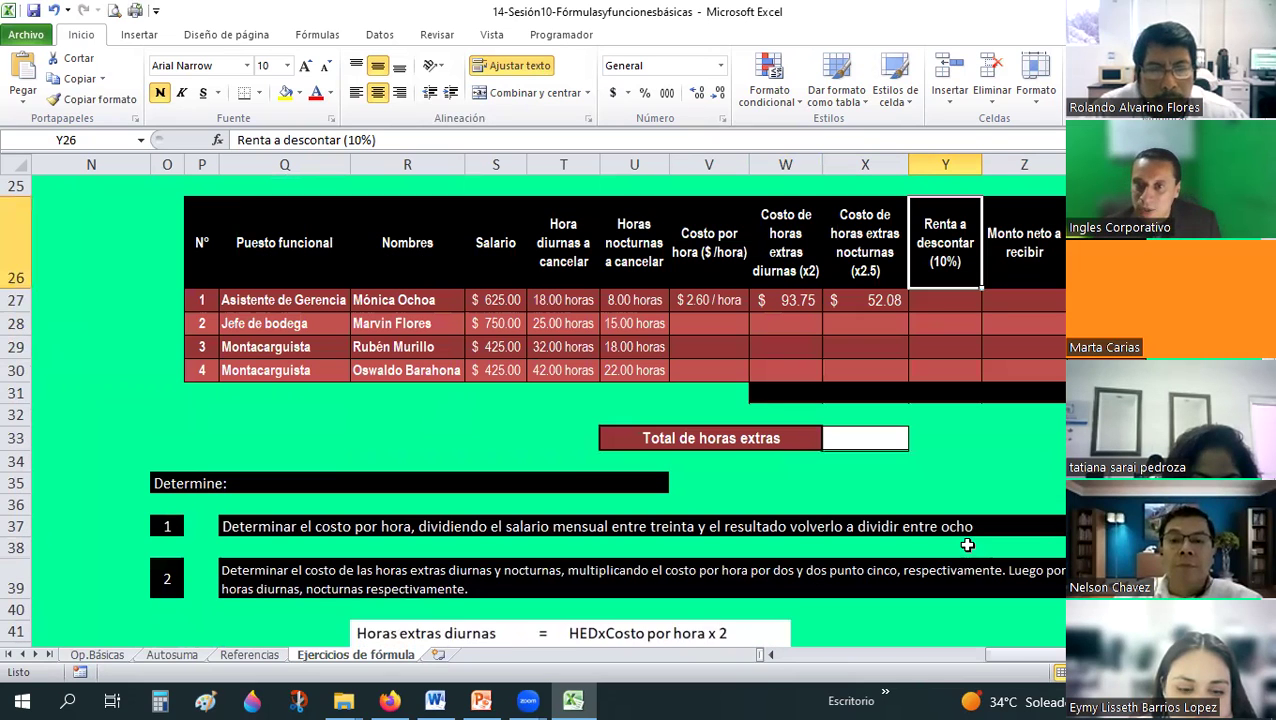
- Enter =((S27+W27+X27)*10%) in Y27 for the first employee's rent deduction
left_click(933, 302)
type("=((")
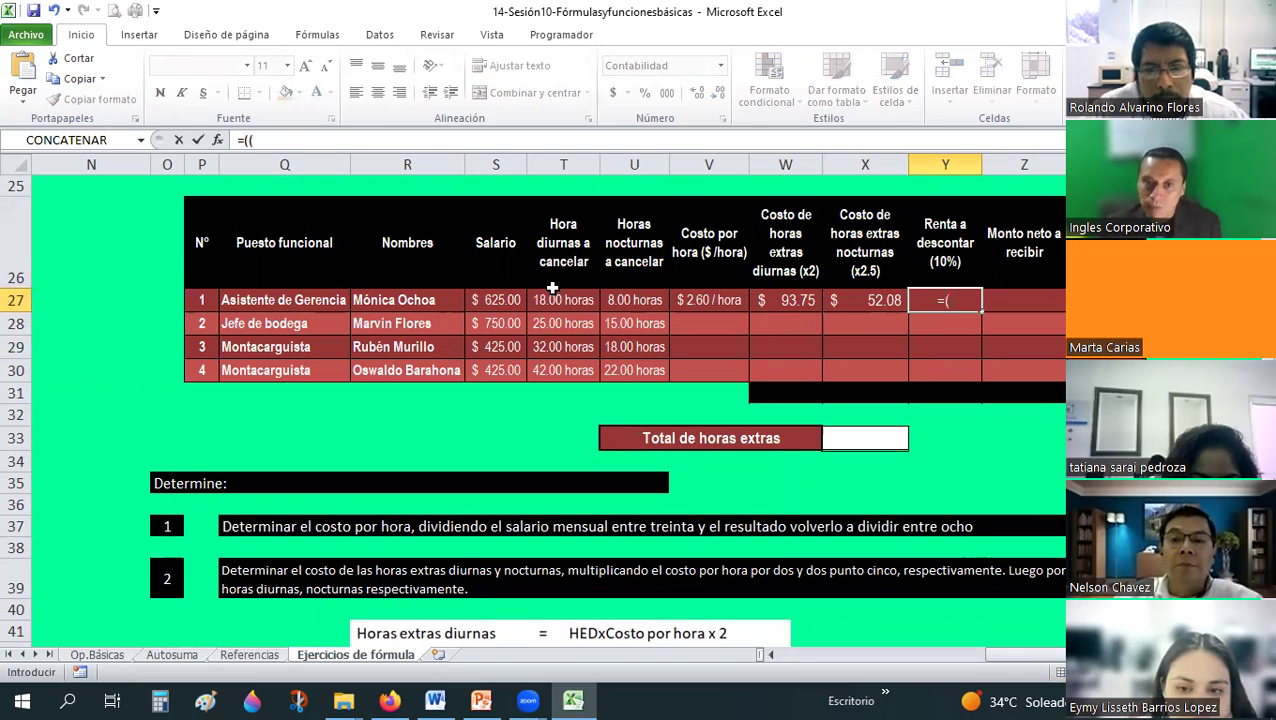
left_click(495, 300)
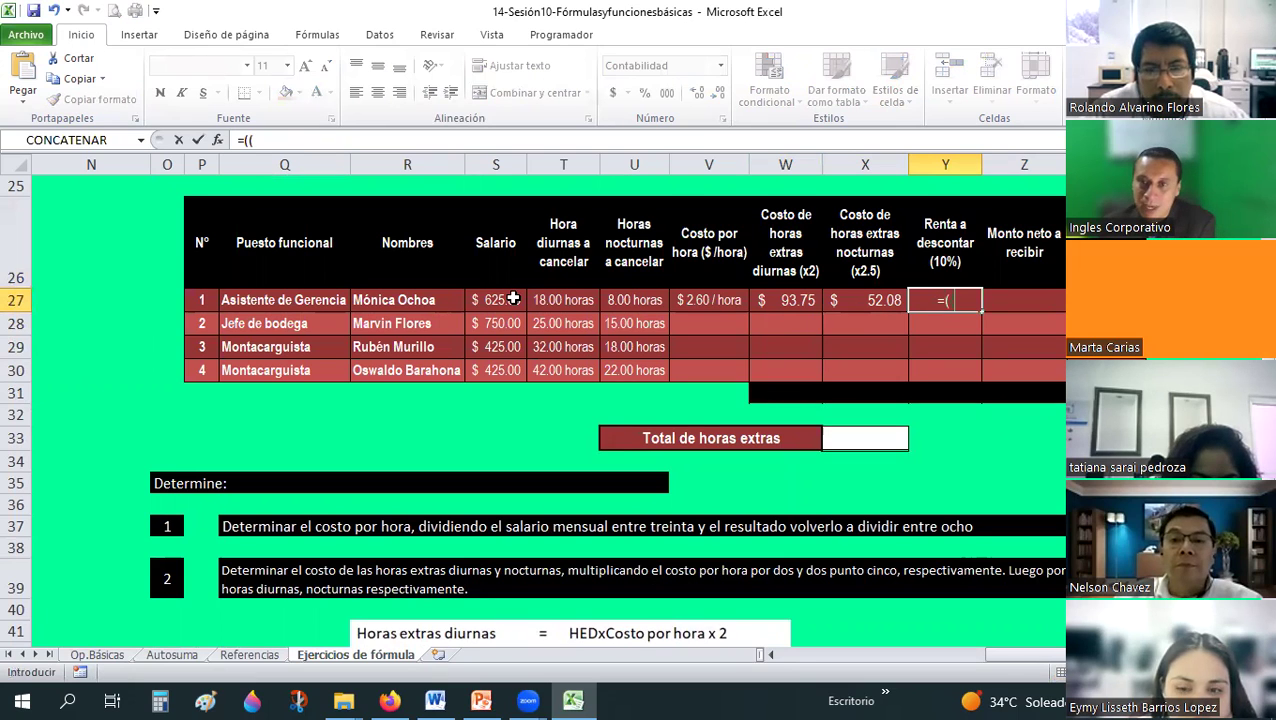
type("+")
left_click(803, 300)
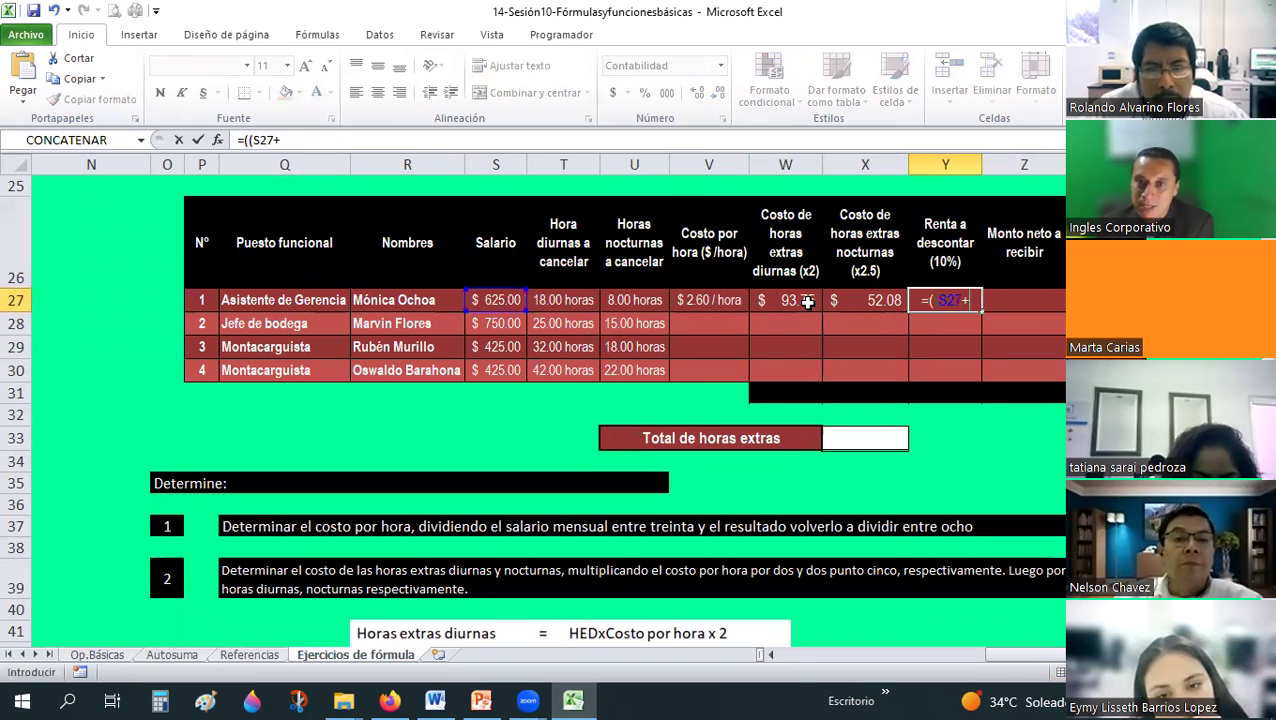
type("W27+")
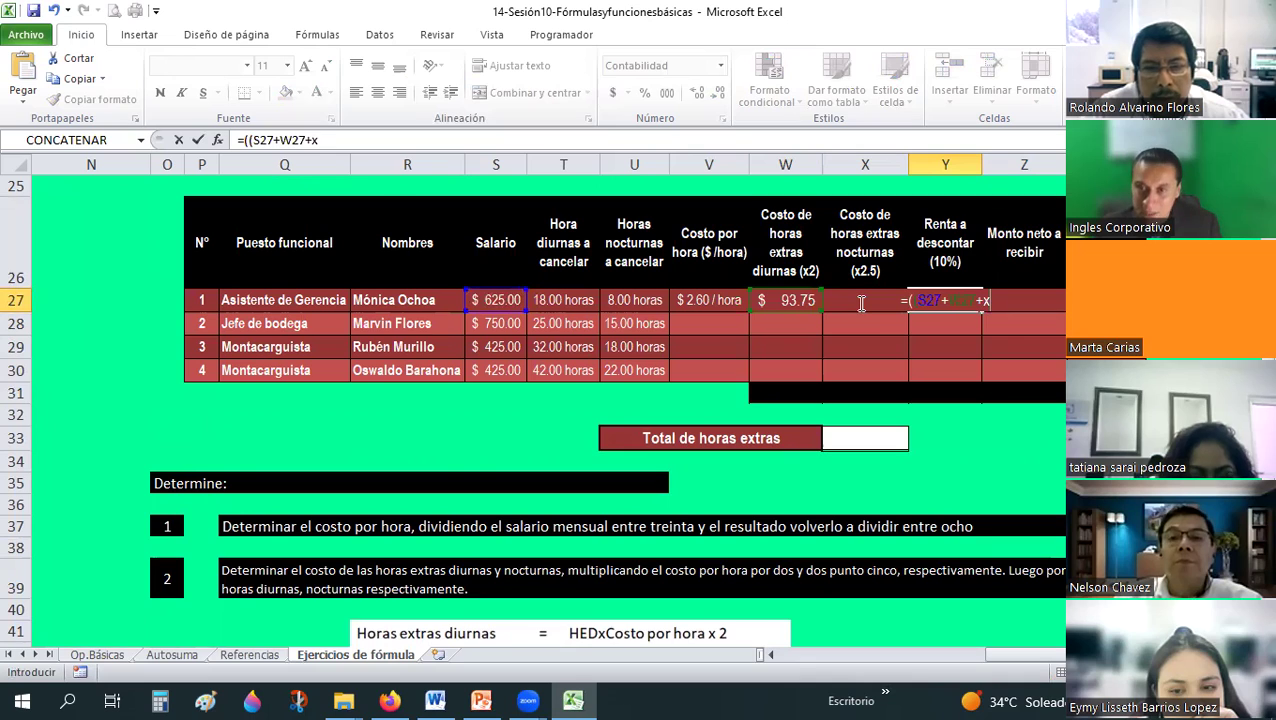
type("x27)")
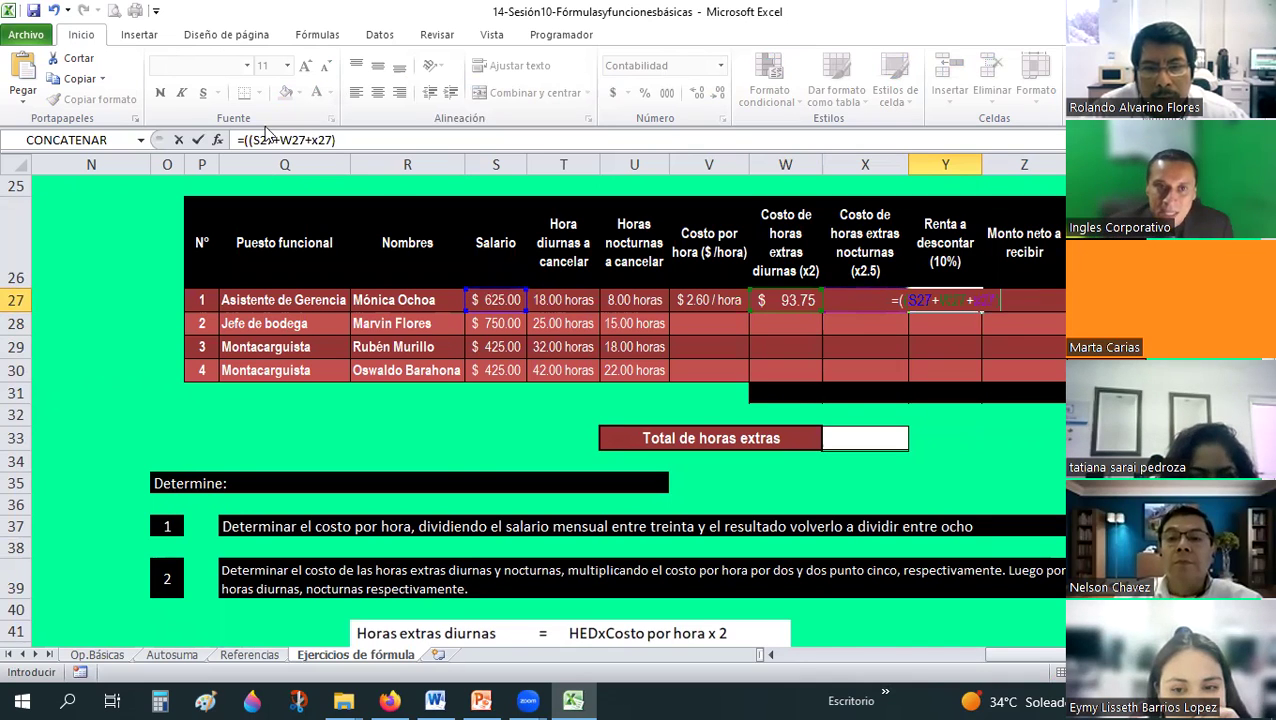
left_click(360, 140)
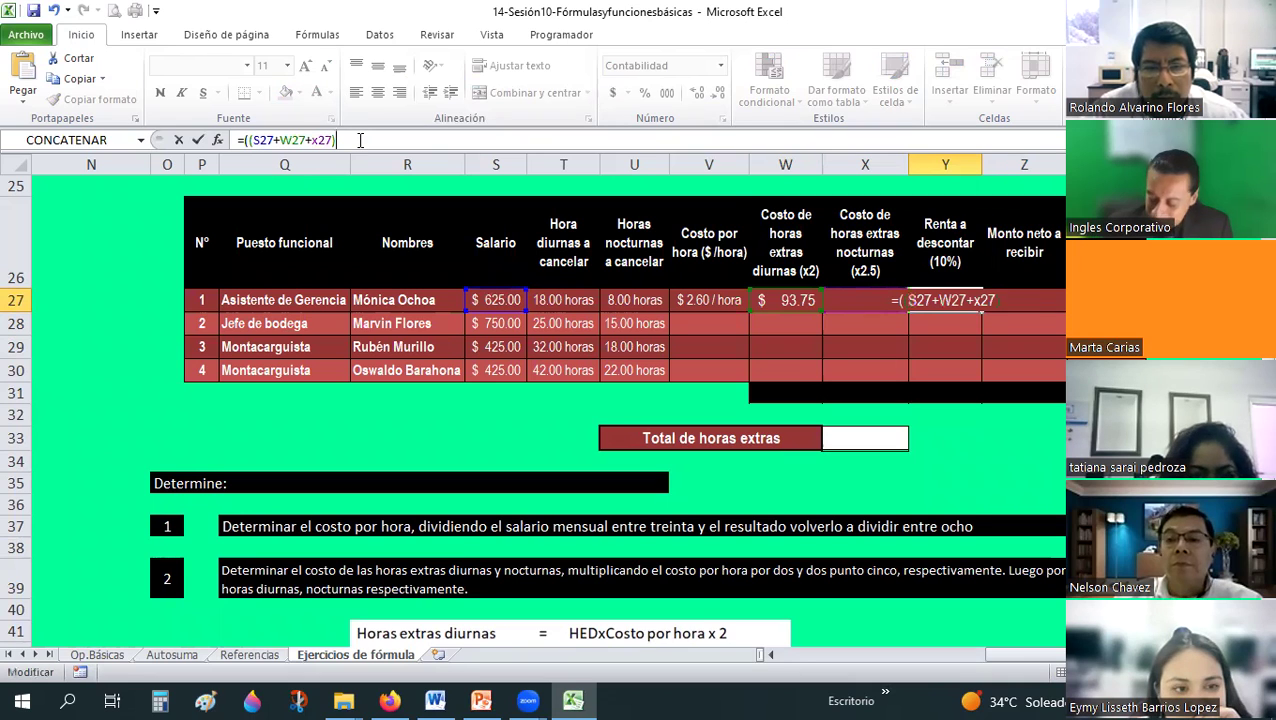
type("*")
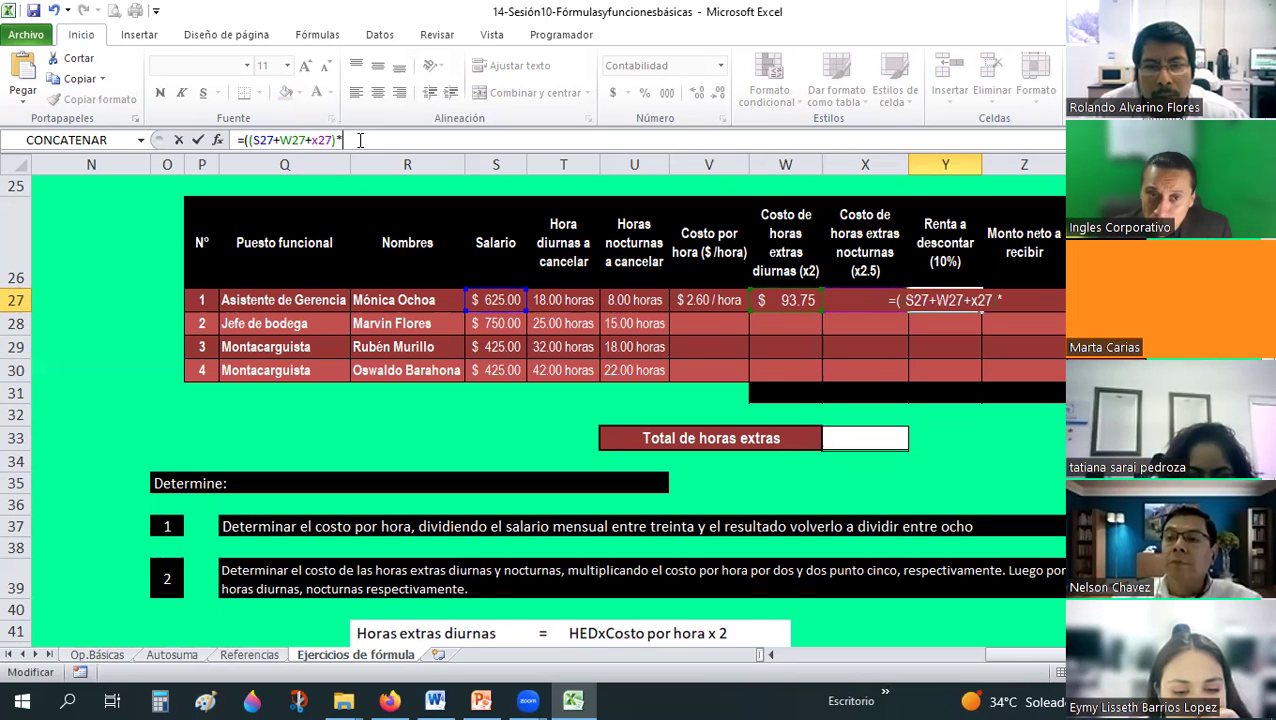
type("10")
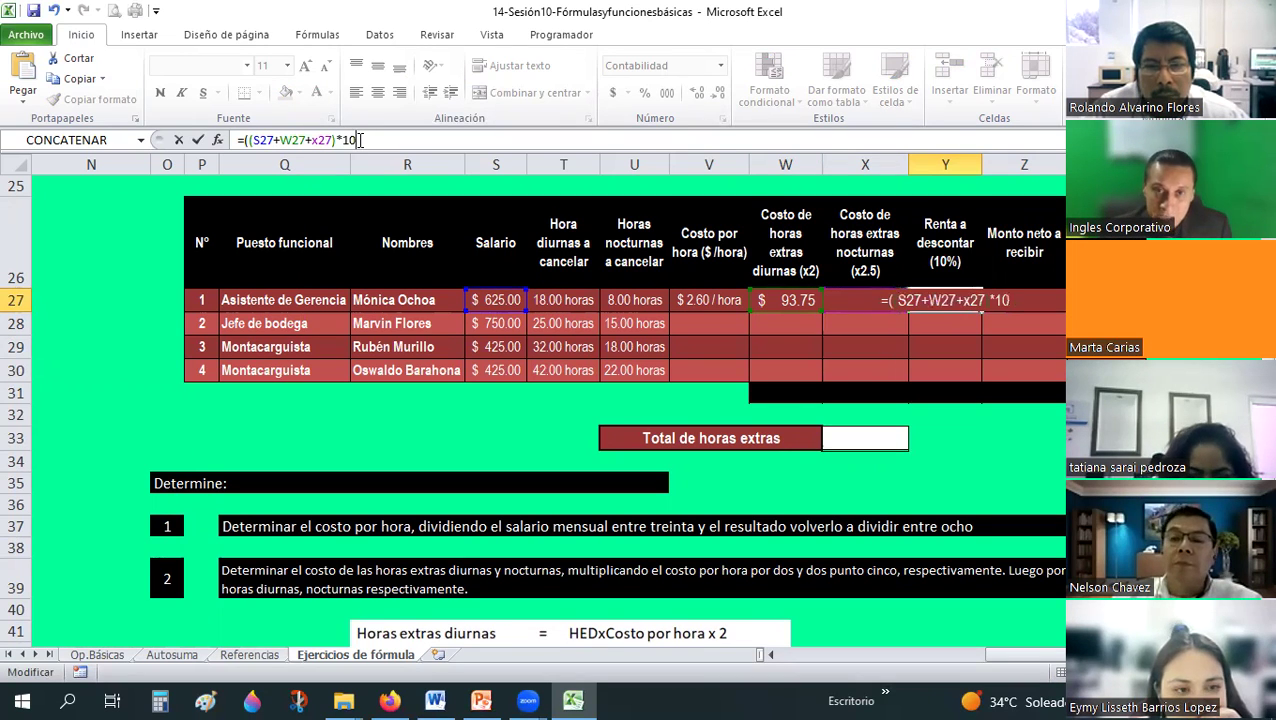
type("%")
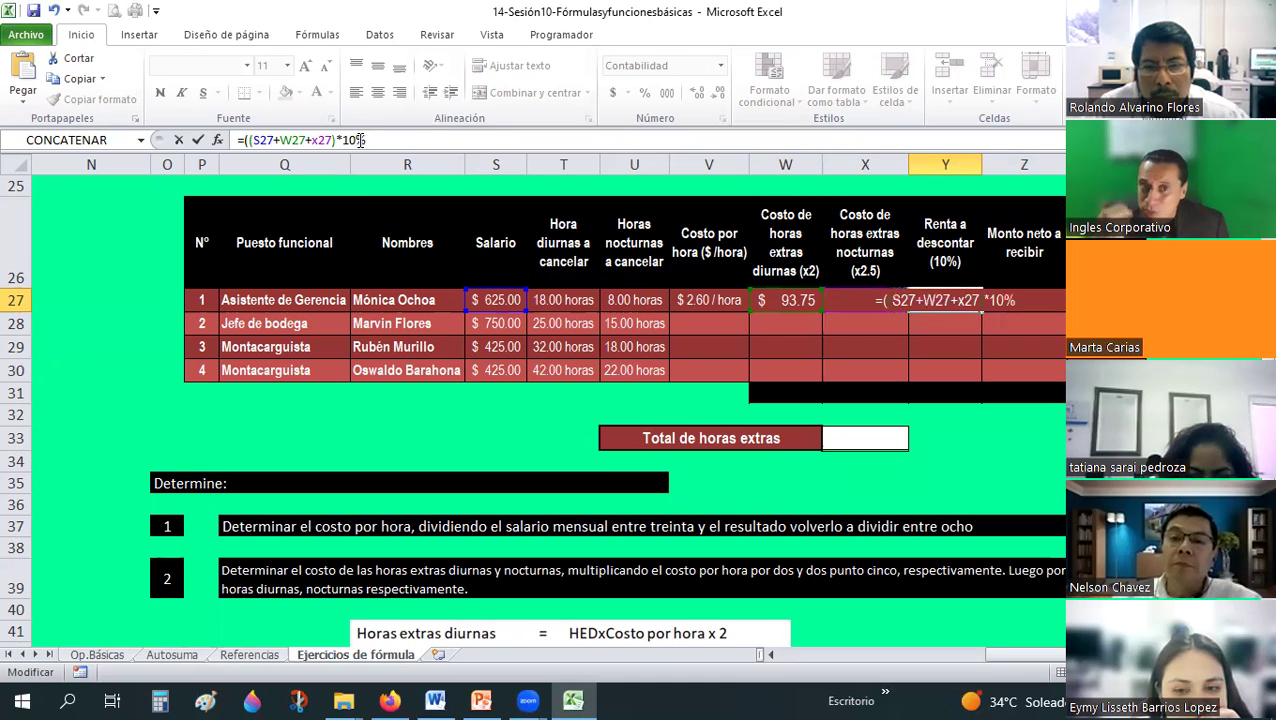
type(")")
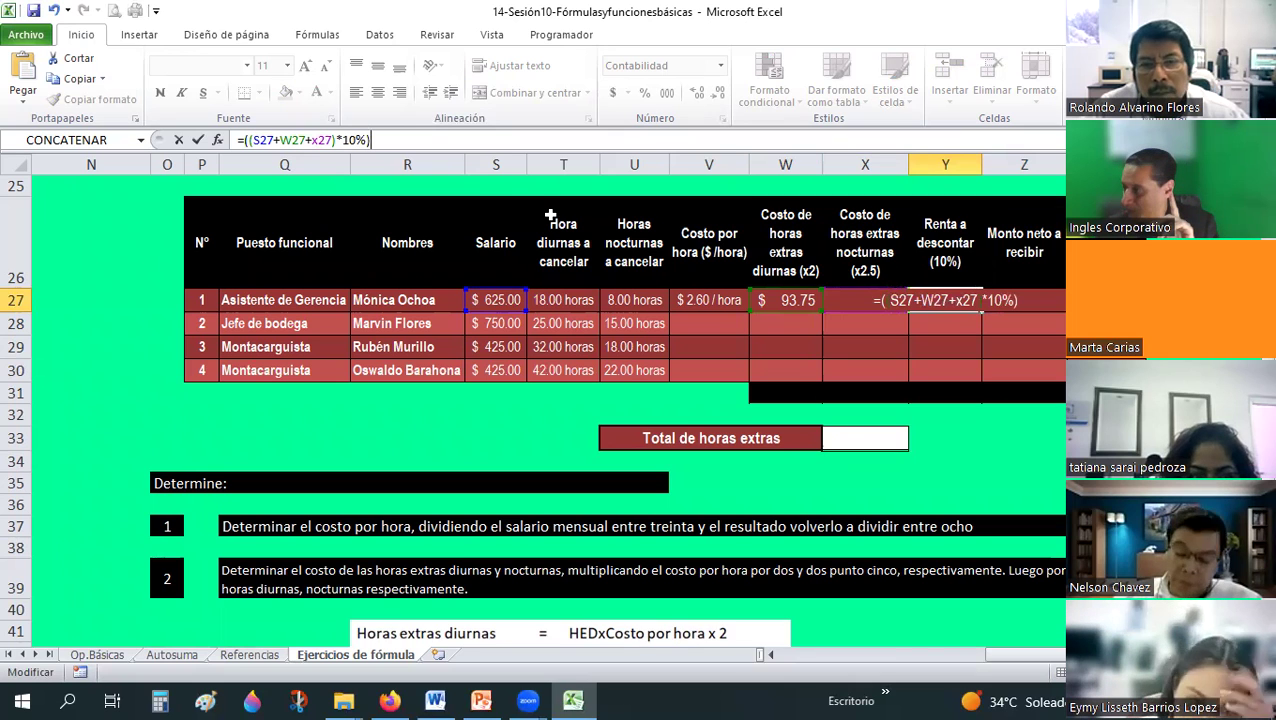
key("Return")
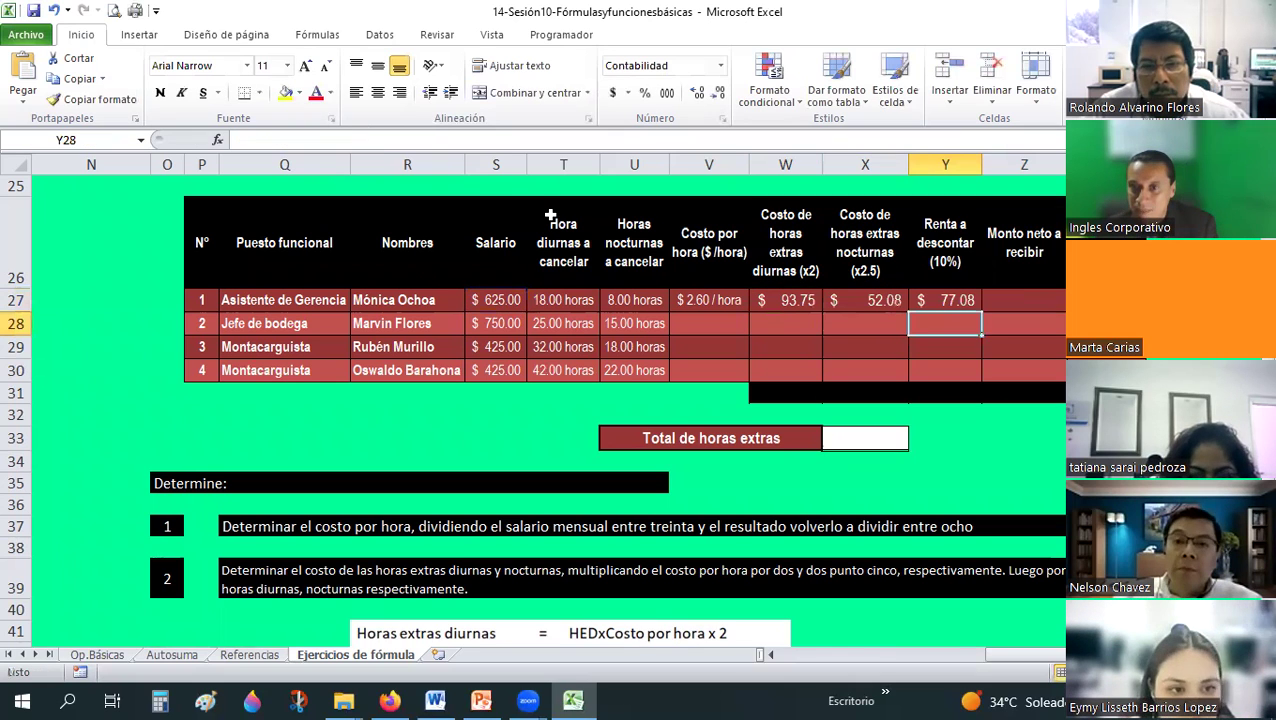
- Note the value 77.08 in cell Y24 above the table
left_click(958, 298)
scroll(950, 290, "up", 1)
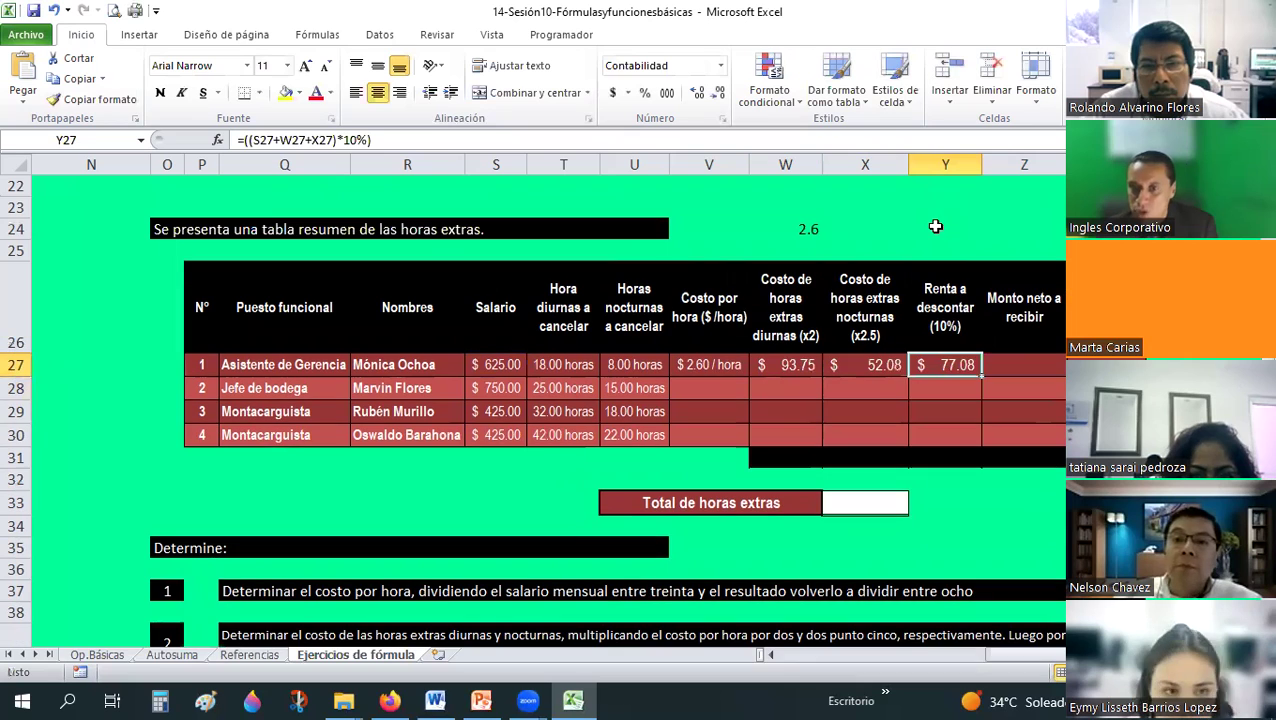
left_click(936, 228)
type("77.08")
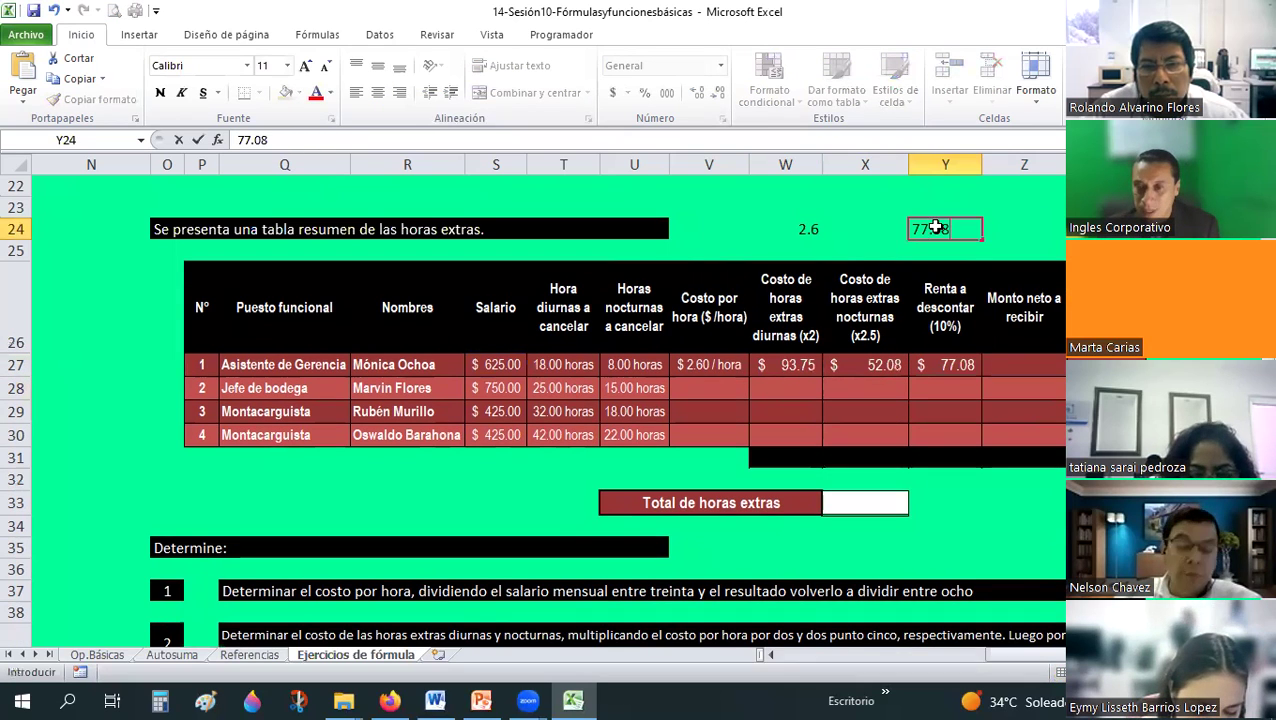
key("Return")
- Retry the Y27 formula with a *10 multiplier and a /10 division
left_click(958, 358)
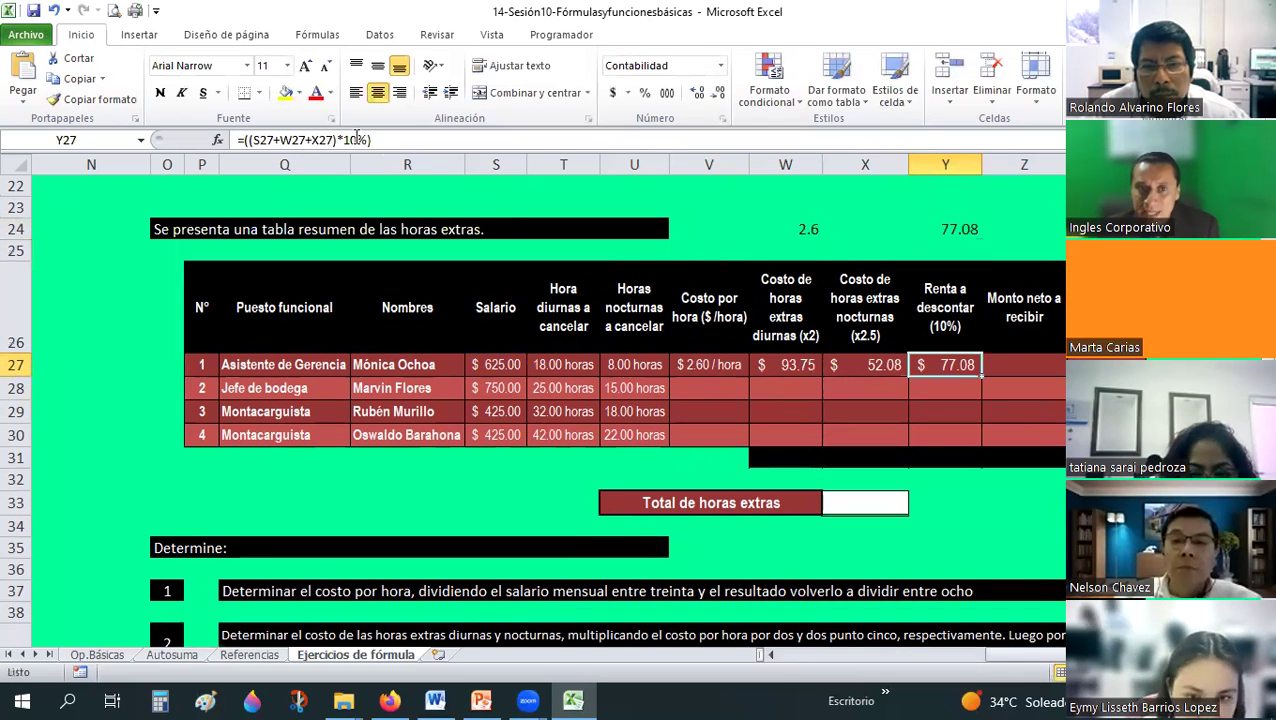
key("F2")
key("Return")
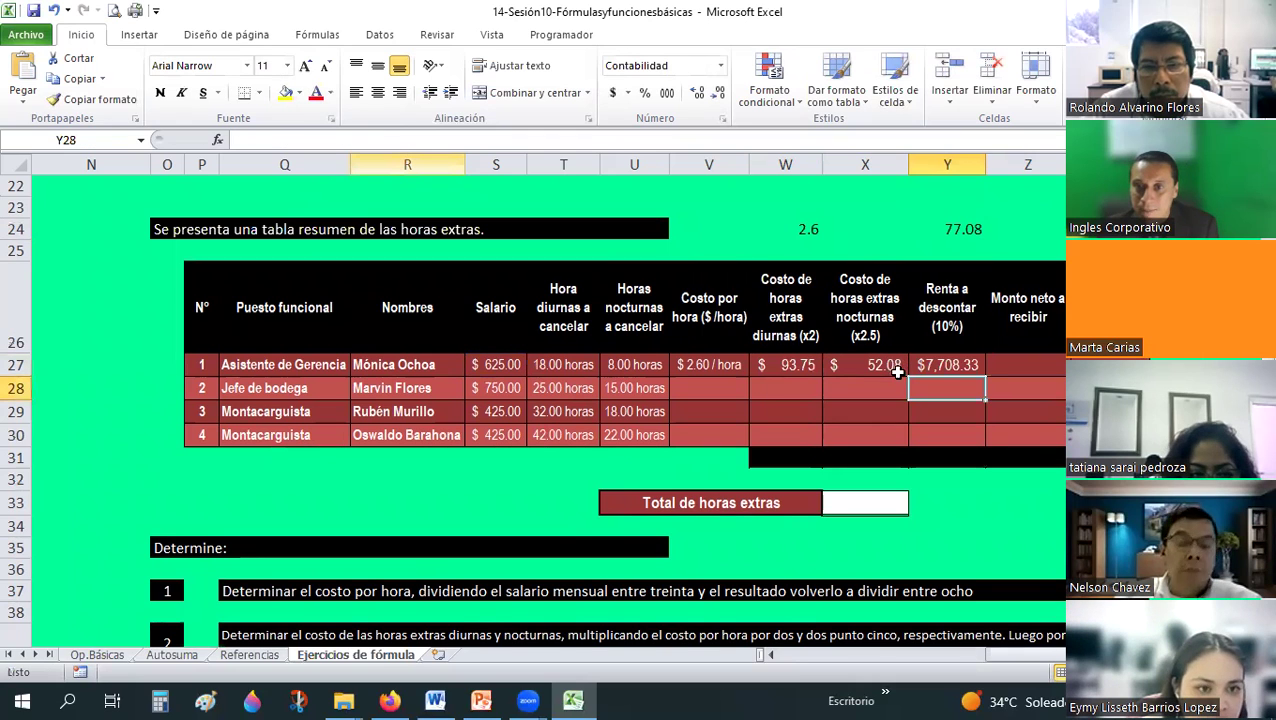
left_click(946, 365)
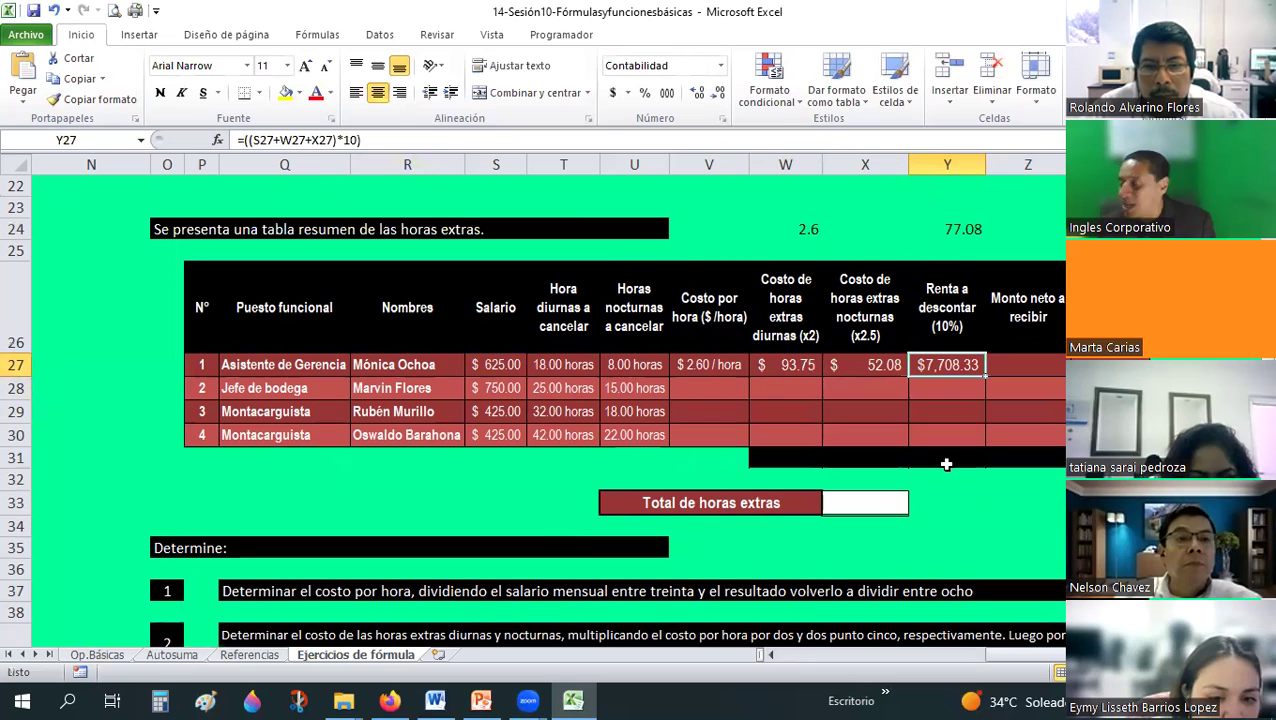
left_click(377, 141)
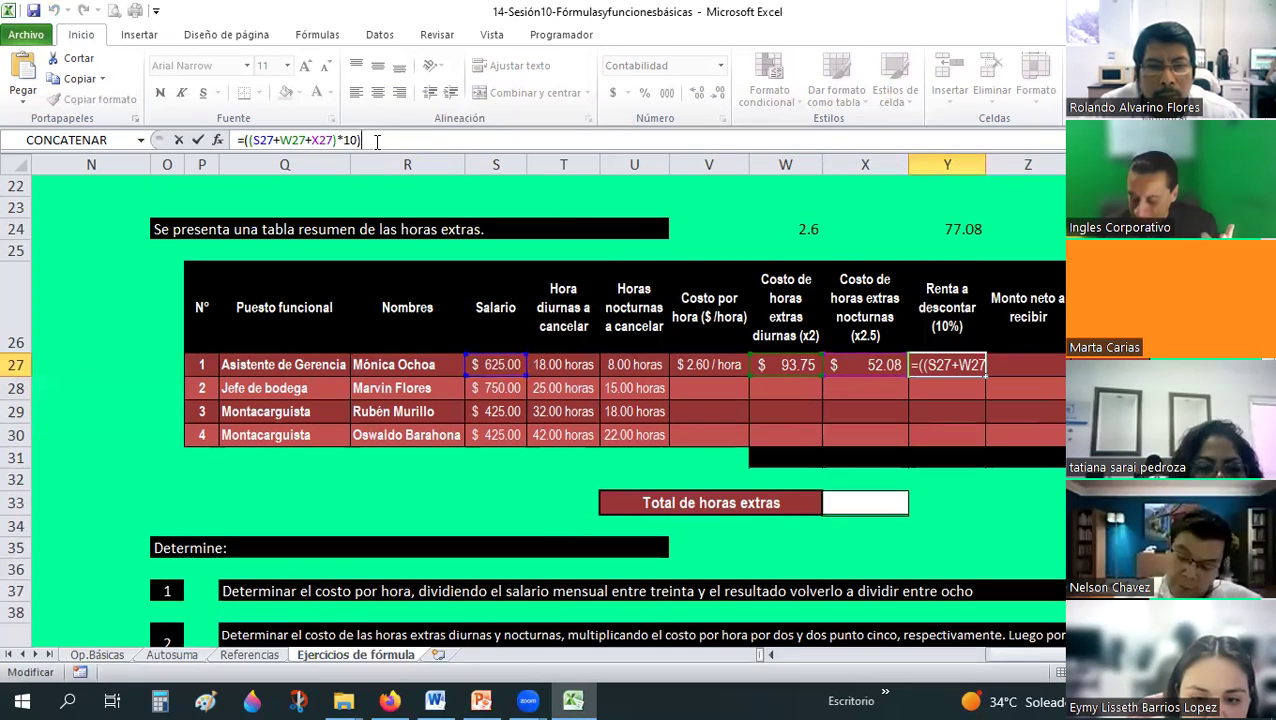
type("/10")
key("Return")
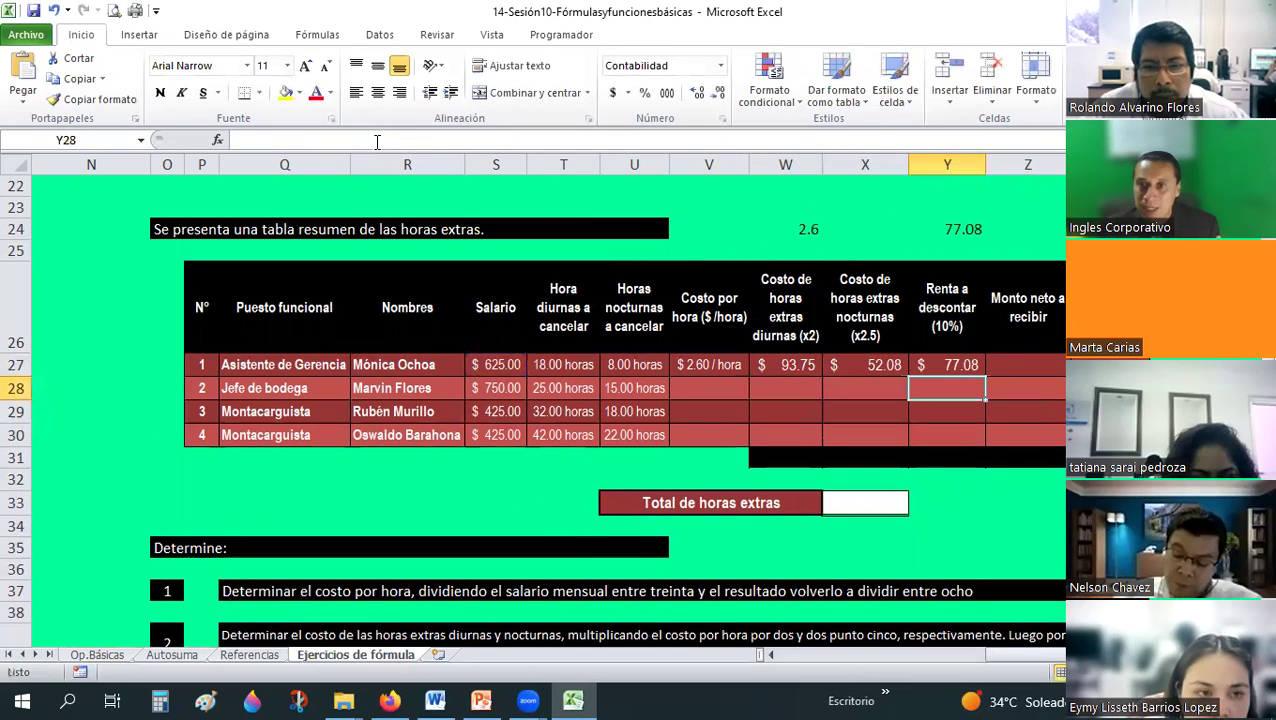
- Rework Y27's formula, removing the division and trying 0.1 before settling on 10% for $77.08
key("Up")
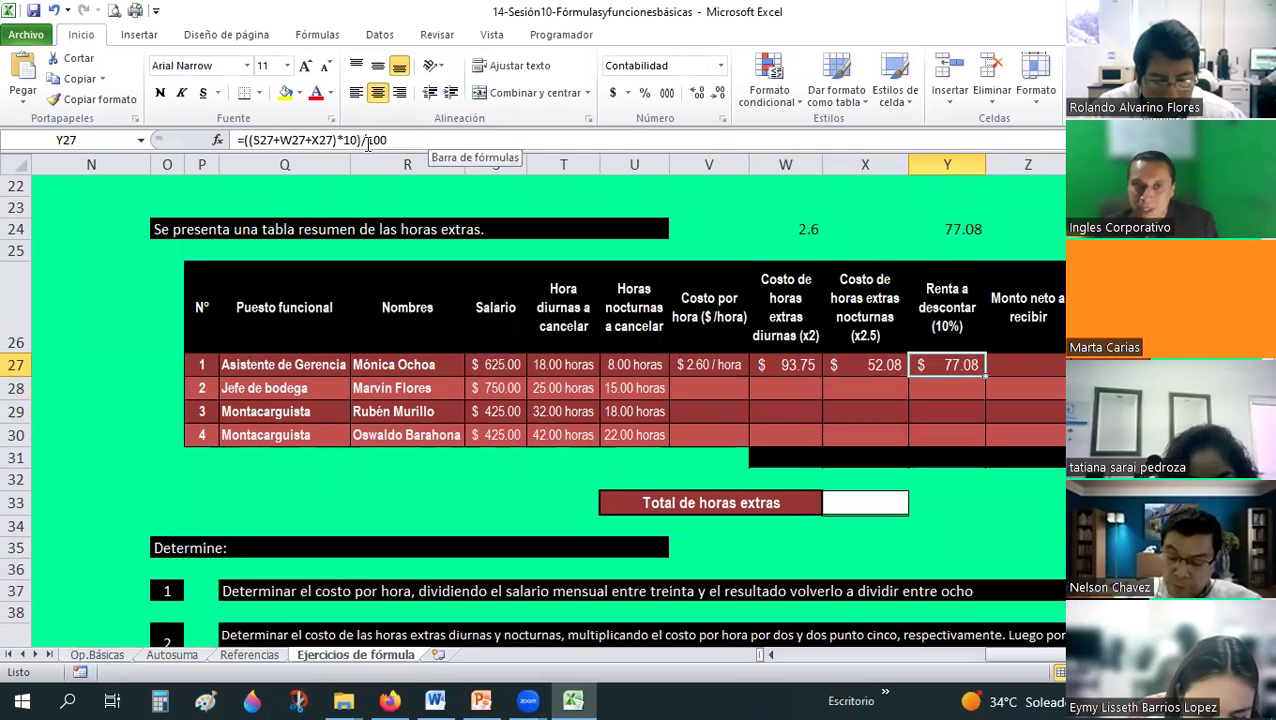
left_click_drag(364, 139, 405, 139)
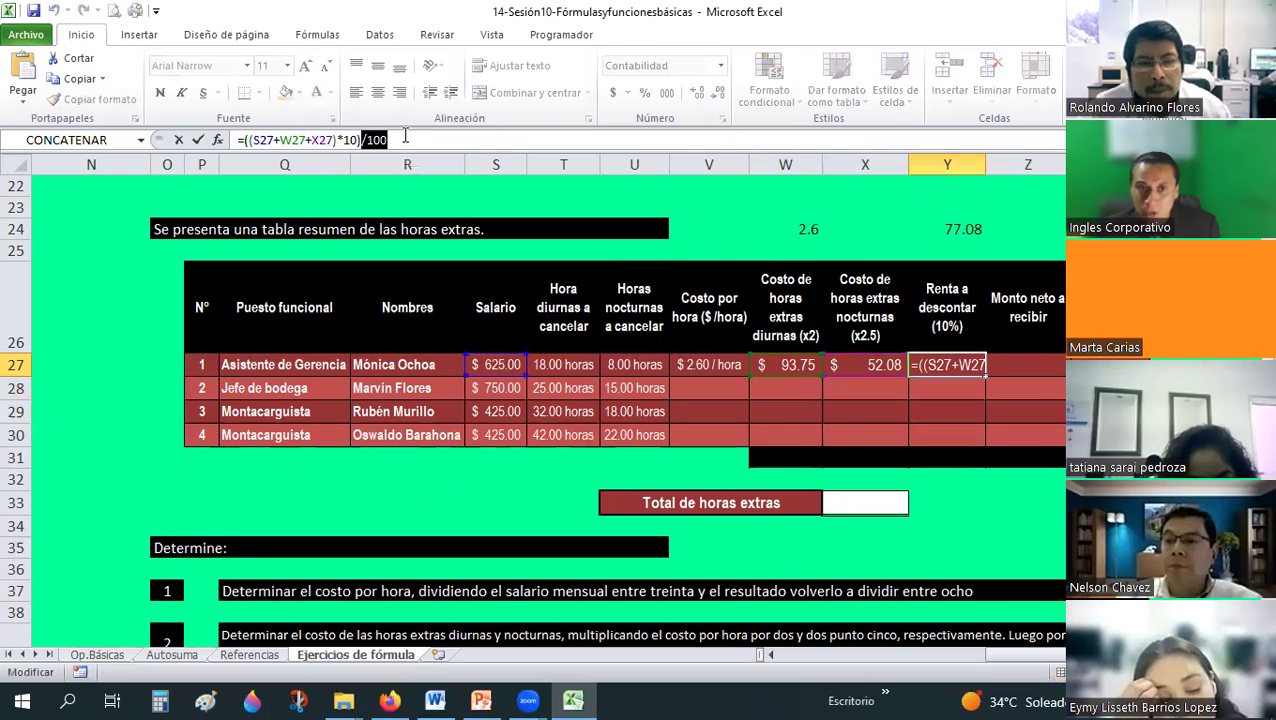
key("Delete")
key("Return")
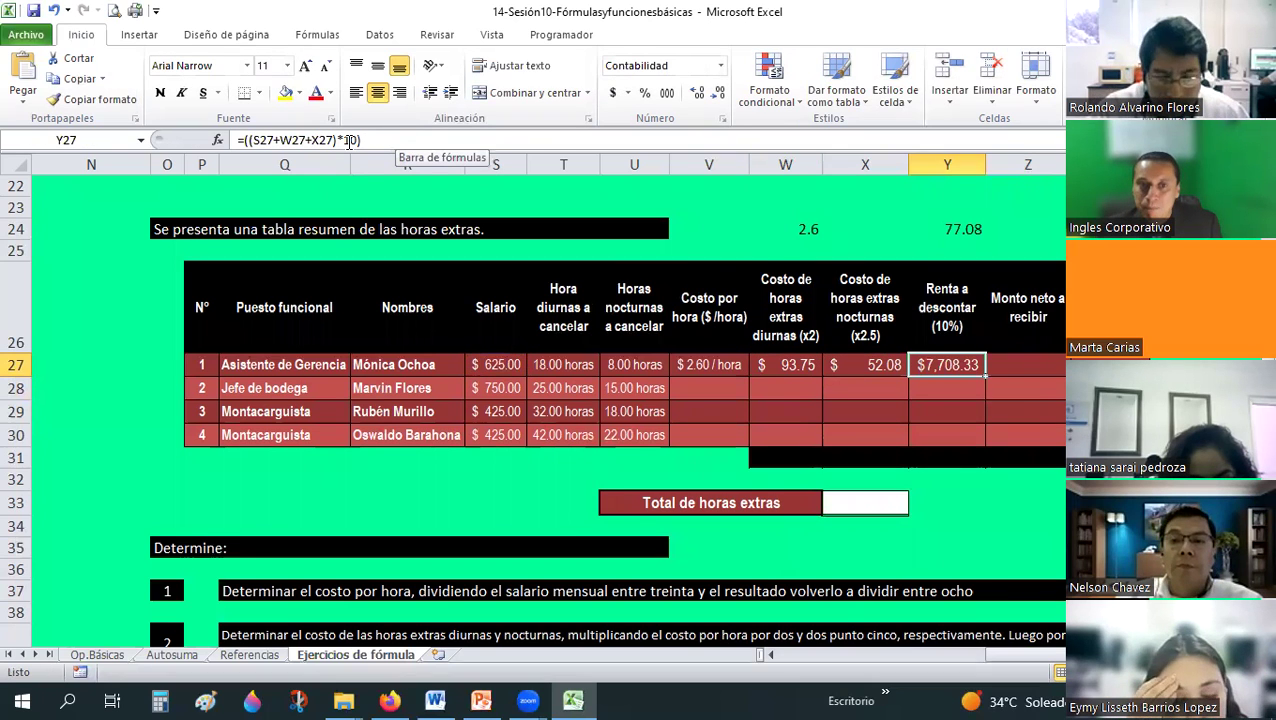
left_click_drag(359, 139, 345, 139)
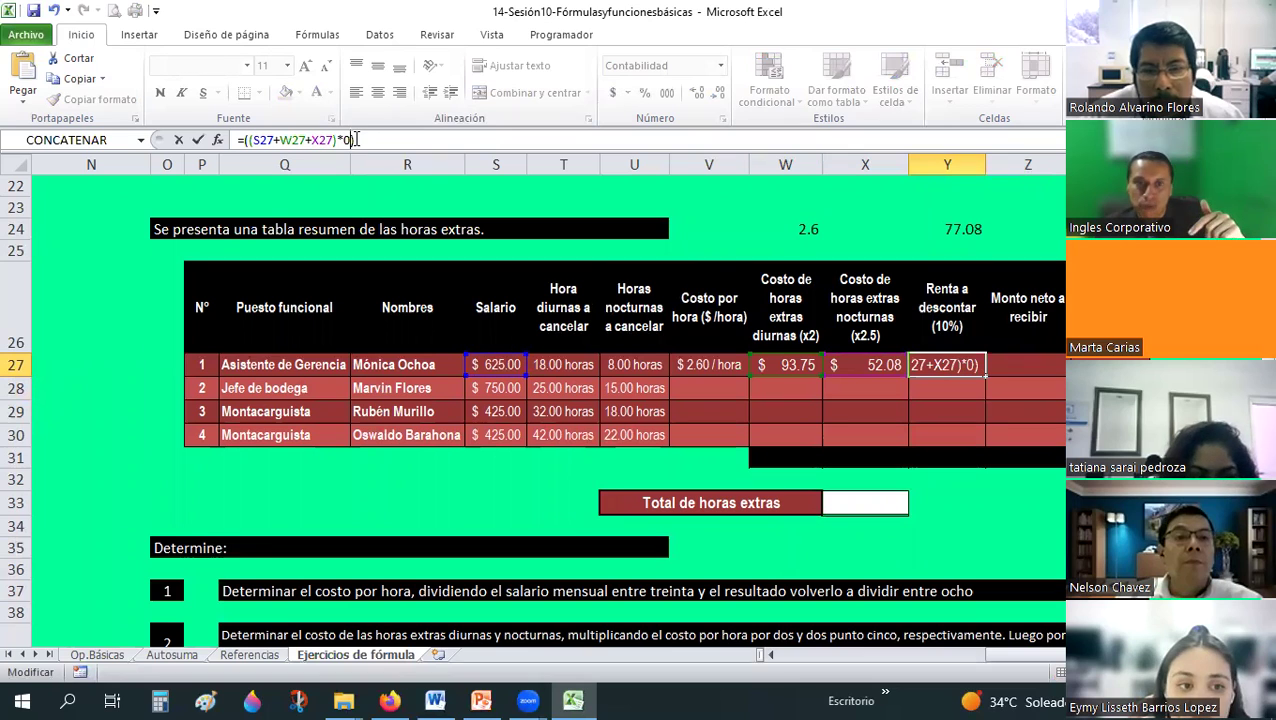
type("0.1")
key("Return")
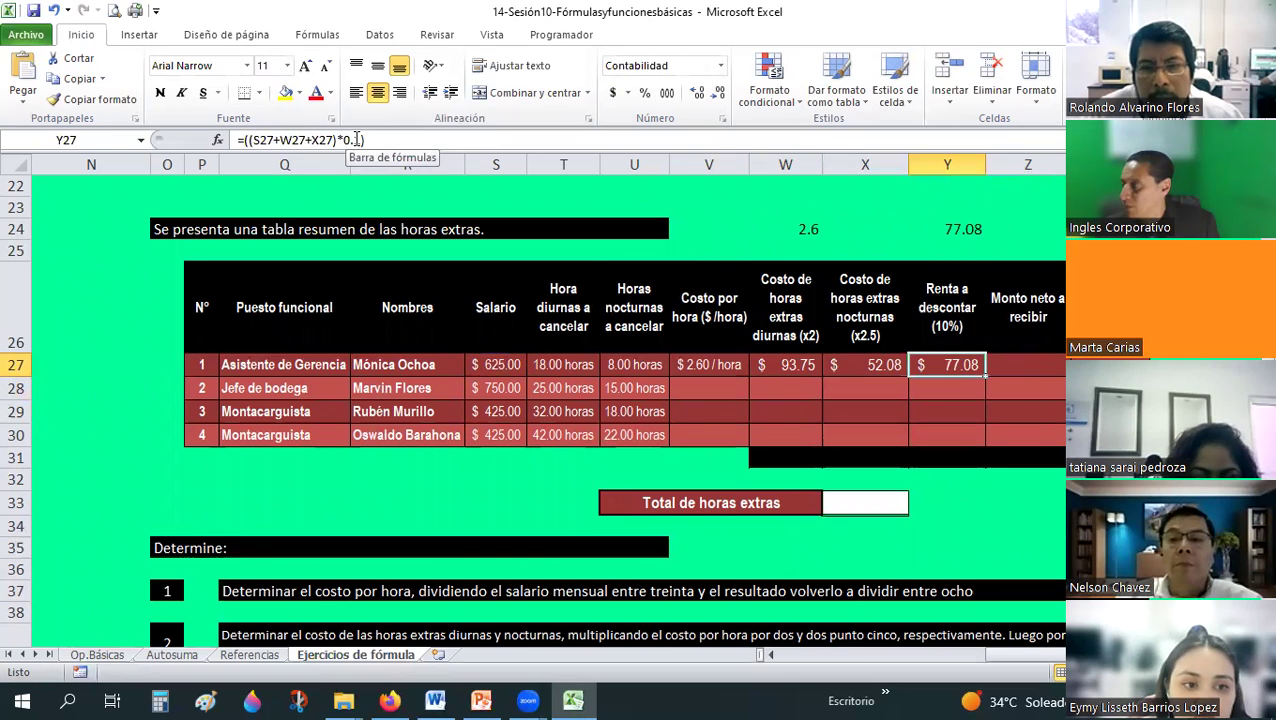
double_click(353, 140)
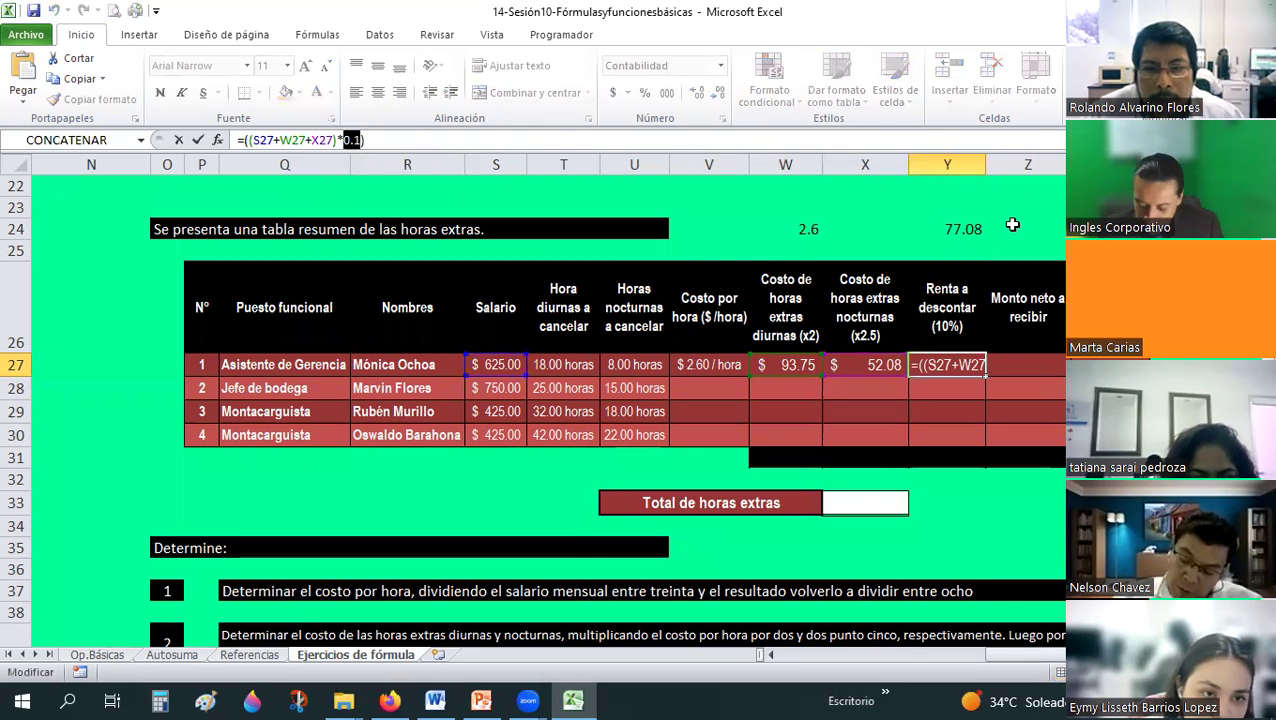
type("10%")
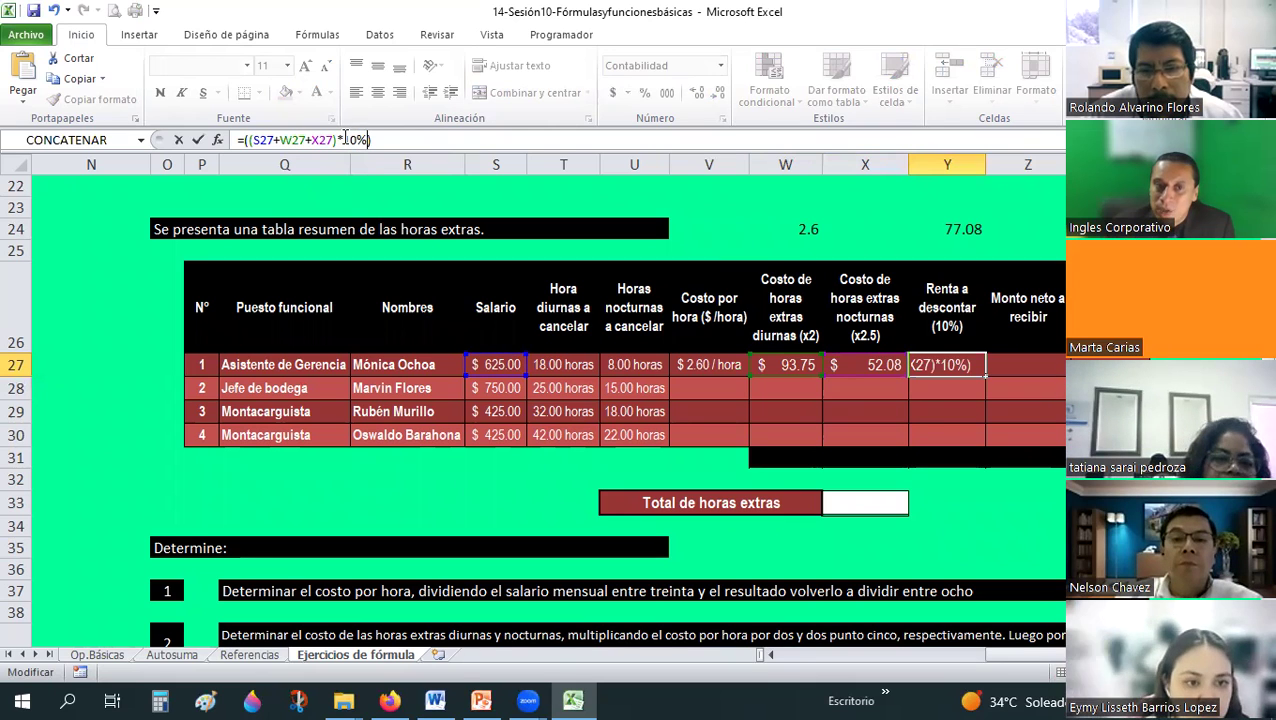
double_click(364, 139)
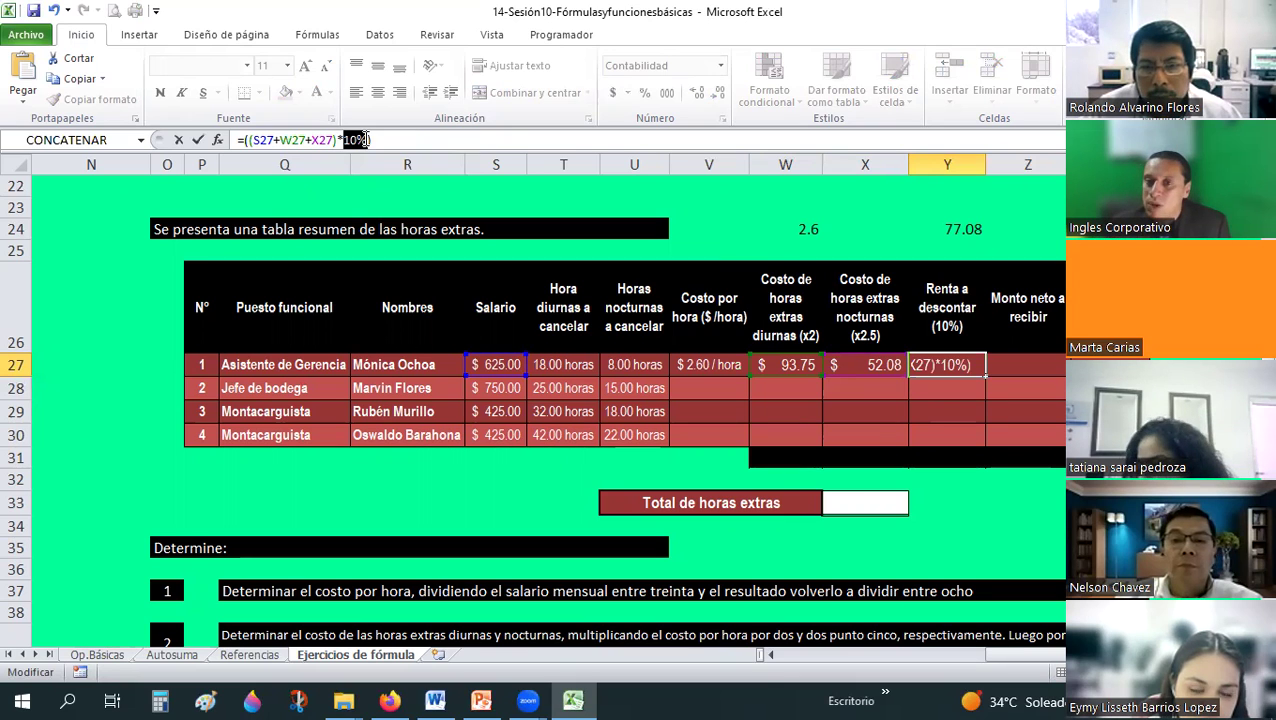
key("Return")
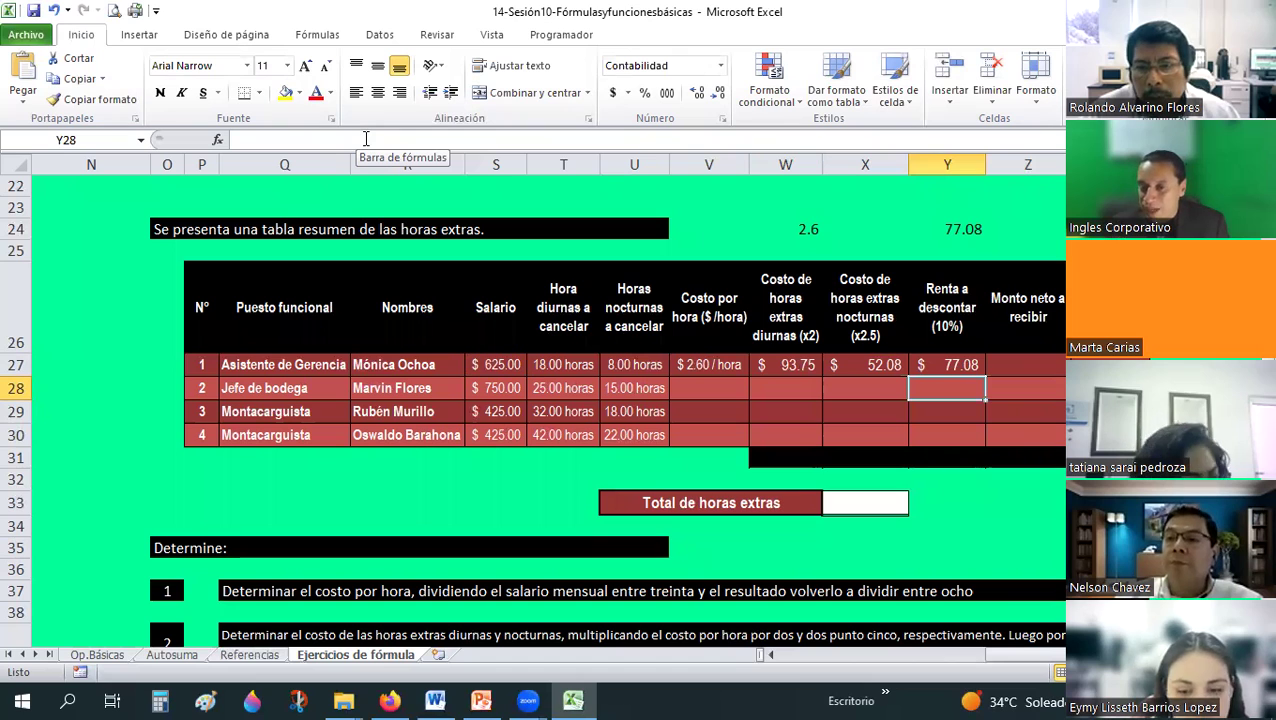
key("Up")
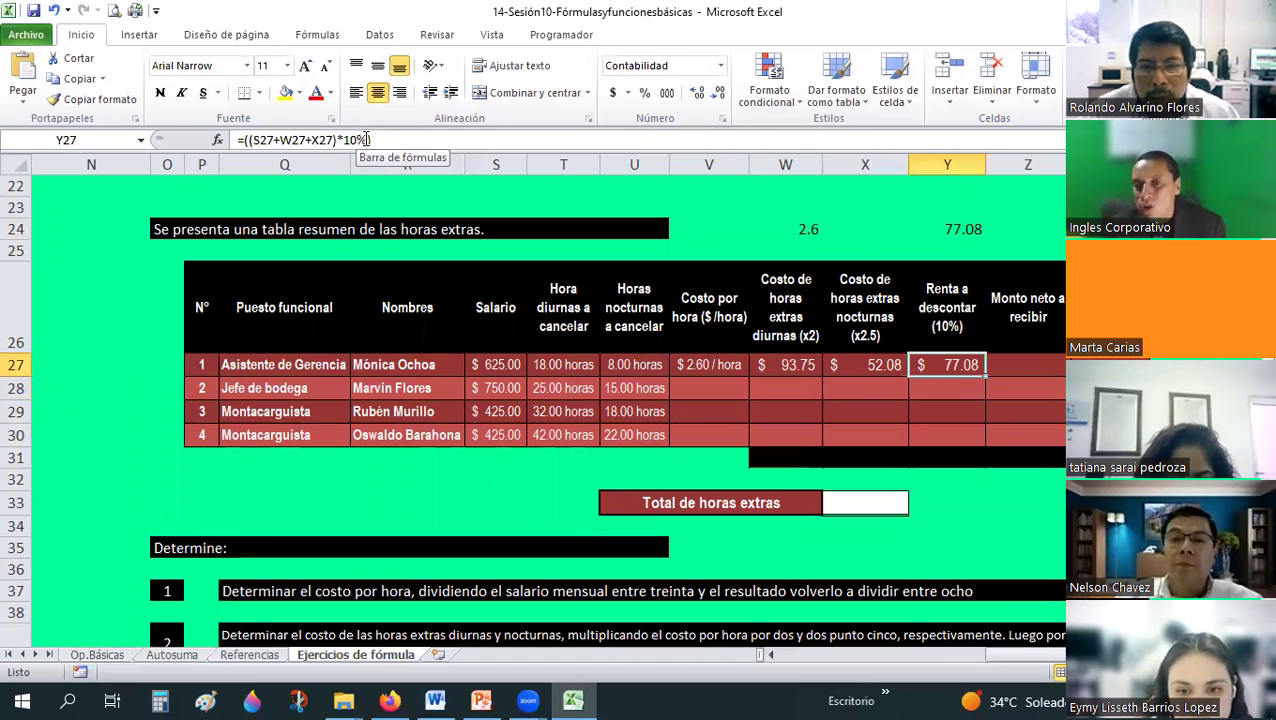
scroll(367, 139, "down", 4)
scroll(367, 139, "up", 1)
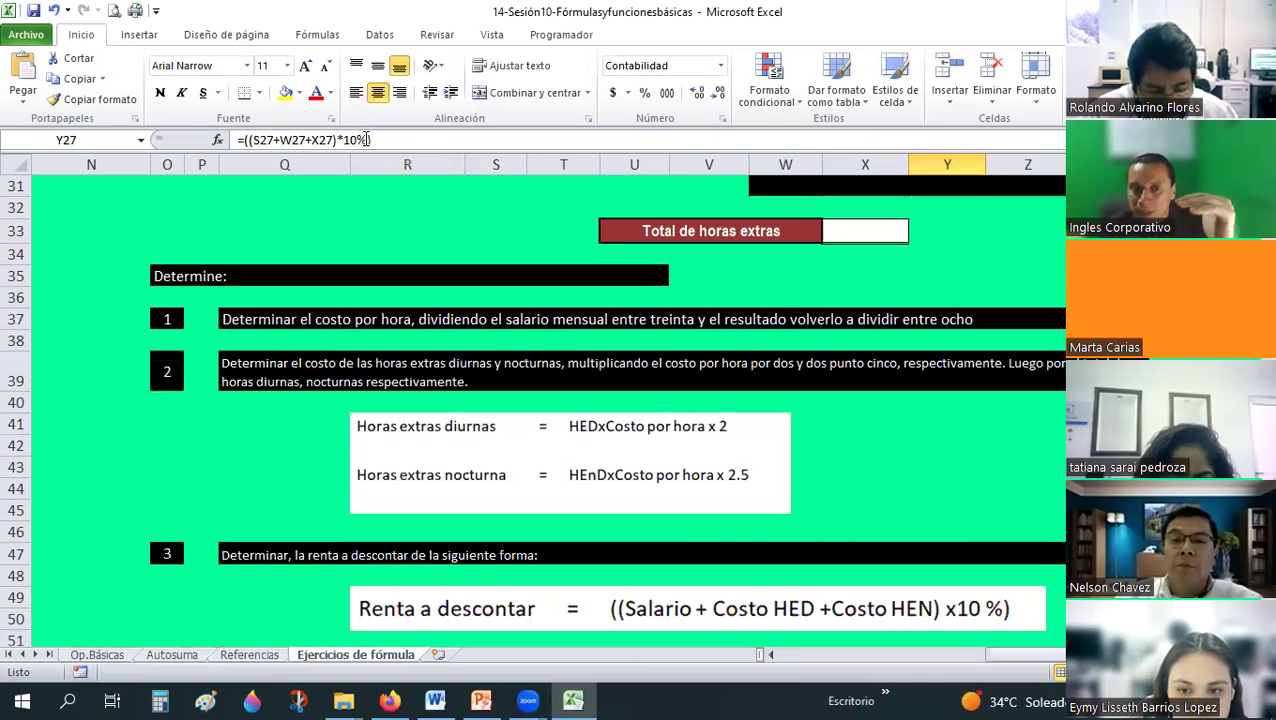
scroll(290, 265, "down", 5)
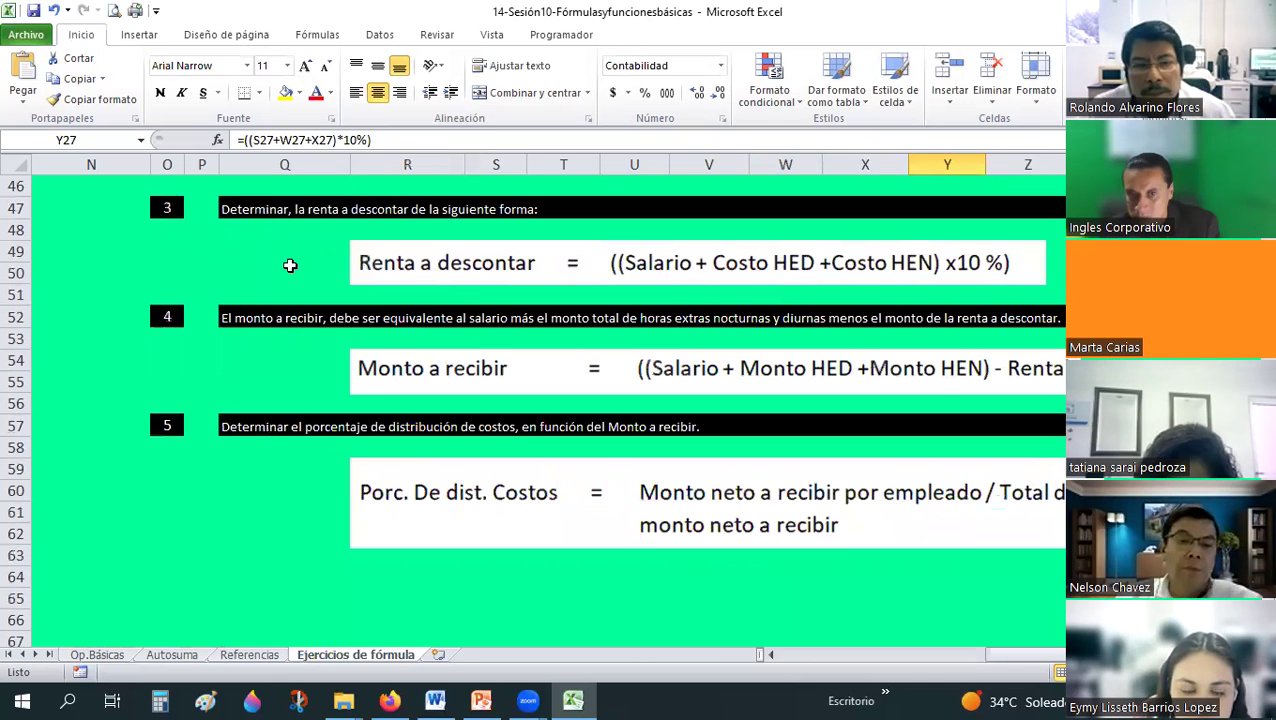
scroll(290, 265, "up", 3)
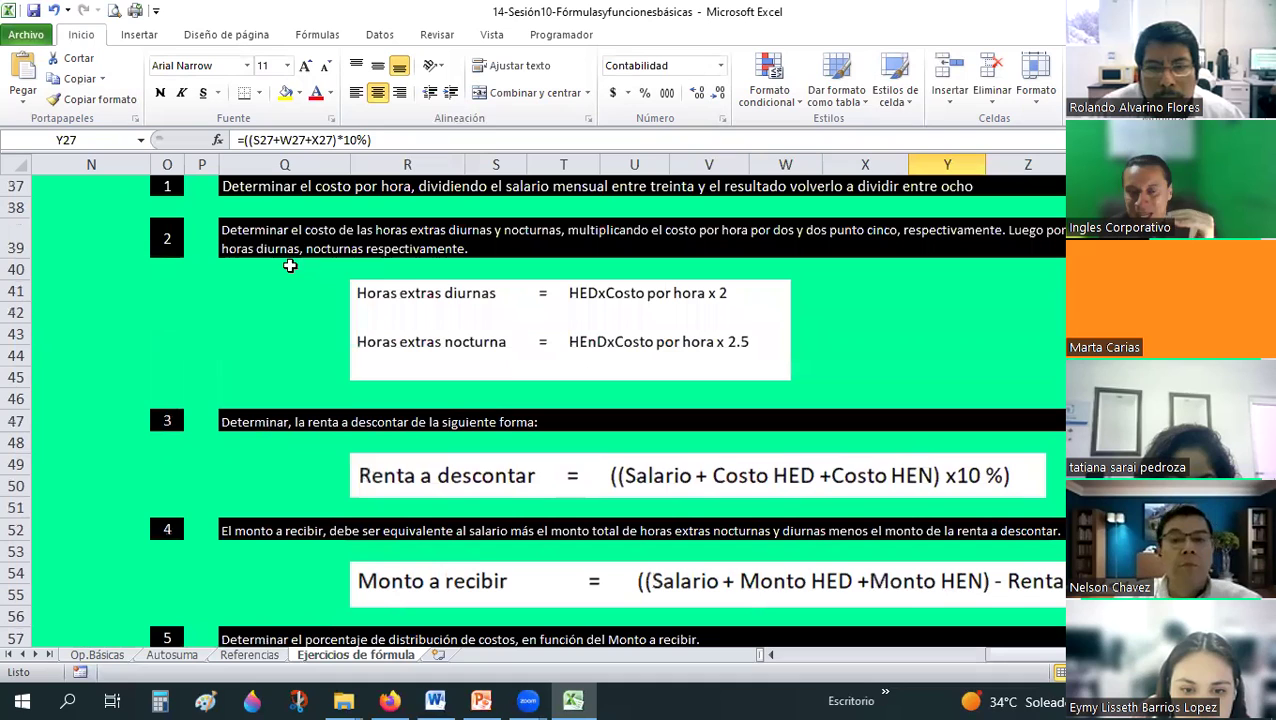
scroll(700, 449, "up", 4)
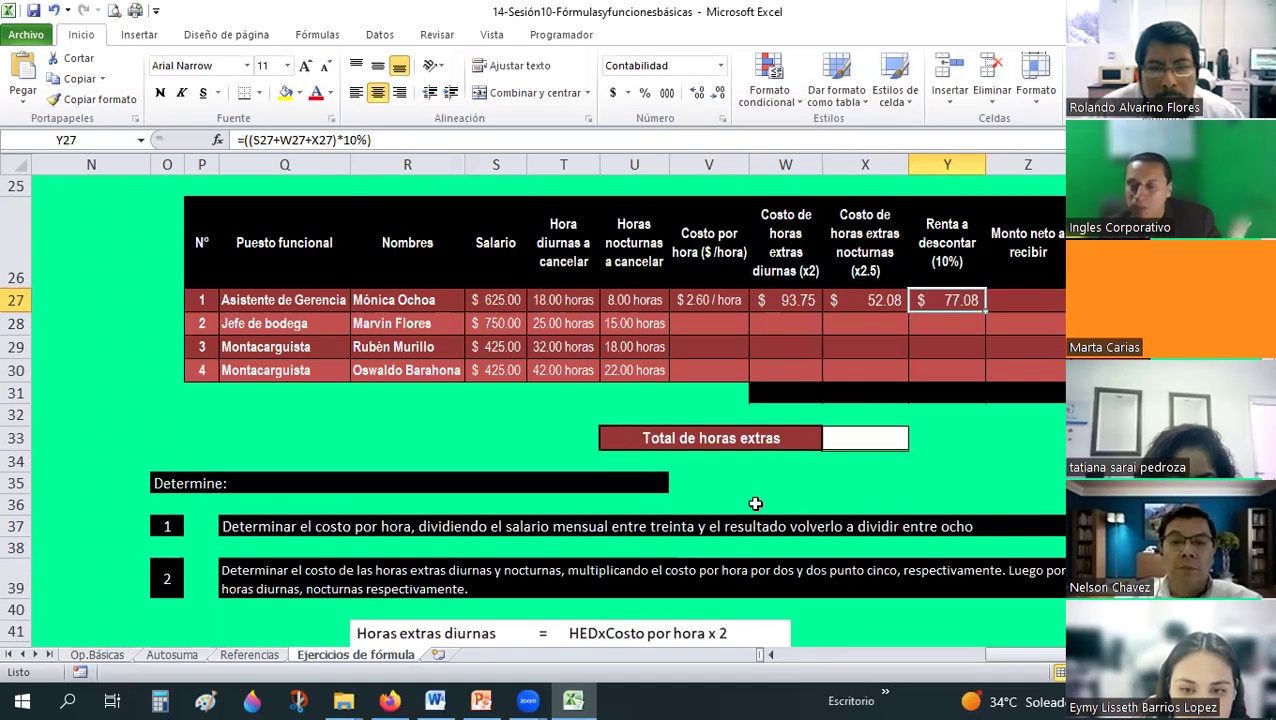
scroll(755, 503, "down", 1)
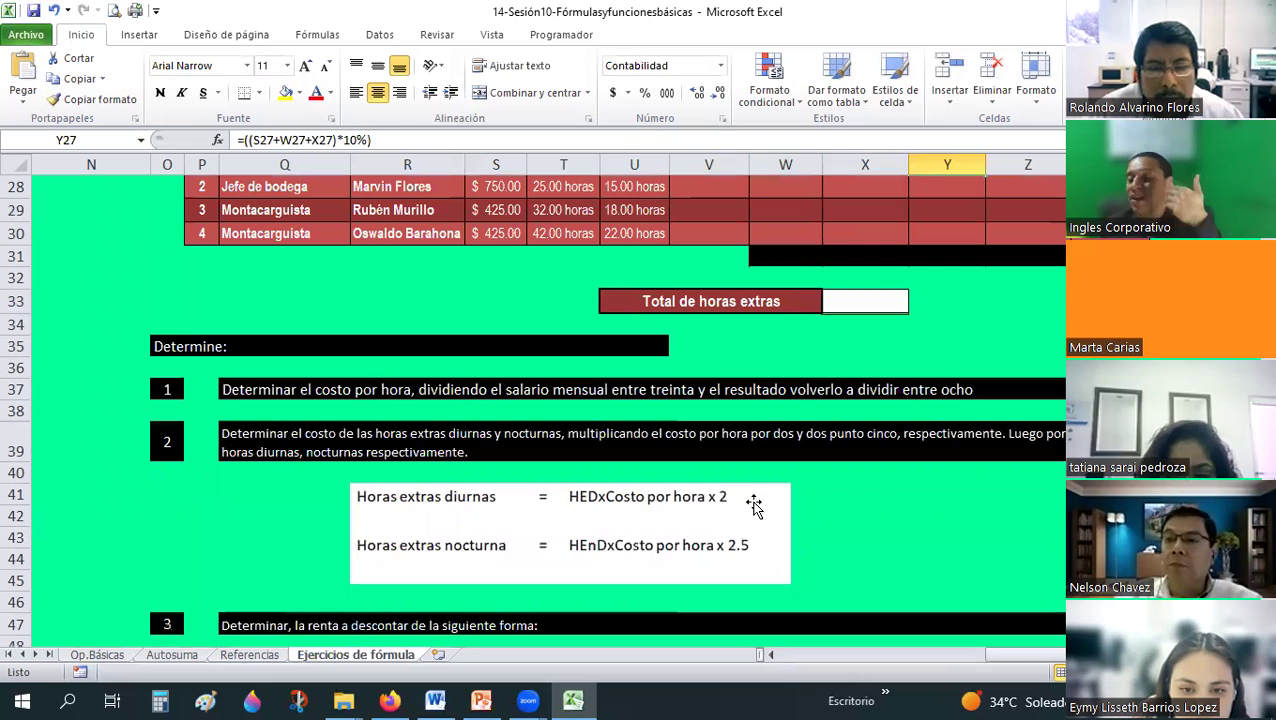
scroll(754, 506, "up", 1)
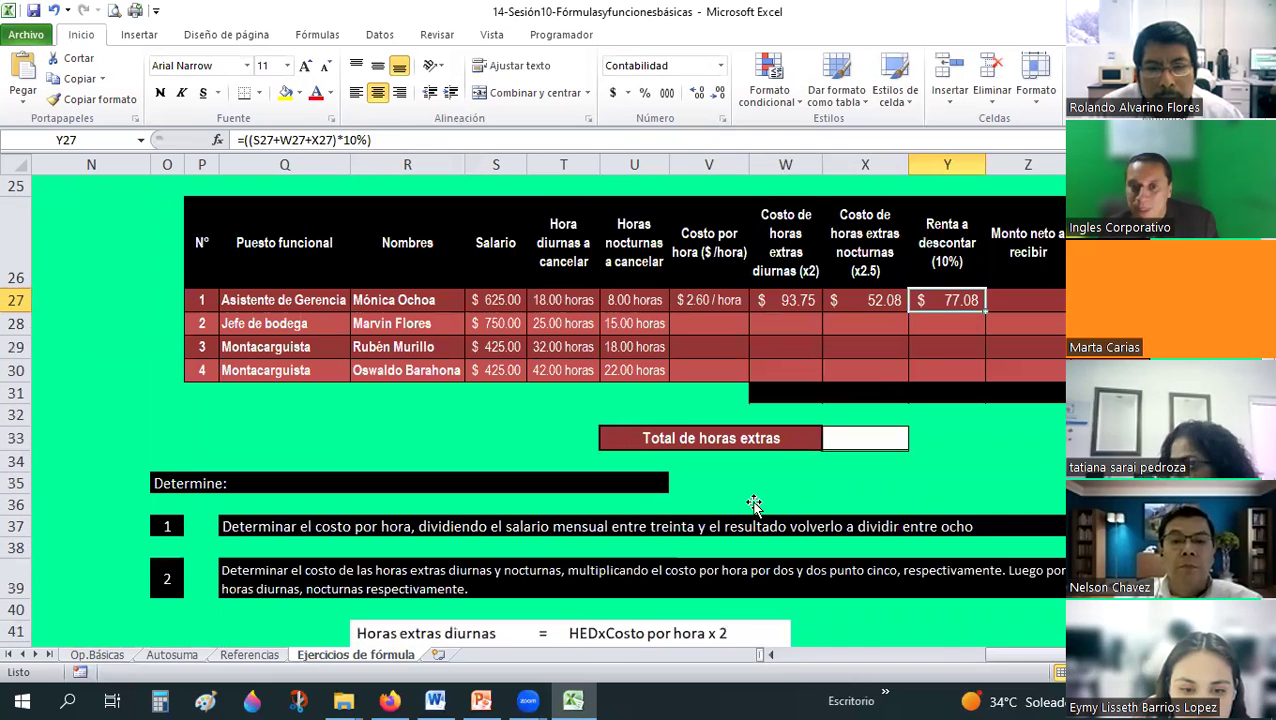
scroll(754, 503, "down", 4)
scroll(593, 517, "down", 1)
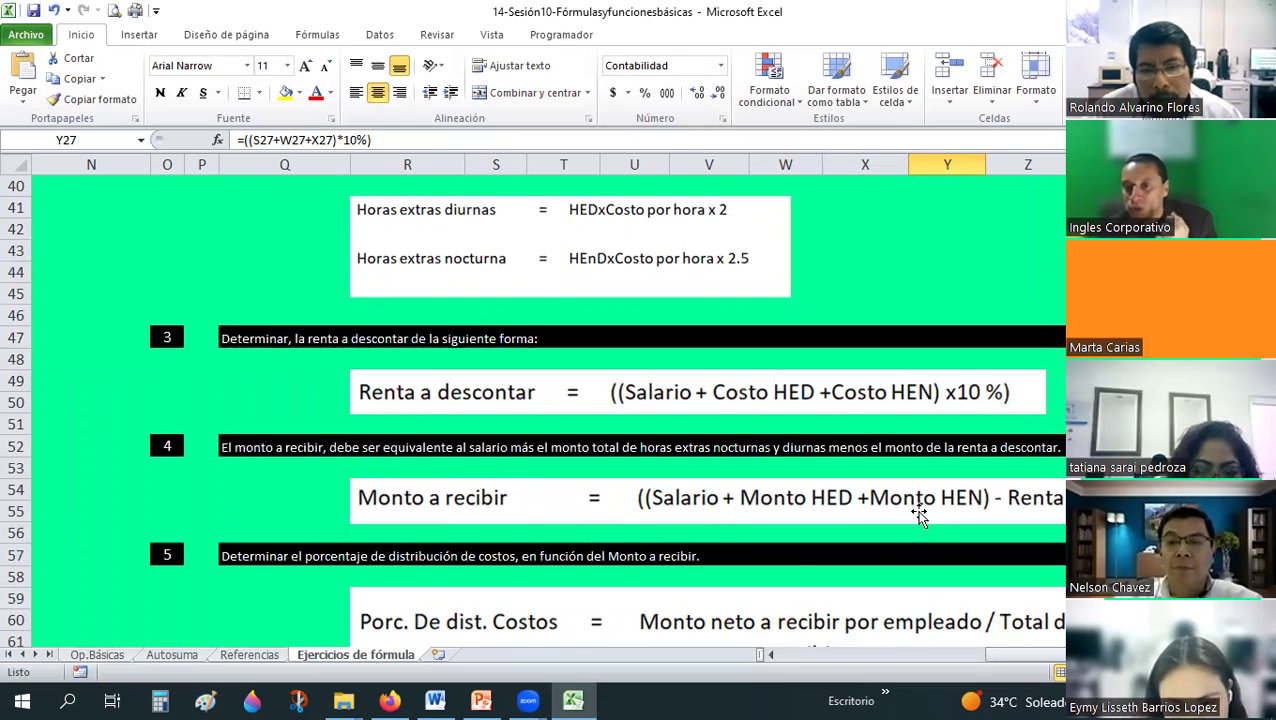
scroll(969, 489, "up", 5)
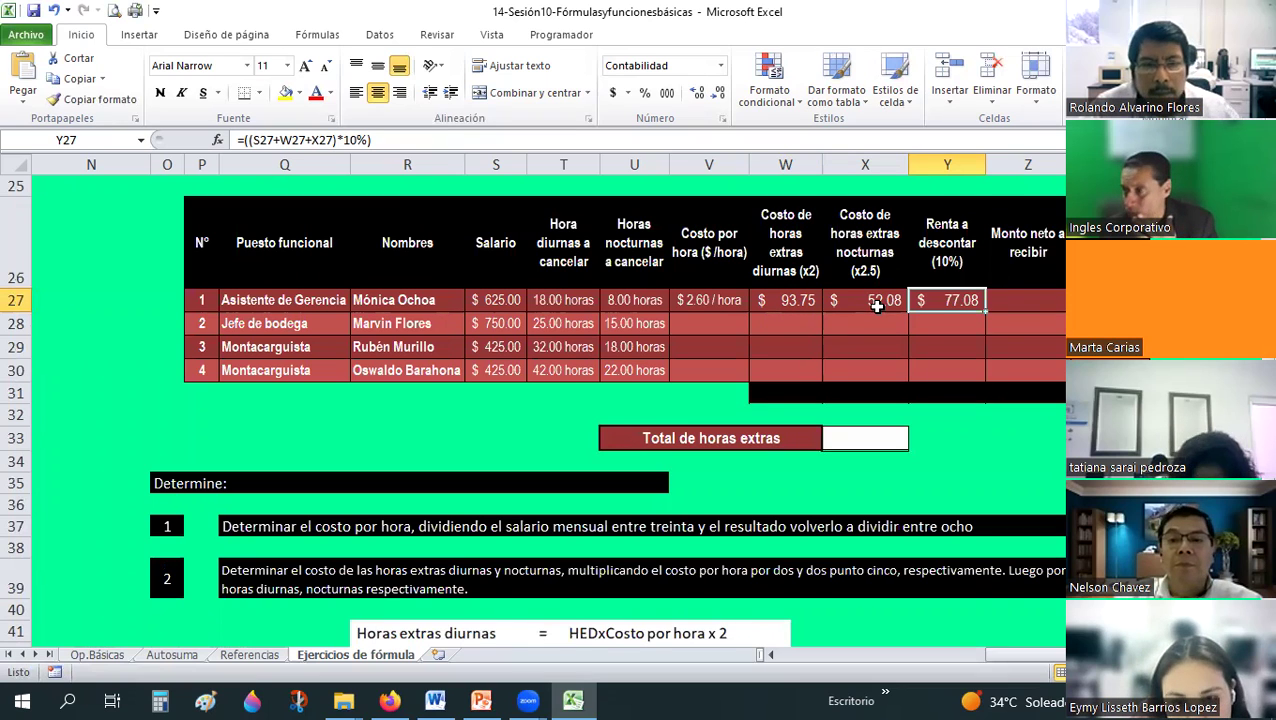
- Widen the Monto neto a recibir column Z
key("Right")
left_click(1180, 648)
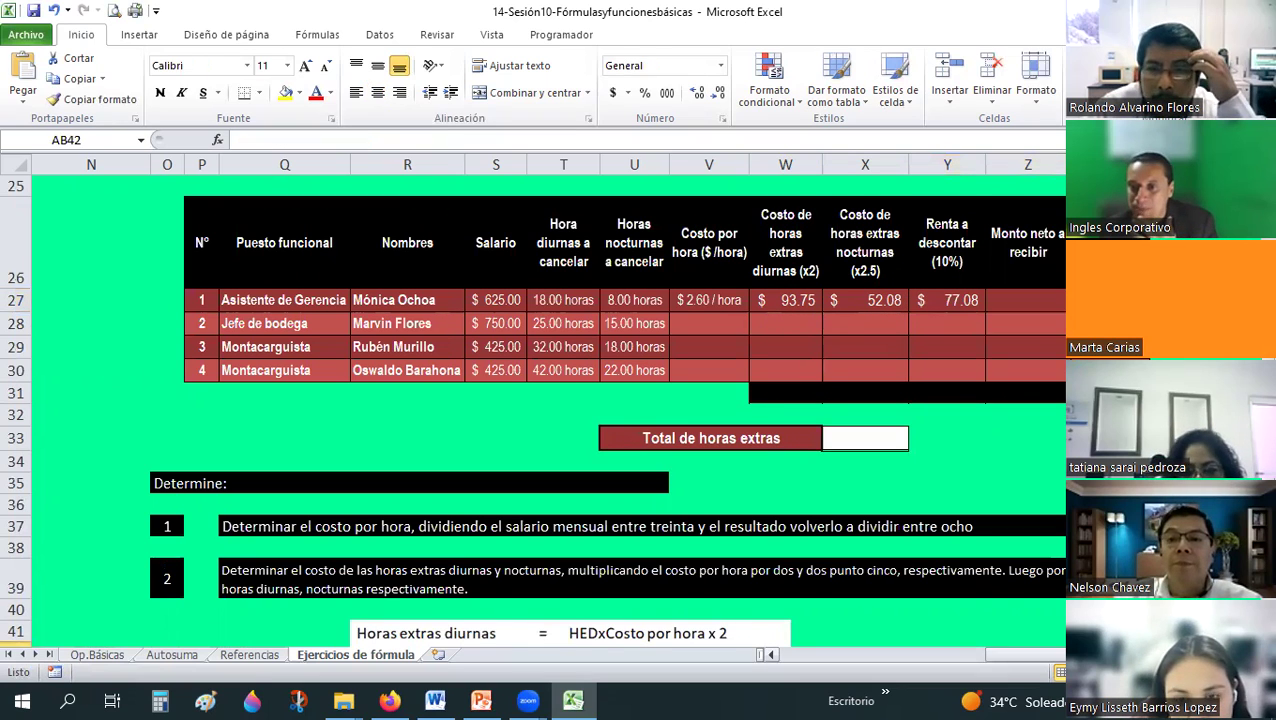
key("ctrl+z")
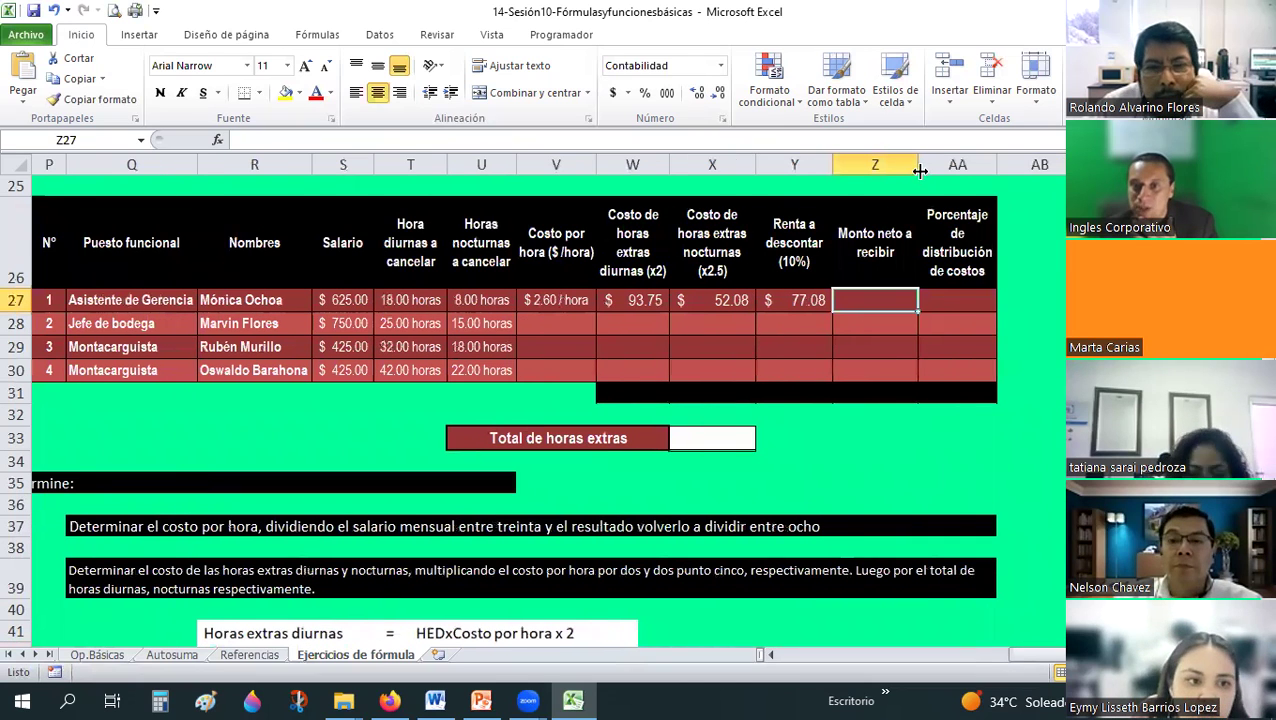
left_click_drag(917, 164, 968, 313)
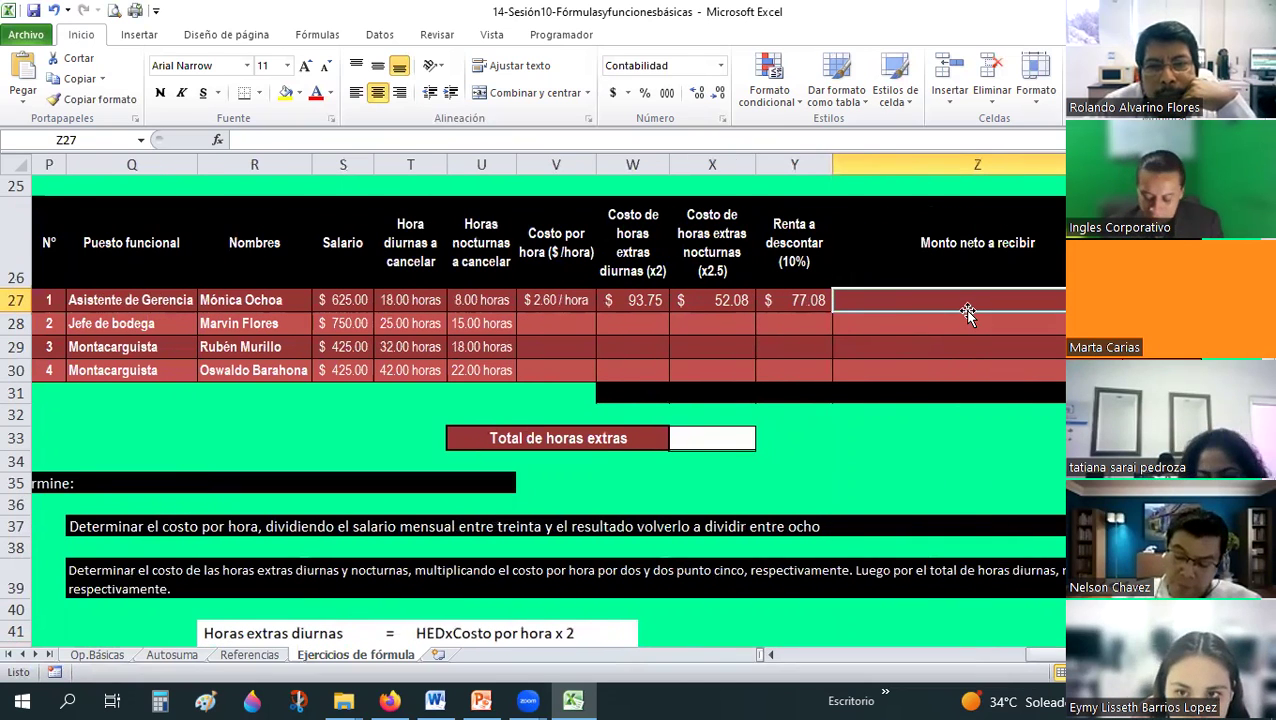
- Enter =((S27+W27+X27)-Y27) in Z27 for $693.75 and autofit column Z
type("=((")
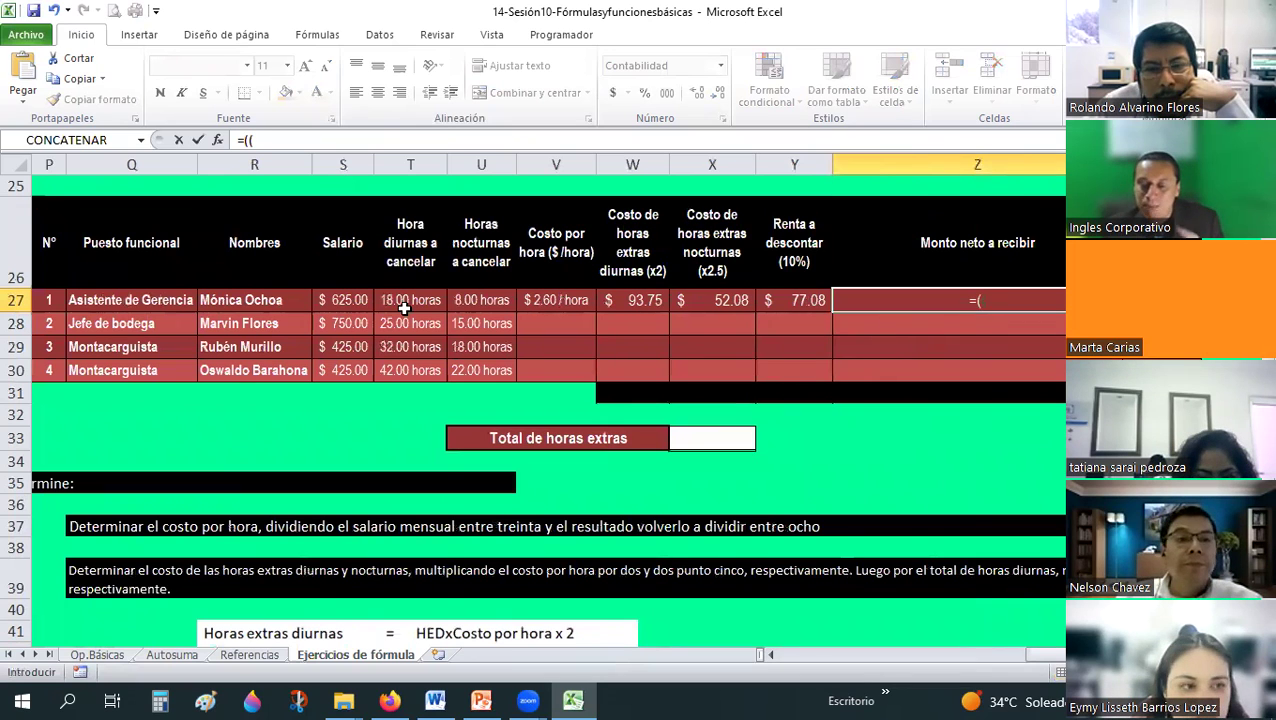
left_click(349, 294)
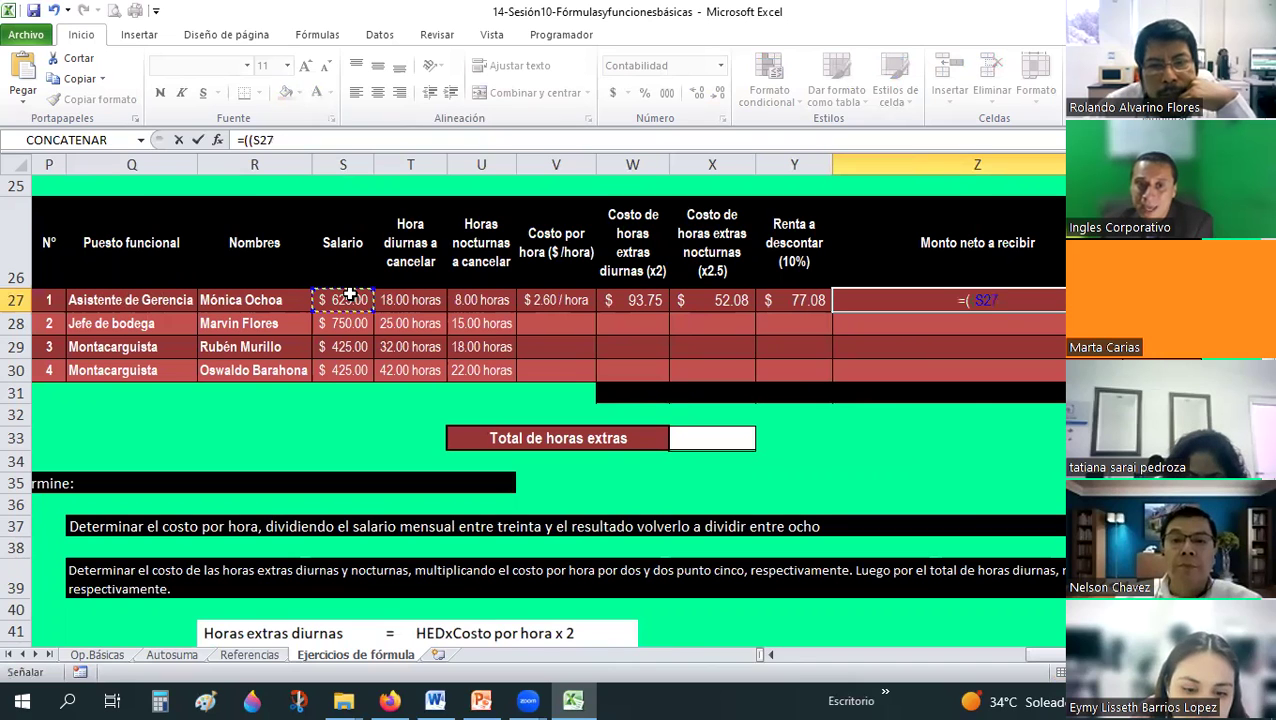
type("+")
left_click(629, 298)
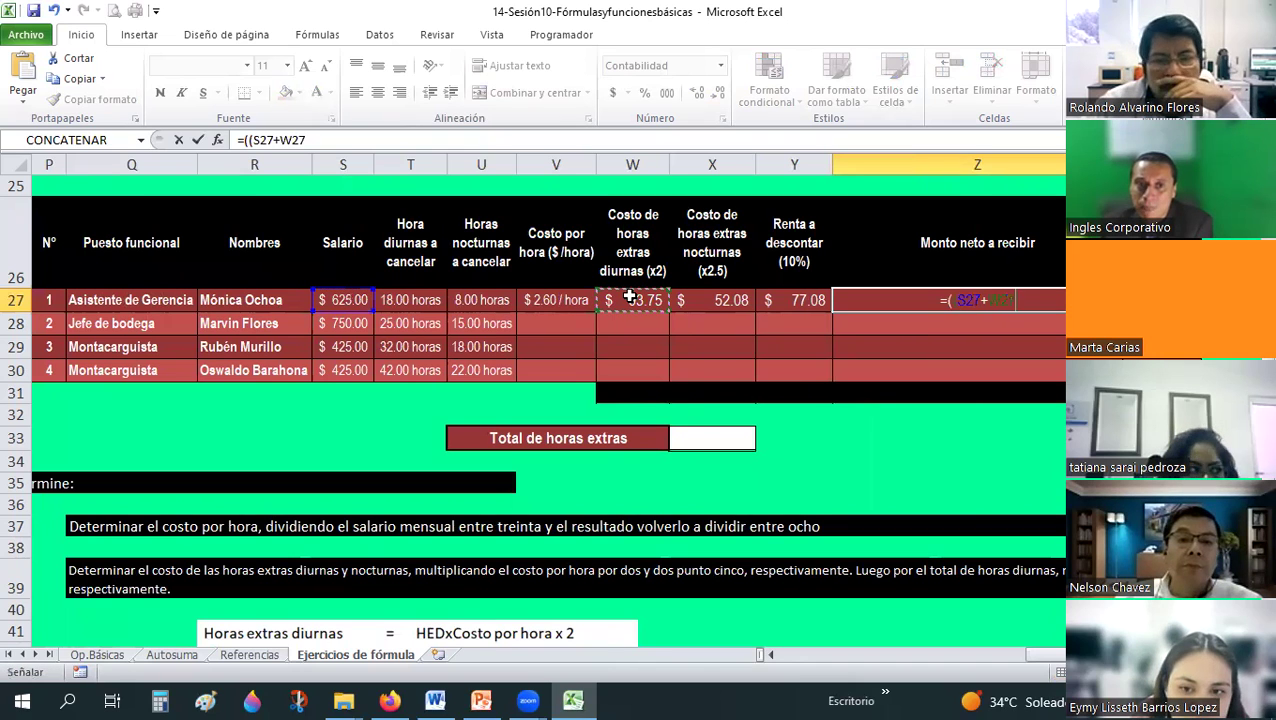
type("+")
left_click(714, 304)
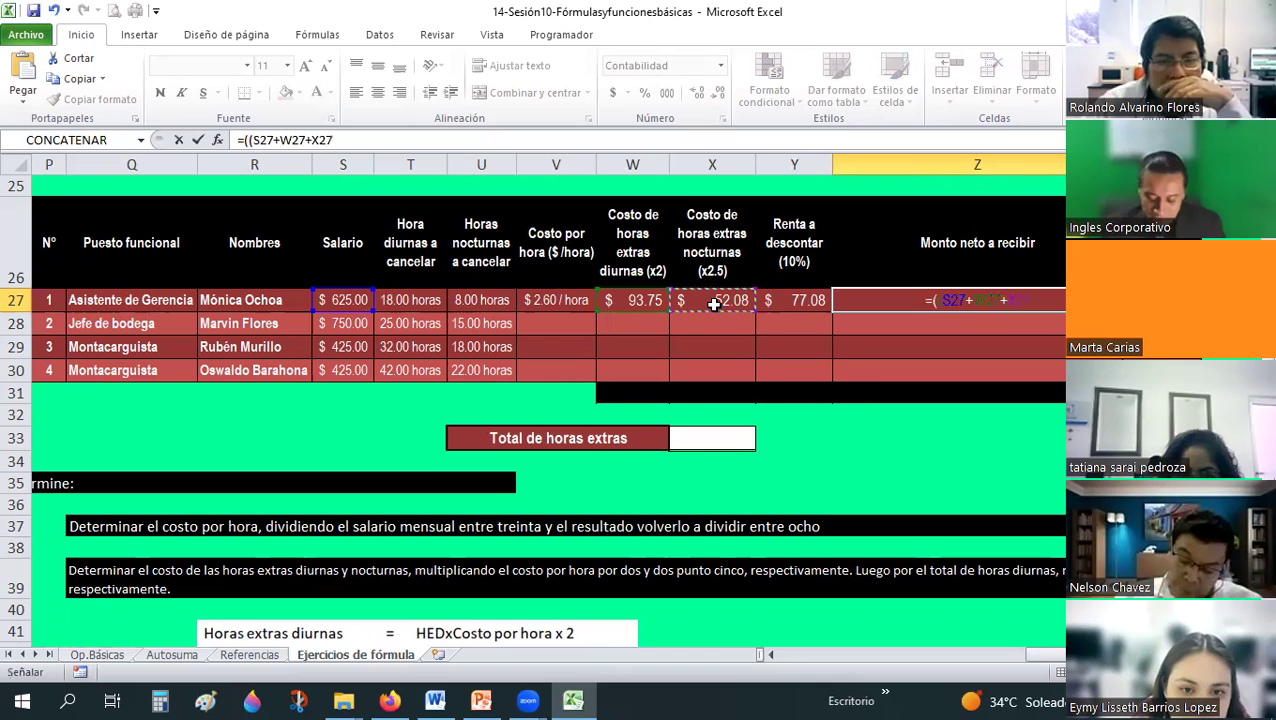
type(")")
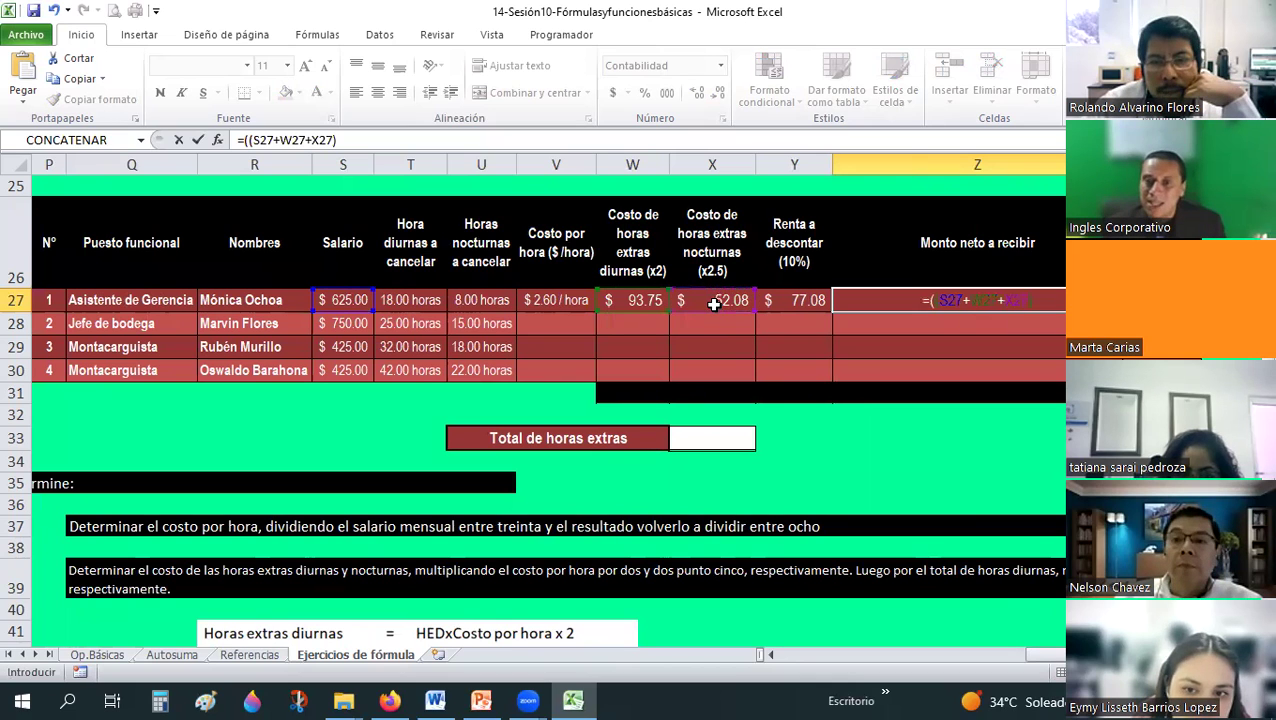
type("-")
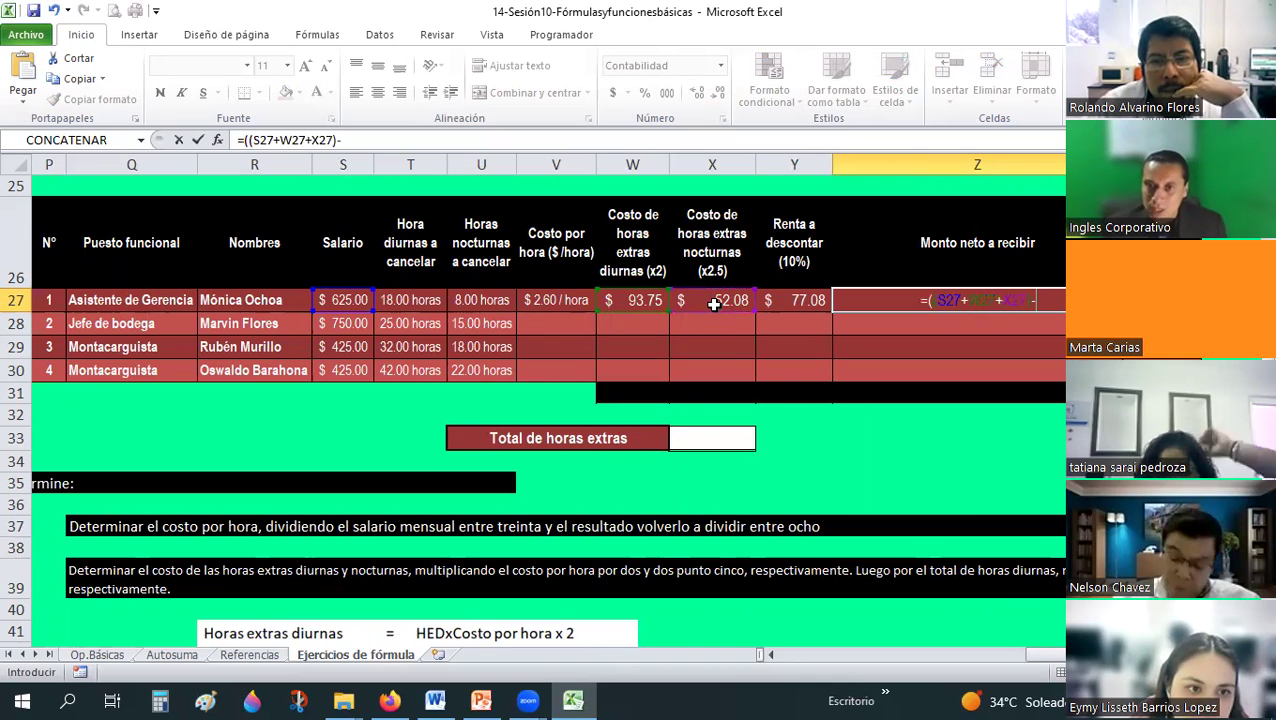
left_click(800, 304)
left_click(797, 300)
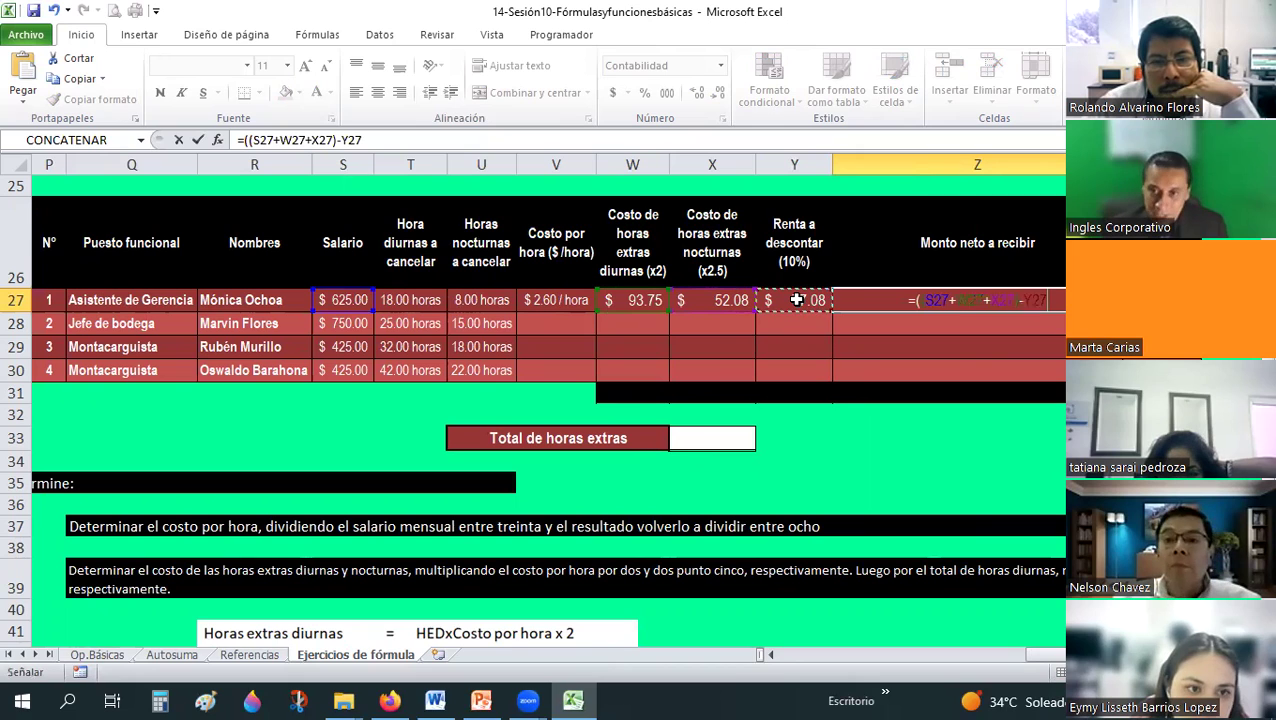
type(")")
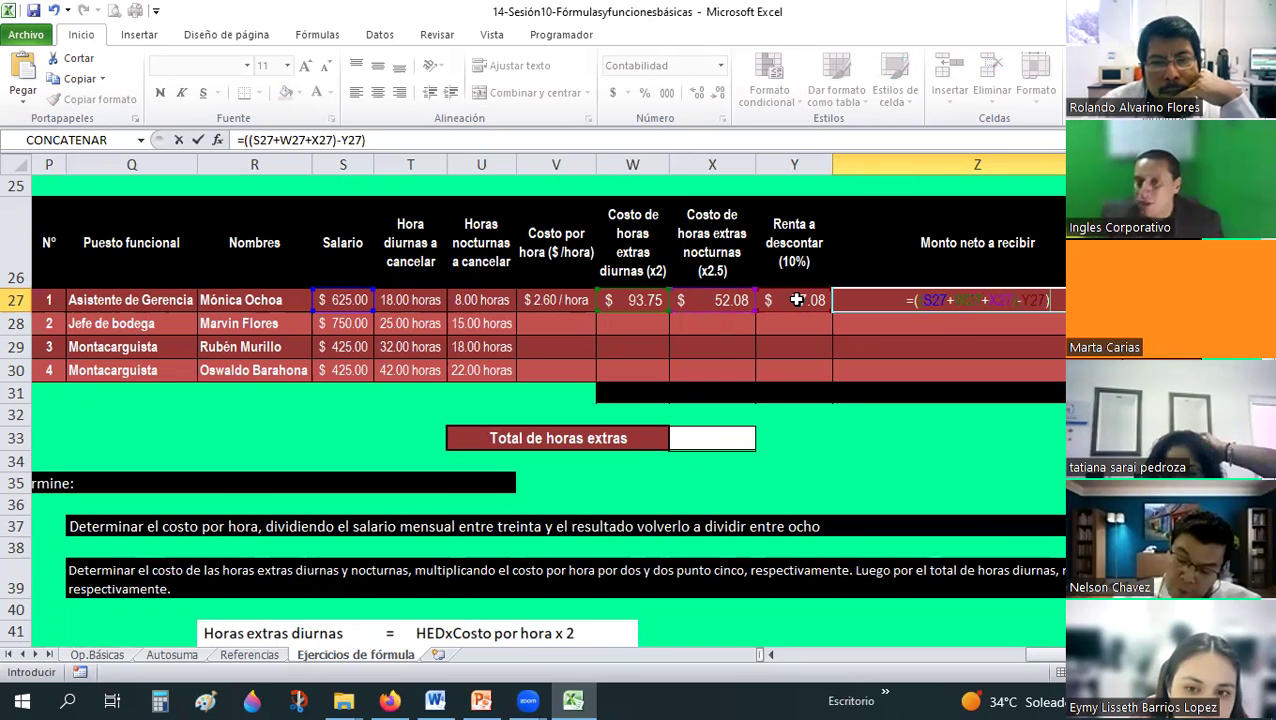
key("Return")
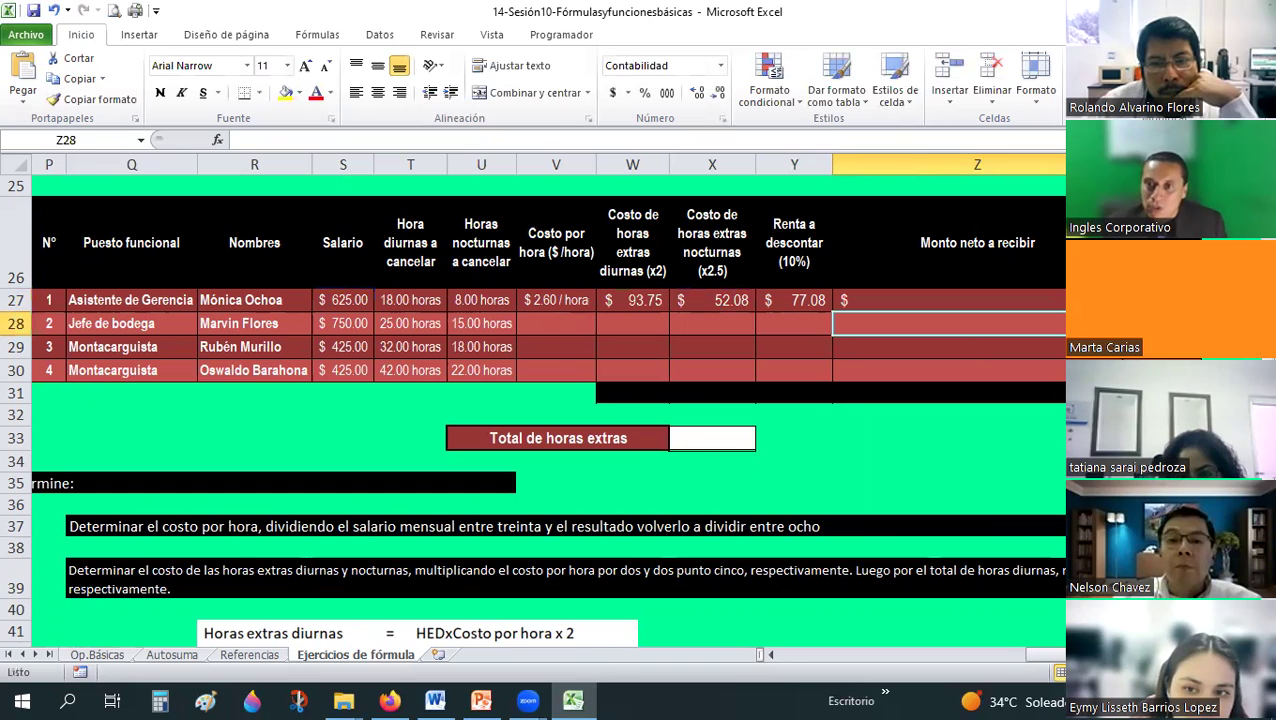
double_click(1121, 164)
- Insert a new column before Y headed 'Monto total del empleado'
left_click_drag(952, 167, 914, 173)
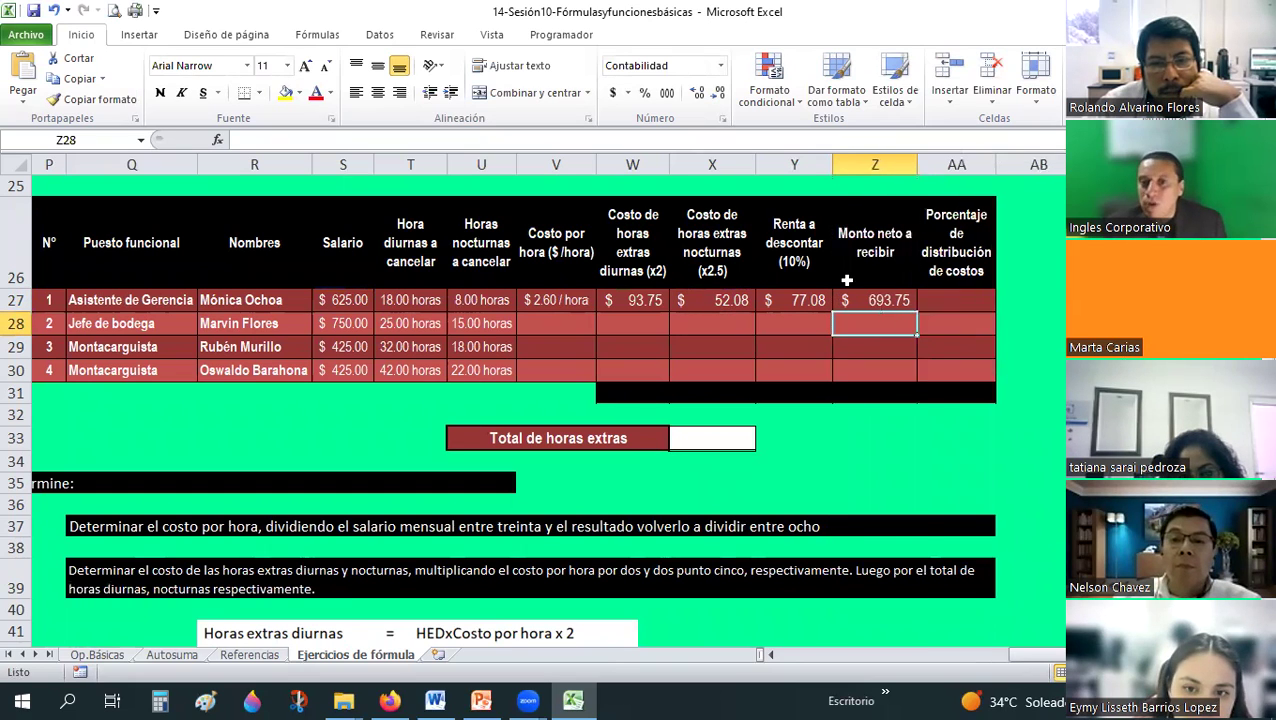
left_click(799, 172)
key("shift+F10")
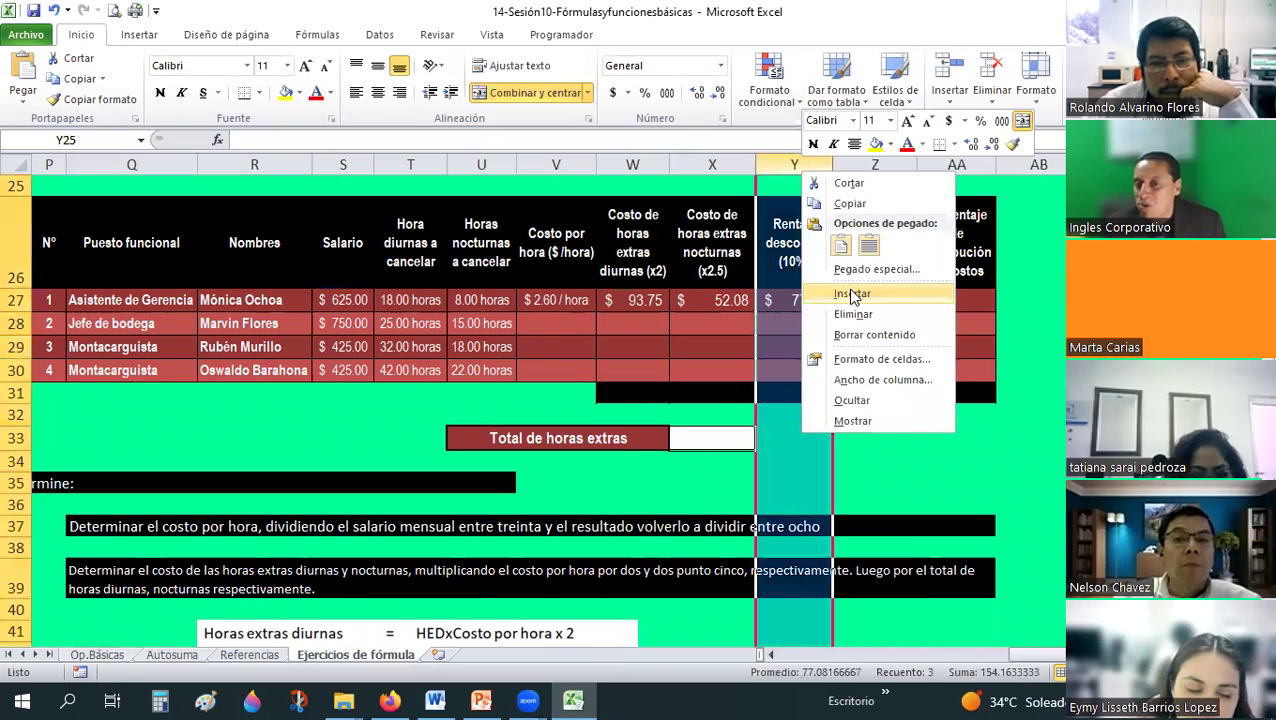
key("Return")
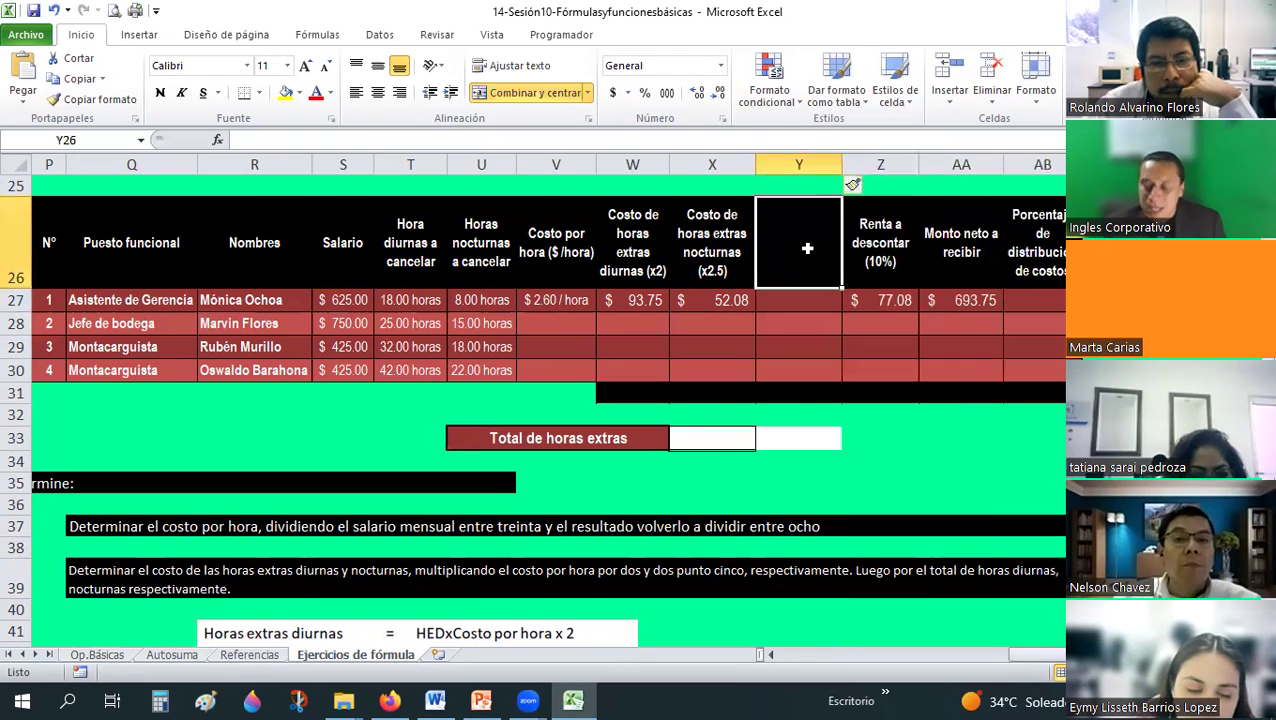
type("Monto")
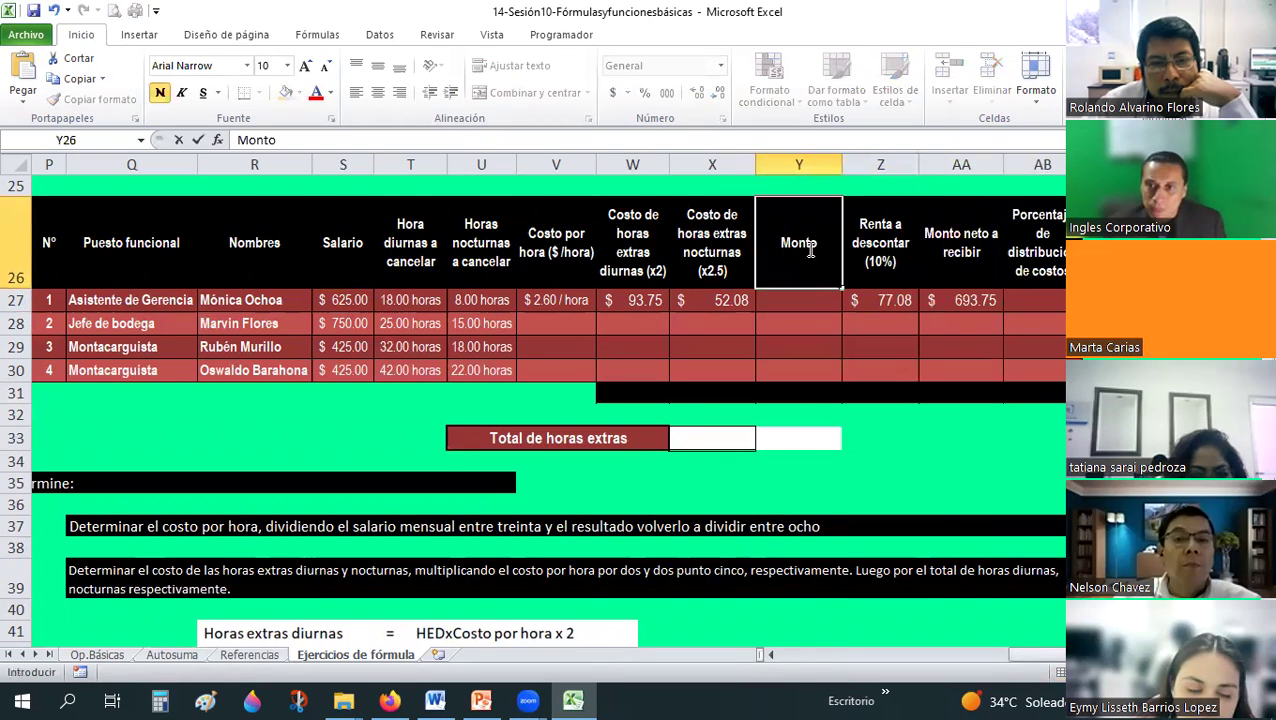
type(" toal")
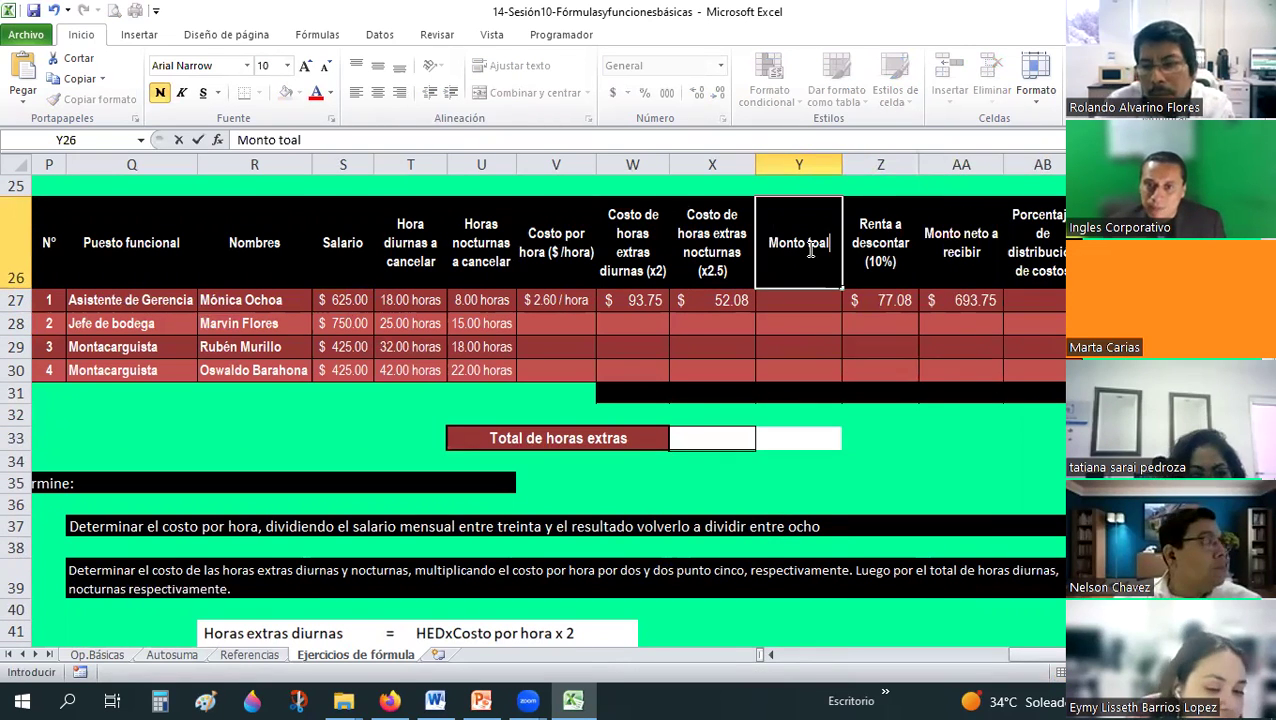
key("BackSpace")
key("BackSpace")
type("tal del emple")
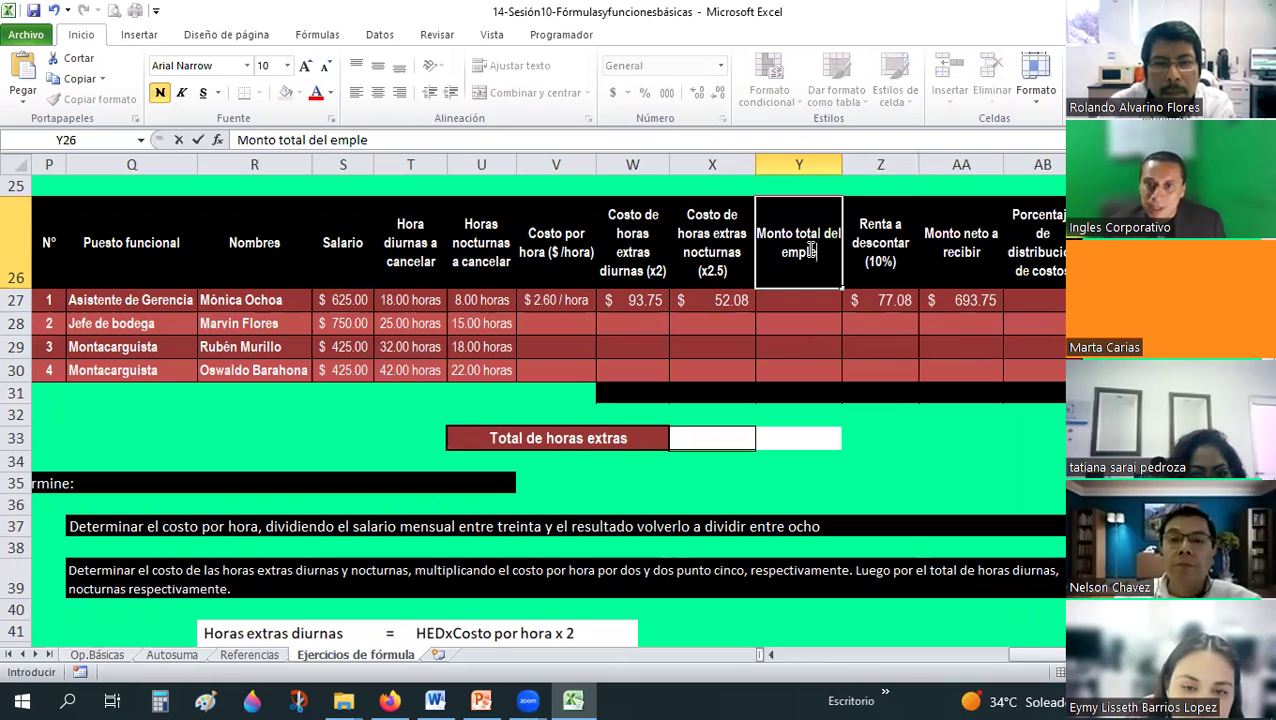
type("ado")
key("Return")
- Enter =S27+W27+X27 in Y27 to total the first employee's amount, $770.83
type("+")
key("Left")
key("Left")
key("Left")
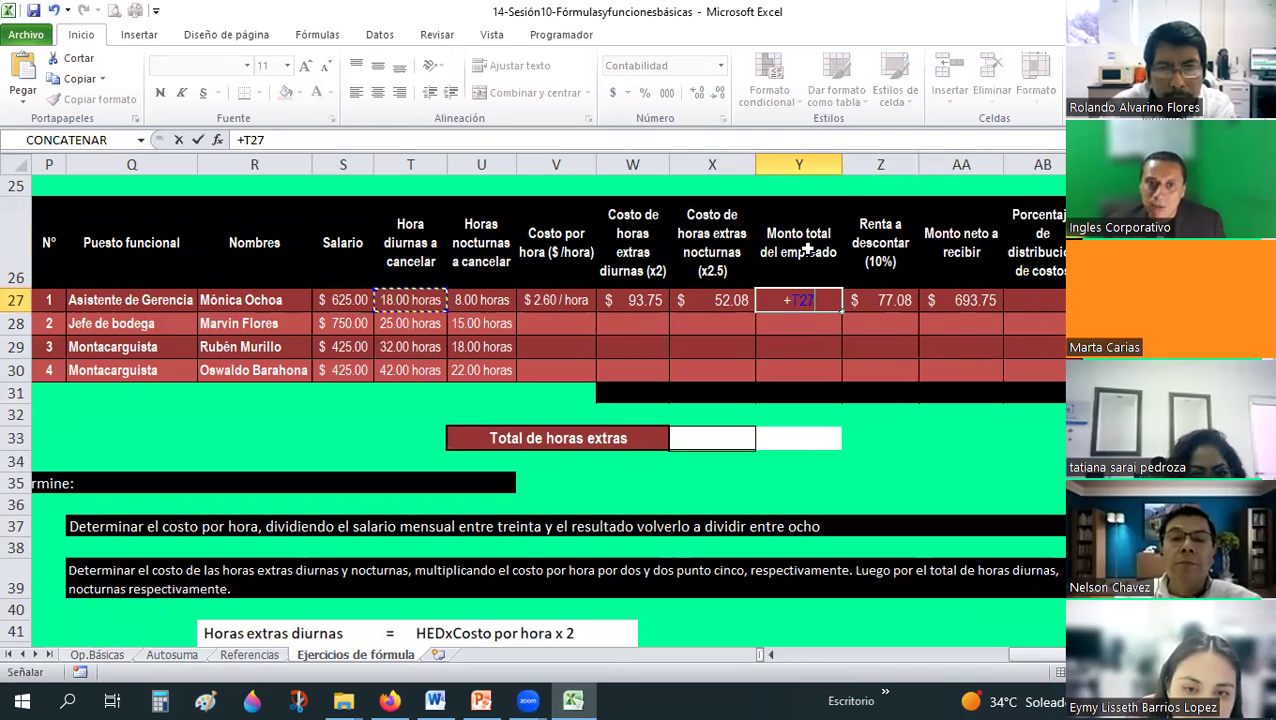
key("Left")
type("+")
key("Right")
key("Right")
key("Right")
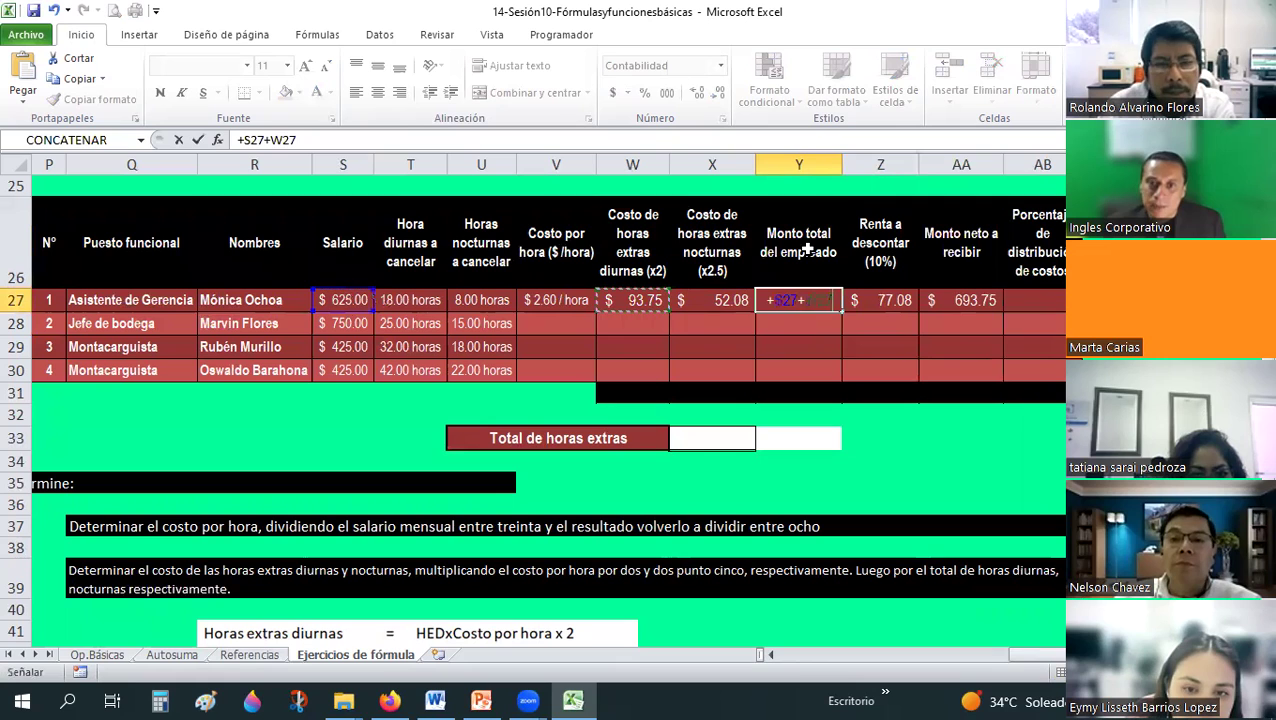
type("+")
key("Left")
key("Return")
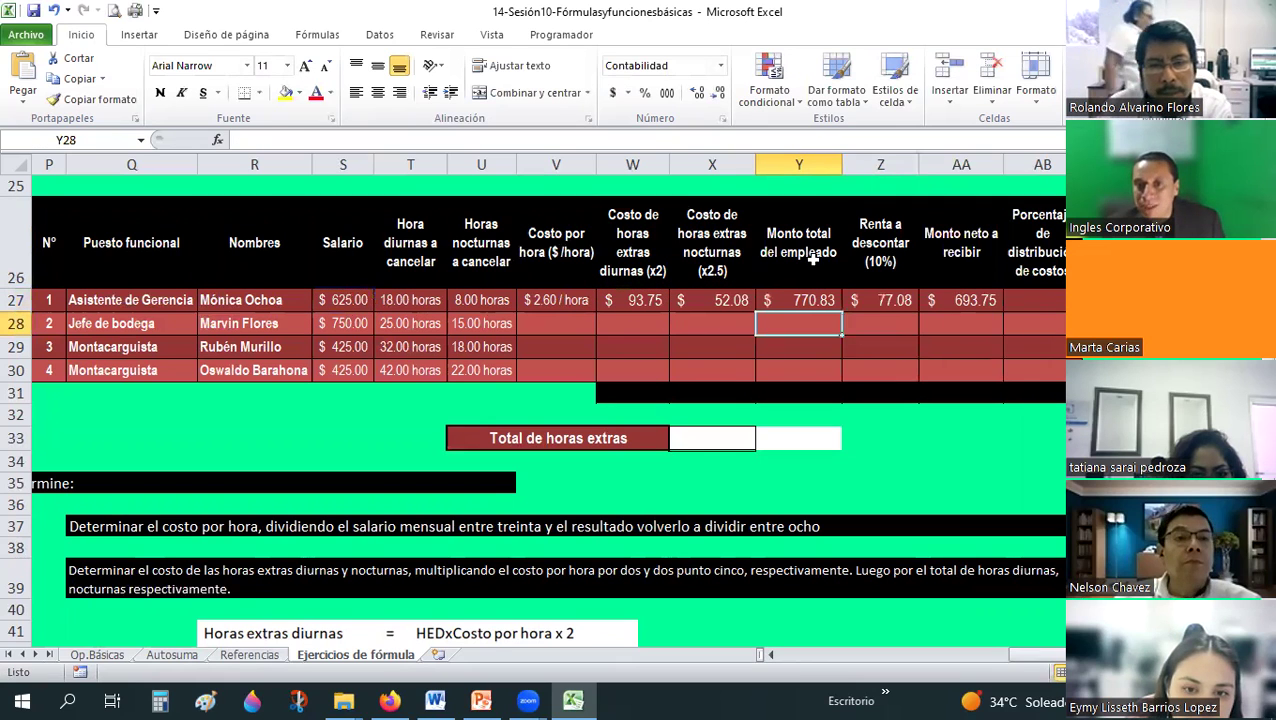
key("Up")
key("Right")
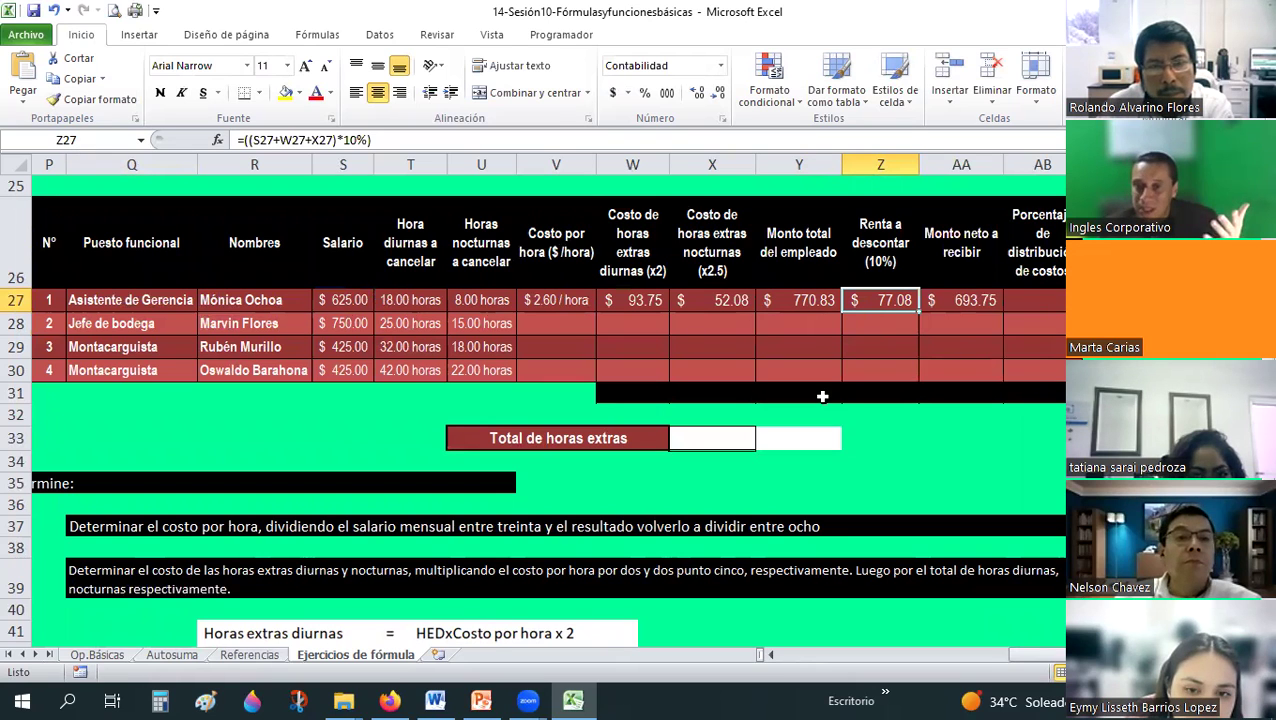
- Delete the inserted Monto total del empleado column from the table
right_click(778, 168)
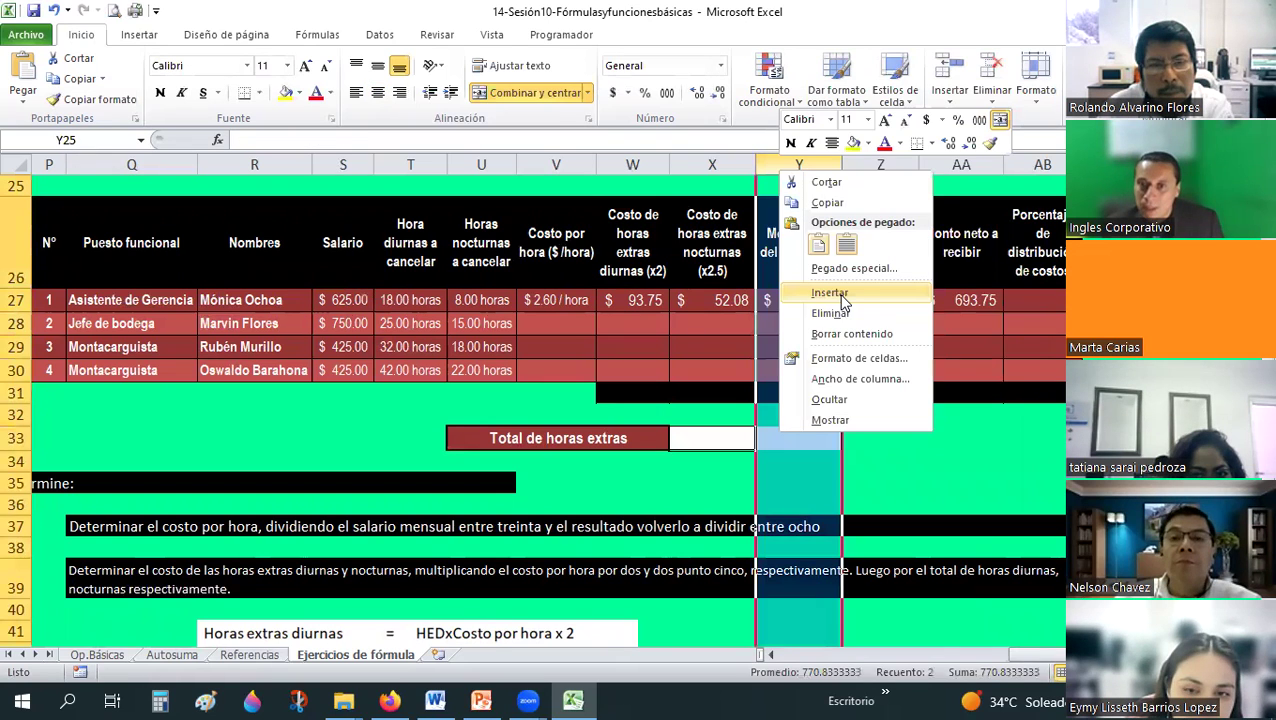
left_click(825, 313)
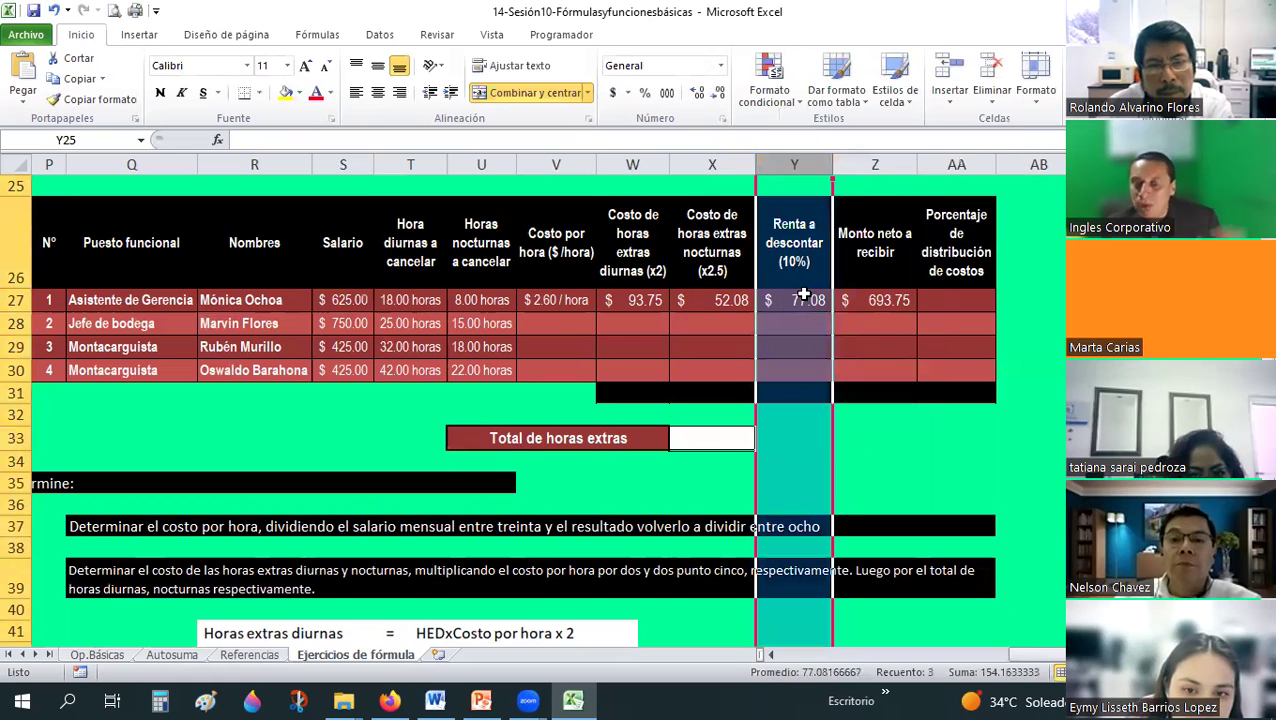
left_click(792, 302)
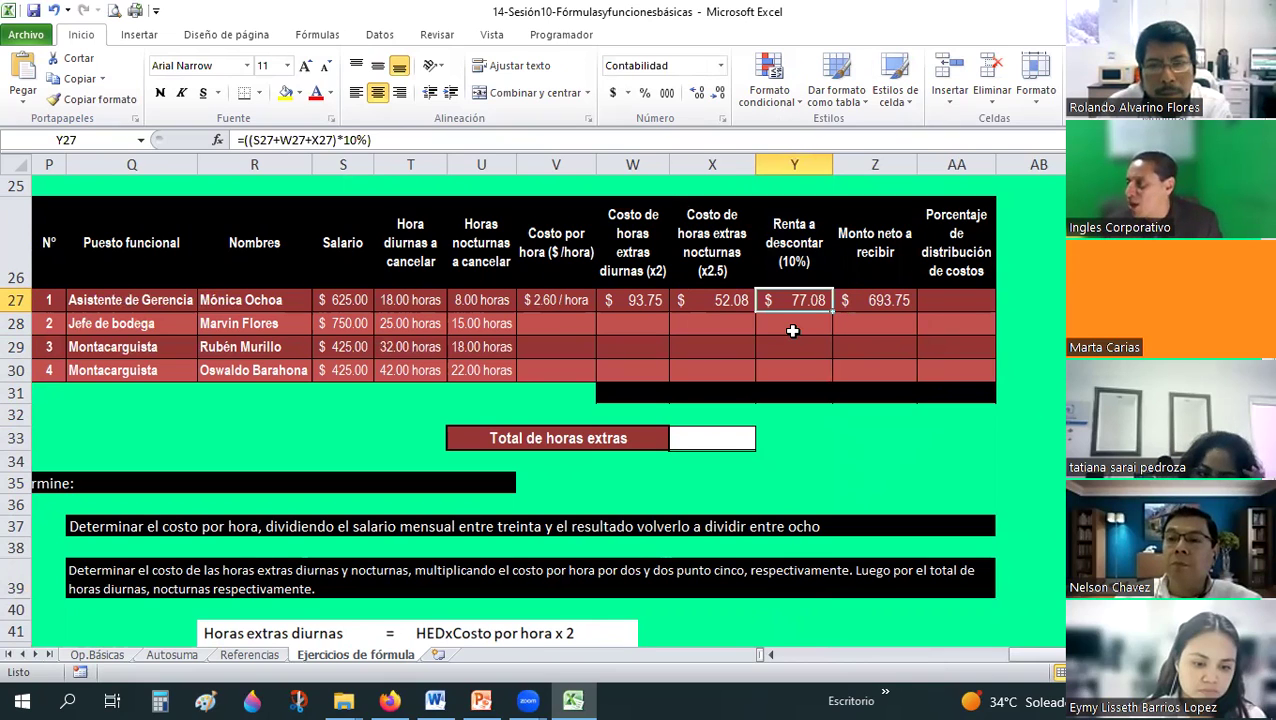
- Verify the Z27 net formula against the sum of S27, W27 and X27
left_click(885, 300)
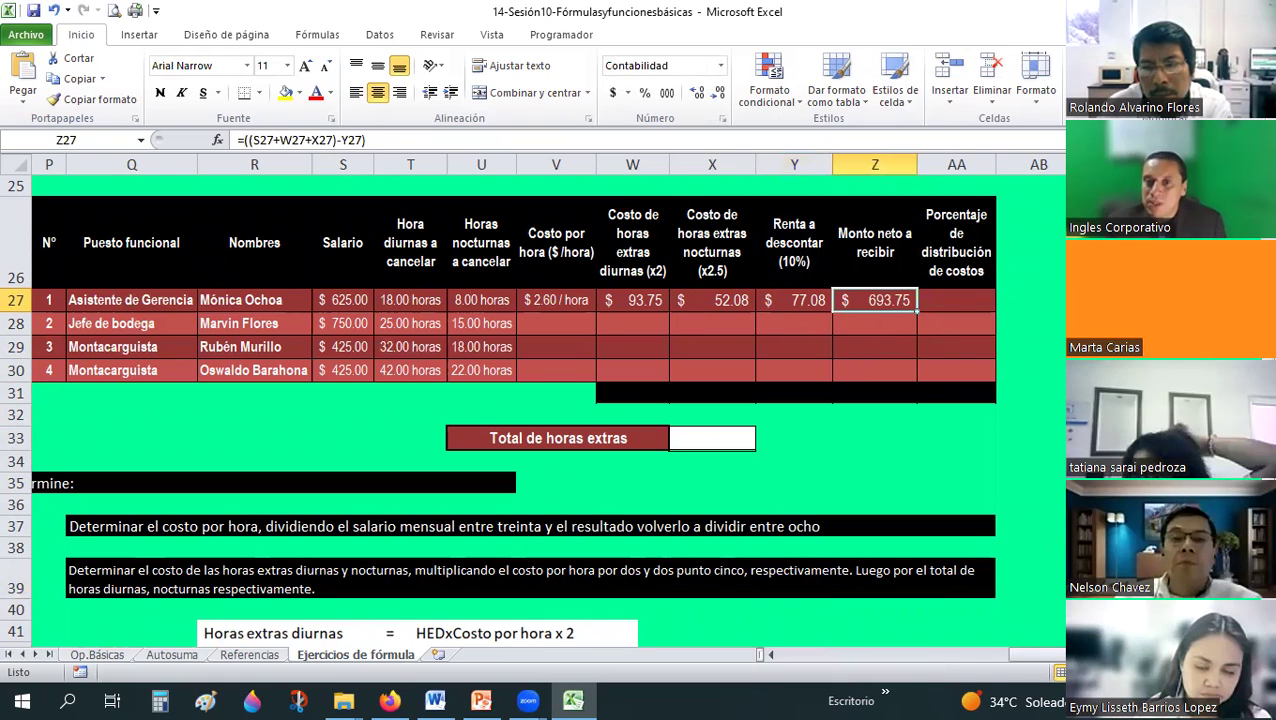
left_click(345, 297)
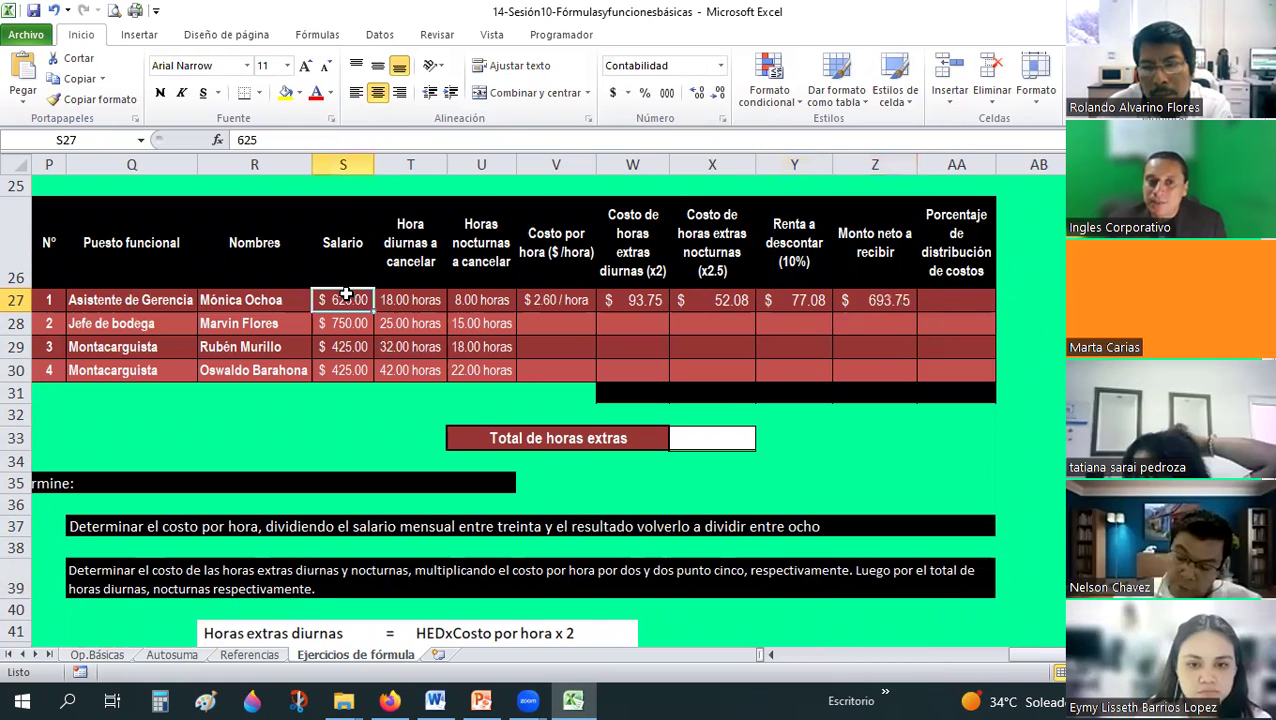
left_click(632, 300, "ctrl")
left_click(705, 300, "ctrl")
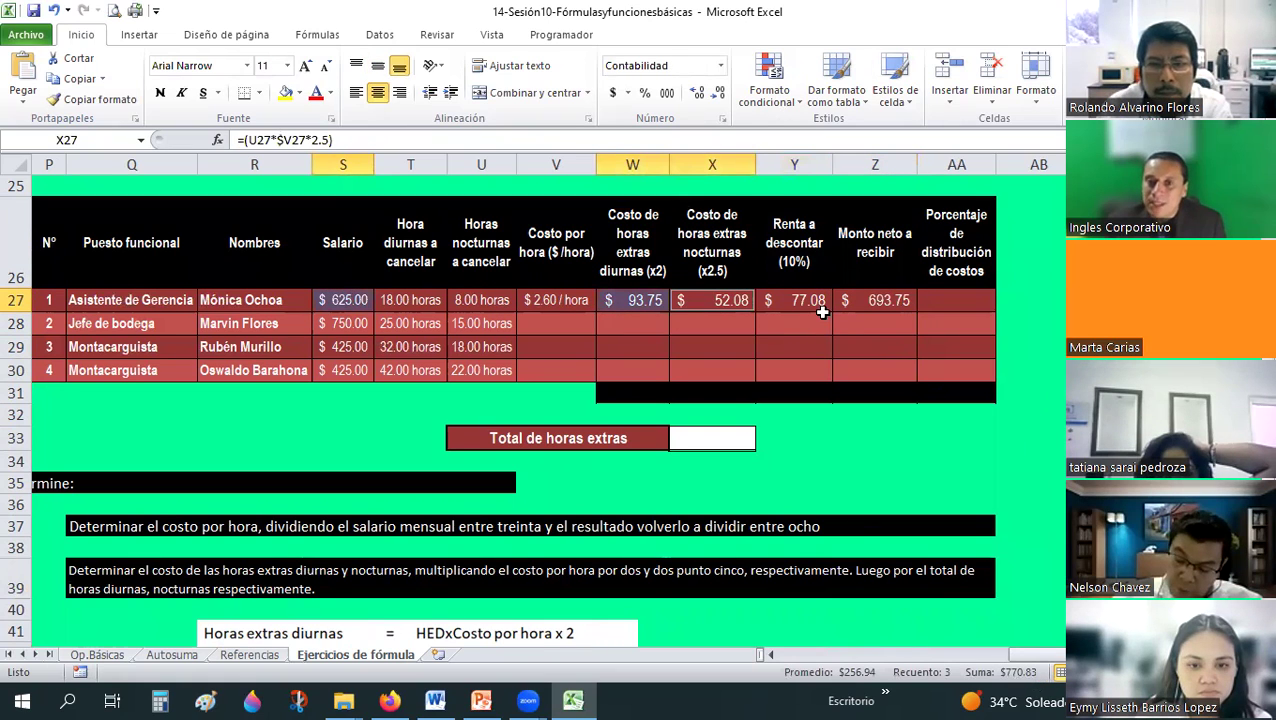
left_click(875, 303)
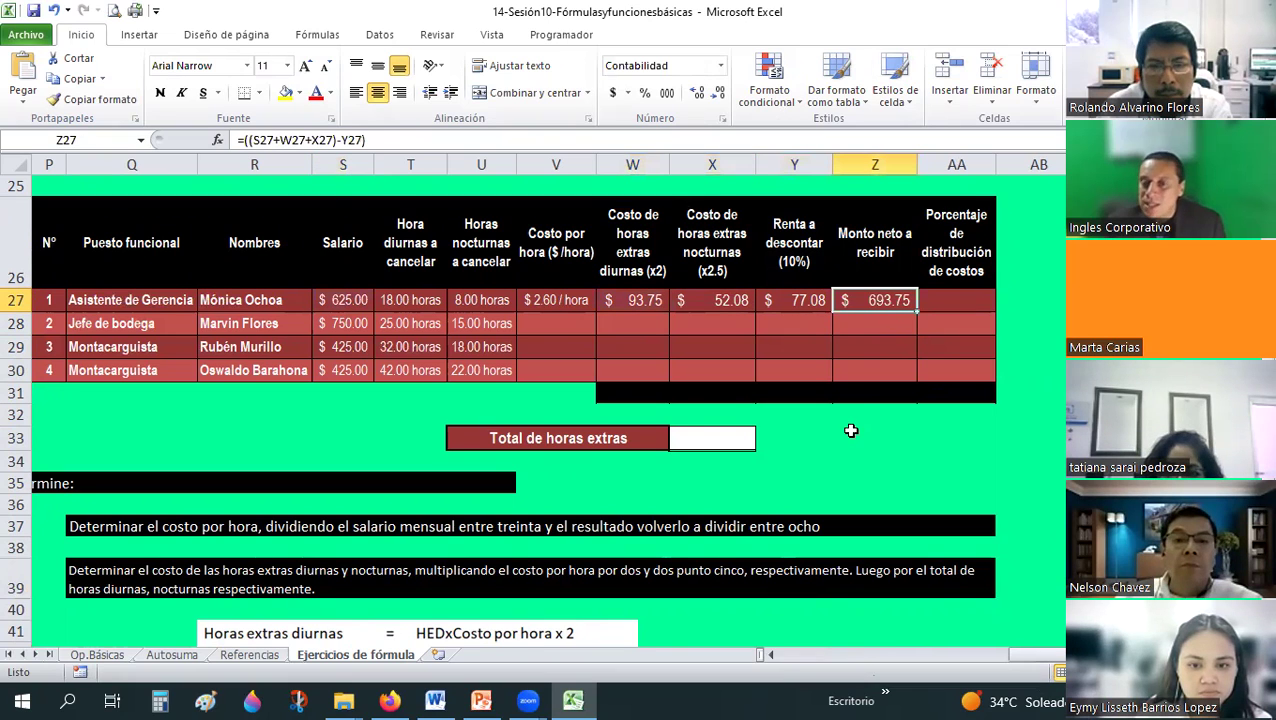
left_click(965, 304)
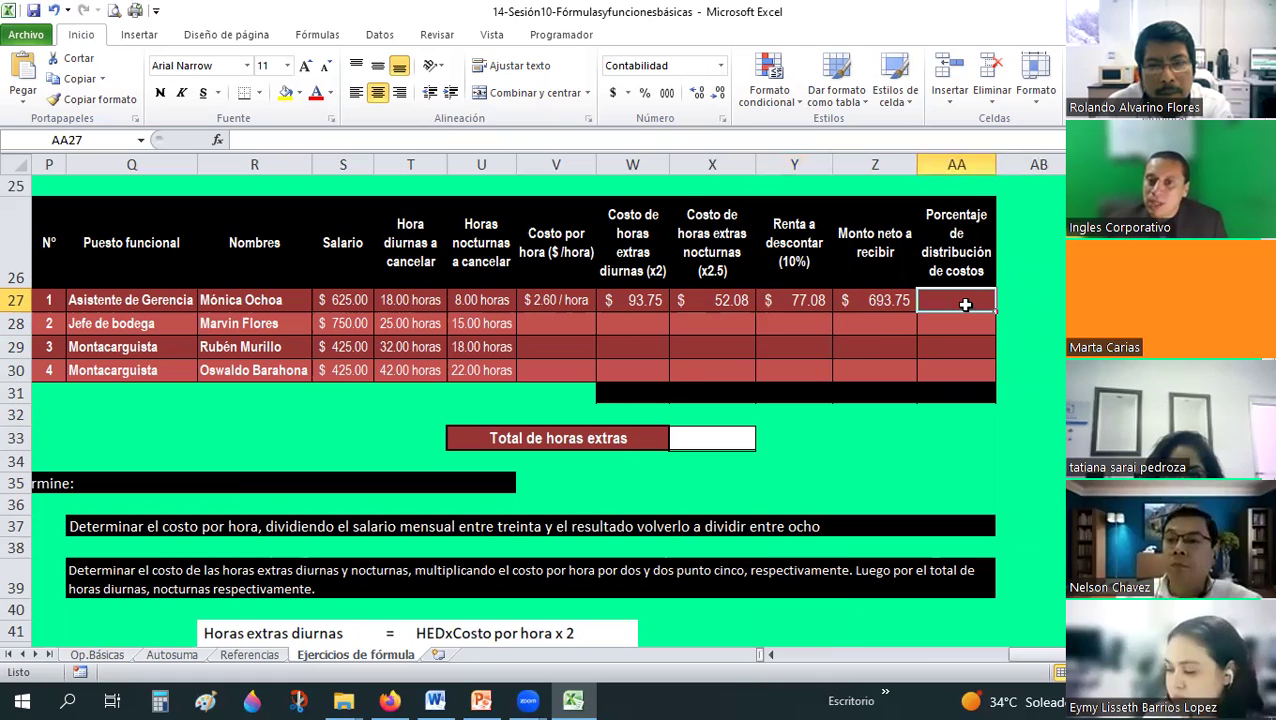
- Insert =SUMA(Z27:Z30) in Z31 to total the net amounts at $693.75 and check its range
left_click(886, 391)
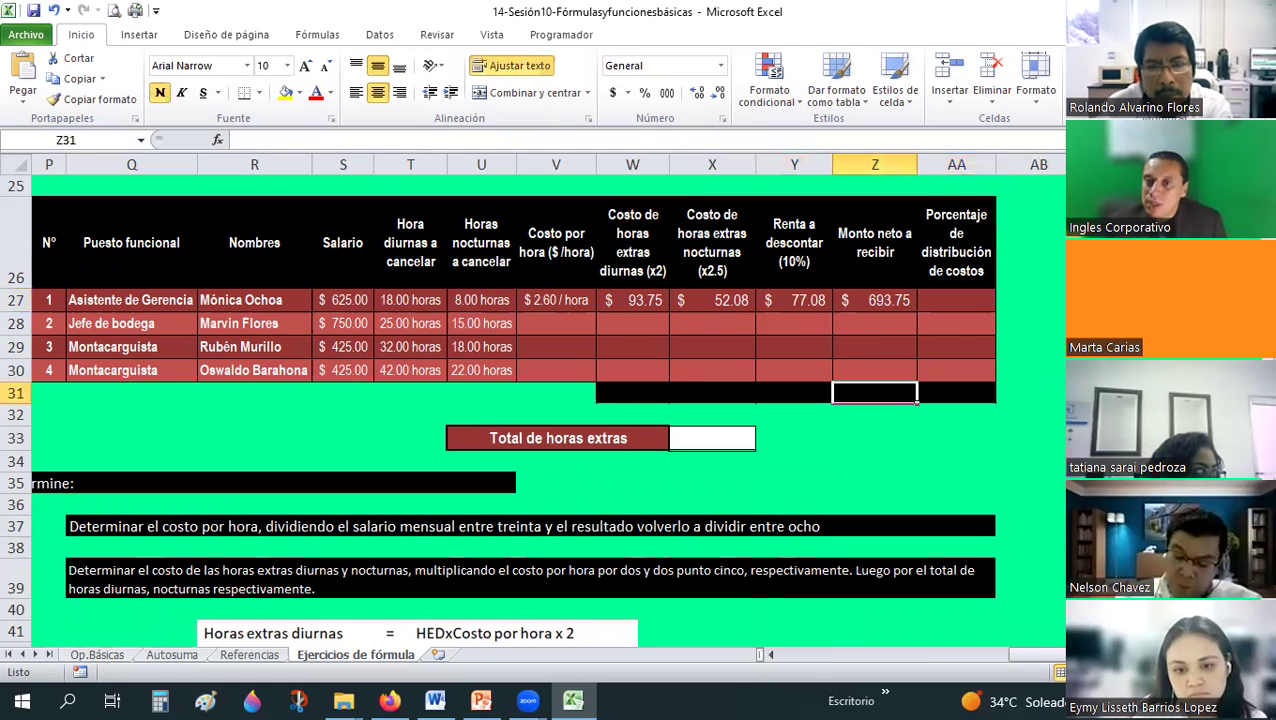
left_click(1090, 62)
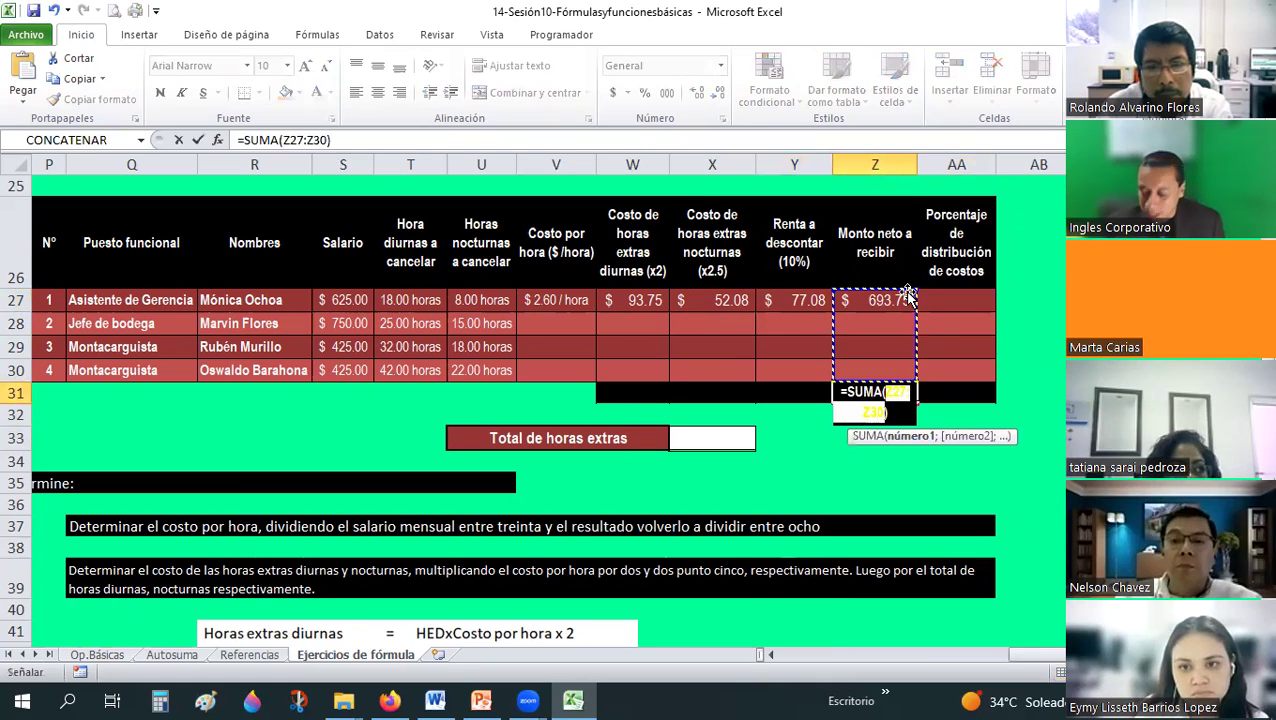
key("Return")
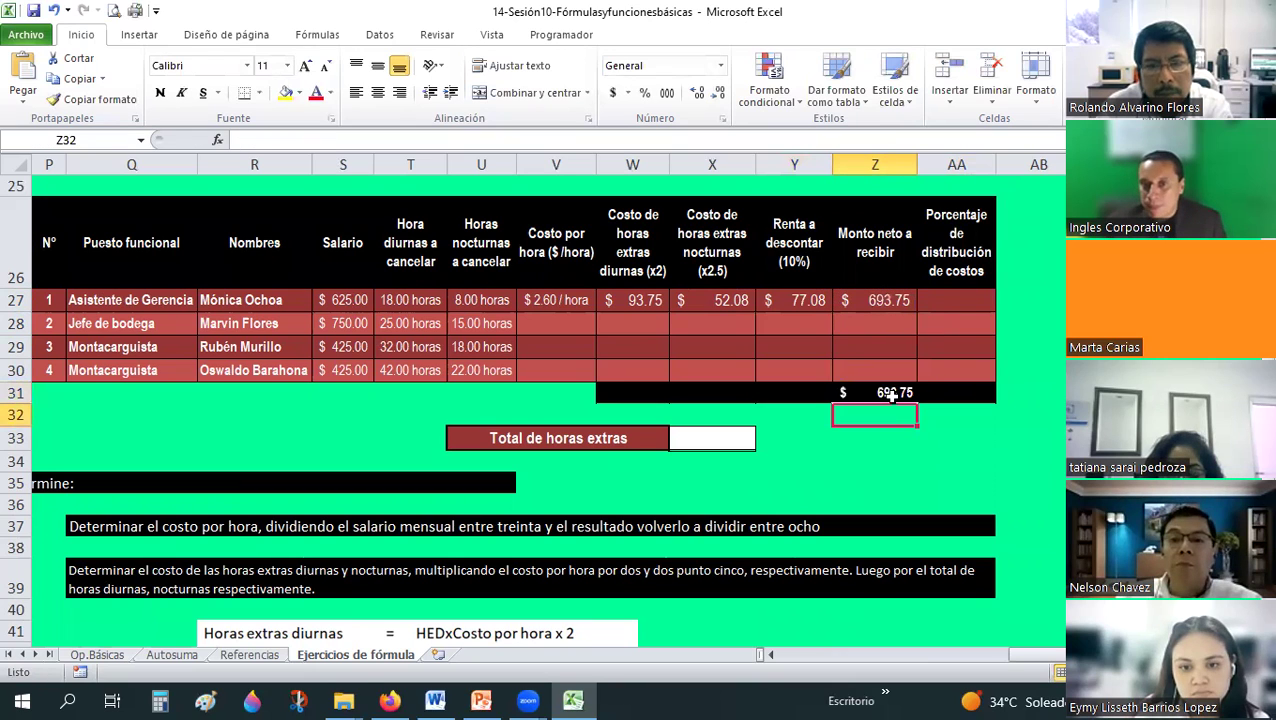
key("Up")
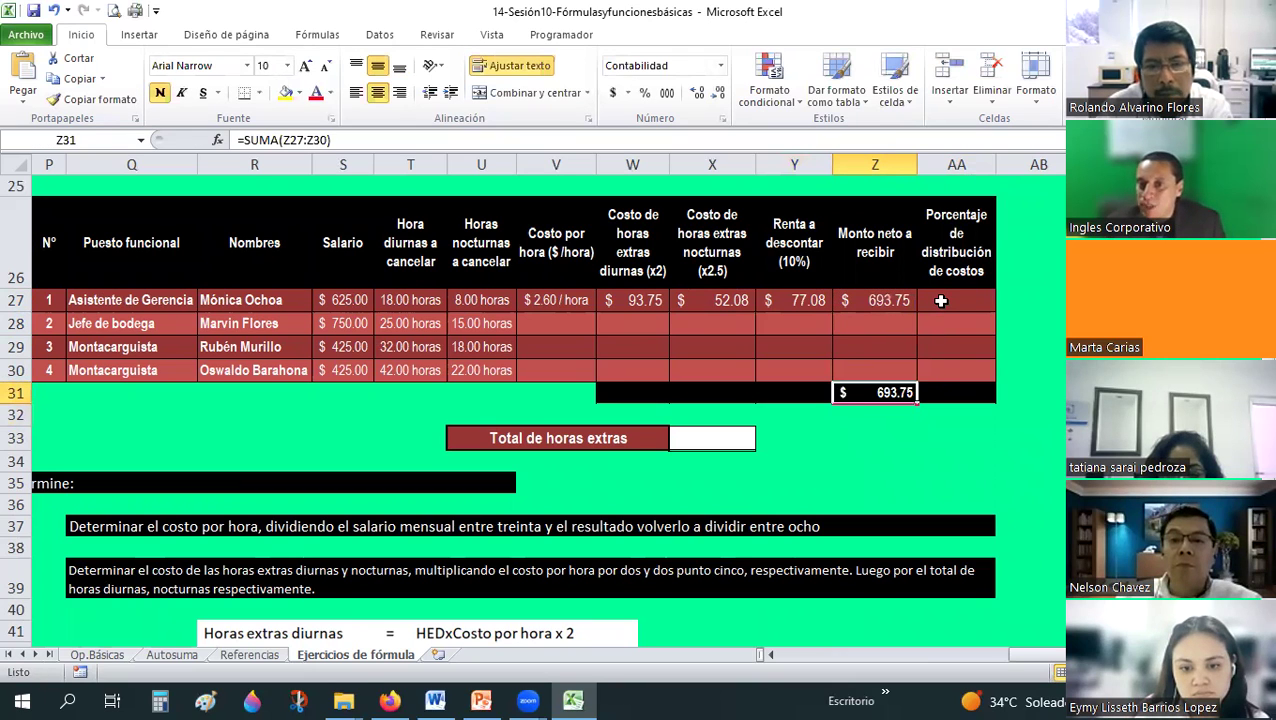
left_click(940, 300)
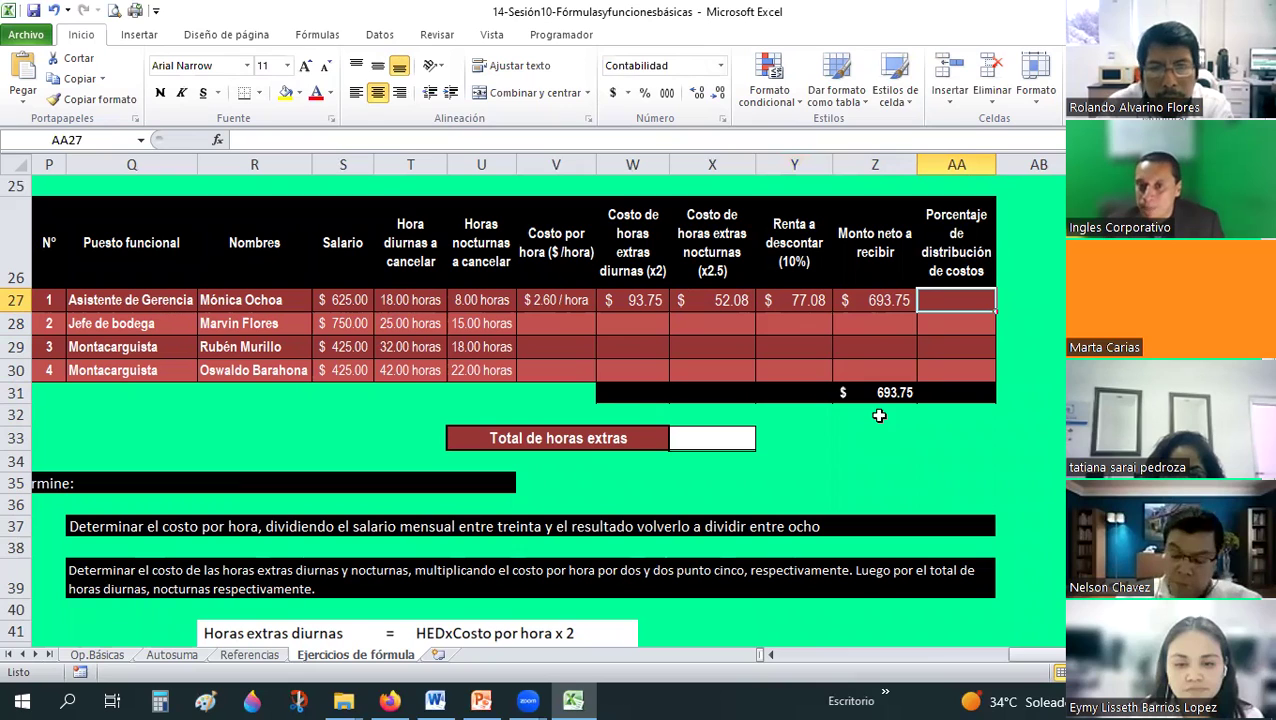
left_click(881, 394)
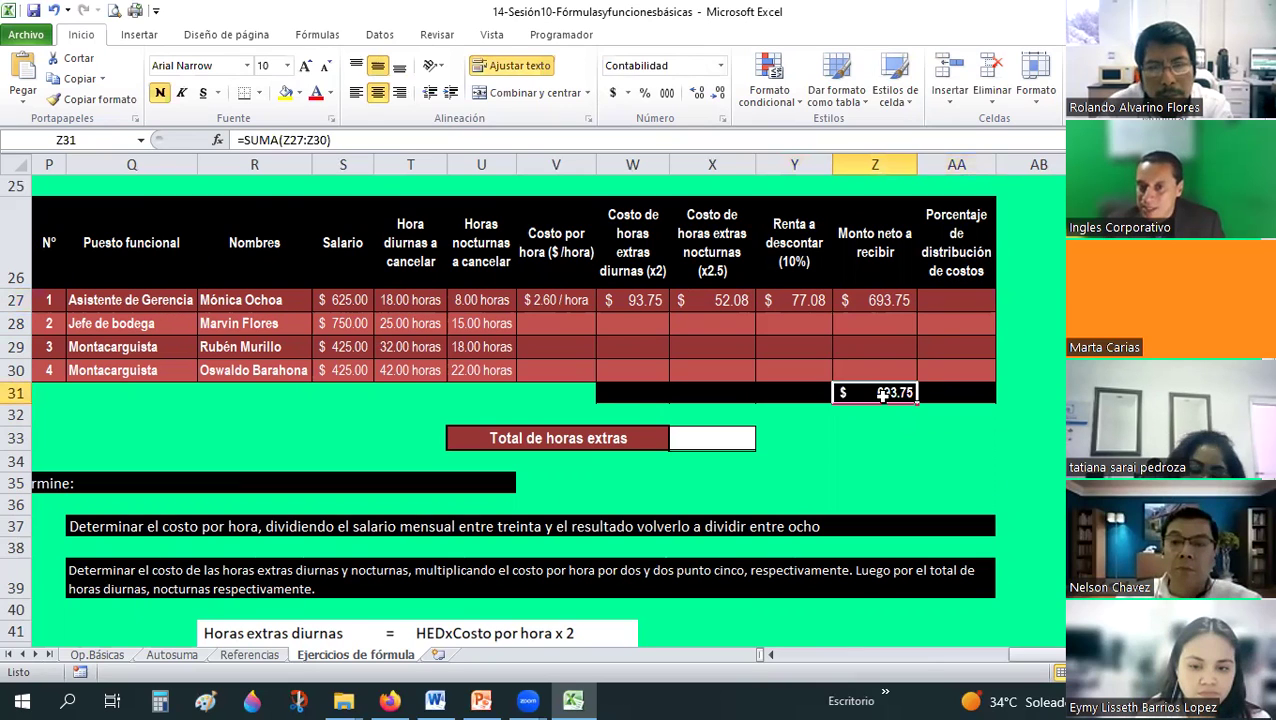
left_click(884, 324)
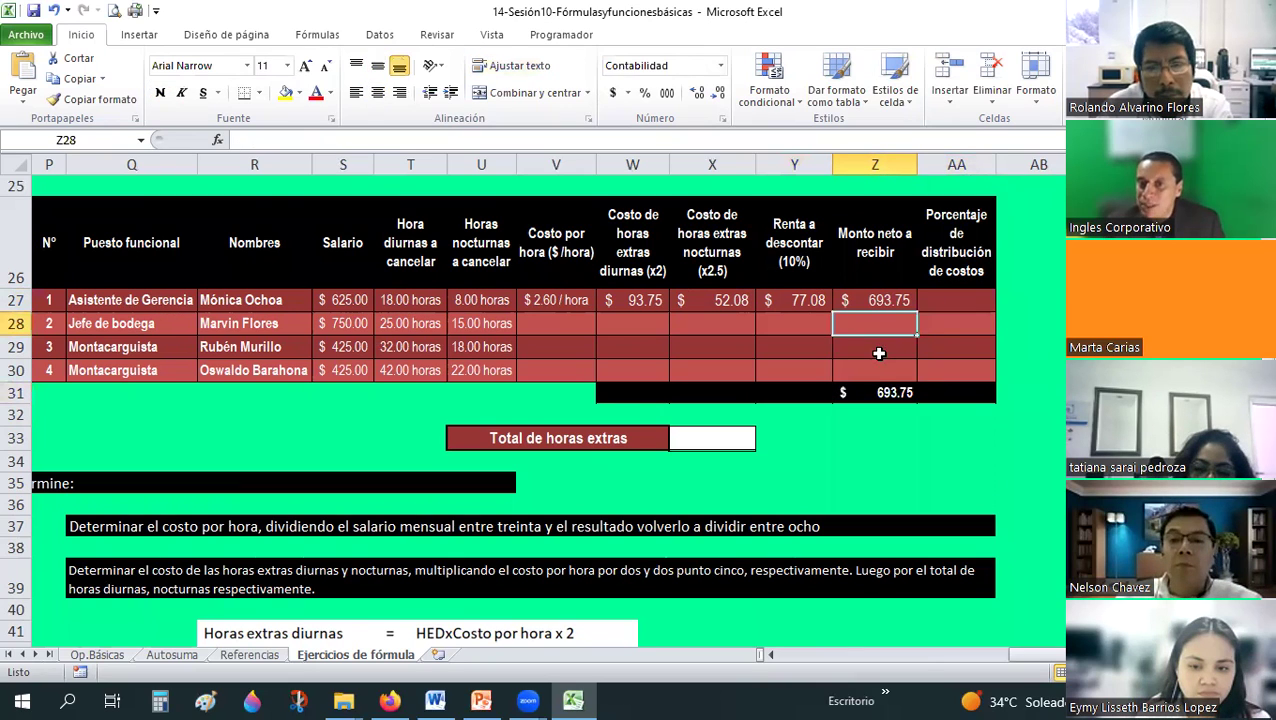
left_click(870, 372)
left_click(867, 395)
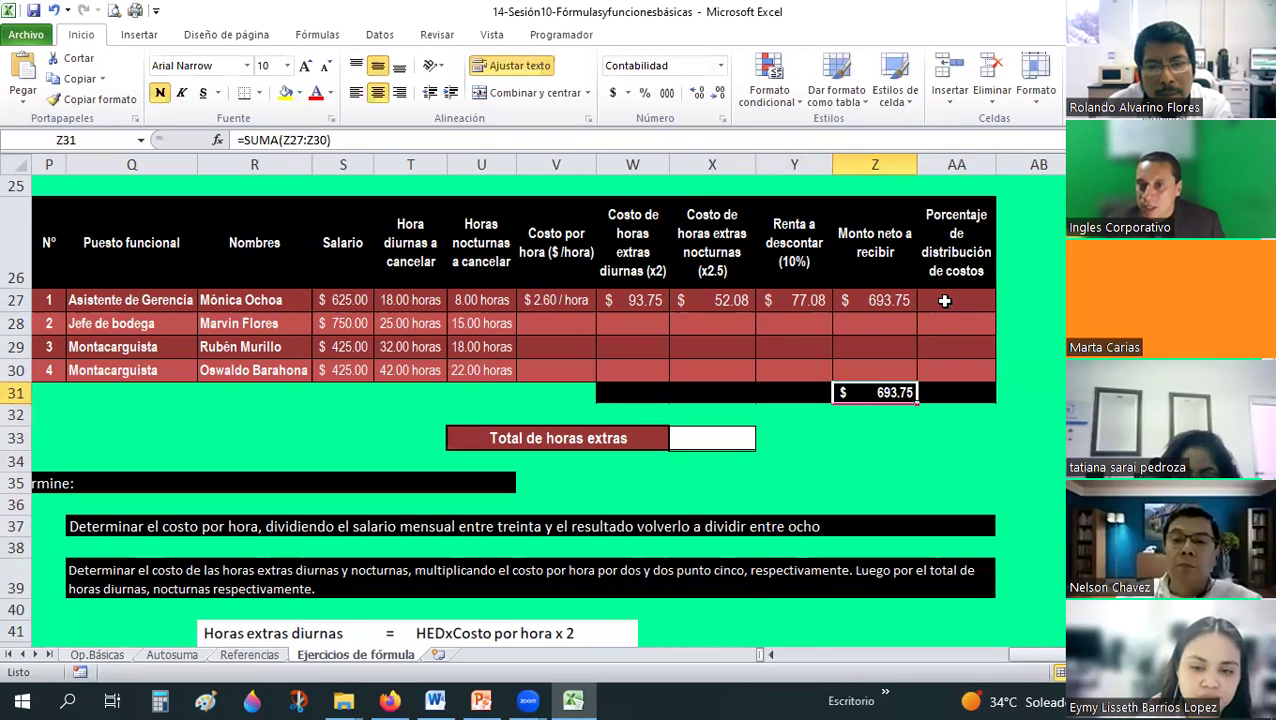
- Format the cost distribution cells AA27:AA31 as Porcentaje
scroll(850, 405, "down", 5)
scroll(788, 484, "down", 2)
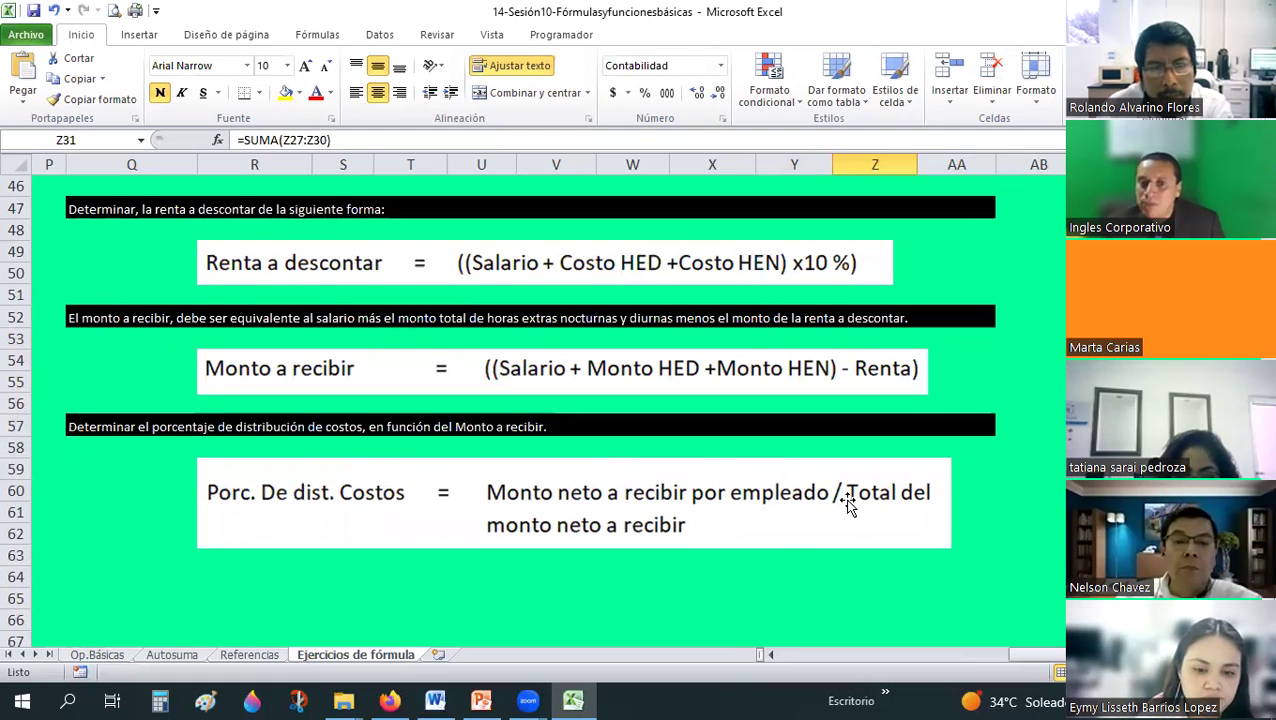
scroll(847, 498, "up", 8)
left_click(874, 364)
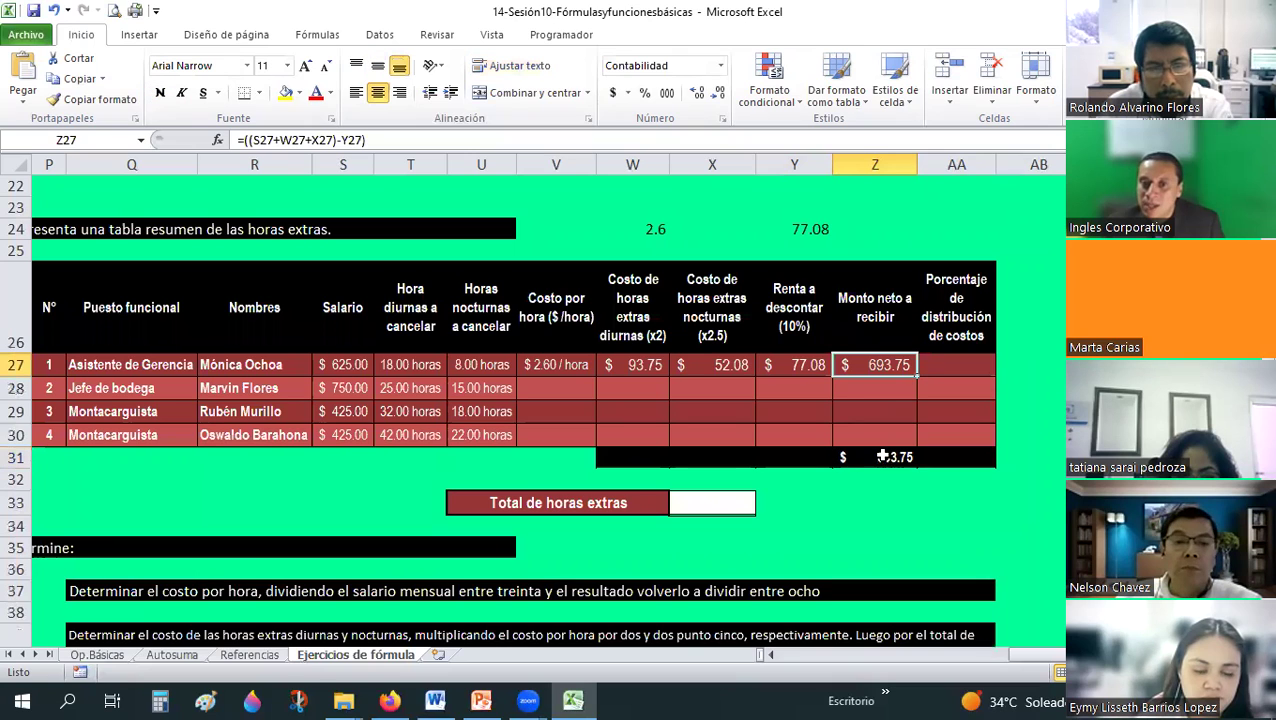
left_click(880, 456)
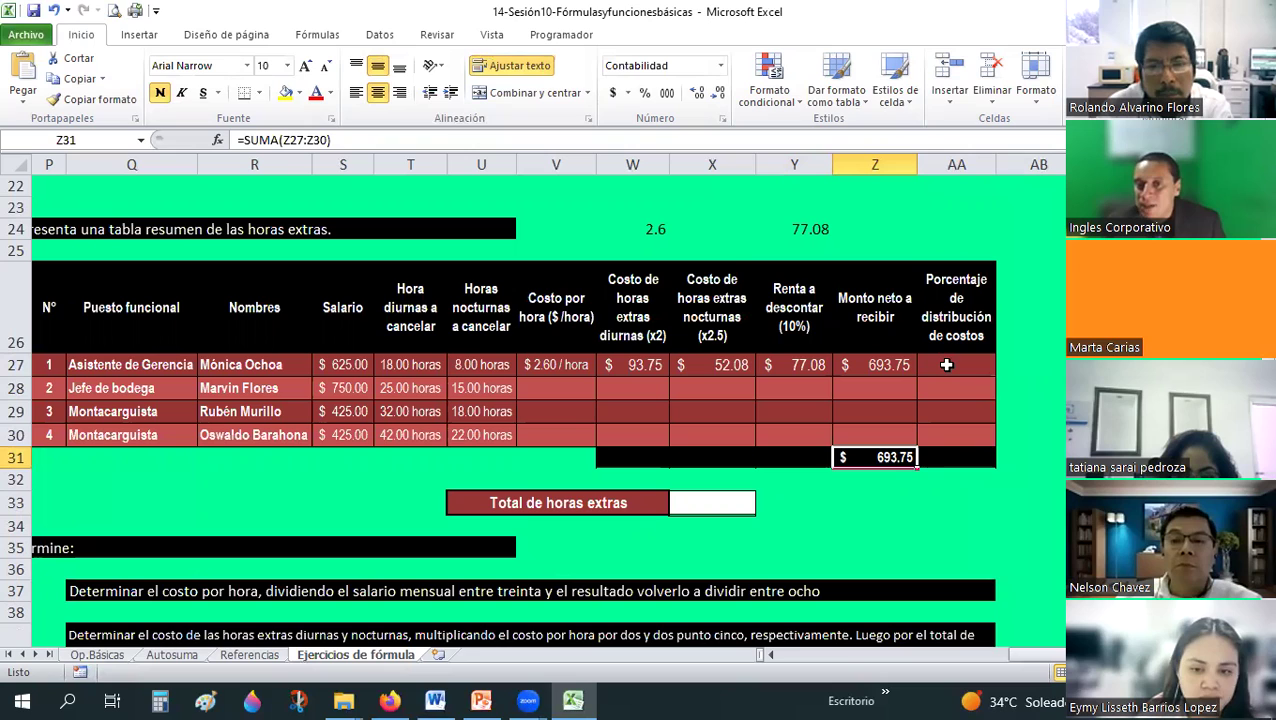
left_click(946, 365)
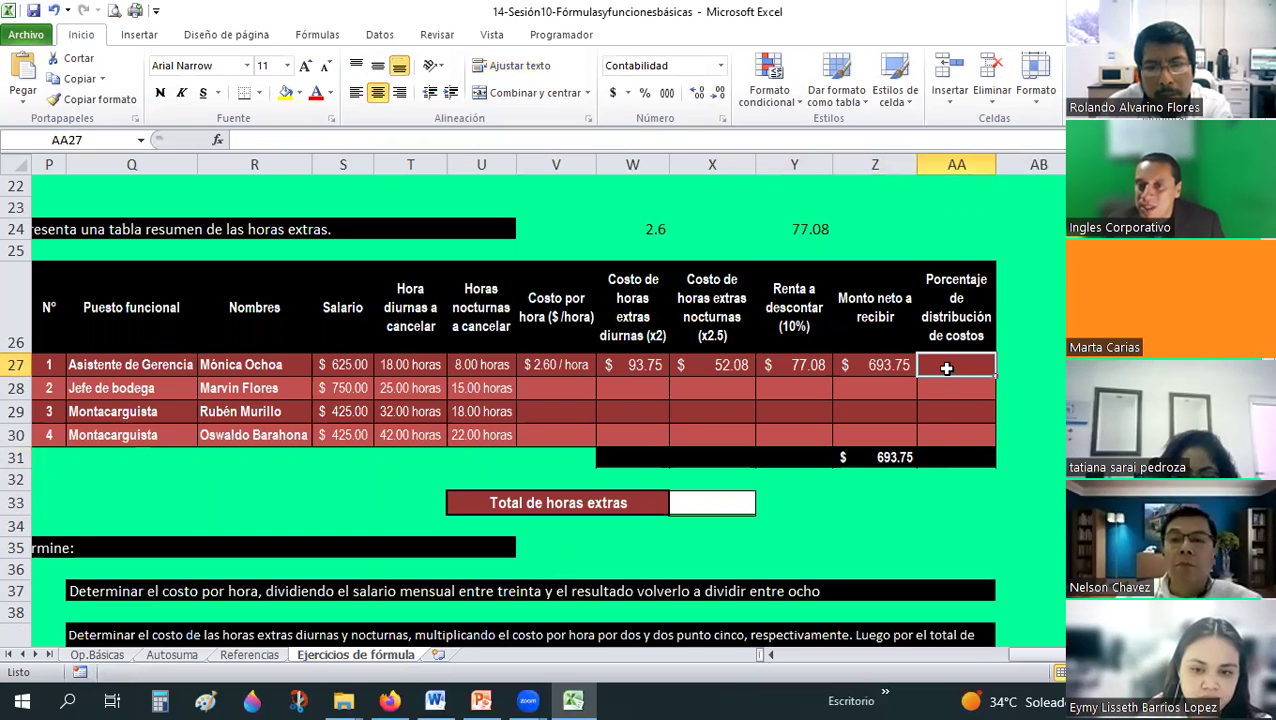
left_click_drag(946, 432, 942, 460)
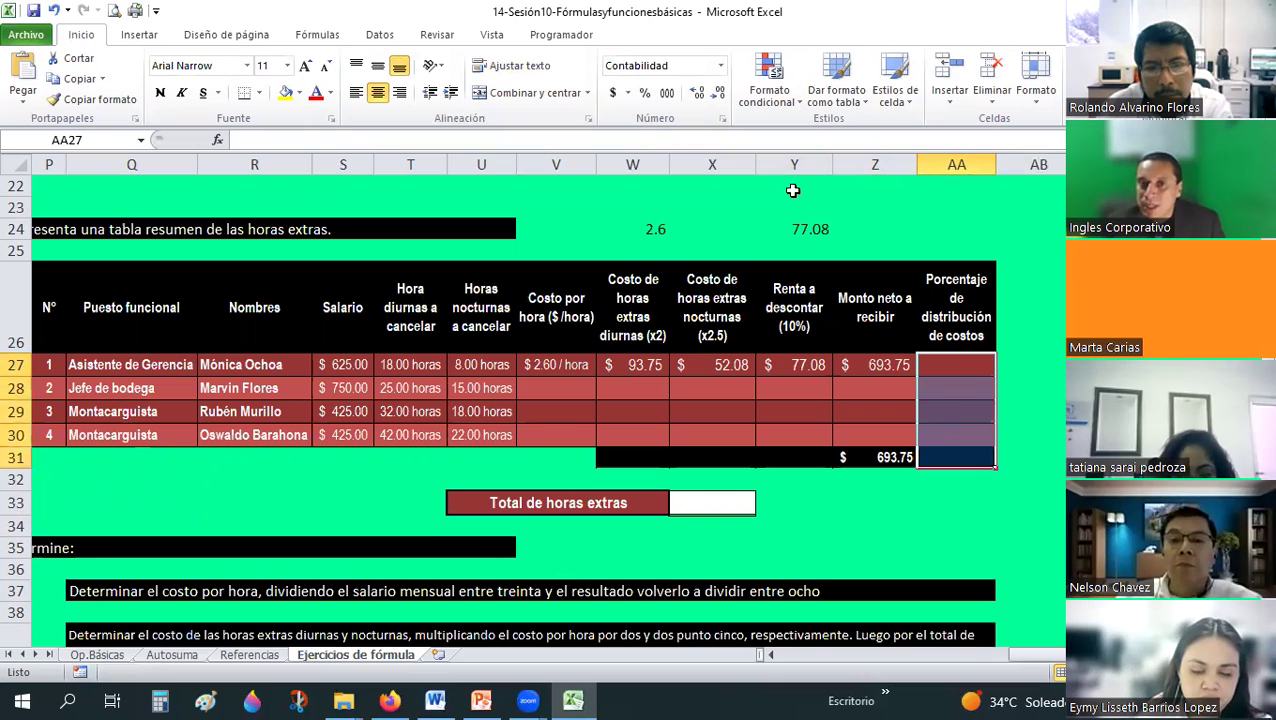
left_click(720, 65)
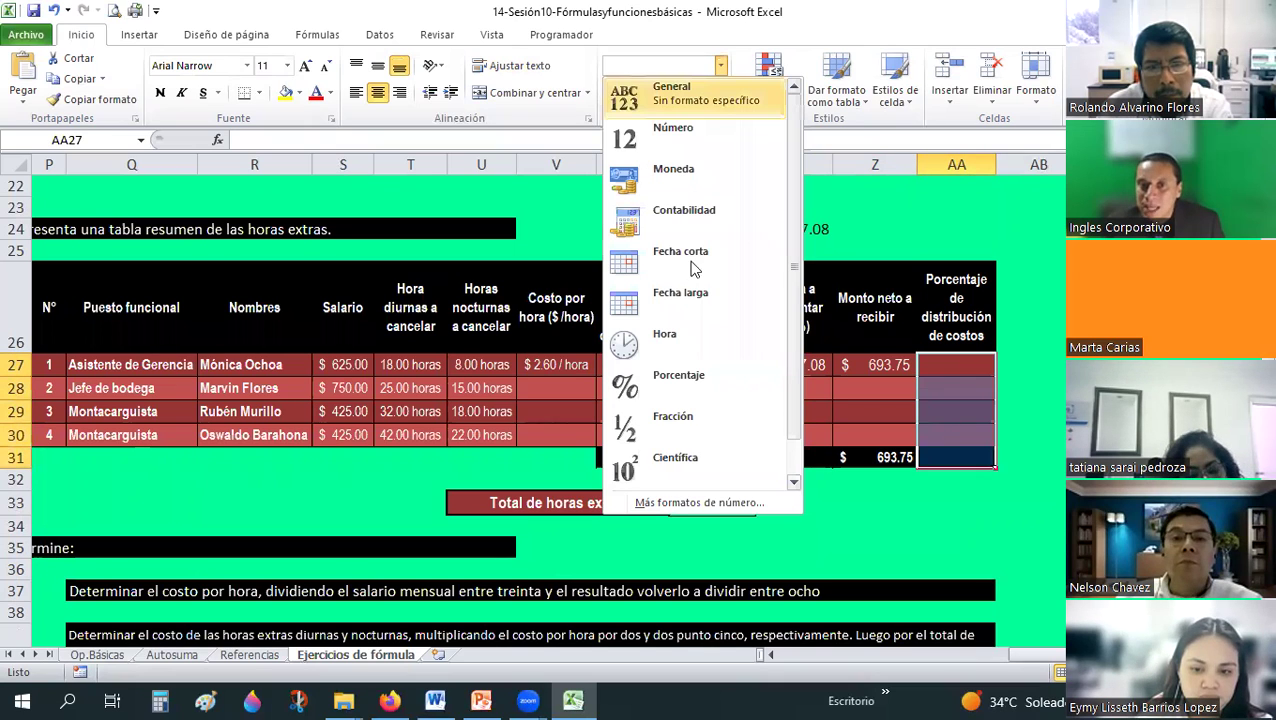
left_click(677, 381)
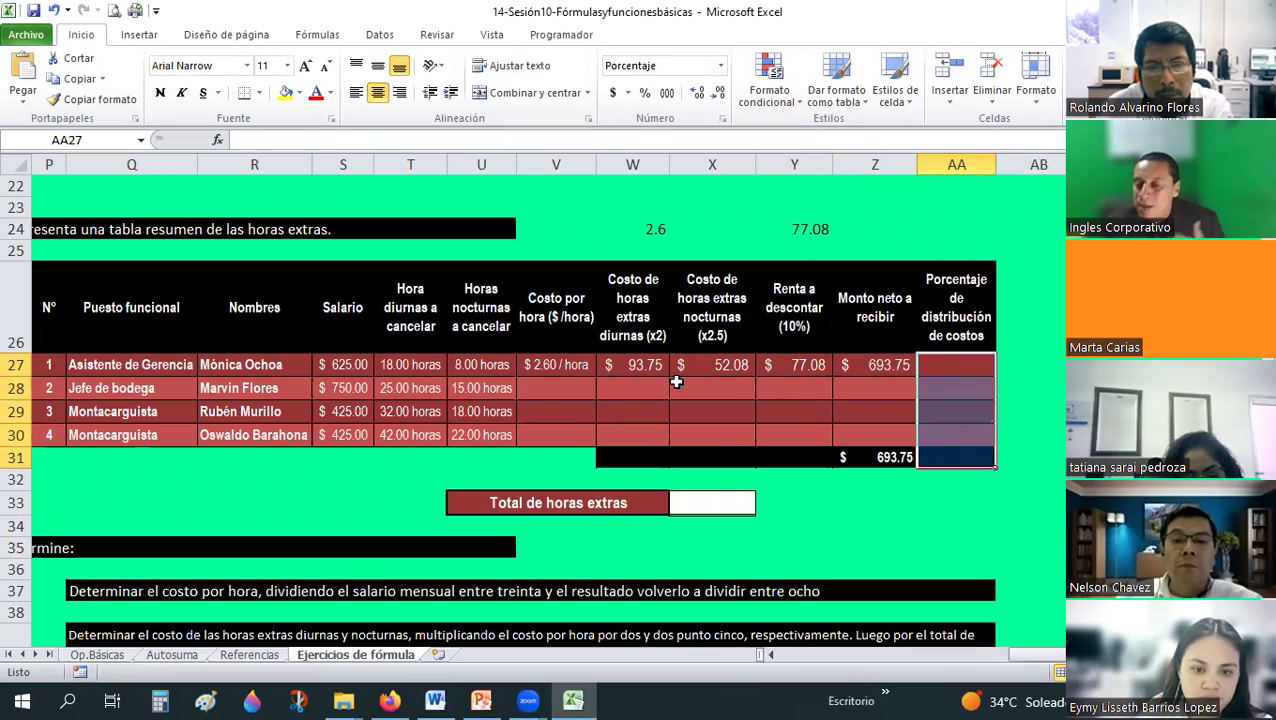
- Start the formula =(Z27/$Z$31) in AA27 with an absolute reference to the total
double_click(961, 368)
type("=(")
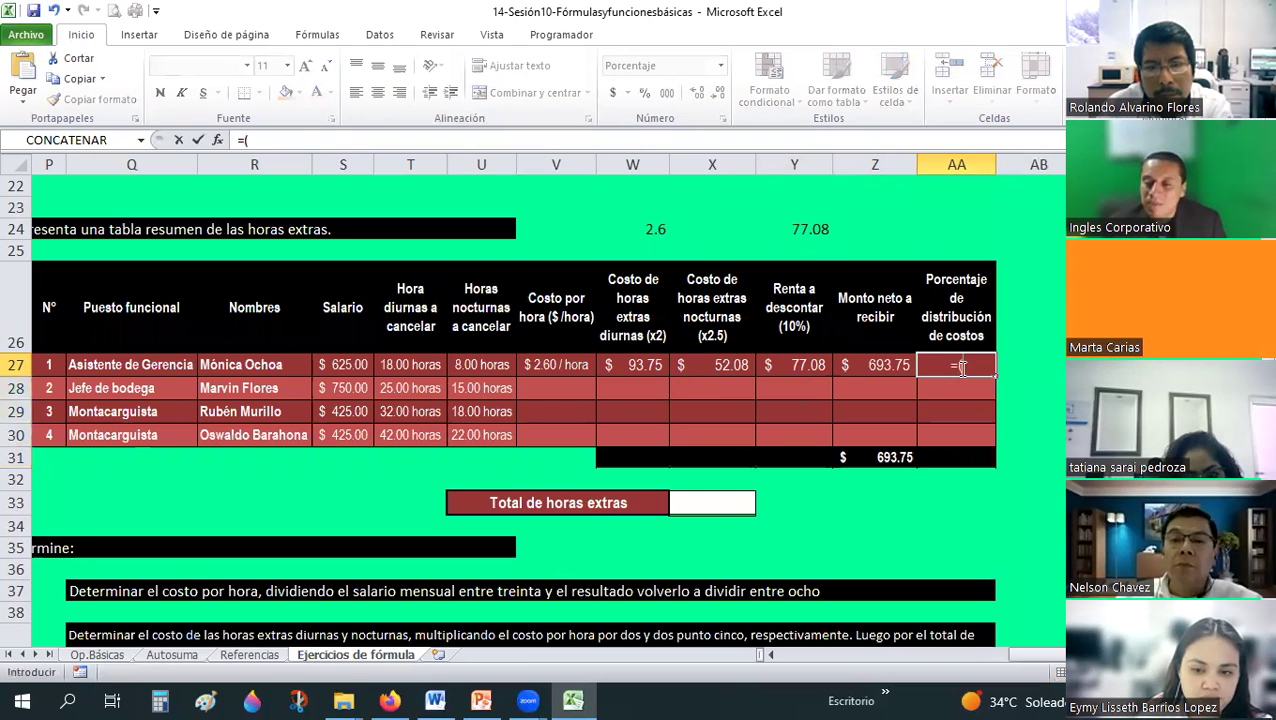
left_click(892, 367)
type("/")
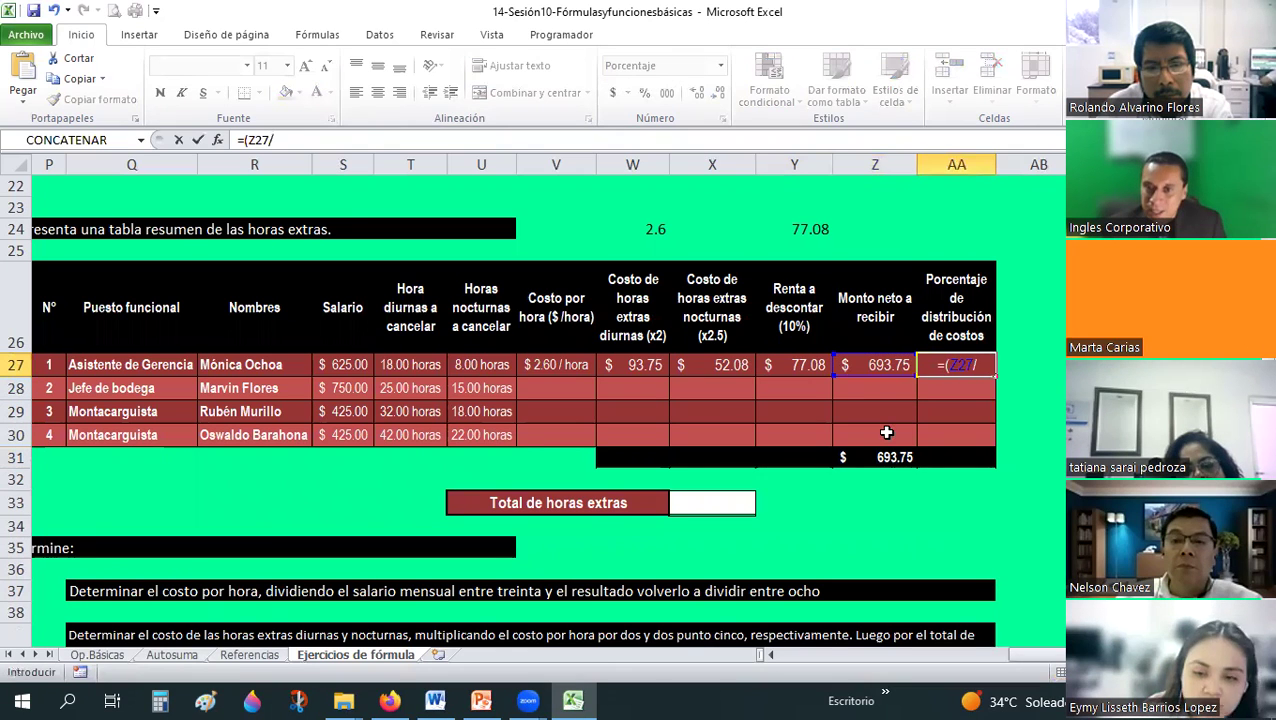
left_click(884, 460)
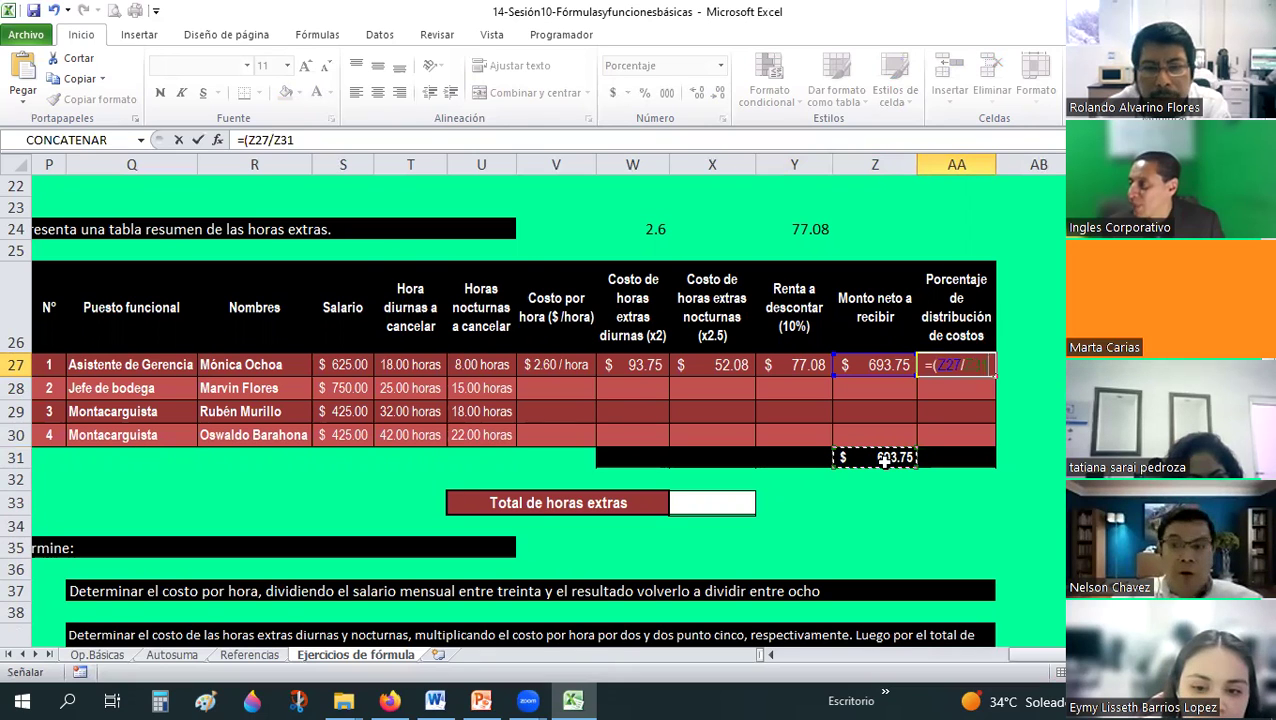
key("F4")
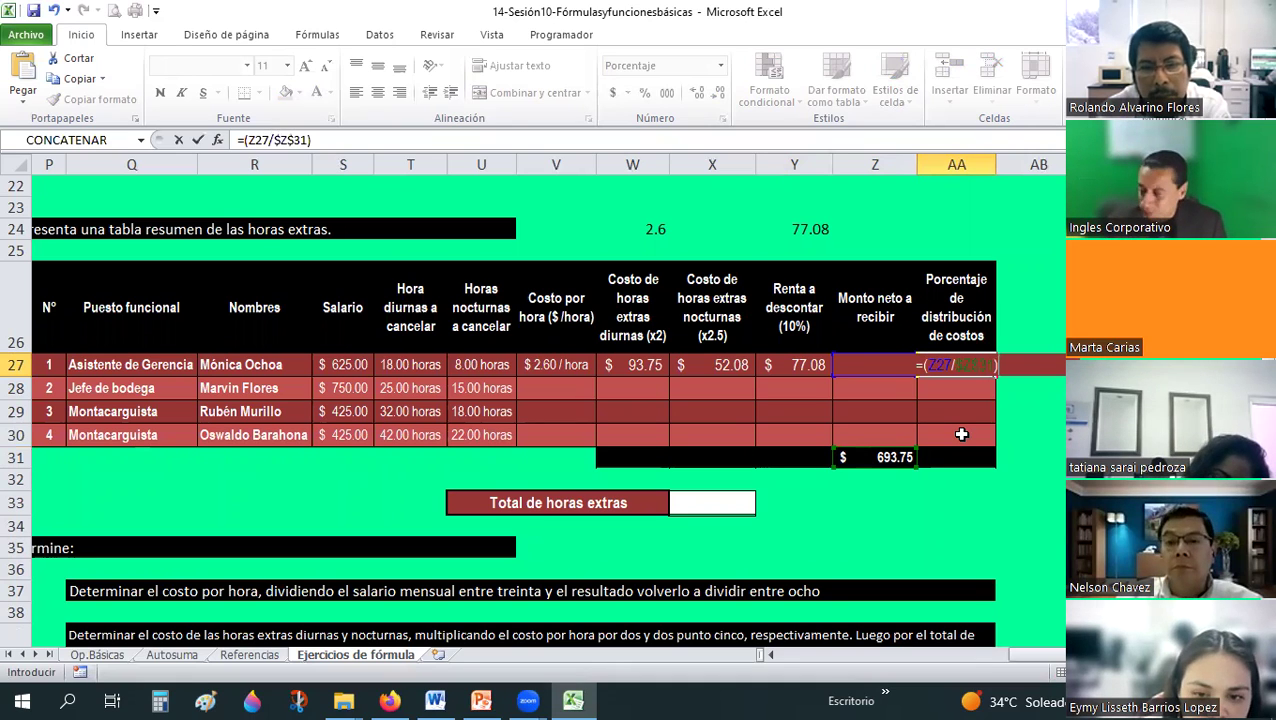
key("Return")
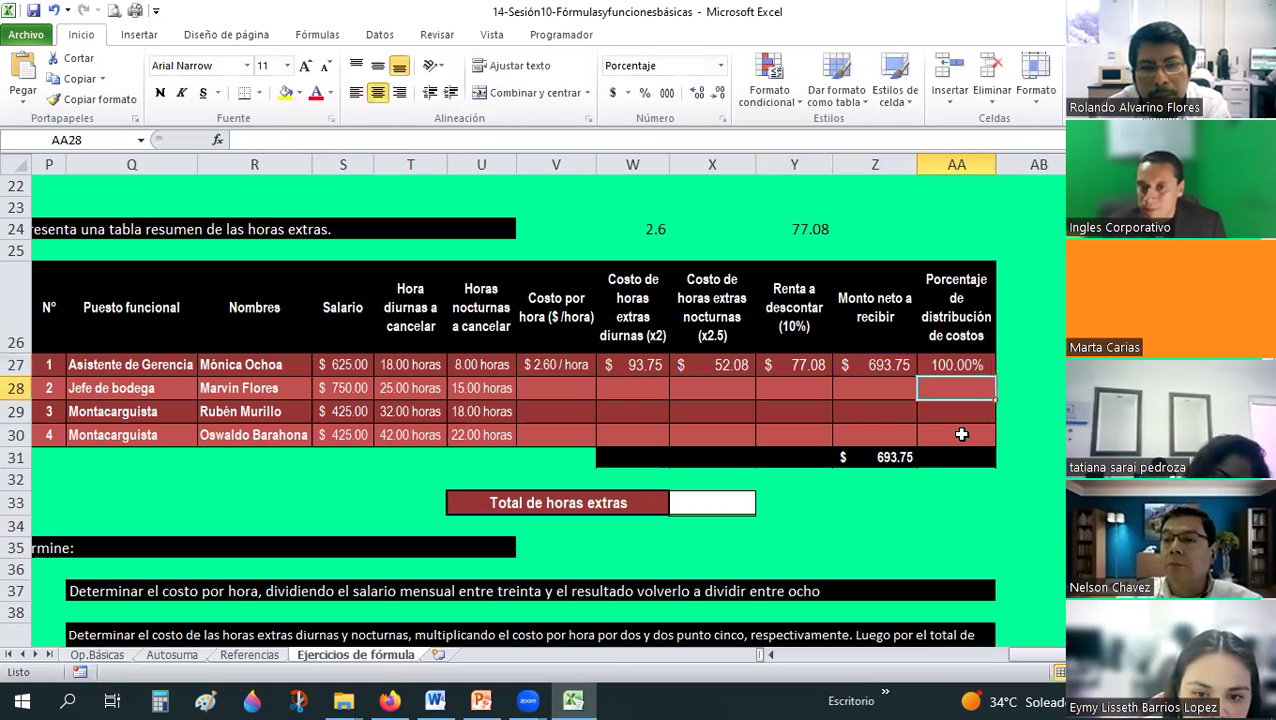
left_click(969, 370)
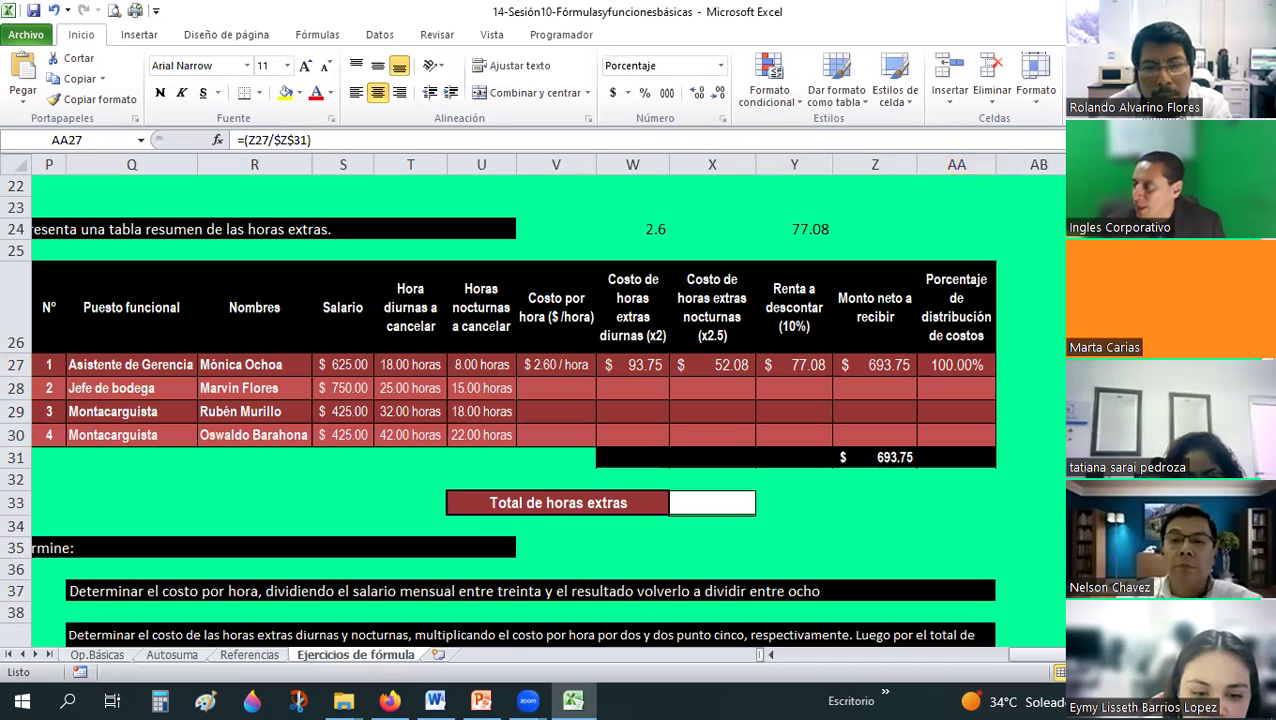
left_click(892, 388)
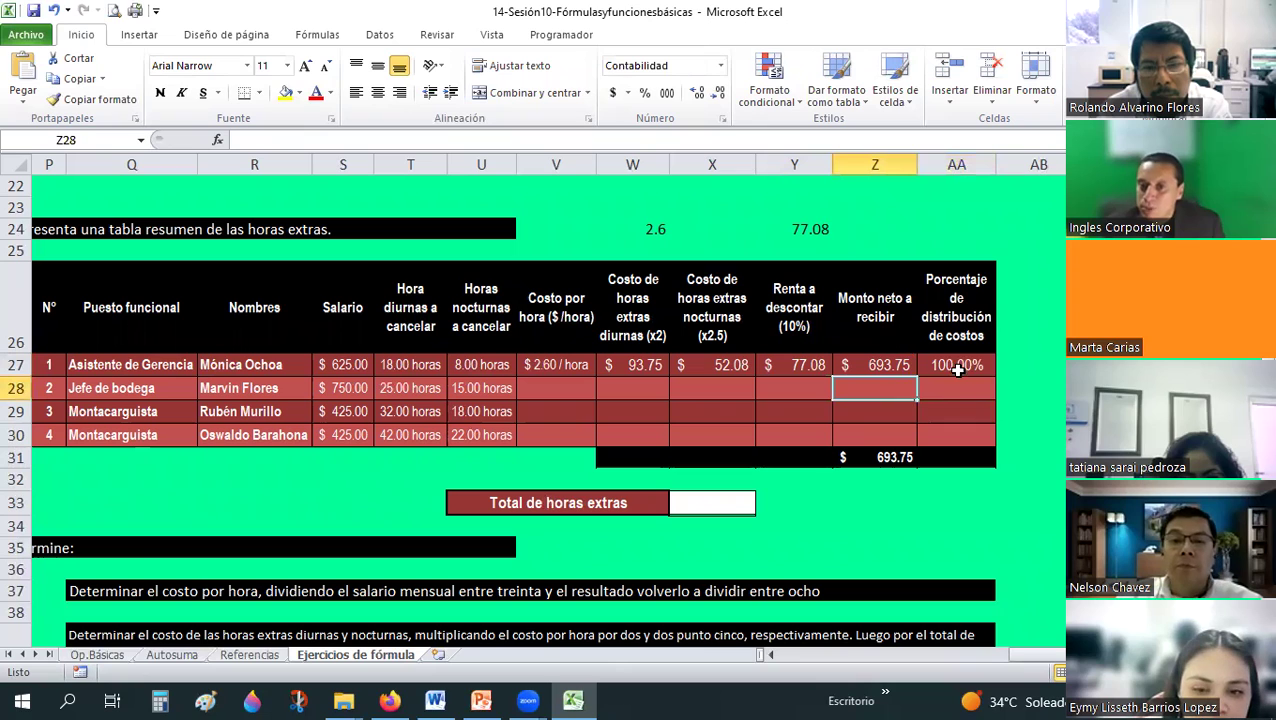
left_click(941, 385)
key("Down")
key("Down")
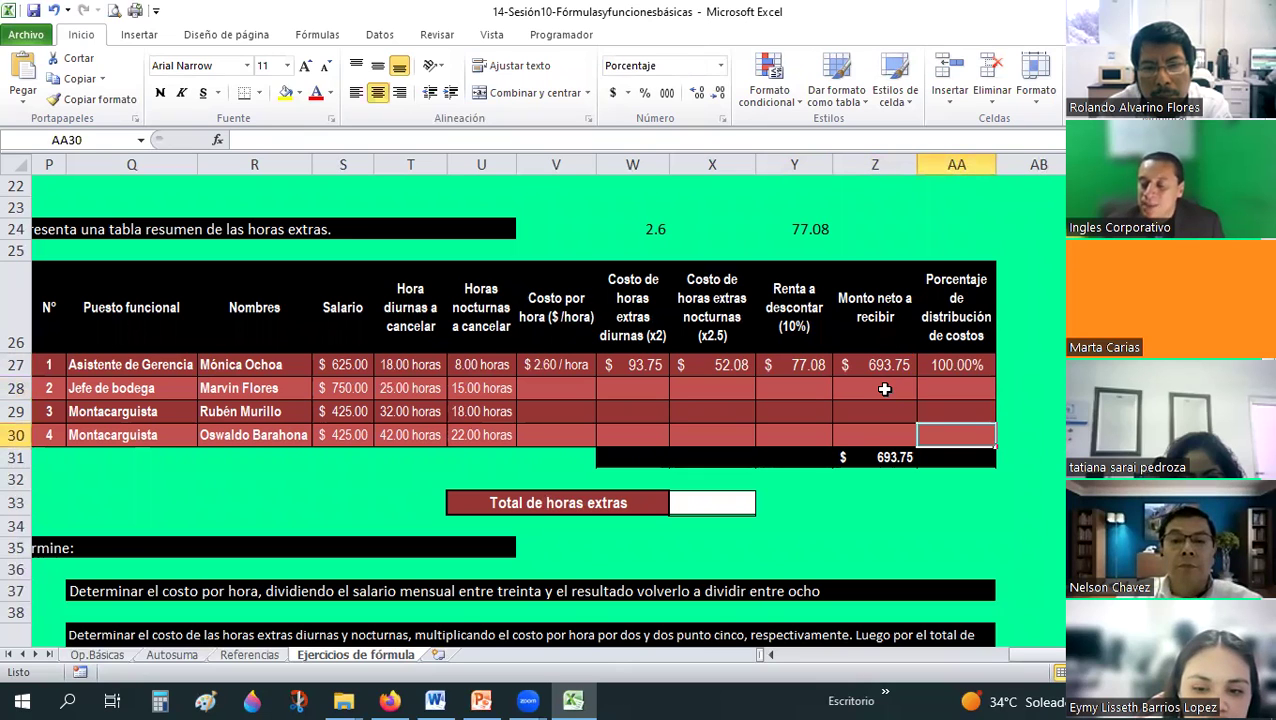
left_click(882, 406)
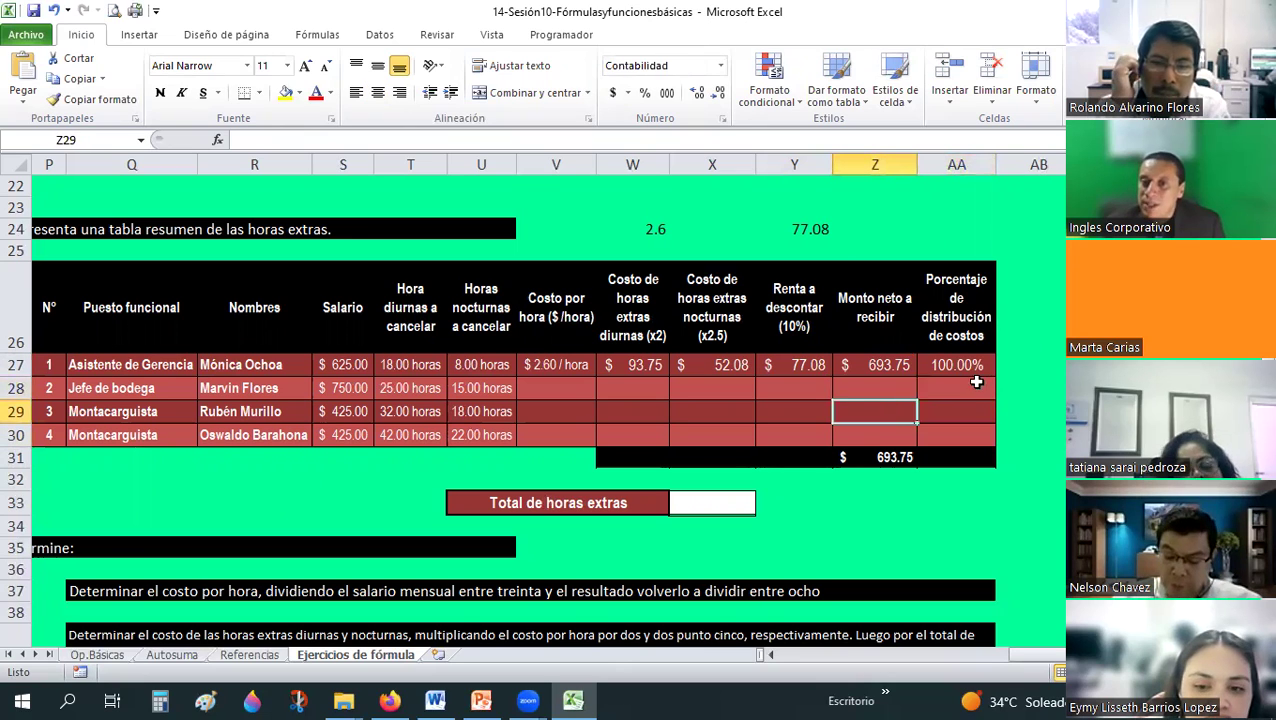
left_click(960, 411)
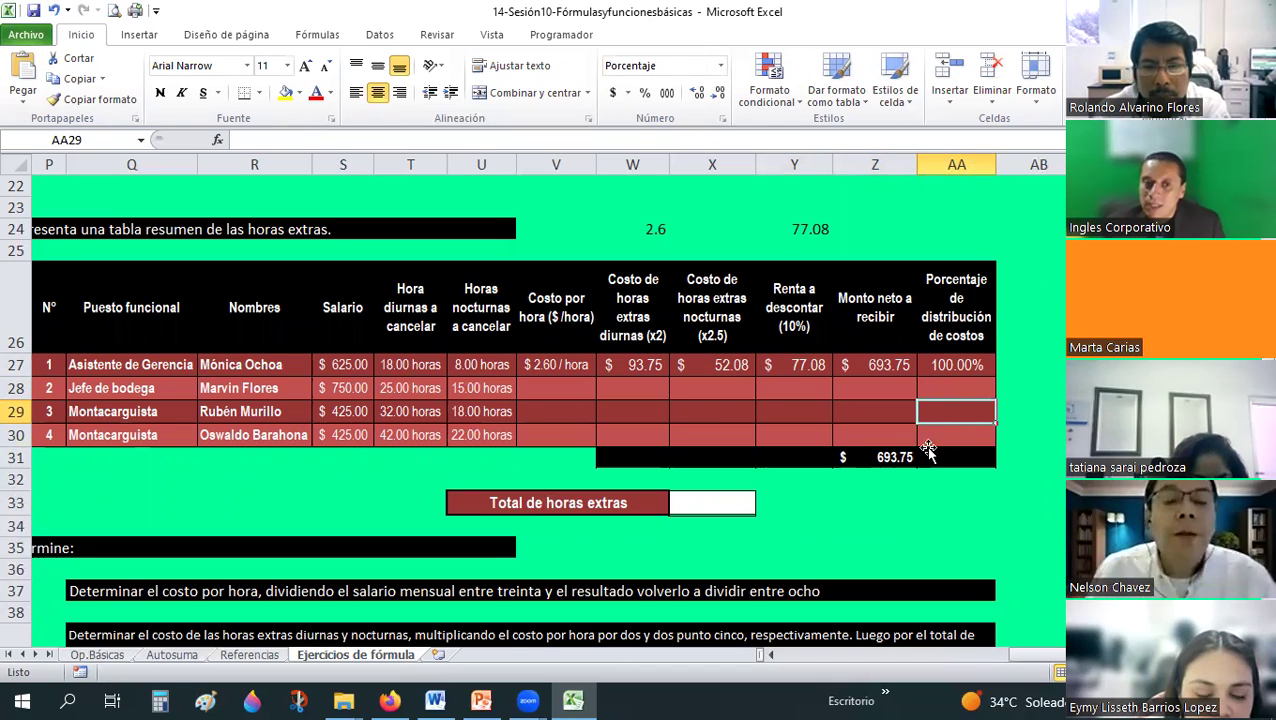
left_click(962, 433)
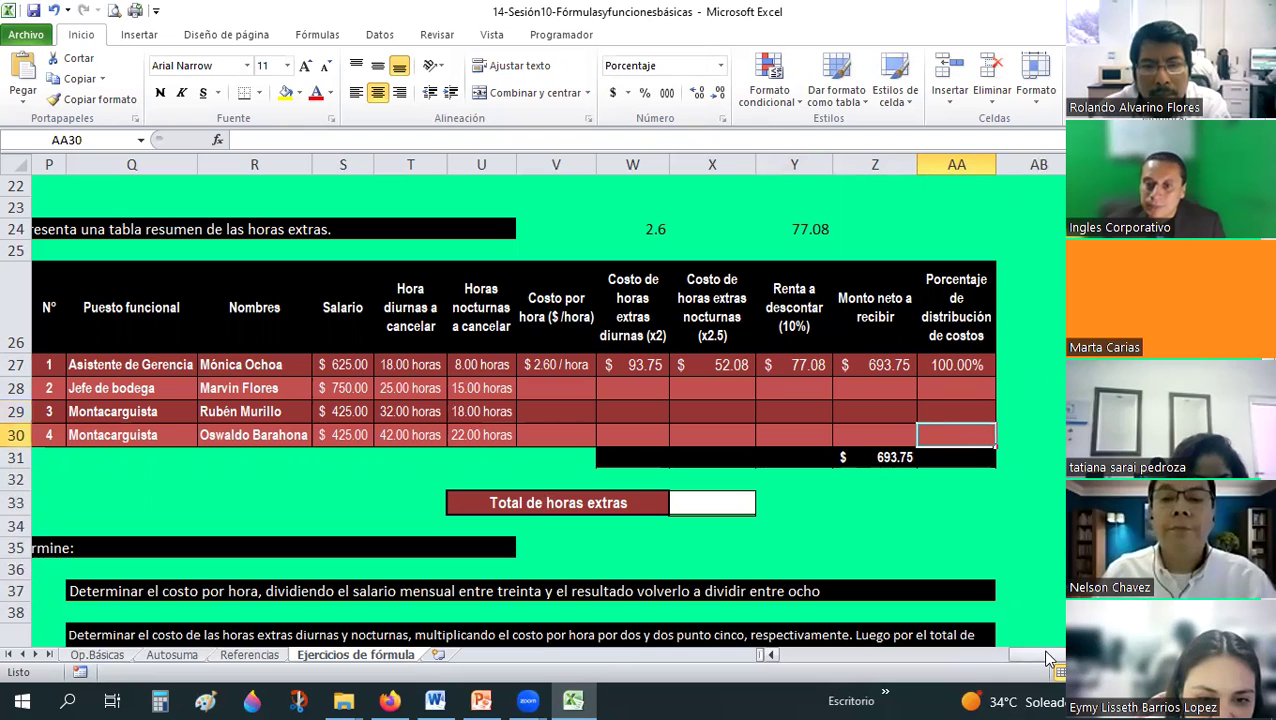
left_click_drag(985, 660, 1010, 658)
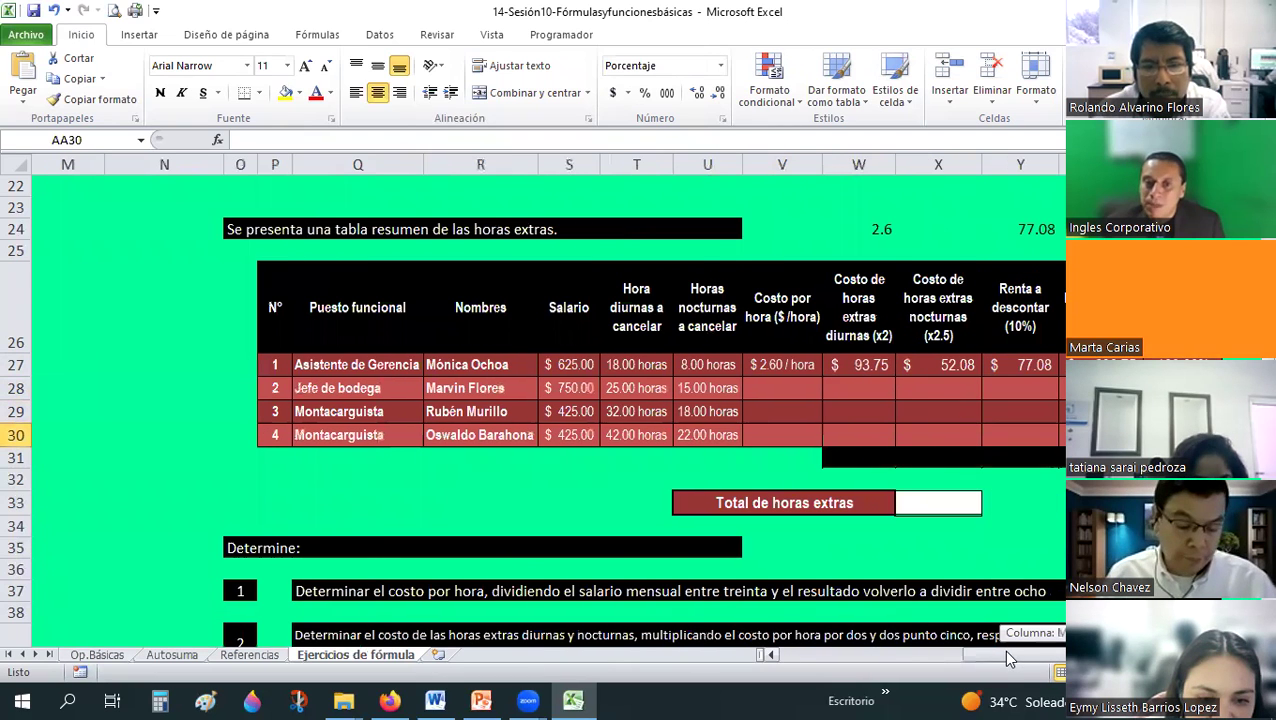
left_click(629, 479)
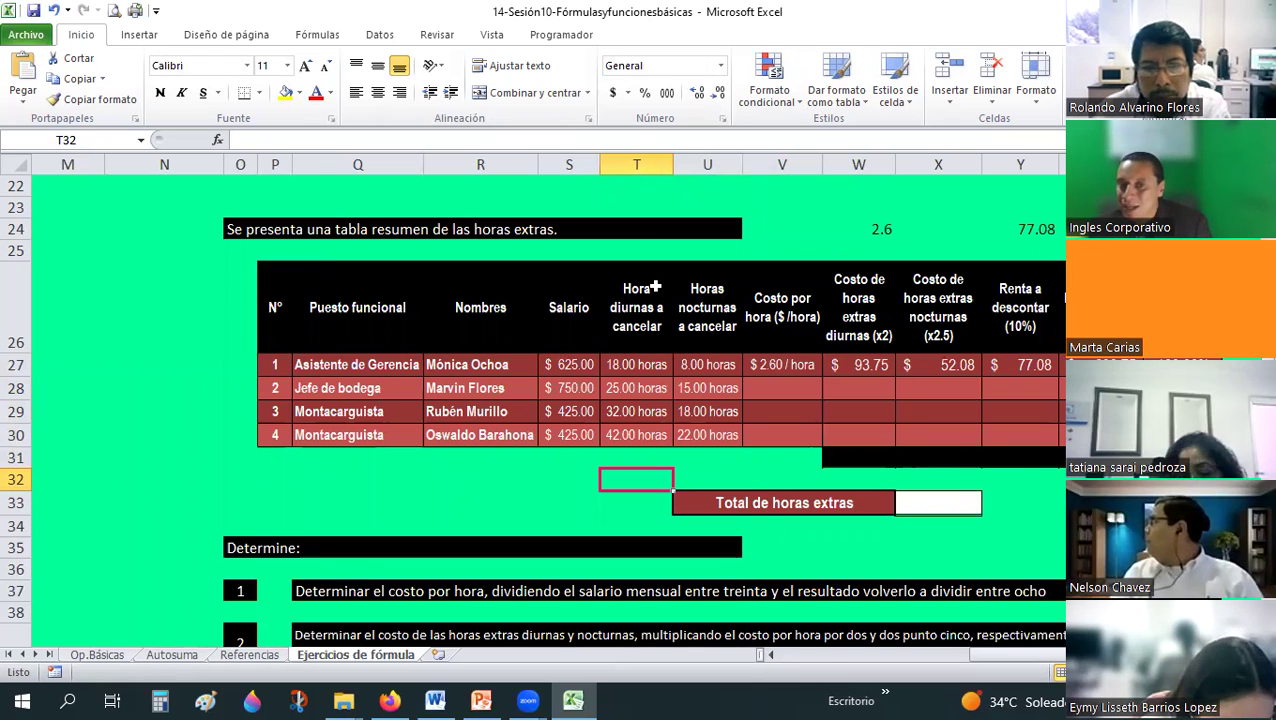
scroll(708, 370, "down", 2)
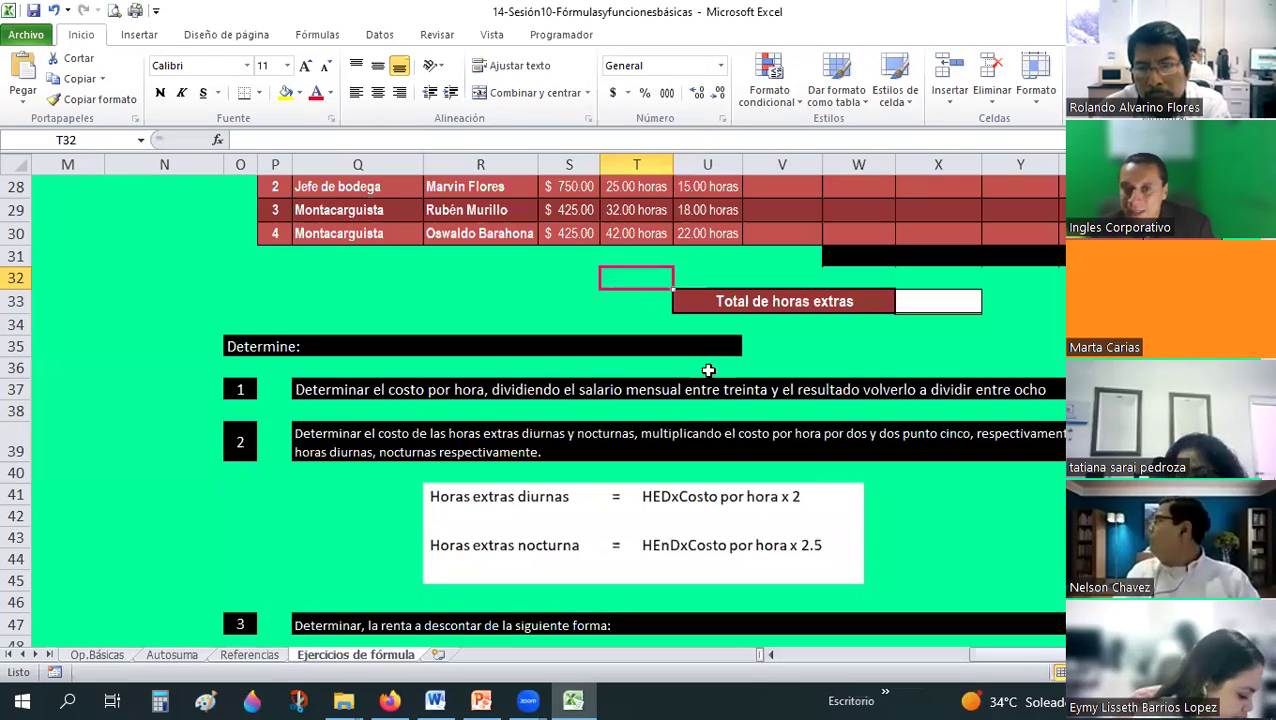
scroll(700, 367, "down", 3)
scroll(683, 368, "down", 3)
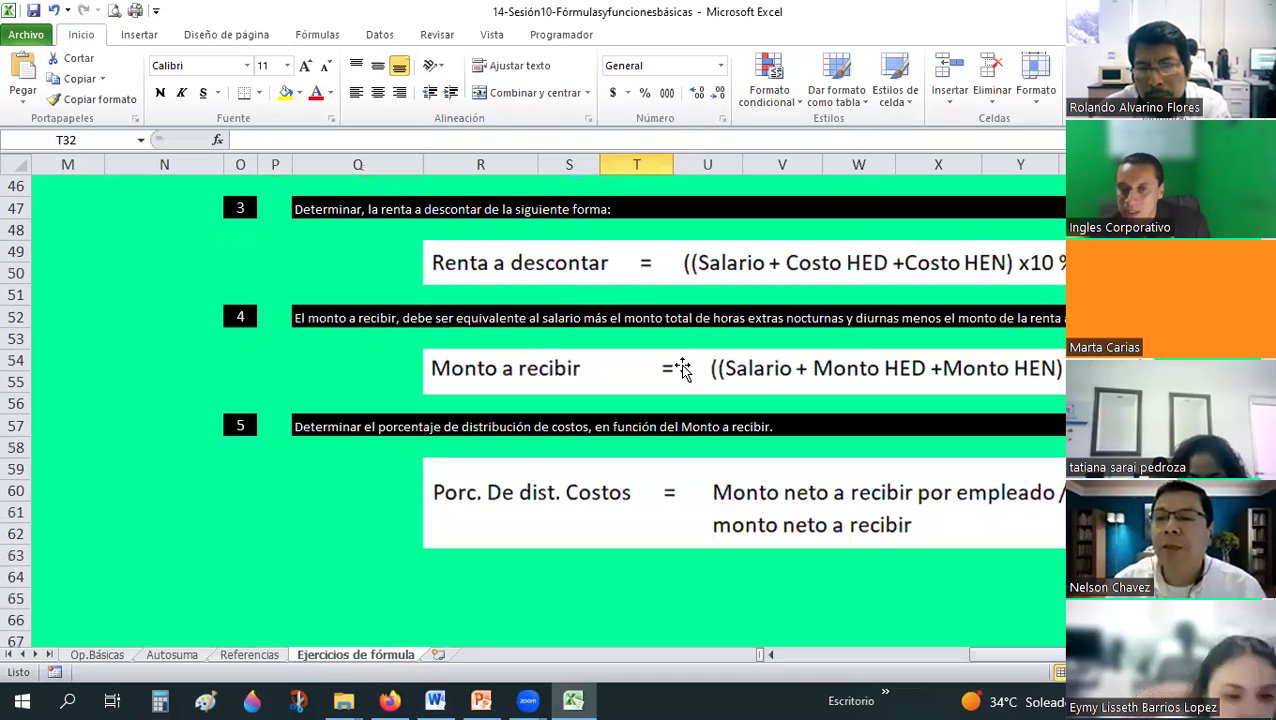
scroll(683, 368, "up", 1)
scroll(683, 368, "up", 4)
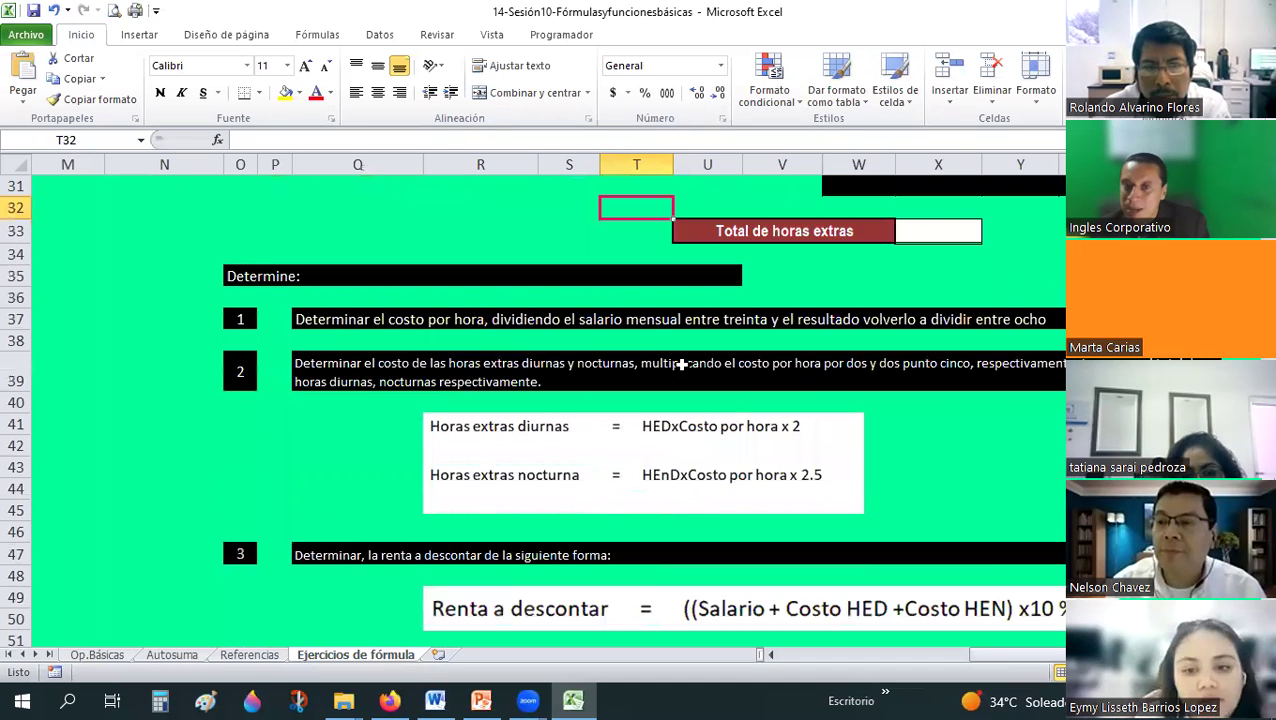
scroll(681, 364, "up", 3)
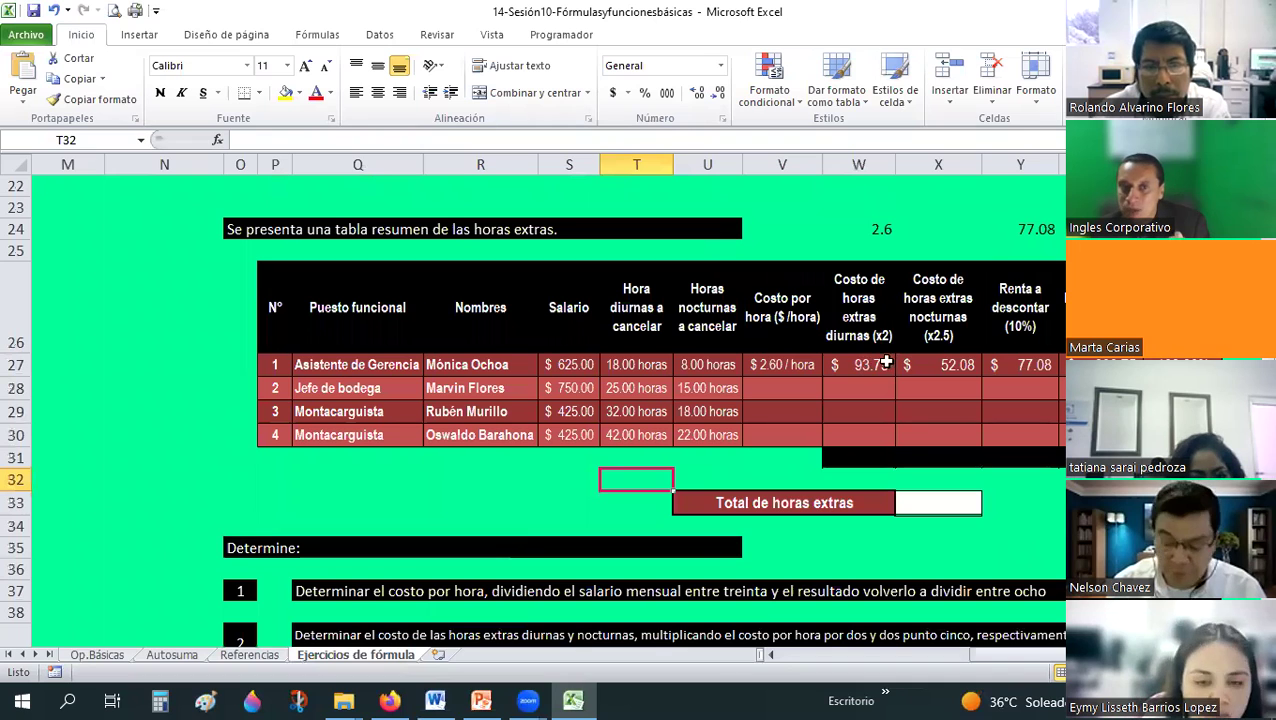
left_click(860, 365)
key("Right")
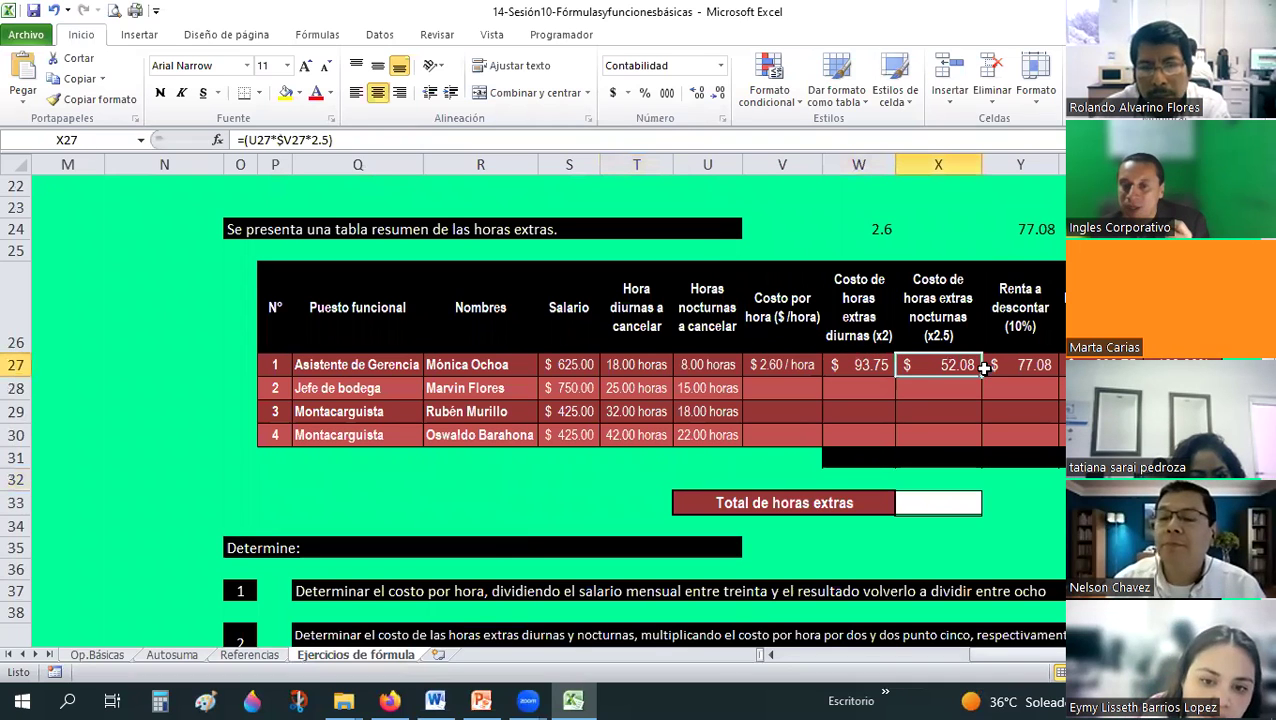
key("Right")
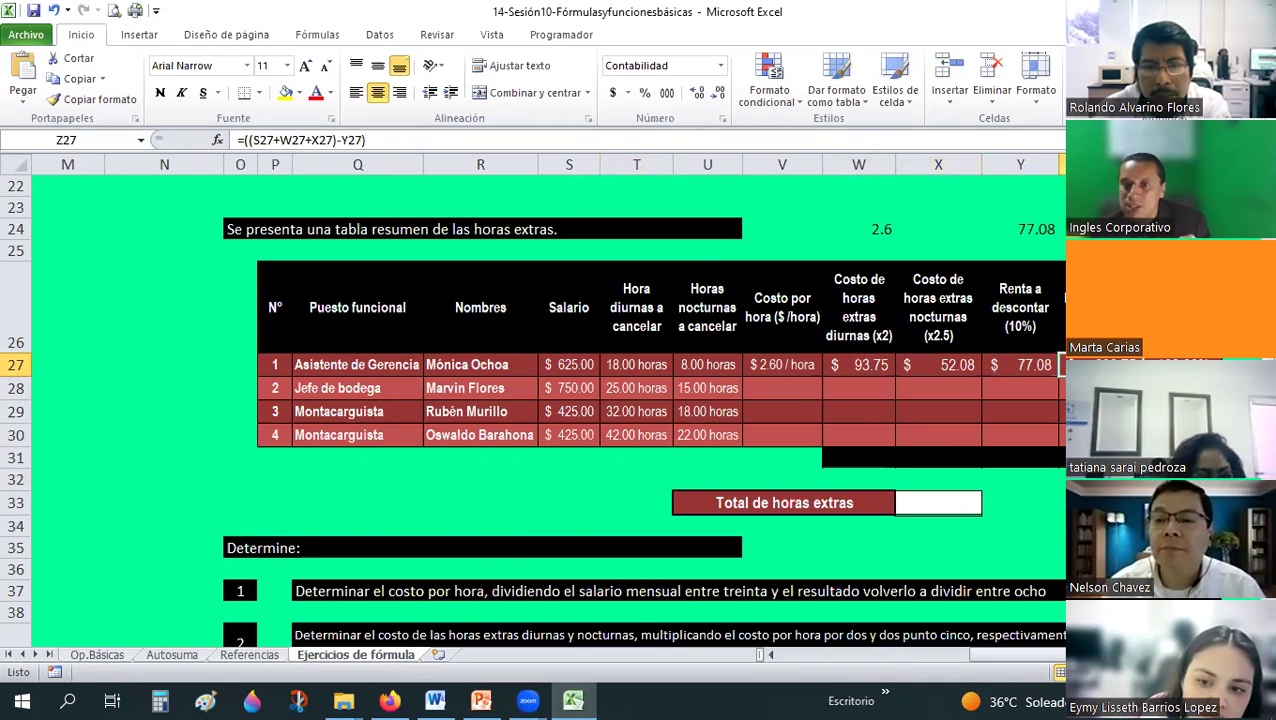
key("Right")
key("Right")
scroll(740, 382, "down", 1)
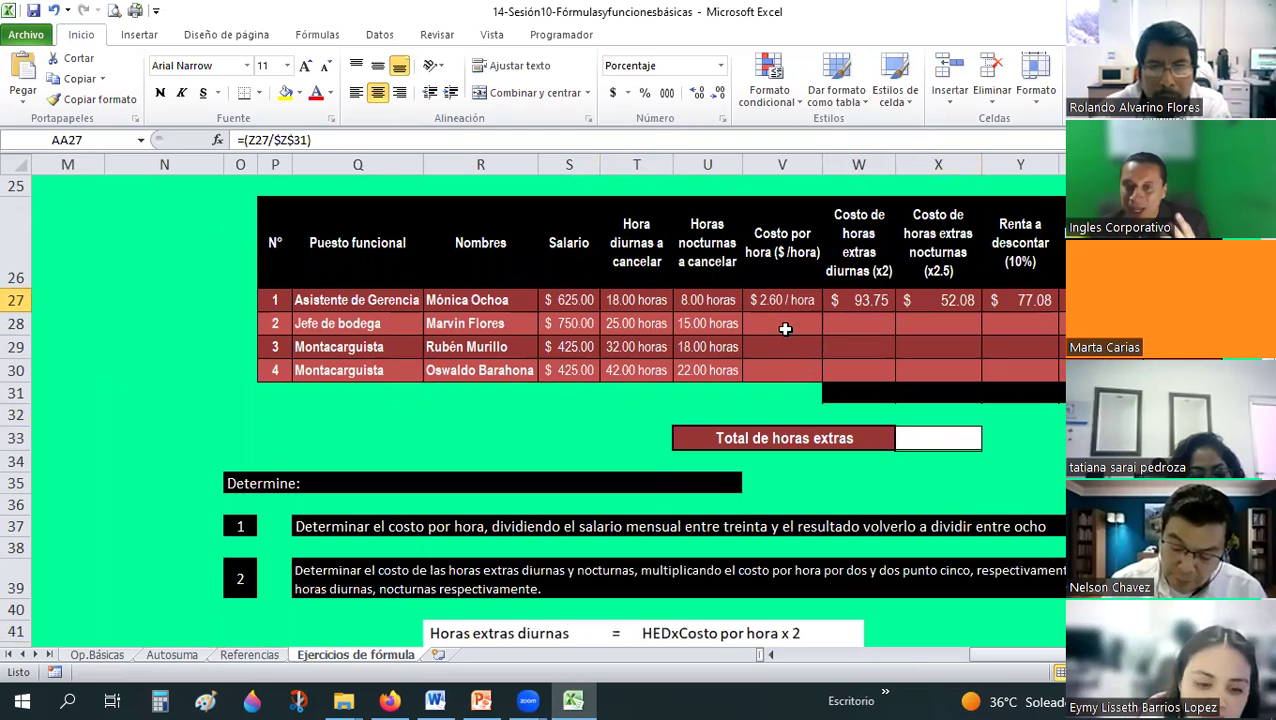
scroll(785, 329, "down", 2)
scroll(785, 329, "up", 2)
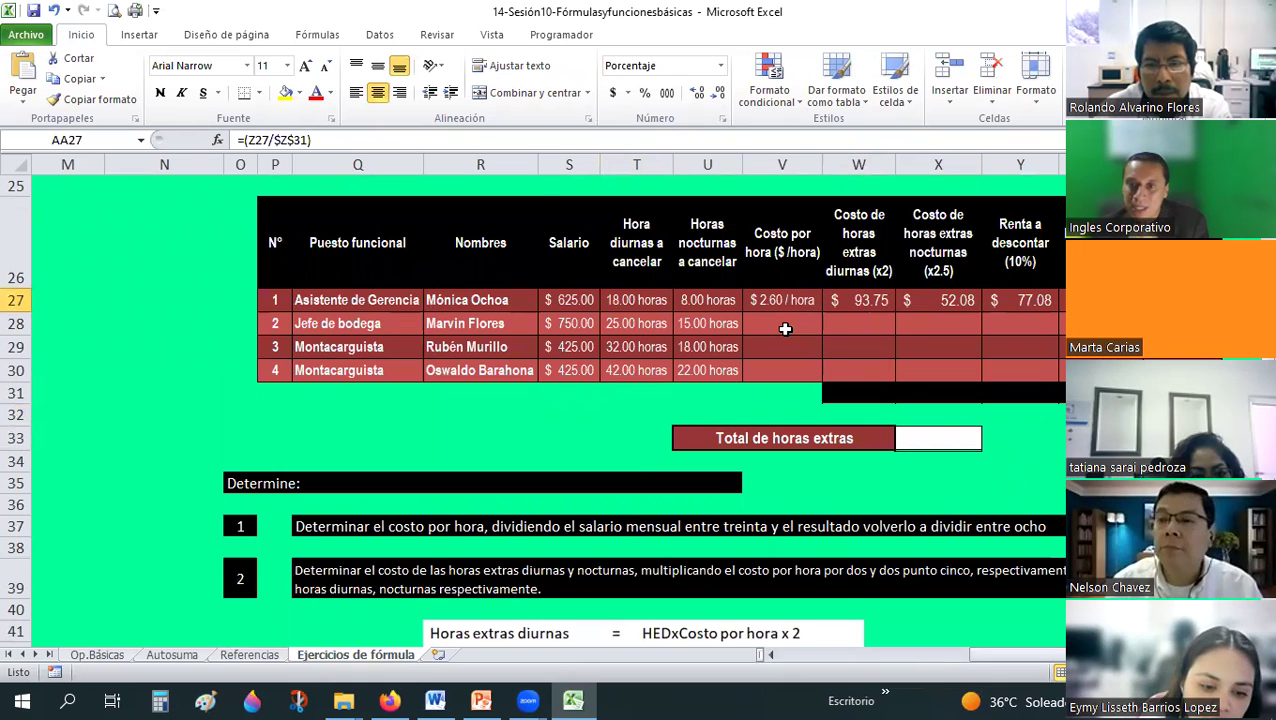
- Copy the row 27 formulas in V27:AA27 and paste them into V28:AA30
left_click_drag(782, 300, 1064, 300)
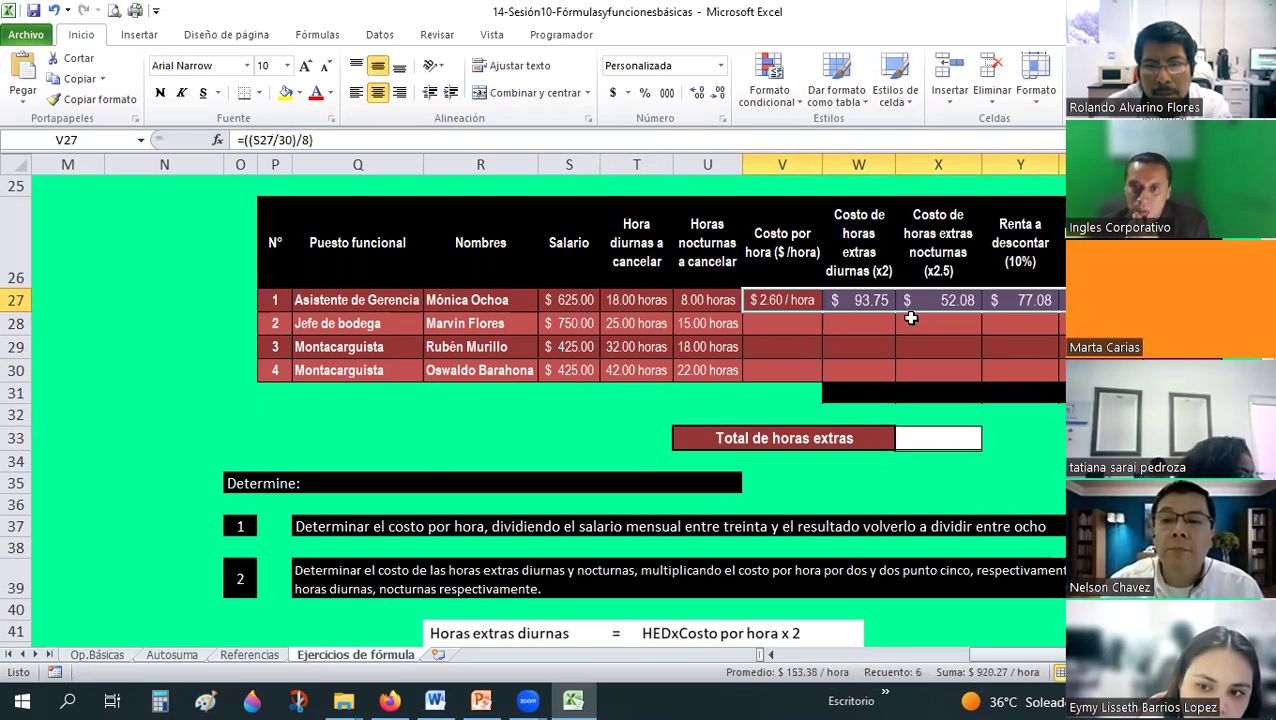
key("ctrl+c")
right_click(803, 306)
left_click_drag(782, 323, 1062, 370)
right_click(1060, 372)
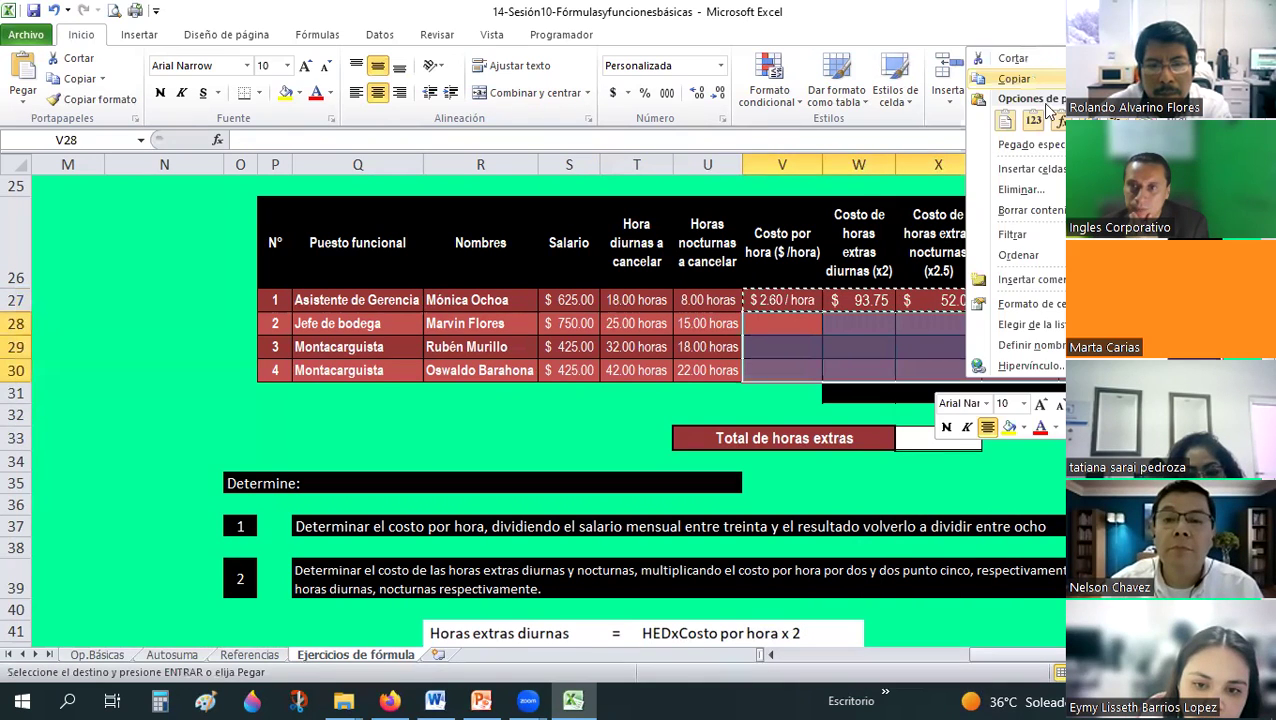
left_click(1061, 121)
key("Escape")
- Check the pasted formulas in W28, X28 and Y28, ending on the net total in Z31
left_click(864, 326)
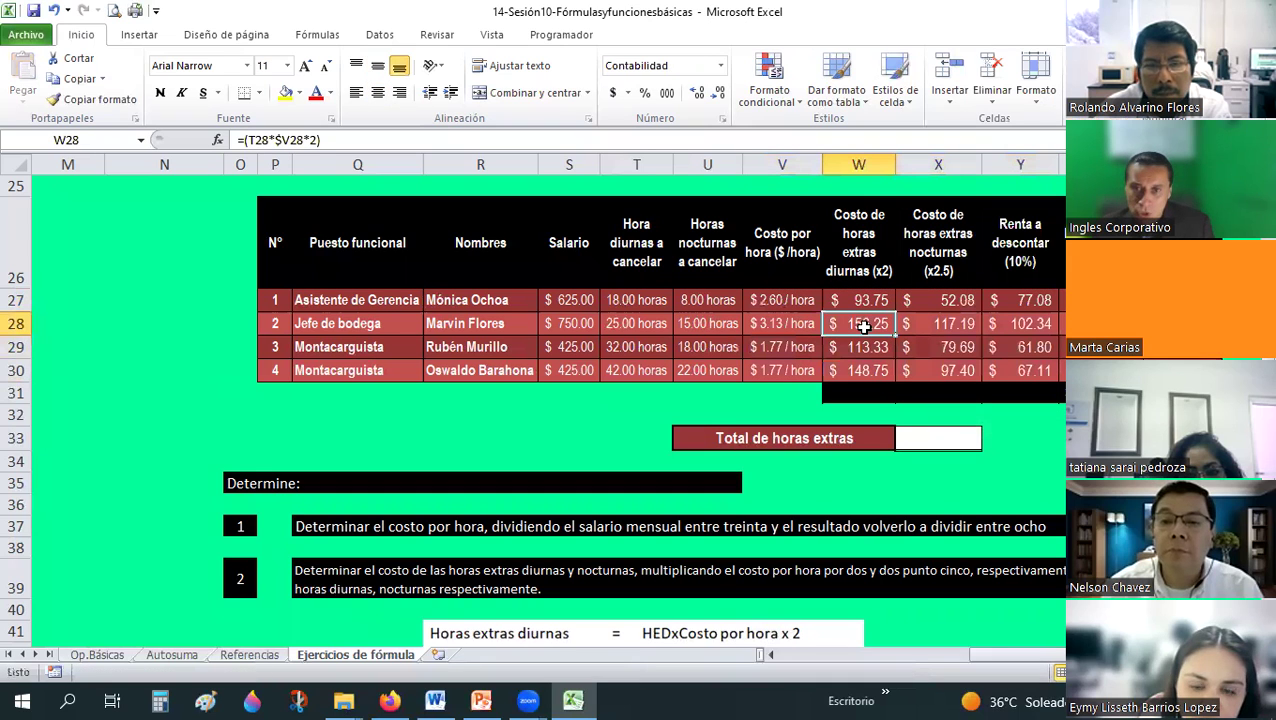
double_click(866, 326)
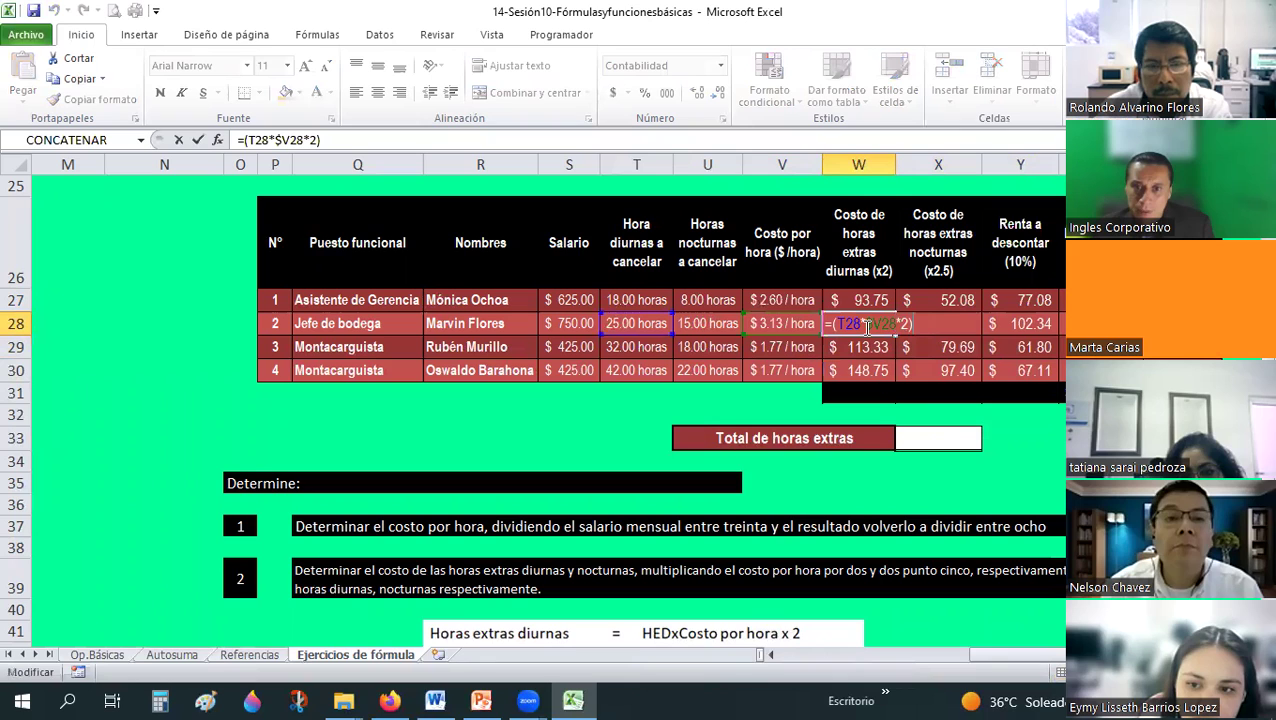
key("Escape")
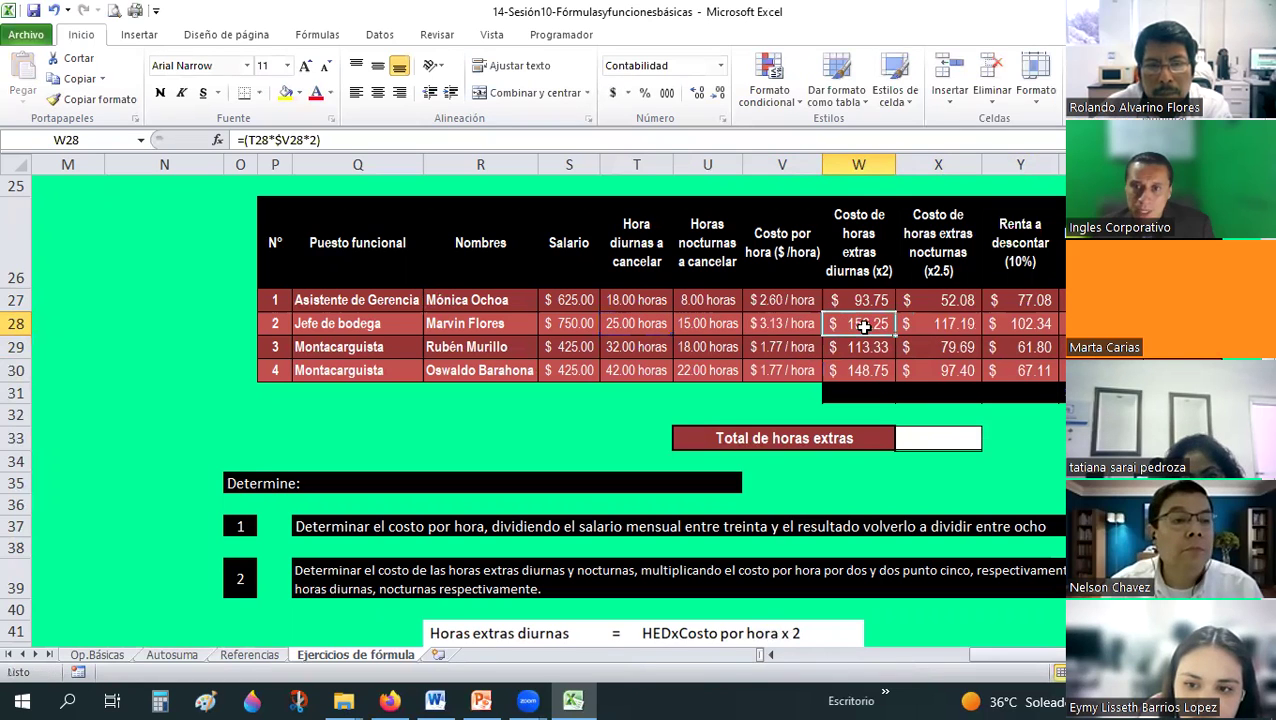
key("Right")
key("F2")
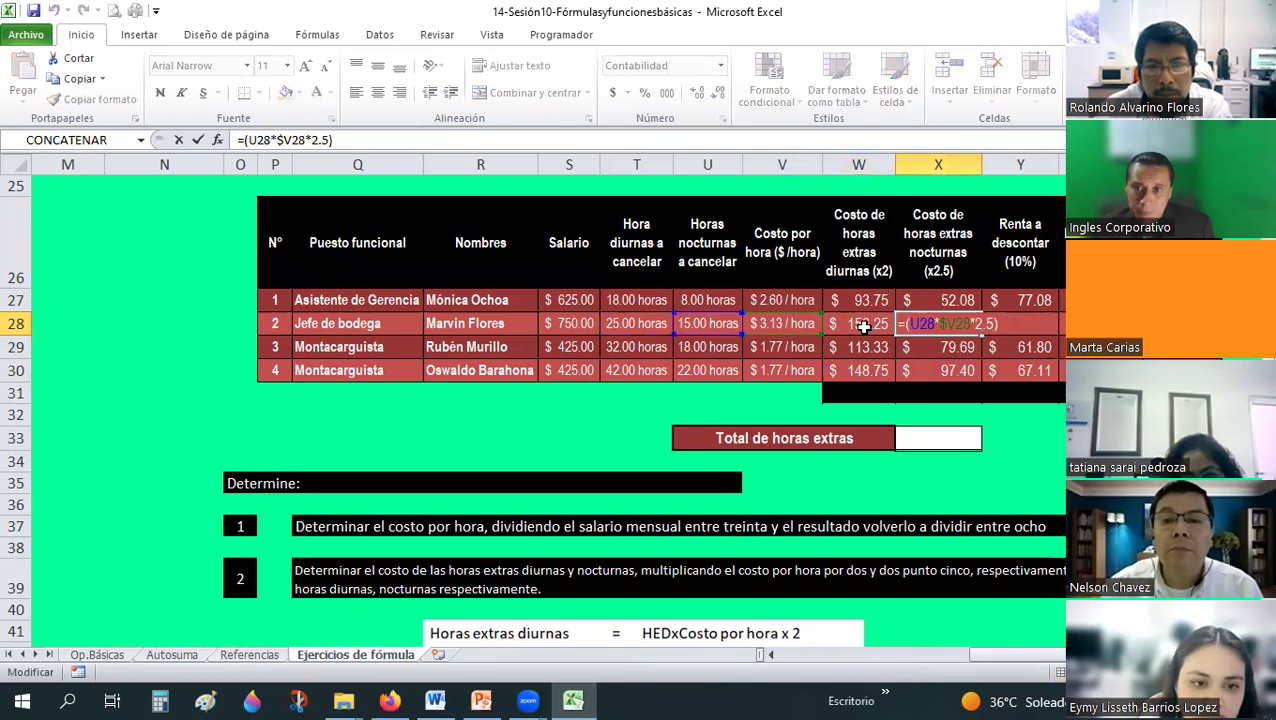
key("Escape")
key("Right")
key("F2")
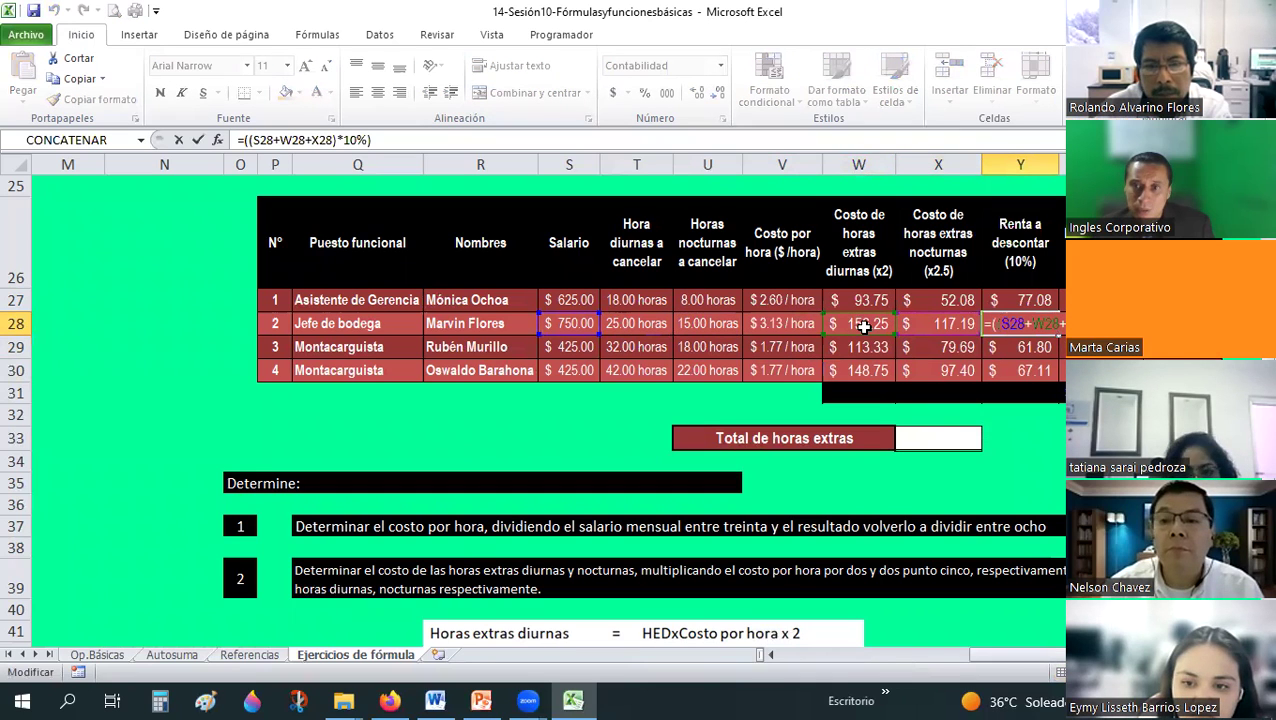
key("Escape")
key("Right")
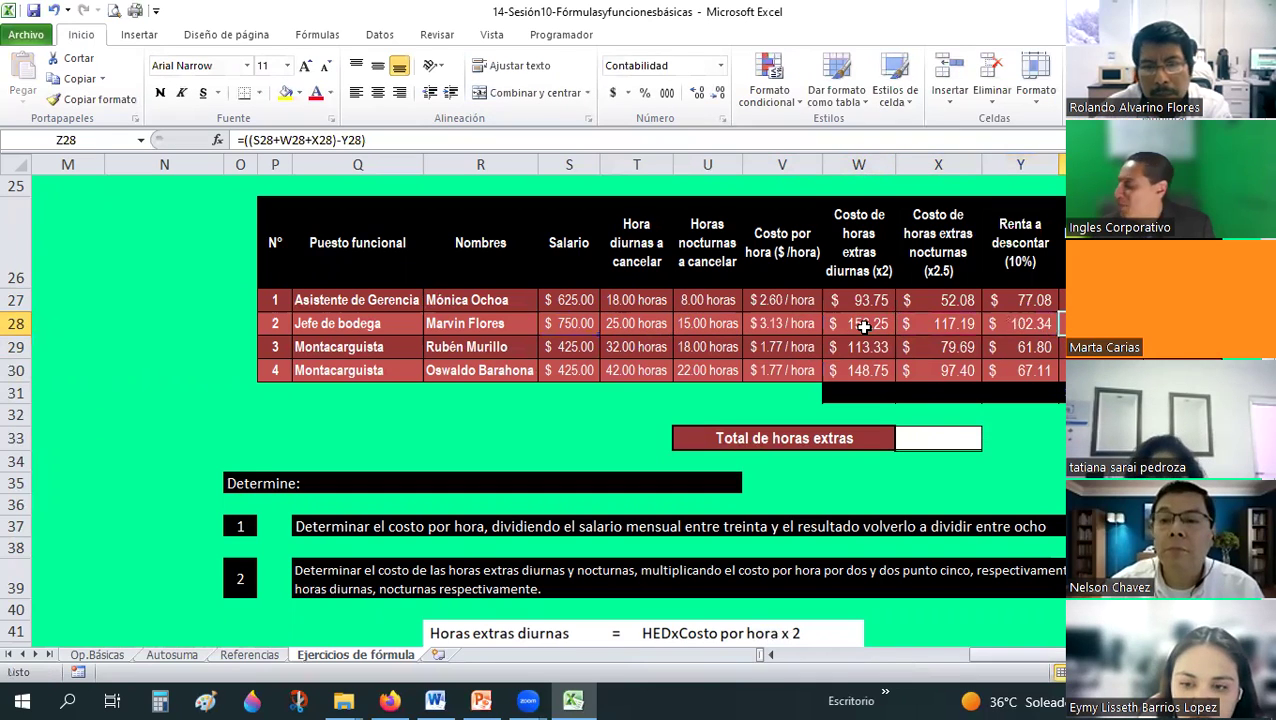
key("Down")
key("Down")
key("Down")
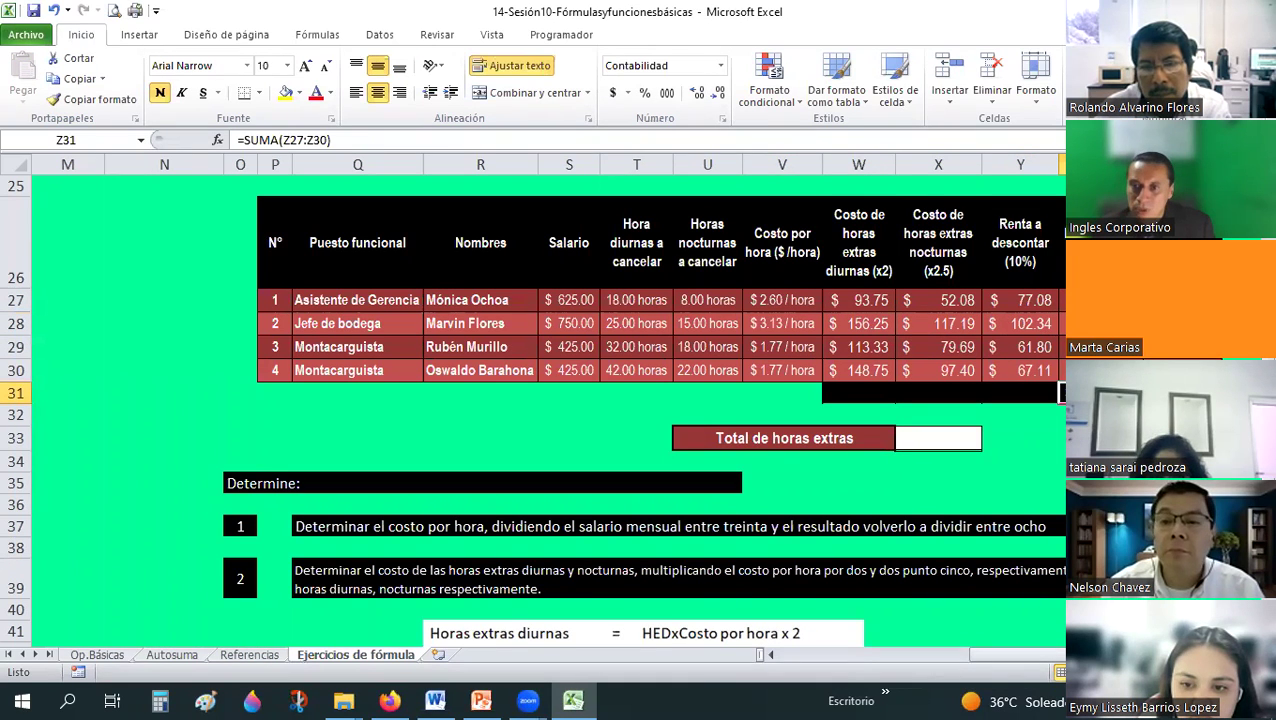
- Extend the Z31 total left to W31, and enter =W31+X31 in Total de horas extras, giving $858.44
left_click_drag(942, 415, 826, 396)
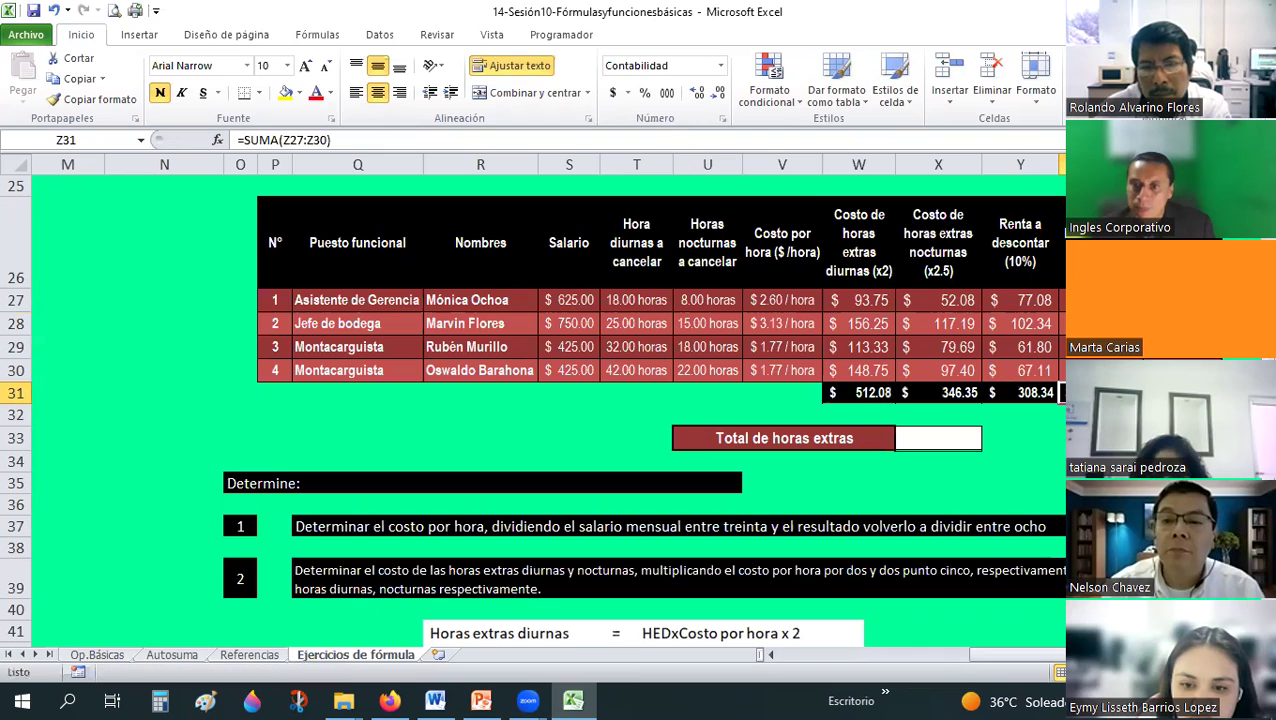
left_click_drag(930, 454, 926, 440)
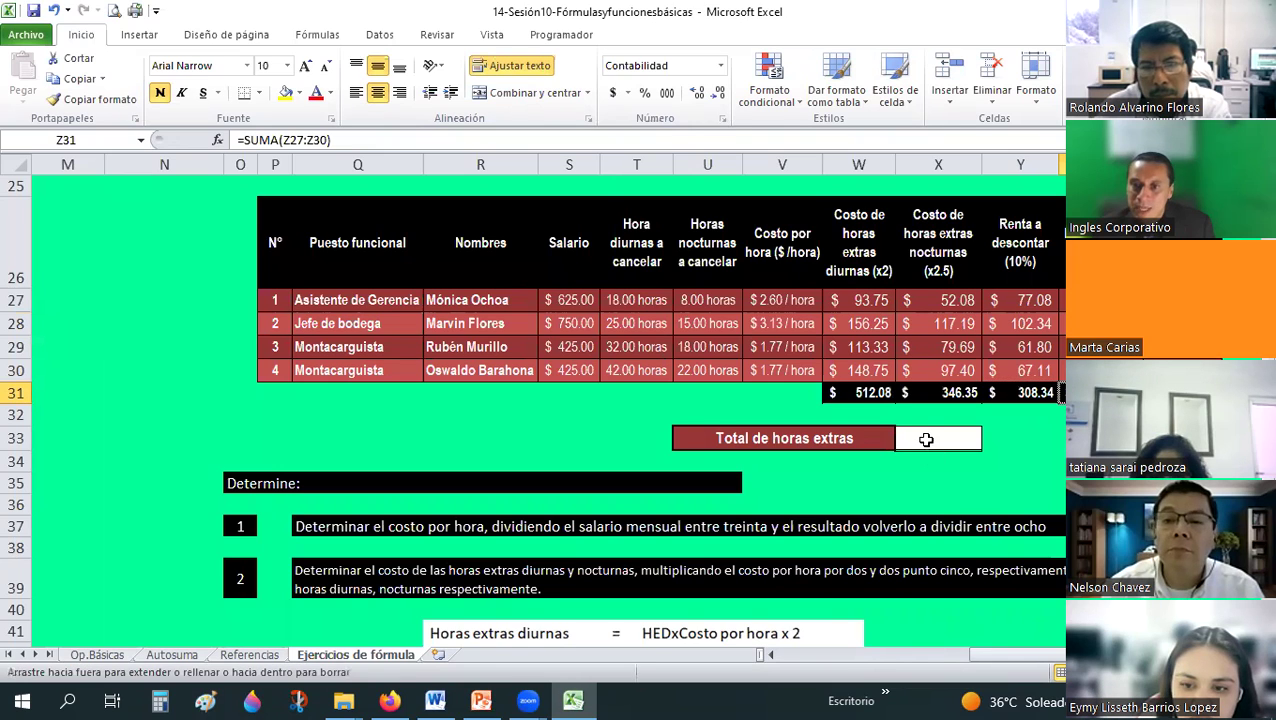
left_click(924, 438)
type("+")
left_click(877, 393)
type("+")
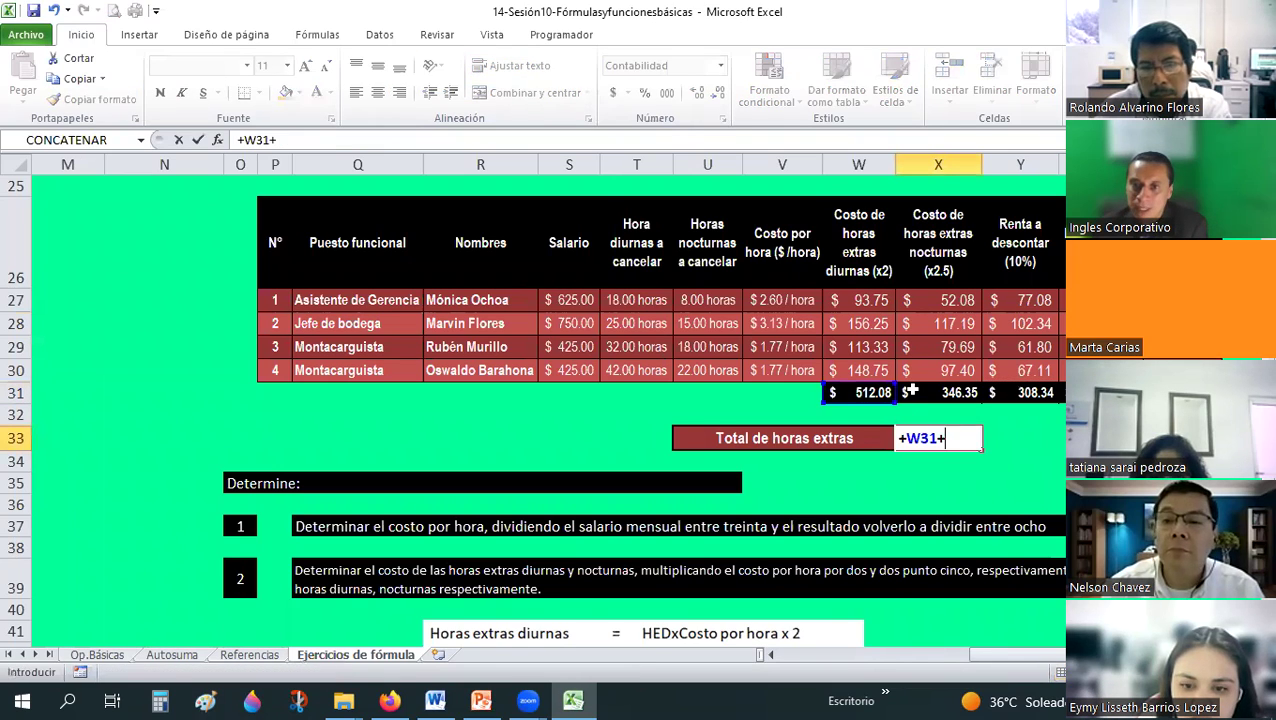
left_click(910, 393)
key("Tab")
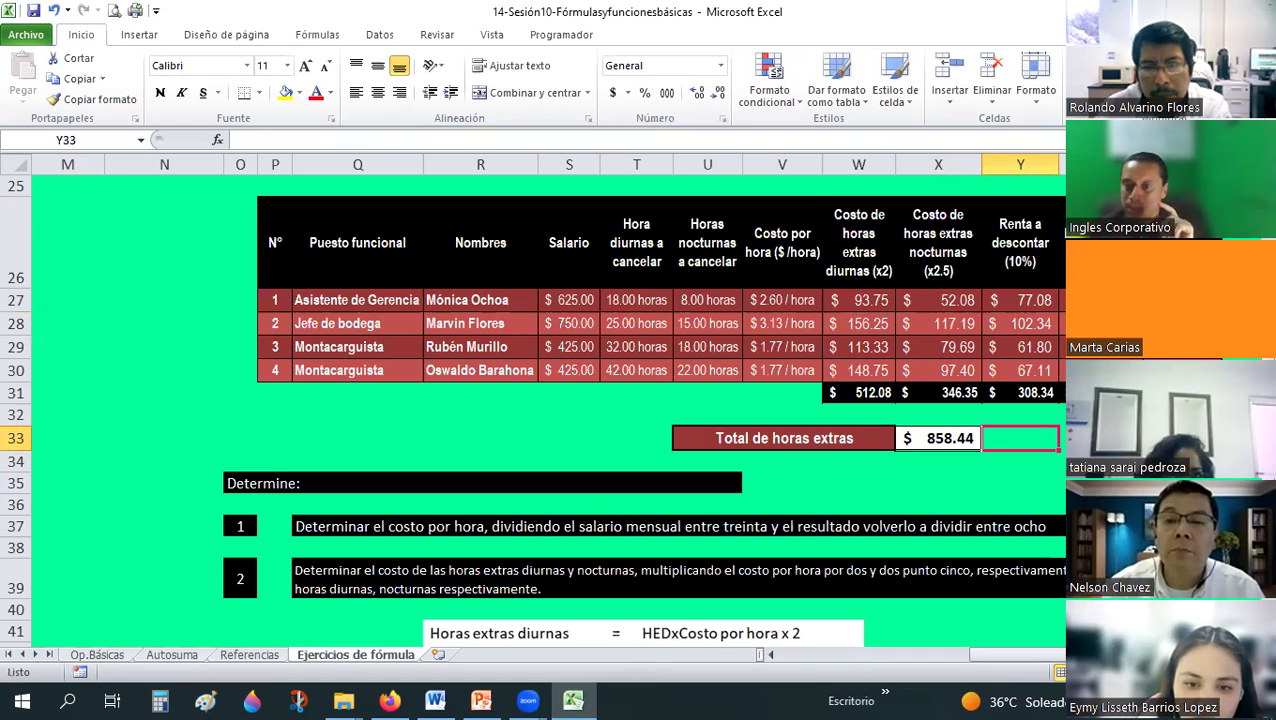
left_click(1180, 393)
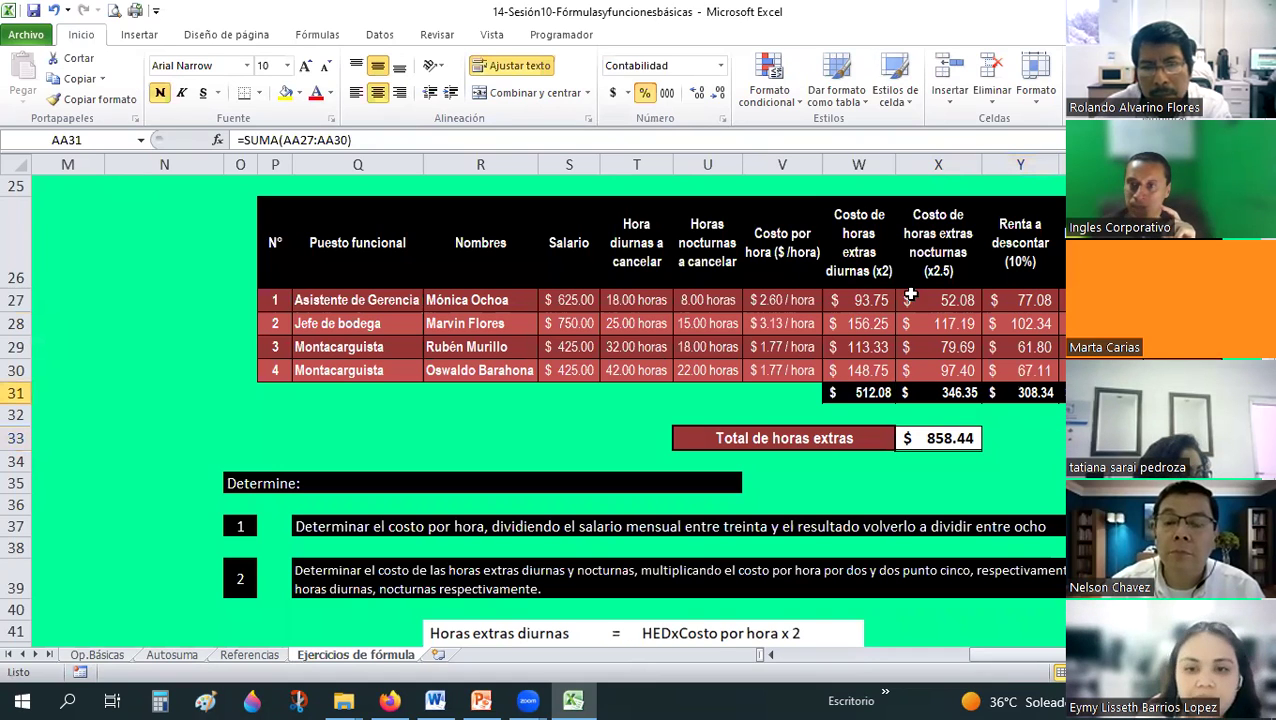
left_click(644, 92)
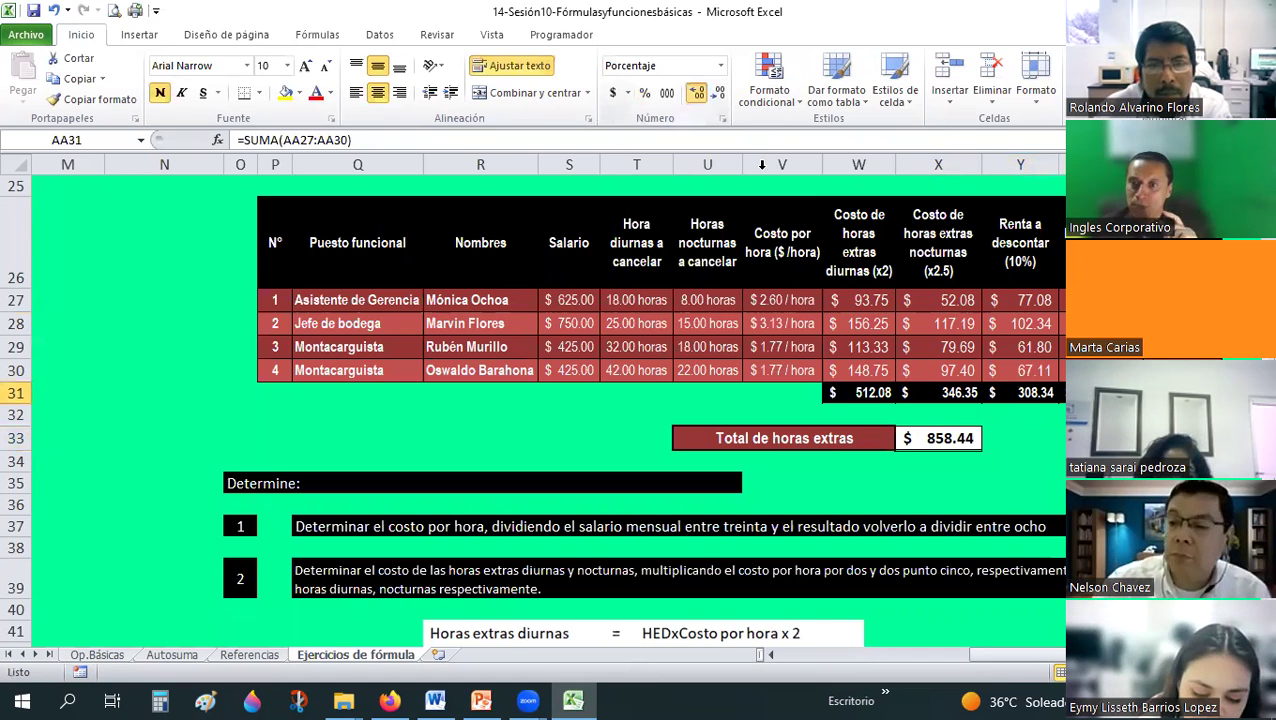
left_click(1180, 461)
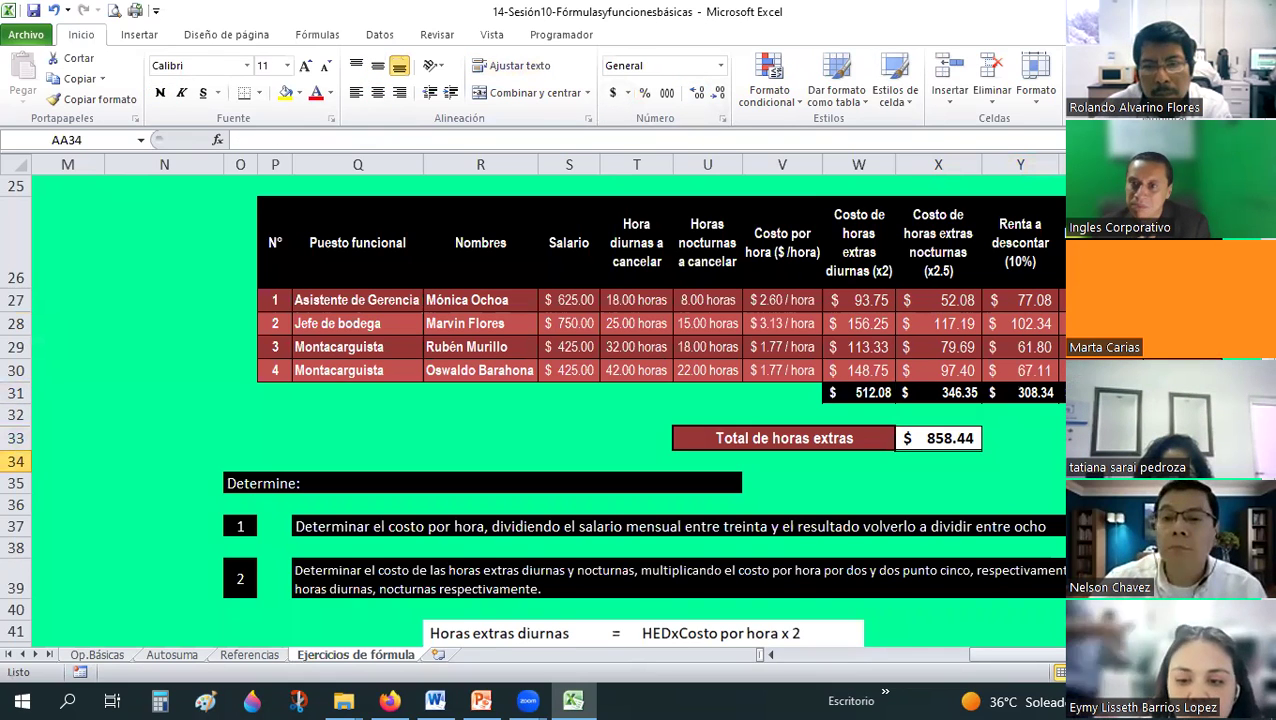
left_click(1180, 323)
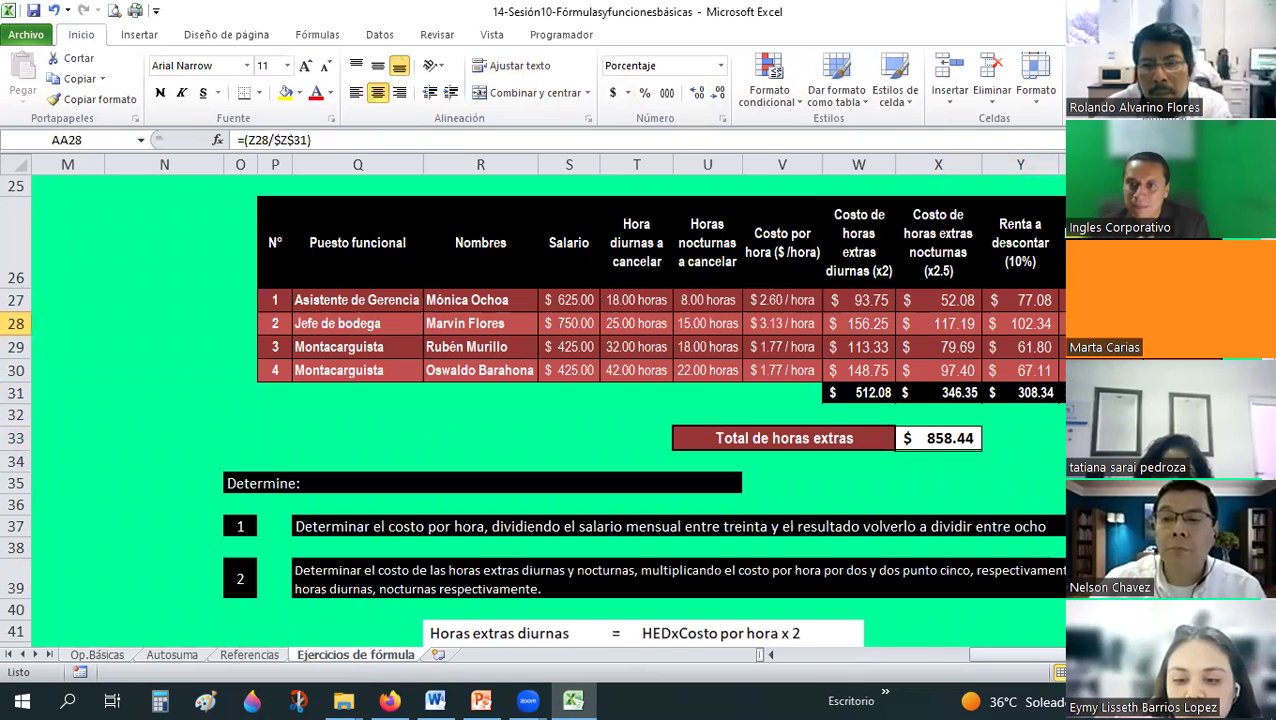
key("Down")
key("Down")
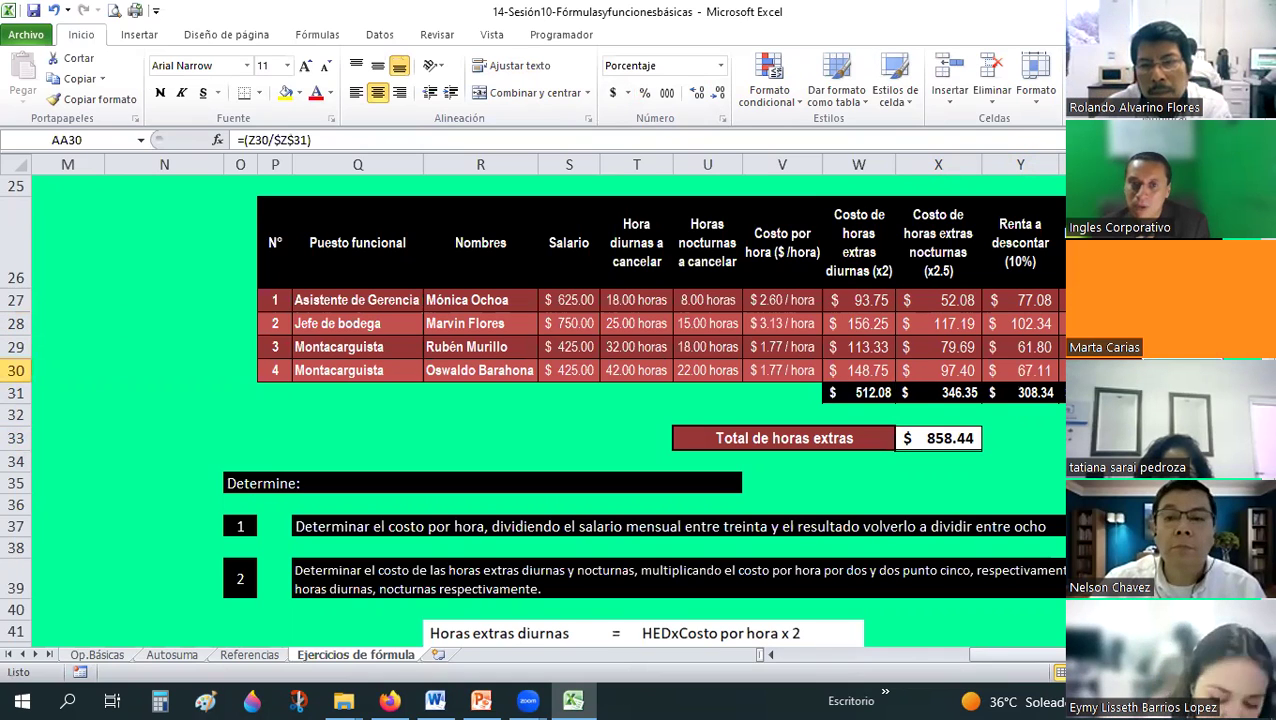
left_click(567, 347)
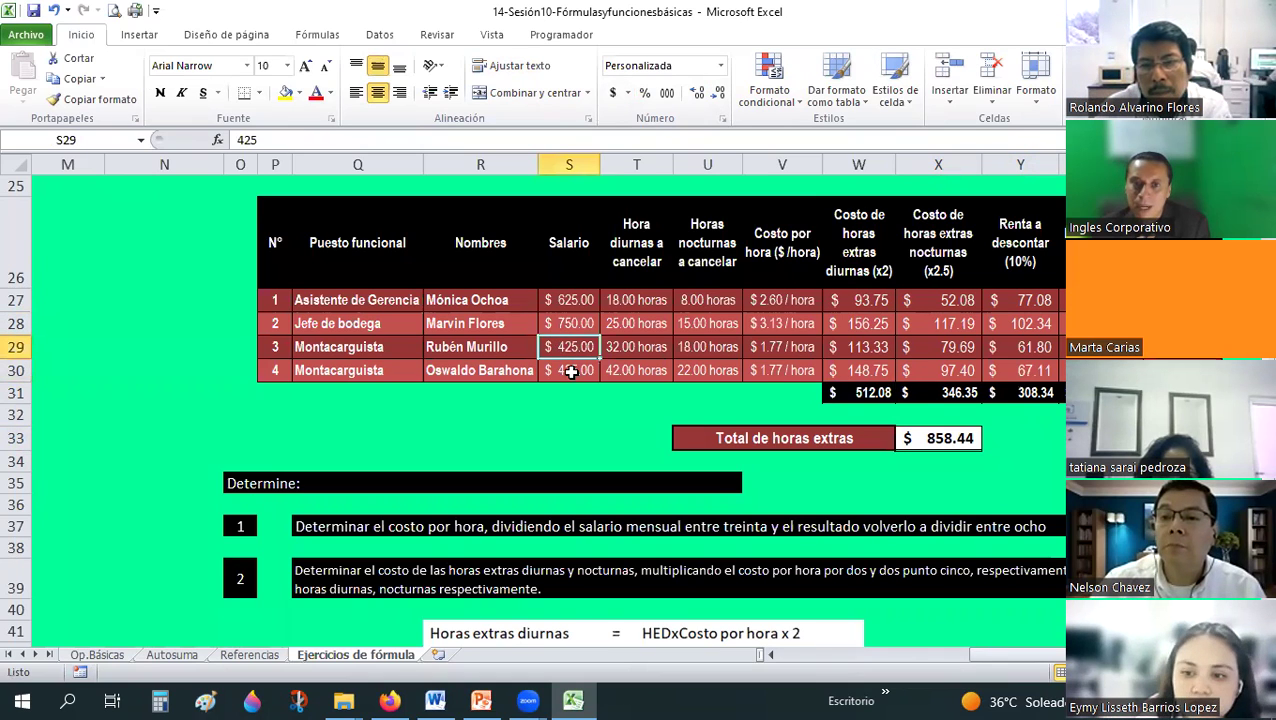
key("ctrl+z")
key("Up")
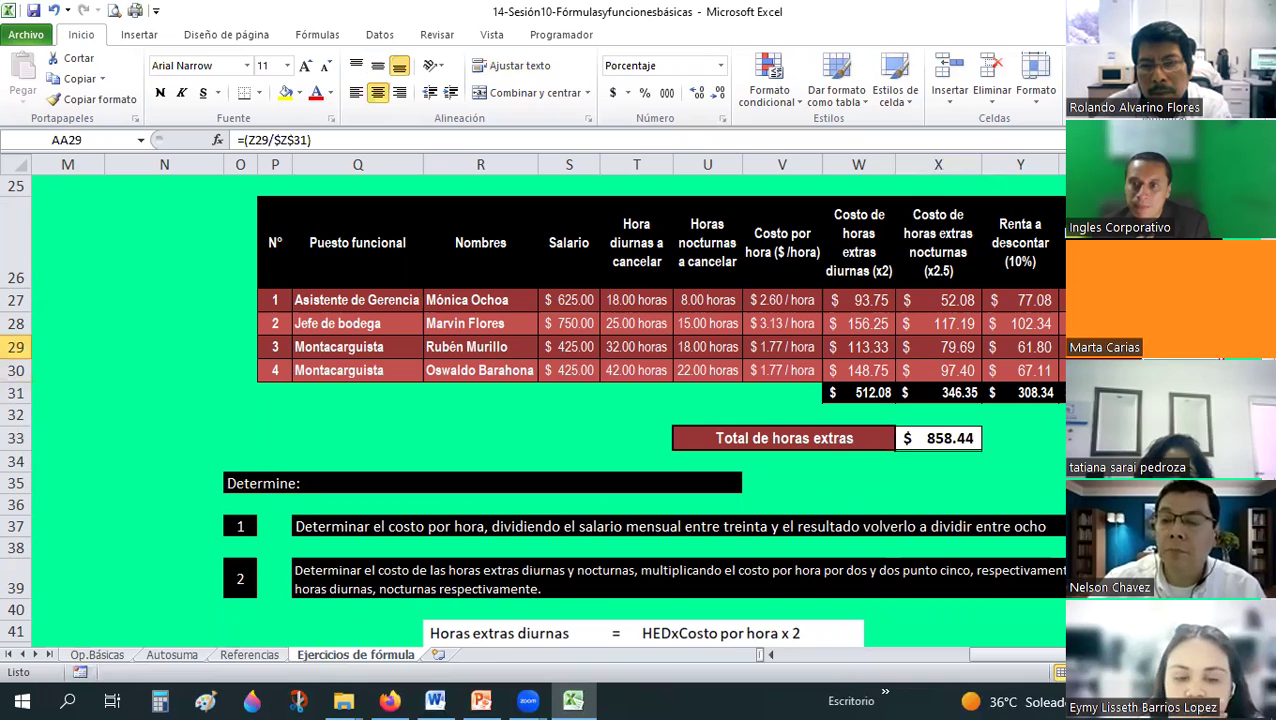
key("Down")
key("Down")
key("Down")
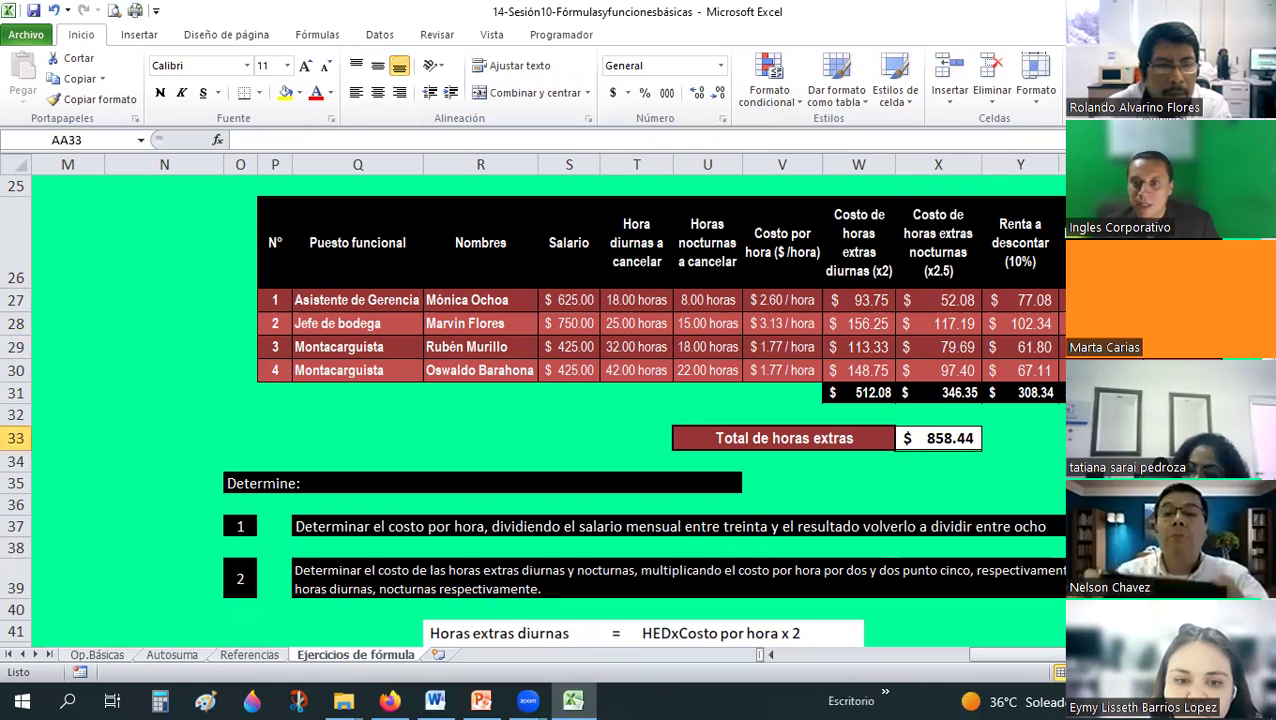
key("Up")
key("Up")
key("Up")
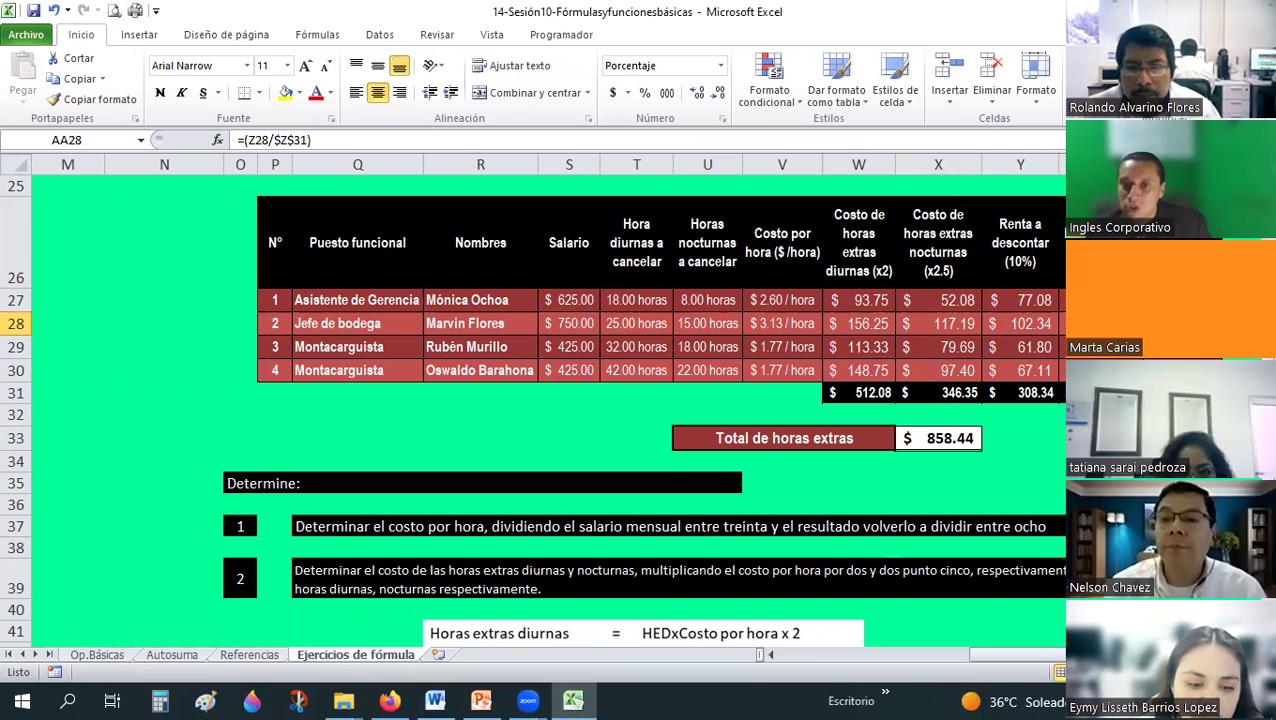
left_click(830, 301)
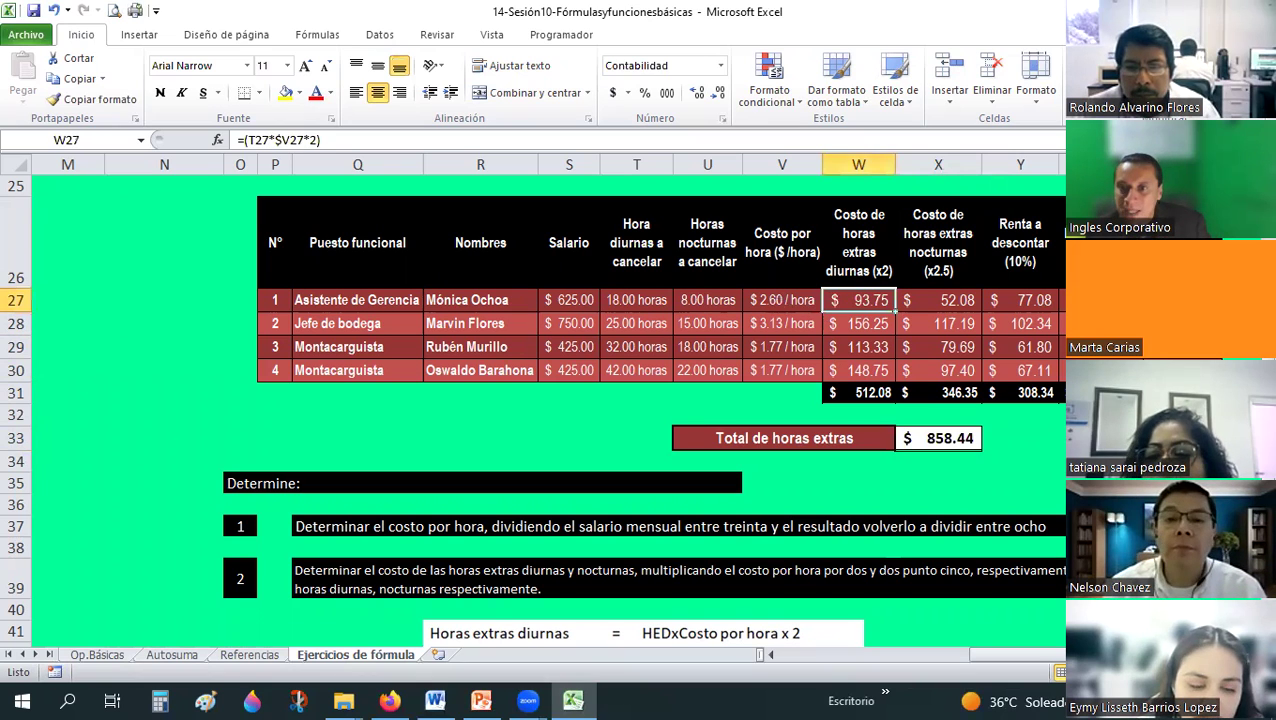
left_click_drag(782, 300, 1050, 300)
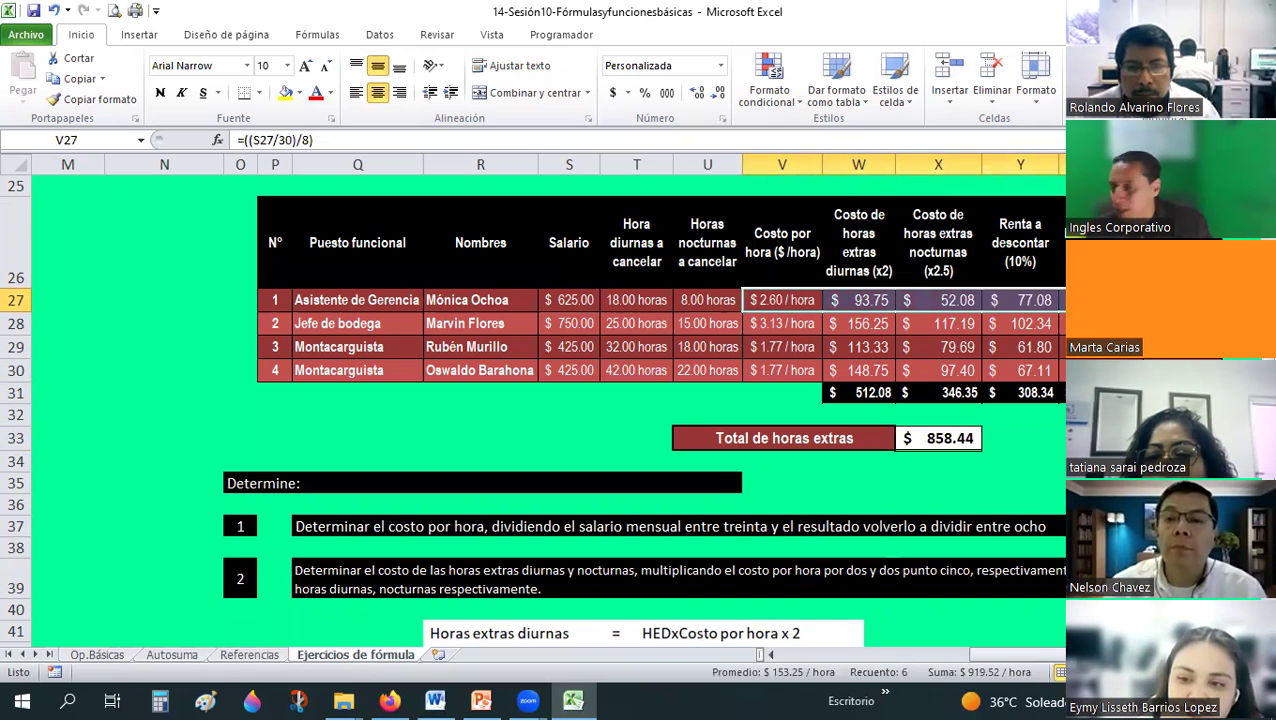
left_click(790, 324)
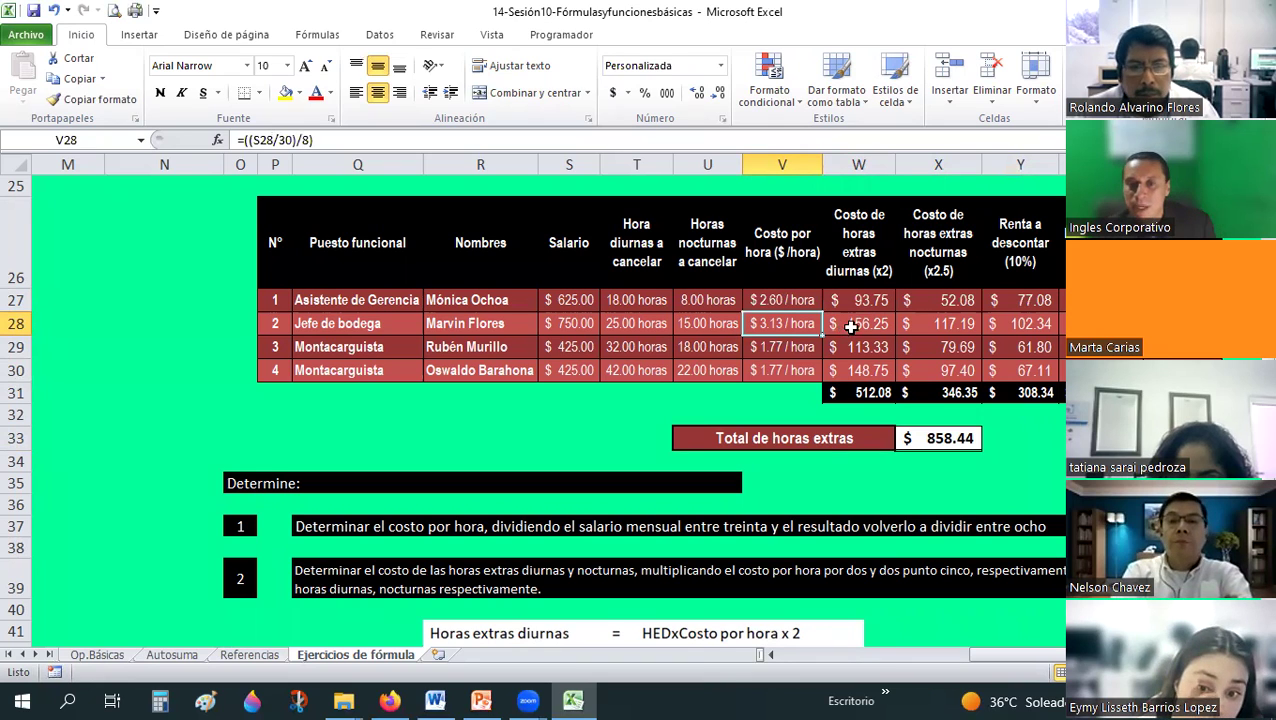
key("Right")
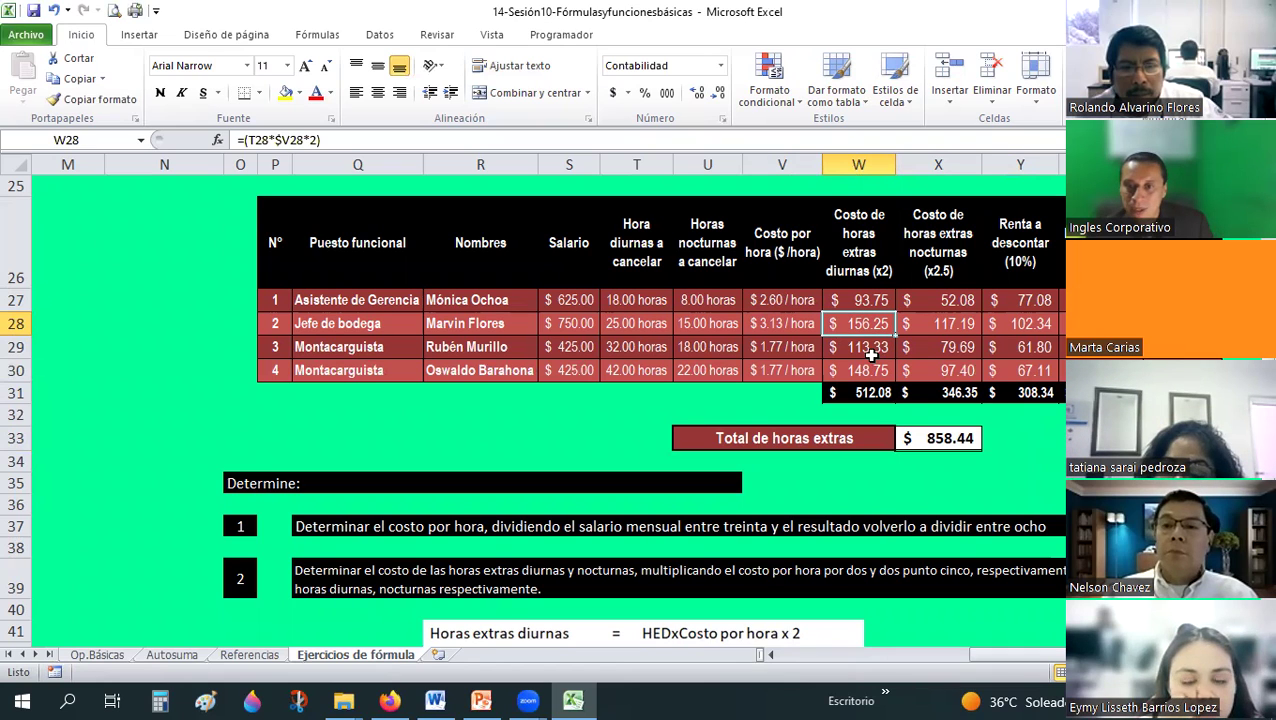
left_click(871, 350)
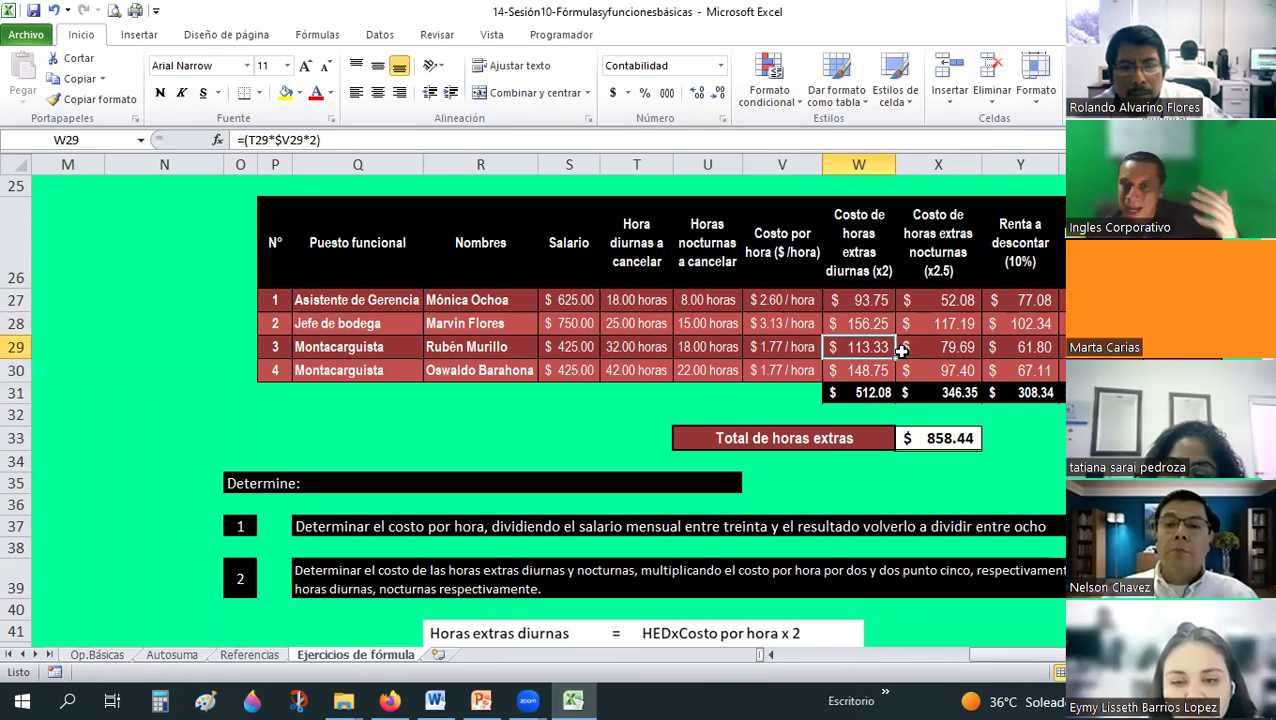
left_click(916, 323)
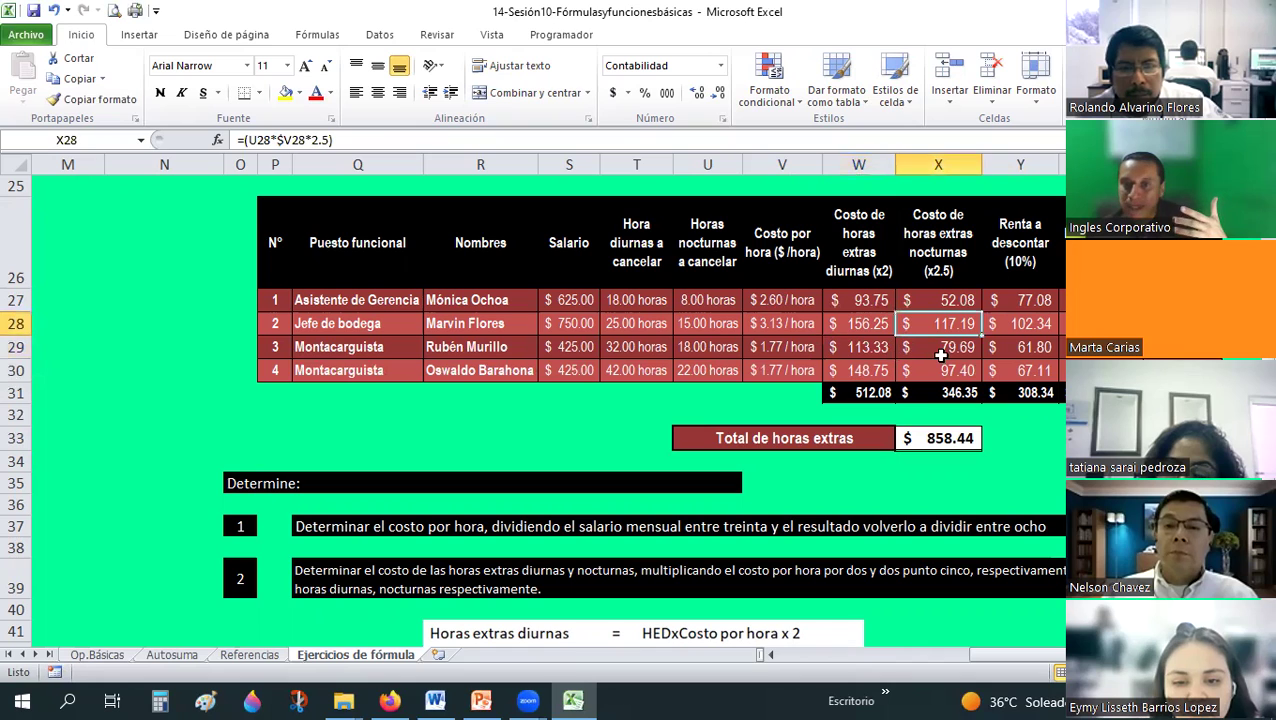
key("Down")
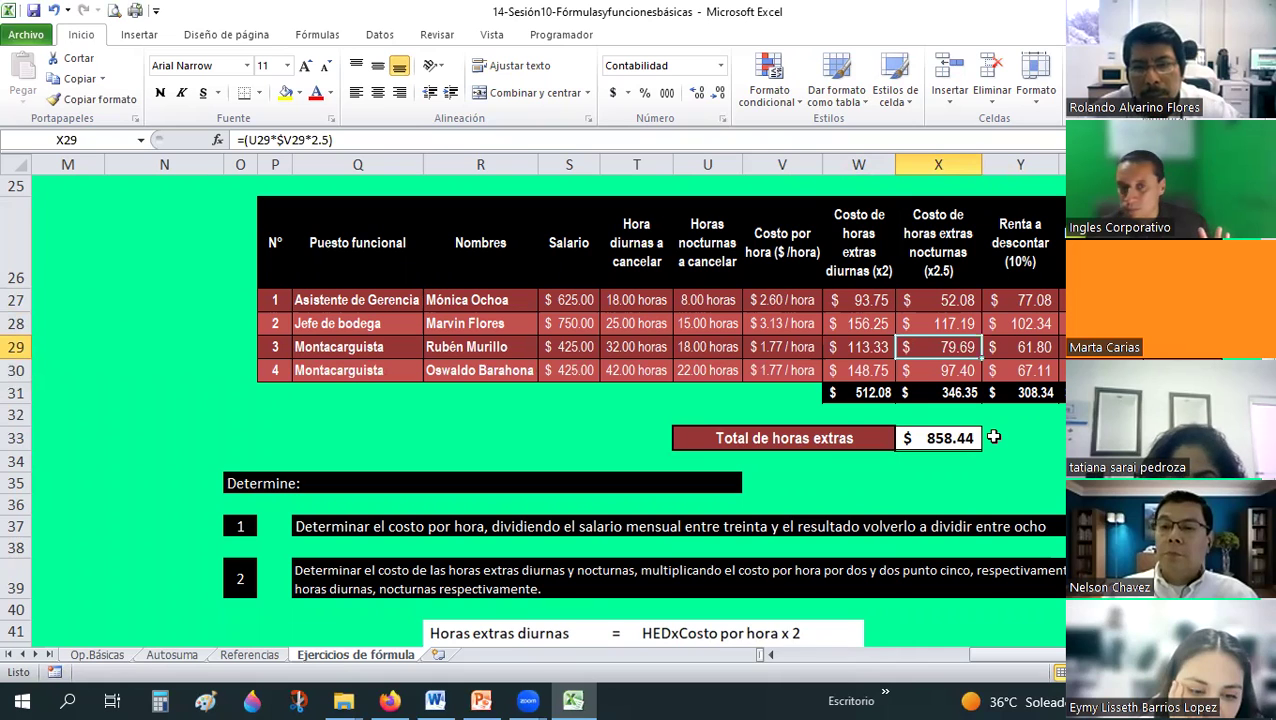
scroll(993, 437, "up", 1)
scroll(993, 437, "up", 1)
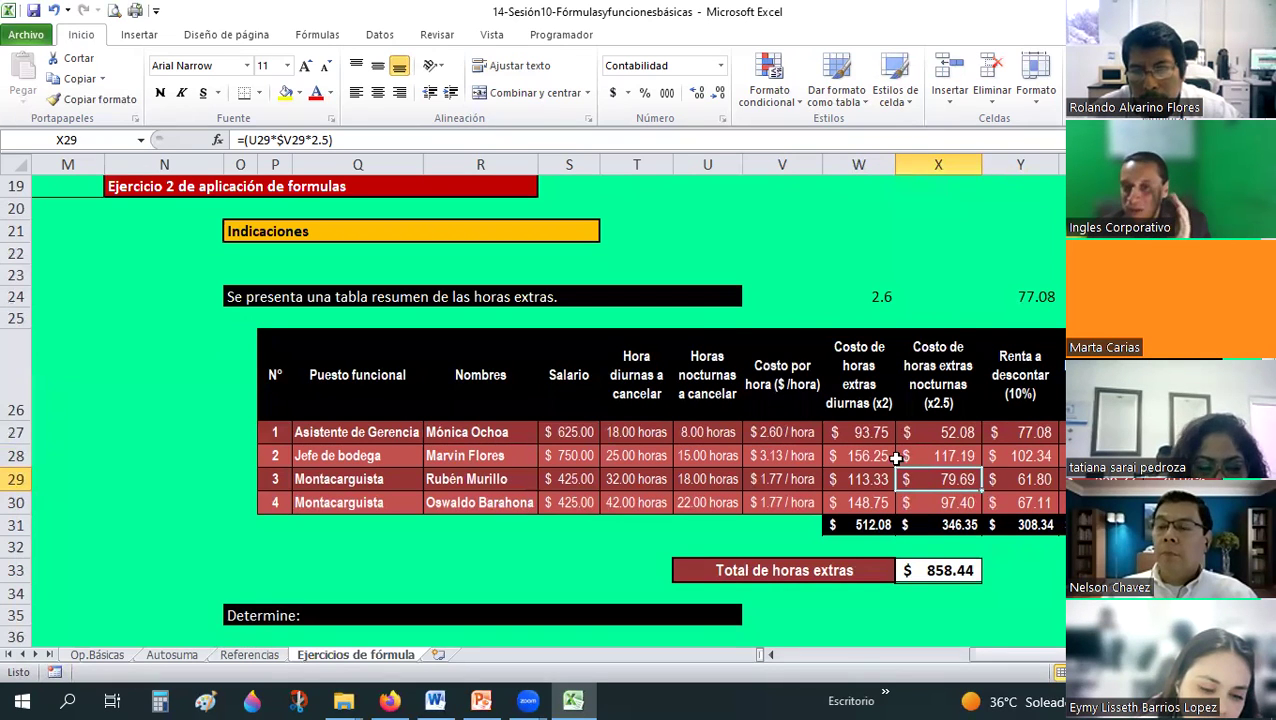
- Review the calculated values across row 27 and the daytime overtime formula in W28
key("Up")
left_click_drag(782, 432, 1060, 432)
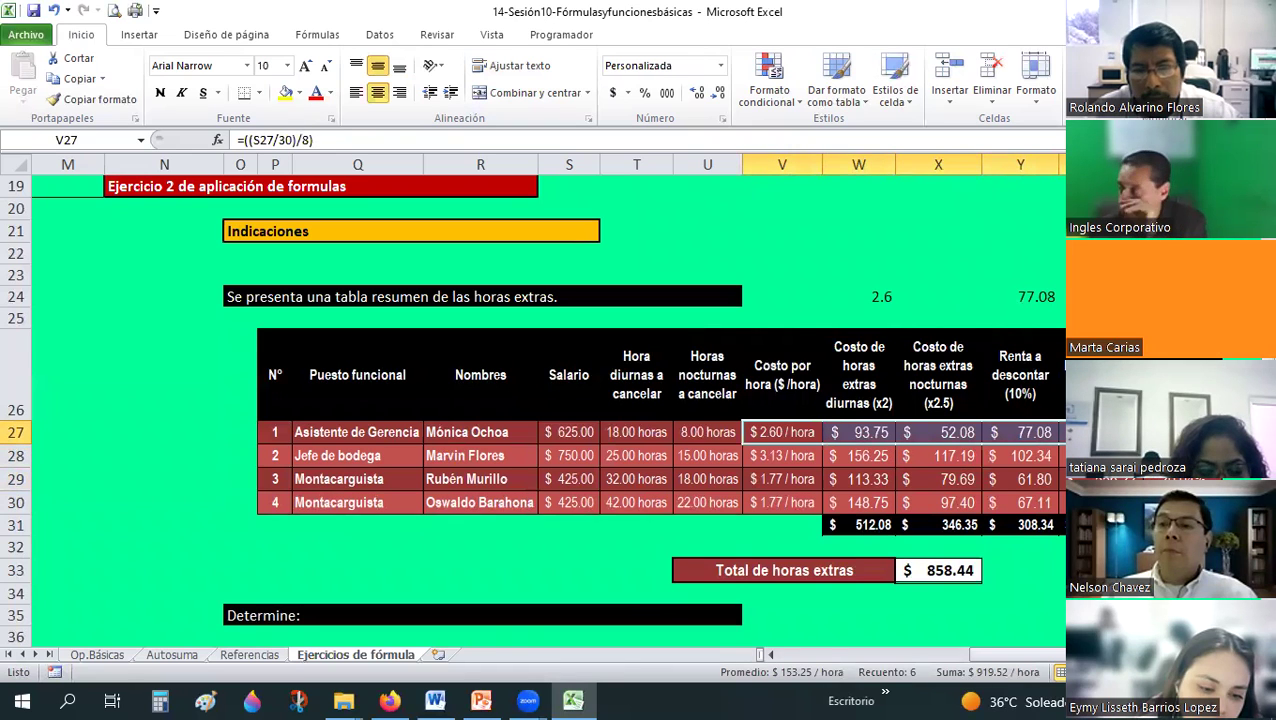
left_click(869, 458)
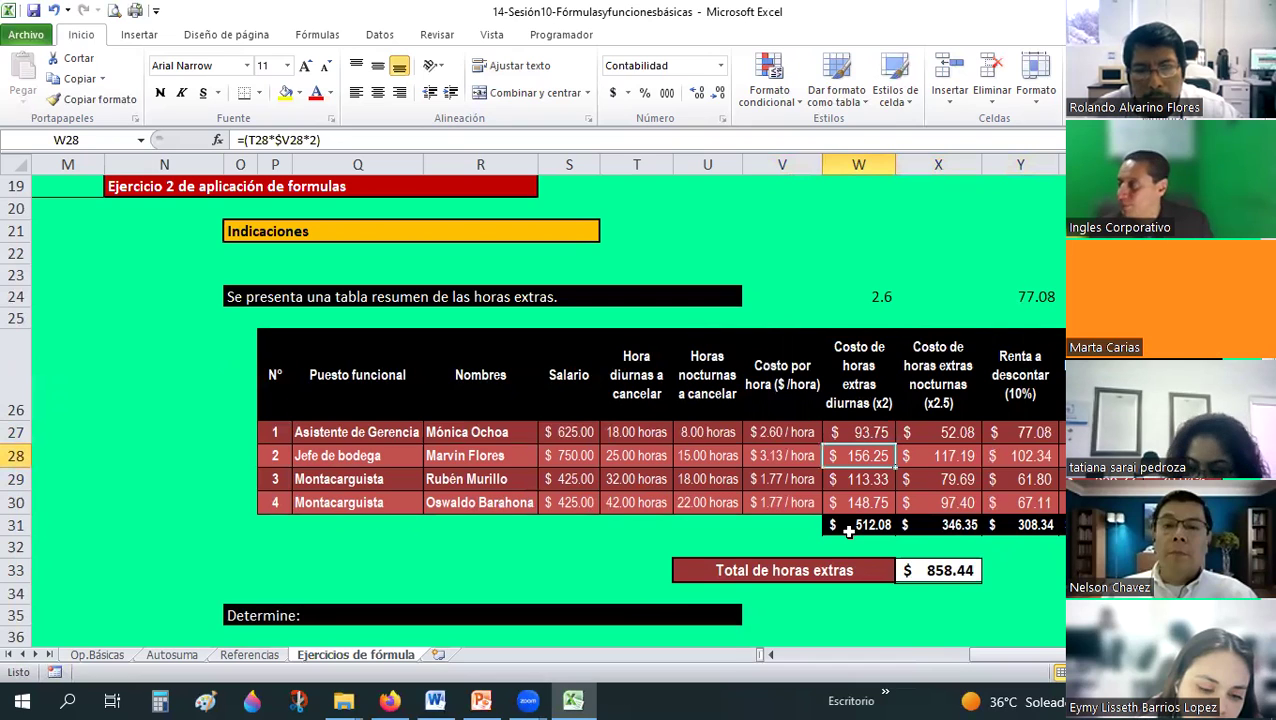
- Enter =25*3.13*2 in W24 as a hand check (156.5) and compare it with W28
left_click(893, 298)
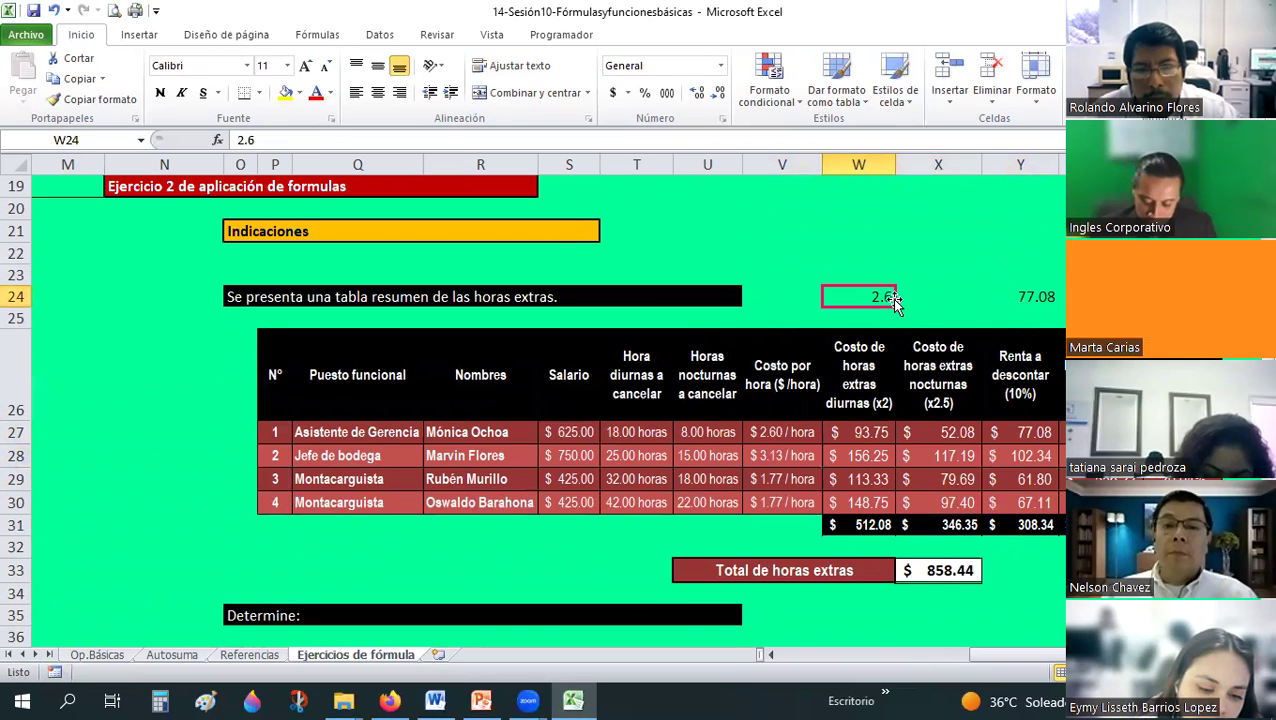
type("=25*3")
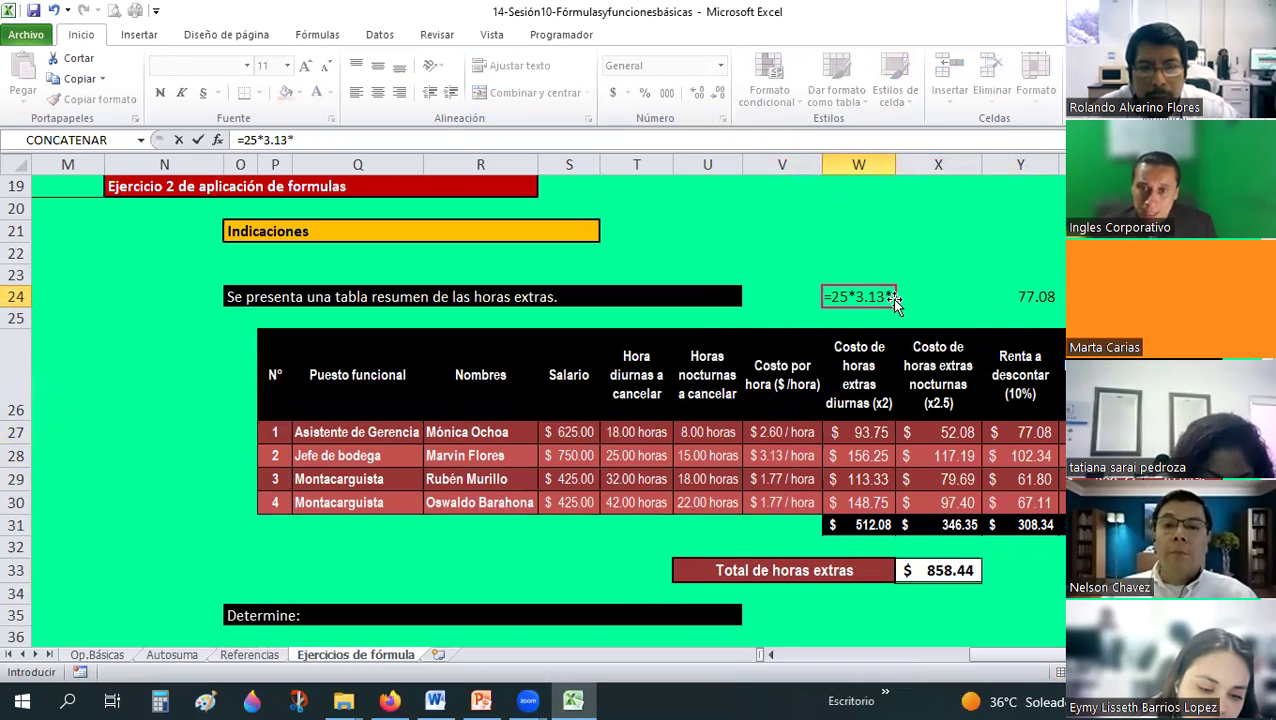
type("2")
key("Return")
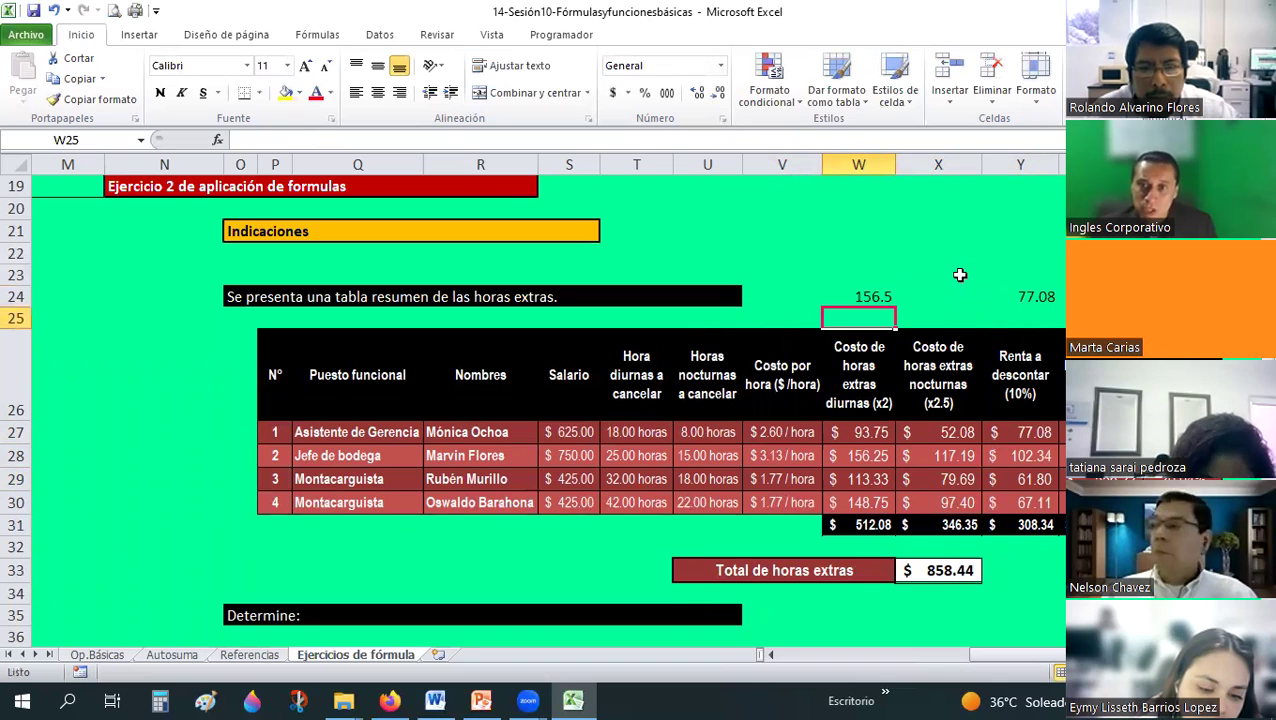
key("Up")
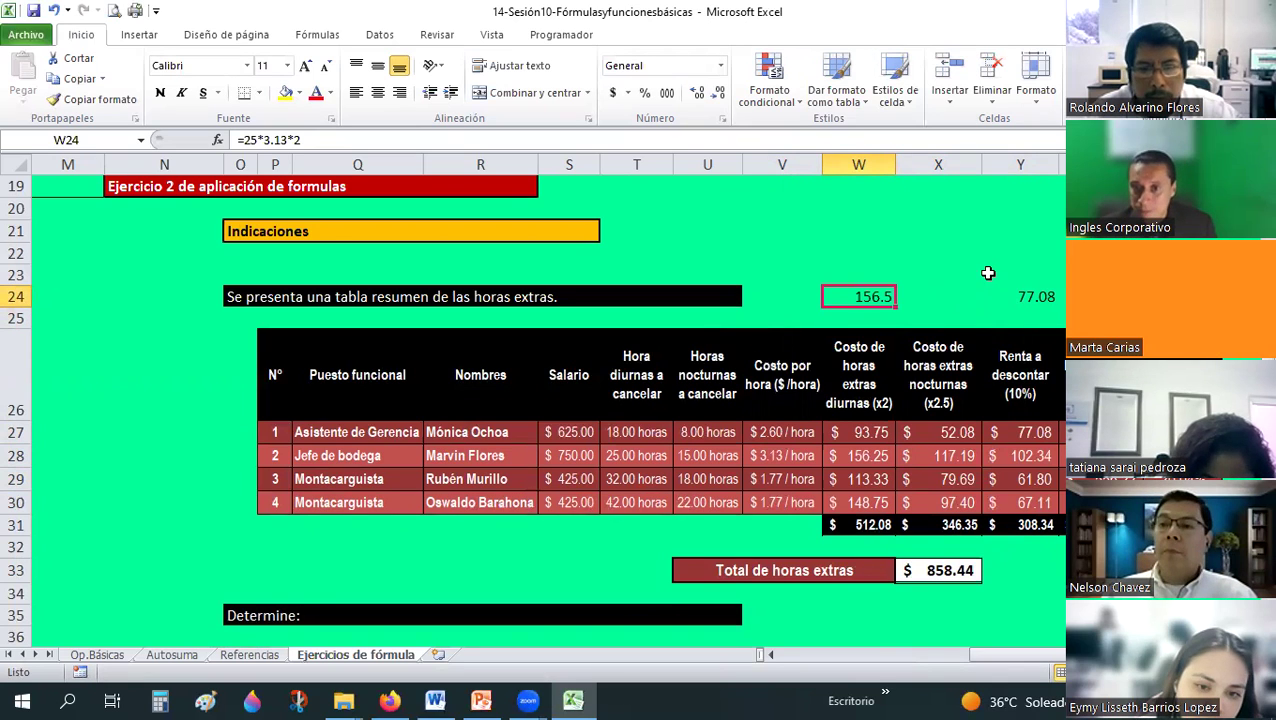
left_click(863, 456)
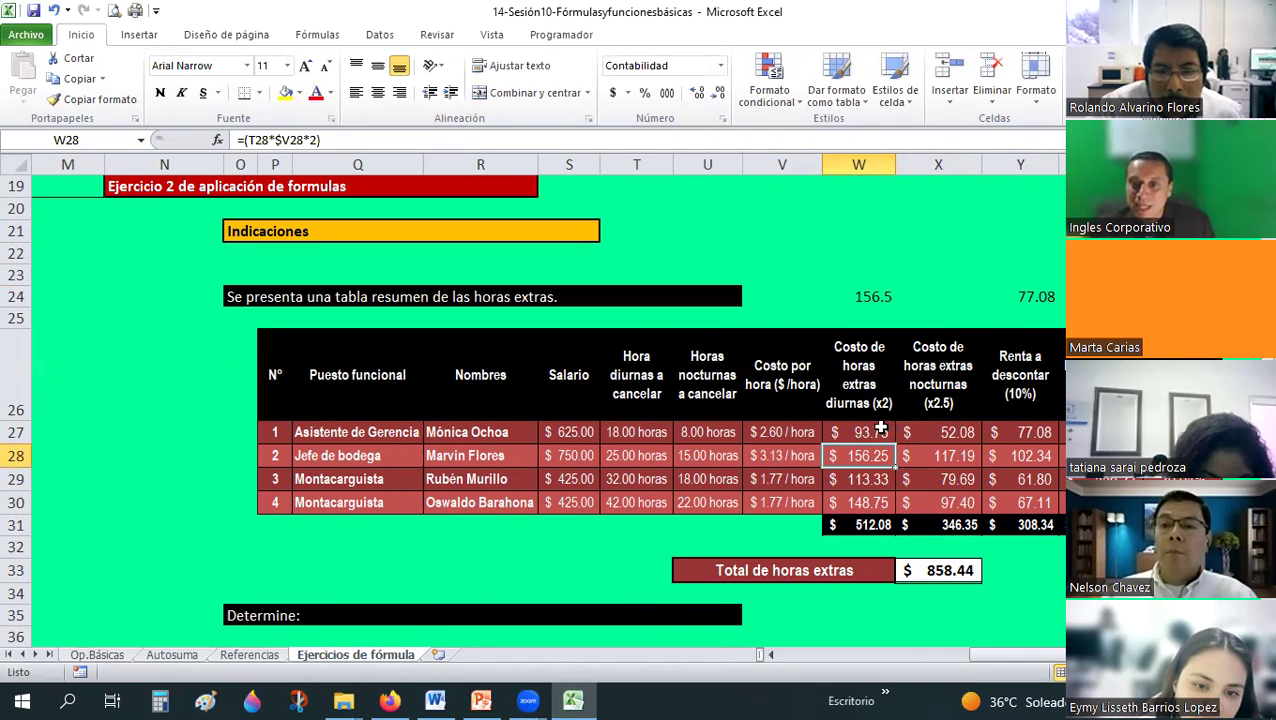
- Show W27:Y31 with four decimal places, e.g. W28 as $156.2500
left_click_drag(858, 432, 1020, 524)
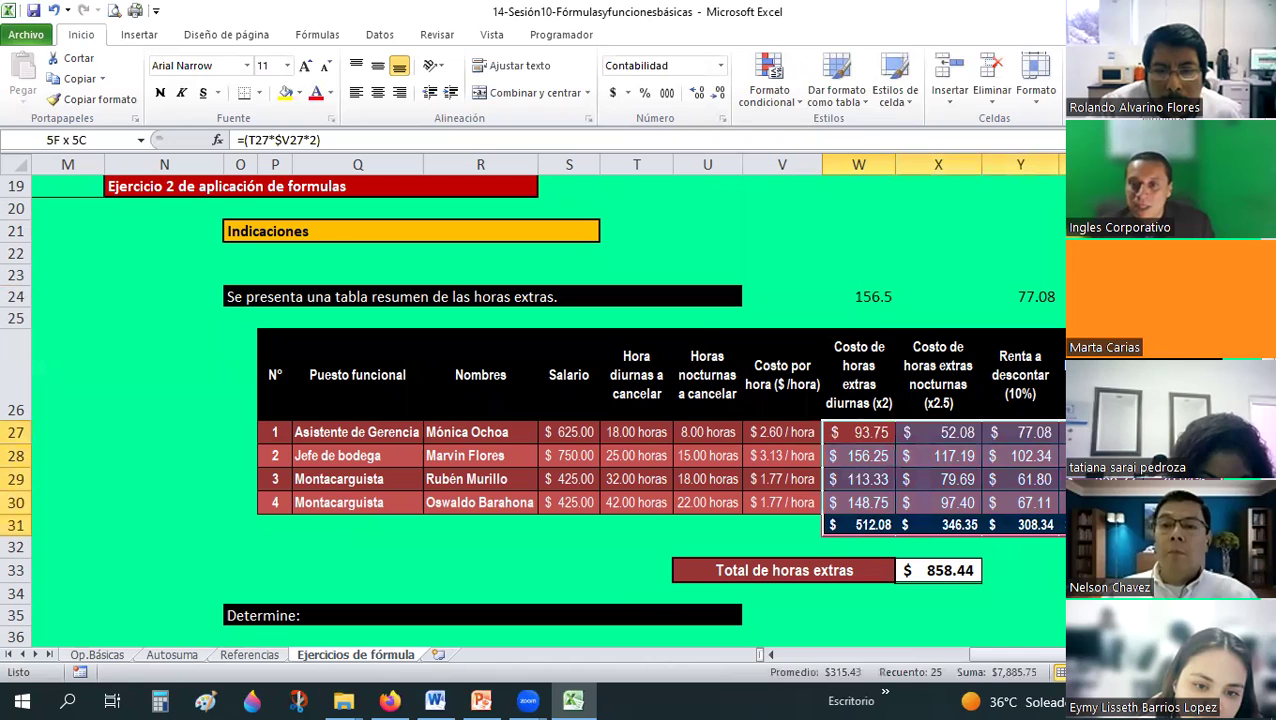
double_click(696, 93)
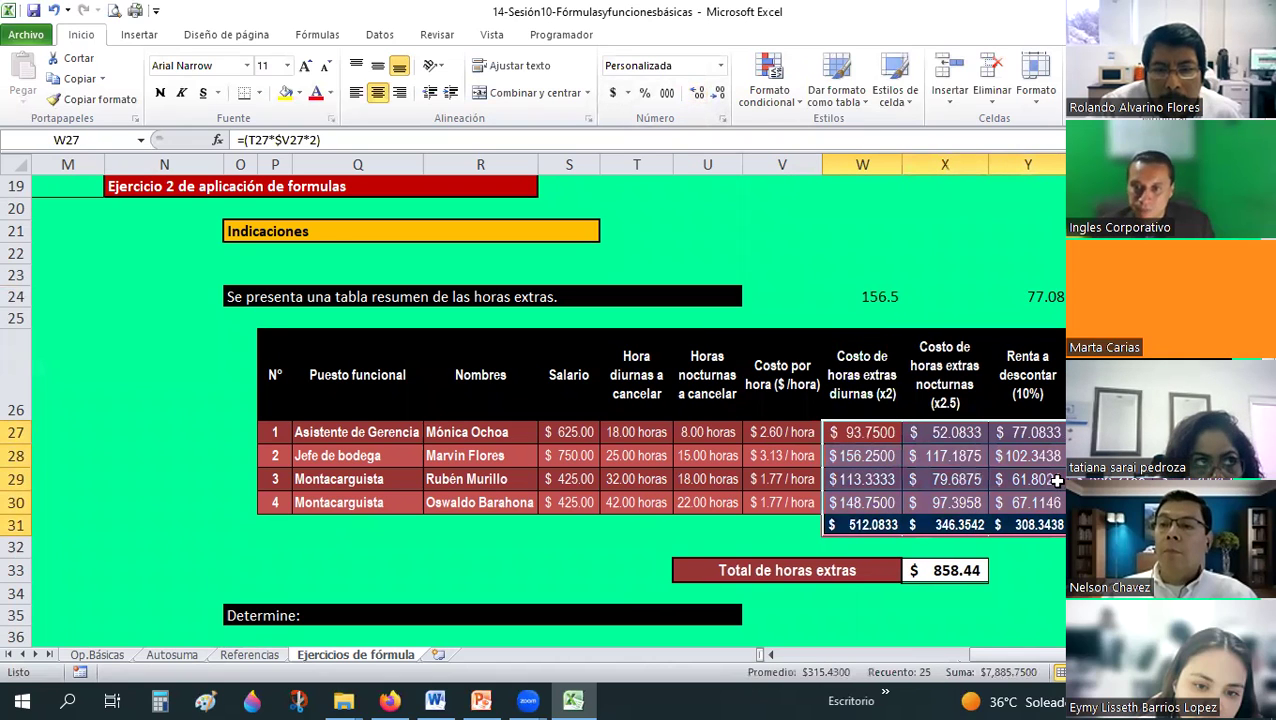
left_click(1012, 554)
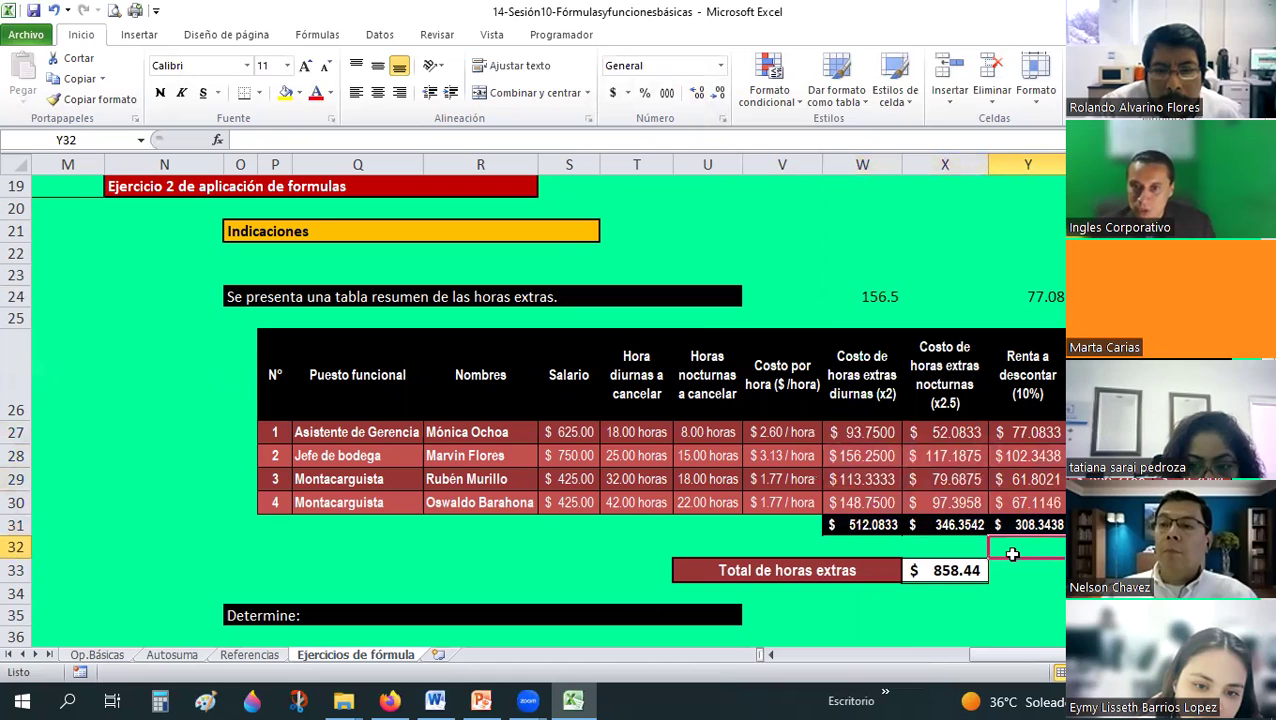